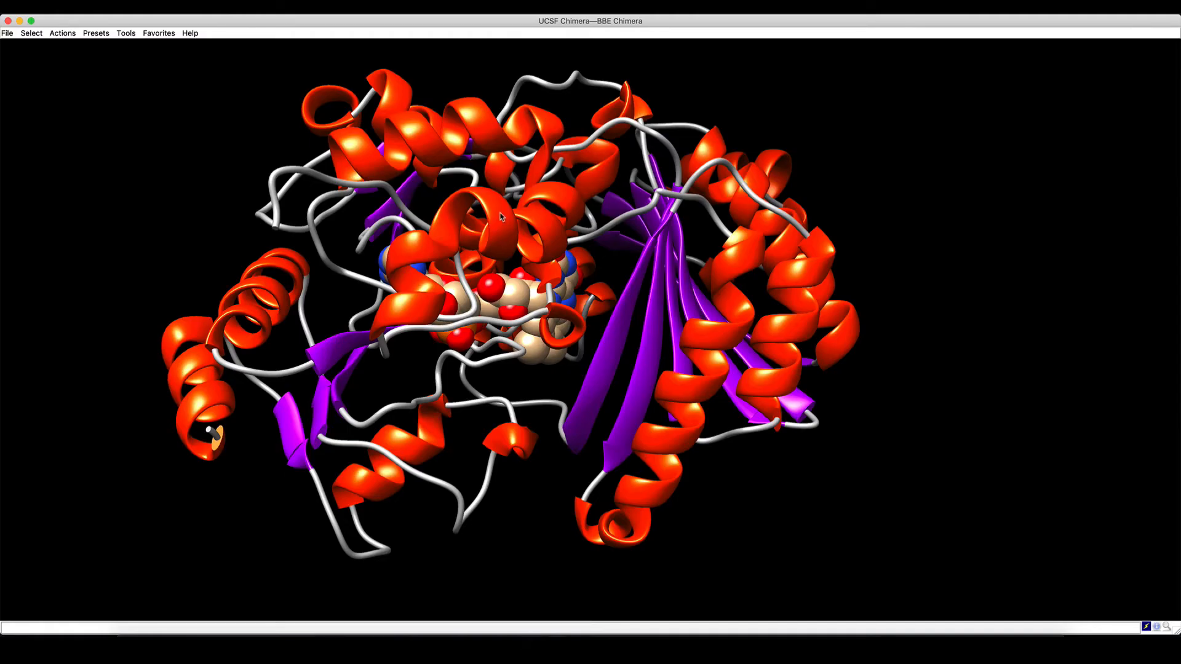
Examine the protein's helices, sheets and bound ligand from several viewing angles.
left_click_drag(505, 224, 411, 180)
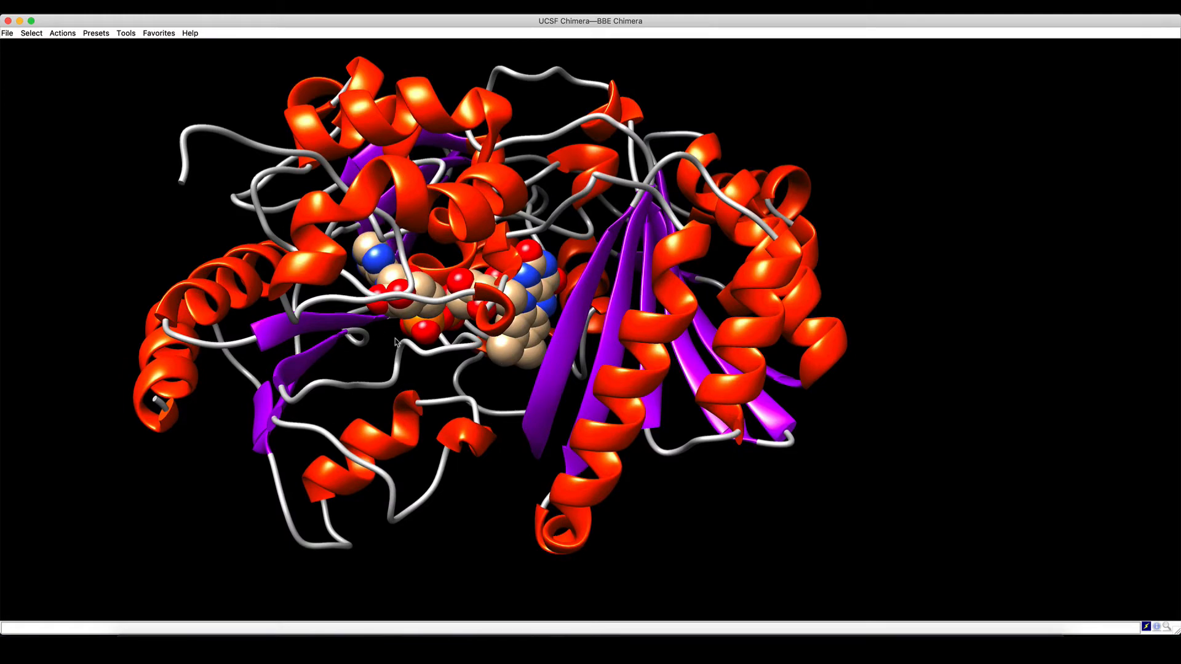
left_click_drag(461, 323, 628, 236)
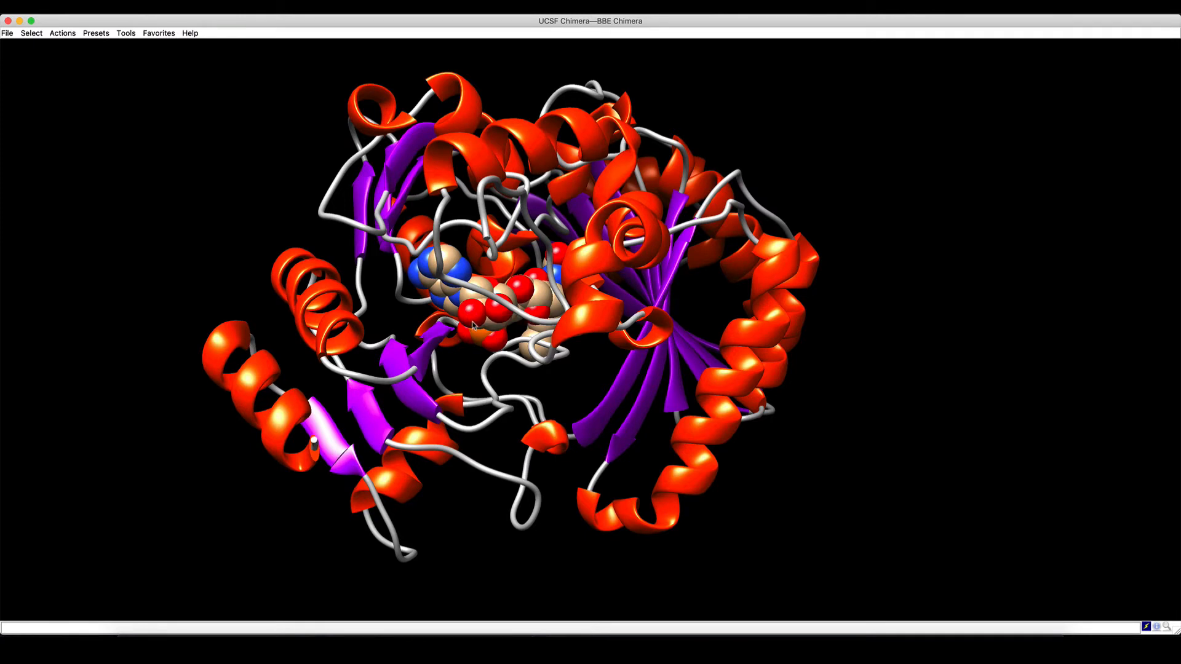
mouse_move(474, 325)
mouse_move(467, 349)
left_click_drag(489, 345, 571, 271)
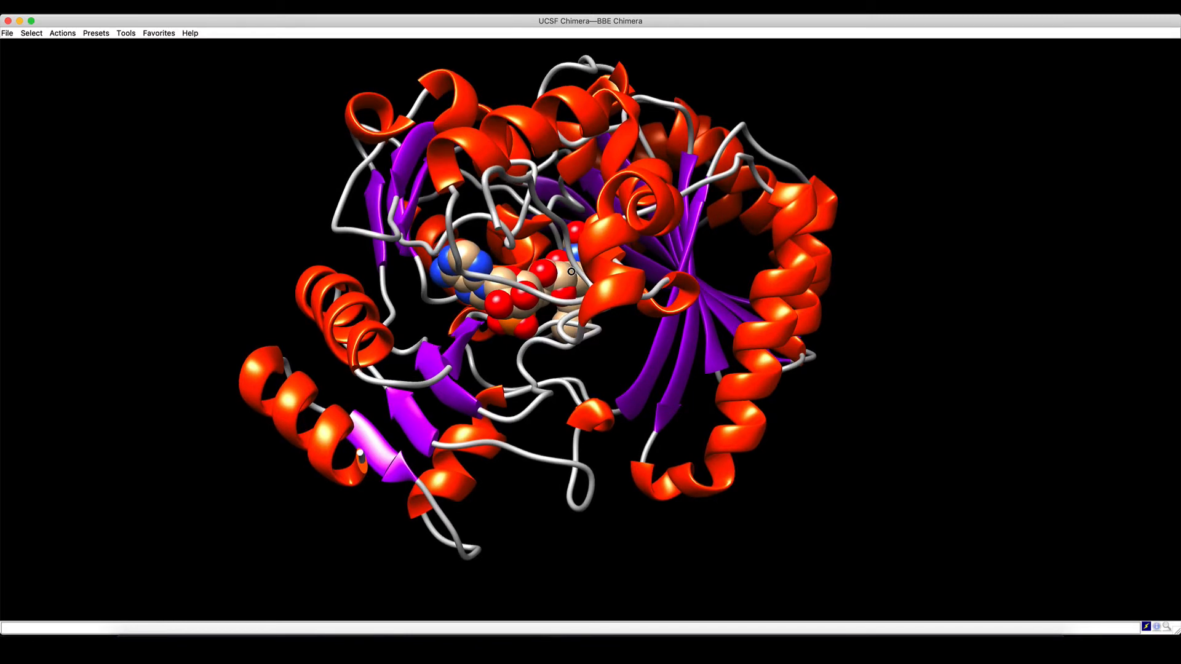
left_click_drag(571, 271, 572, 274)
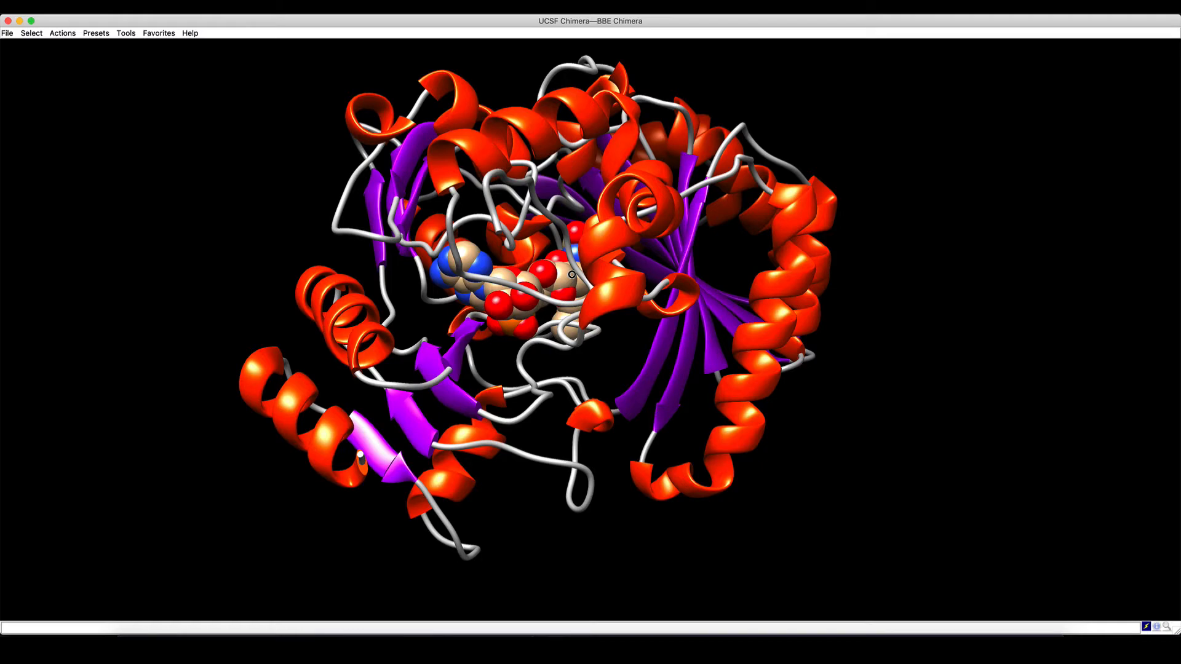
left_click_drag(572, 274, 533, 327)
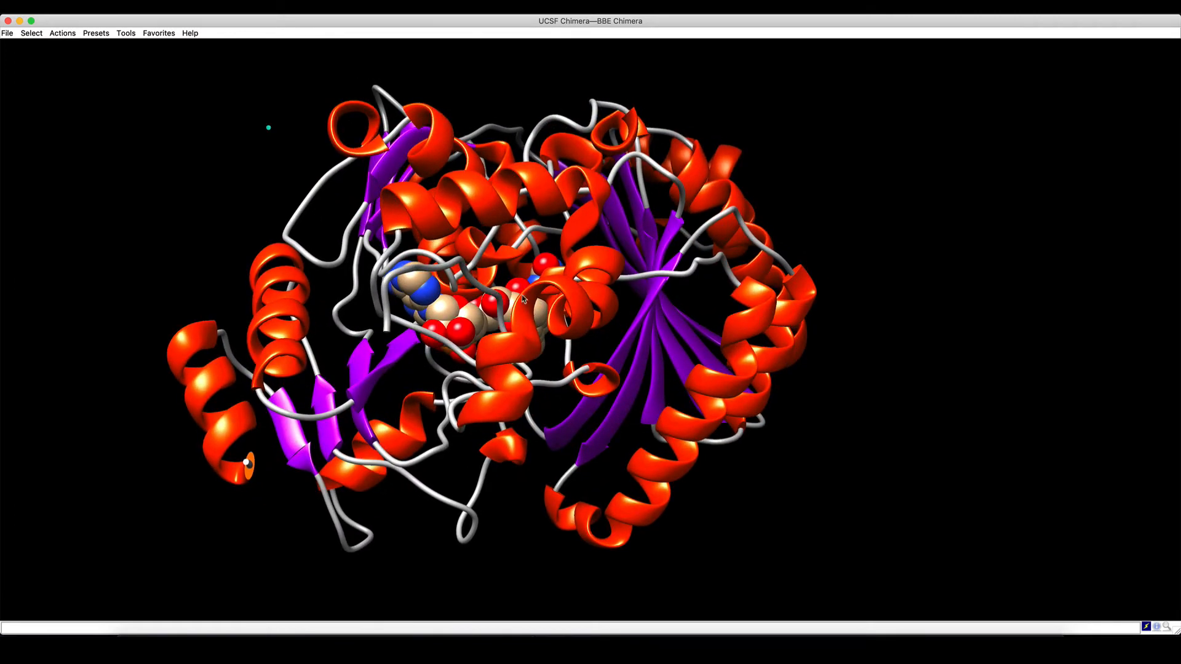
Review the file types offered for exporting the scene, including COLLADA and X3D, and close the export dialog without saving.
left_click(7, 33)
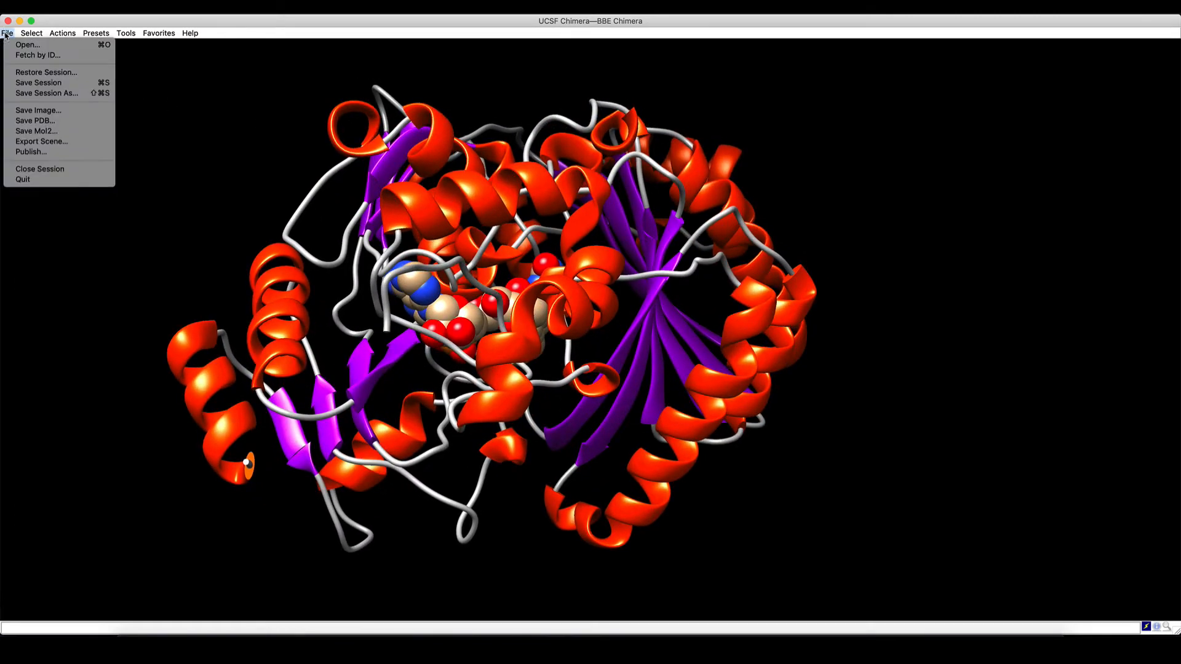
left_click(47, 142)
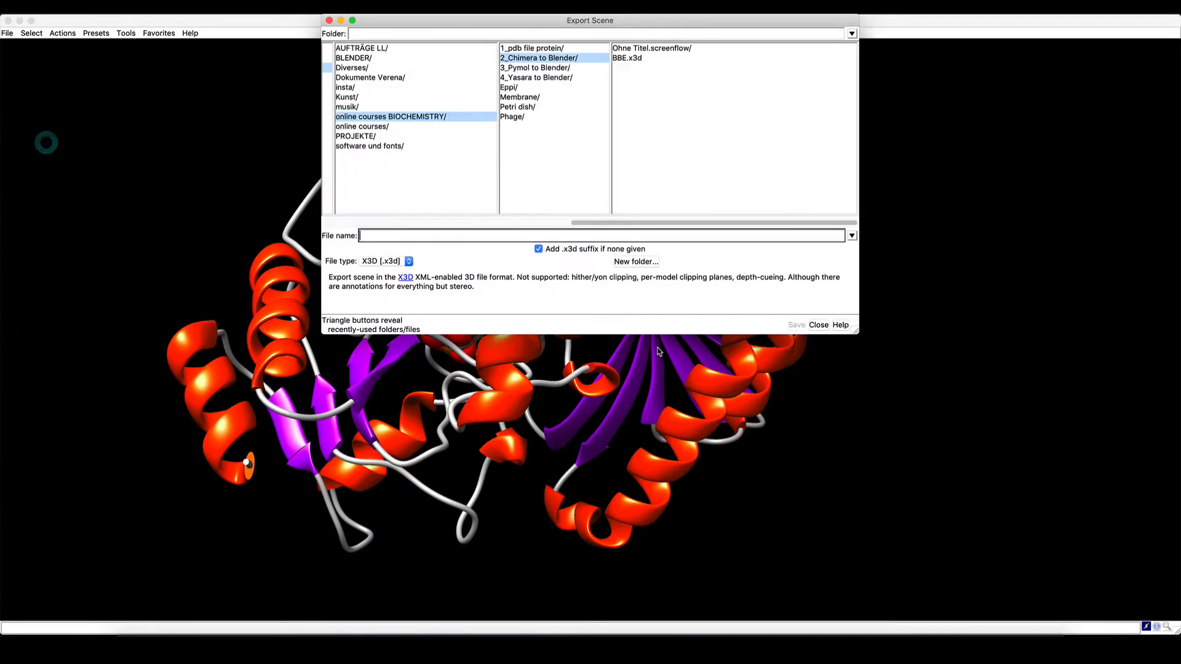
left_click(378, 262)
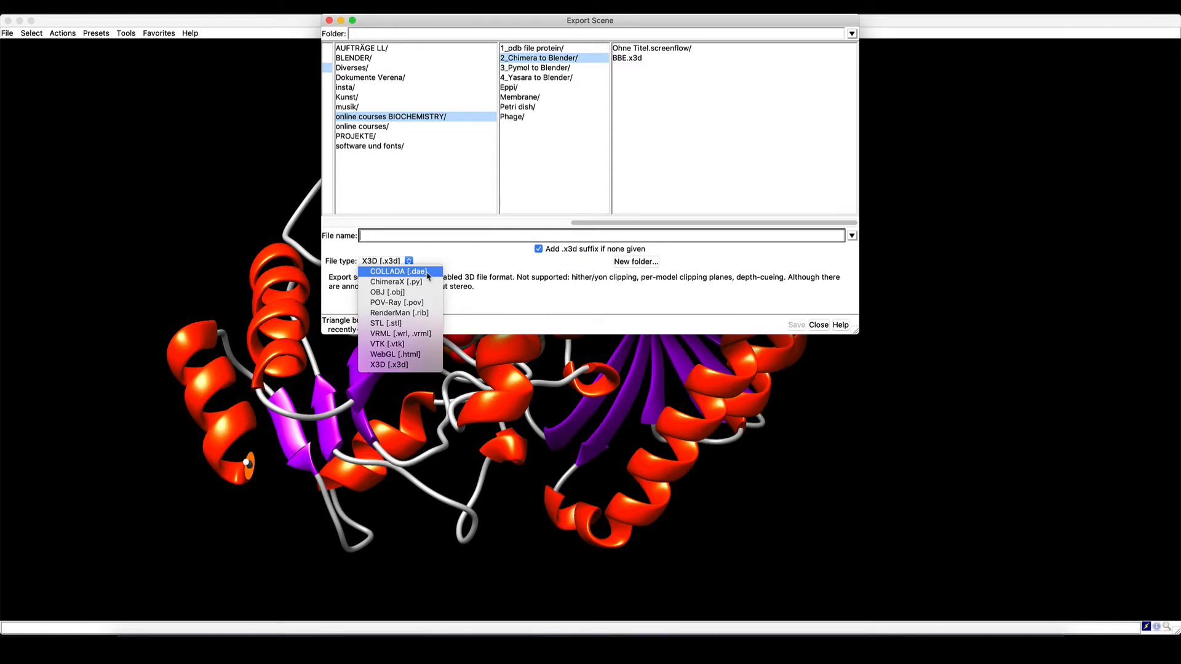
left_click(205, 277)
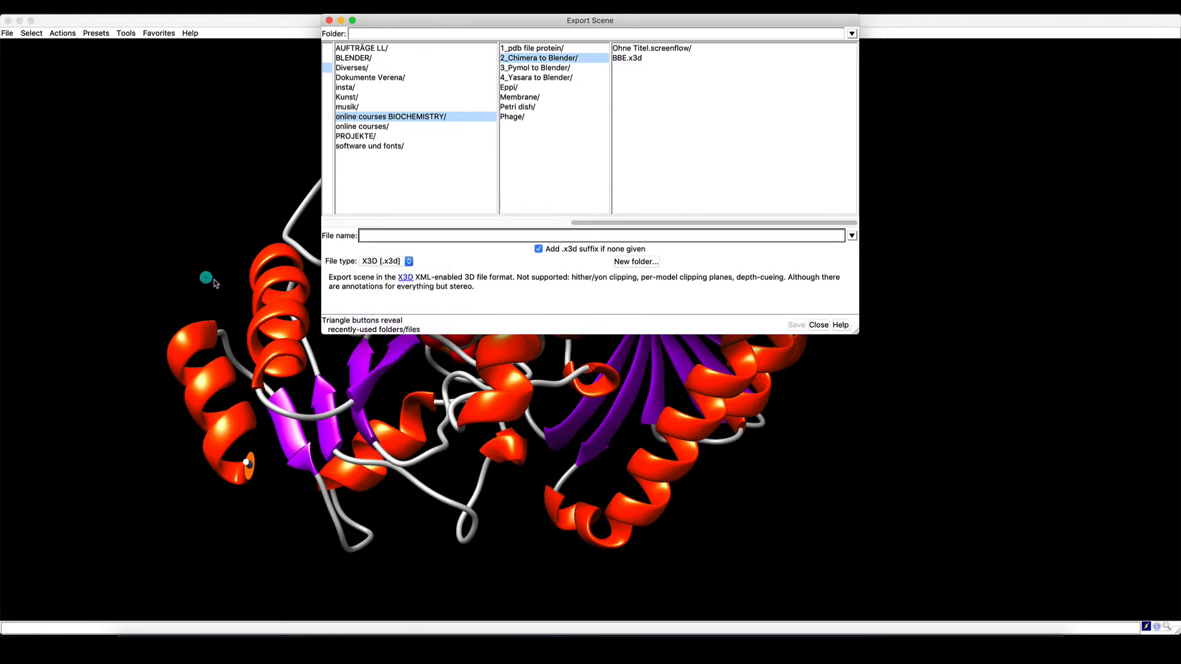
left_click_drag(332, 22, 636, 22)
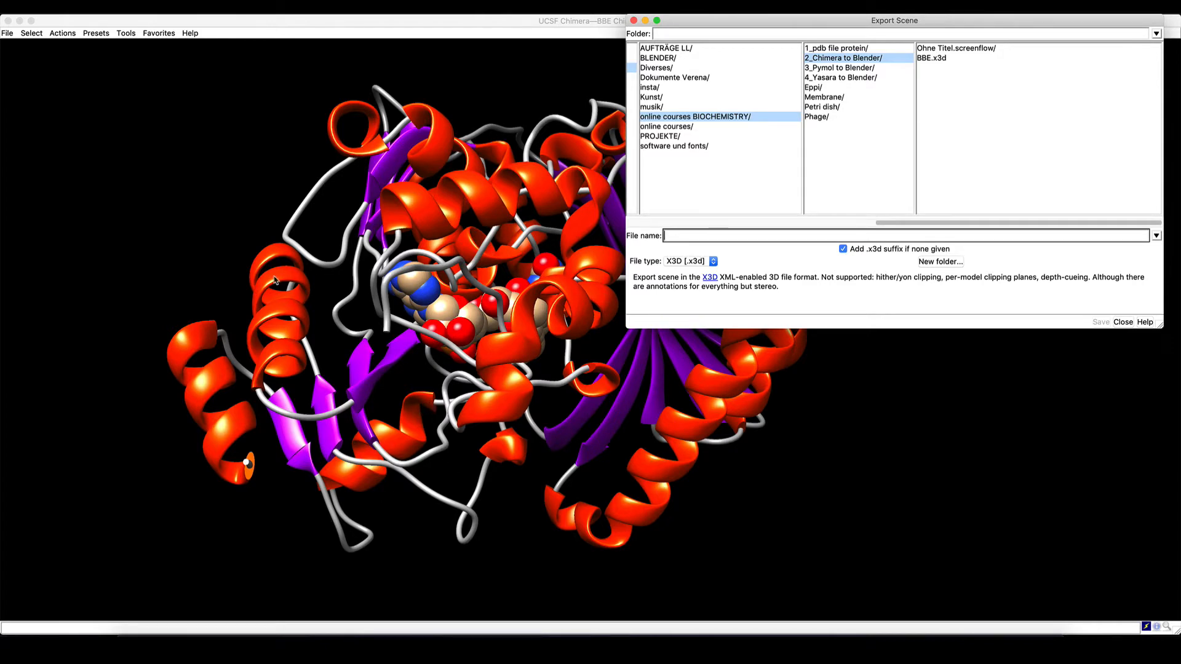
left_click(695, 262)
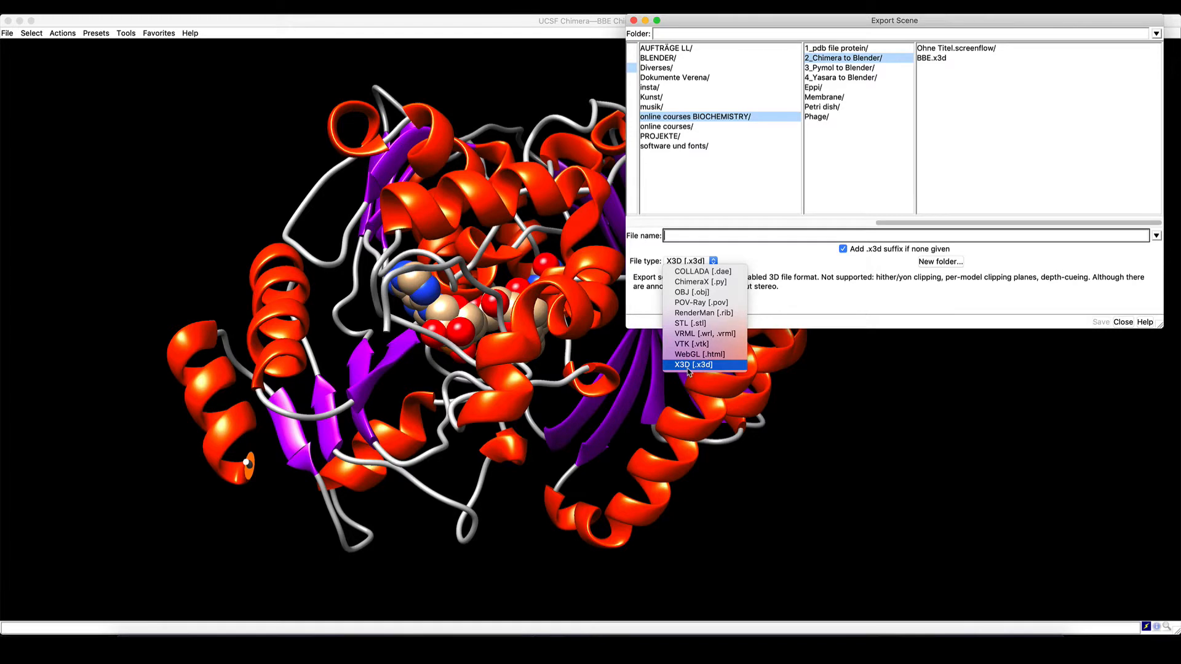
left_click(357, 264)
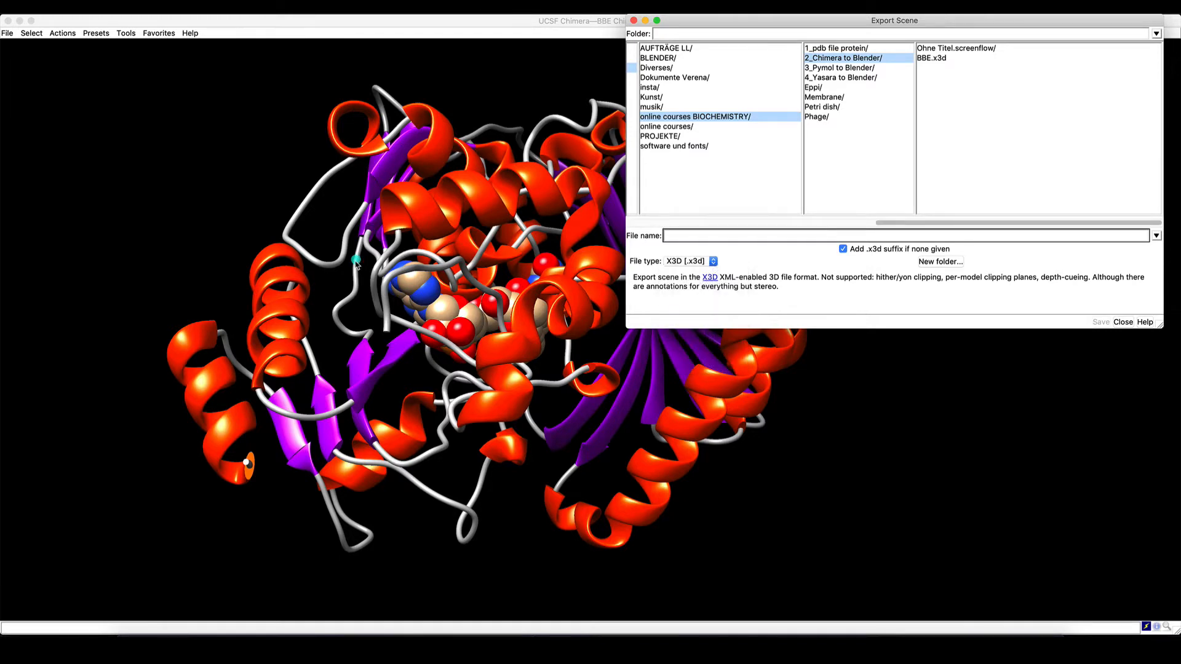
left_click(633, 21)
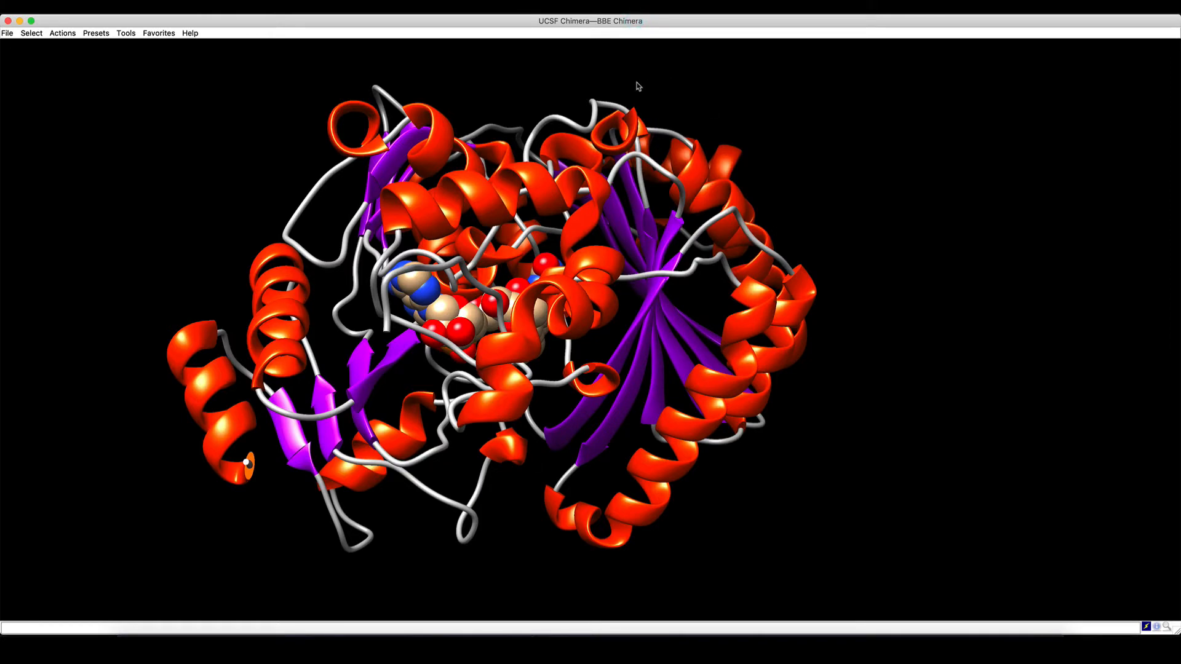
Switch to Blender and enable the Screencast Keys display, then hide the viewport sidebar.
left_click(484, 649)
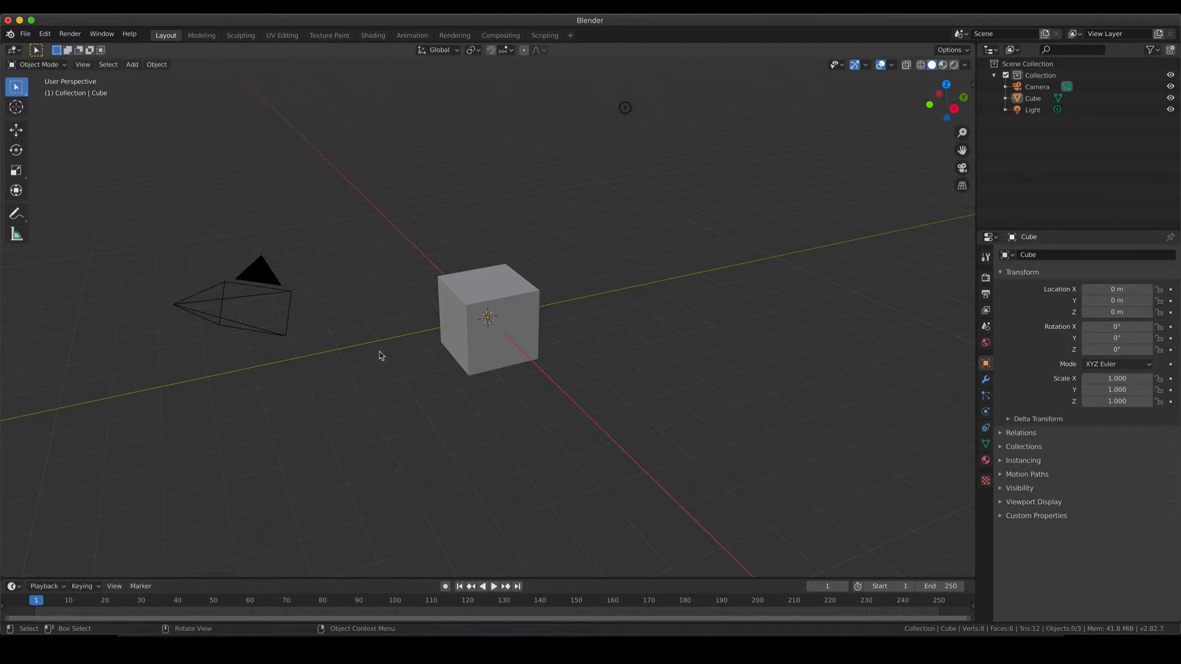
left_click(454, 356)
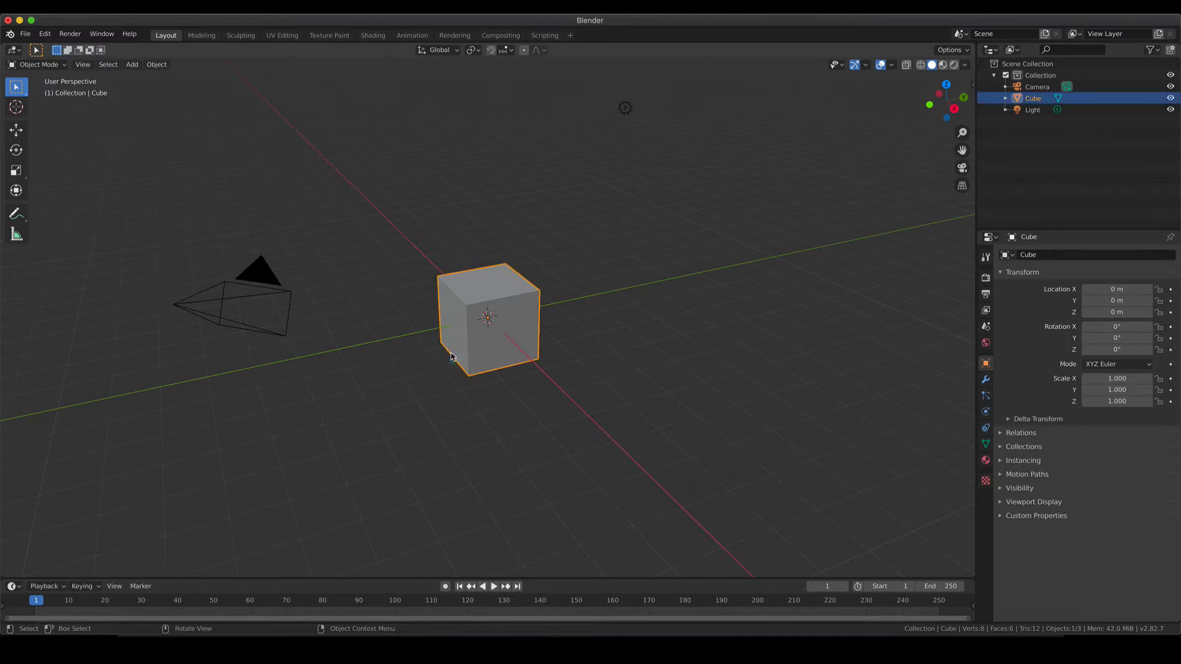
left_click(973, 84)
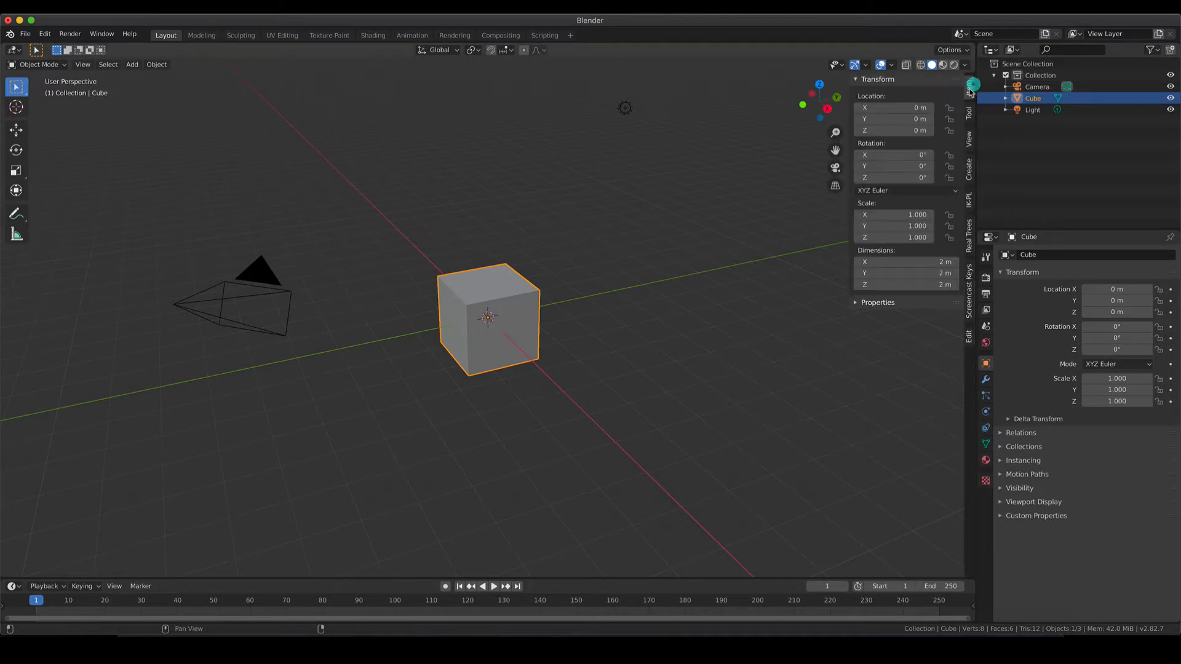
left_click(970, 294)
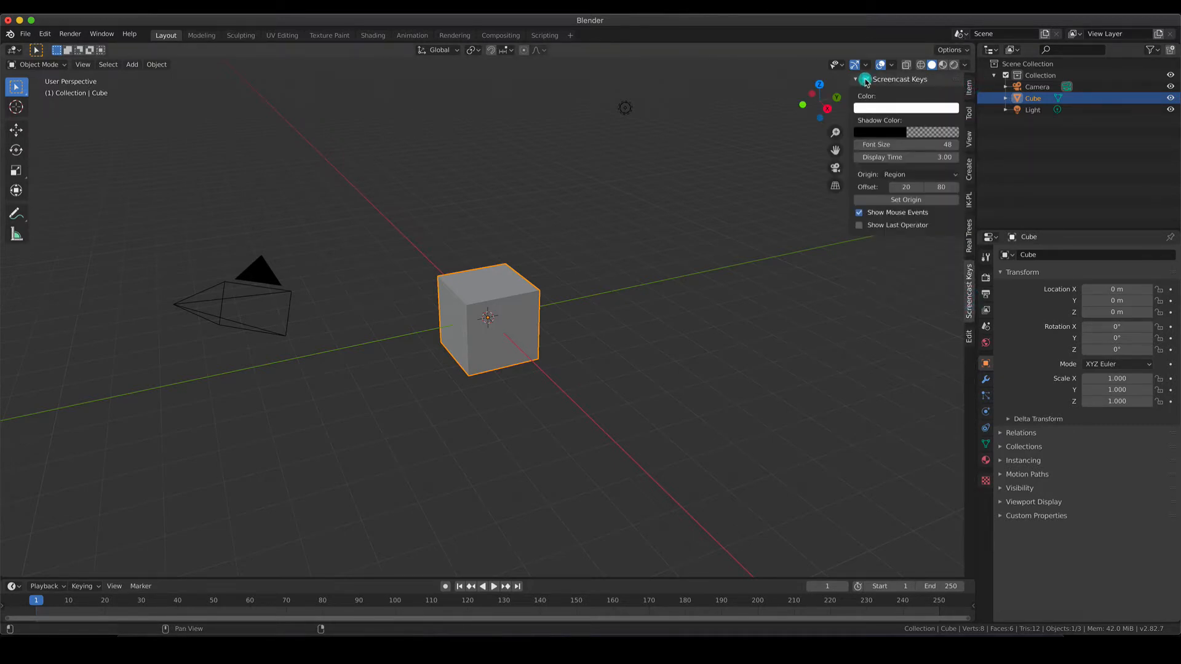
left_click(641, 328)
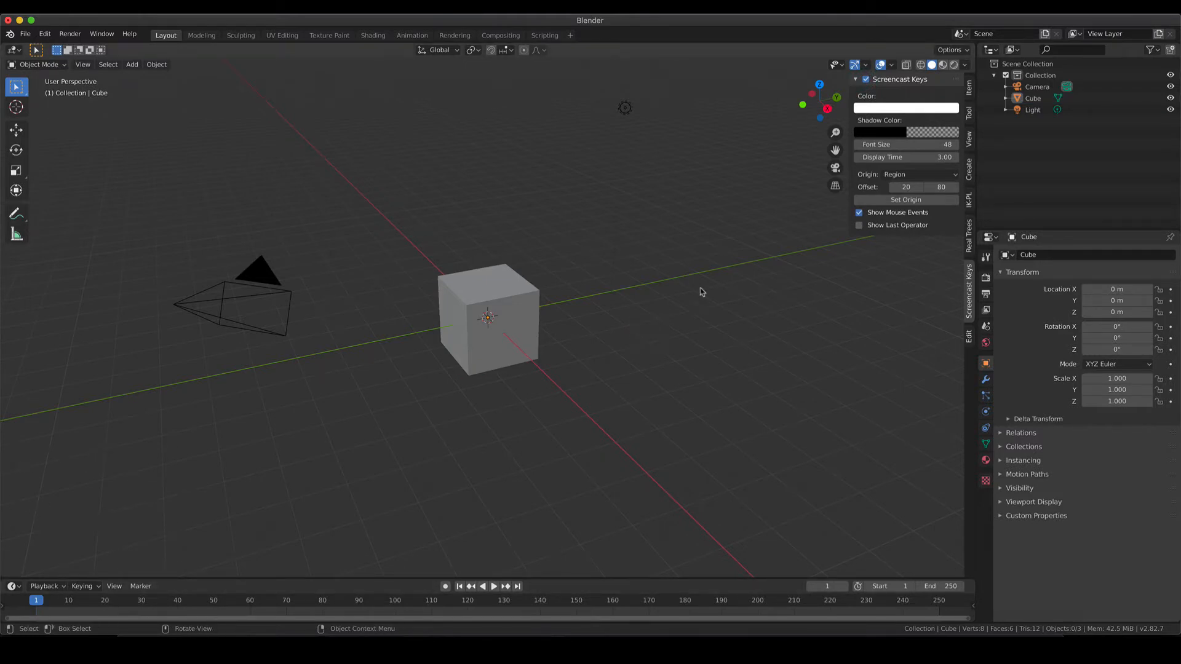
key("n")
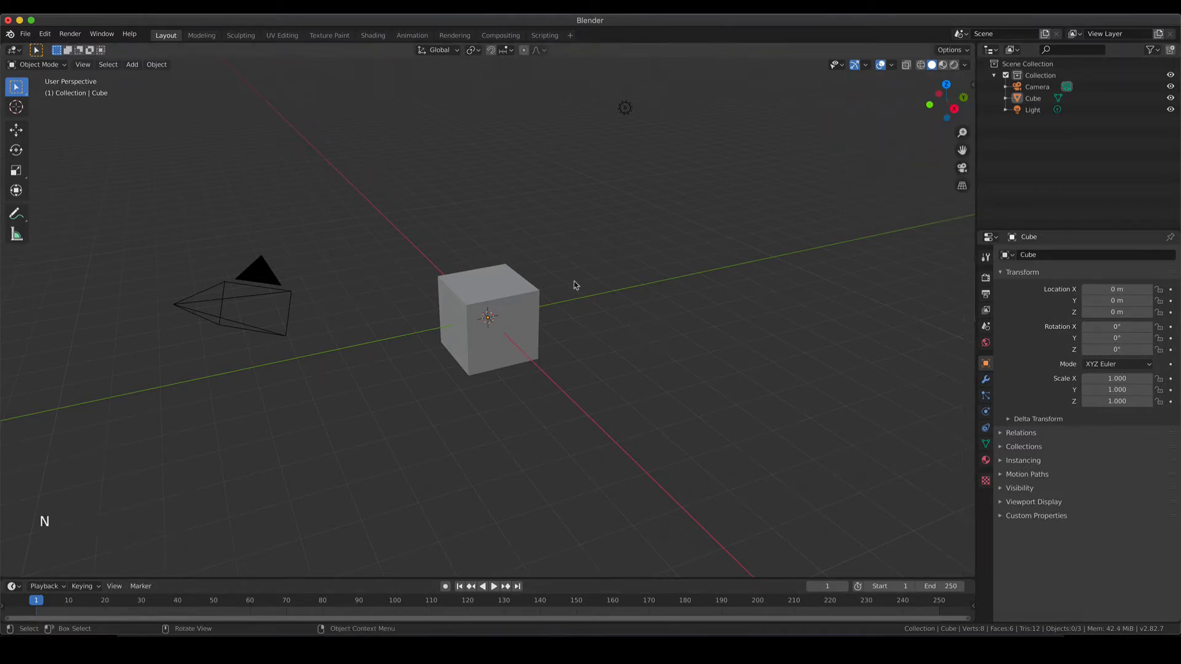
Delete the default cube from the scene.
left_click(478, 352)
key("x")
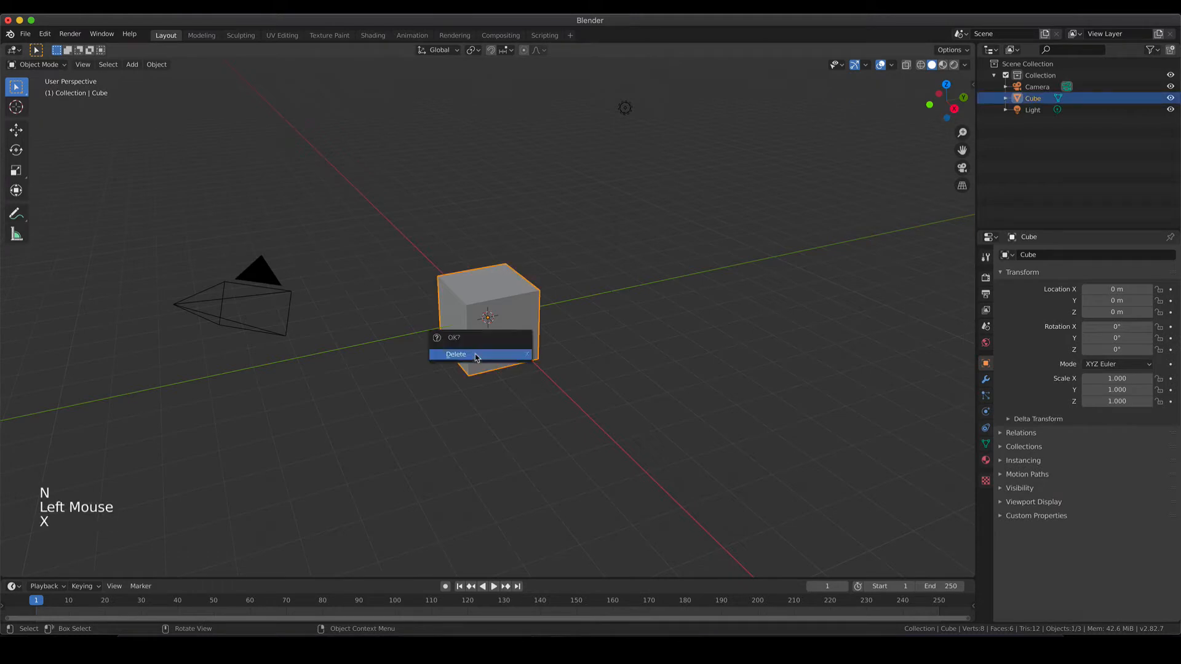
left_click(475, 355)
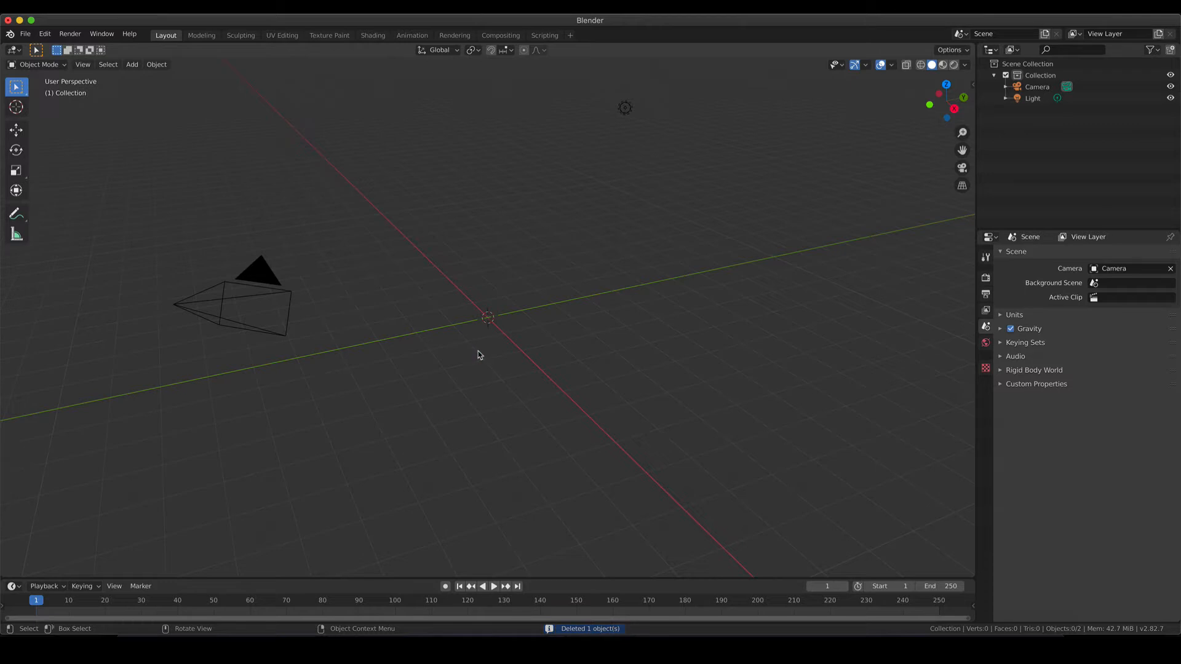
Activate the Move tool for the camera and set its X, Y and Z location to 0 m.
left_click(214, 305)
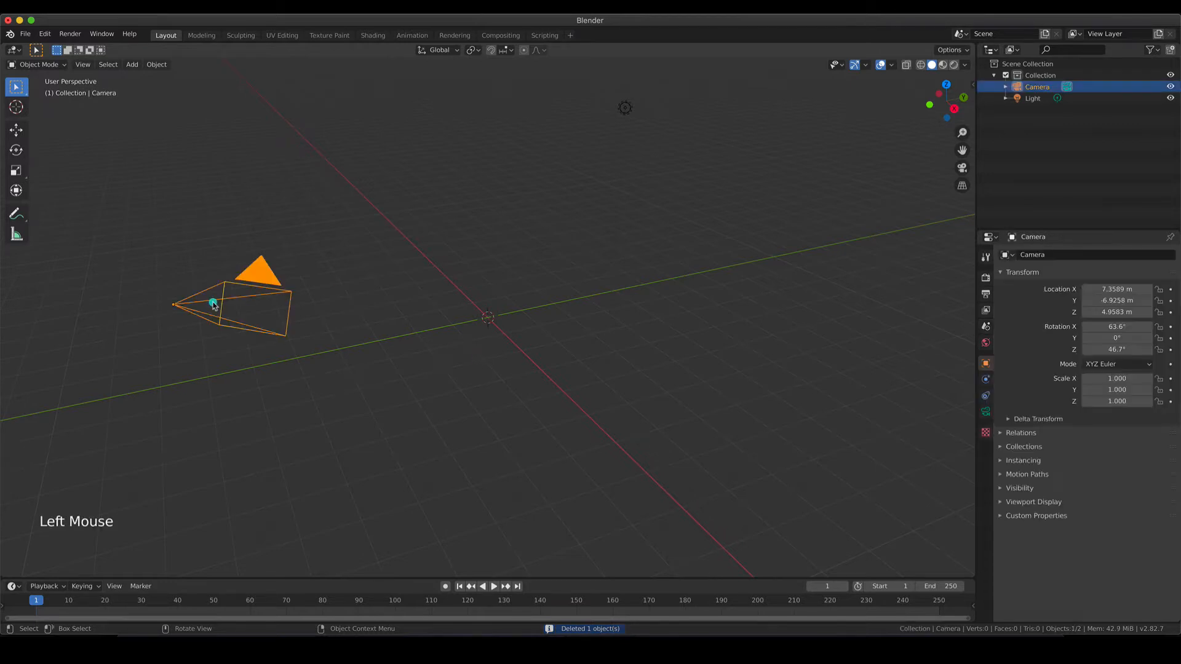
left_click(22, 134)
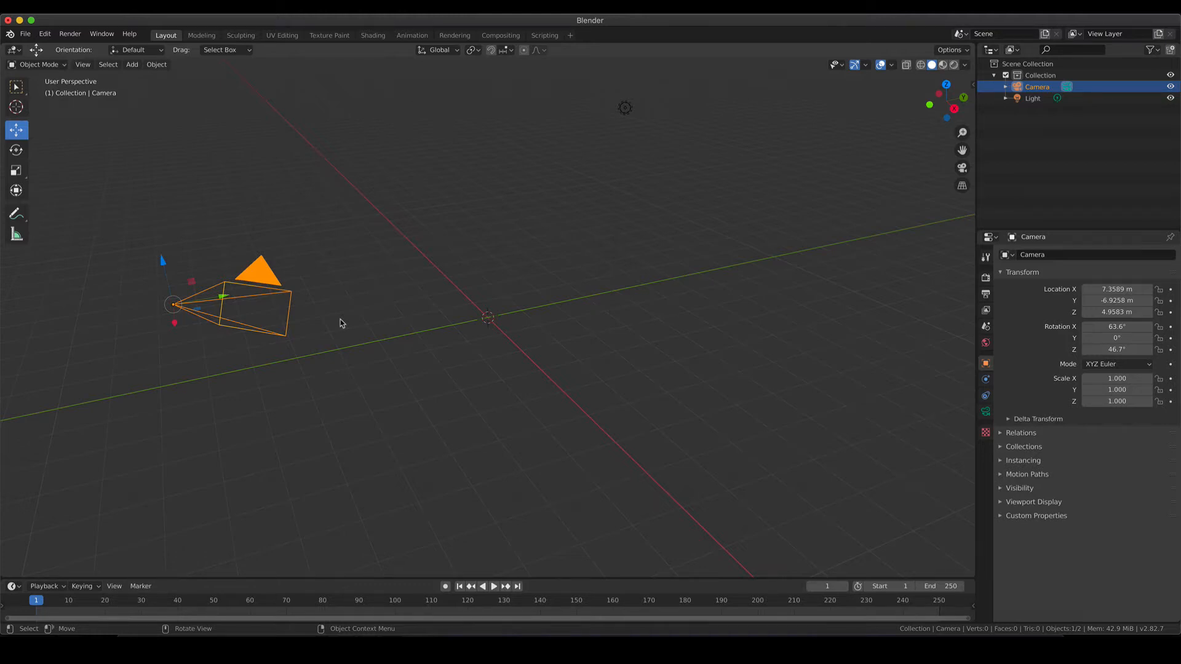
key("KP_7")
scroll(889, 285, "down", 1)
scroll(889, 285, "down", 2)
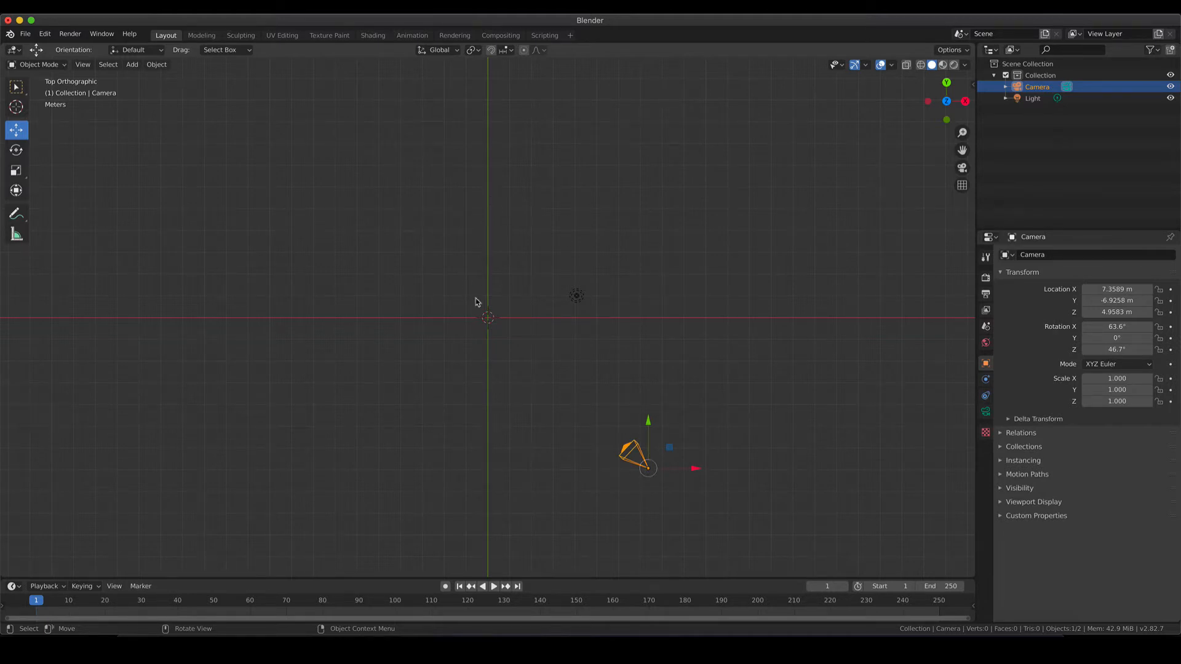
left_click(973, 84)
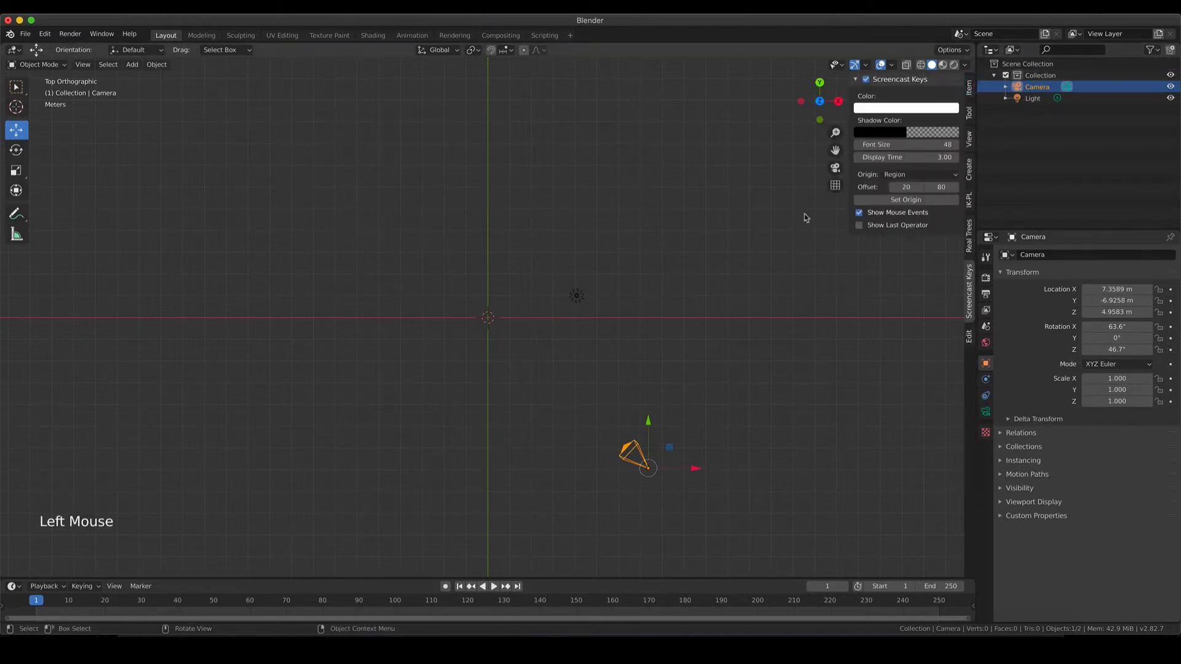
left_click(970, 86)
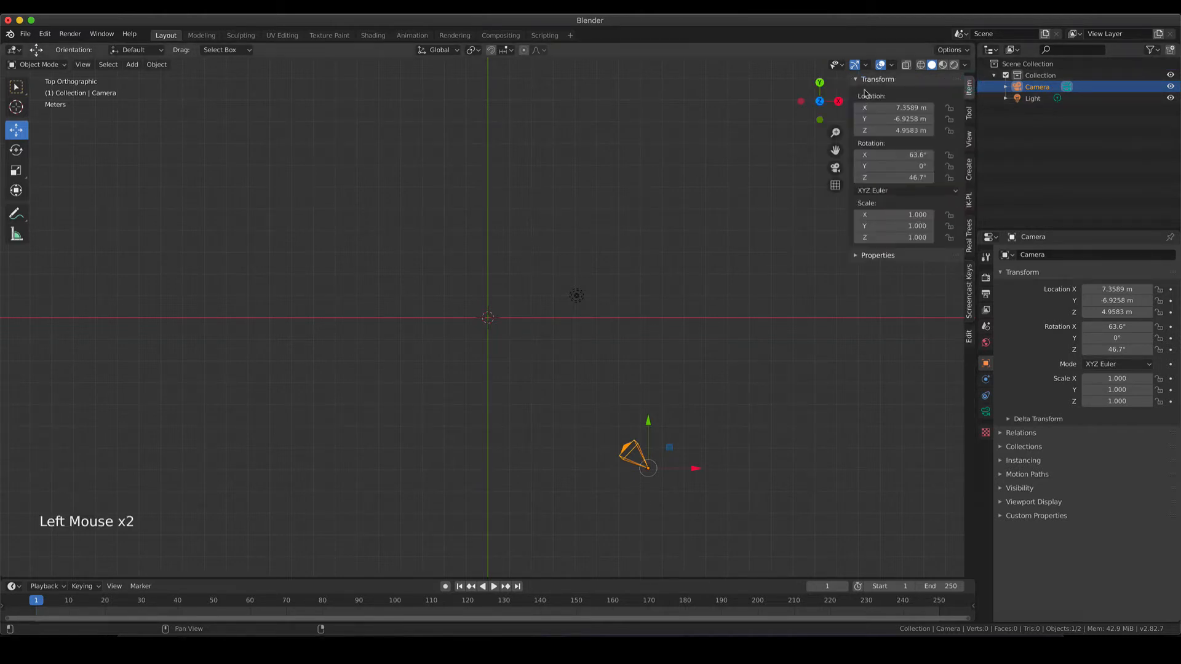
left_click(915, 107)
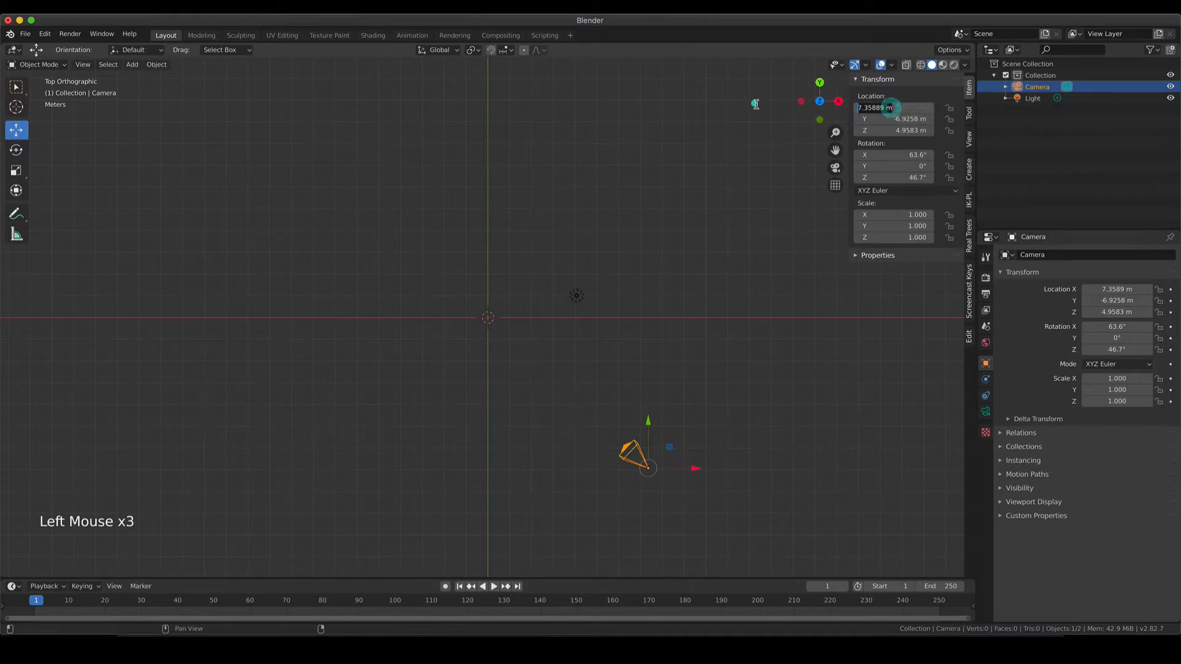
type("0")
key("Tab")
type("0")
key("Tab")
type("0")
key("Tab")
Set the camera's X, Y and Z rotation to 0°.
type("0")
key("Tab")
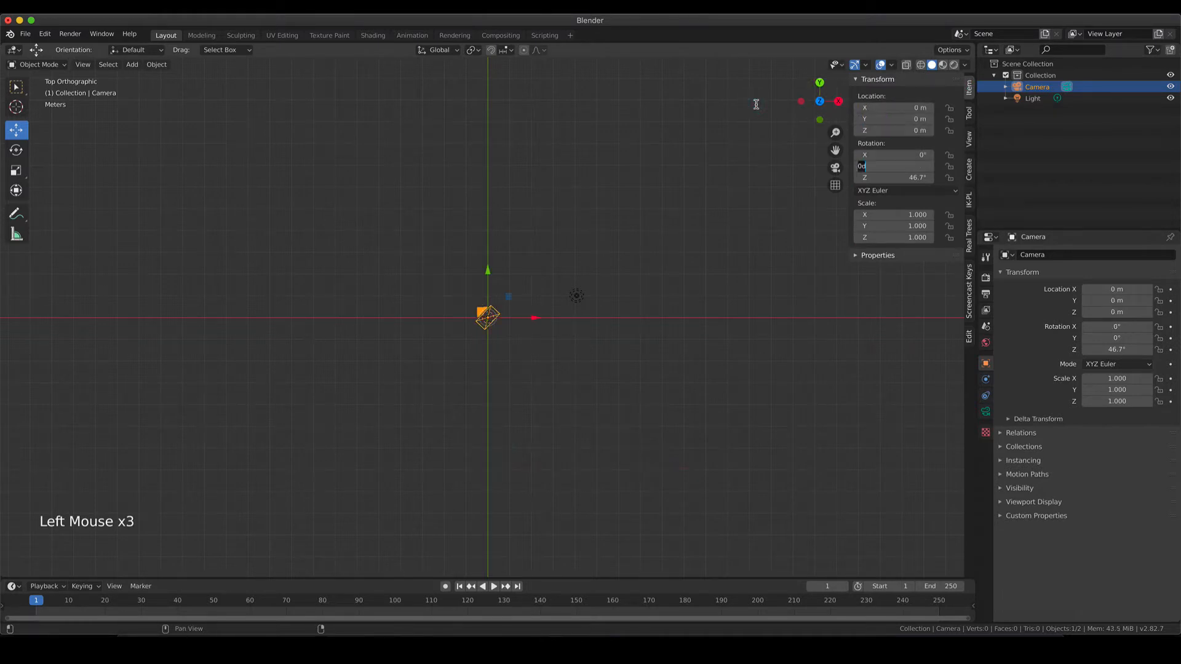
type("0")
key("Tab")
type("0")
key("Tab")
key("Return")
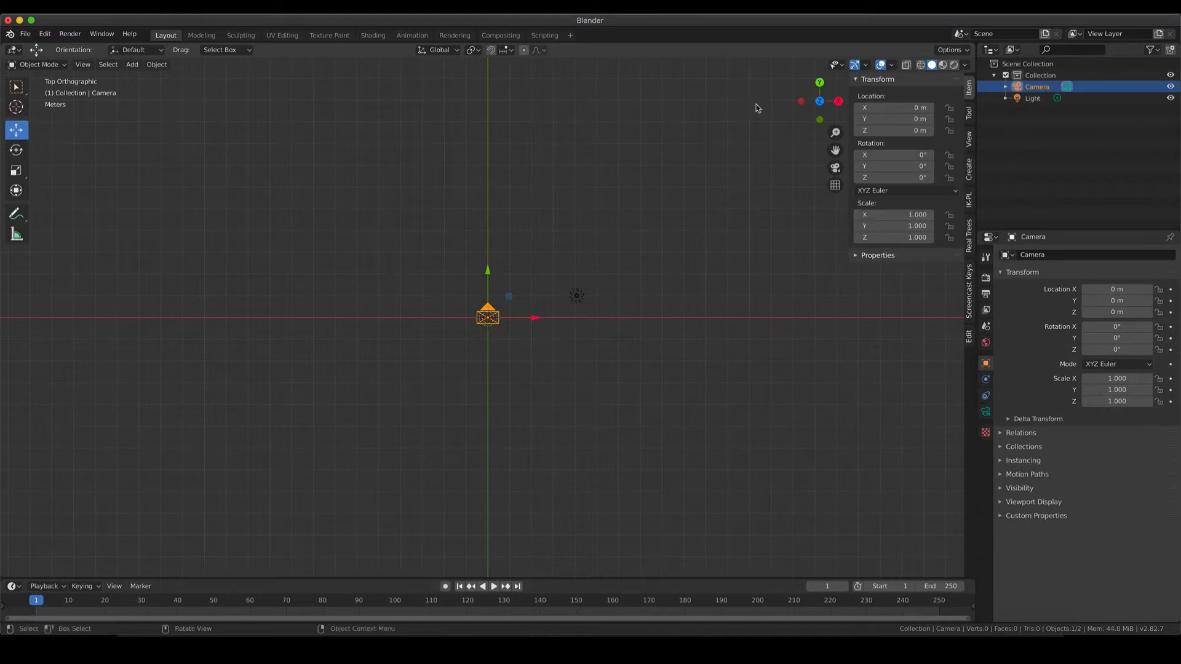
Move the camera backwards along the Y axis and set its Y location to -10 m.
middle_click_drag(766, 380, 675, 273)
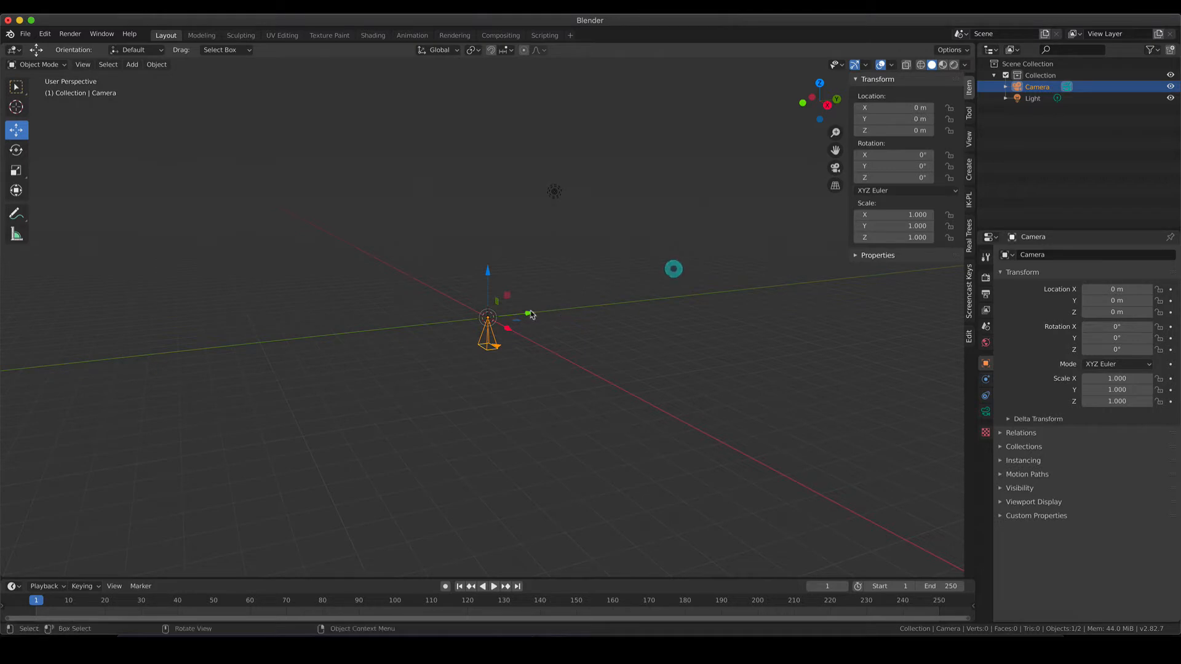
left_click_drag(528, 313, 318, 356)
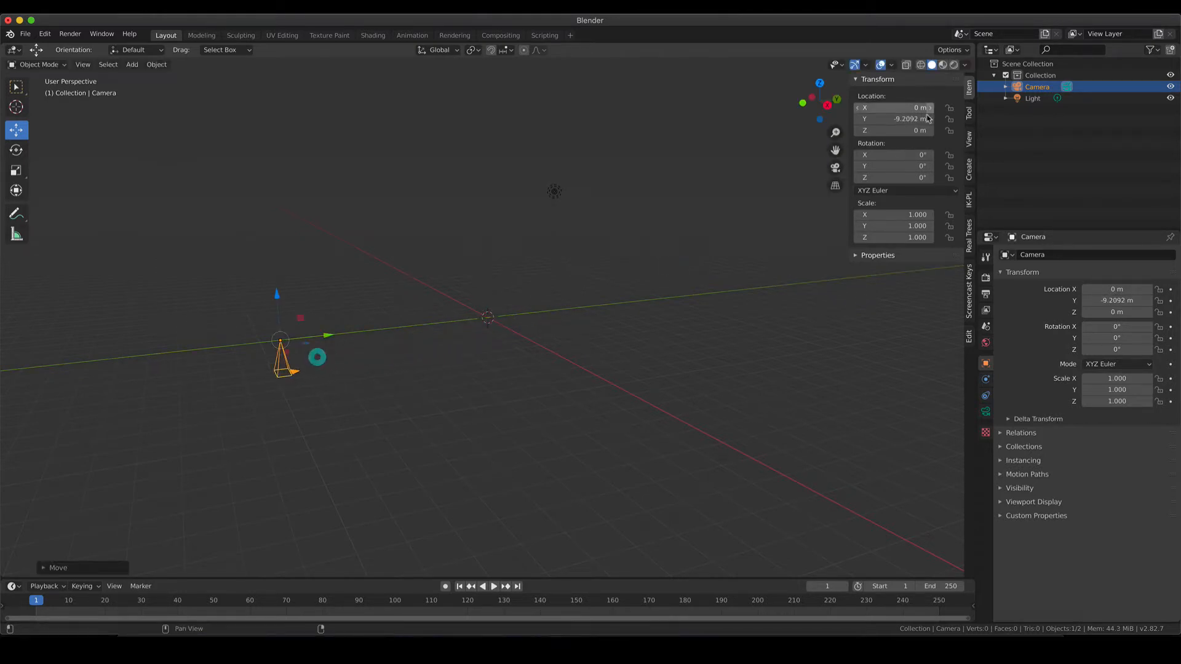
left_click(905, 118)
type("-10")
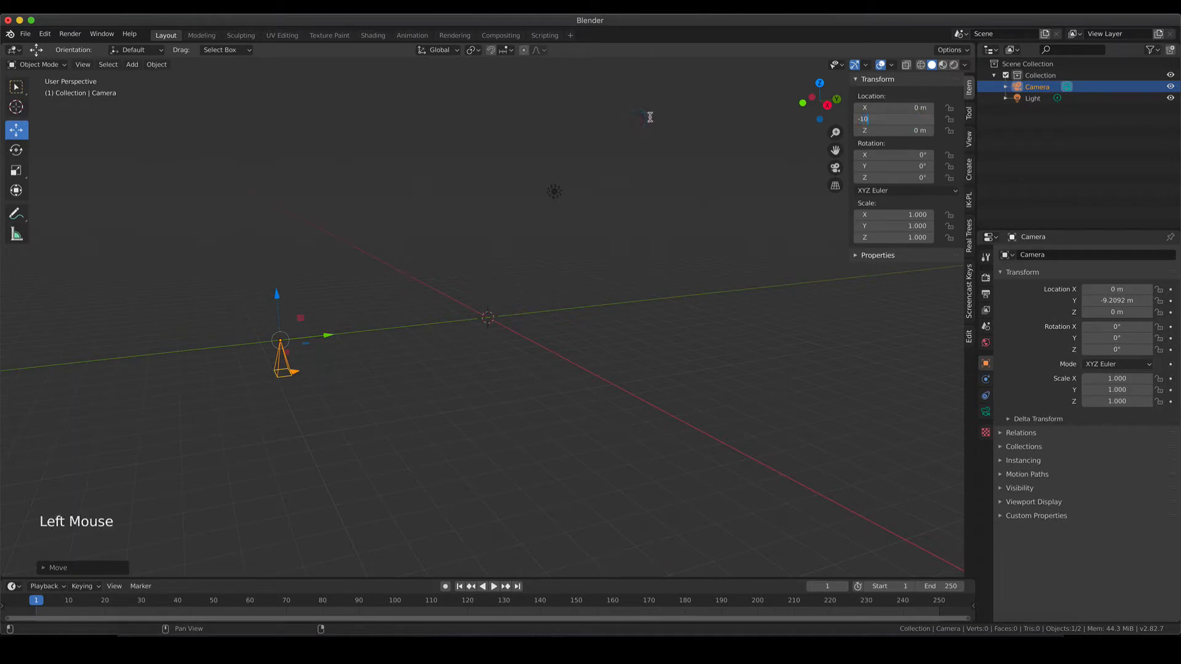
key("Return")
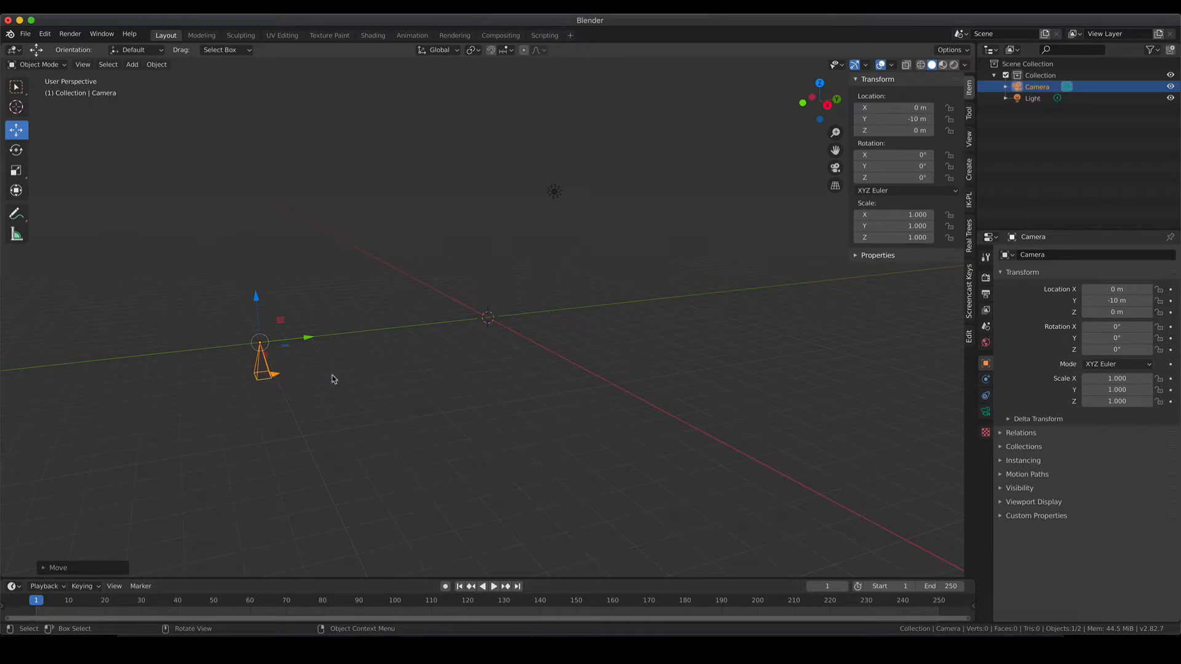
Rotate the camera 90° about the X axis and switch the viewport to the camera's view.
middle_click_drag(333, 377, 398, 386)
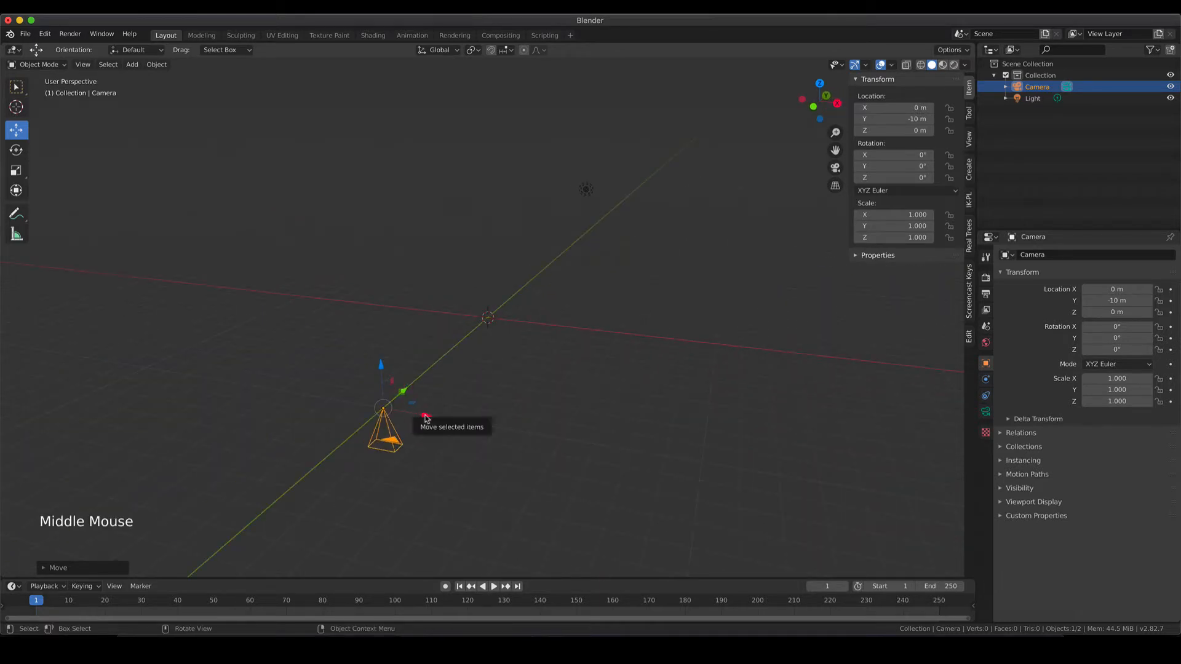
left_click_drag(422, 415, 445, 427)
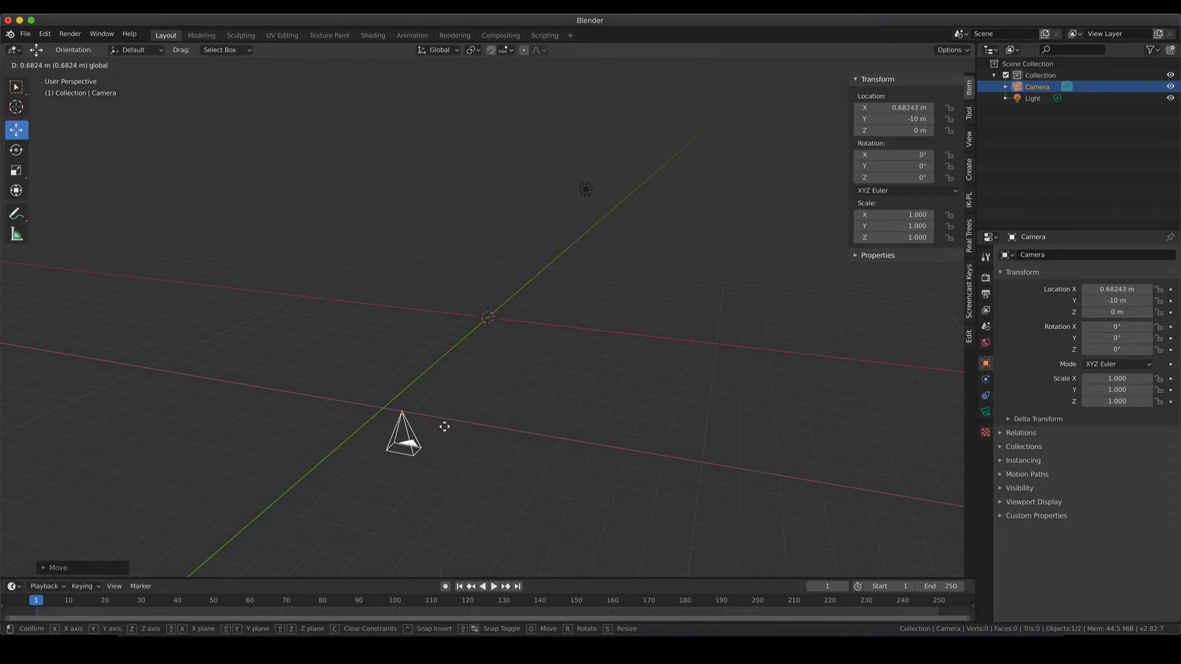
type("r90")
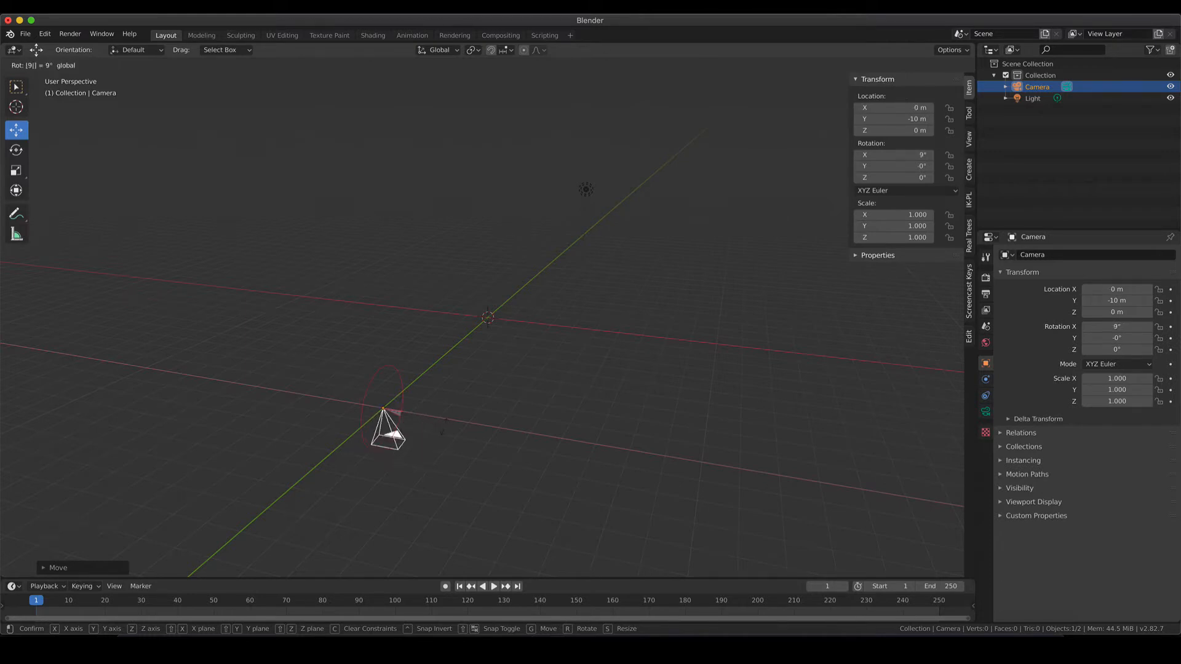
key("Return")
middle_click_drag(529, 383, 458, 383)
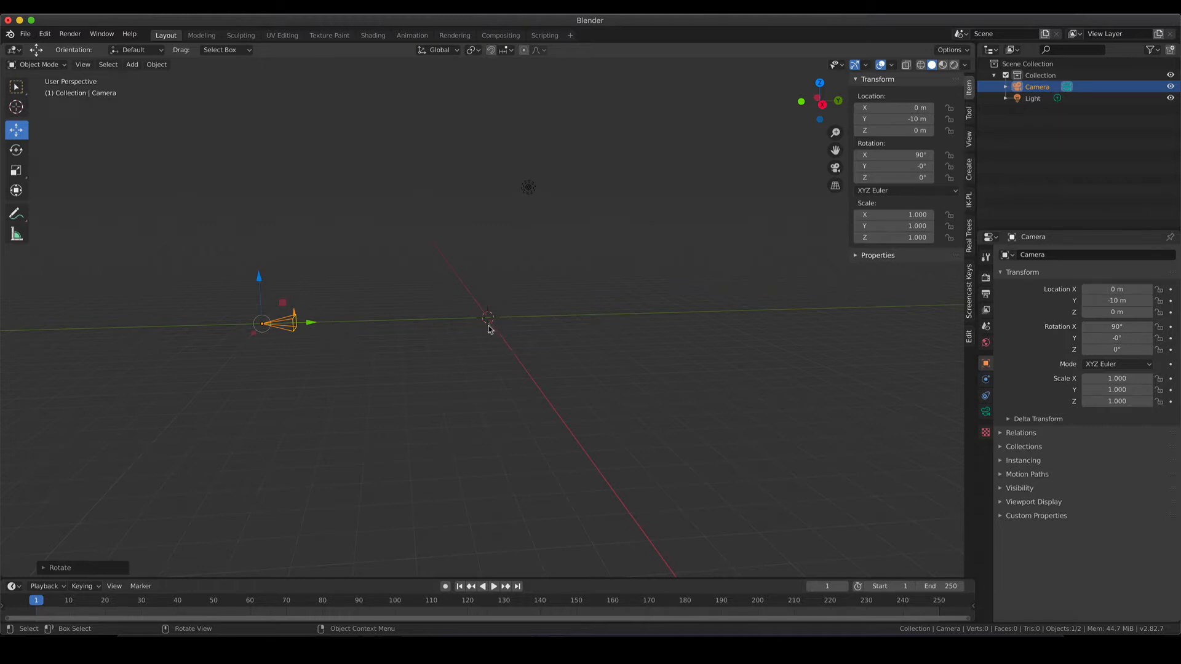
middle_click_drag(483, 343, 576, 348)
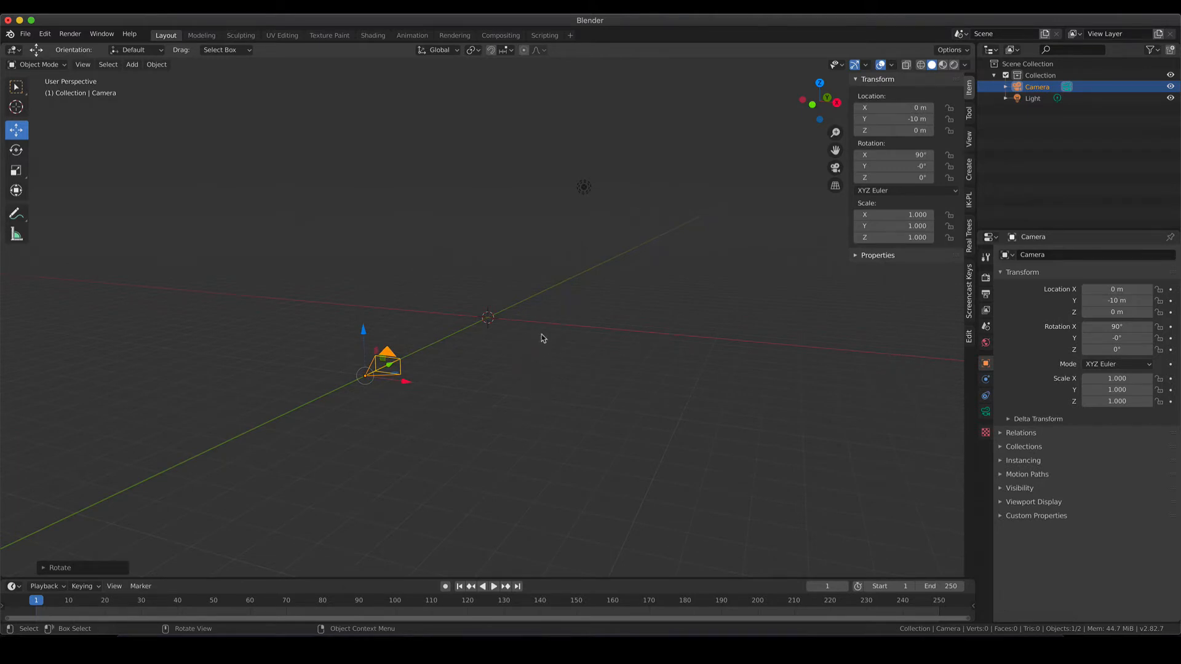
key("KP_0")
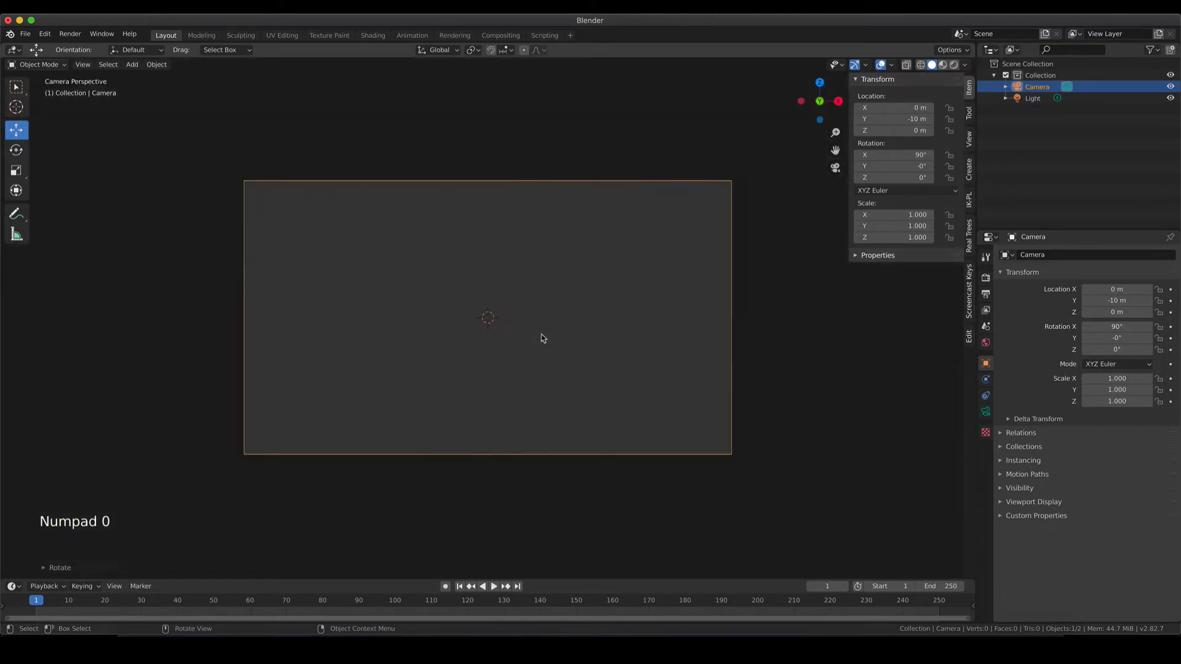
Open the add-on preferences, enlarge the window and review which add-ons are enabled in the Import-Export category.
left_click(26, 35)
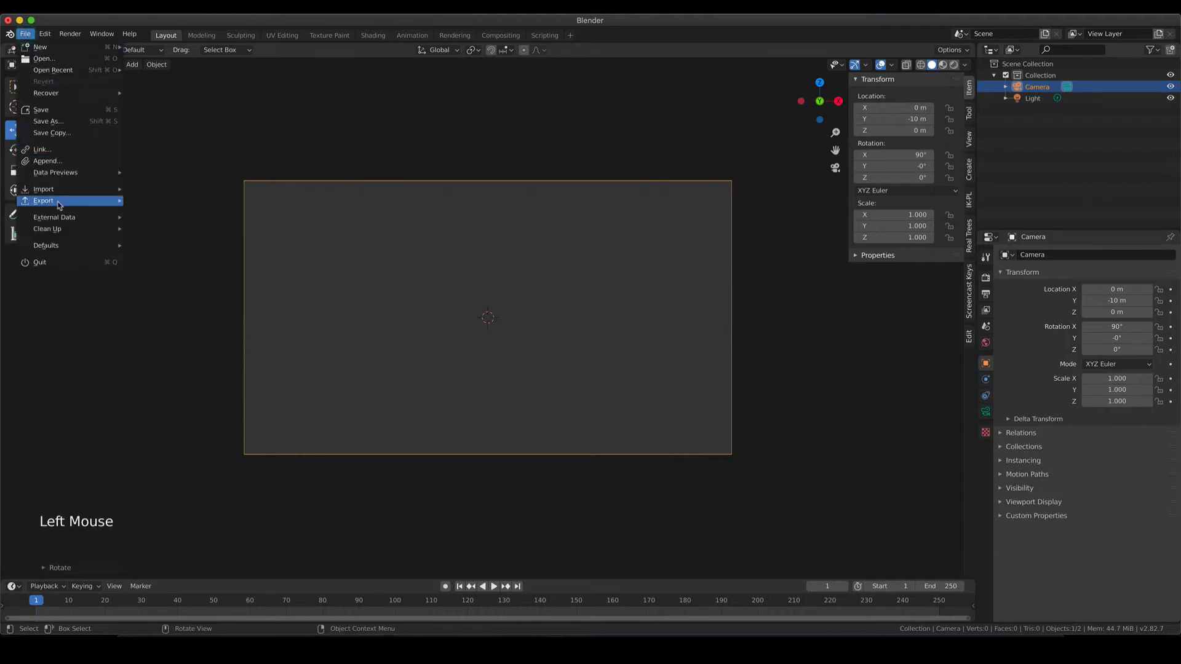
mouse_move(68, 190)
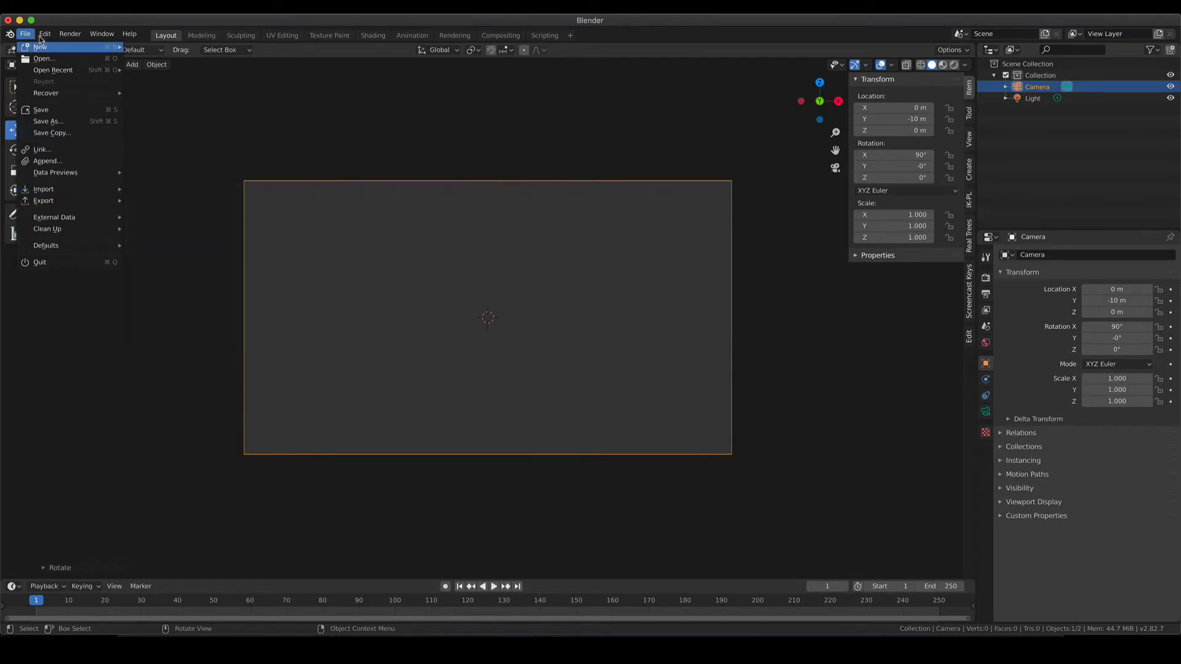
mouse_move(45, 35)
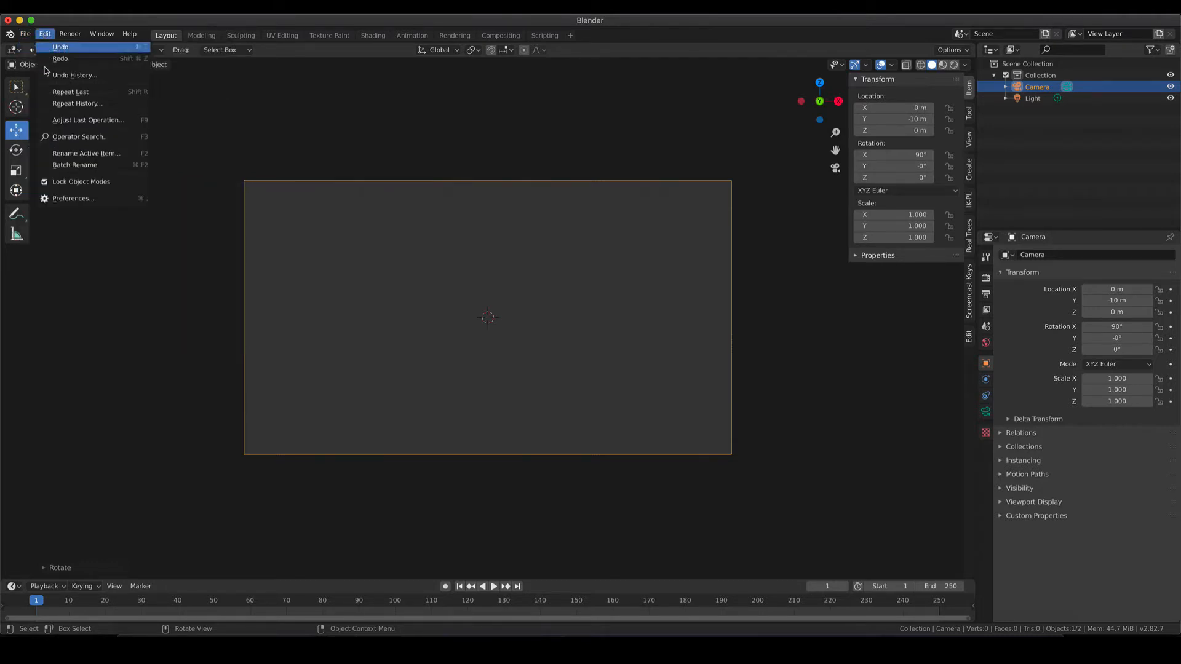
left_click(60, 198)
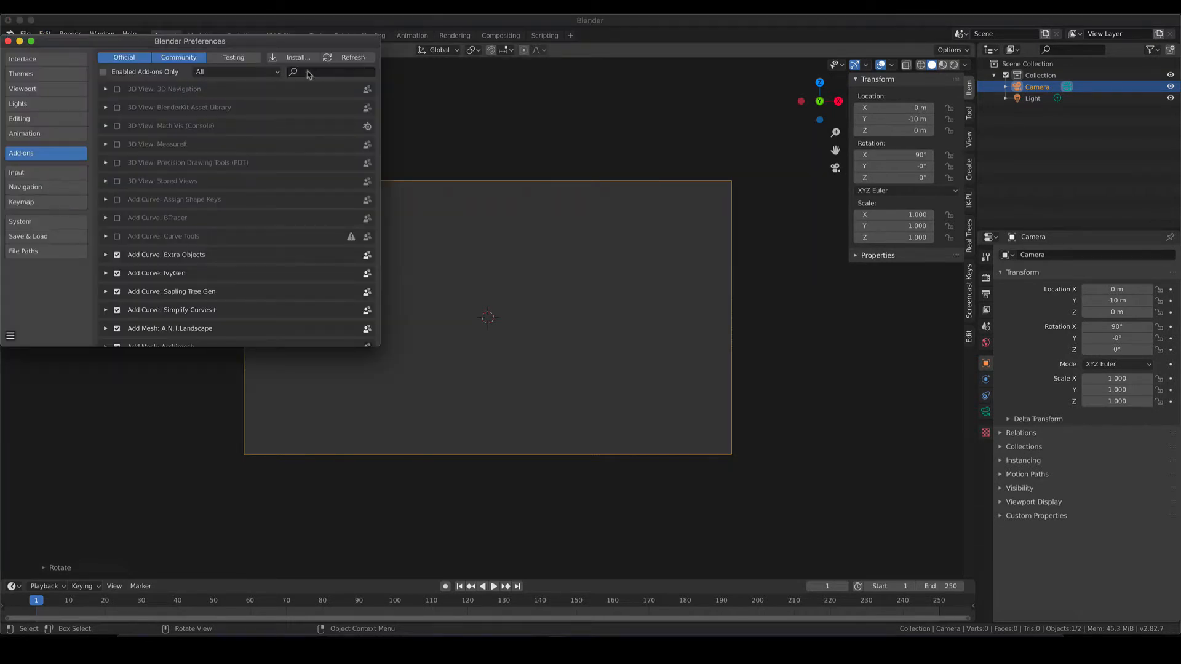
left_click_drag(379, 345, 827, 481)
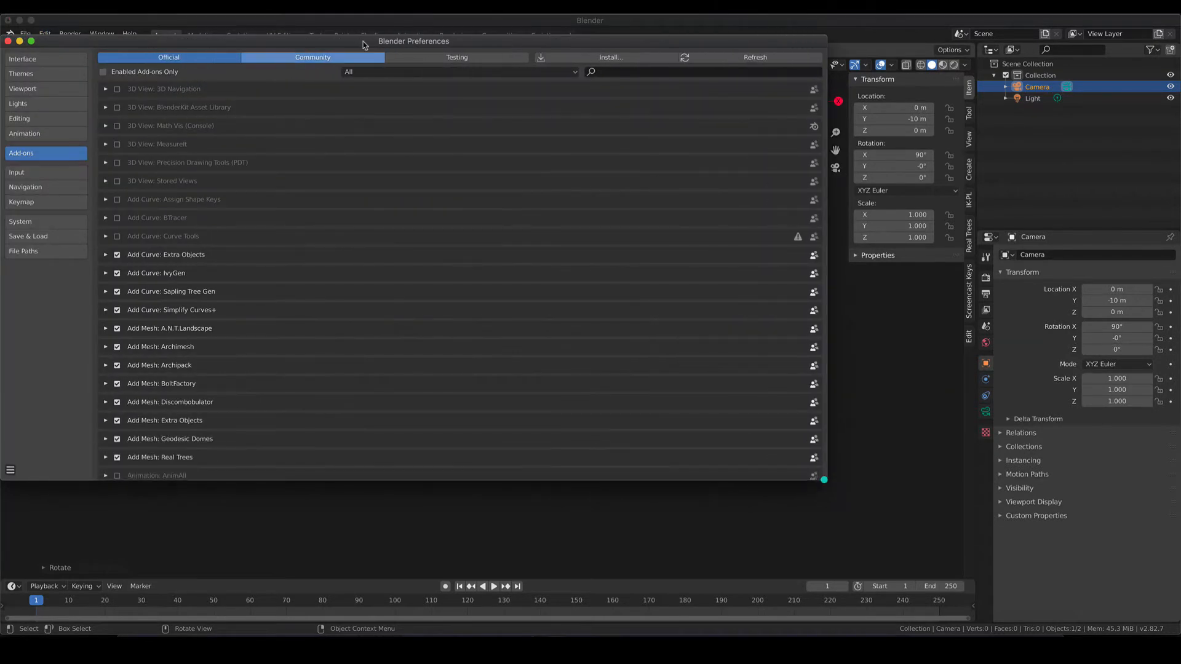
left_click(382, 71)
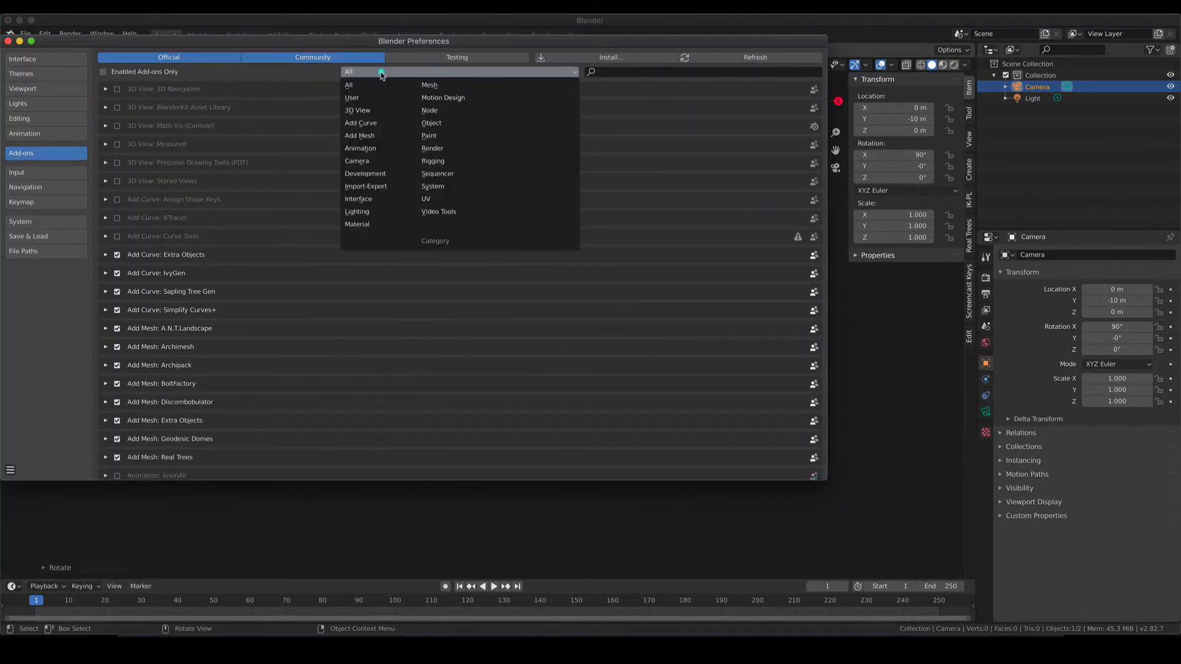
left_click(382, 189)
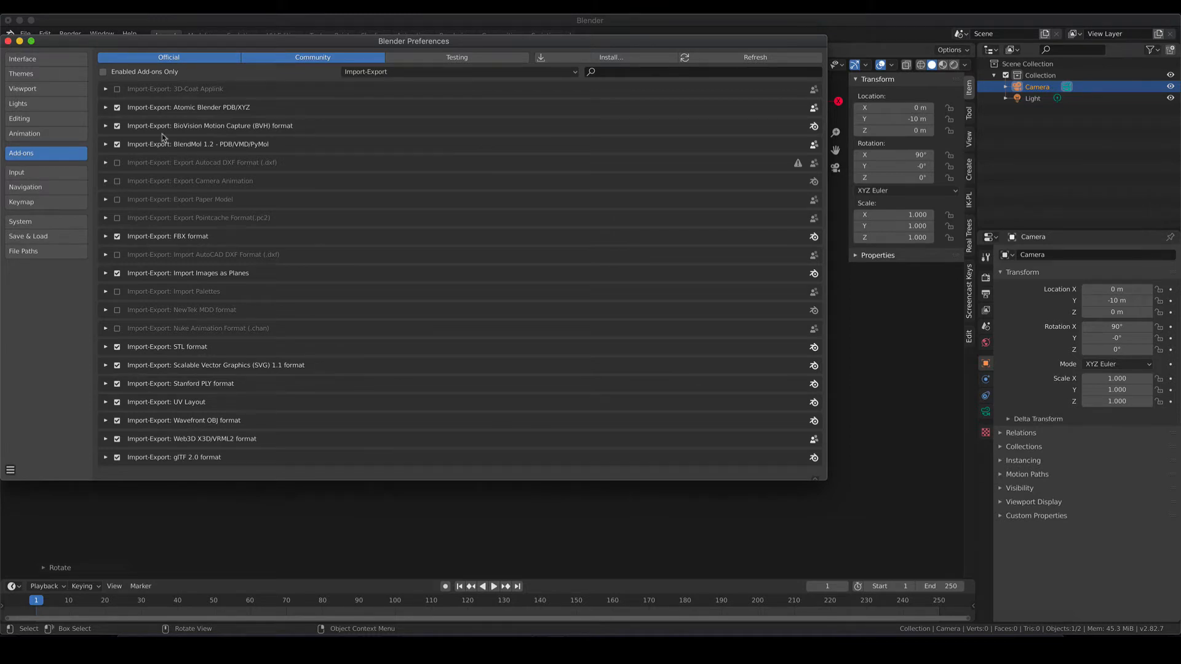
left_click(7, 41)
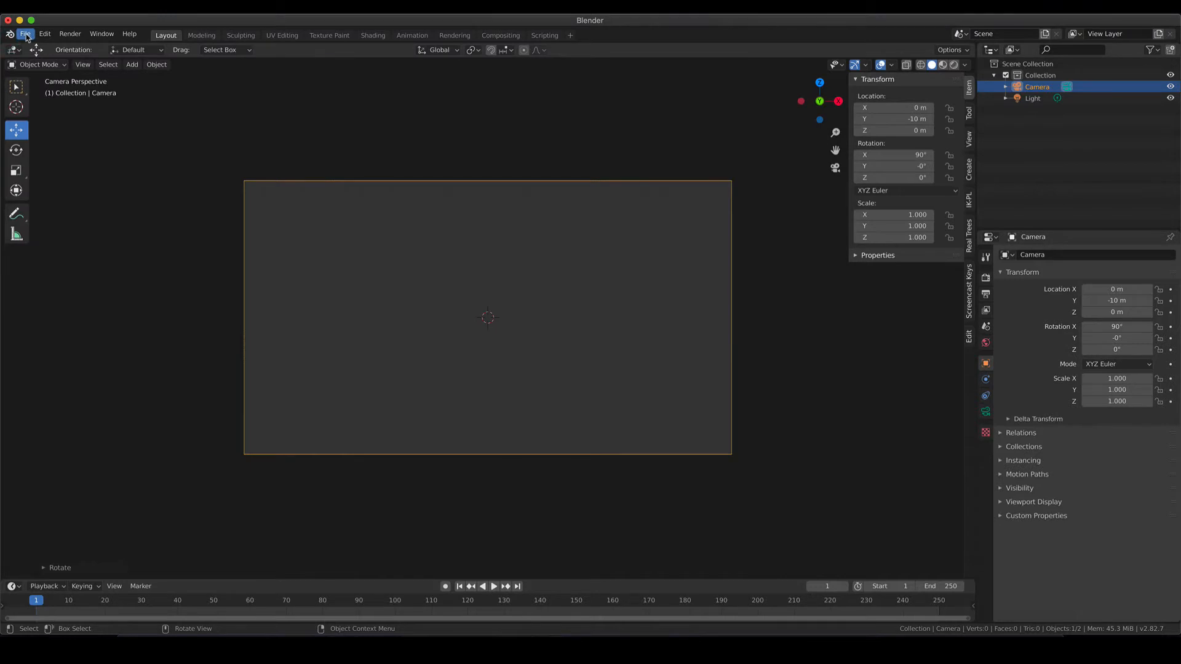
Import the Collada file BBE.dae from the "2_Chimera to Blender" folder inside "online courses BIOCHEMISTRY".
left_click(25, 35)
mouse_move(56, 190)
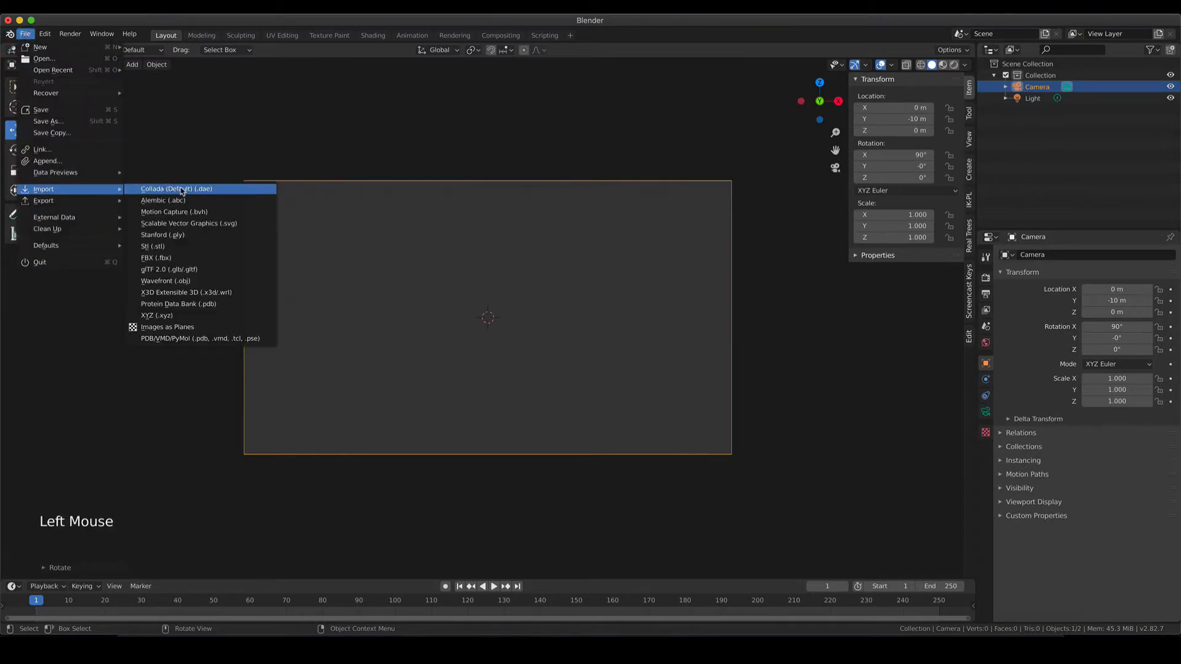
left_click(182, 190)
left_click(193, 209)
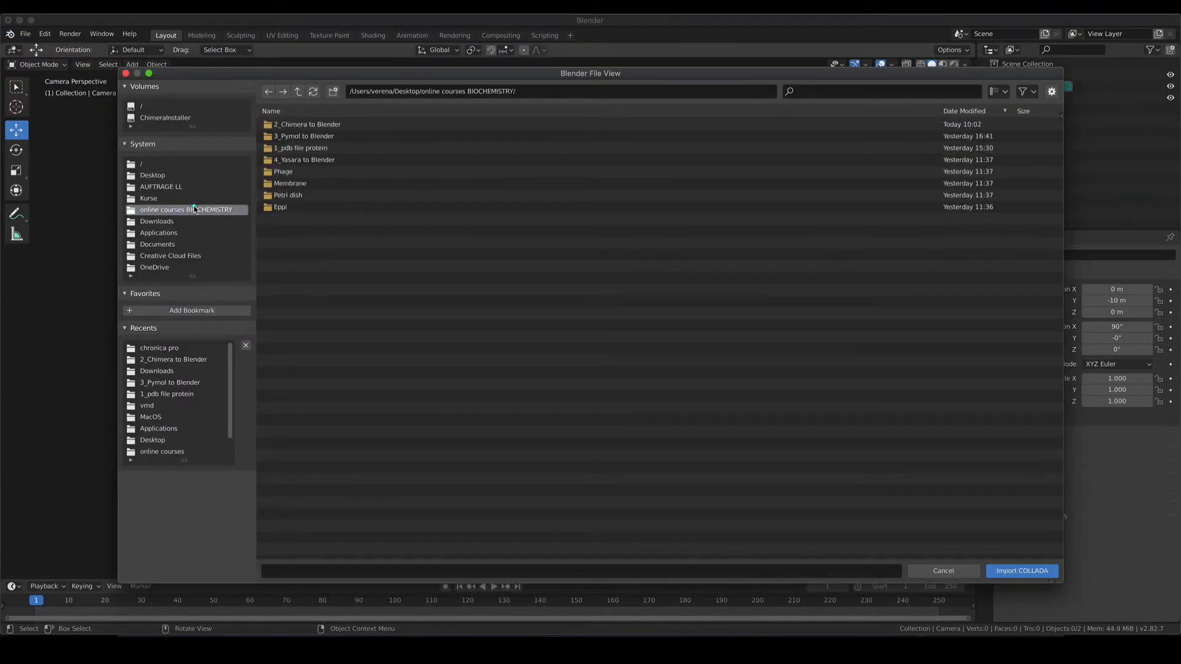
double_click(301, 124)
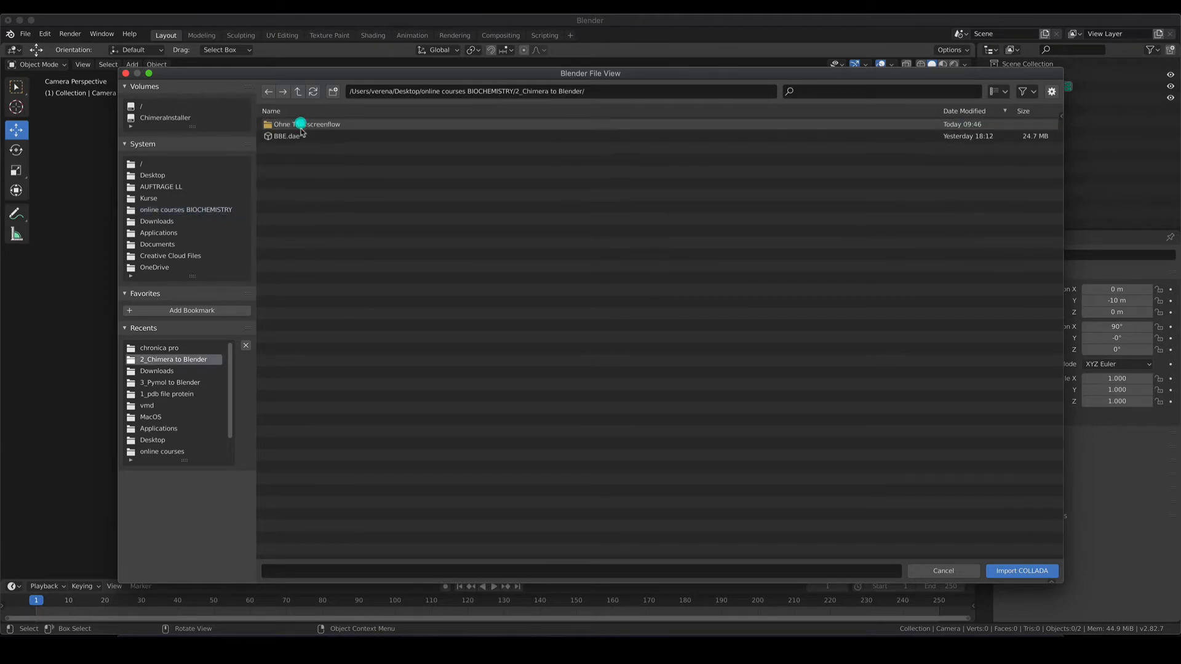
left_click(294, 135)
left_click(1036, 574)
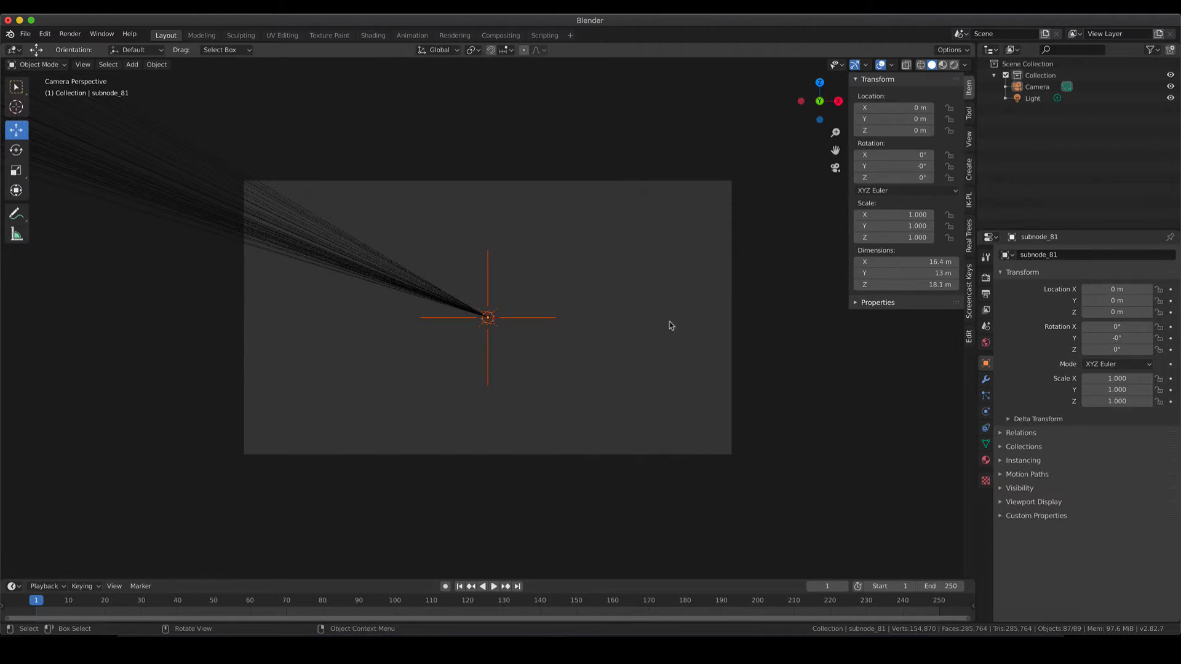
Examine the whole imported protein in the perspective view and select the imported light_node_0 at the world origin.
middle_click_drag(669, 325, 636, 343)
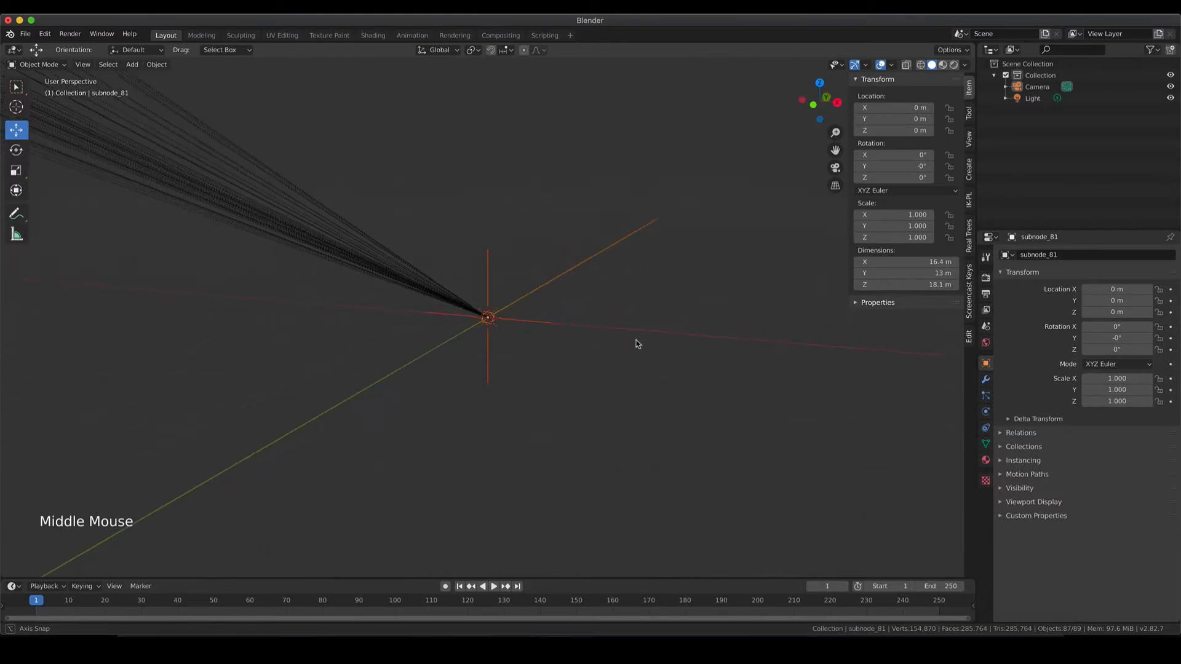
scroll(636, 342, "down", 4)
scroll(636, 343, "down", 5)
scroll(637, 342, "up", 1)
scroll(636, 342, "down", 6)
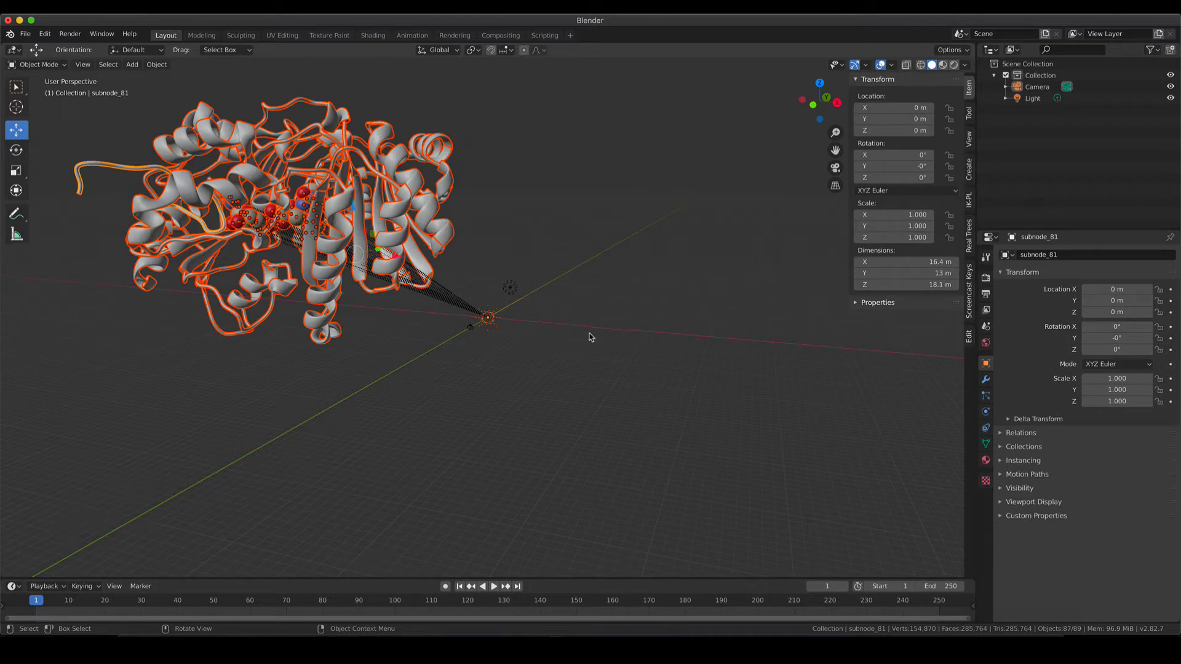
middle_click_drag(541, 330, 697, 338, "shift")
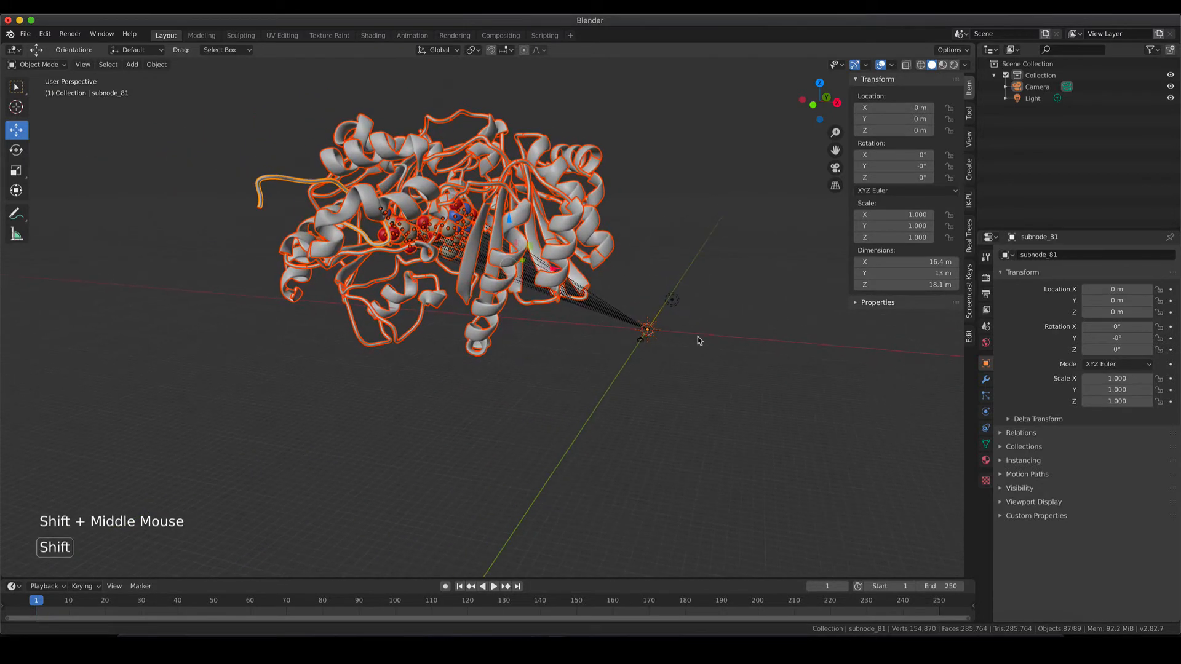
middle_click_drag(566, 332, 611, 357, "shift")
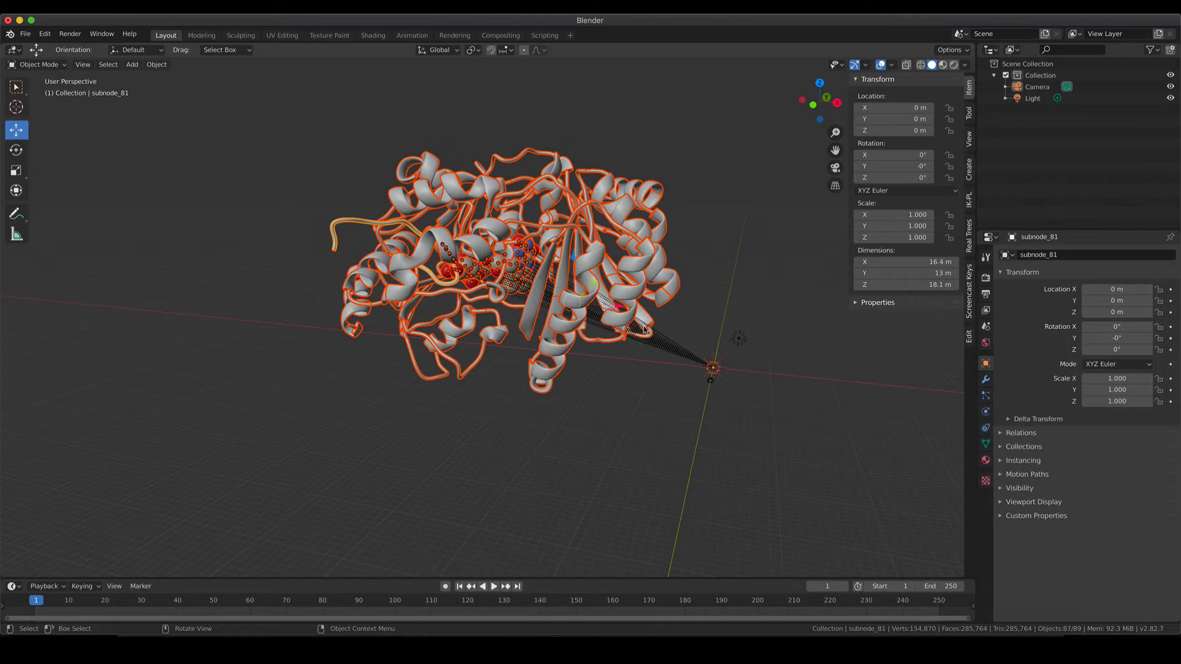
left_click(712, 367)
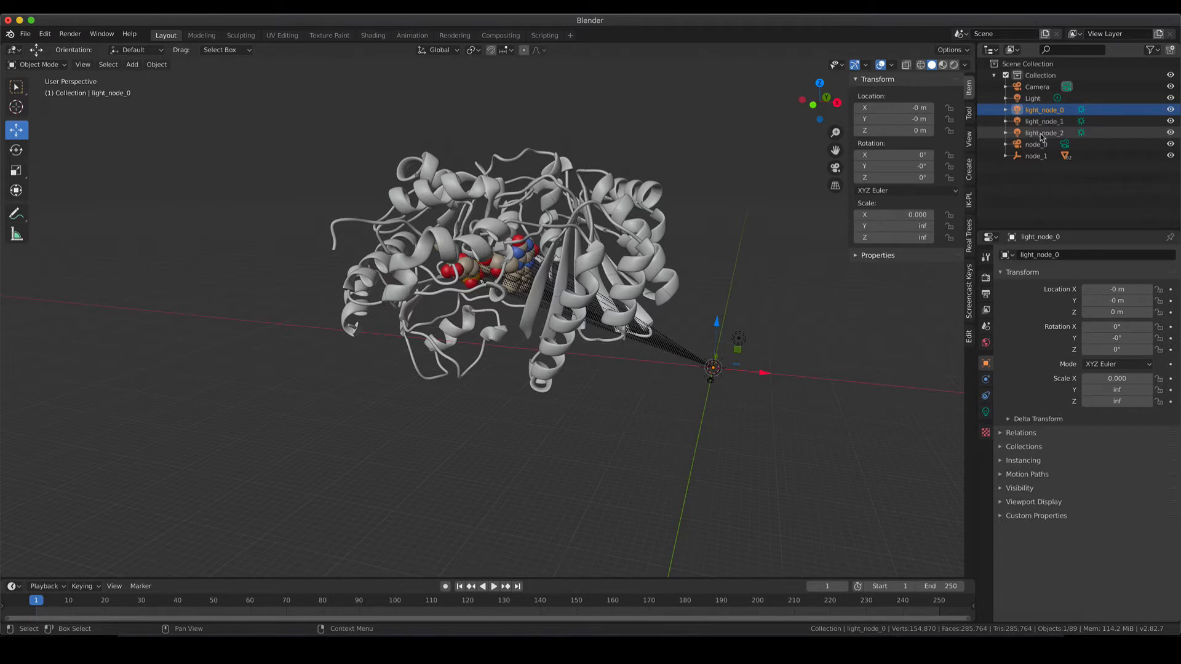
Set the render engine to Cycles and switch the viewport shading to Rendered.
key("z")
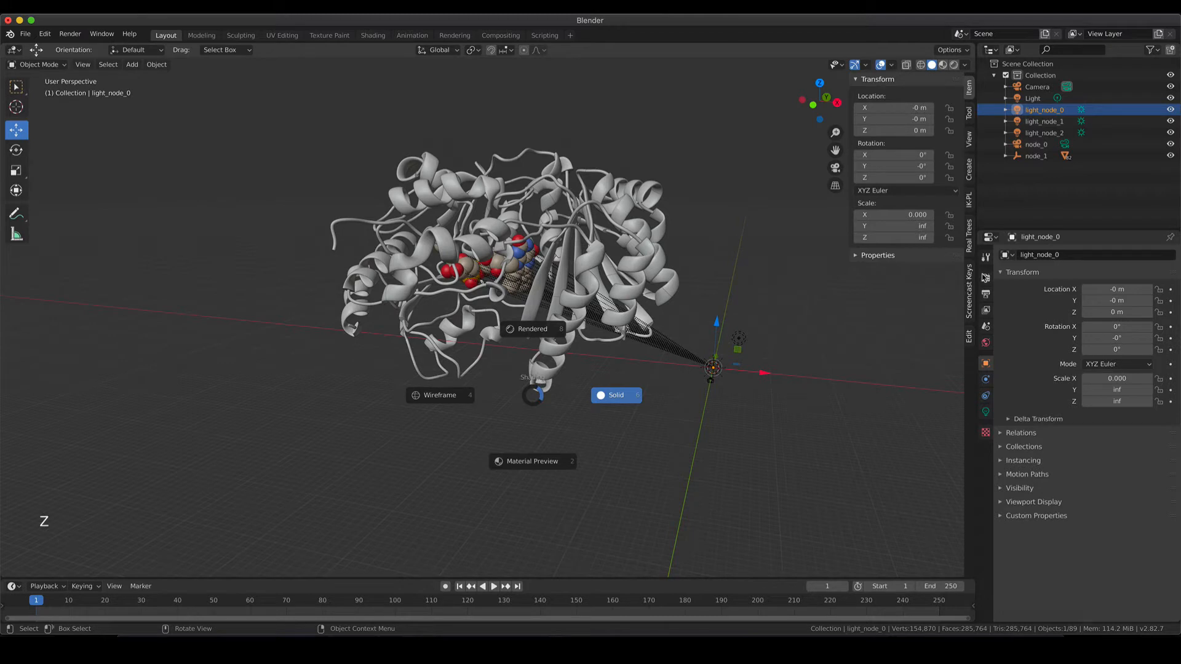
left_click(985, 278)
left_click(1096, 257)
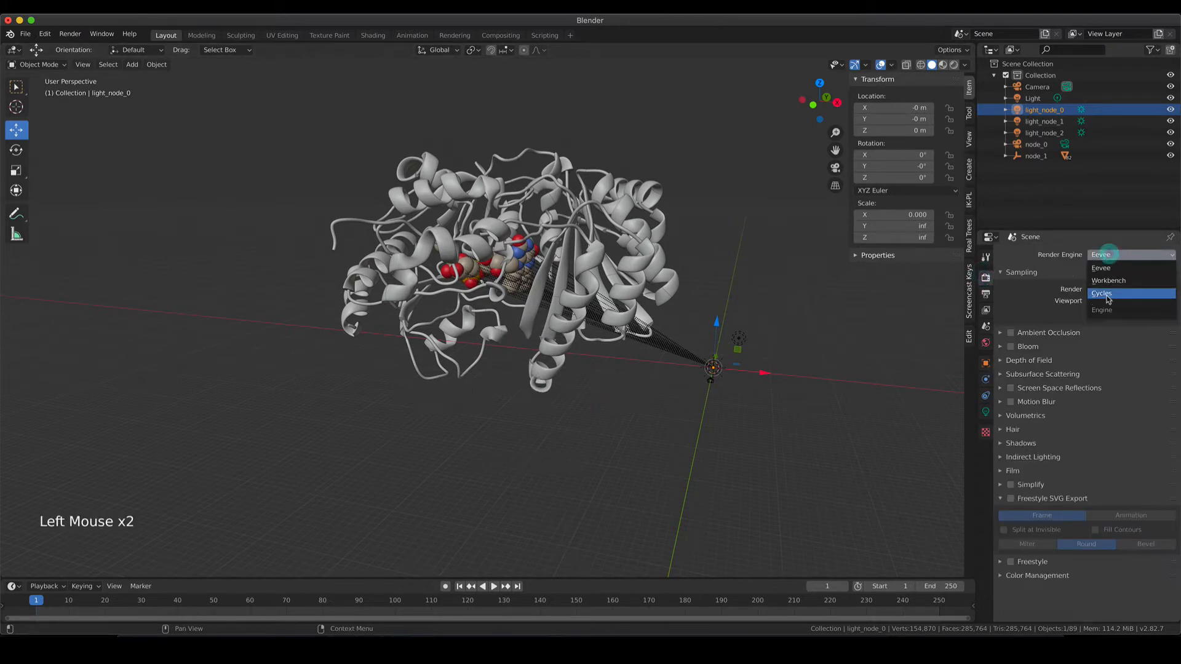
left_click(1107, 296)
key("z")
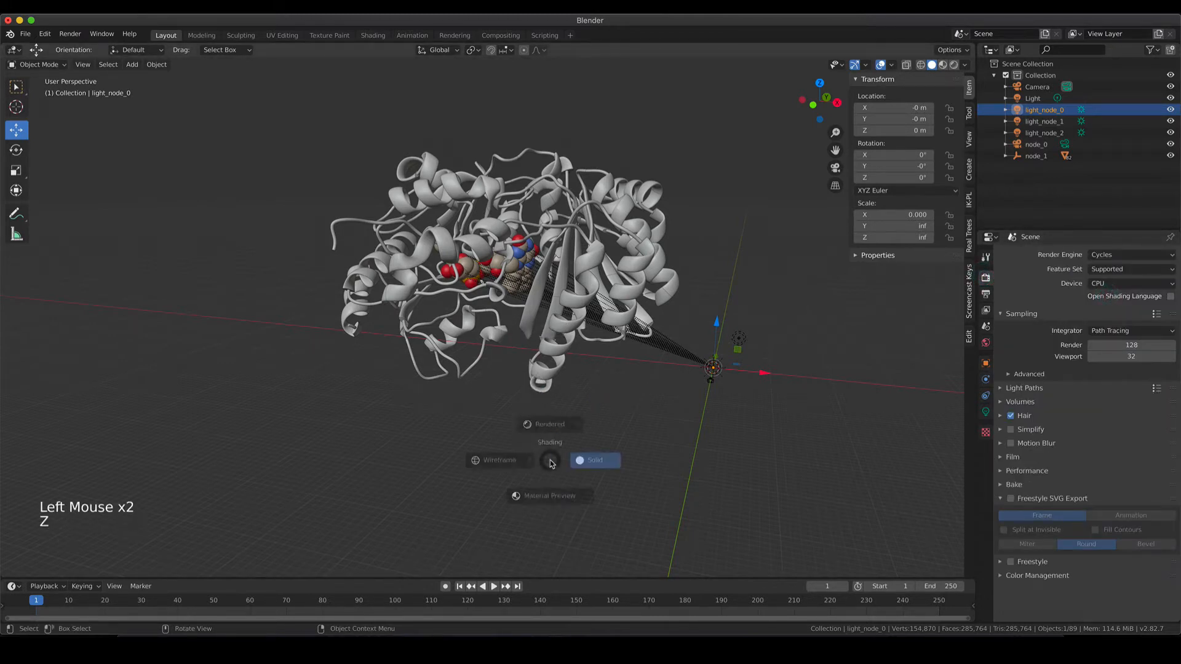
left_click(554, 397)
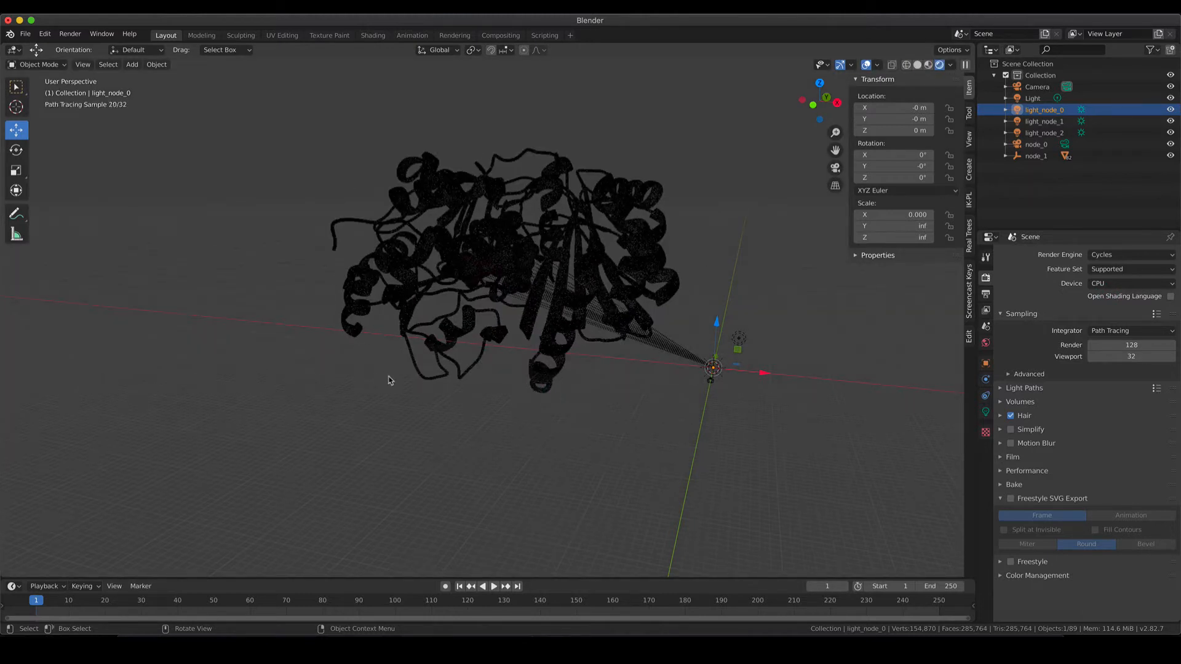
Delete the three imported lights light_node_0, light_node_1 and light_node_2.
left_click(1044, 135, "shift")
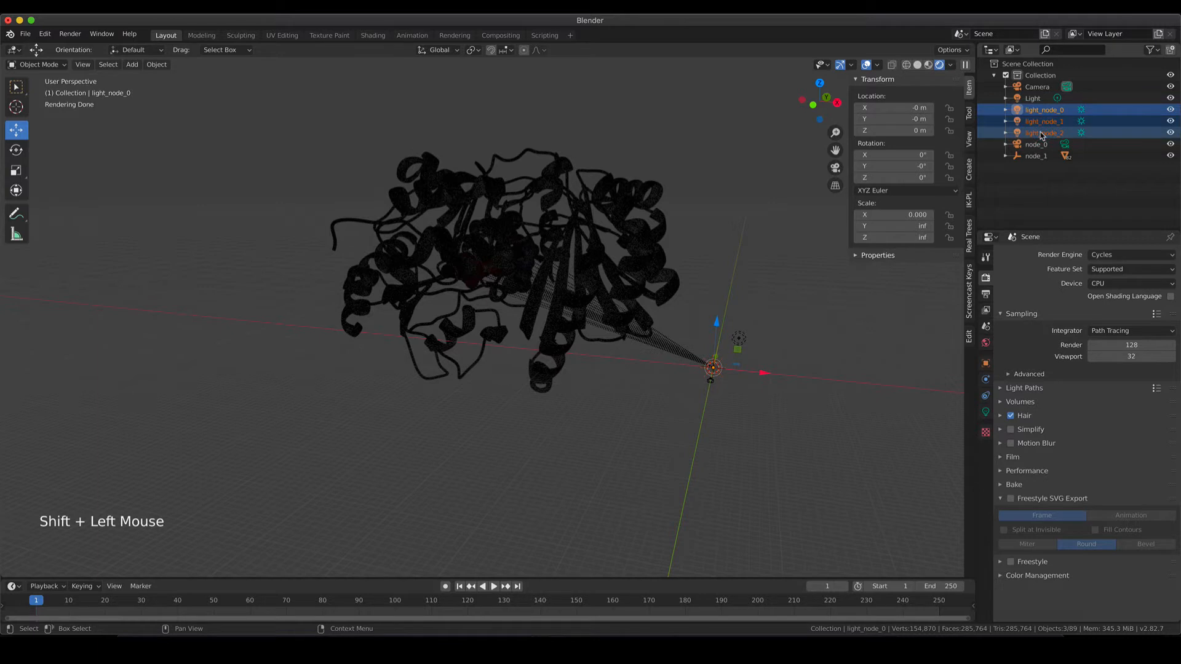
right_click(1041, 135)
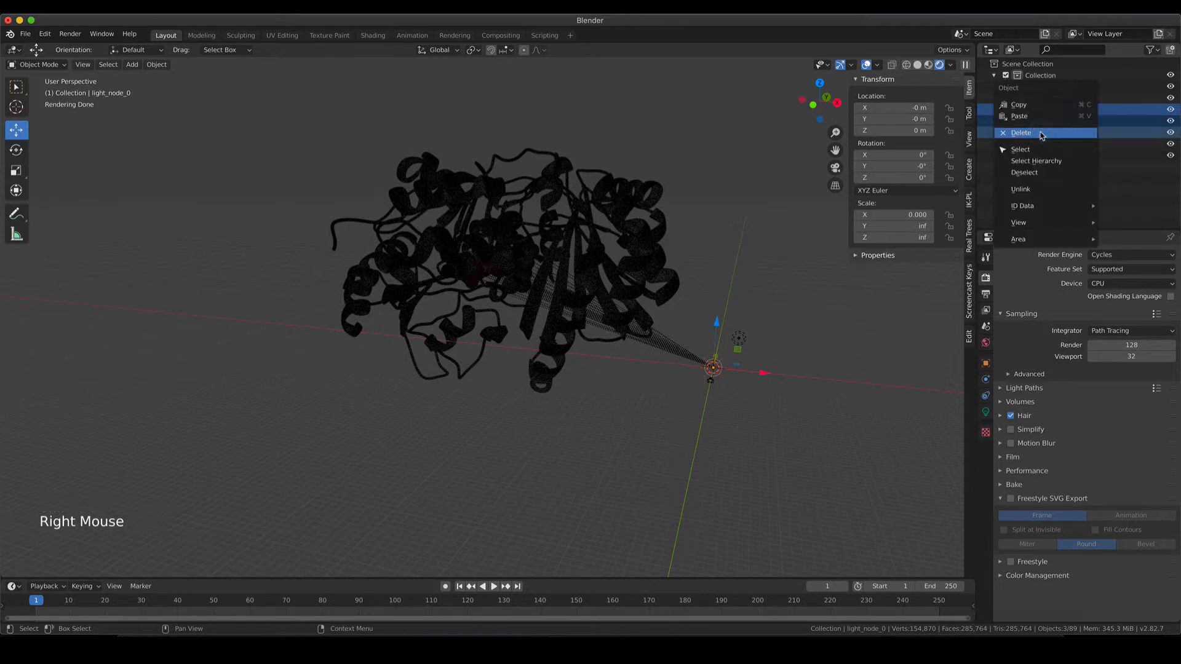
left_click(1042, 134)
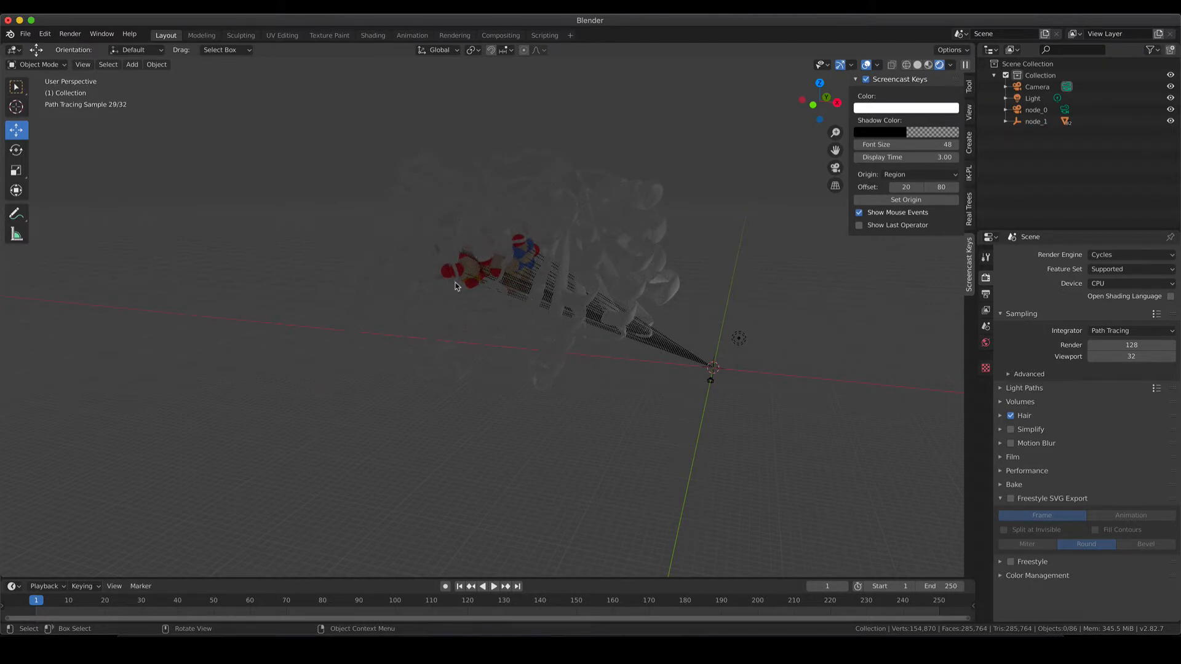
Inspect the rendered protein, return from UCSF Chimera to Blender and delete the imported camera node_0.
scroll(474, 285, "up", 4)
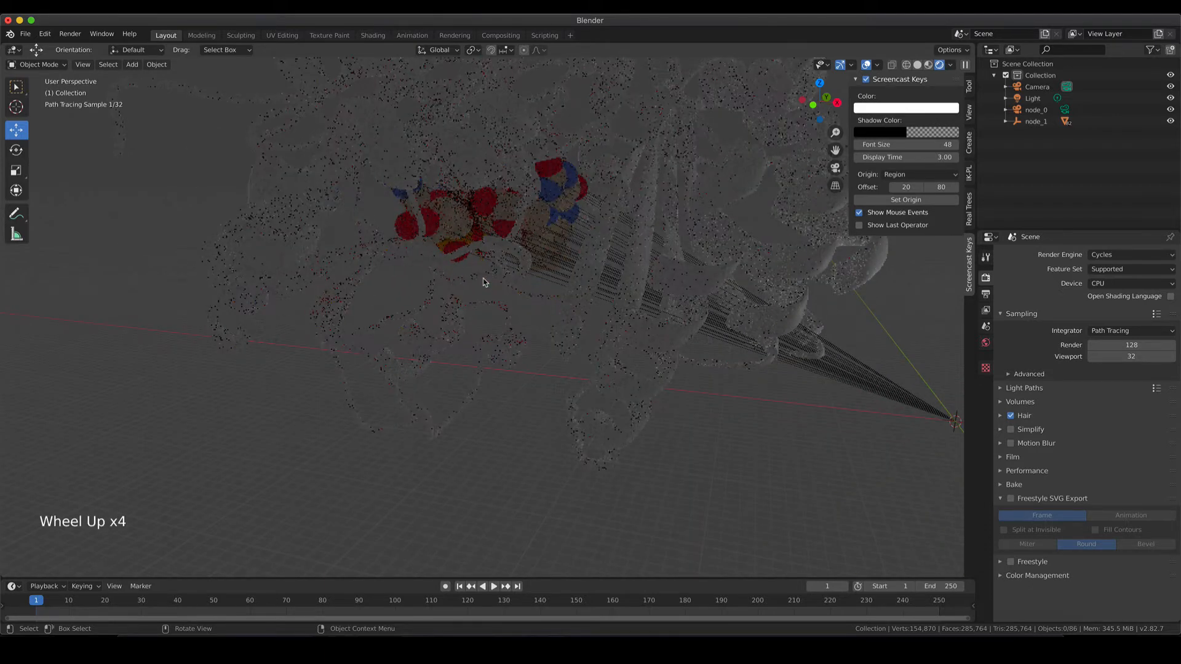
middle_click_drag(485, 275, 542, 321, "shift")
scroll(542, 321, "down", 3)
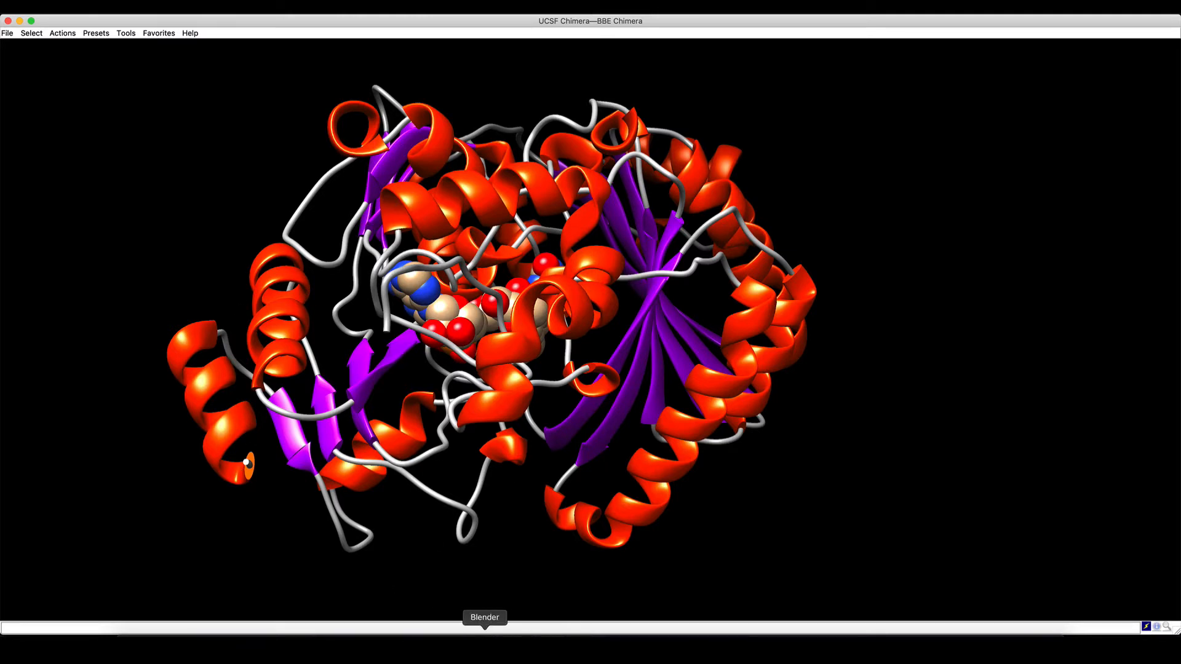
left_click(481, 654)
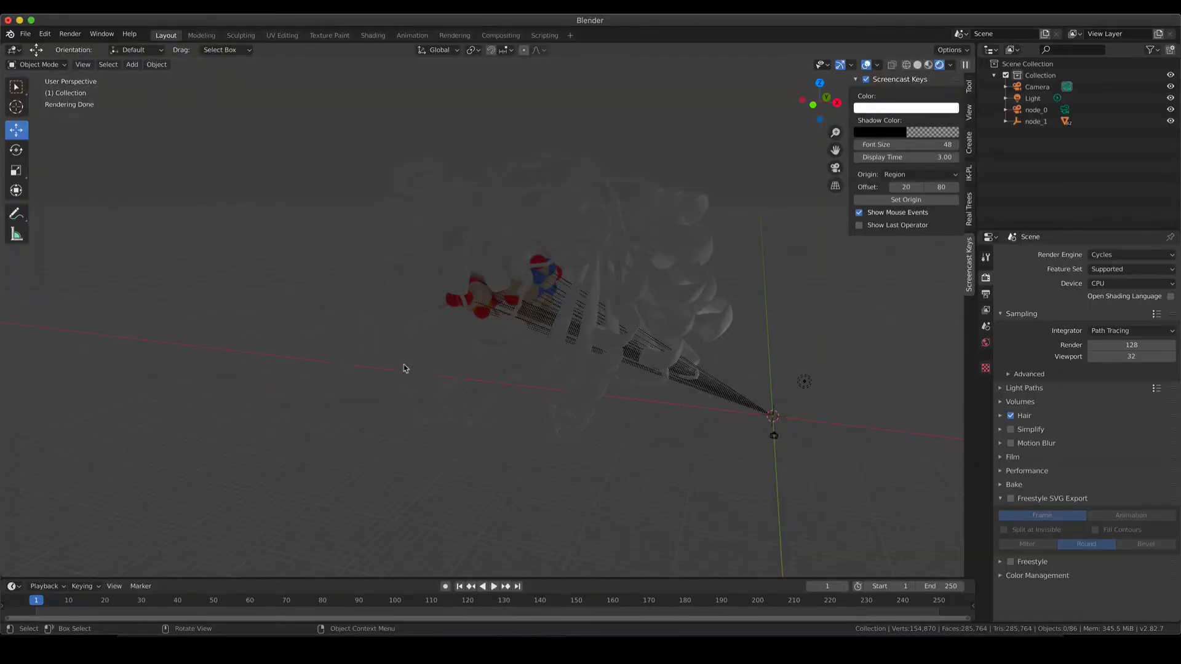
left_click(1036, 112)
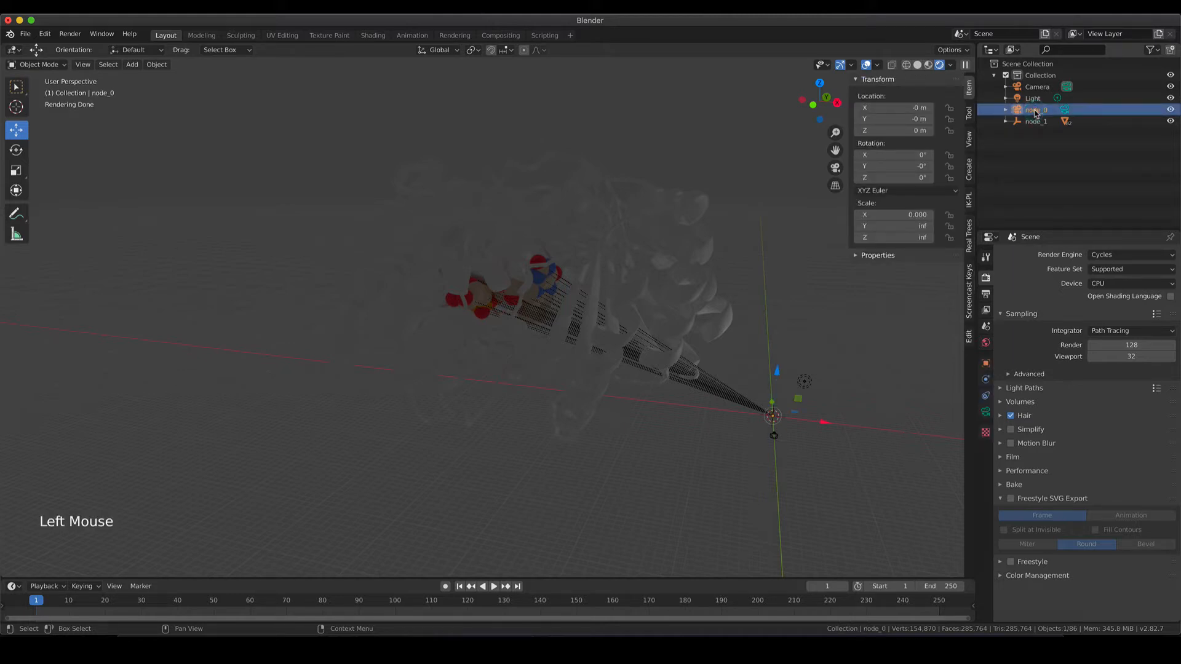
right_click(1035, 112)
left_click(1036, 112)
Switch the viewport shading to Solid and delete the imported parent empty node_1.
key("z")
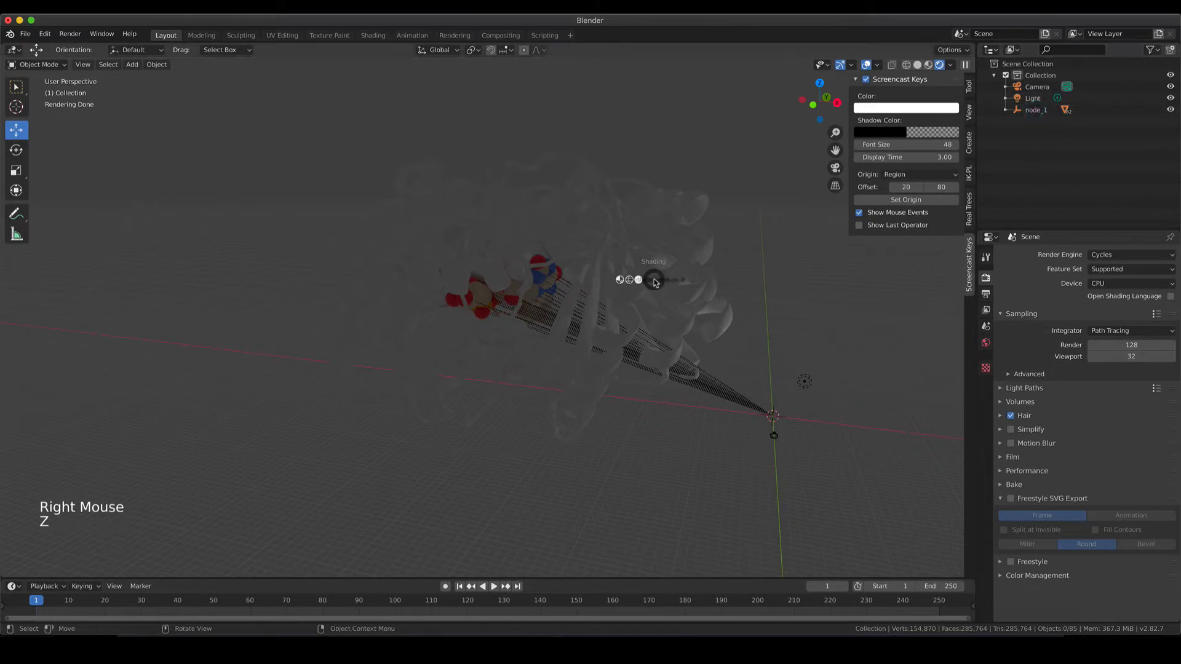
left_click(737, 280)
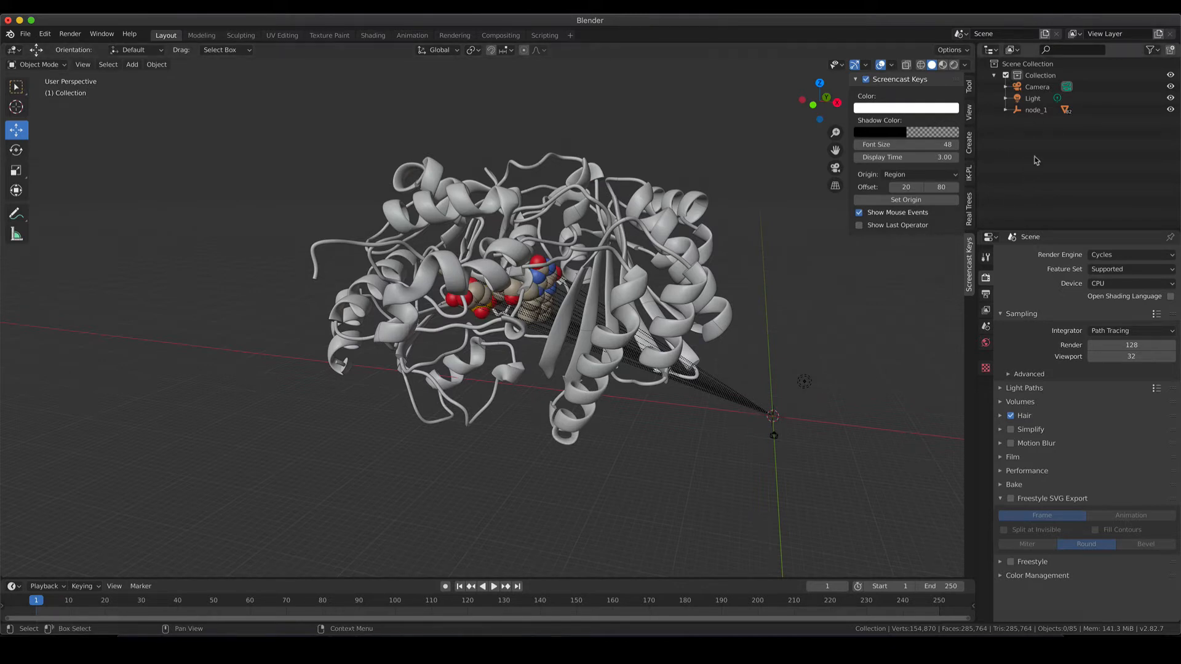
left_click(1033, 113)
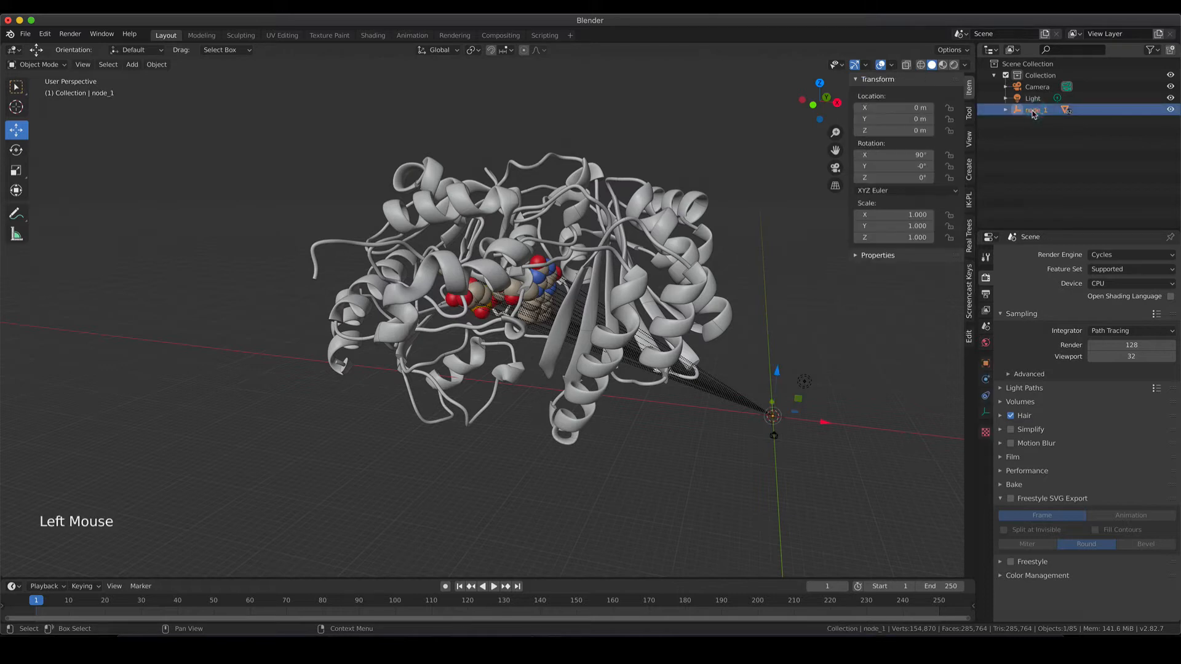
right_click(1033, 113)
left_click(1033, 113)
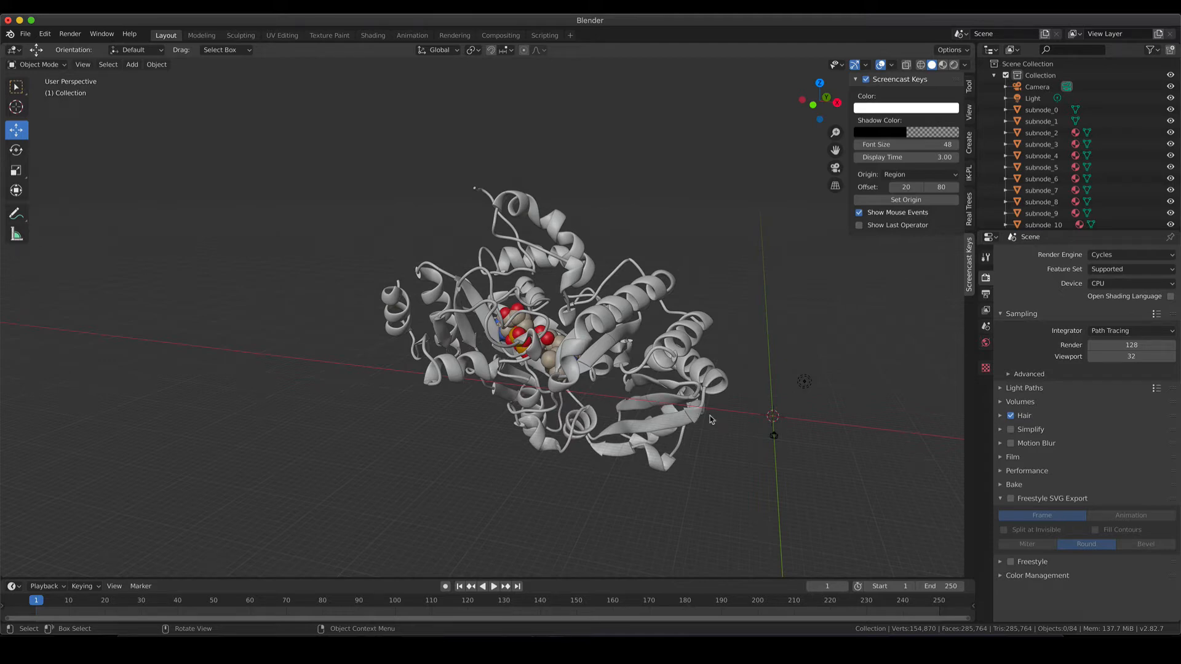
Pick individual helices, strands and loops one at a time to examine how the protein ribbon is divided into separate objects.
middle_click_drag(712, 419, 596, 381)
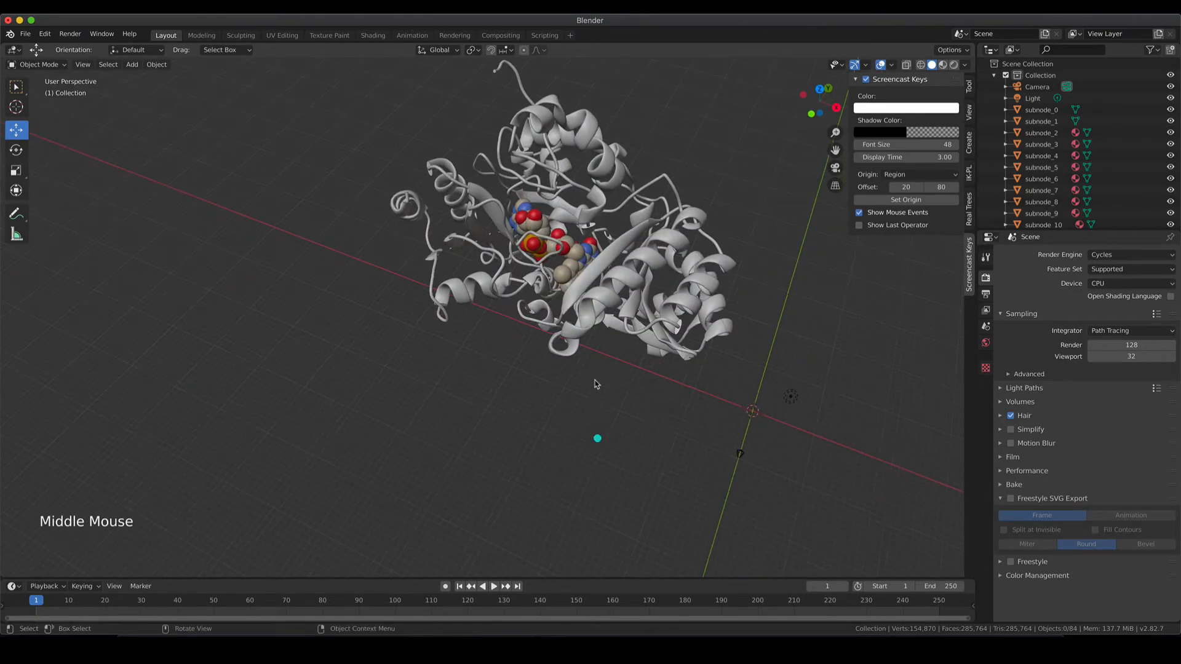
scroll(596, 293, "up", 3)
middle_click_drag(597, 293, 499, 461, "shift")
scroll(569, 345, "up", 2)
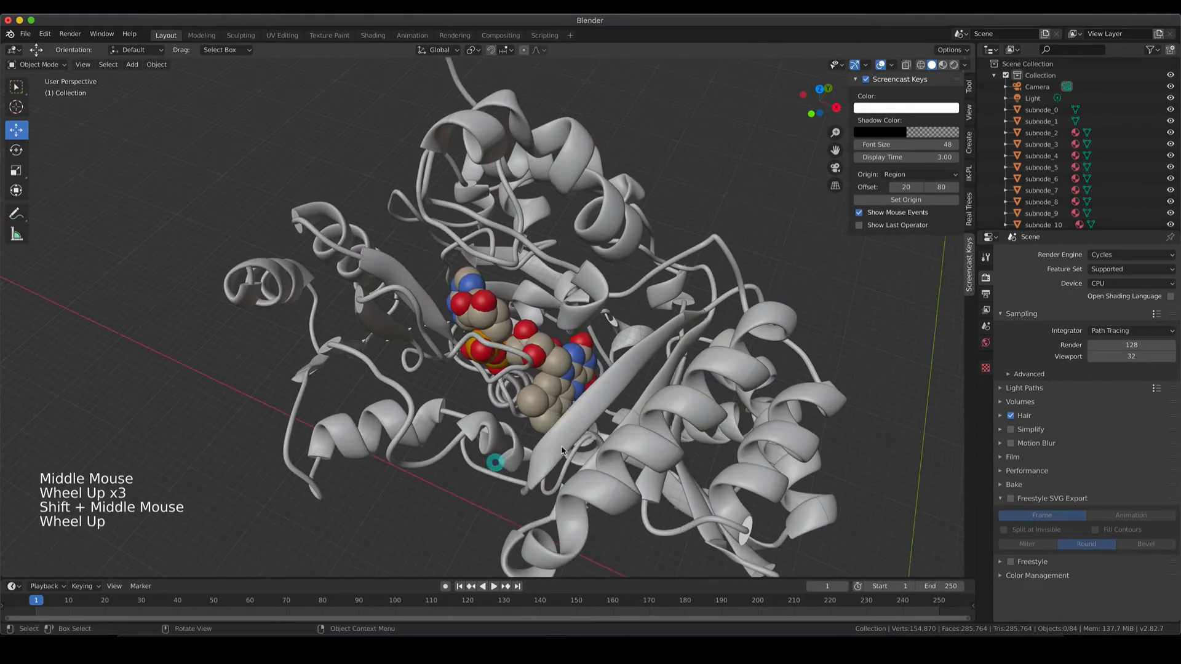
left_click(631, 394)
left_click(630, 192)
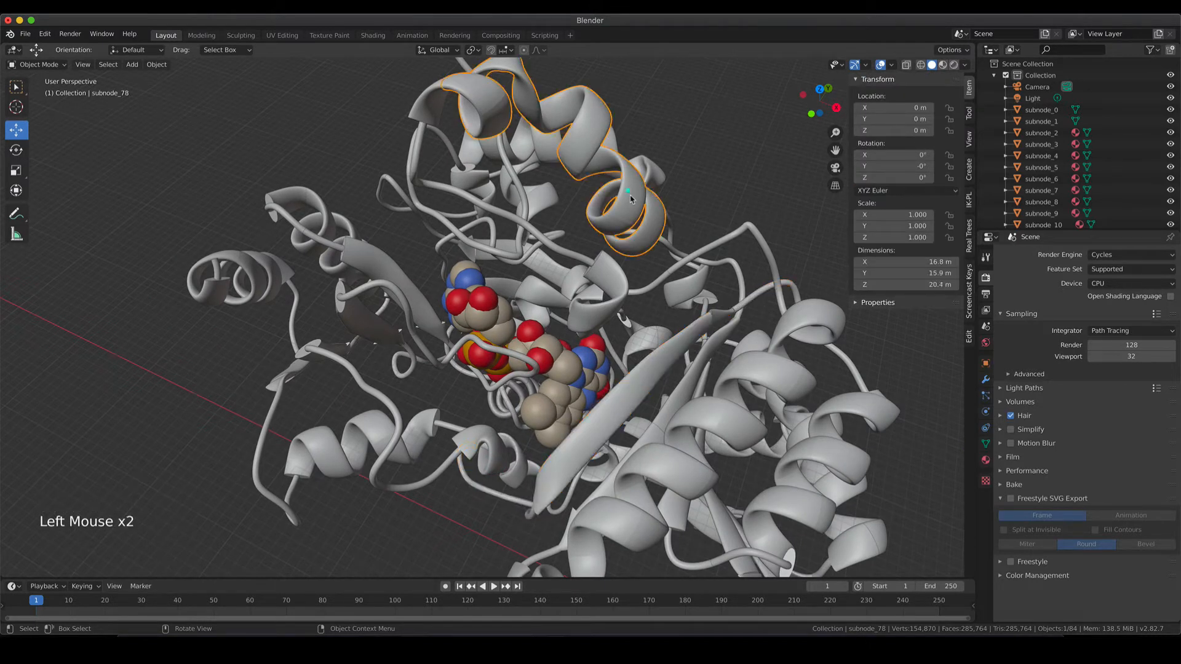
left_click(415, 154)
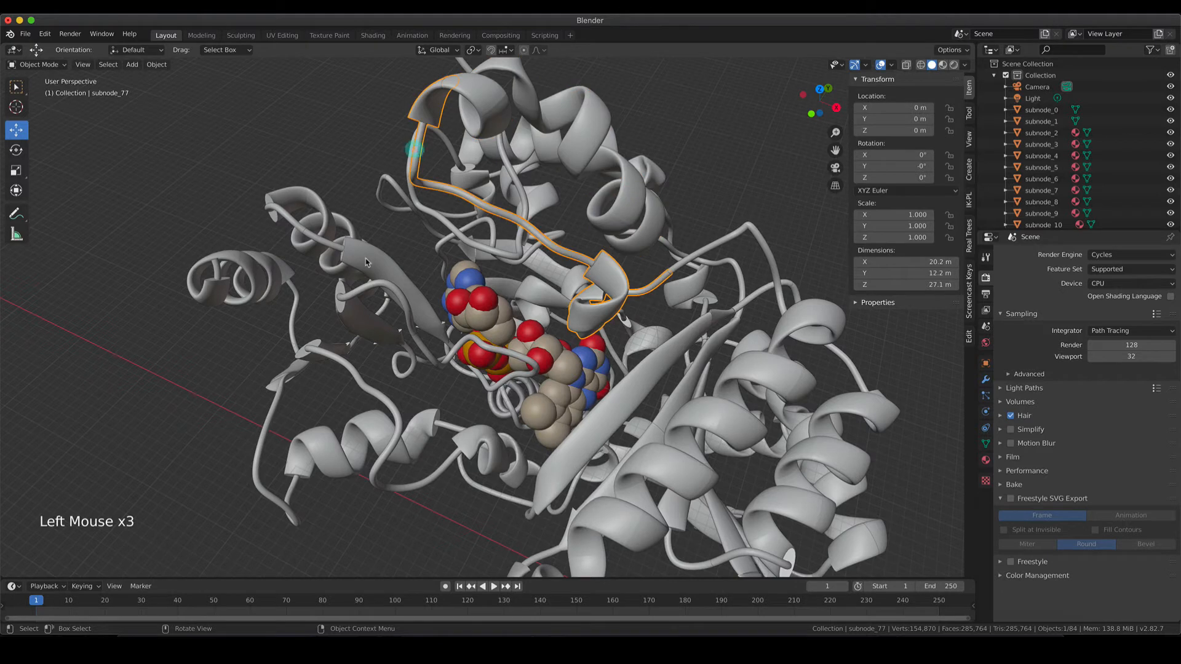
left_click(368, 260)
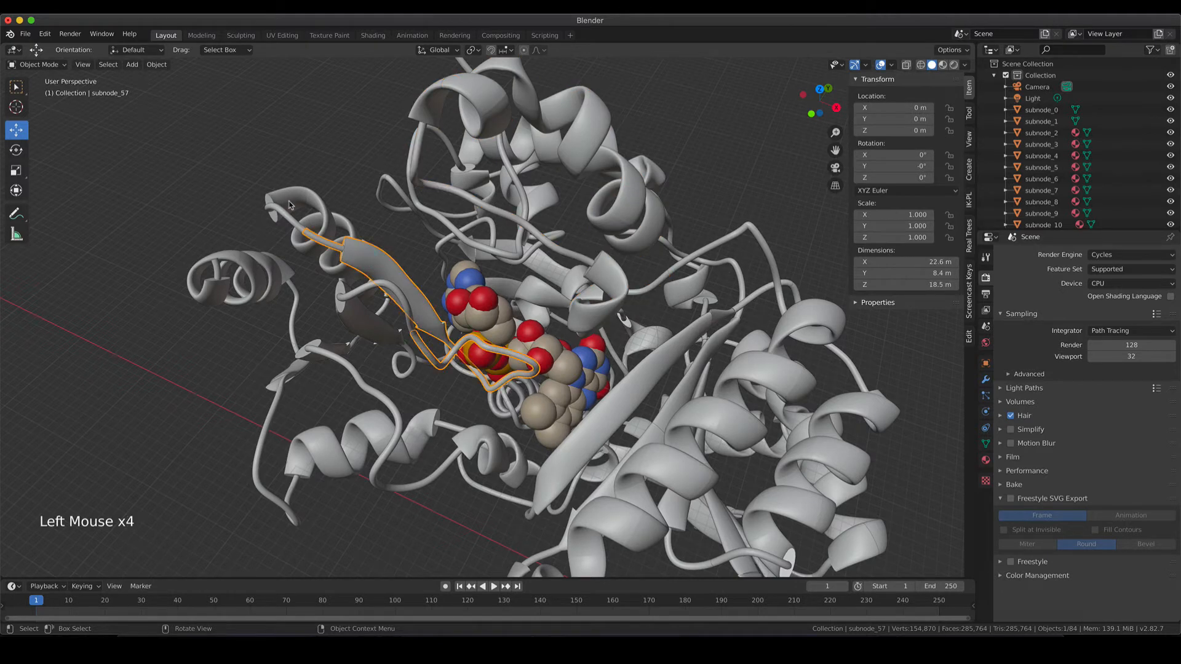
left_click(654, 390)
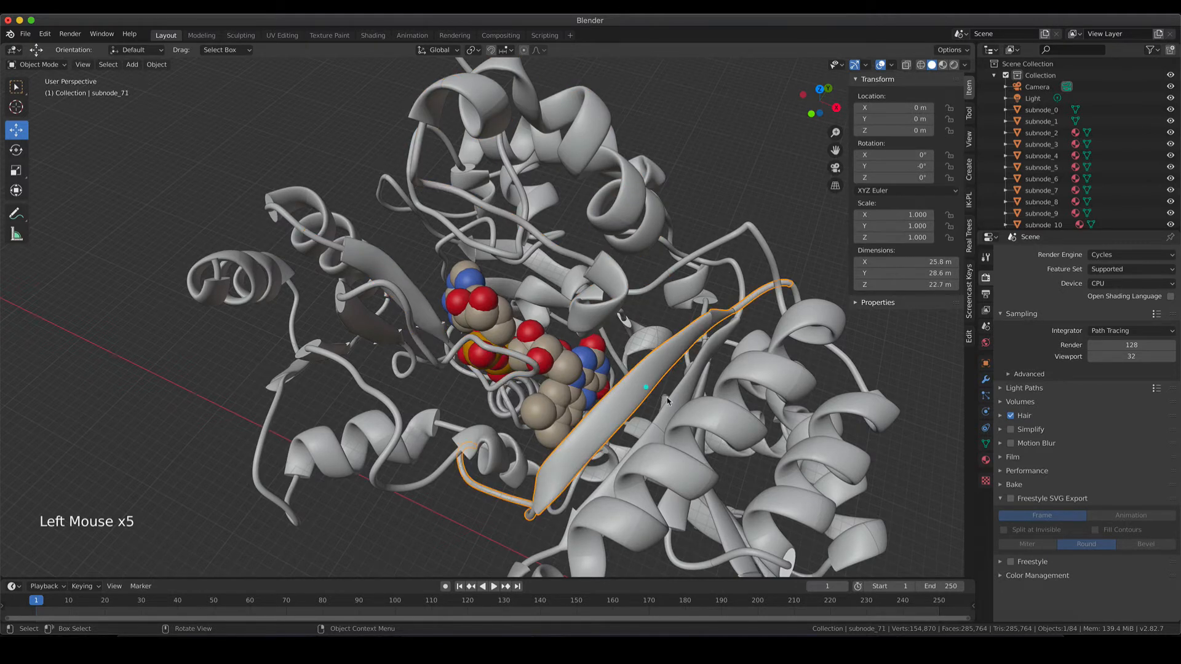
left_click(718, 418)
left_click(834, 453)
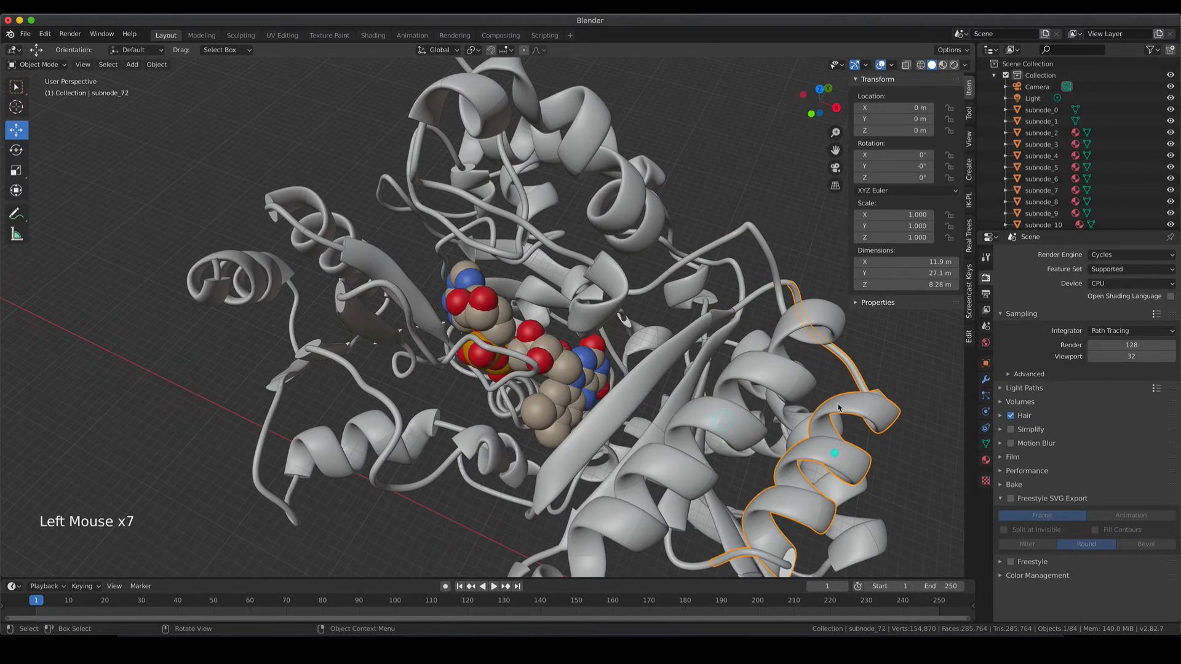
left_click(630, 212)
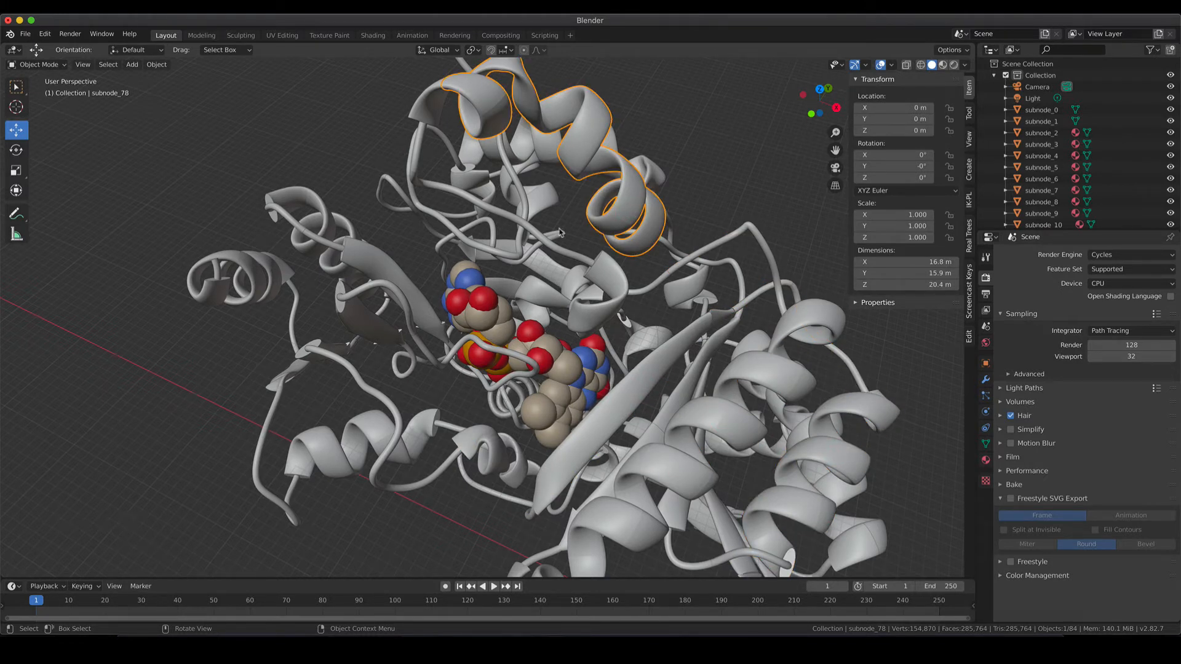
Examine the protein from a lower angle, picking further ribbon segments around the ligand and the outer helix subnode_53.
middle_click_drag(614, 286, 642, 144)
middle_click_drag(669, 342, 685, 213, "shift")
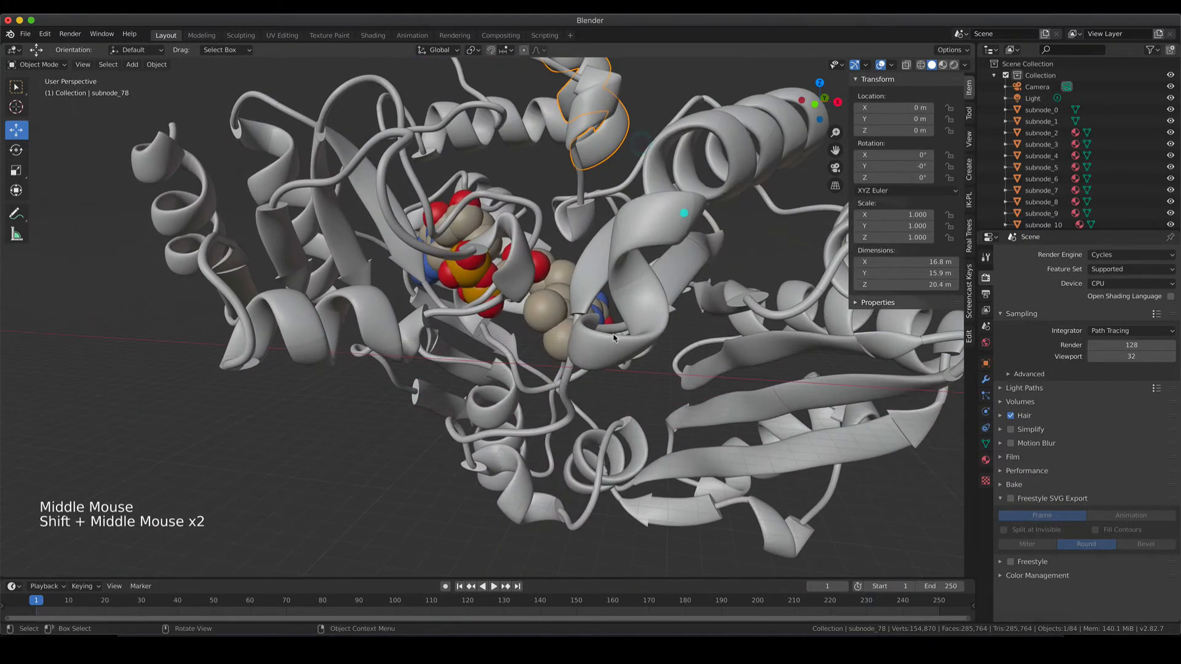
left_click(503, 281)
left_click(311, 334)
left_click(182, 203)
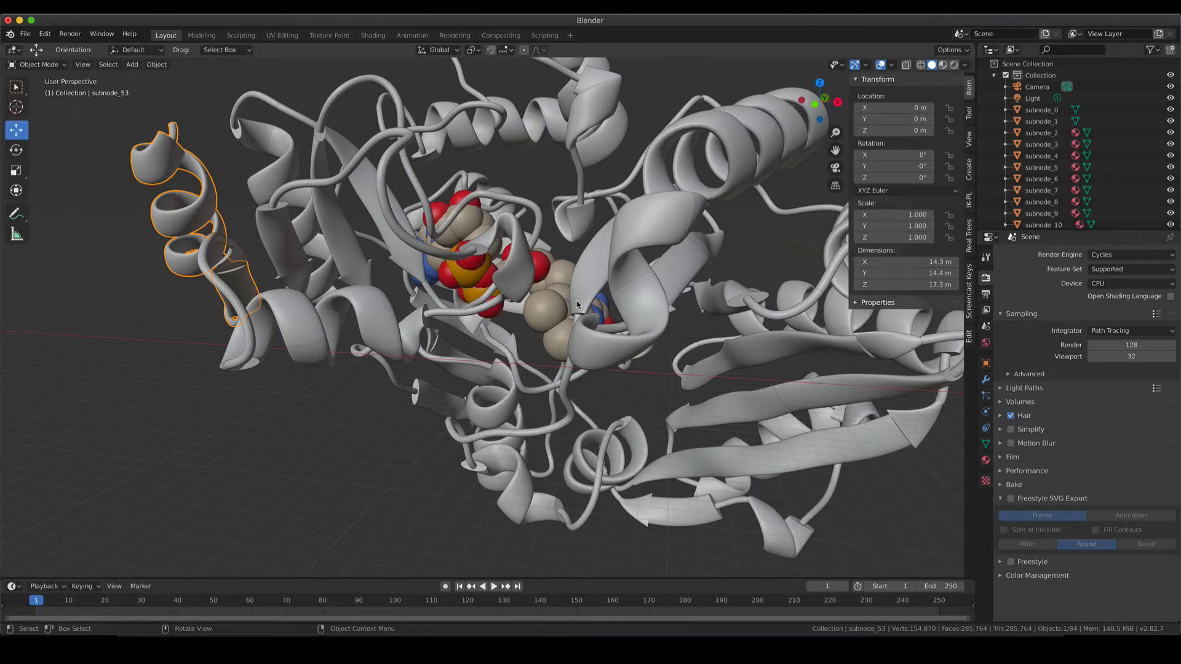
middle_click_drag(578, 305, 471, 509)
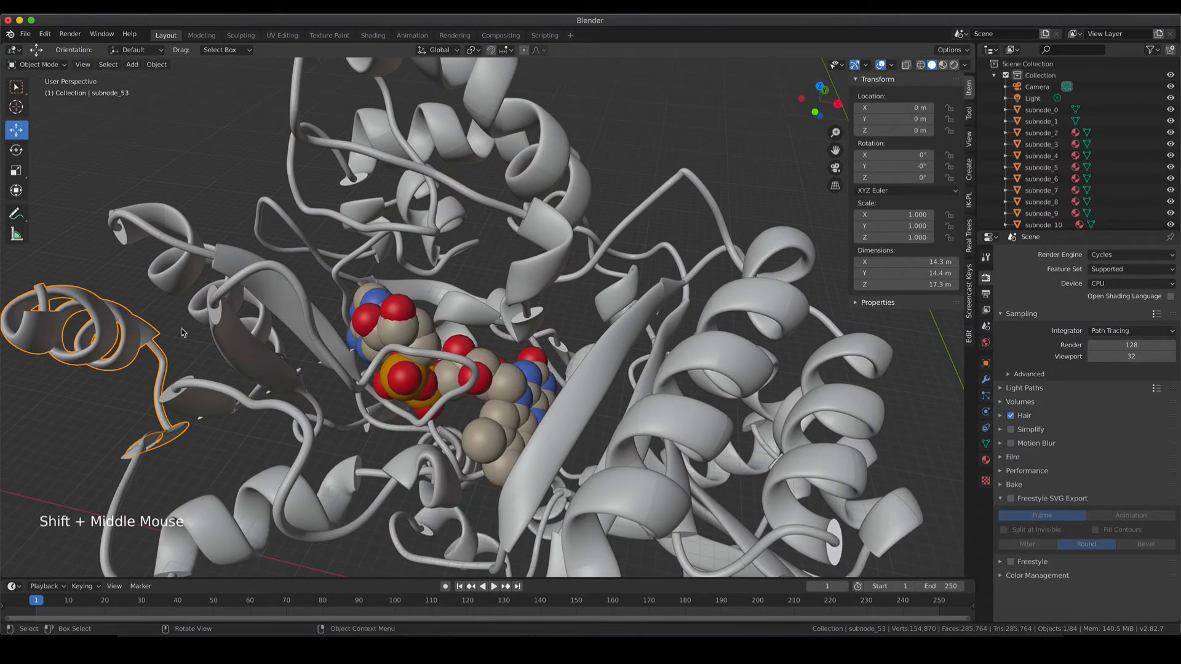
Try to move the ribbon's end-cap discs, subnode_80, about 10.8 m along the negative X axis.
left_click(215, 315)
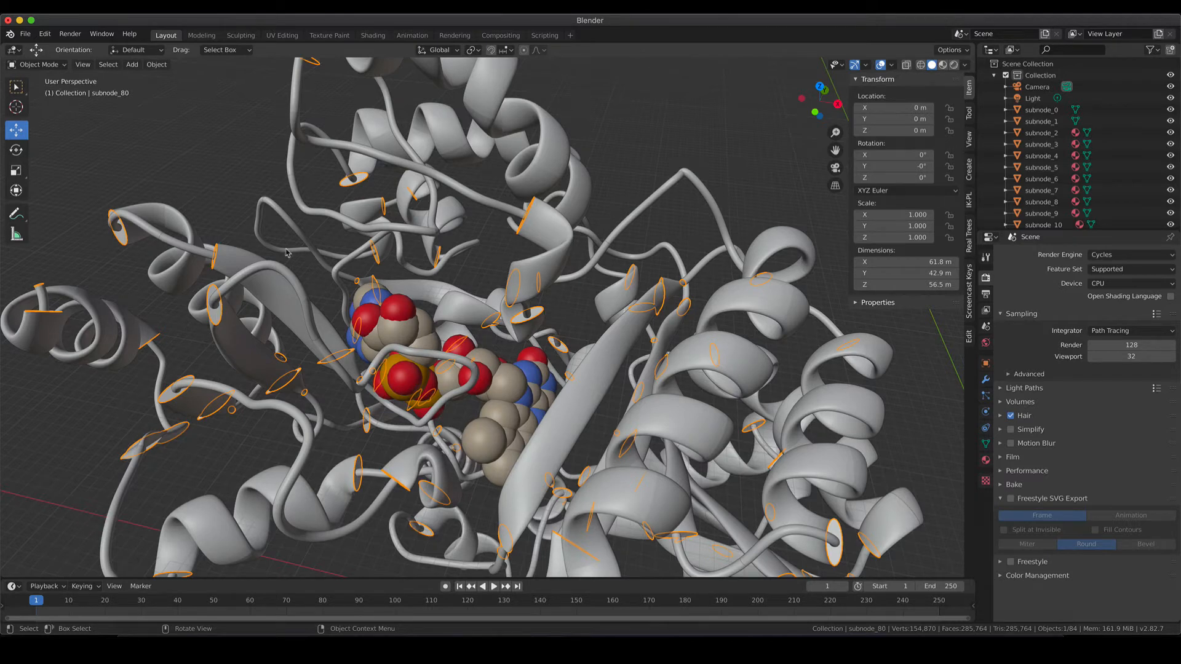
left_click(17, 131)
scroll(439, 358, "down", 4)
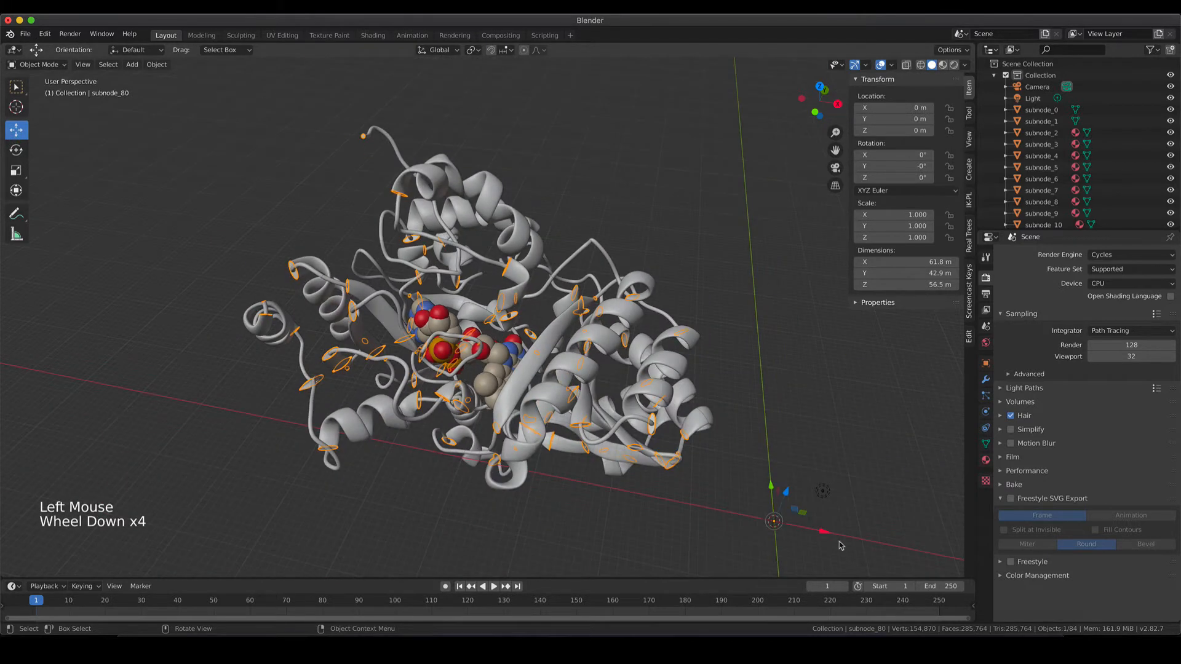
left_click_drag(828, 533, 718, 62)
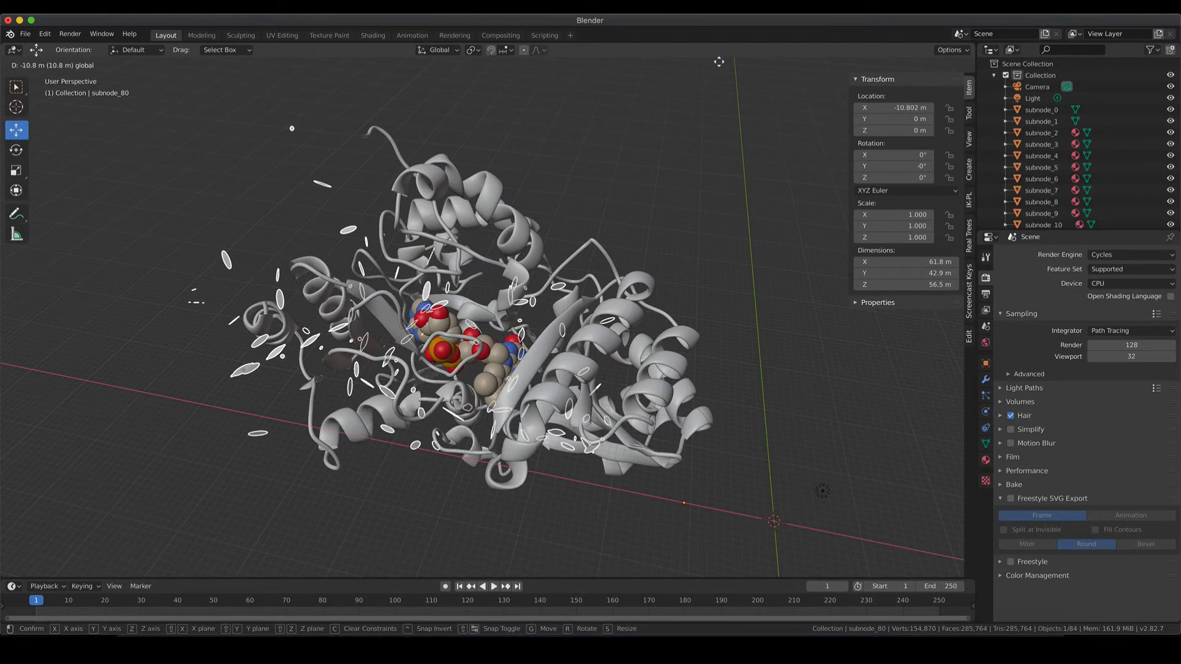
right_click(719, 61)
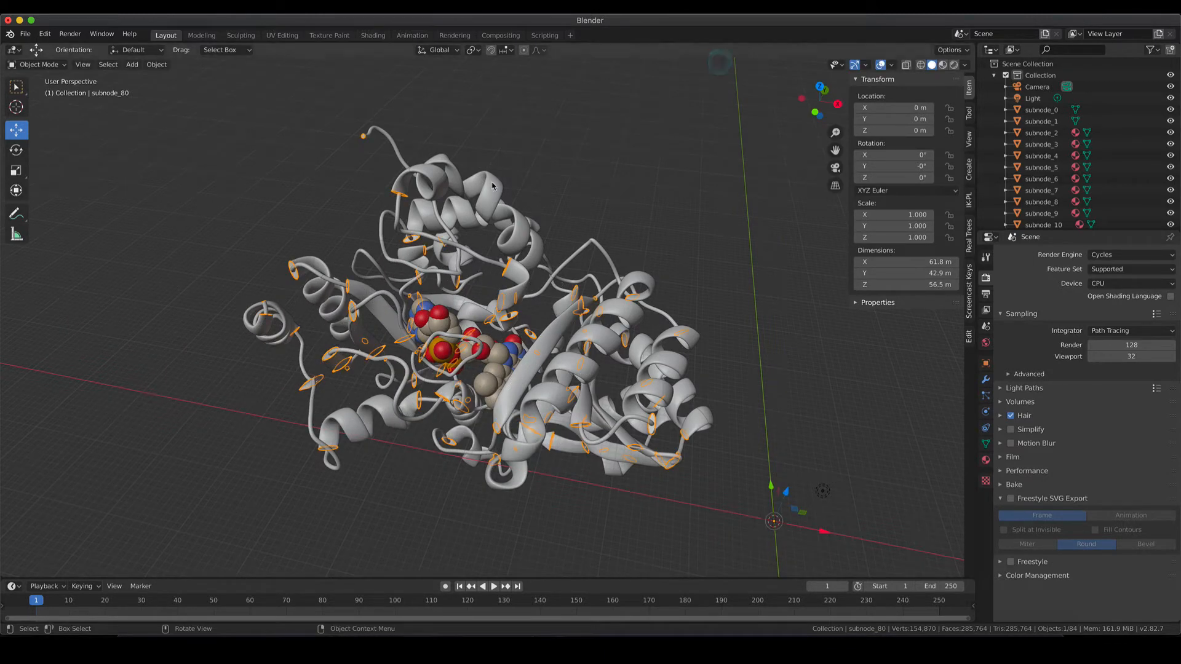
Show the selectable and render toggles in the Outliner, make the Camera and Light unselectable, and clear the selection.
scroll(486, 381, "up", 4)
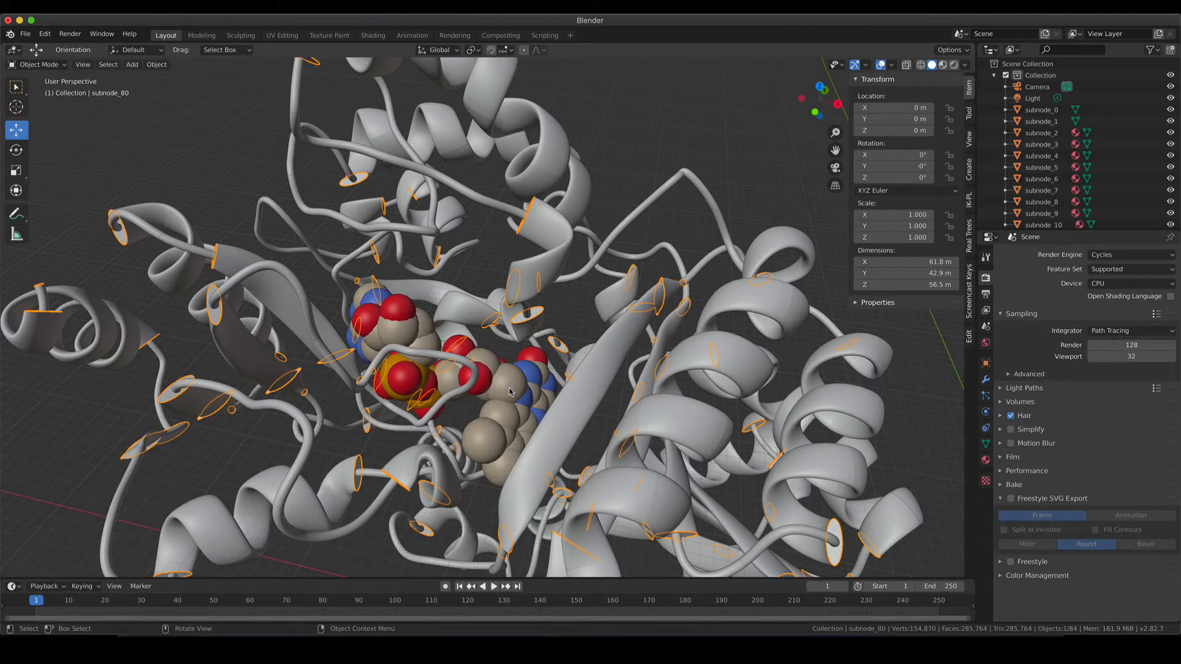
left_click(1155, 52)
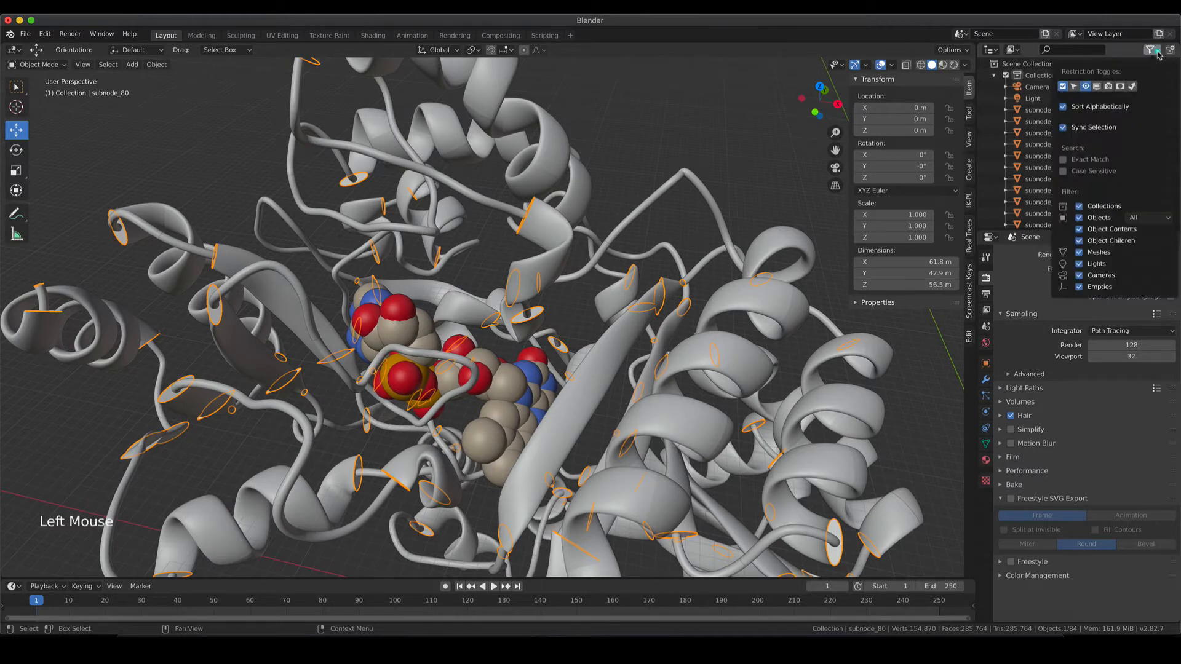
left_click(1074, 88)
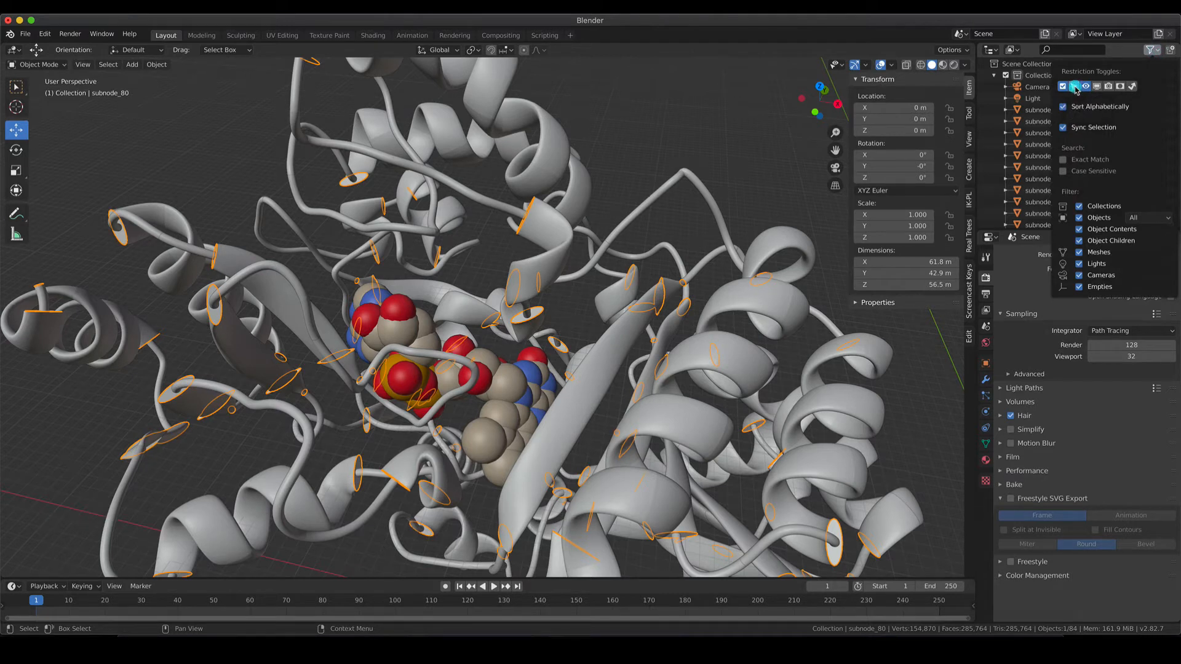
left_click(1109, 87)
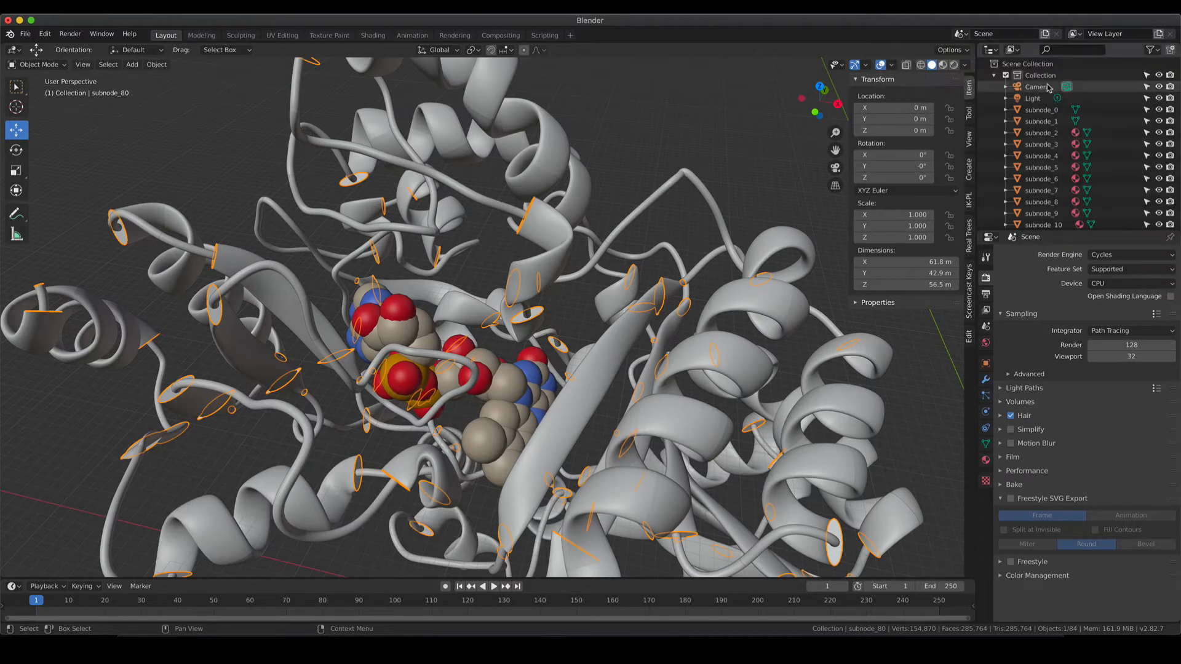
left_click(1147, 88)
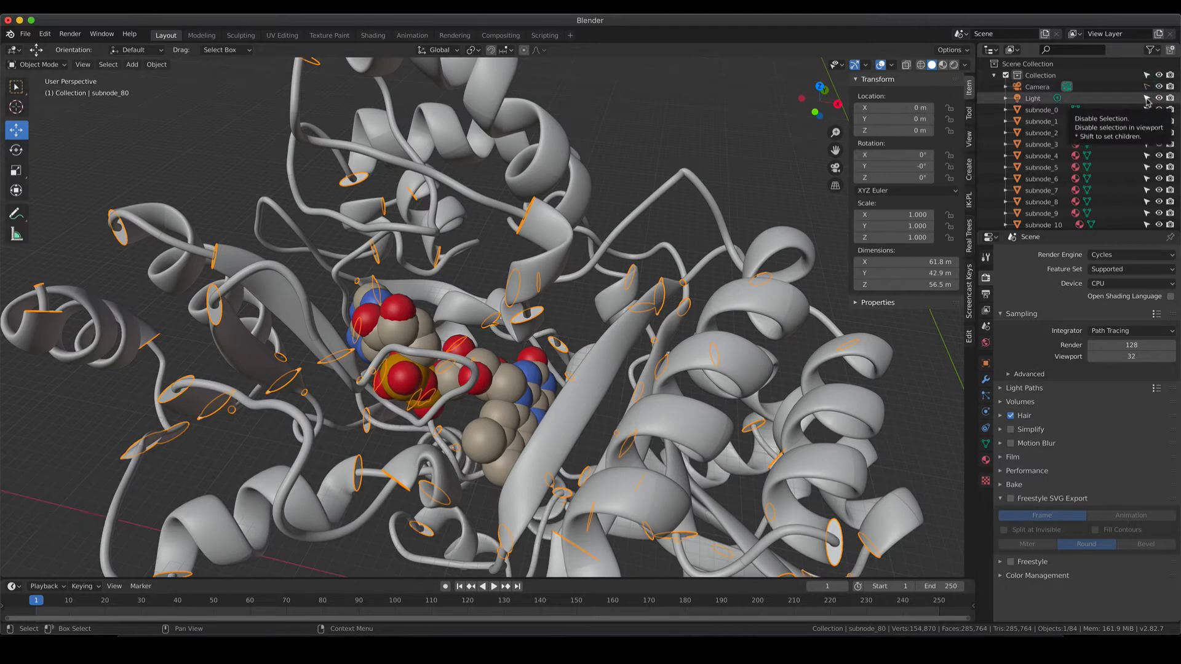
left_click(1147, 99)
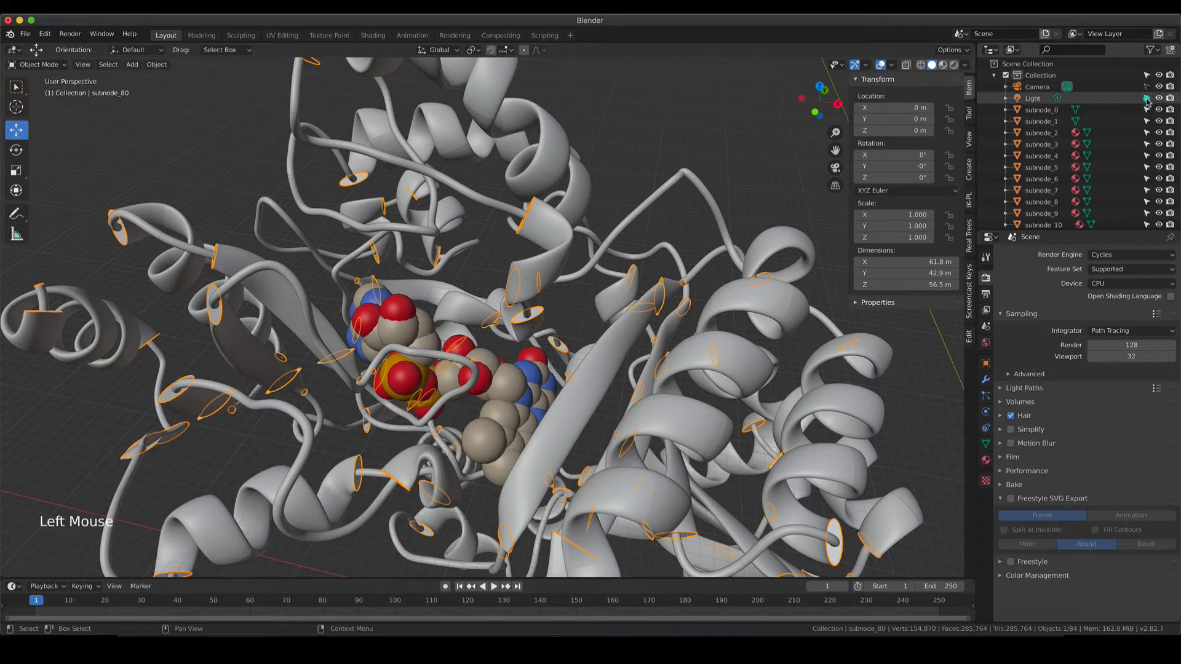
left_click(559, 312)
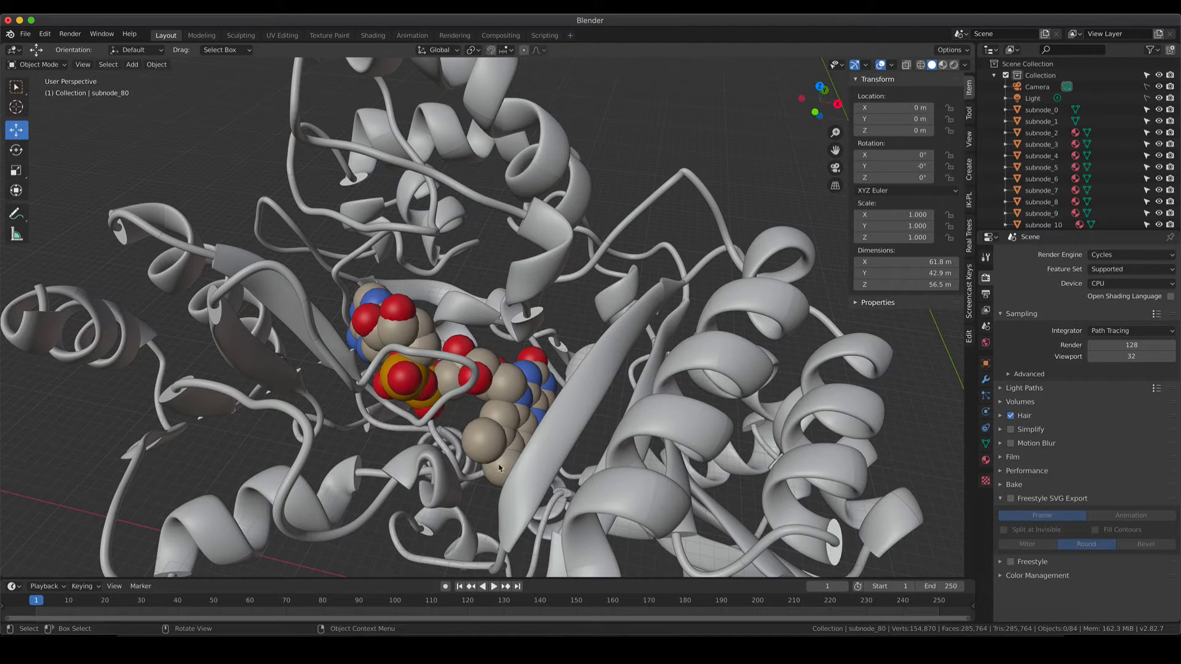
Try to build a combined selection of the ligand's atom spheres by adding them one by one.
left_click(396, 315)
left_click(397, 317, "ctrl")
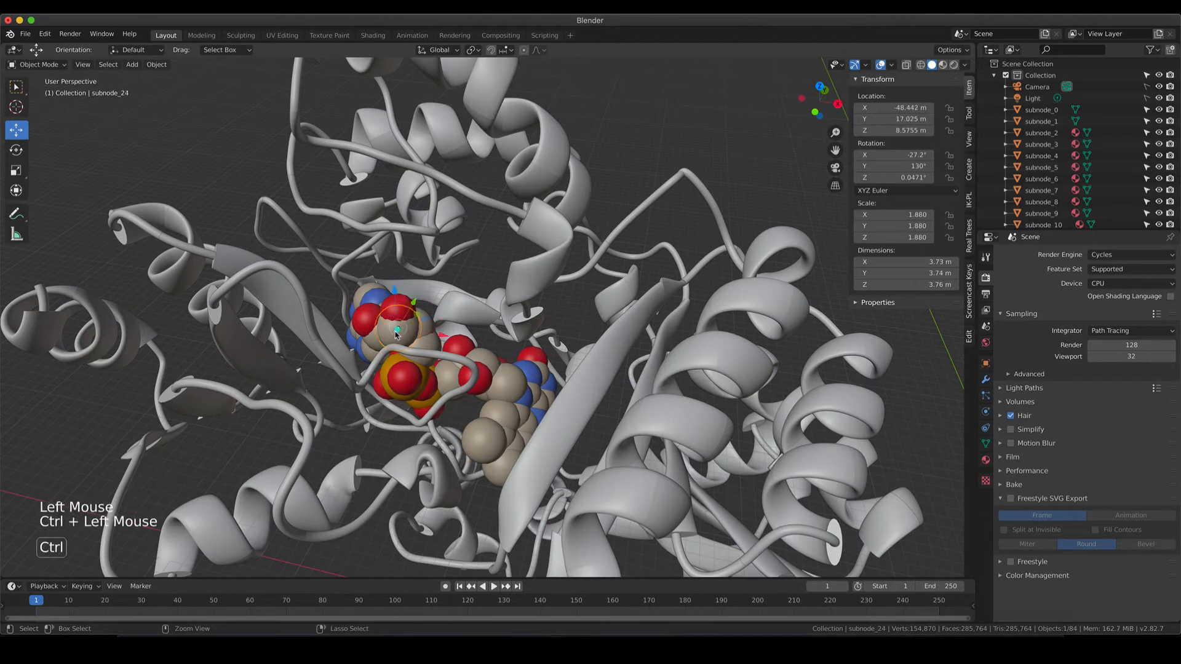
left_click(369, 339, "ctrl")
left_click(369, 338, "ctrl")
left_click(411, 337, "ctrl")
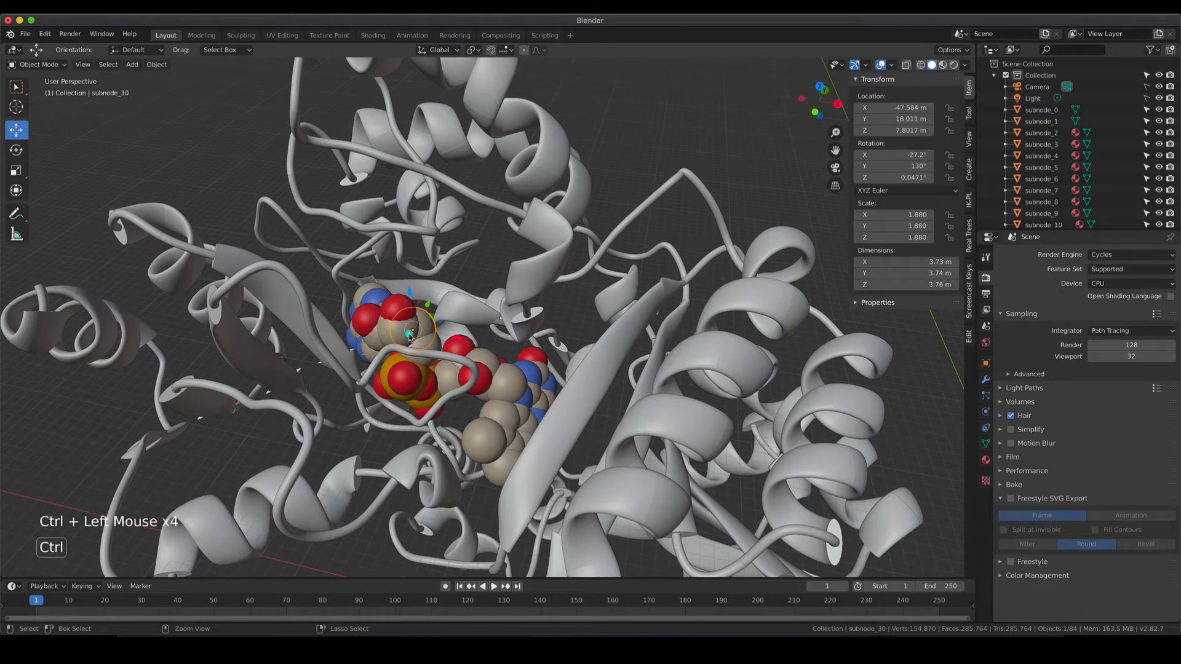
left_click(385, 330, "shift")
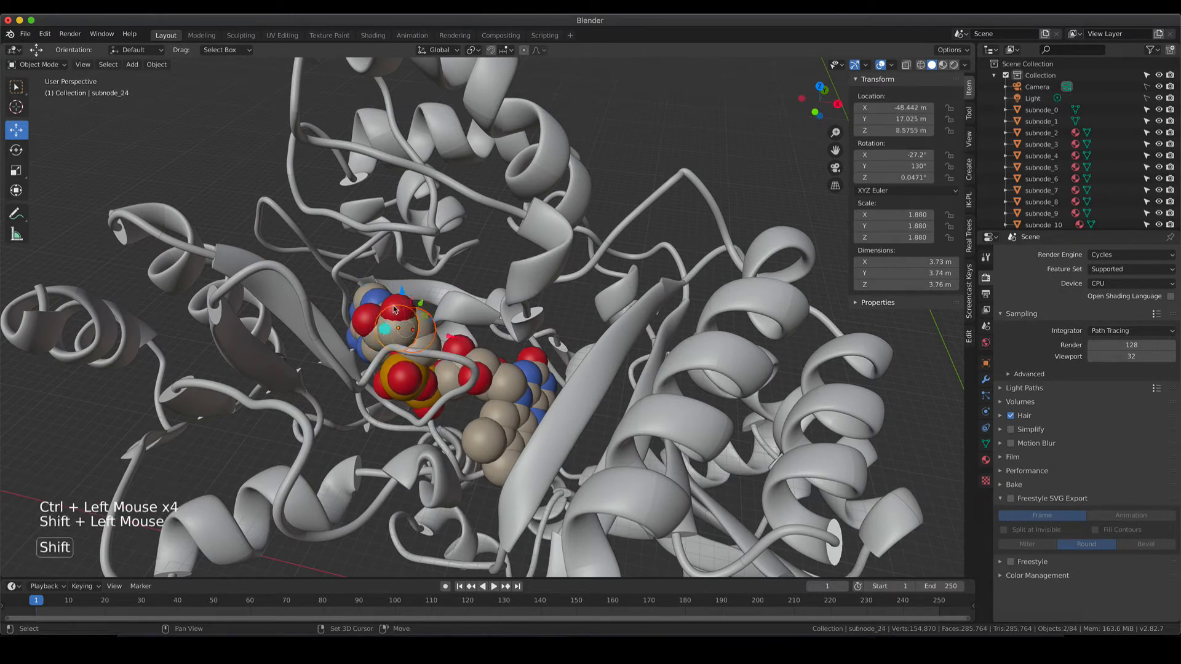
left_click(393, 306, "shift")
left_click(367, 317, "shift")
left_click(369, 335, "shift")
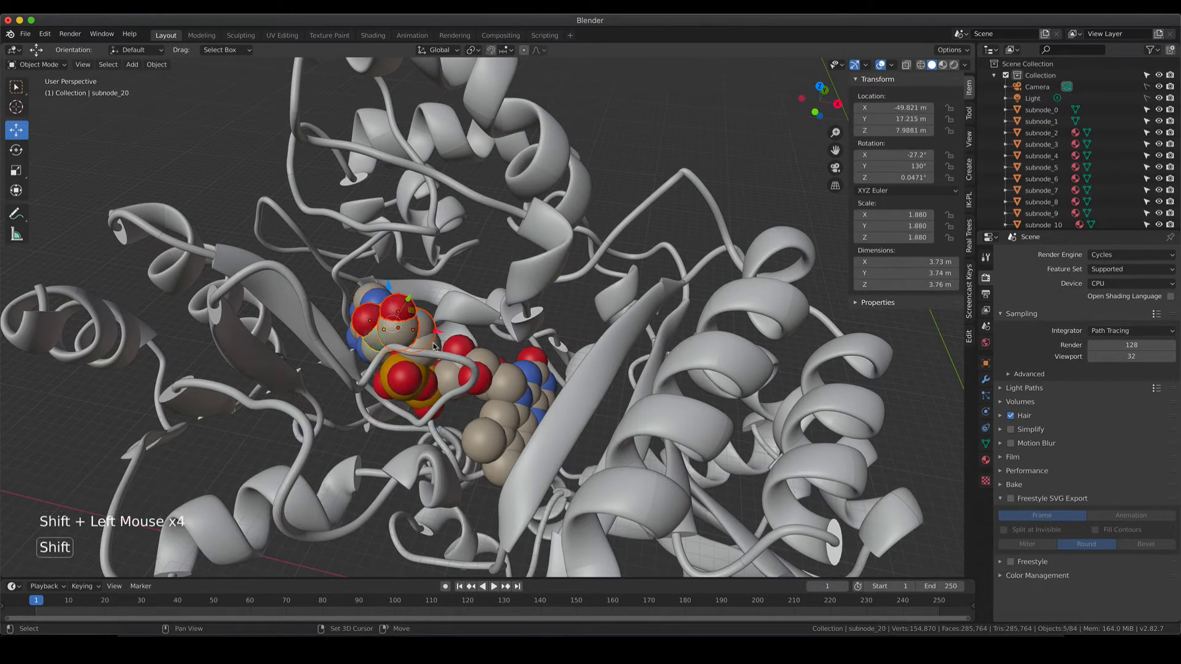
left_click(438, 344, "shift")
left_click(455, 346, "shift")
left_click(485, 360, "shift")
left_click(480, 378, "shift")
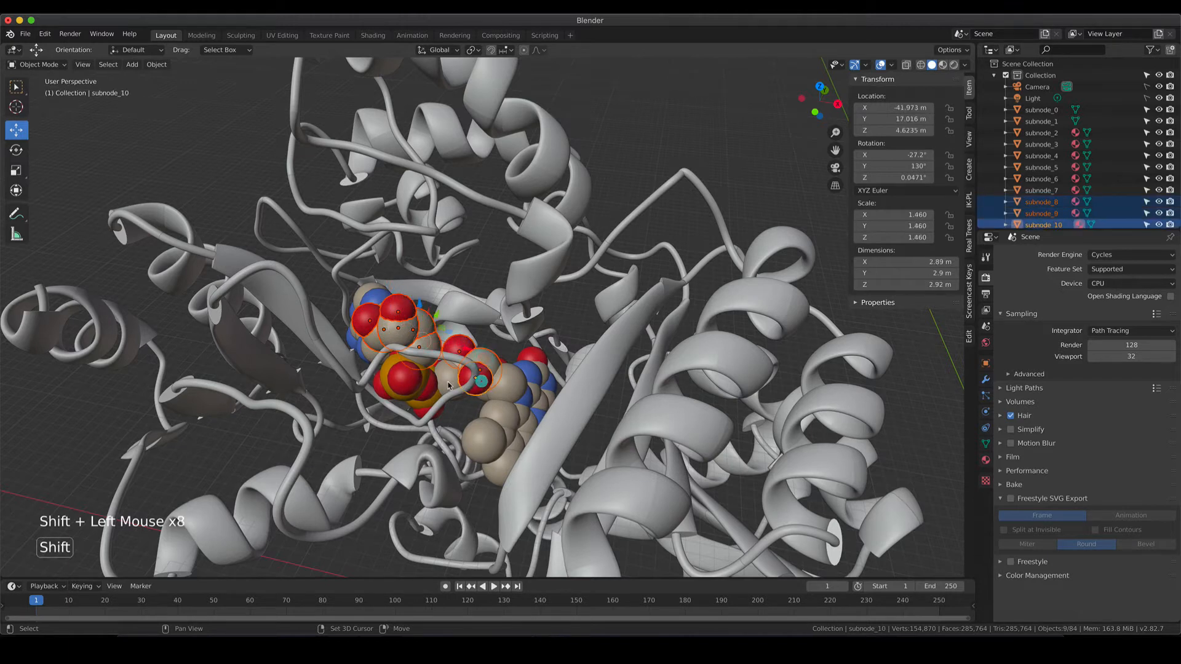
left_click(449, 383, "shift")
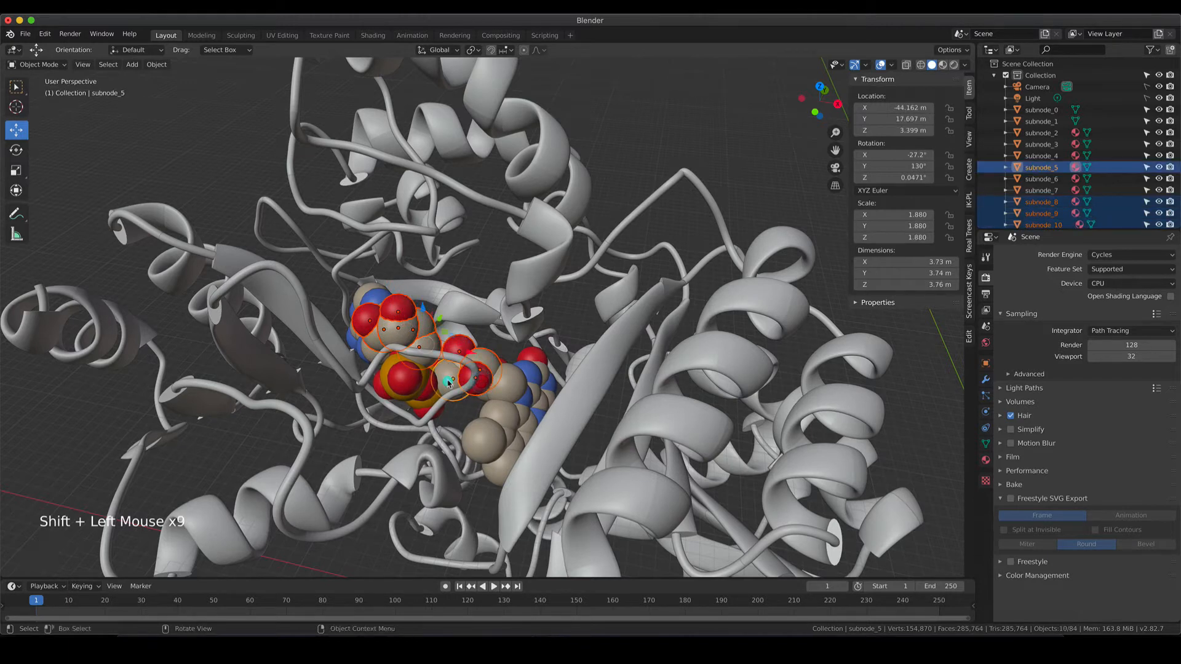
left_click(499, 352)
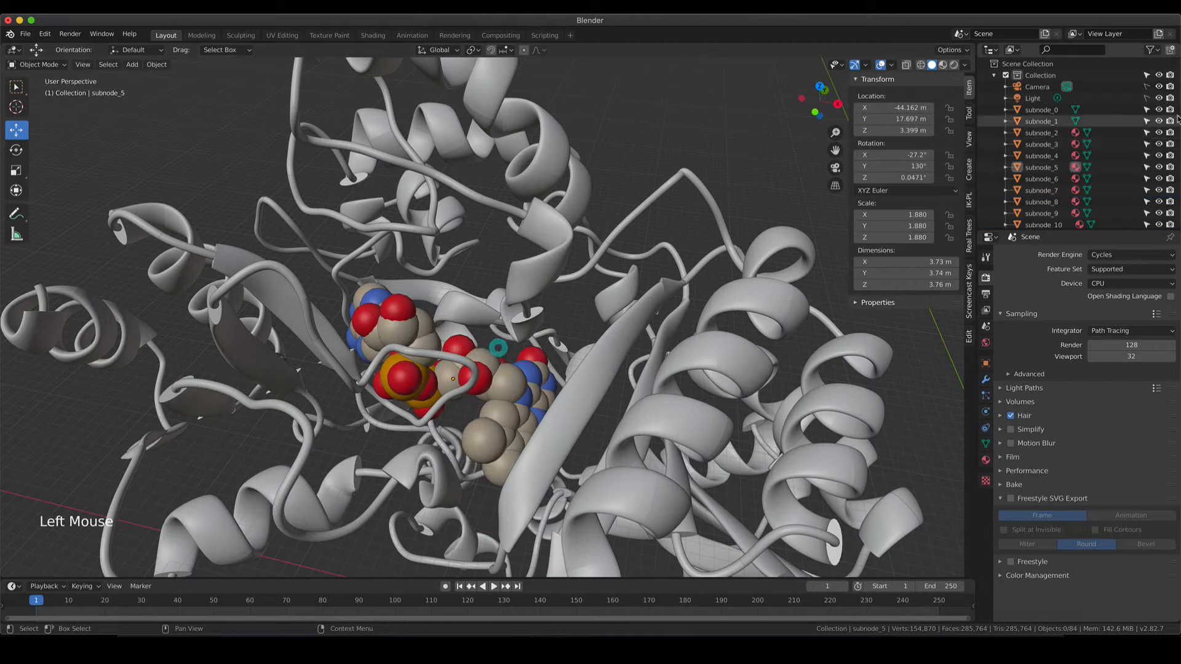
Look through the Outliner's list of subnodes and pick the helix segment near the protein's outer loop.
scroll(1068, 147, "down", 5)
scroll(1069, 147, "down", 17)
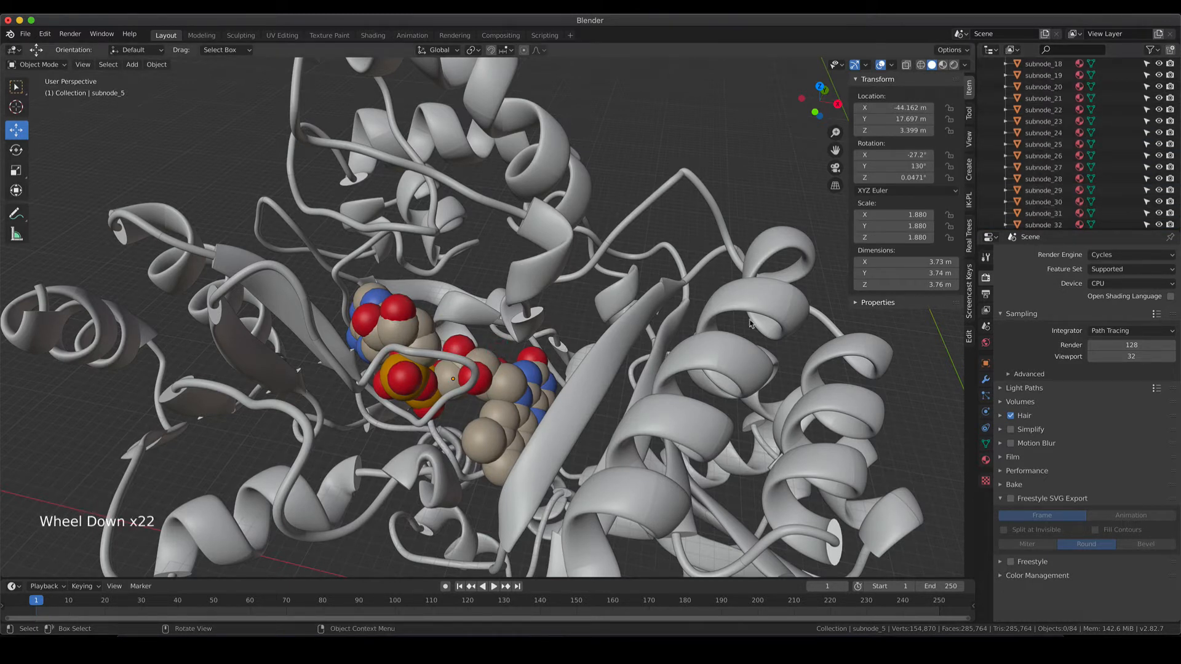
left_click(762, 302)
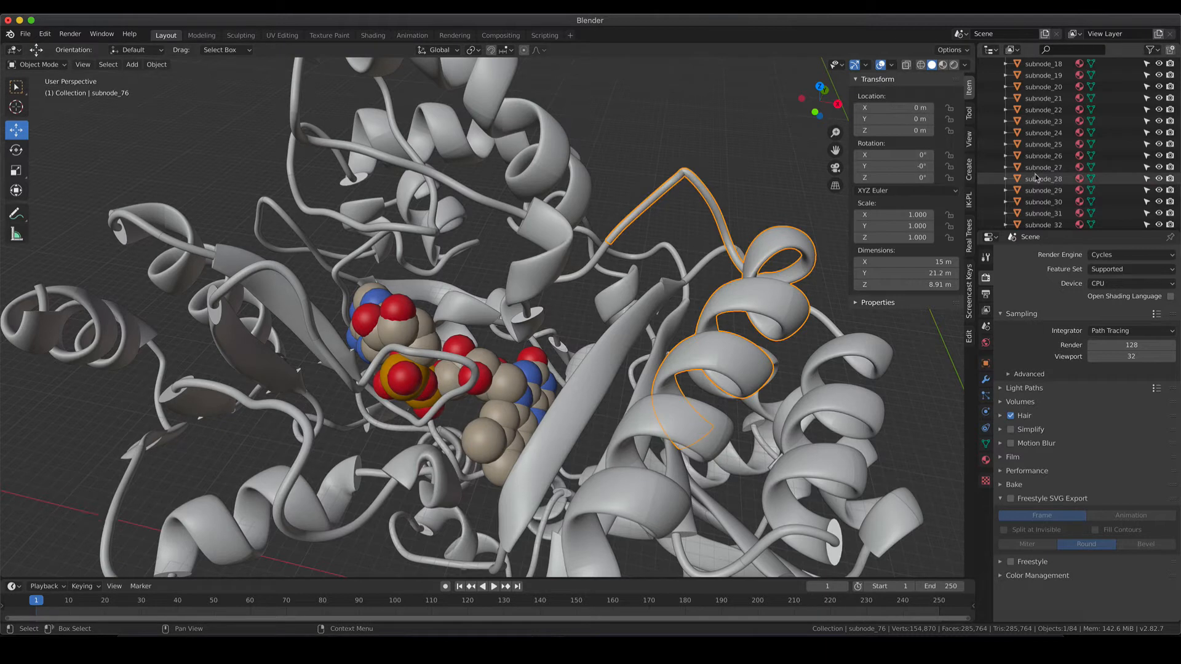
scroll(1037, 178, "down", 17)
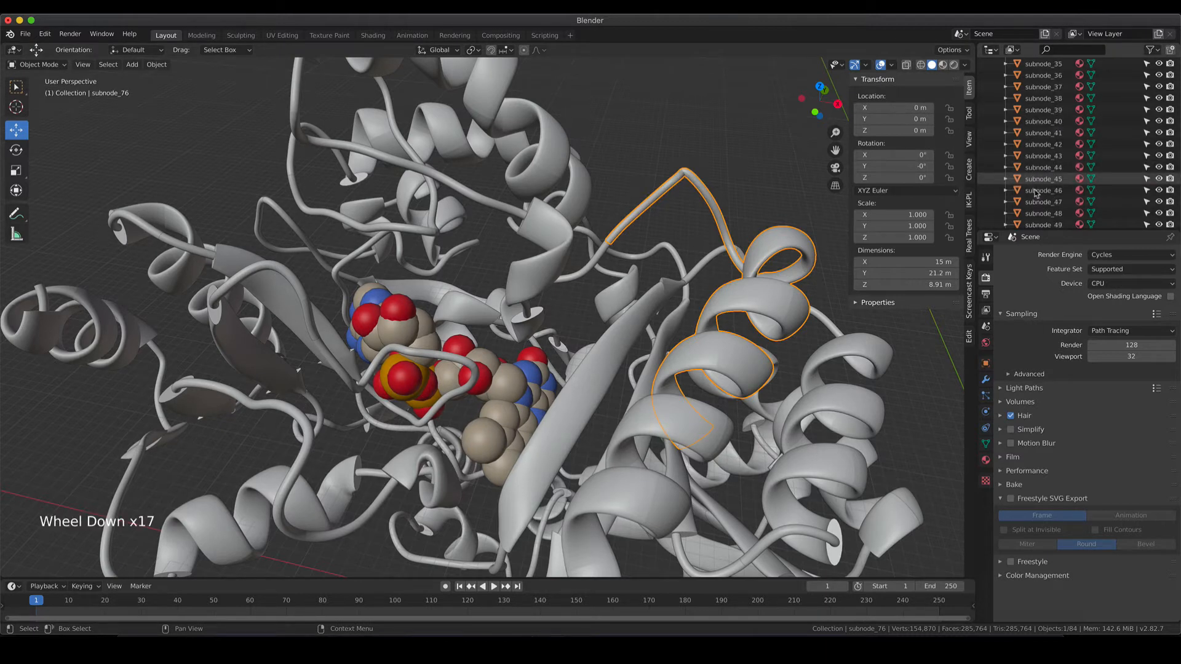
scroll(1038, 200, "down", 8)
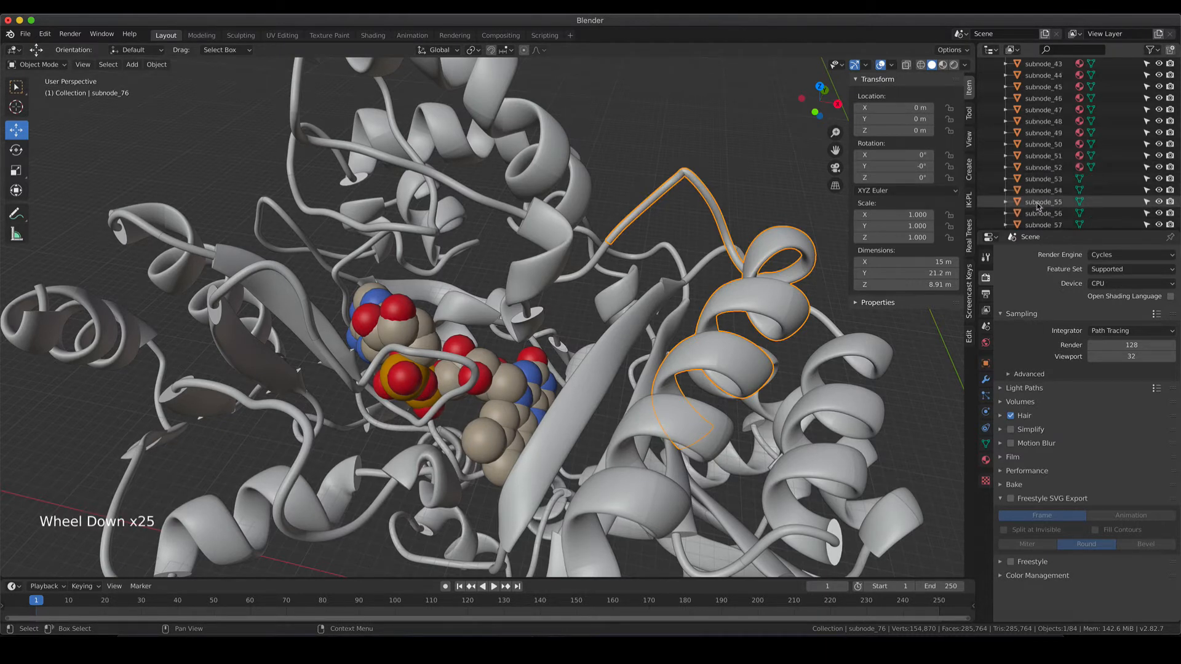
Select subnode_2, subnode_0 and subnode_1 in the Outliner one after another to identify their atom spheres in a close-up of the ligand.
left_click(1045, 171)
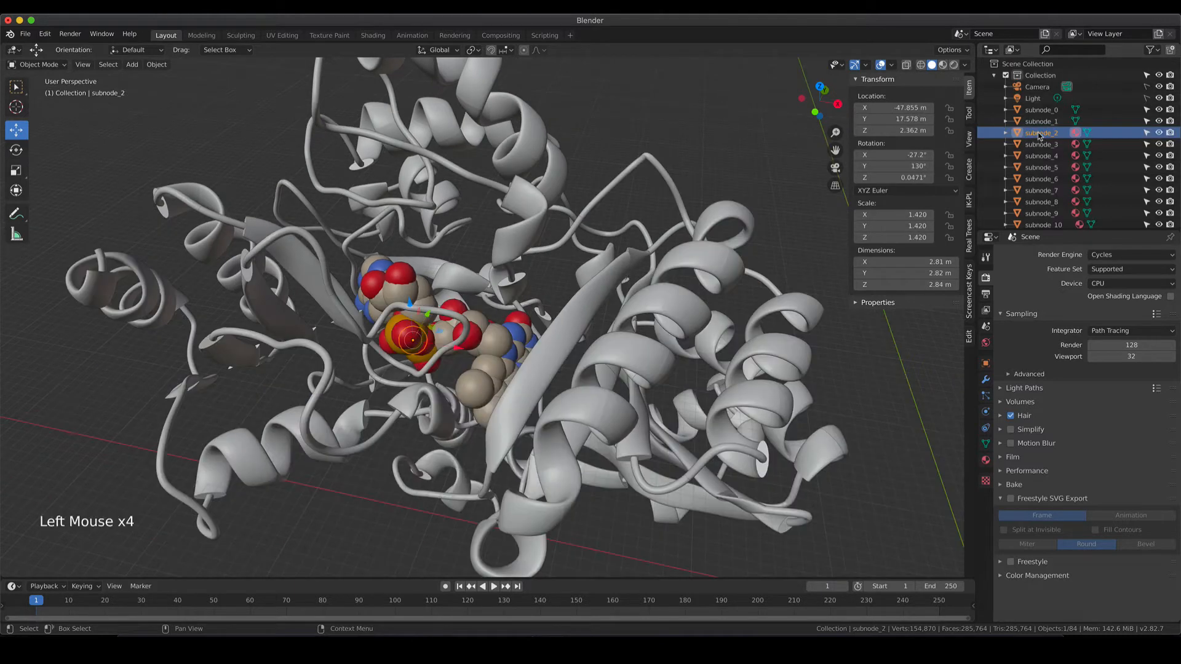
left_click(1036, 134)
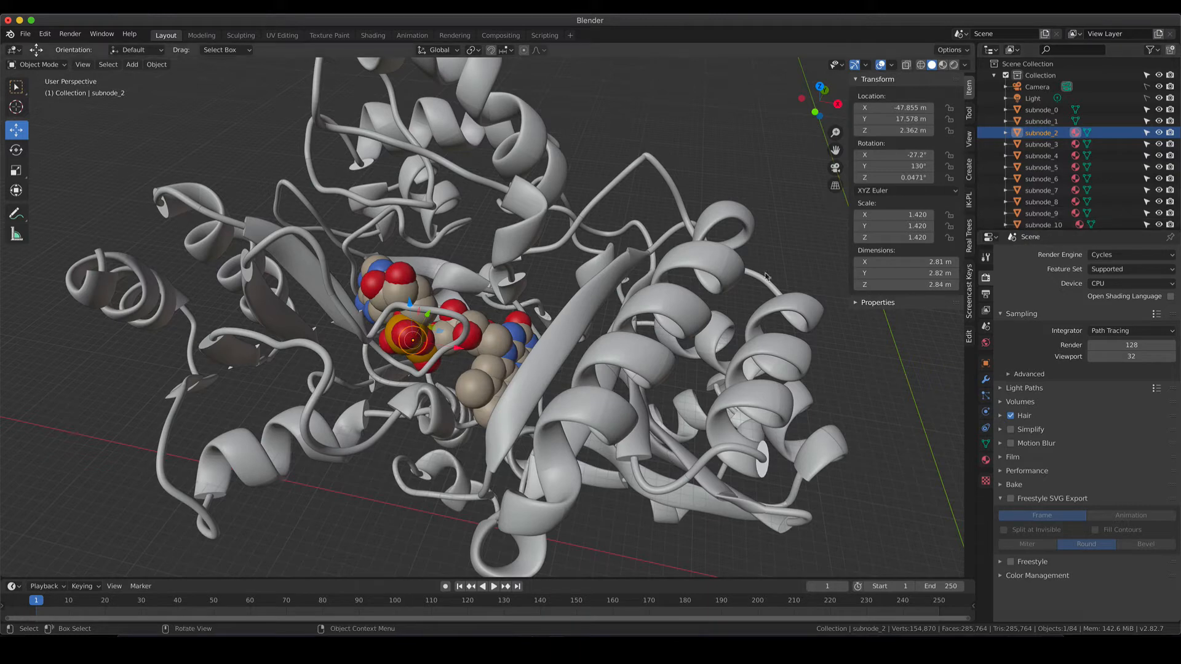
scroll(419, 340, "up", 5)
middle_click_drag(551, 314, 671, 240, "shift")
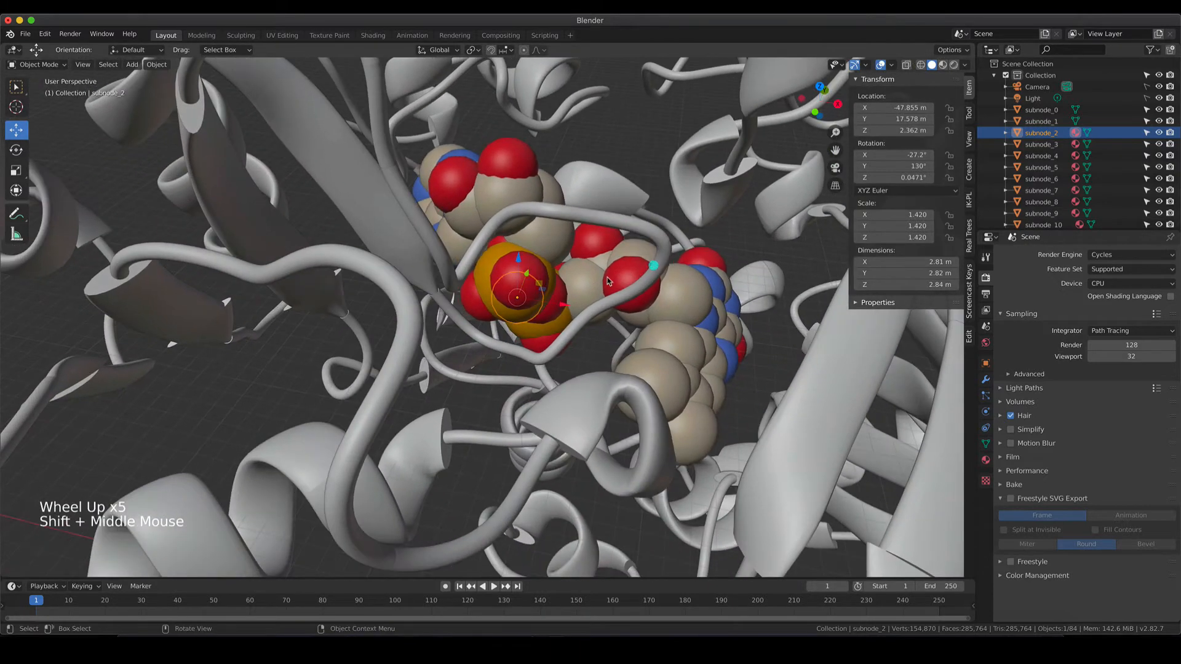
scroll(652, 265, "up", 3)
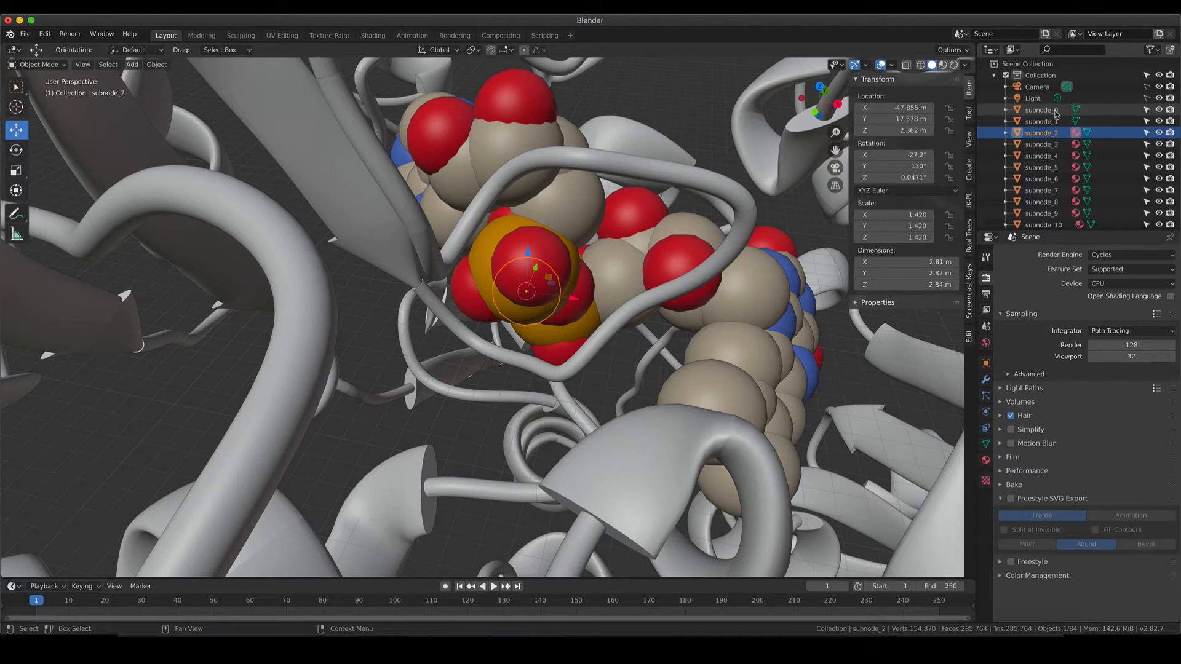
left_click(1049, 111)
left_click(1046, 122)
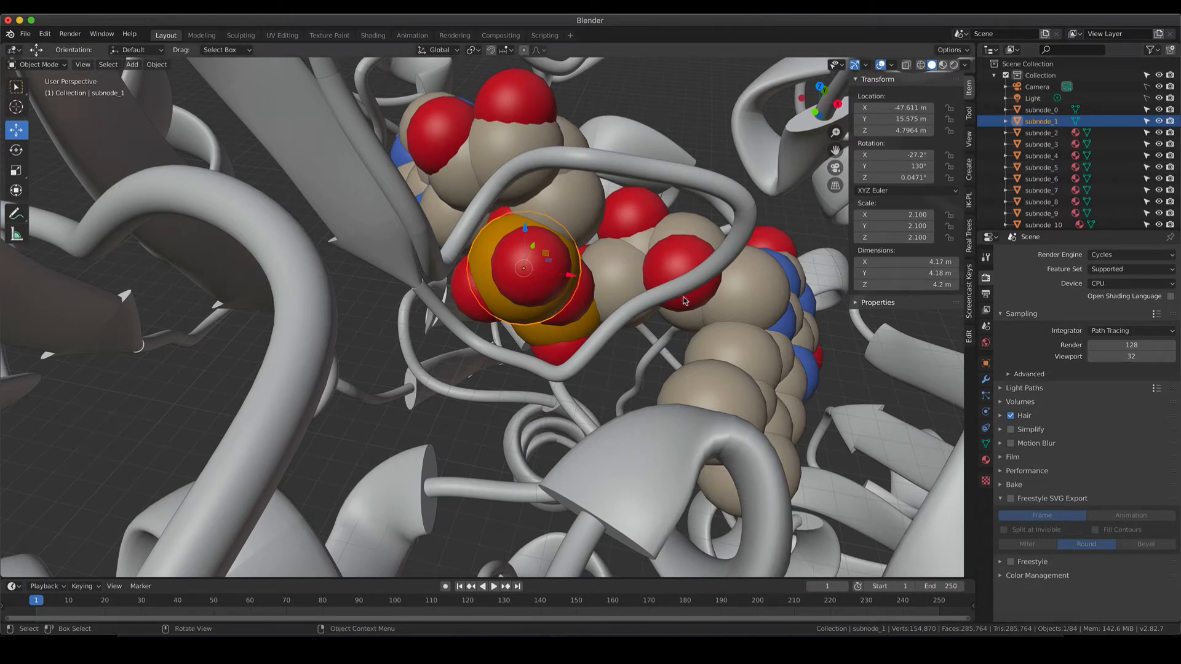
Select all red atom spheres of the ligand by their linked material and join them into one object.
scroll(680, 299, "down", 7)
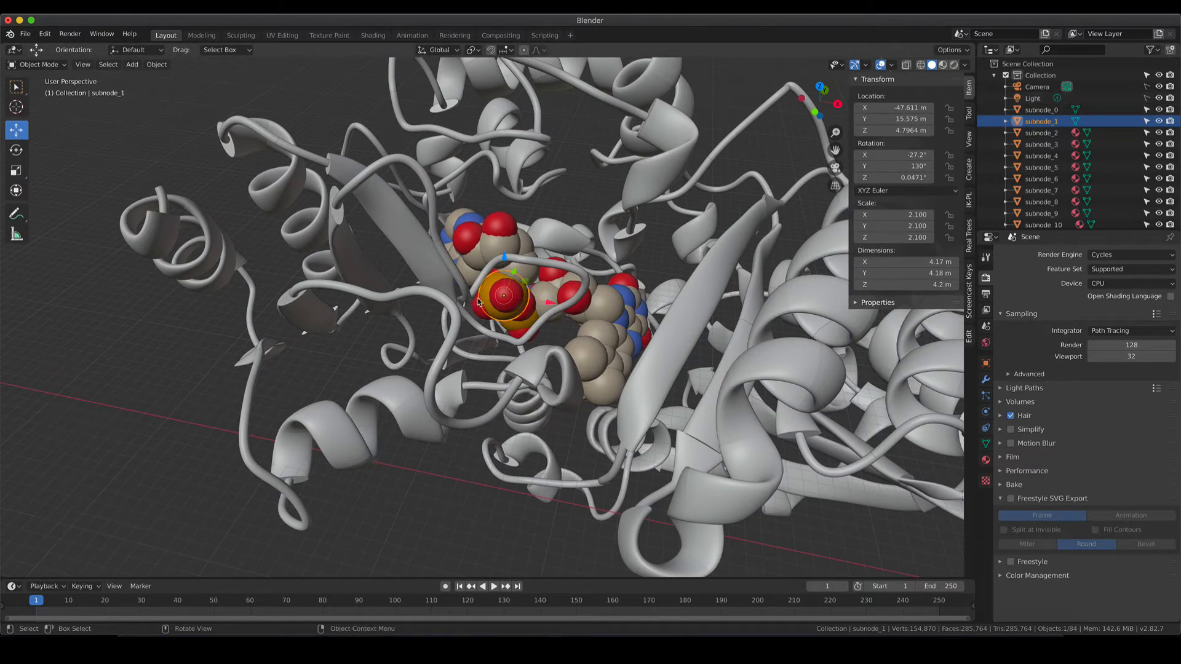
middle_click_drag(483, 293, 348, 293, "shift")
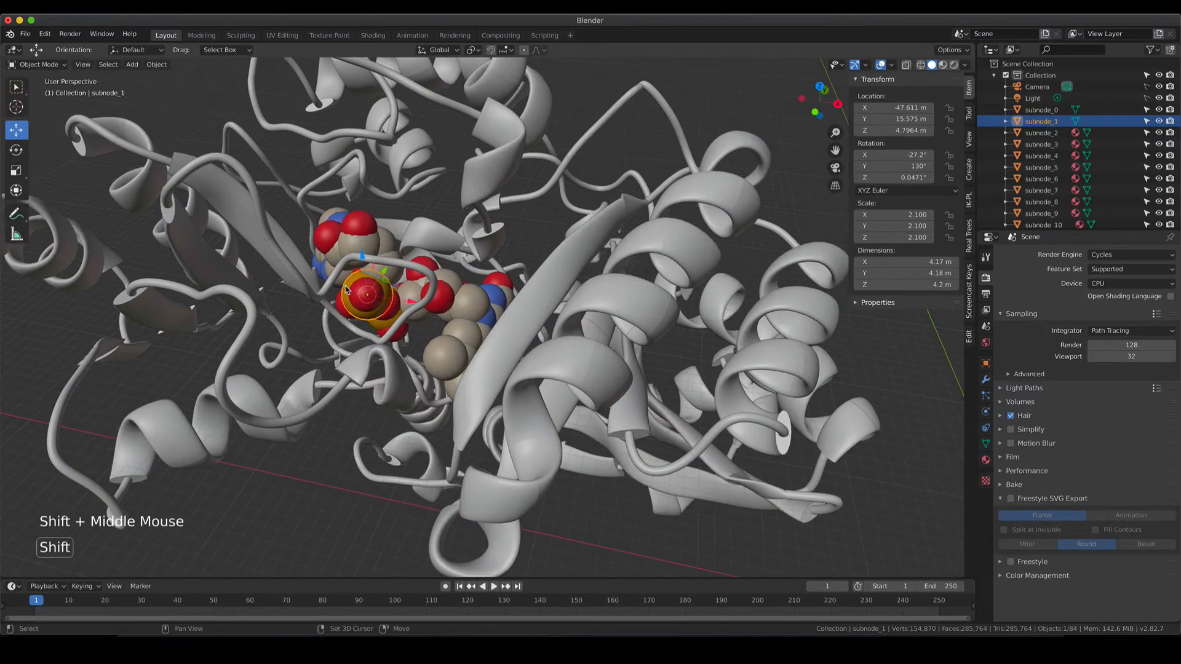
left_click(361, 222)
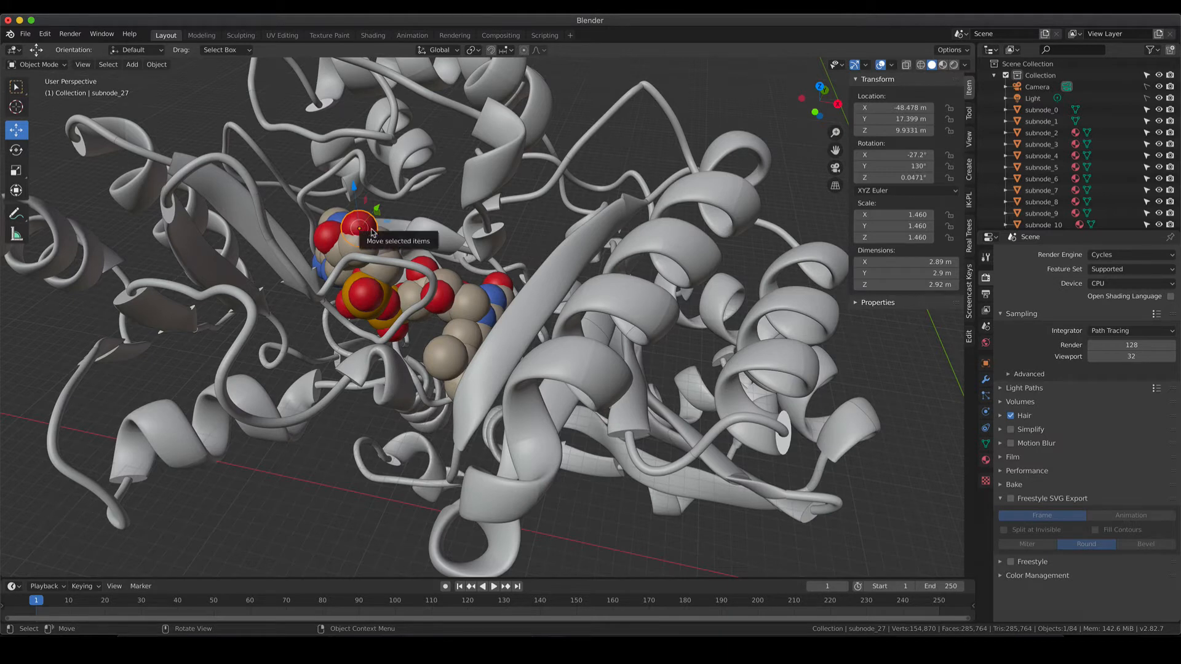
left_click(111, 66)
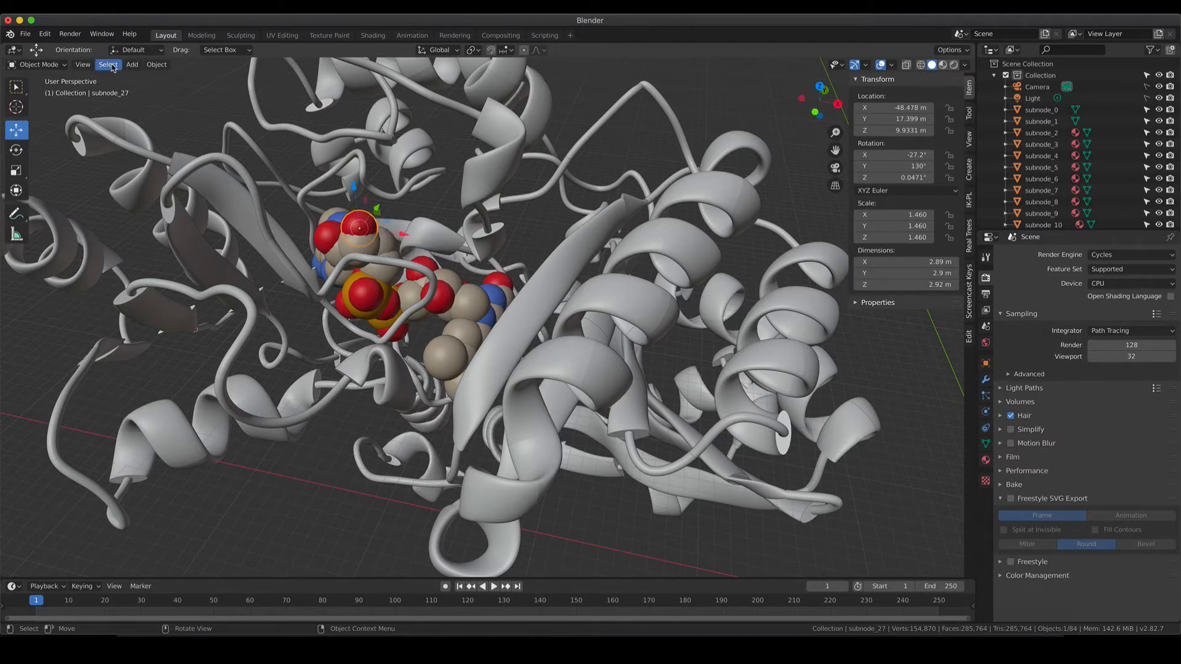
mouse_move(166, 225)
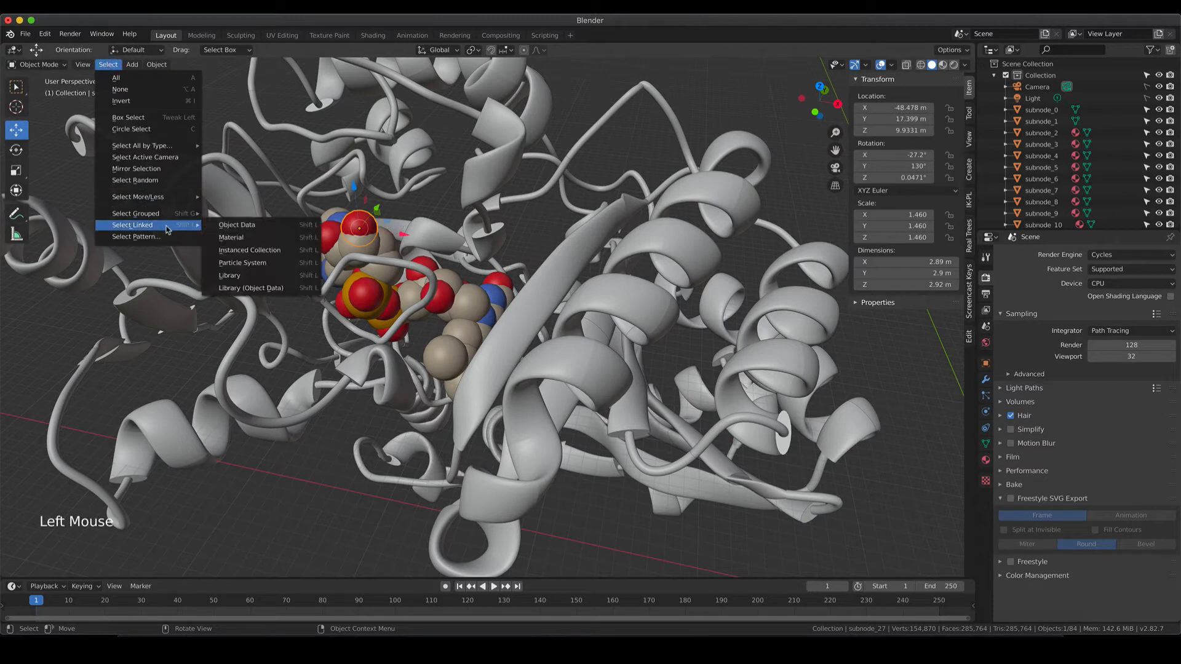
left_click(242, 242)
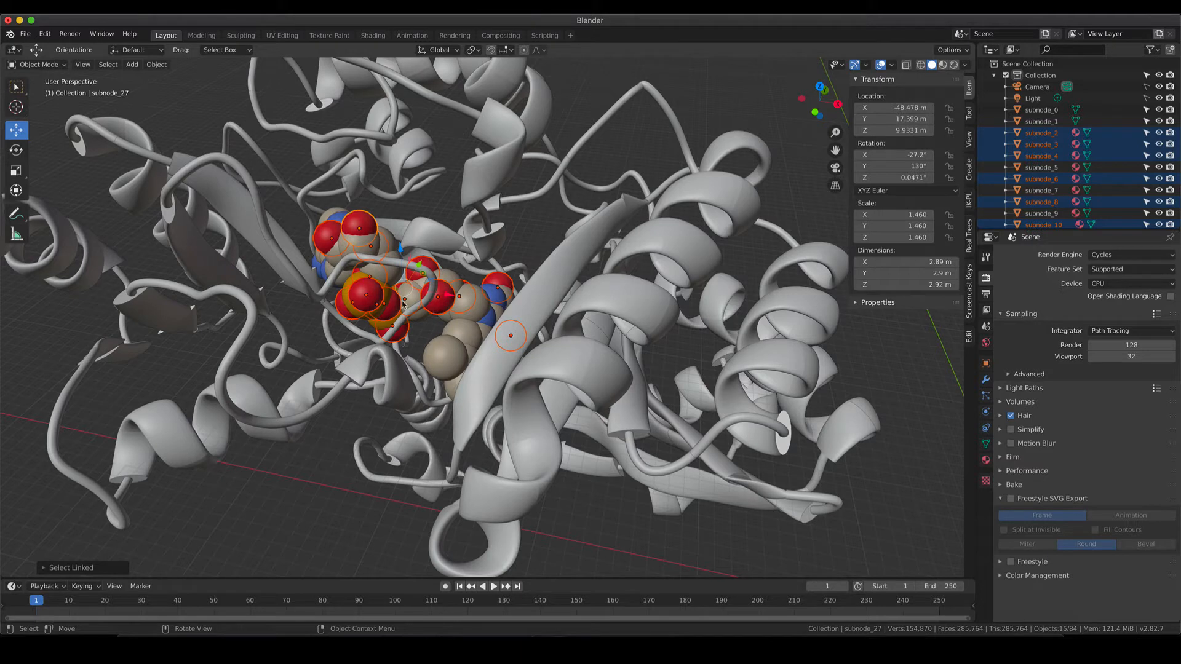
key("ctrl")
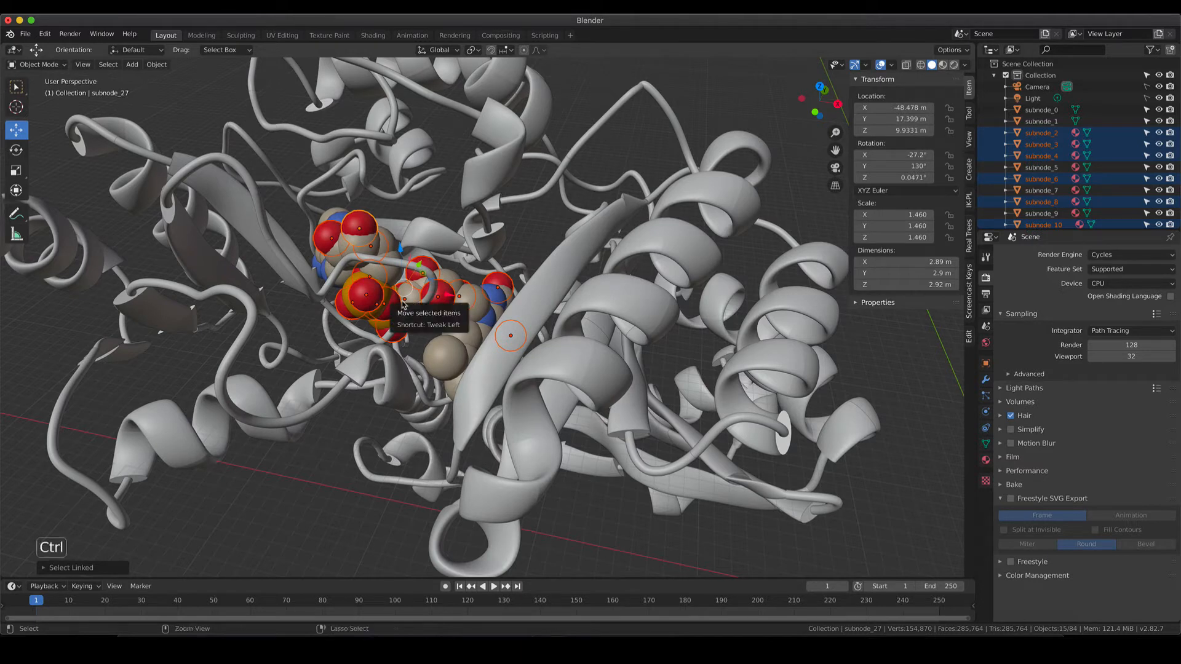
key("ctrl+j")
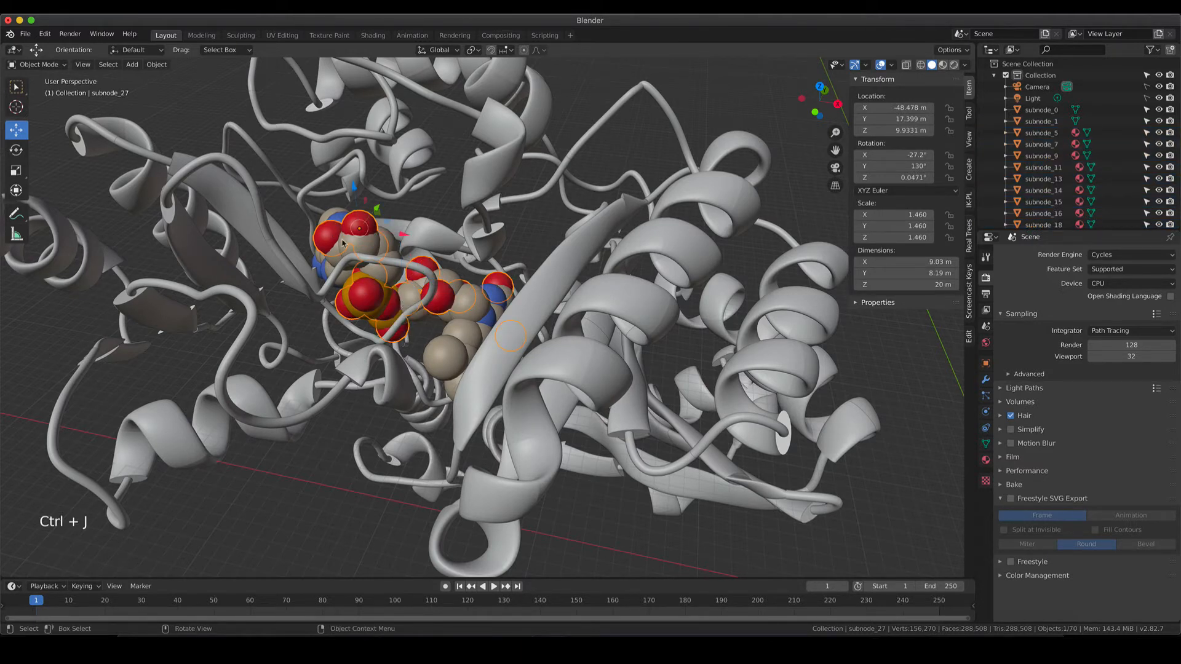
Select all blue atom spheres of the ligand by their linked material and join them into one object.
left_click(337, 219)
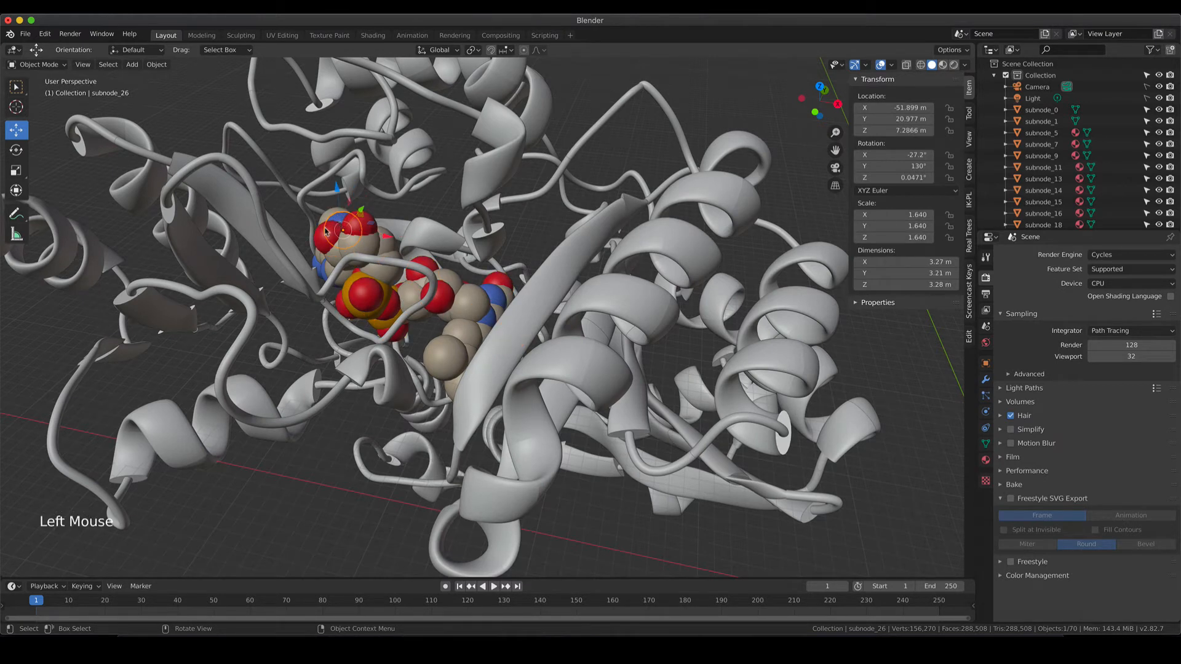
left_click(107, 65)
mouse_move(132, 225)
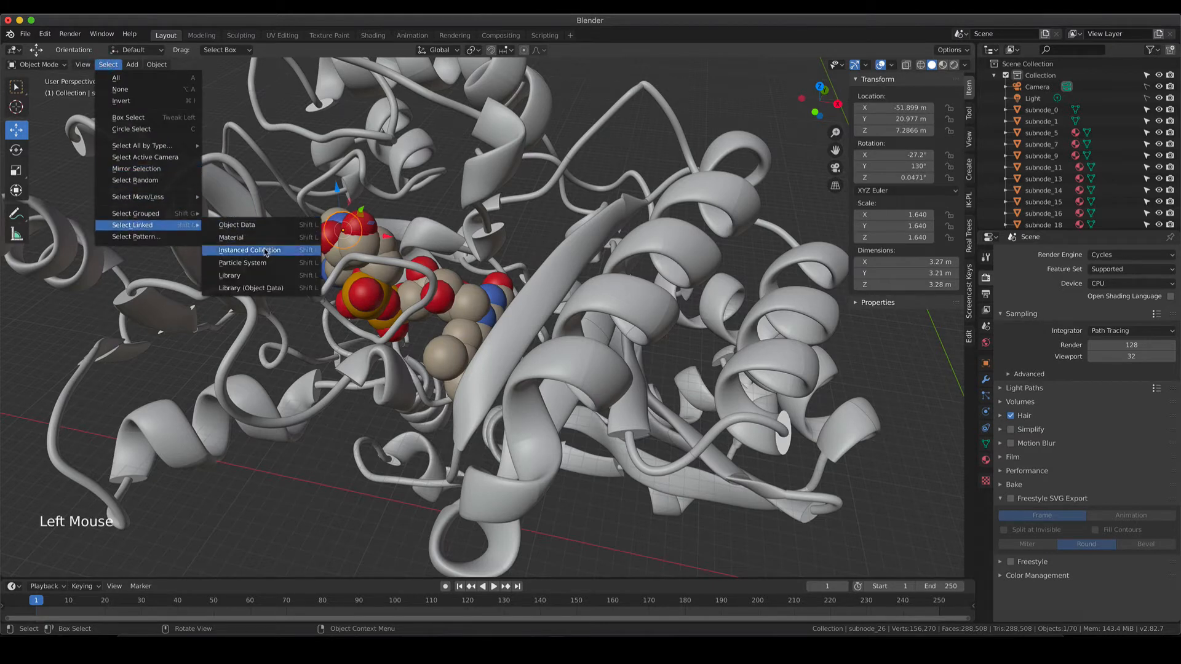
left_click(259, 239)
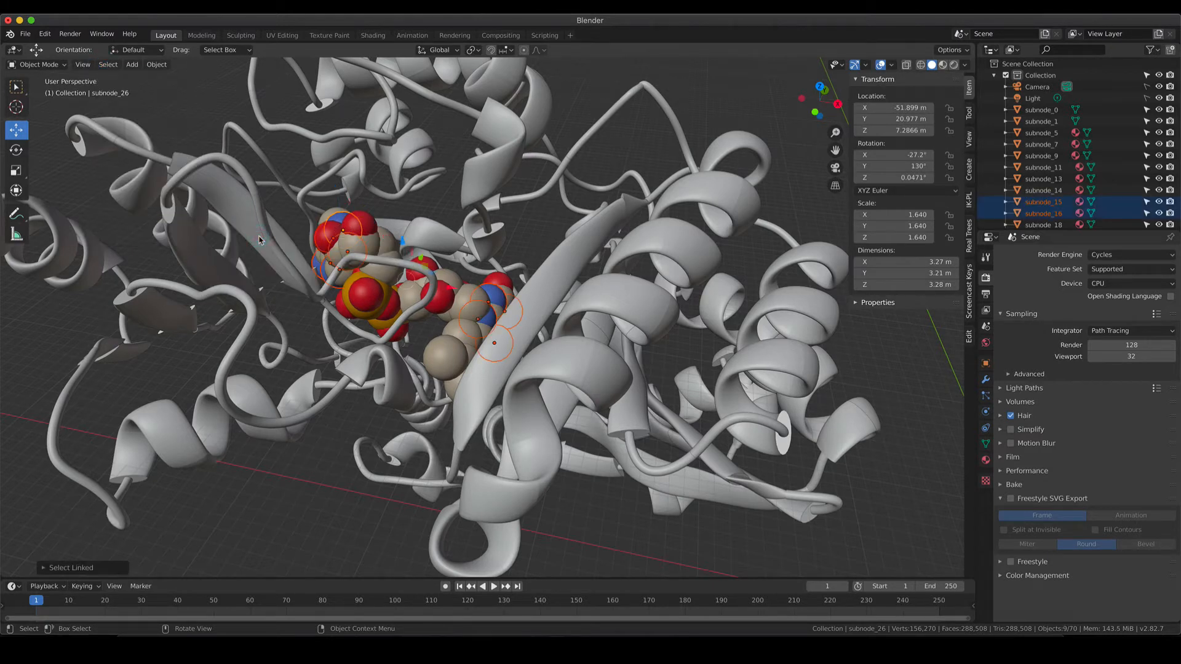
key("ctrl+j")
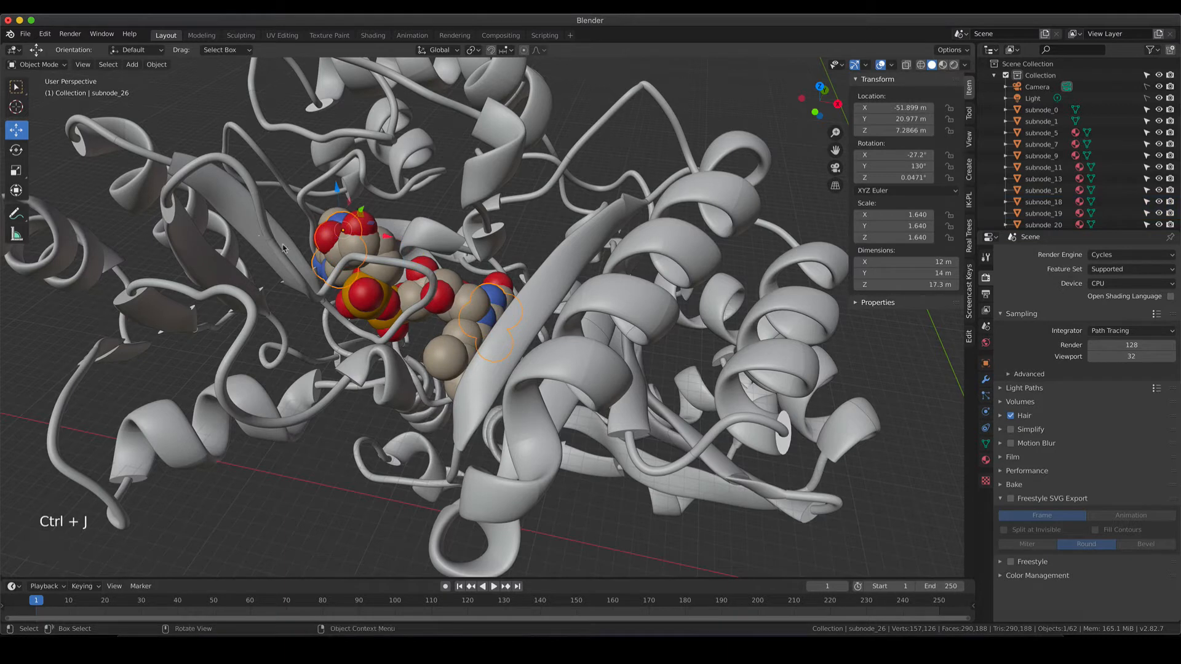
Select all beige atom spheres of the ligand by their linked material and join them into one object.
left_click(465, 303)
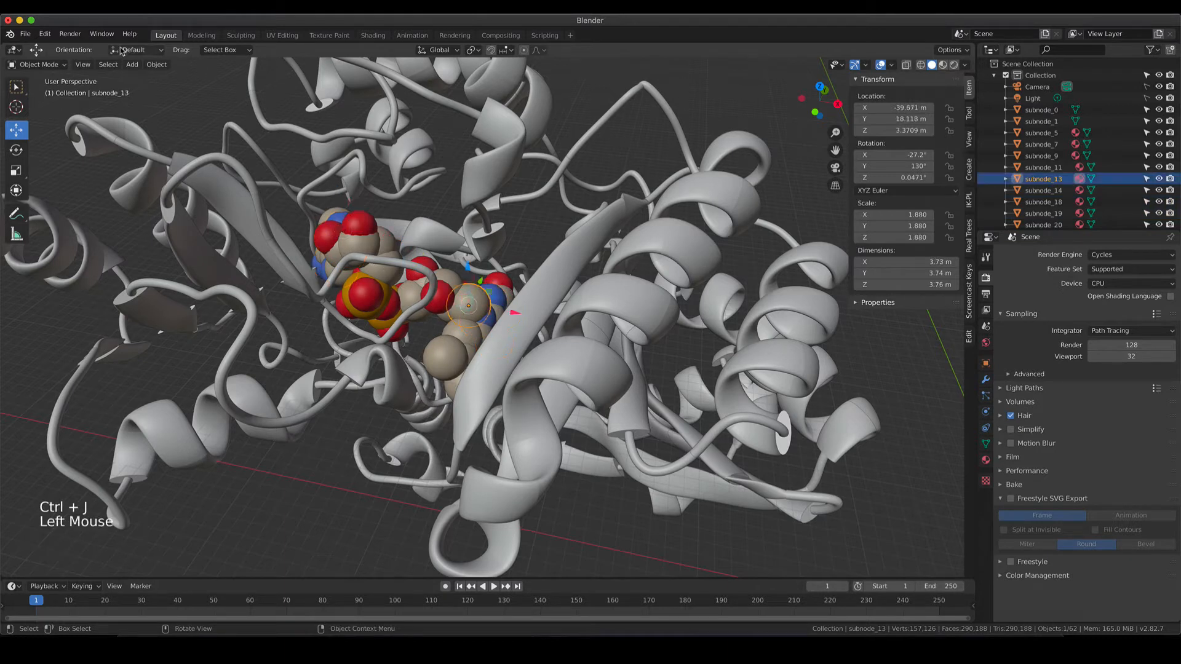
left_click(108, 65)
mouse_move(142, 225)
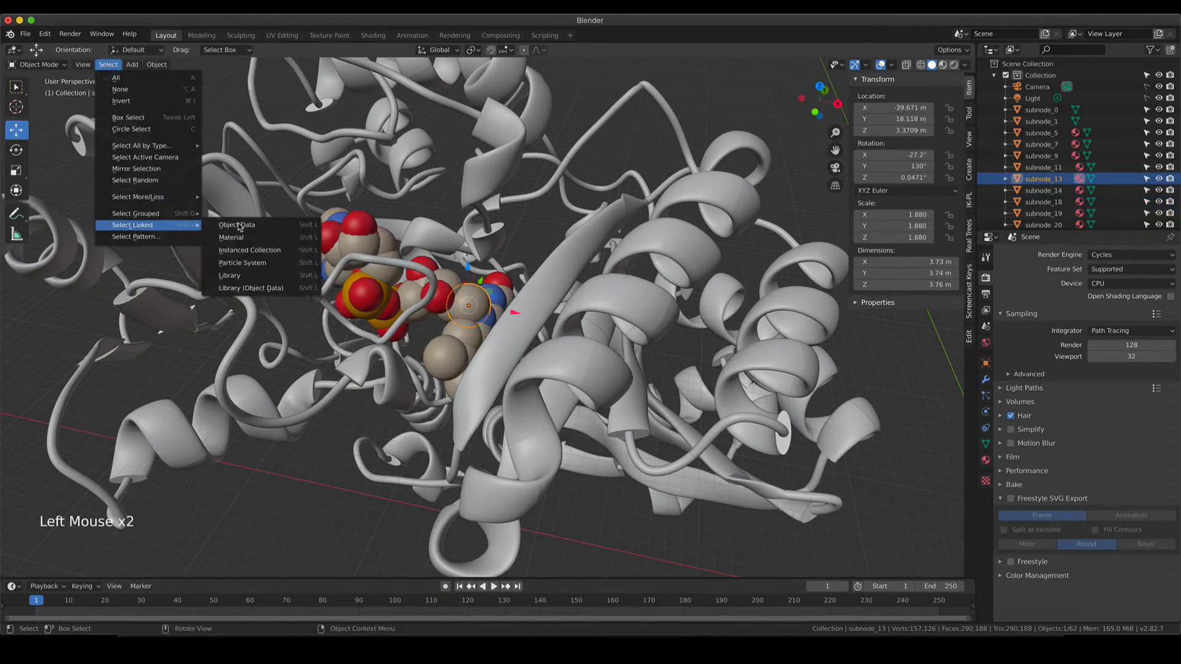
left_click(242, 237)
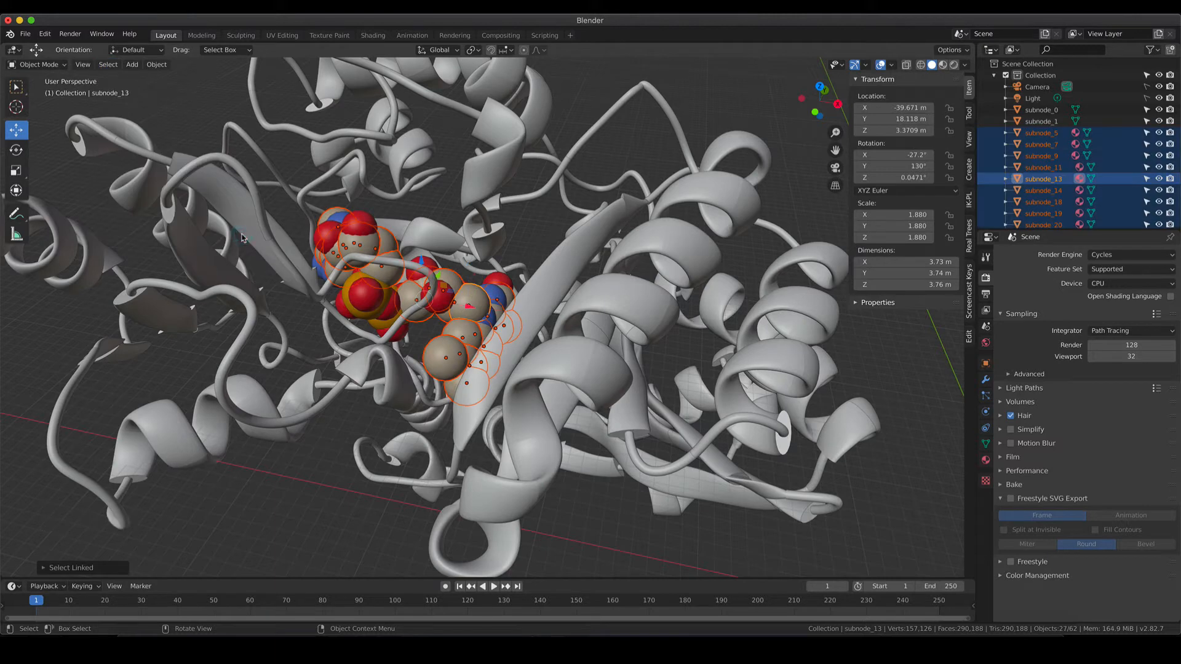
key("ctrl")
key("ctrl+j")
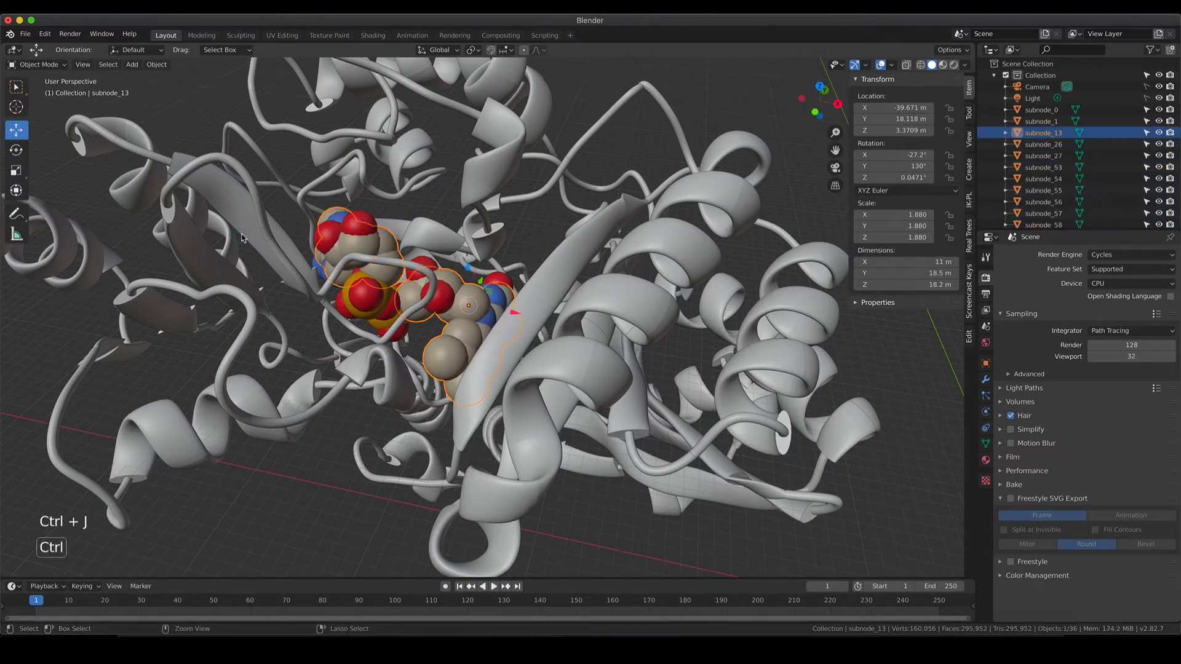
Select both orange atom spheres of the ligand by their linked material and join them into one object.
left_click(379, 326)
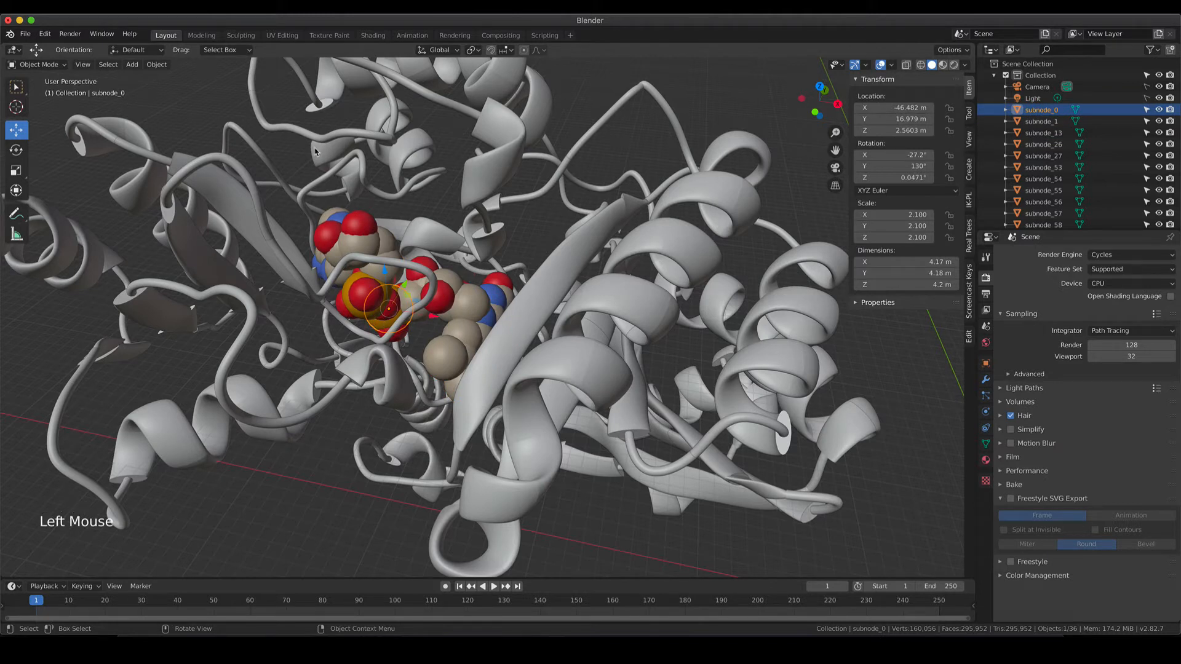
left_click(108, 65)
mouse_move(146, 225)
left_click(241, 233)
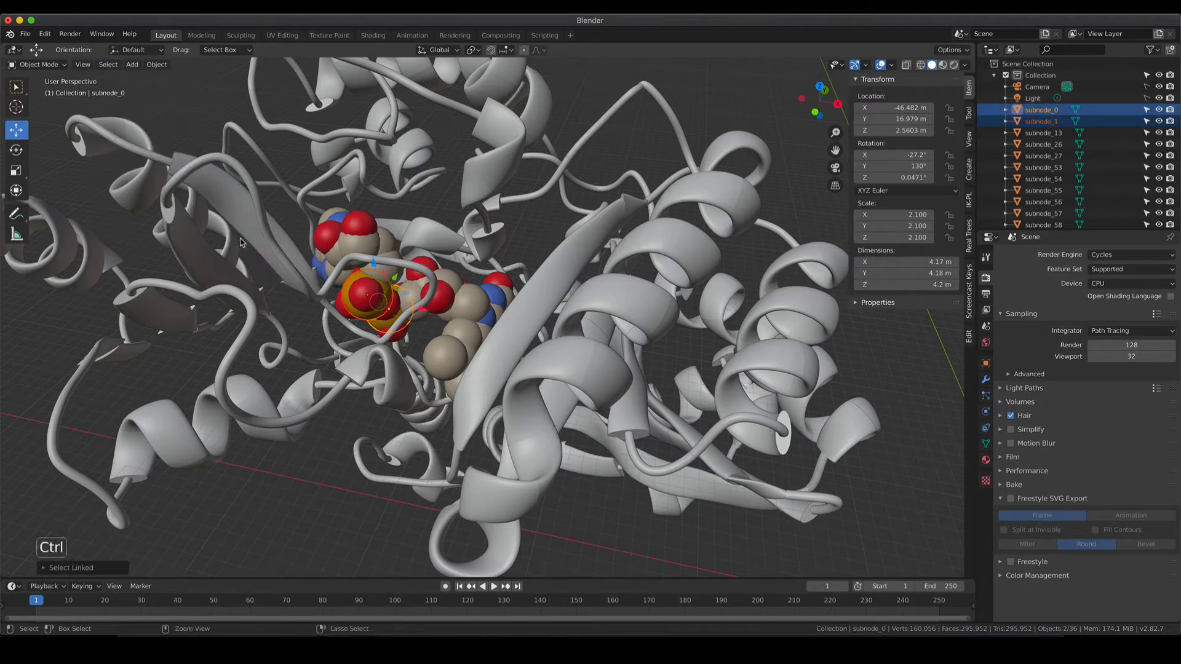
key("ctrl+j")
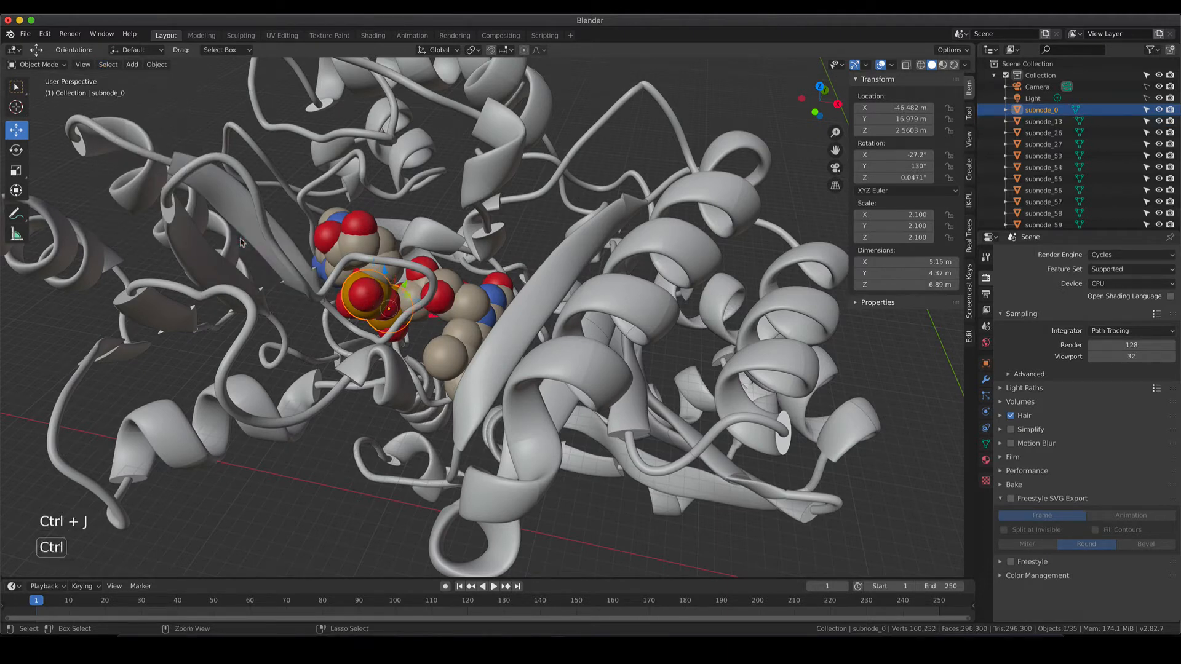
Add the red, blue and beige atom groups to the orange one and join all four into a single ligand object.
left_click(372, 279, "shift")
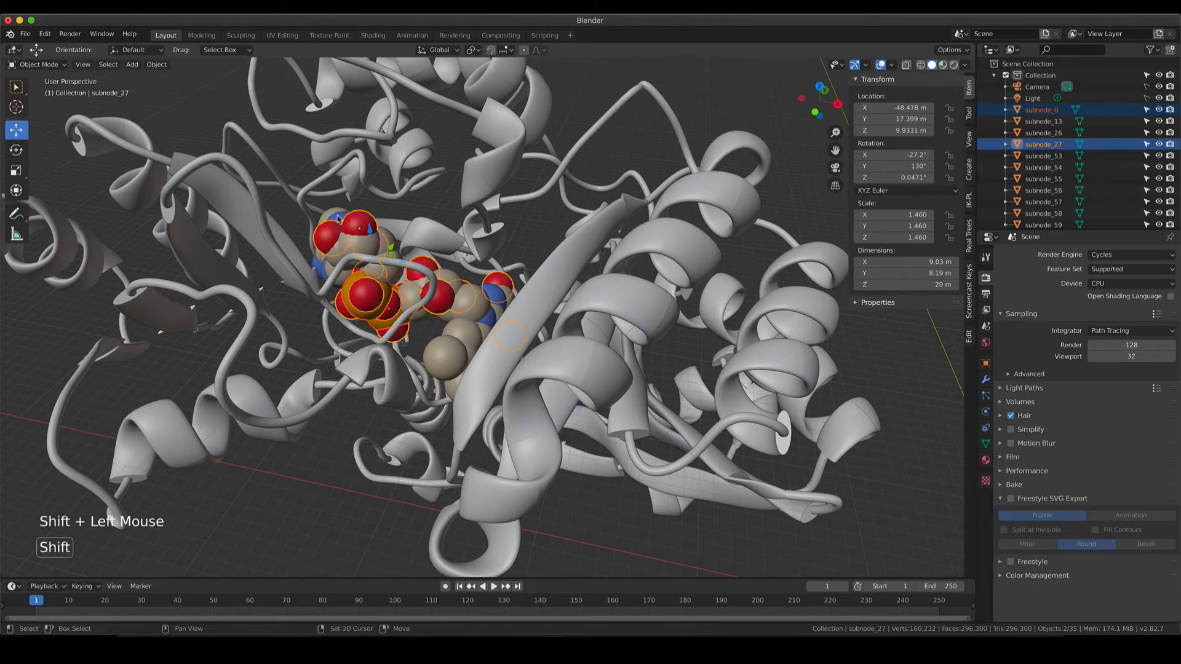
left_click(357, 232, "shift")
left_click(439, 345, "shift")
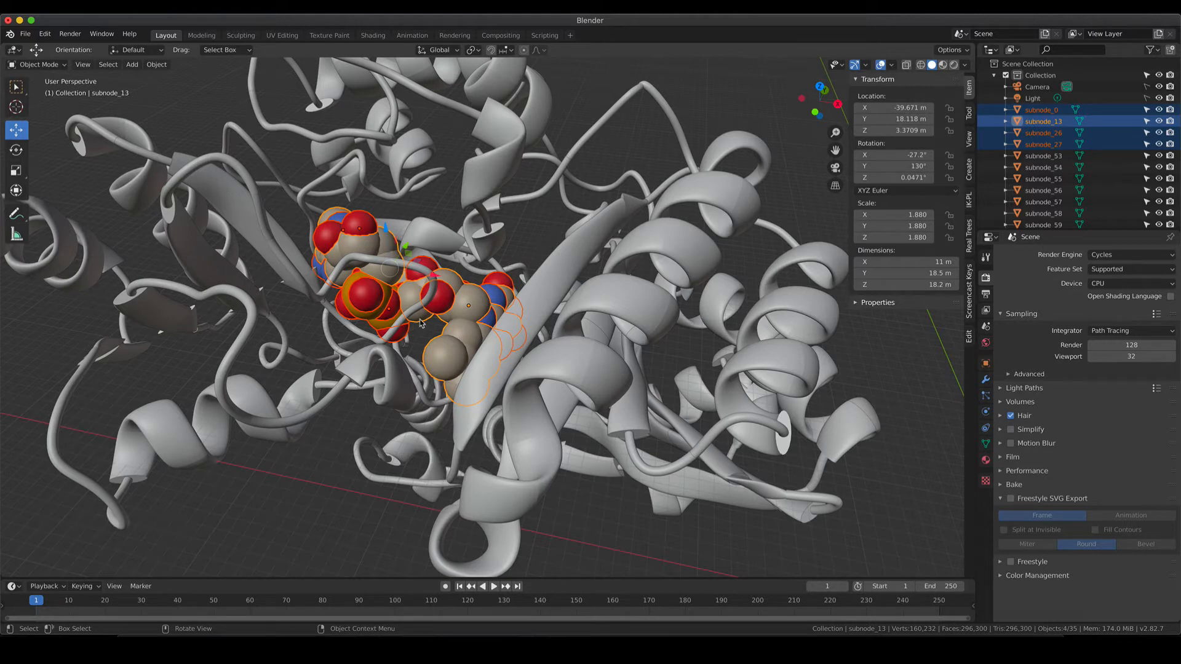
key("ctrl")
key("ctrl+j")
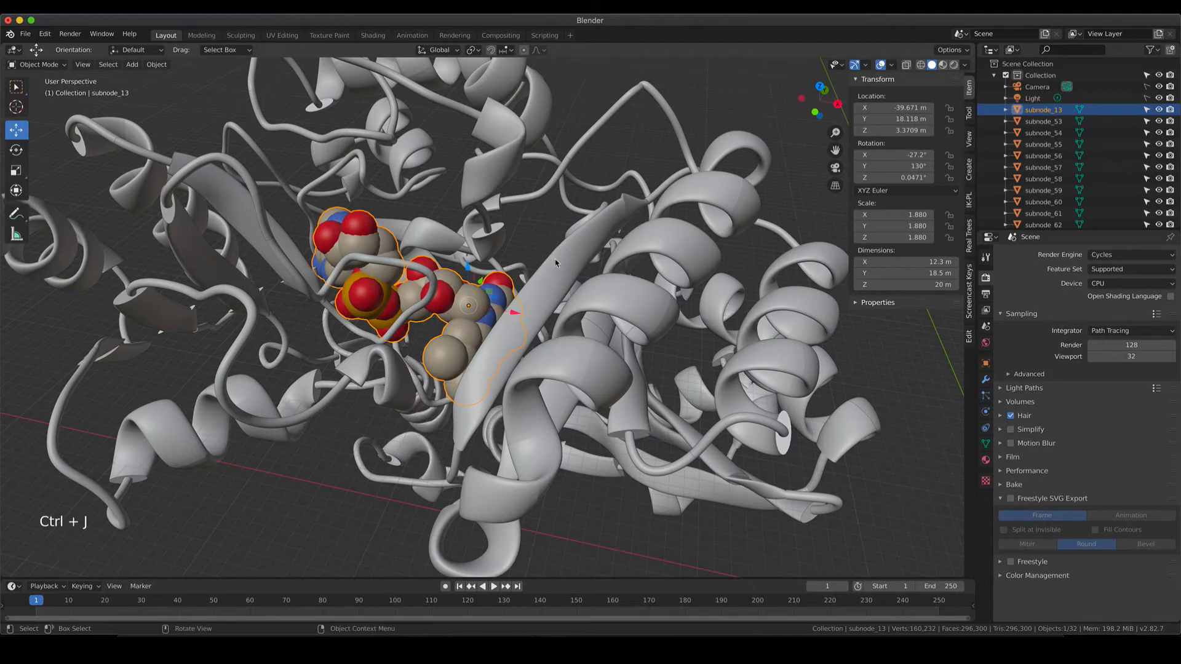
Make the joined ligand, subnode_13, unselectable in the Outliner and select all the remaining ribbon segments of the protein.
left_click_drag(468, 271, 577, 250)
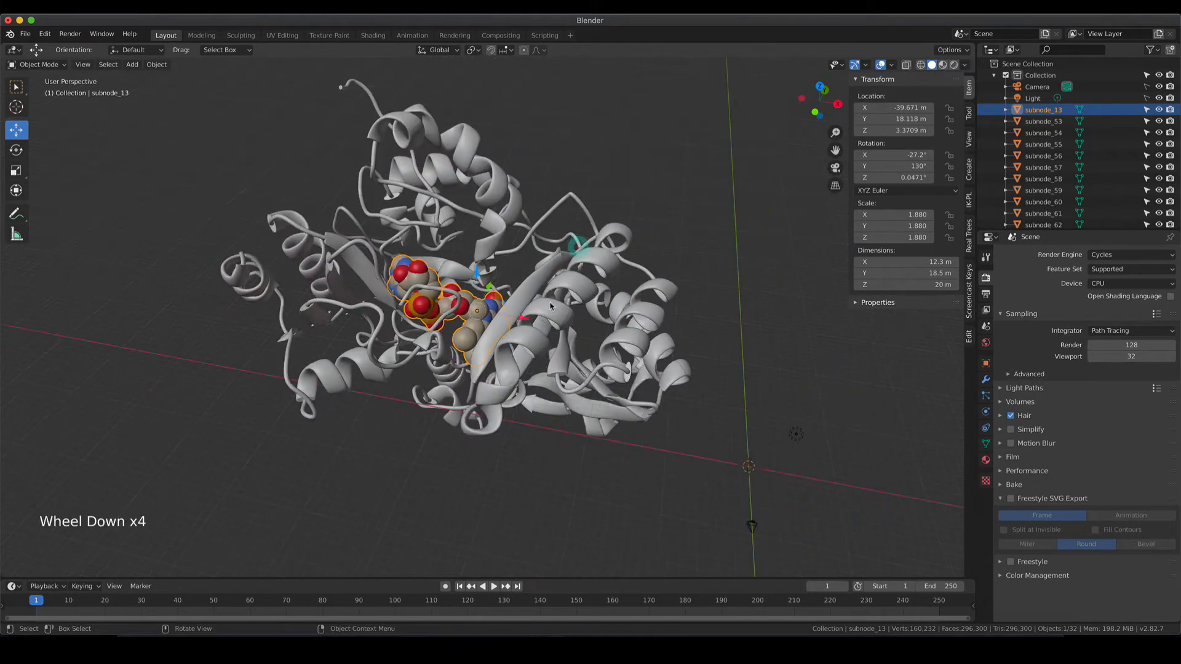
scroll(572, 258, "down", 4)
middle_click_drag(571, 264, 683, 413)
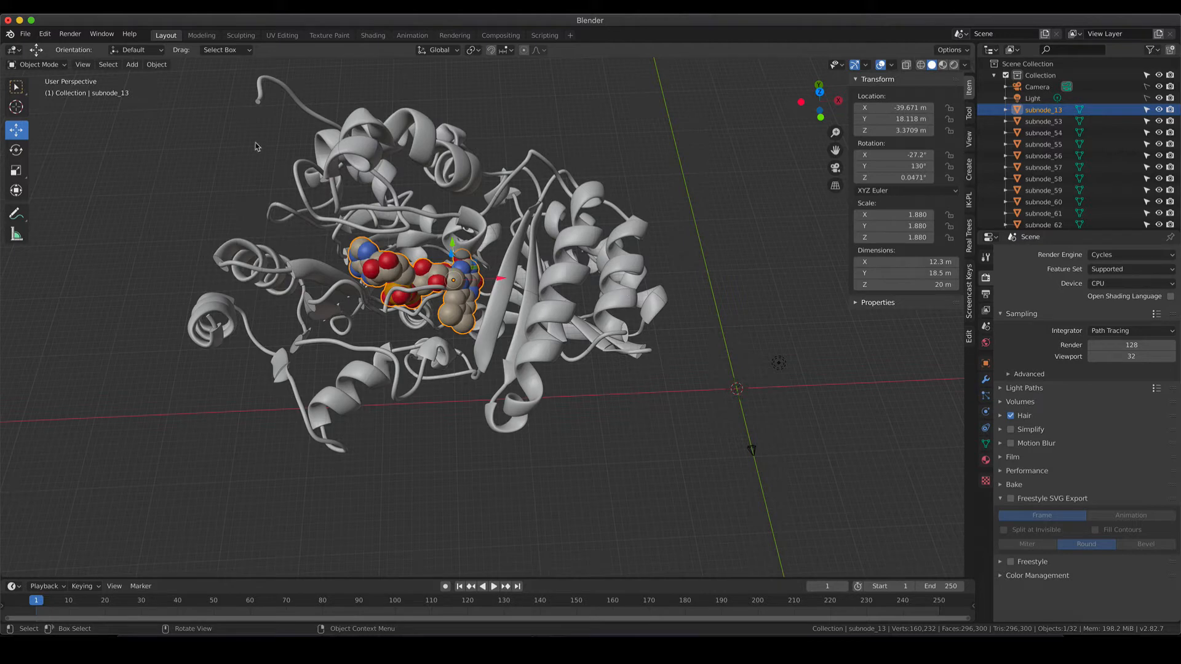
left_click(1148, 110)
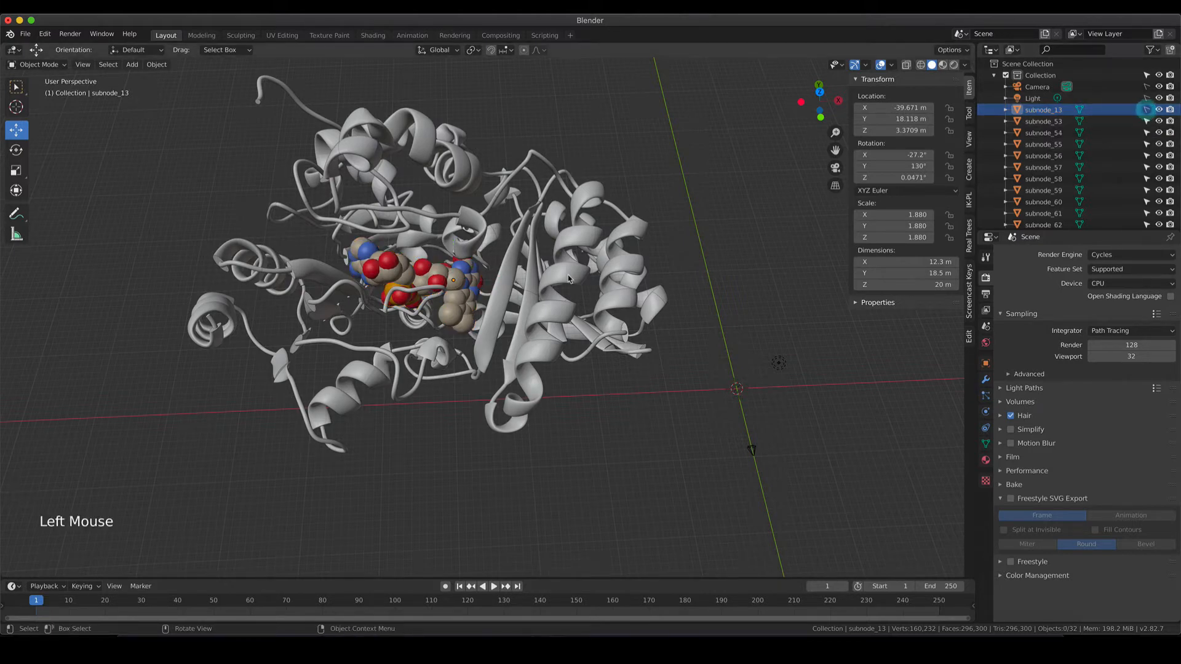
key("a")
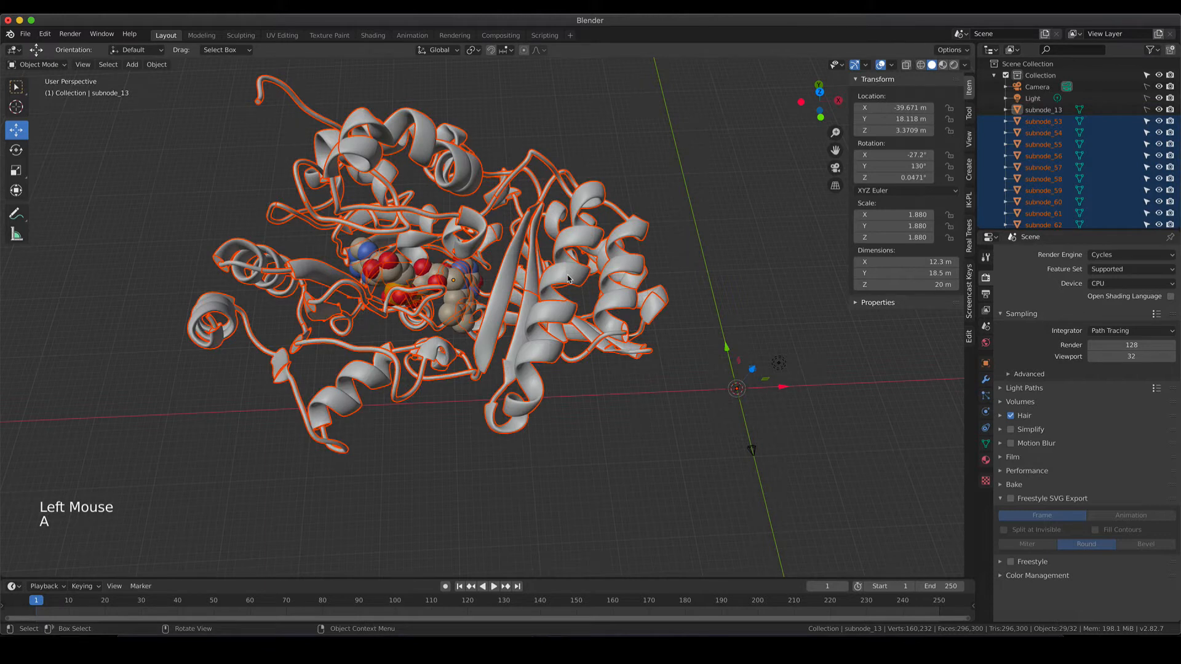
Join all selected ribbon segments of the protein into one object, using the central strand segment subnode_71 as the active object.
key("shift")
left_click(500, 296, "shift")
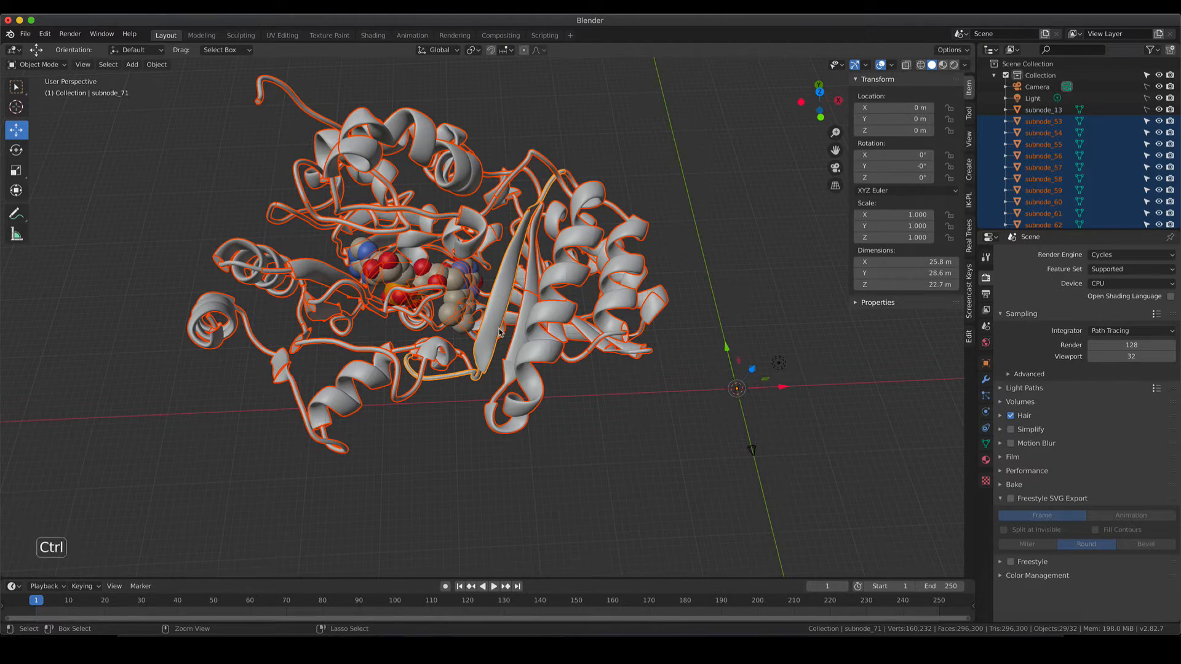
key("ctrl+j")
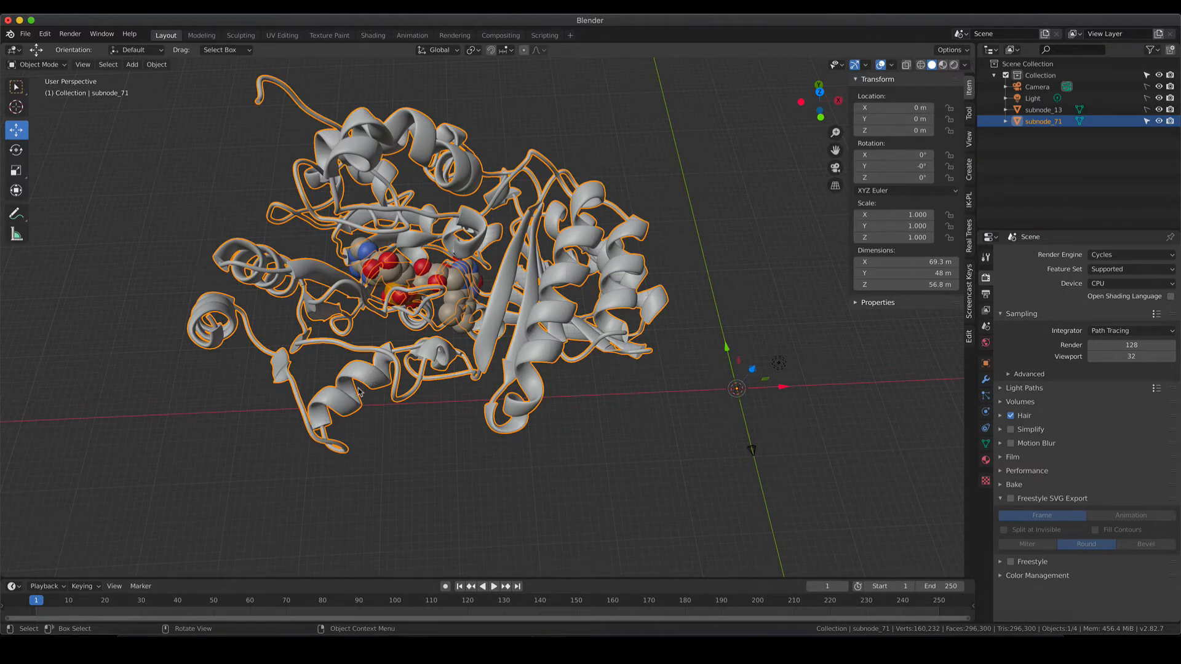
Rename the joined ribbon object subnode_71 as Protein.
triple_click(1044, 121)
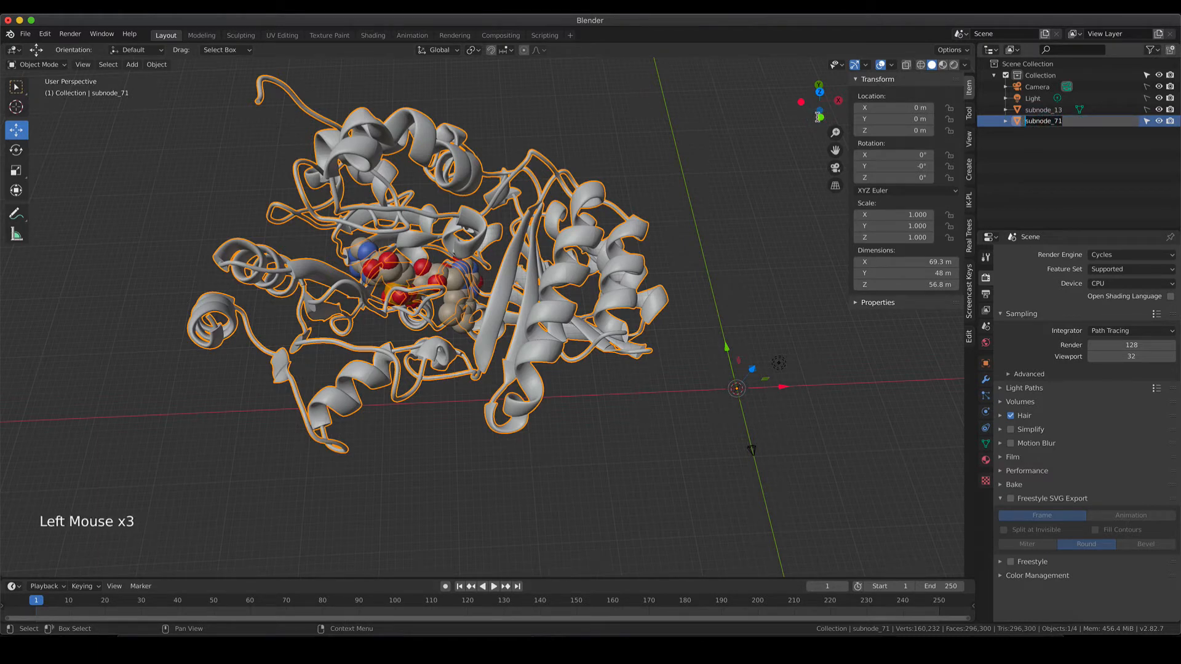
type("Pro")
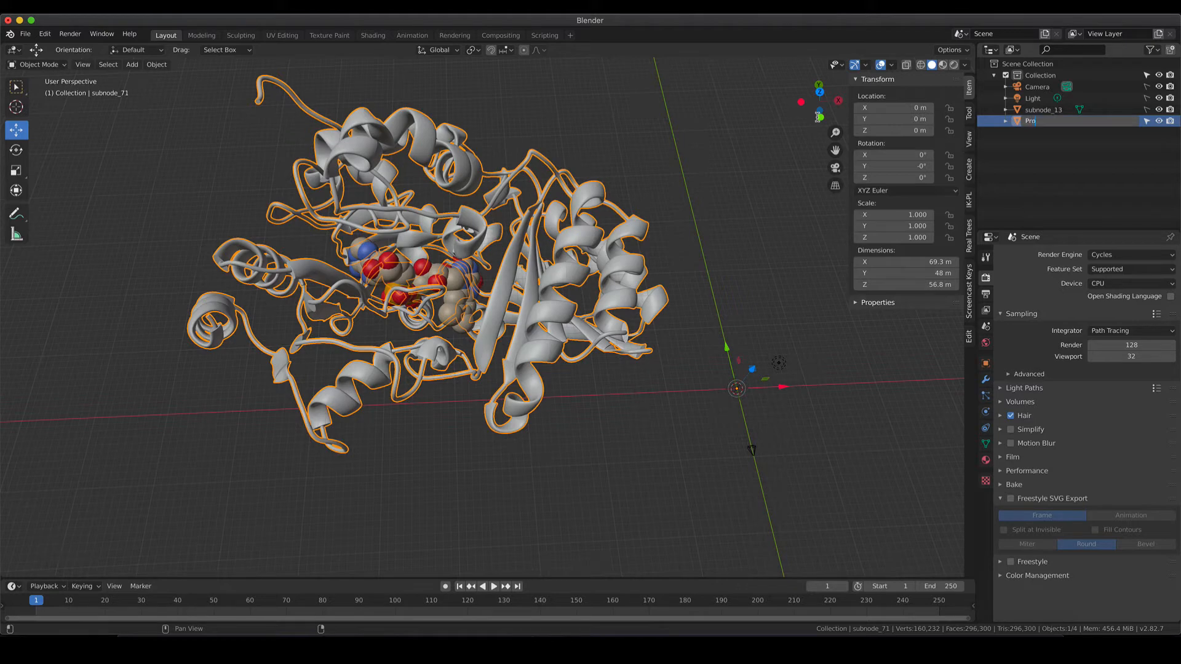
type("tein")
key("Return")
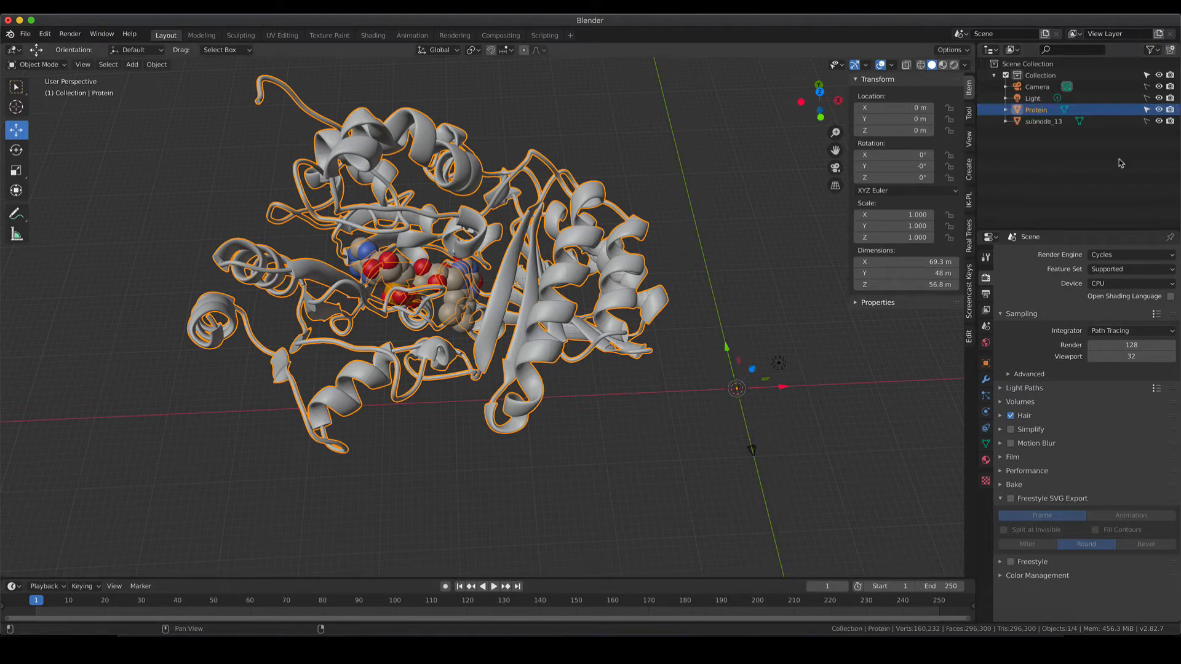
Rename the joined ligand object subnode_13 as cofactor.
left_click(1043, 122)
double_click(1043, 122)
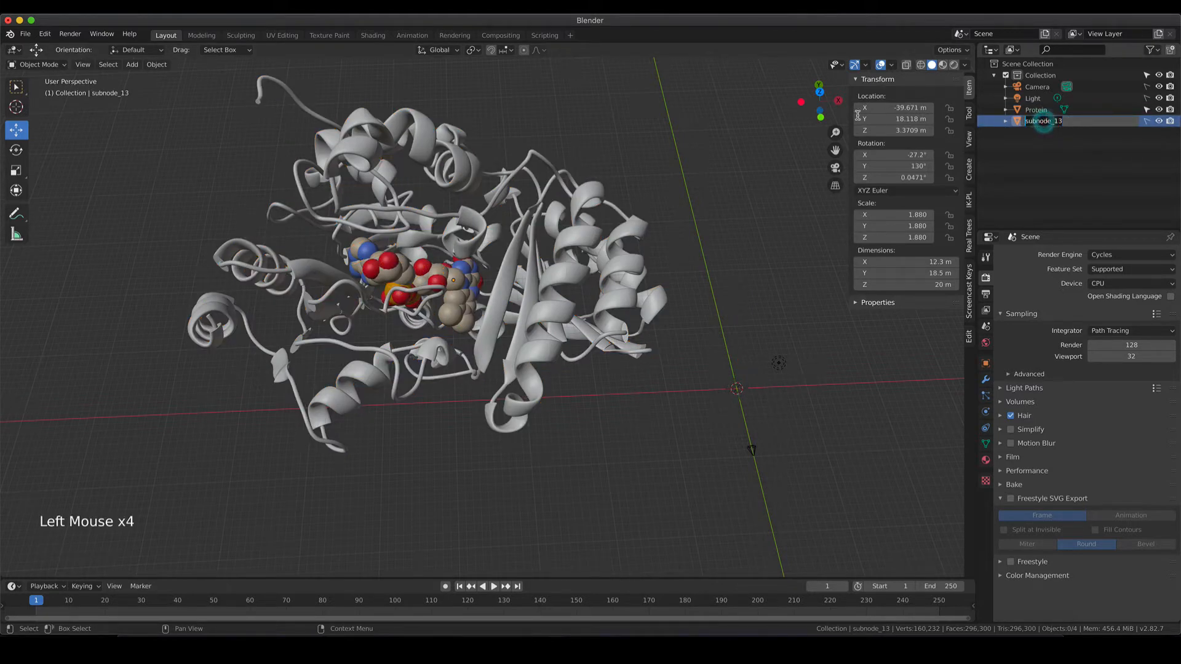
type("cofa")
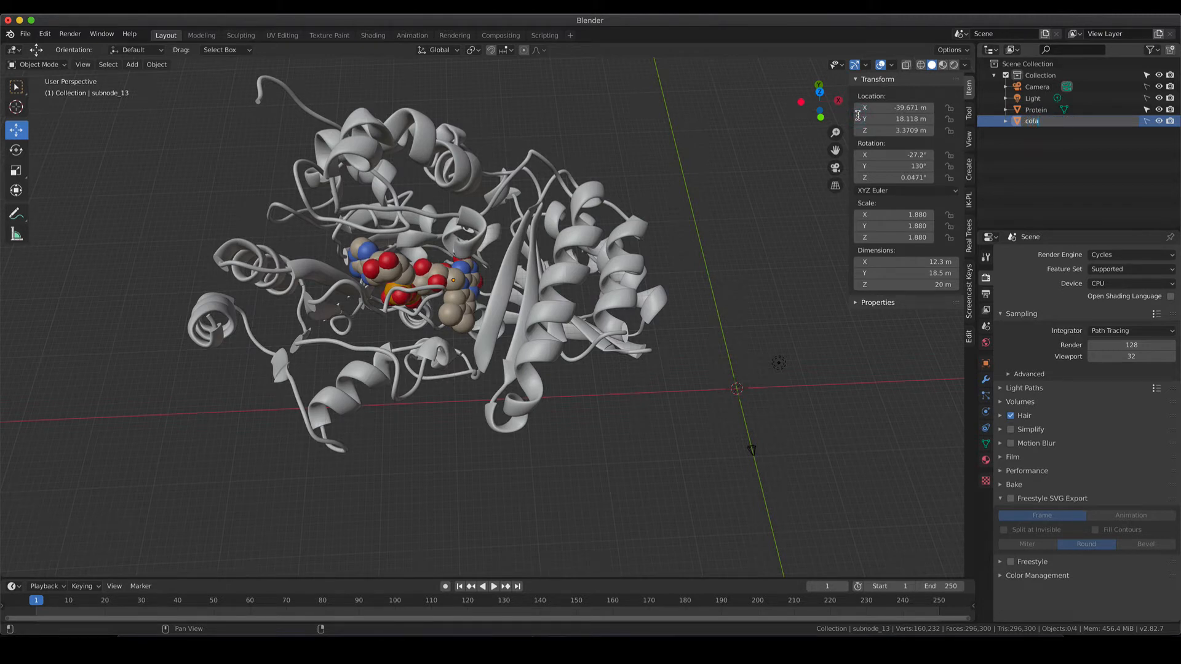
key("BackSpace")
key("BackSpace")
key("BackSpace")
key("BackSpace")
key("BackSpace")
key("BackSpace")
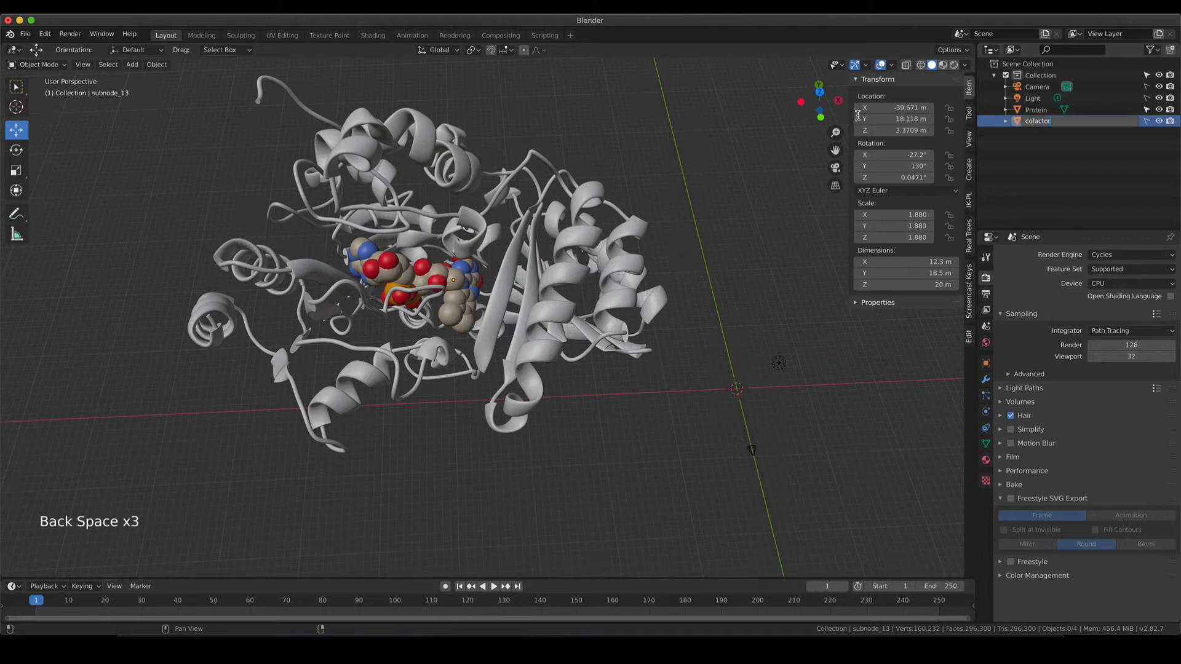
key("Return")
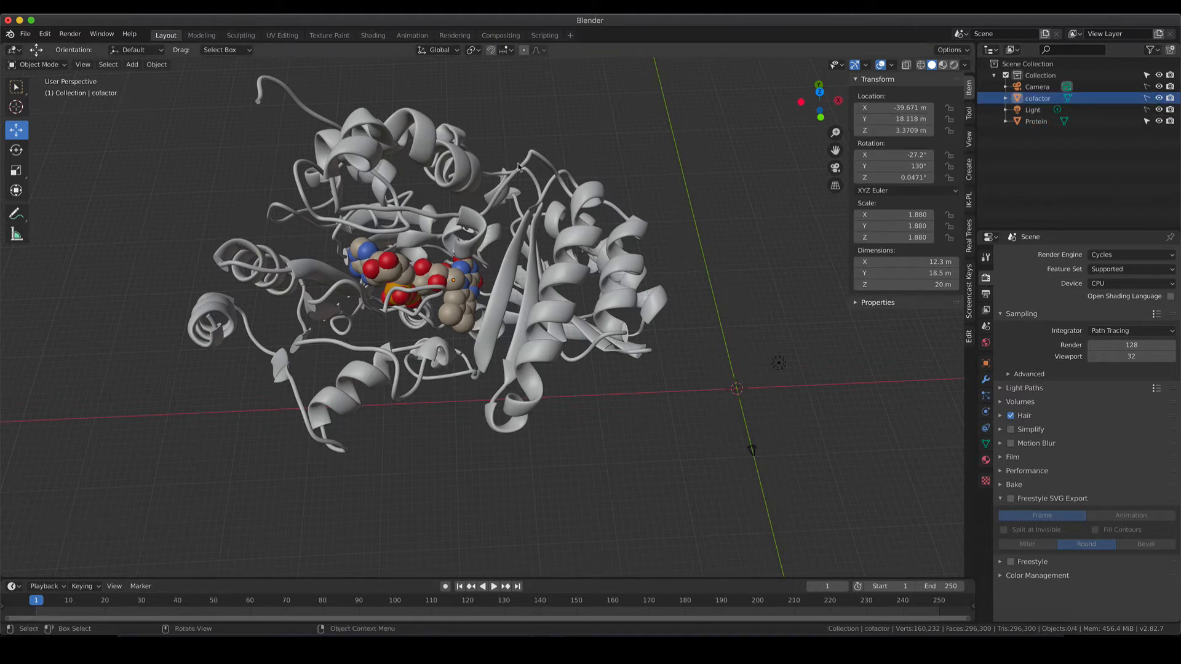
Make the cofactor selectable again and select it together with the Protein object.
left_click(378, 271)
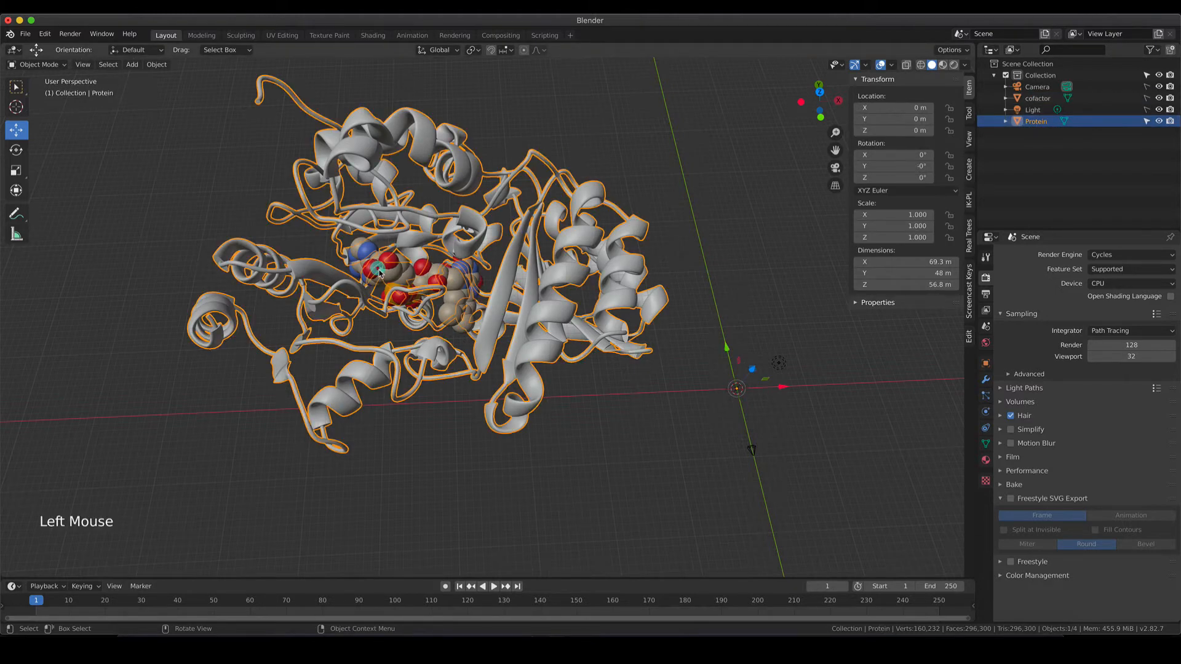
left_click(1146, 98)
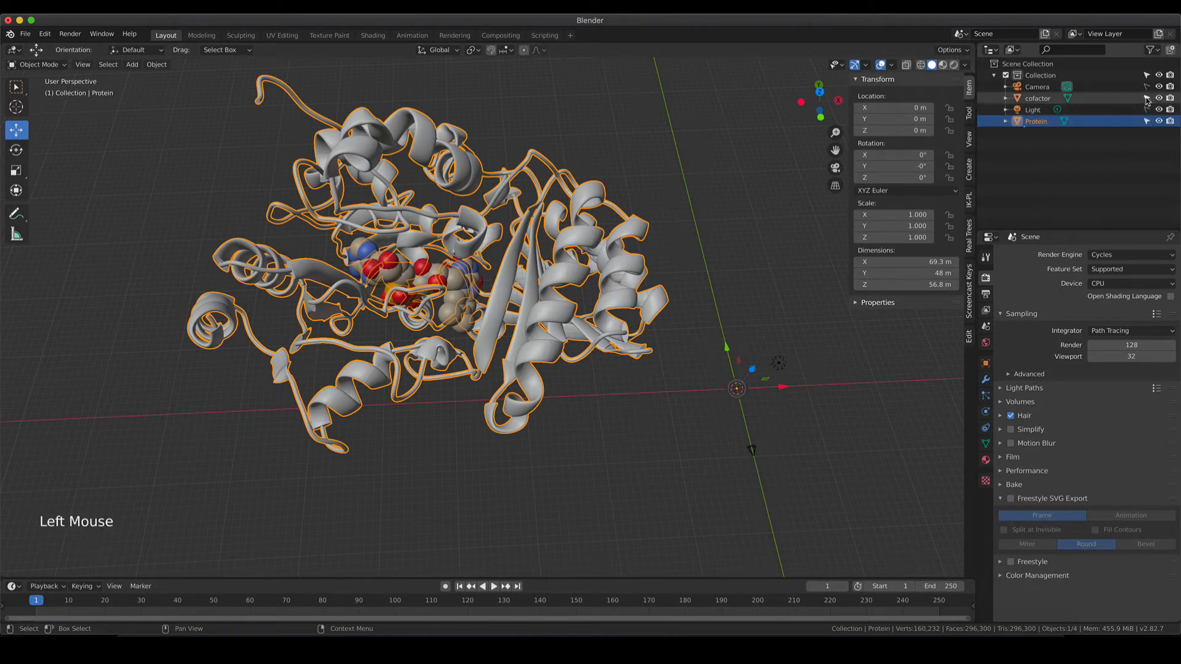
key("shift")
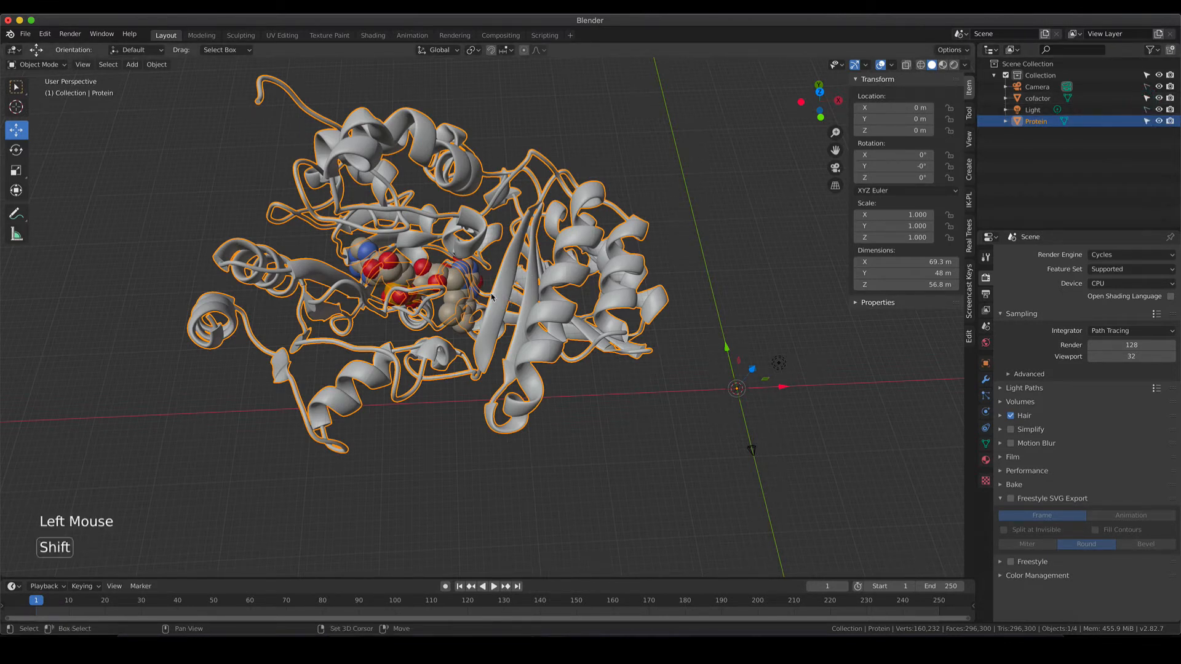
left_click(407, 278, "shift")
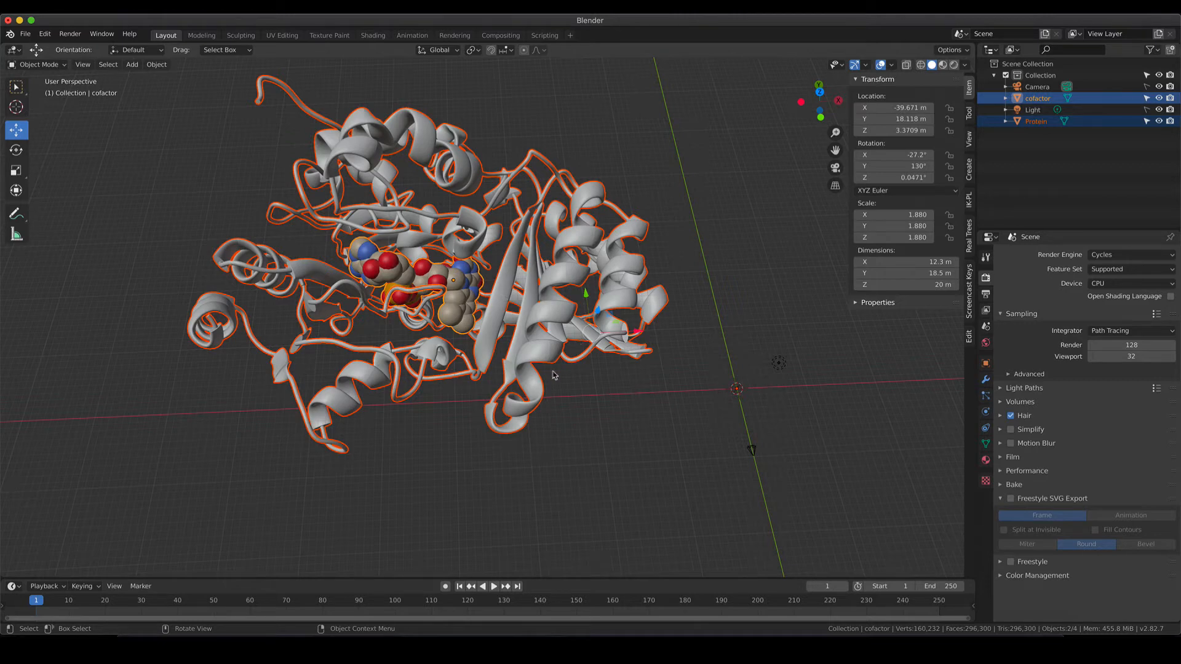
Set the origins of both the cofactor and the Protein to their geometry.
middle_click_drag(571, 377, 586, 303)
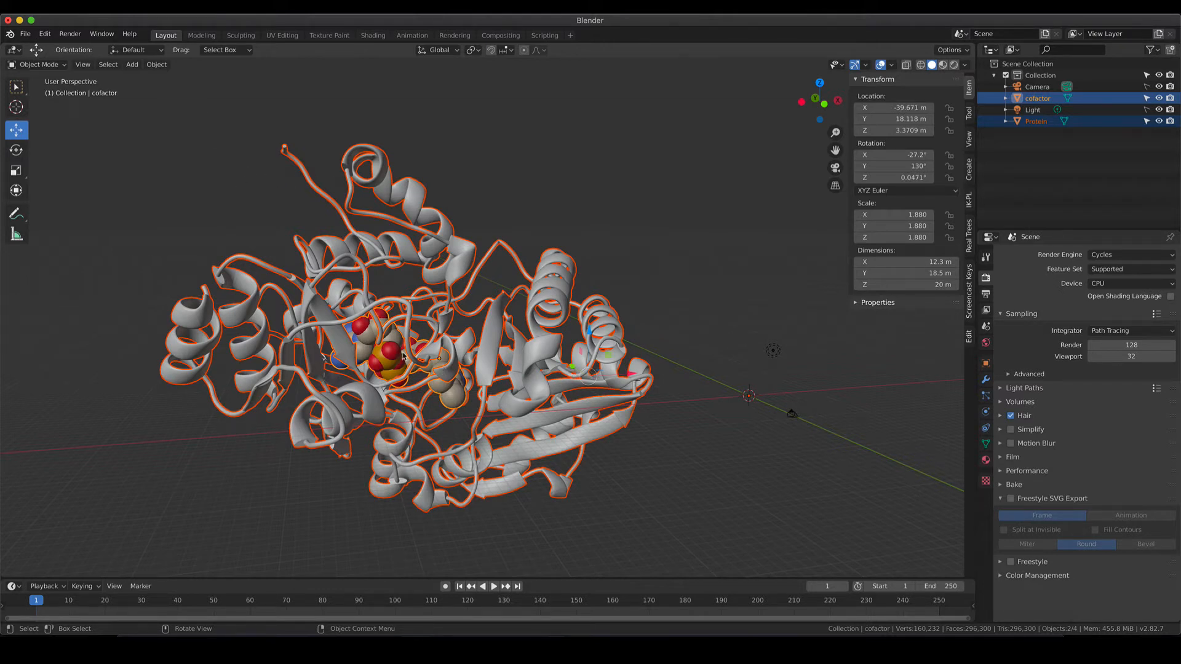
left_click(160, 66)
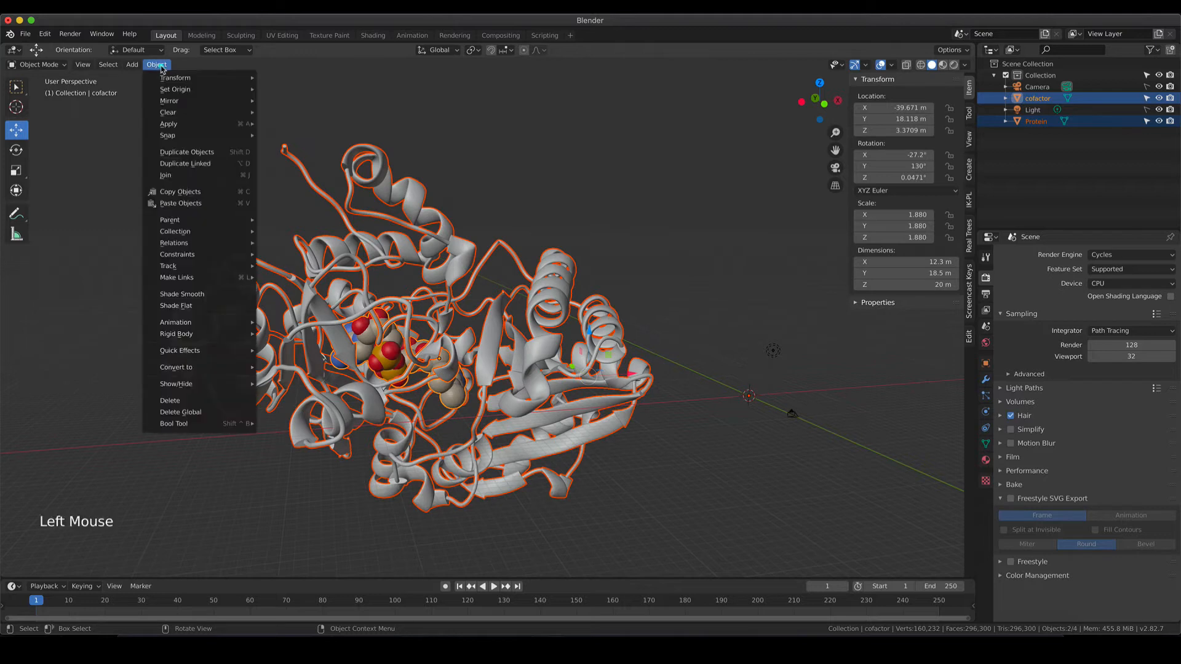
mouse_move(167, 90)
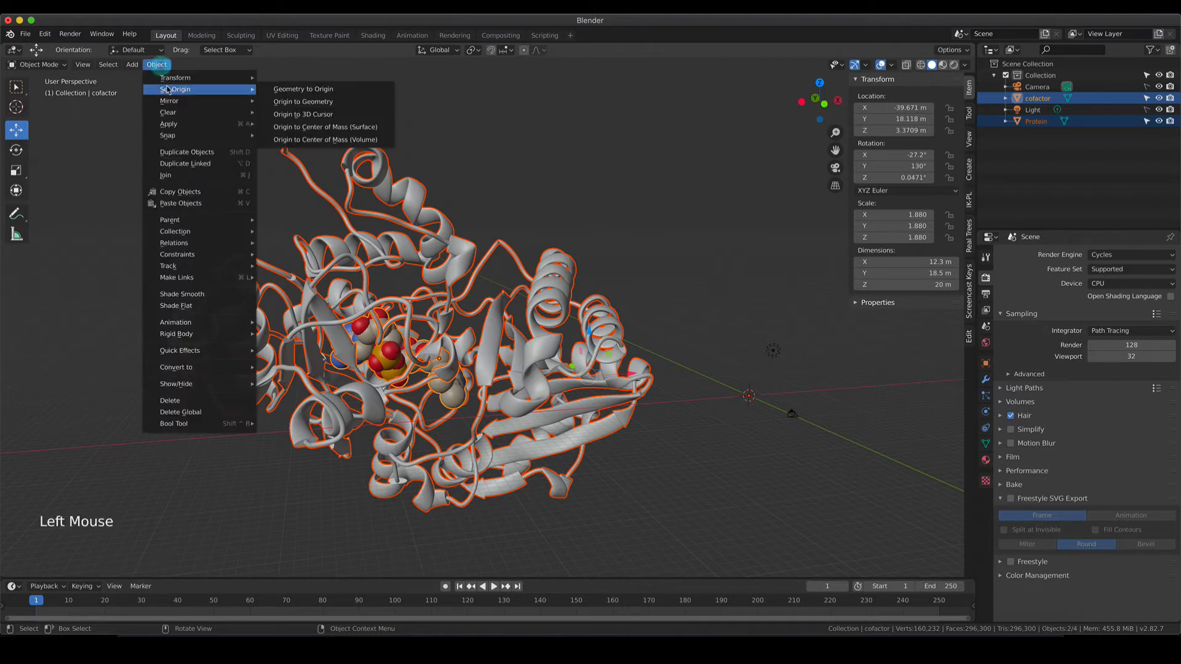
left_click(291, 104)
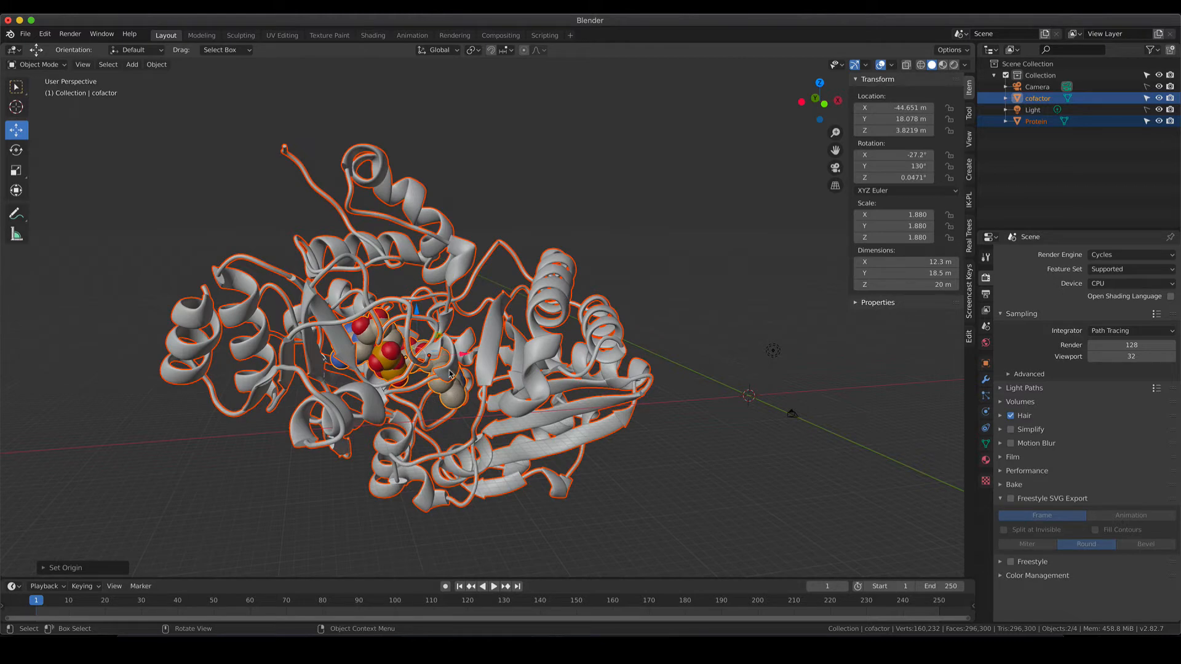
Scale the cofactor and Protein down together until the cofactor's scale is about 0.528.
middle_click_drag(455, 374, 569, 357)
key("s")
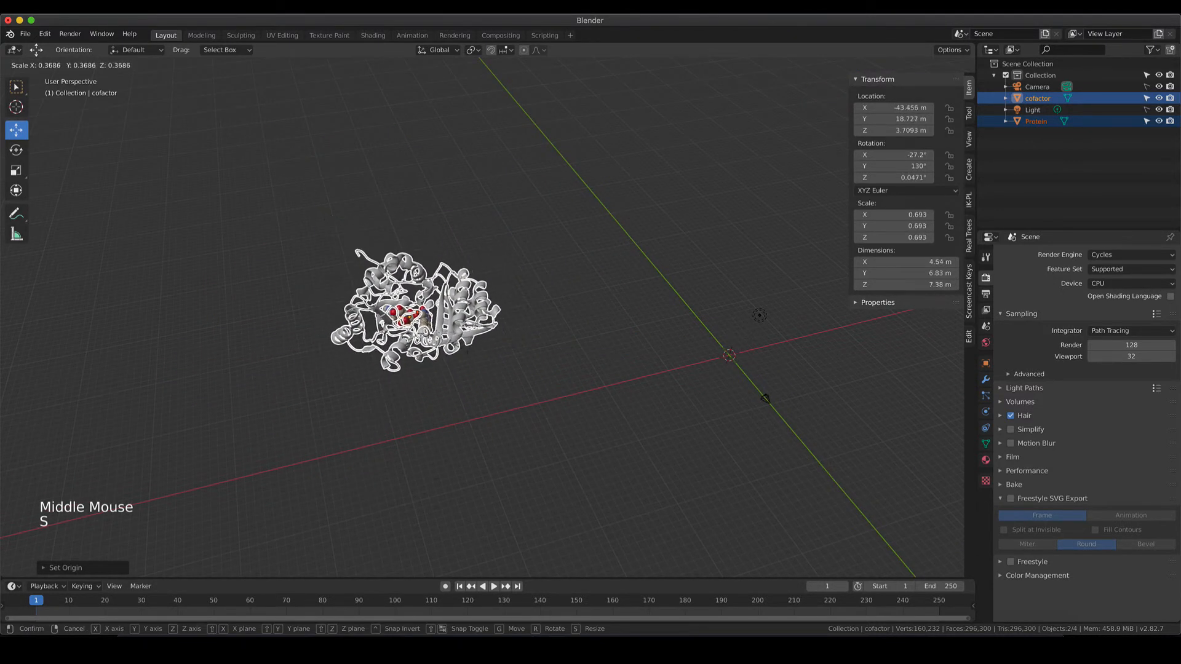
left_click(446, 350)
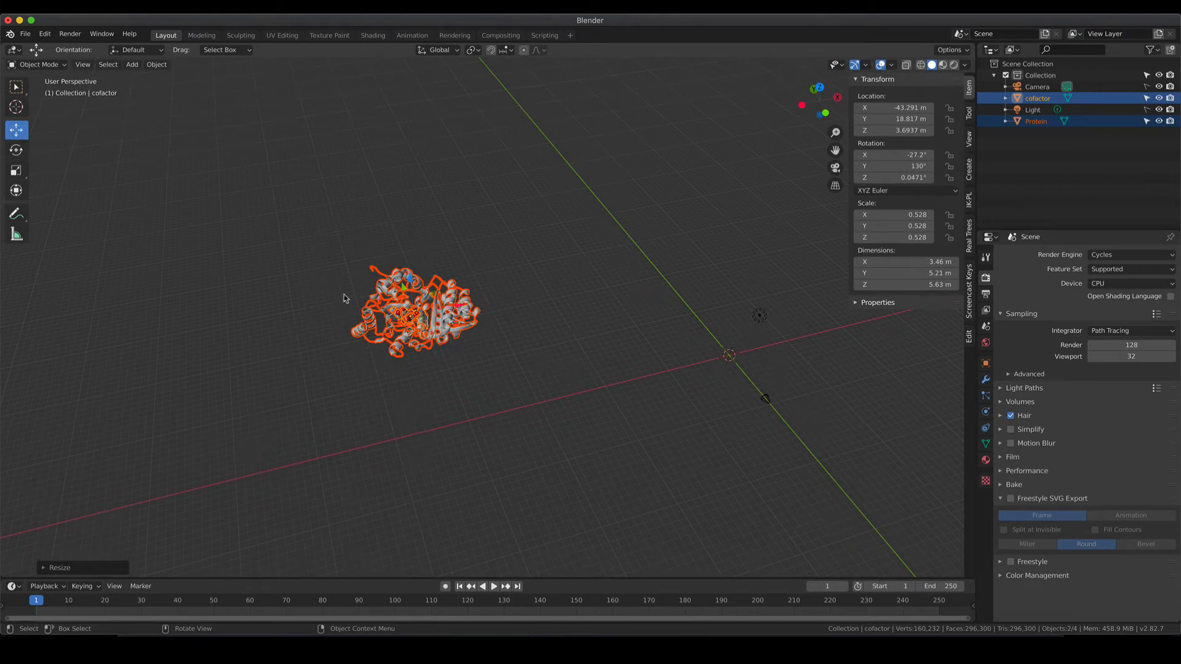
Move both objects along X and Y near the world origin, then scale them down to a cofactor scale of about 0.262.
left_click_drag(455, 309, 739, 292)
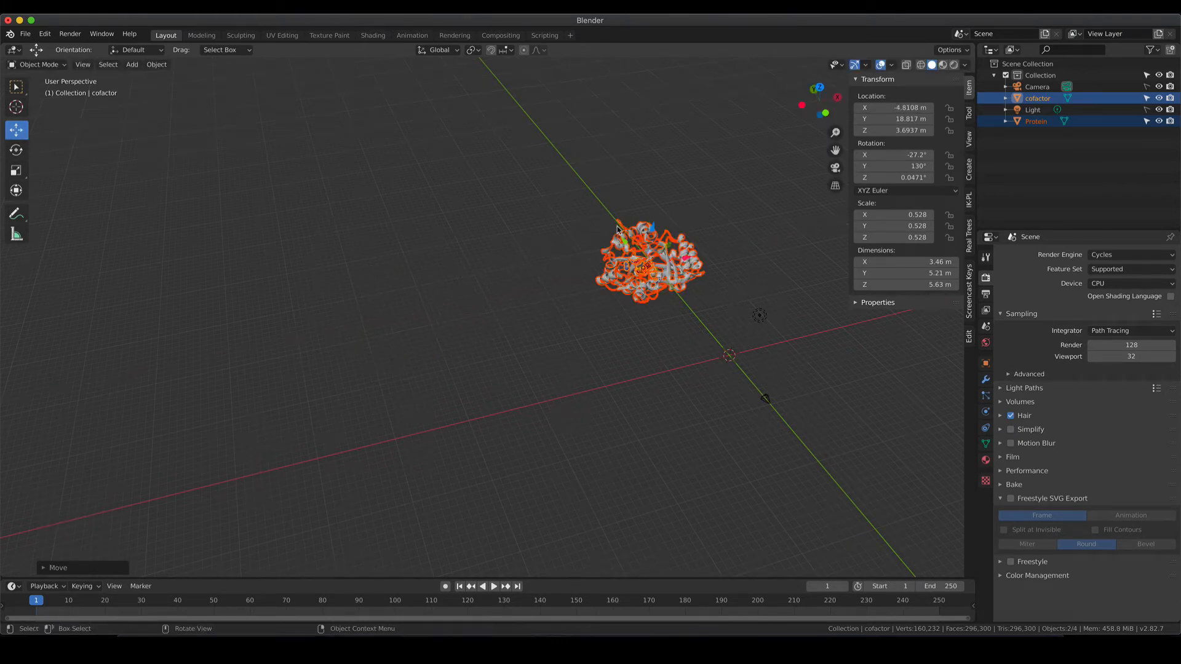
left_click(630, 251)
left_click_drag(631, 251, 816, 356)
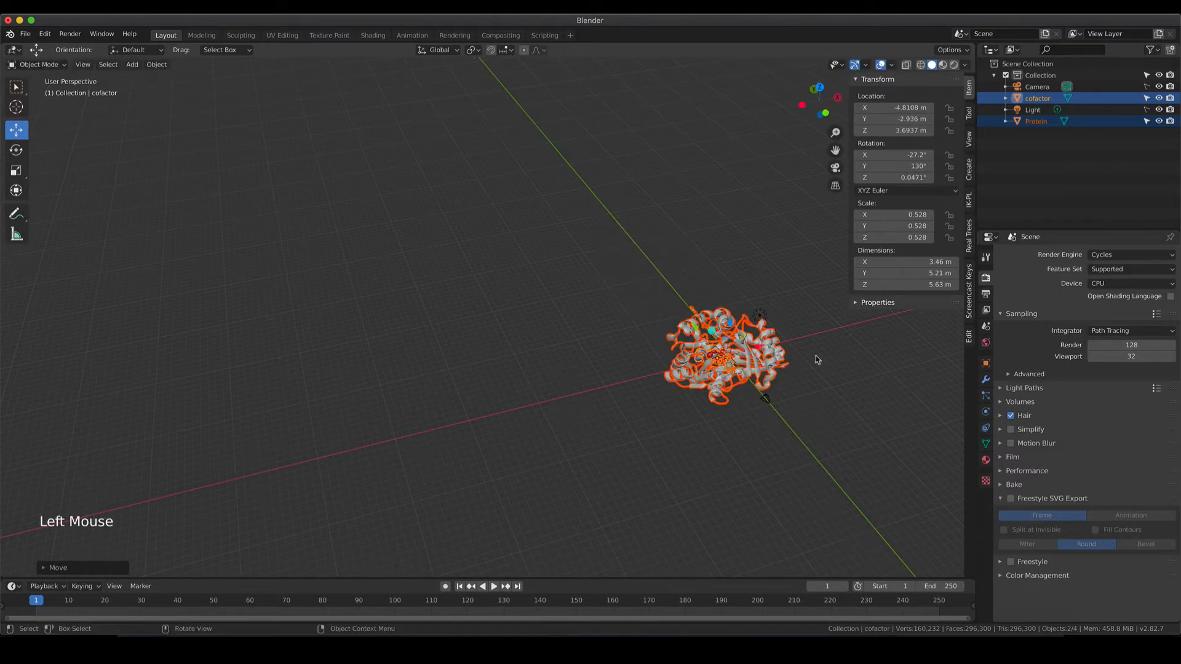
key("s")
left_click(763, 360)
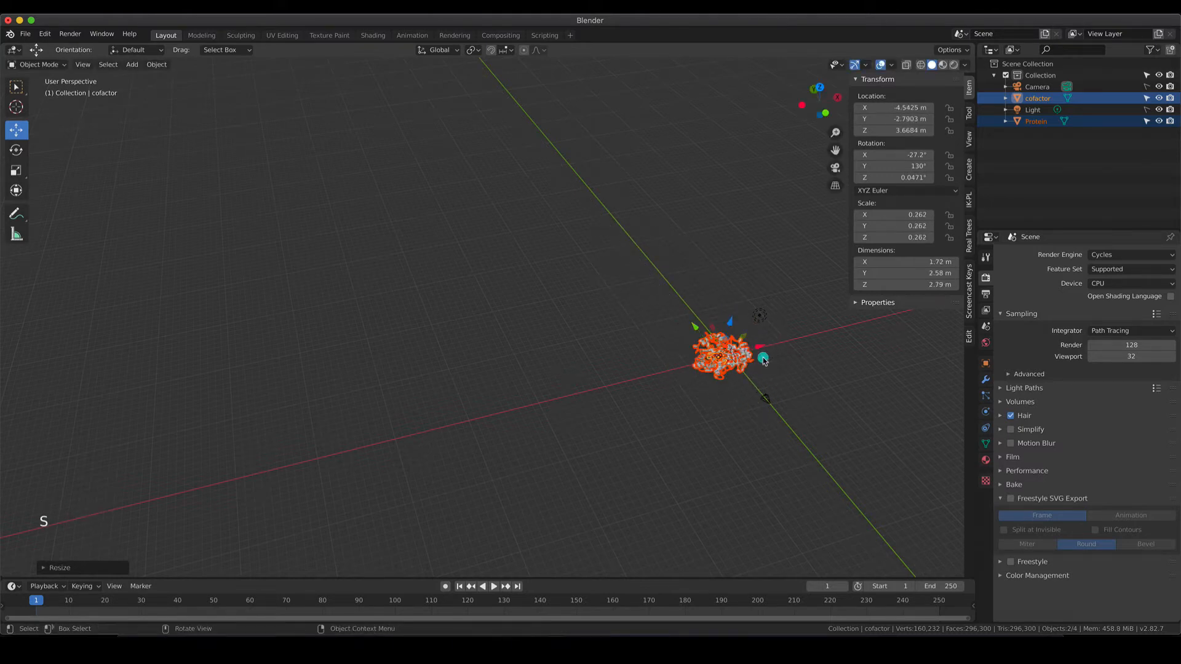
In camera view, move both objects into the frame at about X -0.53 m, Z 0.62 m, and scale them down further.
key("KP_0")
scroll(507, 230, "down", 6)
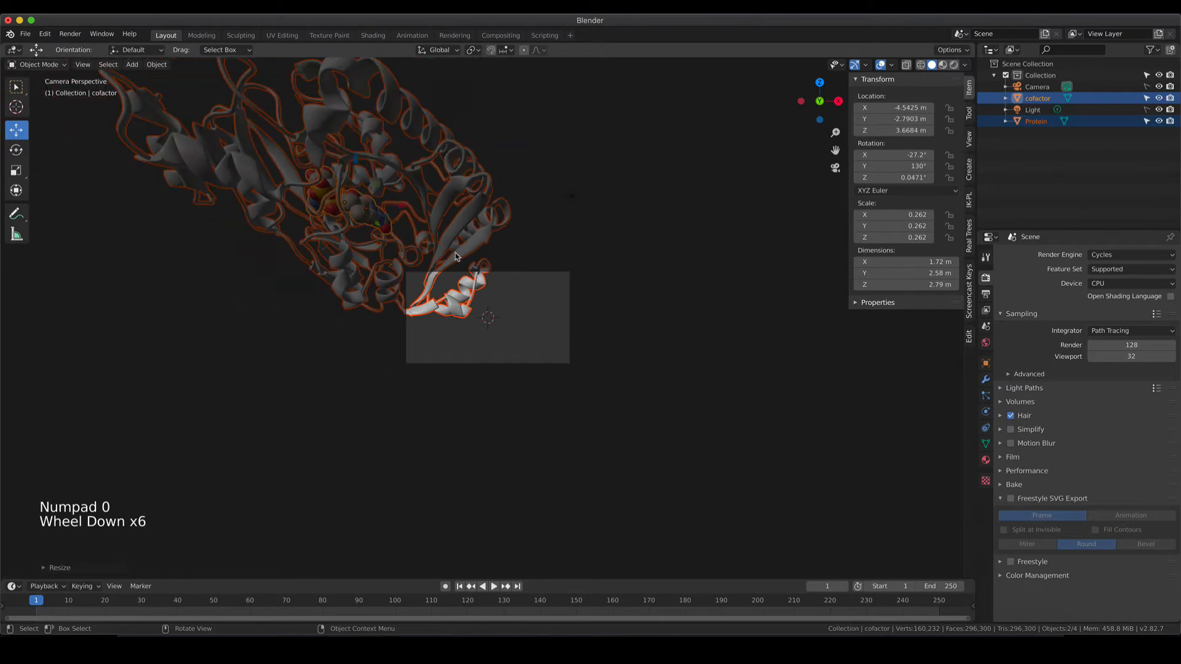
left_click_drag(368, 163, 416, 302)
left_click_drag(371, 255, 455, 295)
key("s")
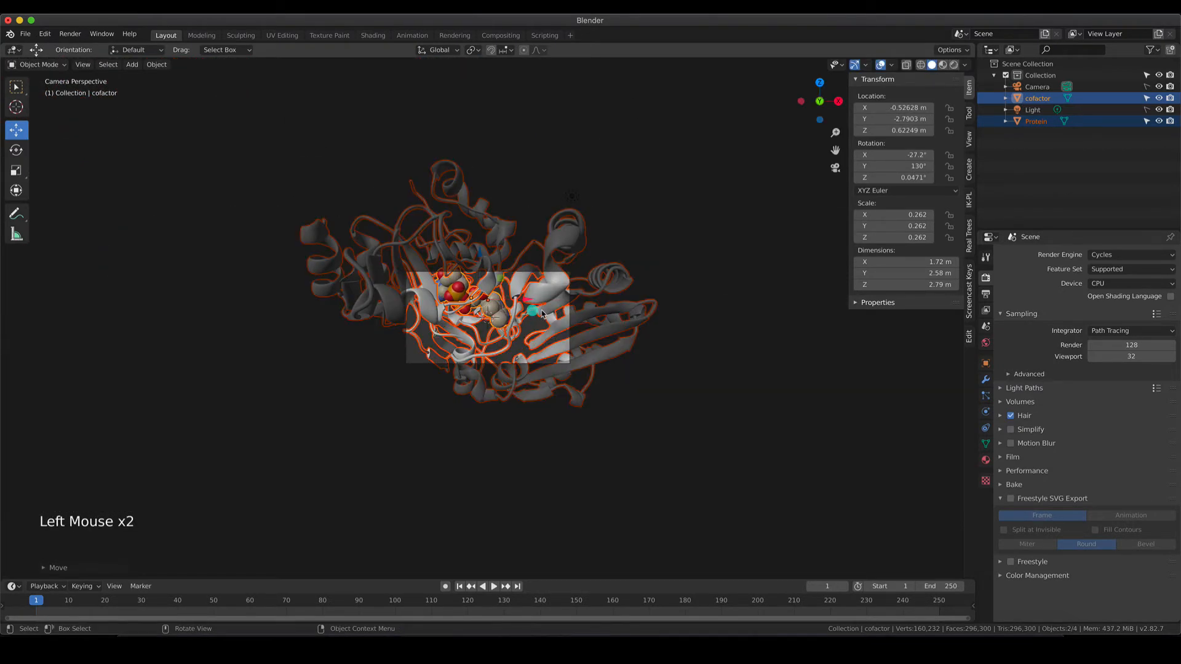
left_click(500, 309)
Fit both objects inside the camera frame with a cofactor scale of about 0.080 and a Z location of about -0.09 m.
left_click_drag(480, 253, 481, 287)
key("s")
left_click(481, 283)
scroll(531, 323, "up", 8)
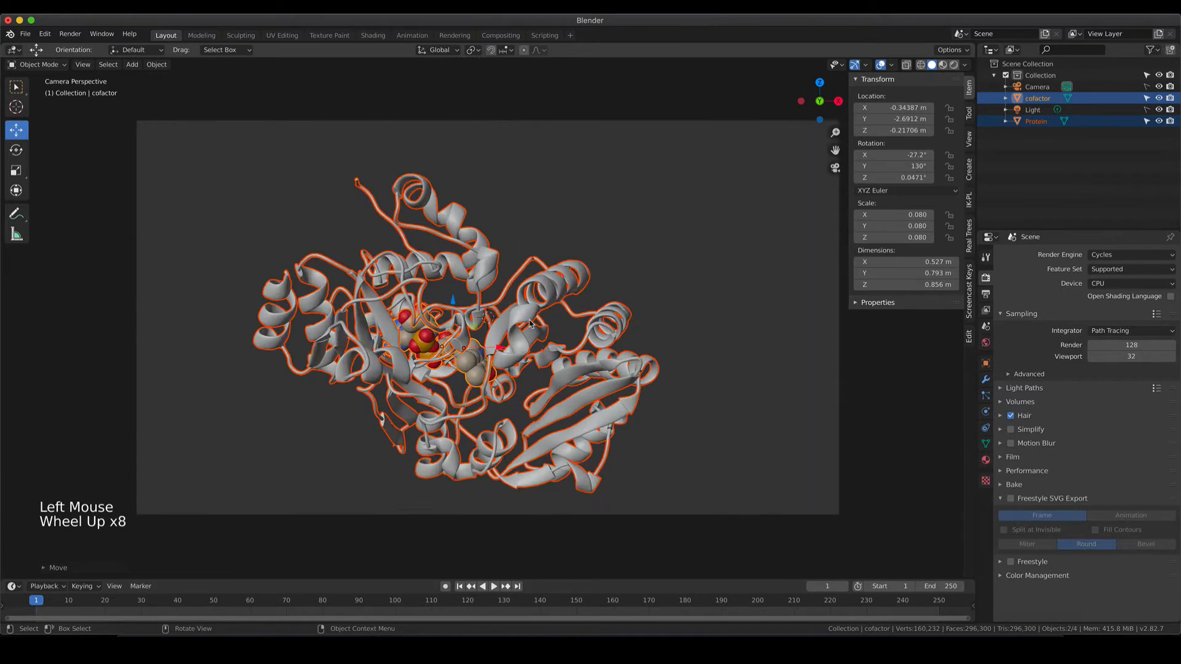
scroll(531, 323, "up", 1)
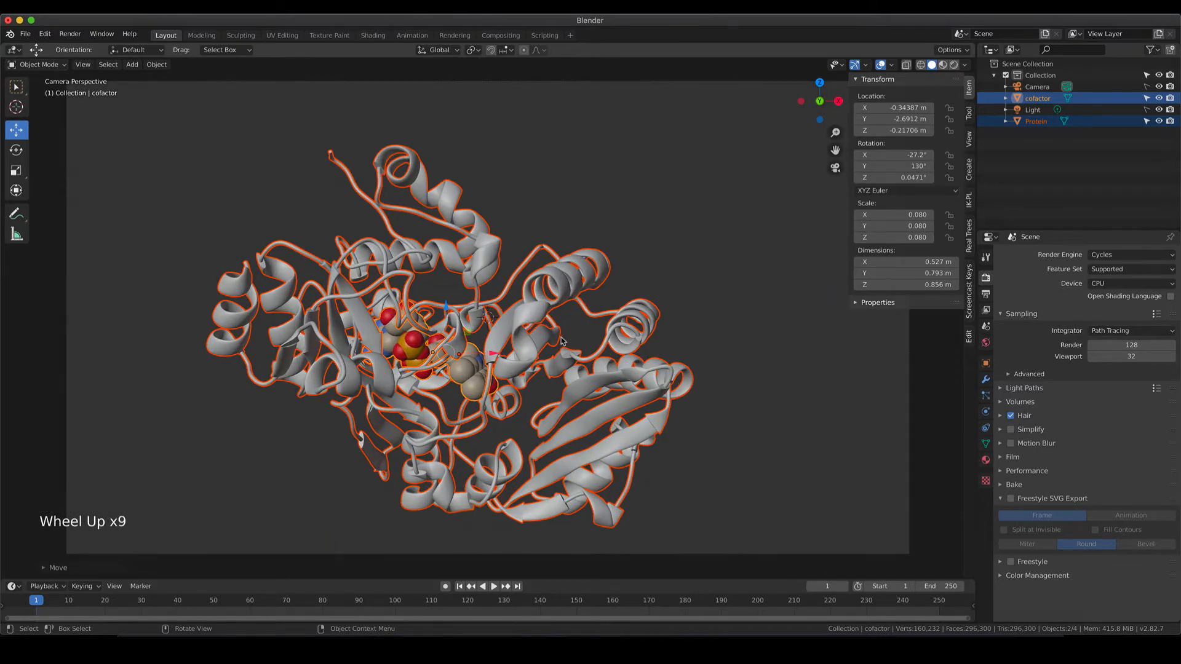
scroll(568, 343, "down", 3)
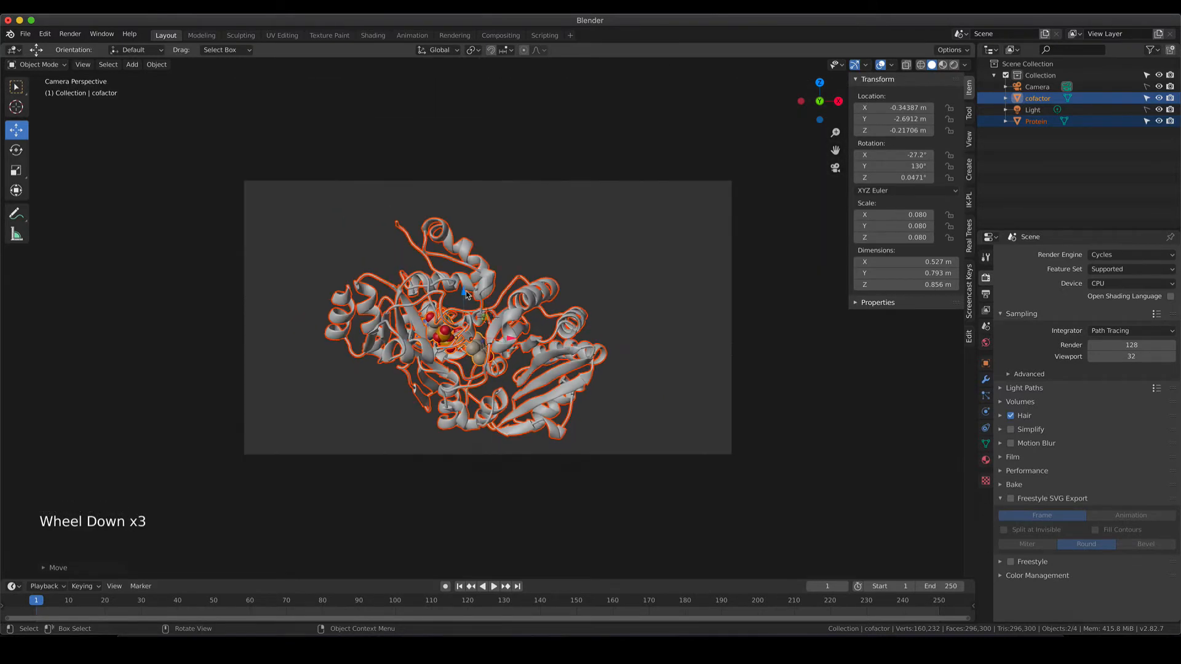
left_click_drag(464, 294, 465, 280)
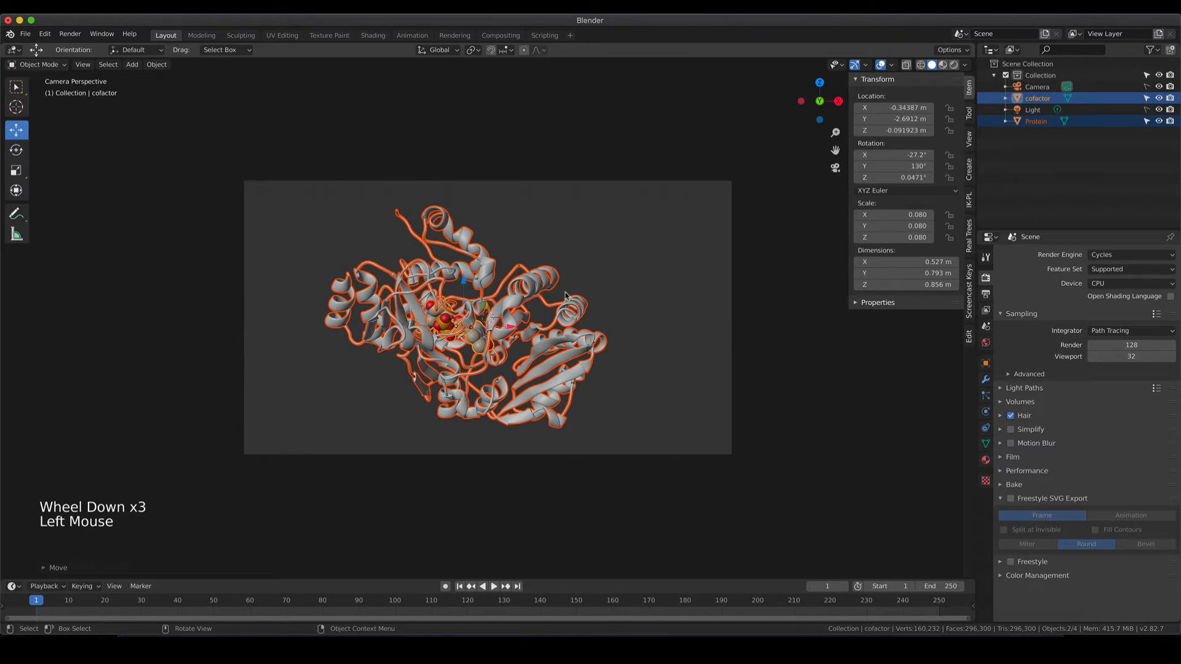
Preview the deselected model in Rendered shading through the camera, then return the viewport to Solid shading.
key("z")
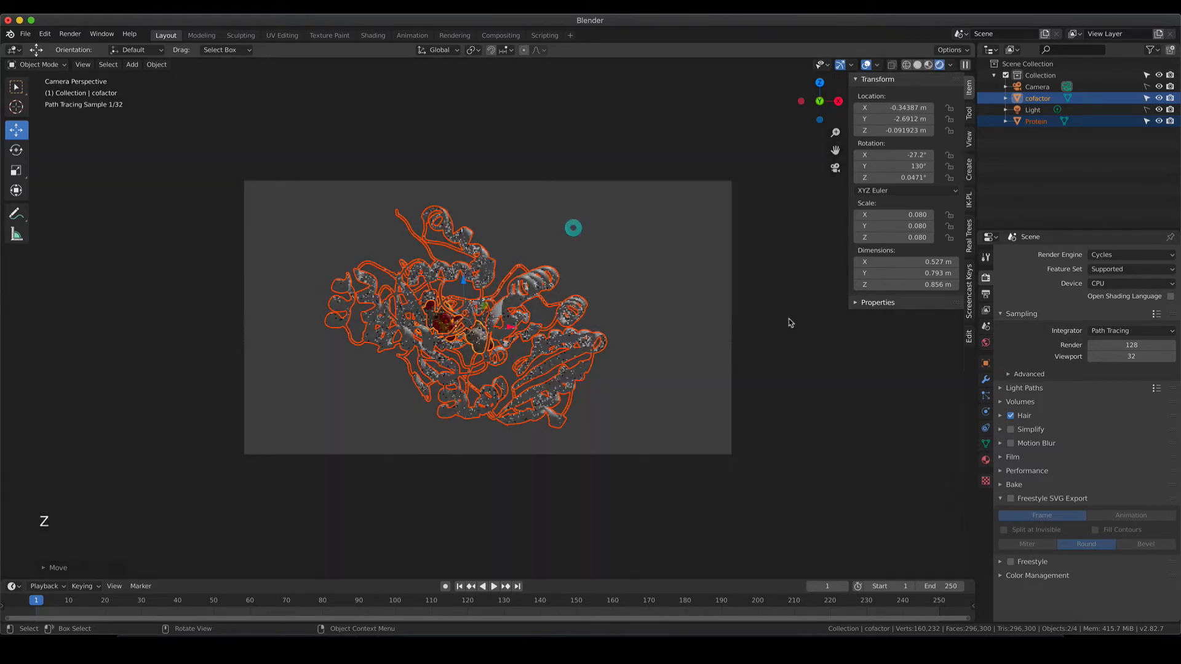
left_click(786, 321)
scroll(596, 458, "up", 4)
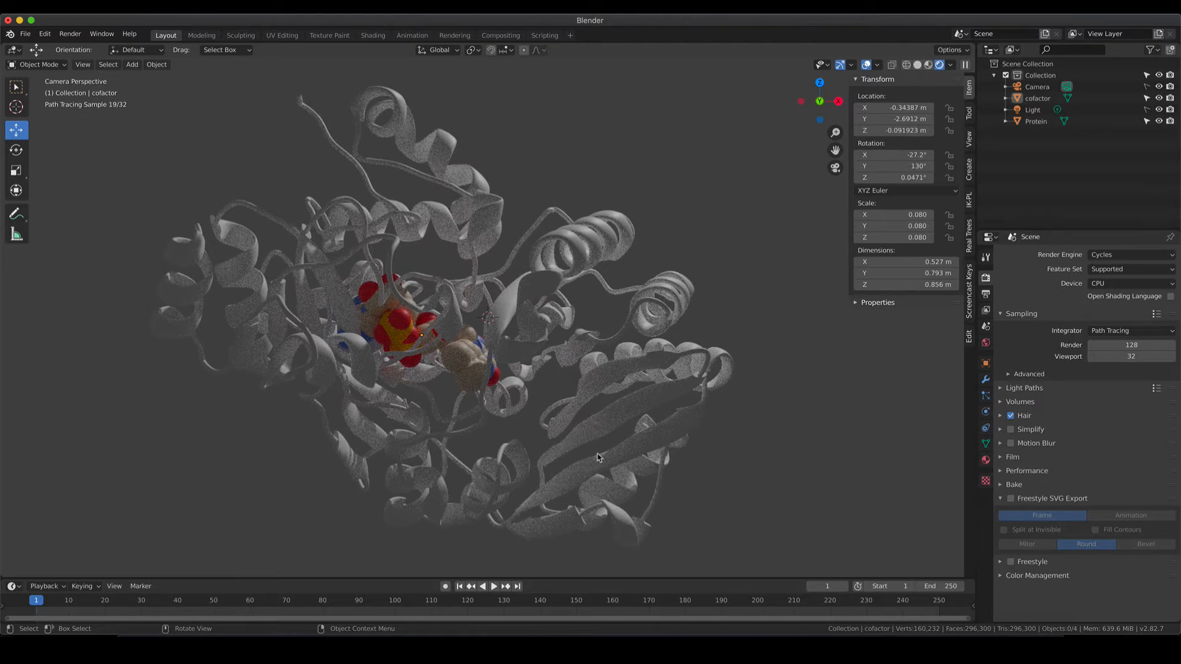
scroll(597, 453, "down", 3)
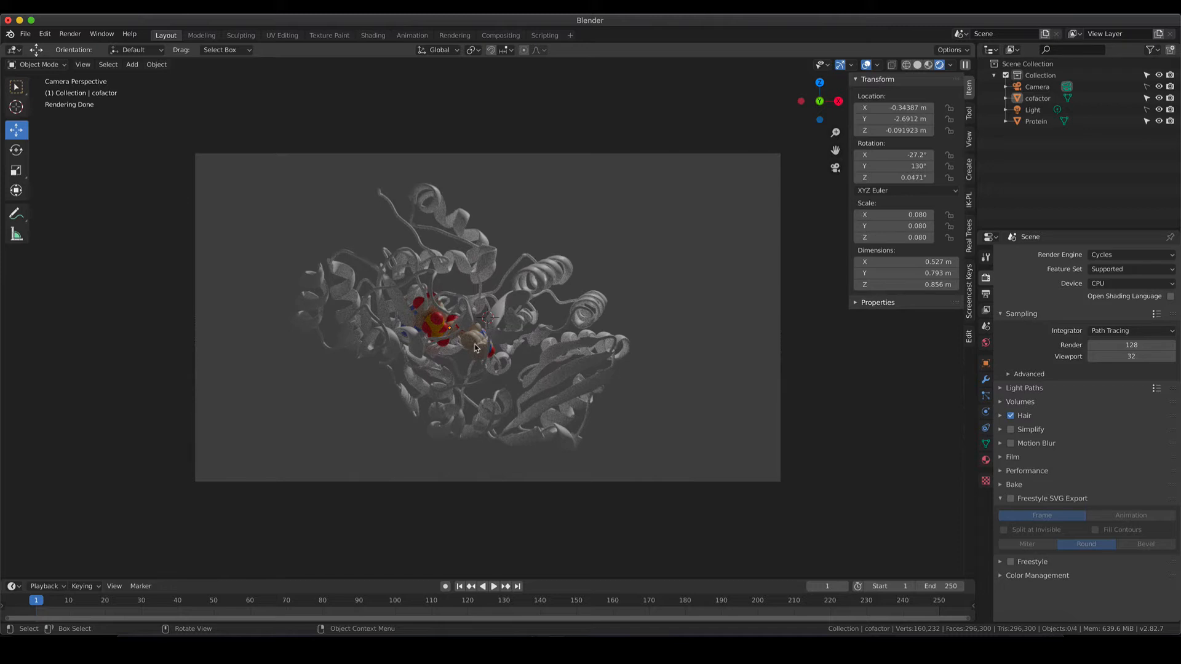
key("z")
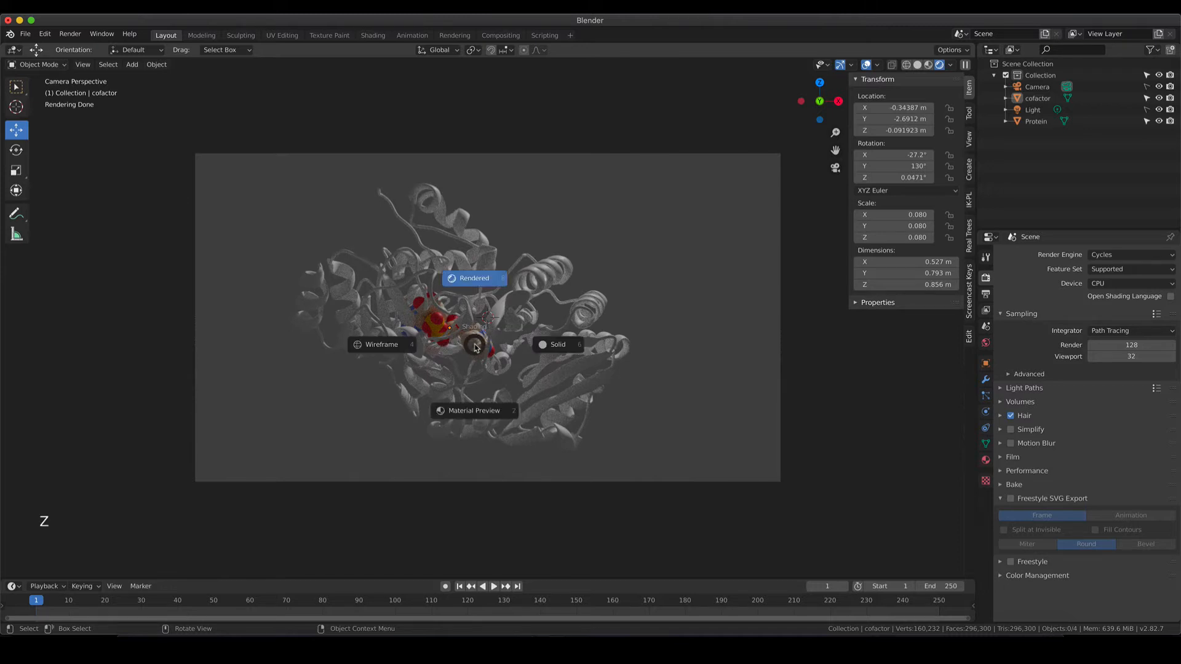
left_click(563, 348)
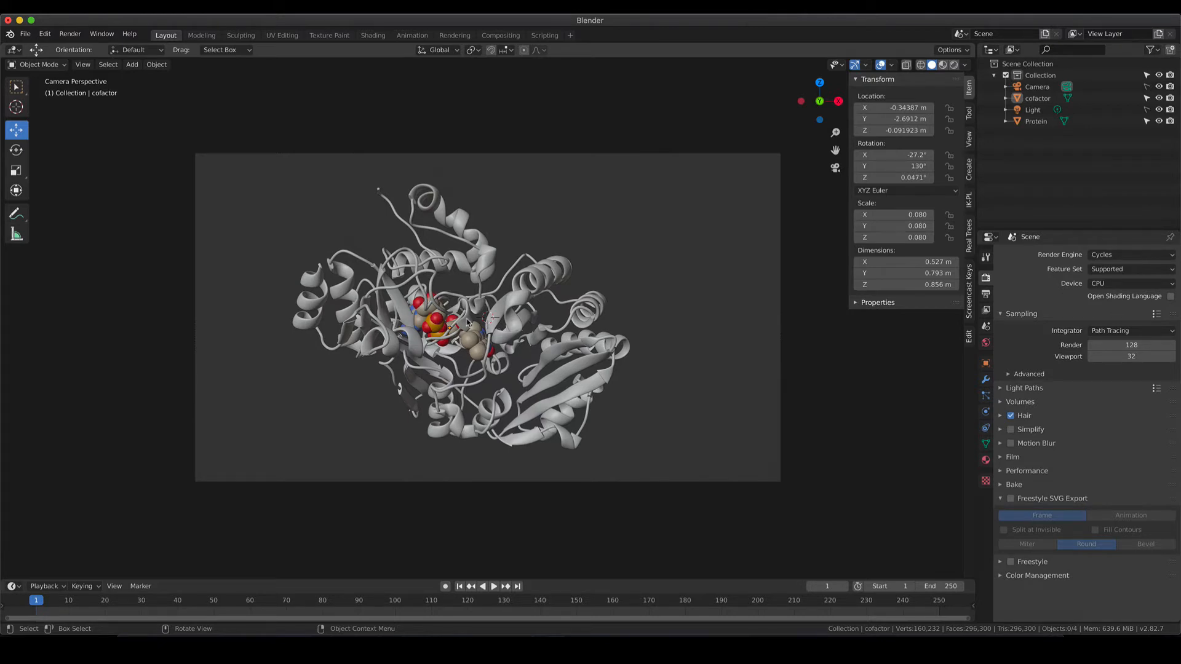
Switch to the Pexels page in the browser, examine the wood texture photo results, and return to Blender.
left_click(295, 649)
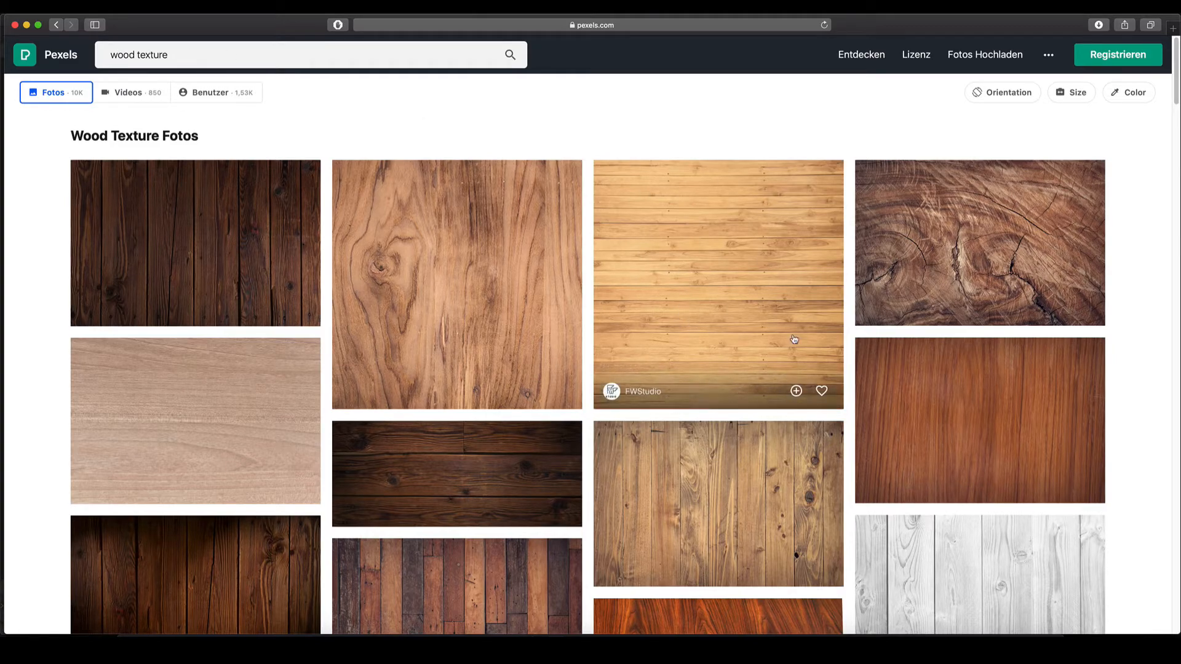
scroll(653, 497, "down", 5)
scroll(653, 497, "down", 2)
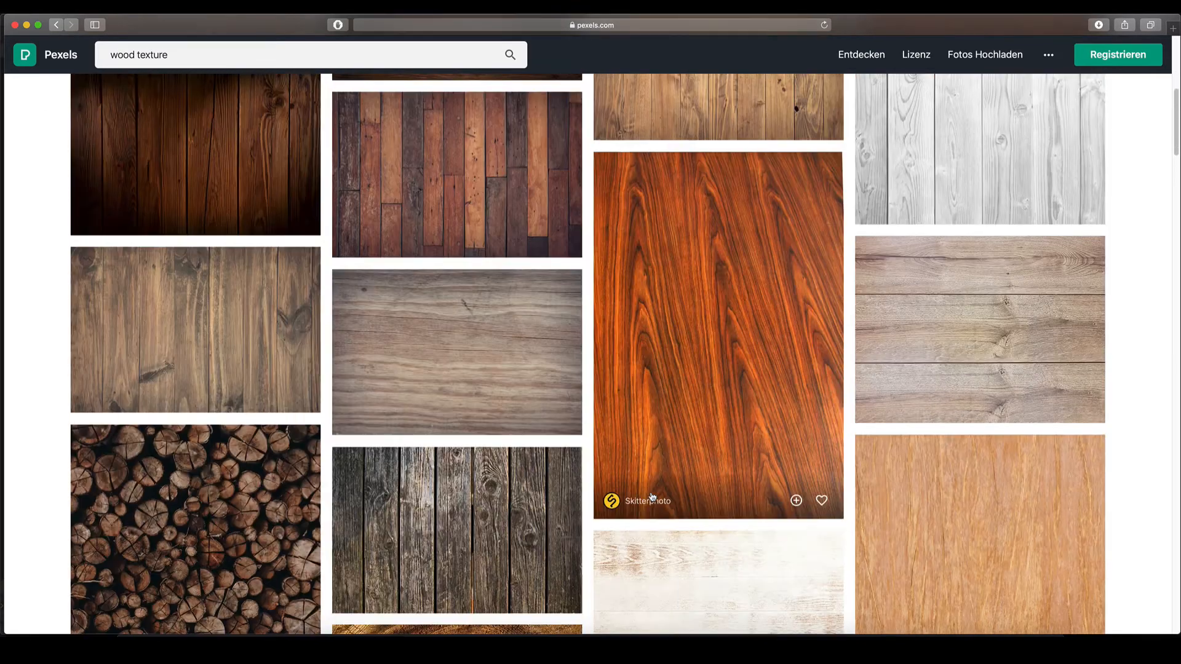
scroll(653, 497, "down", 4)
scroll(649, 492, "up", 11)
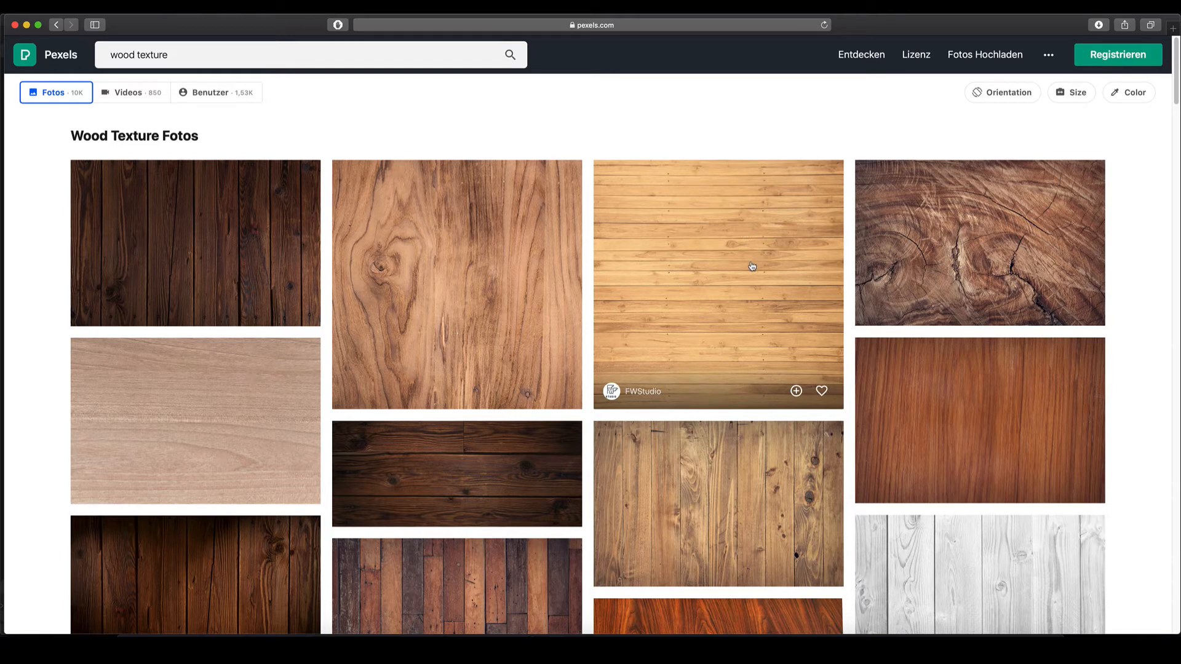
left_click(484, 632)
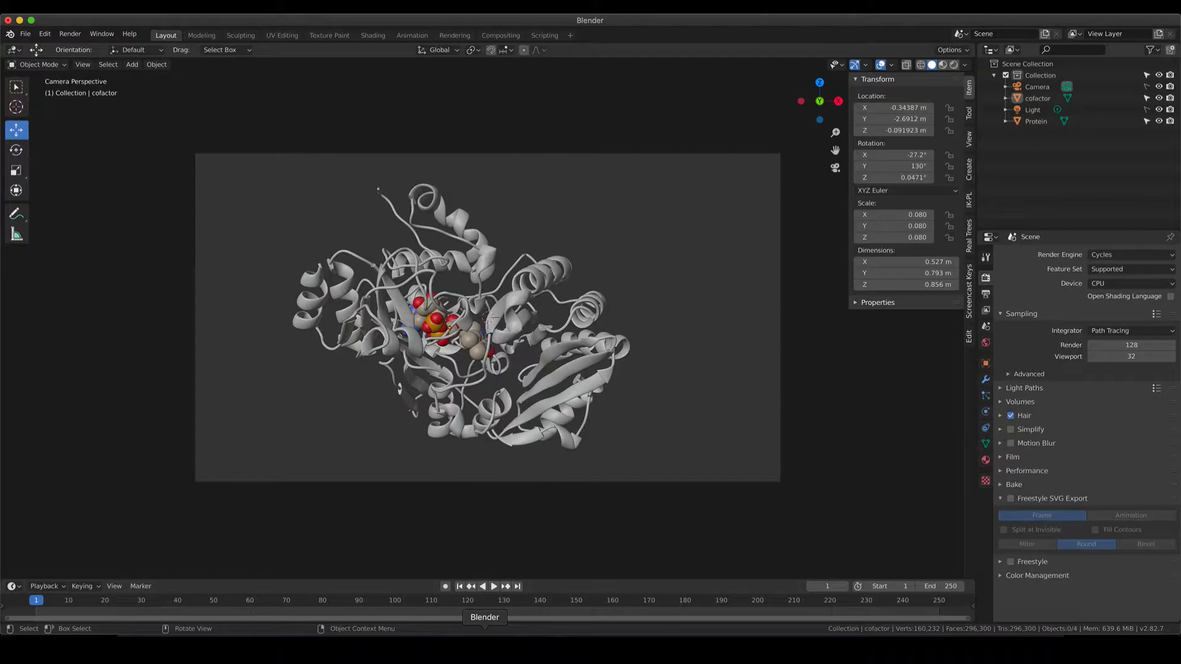
Search the add-on preferences for "imag" to check the Import Images as Planes add-on.
left_click(46, 34)
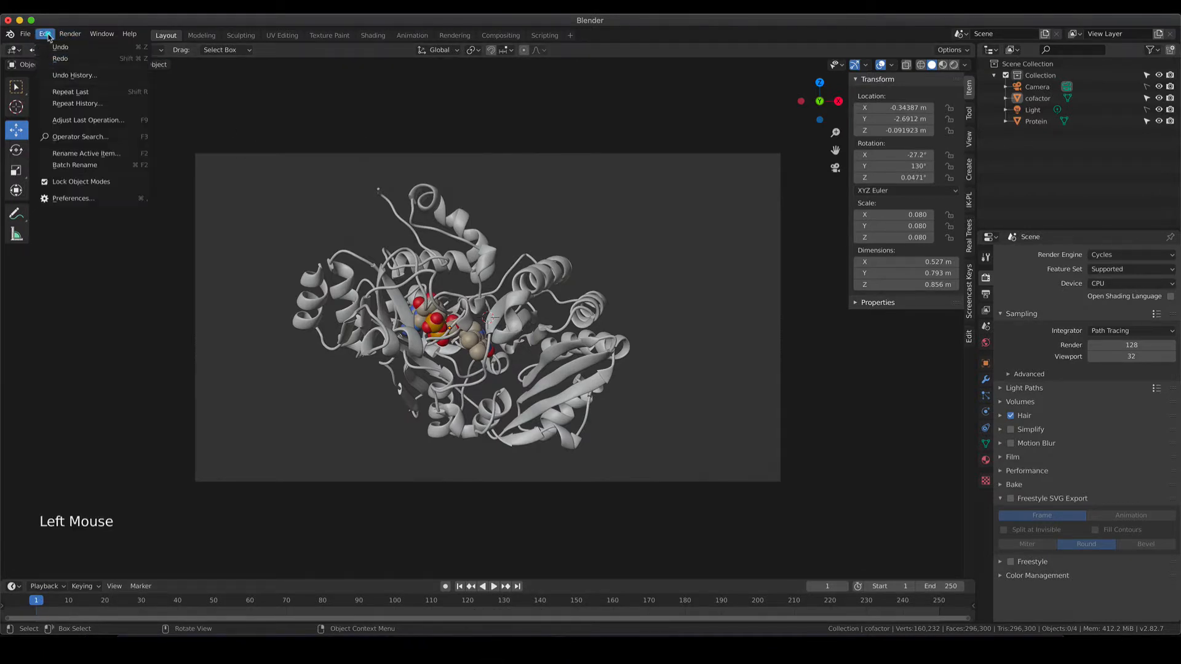
left_click(96, 200)
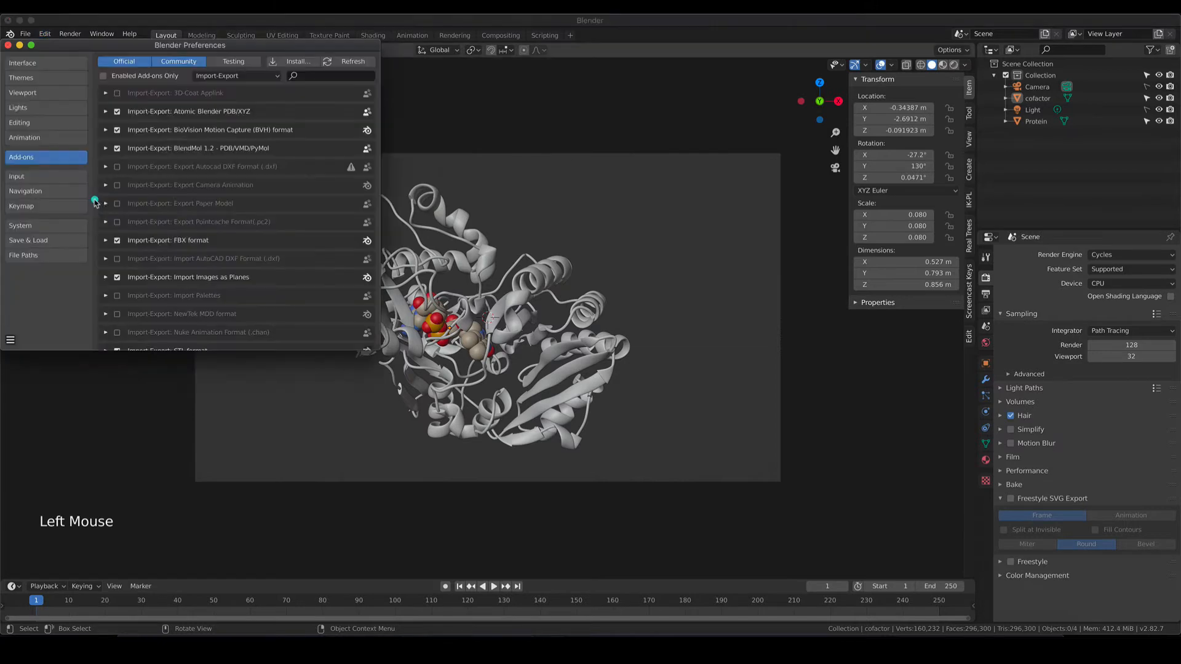
left_click(320, 77)
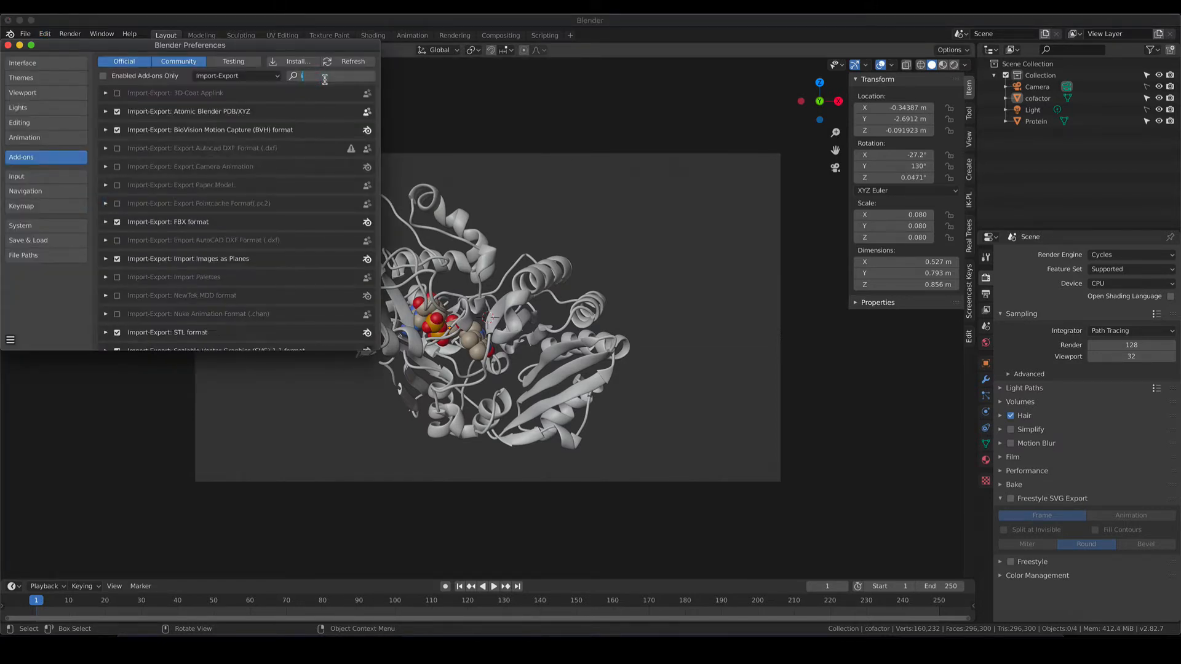
type("imag")
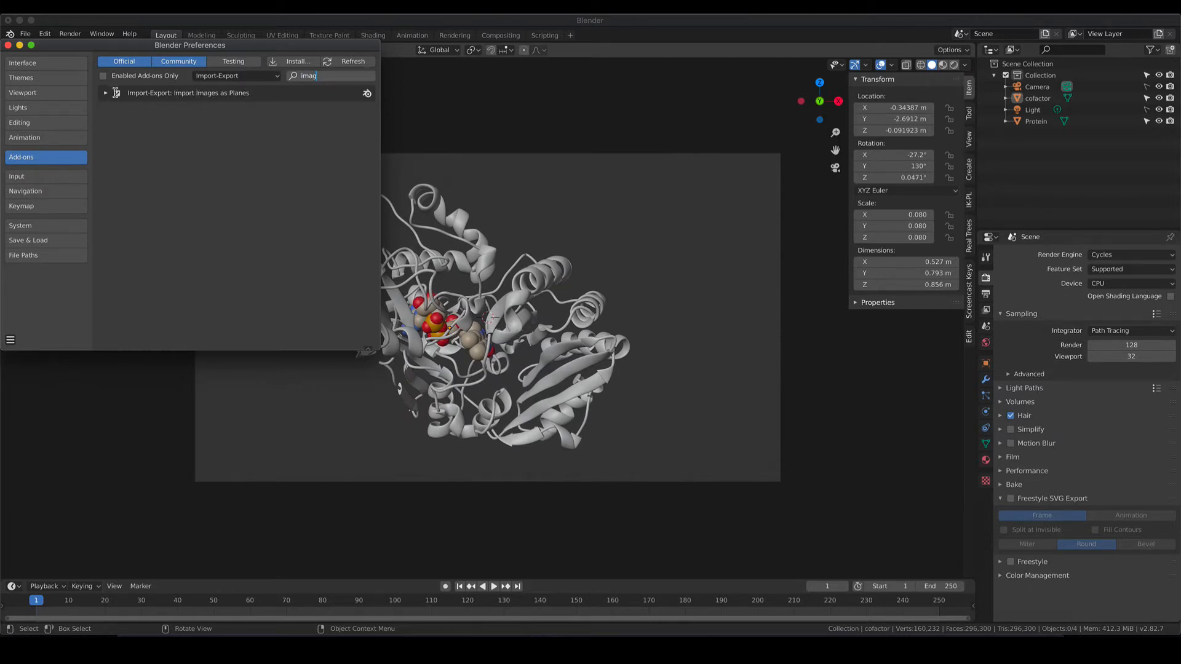
left_click(8, 45)
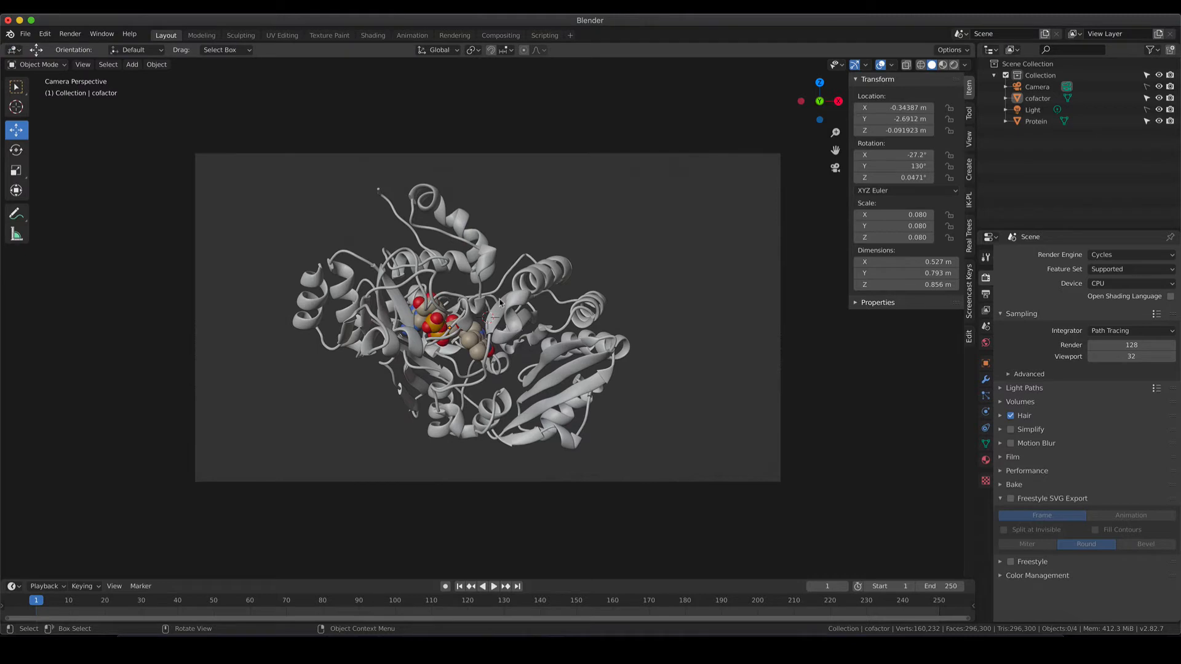
Import abstract-antique-backdrop-background-129731.jpg from the "2_Chimera to Blender" folder as an image plane.
left_click(132, 65)
left_click(132, 65)
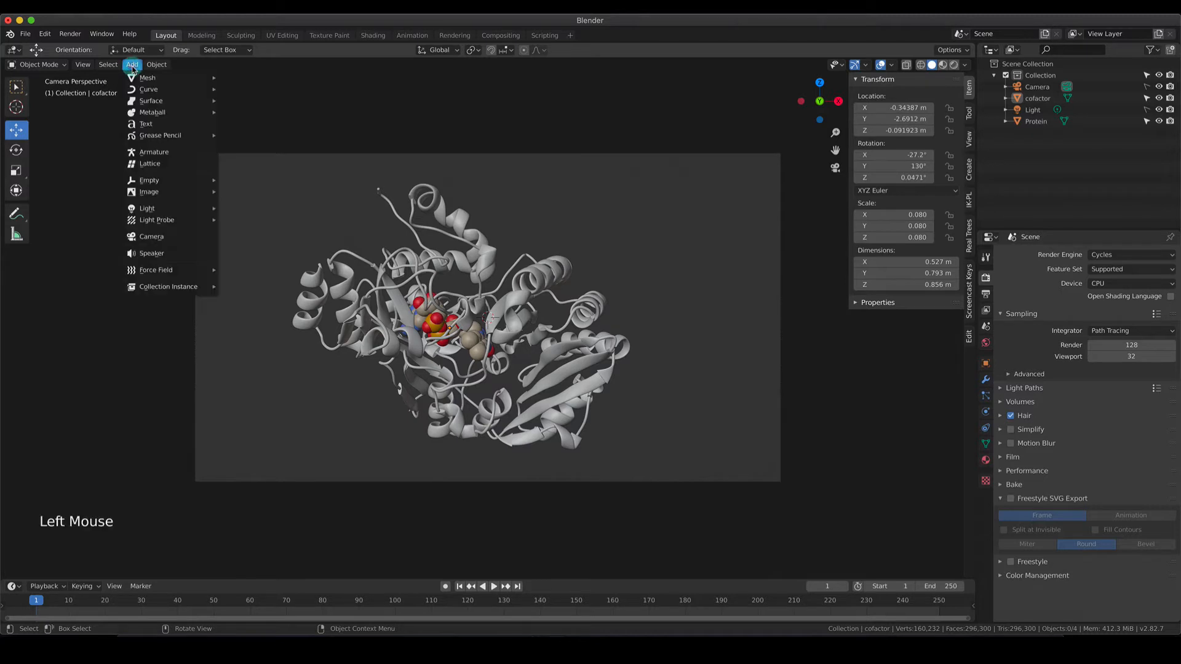
mouse_move(150, 194)
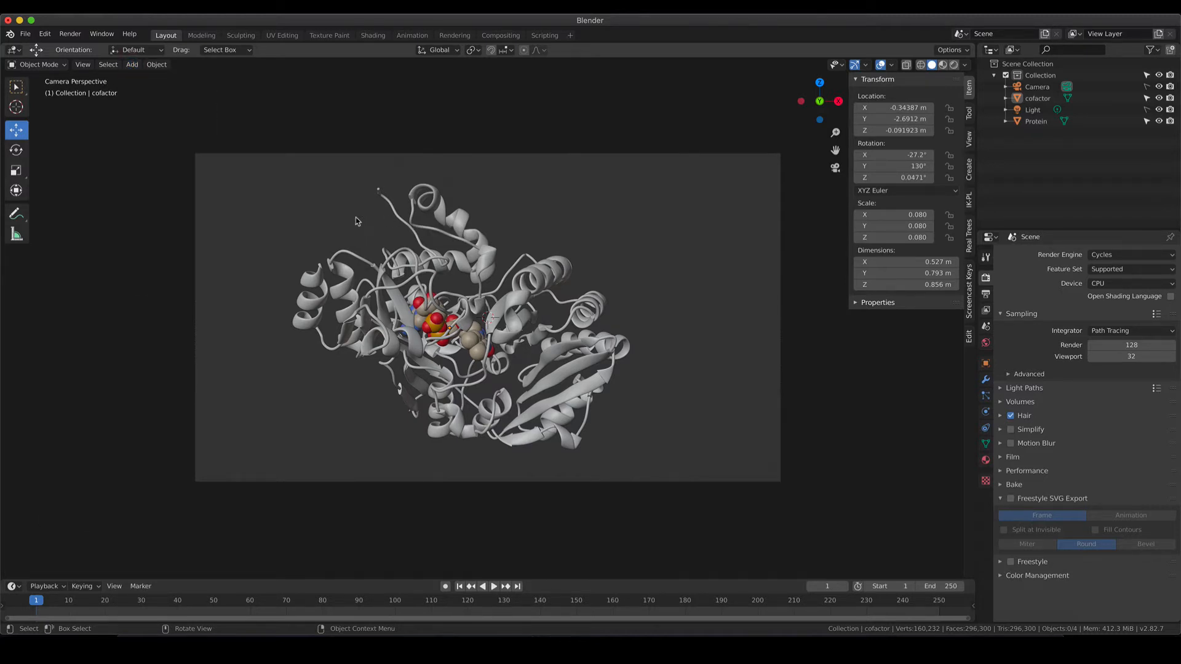
key("shift")
key("shift+a")
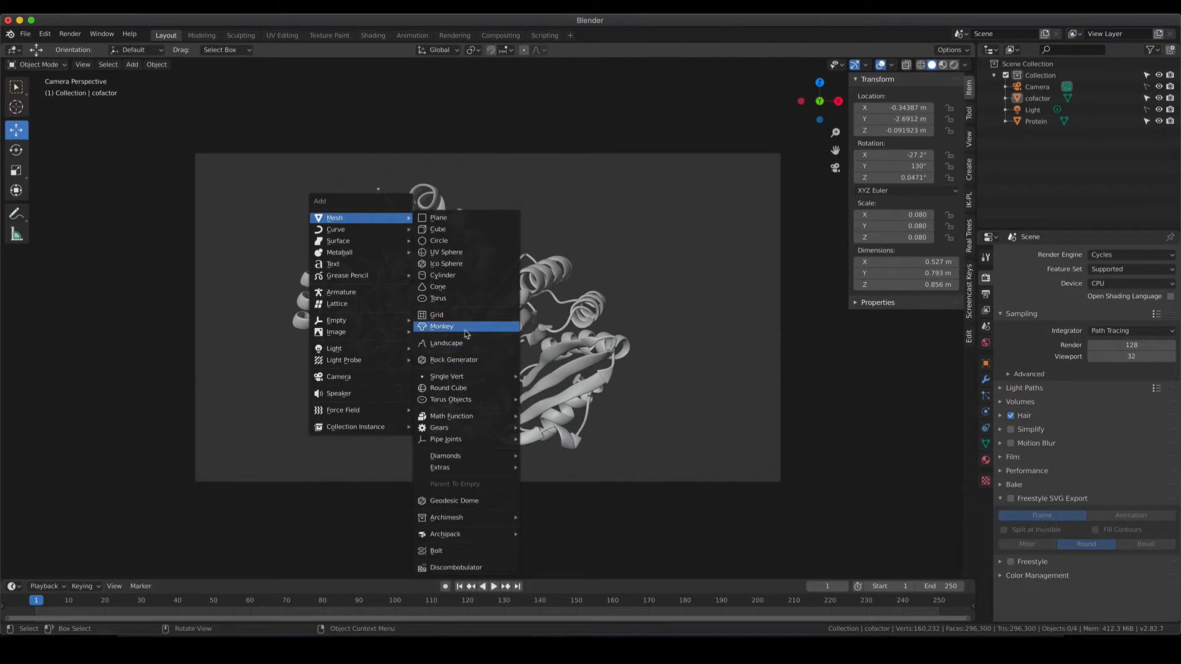
mouse_move(381, 332)
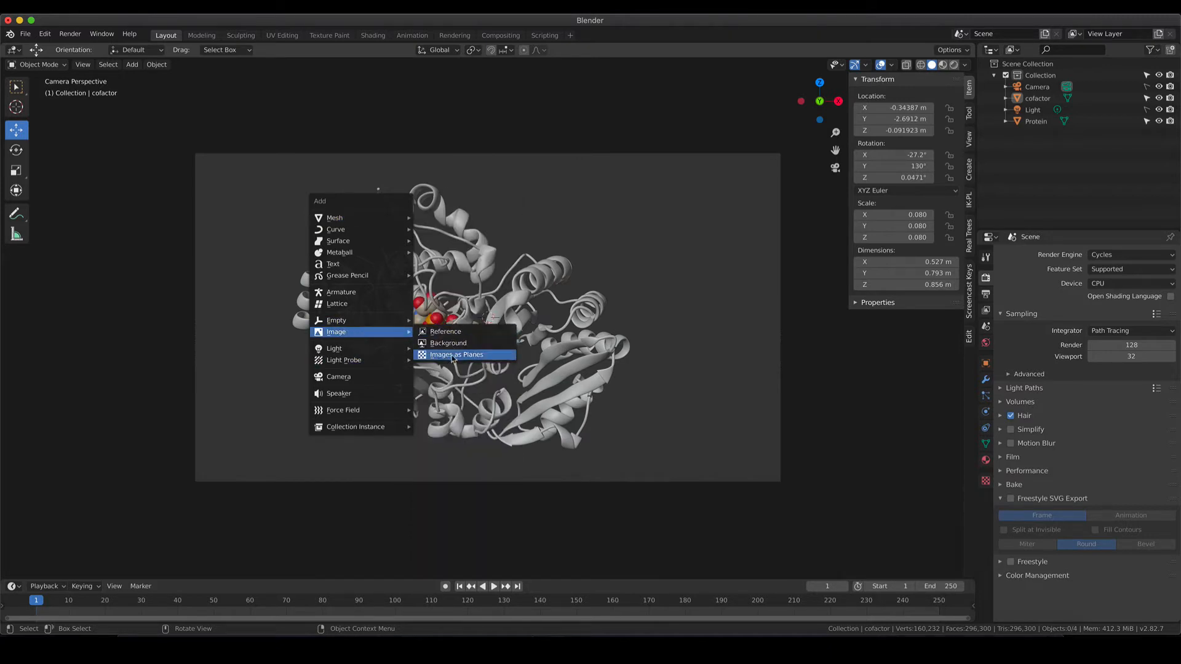
left_click(454, 355)
left_click(183, 209)
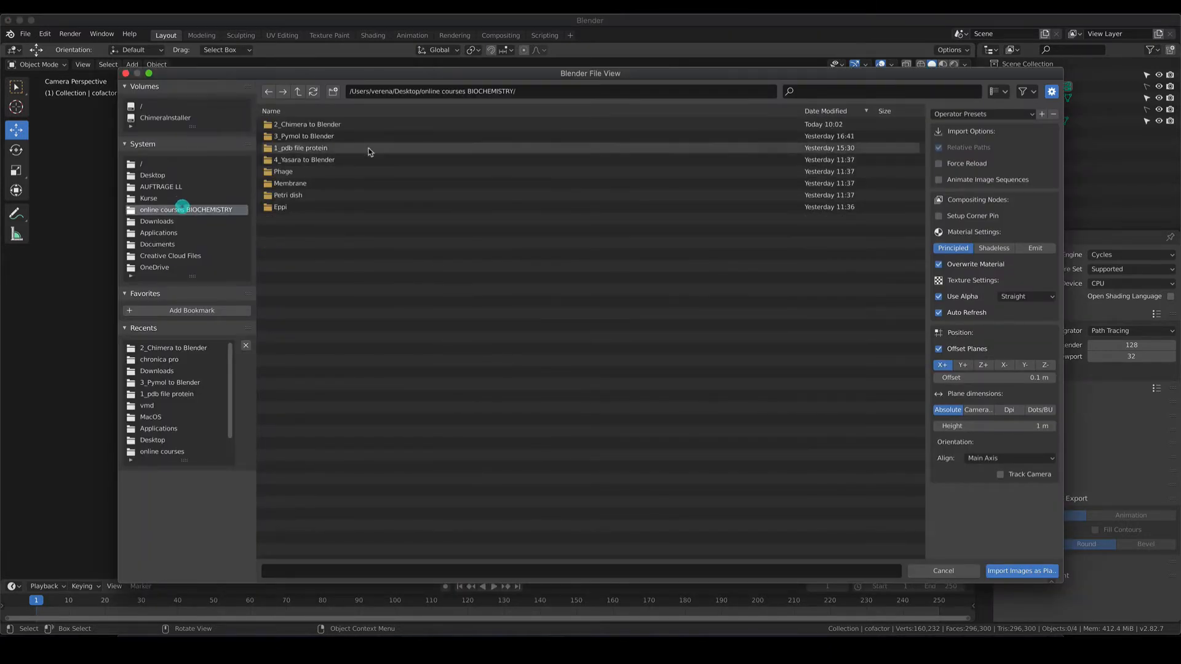
left_click(330, 124)
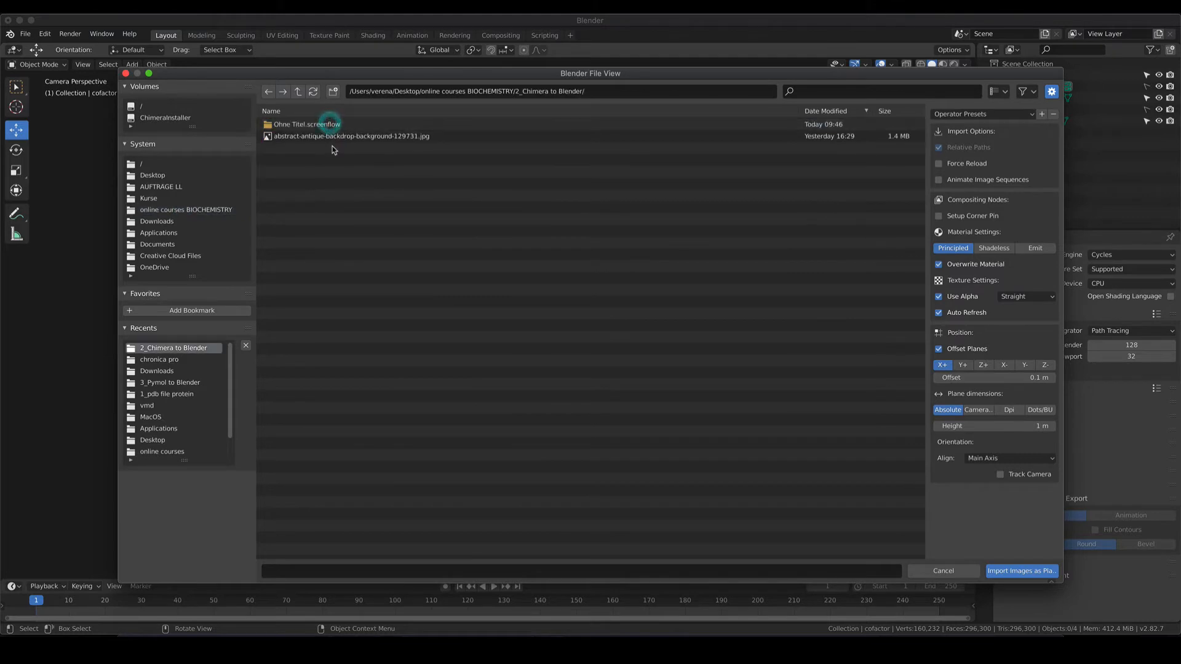
left_click(333, 136)
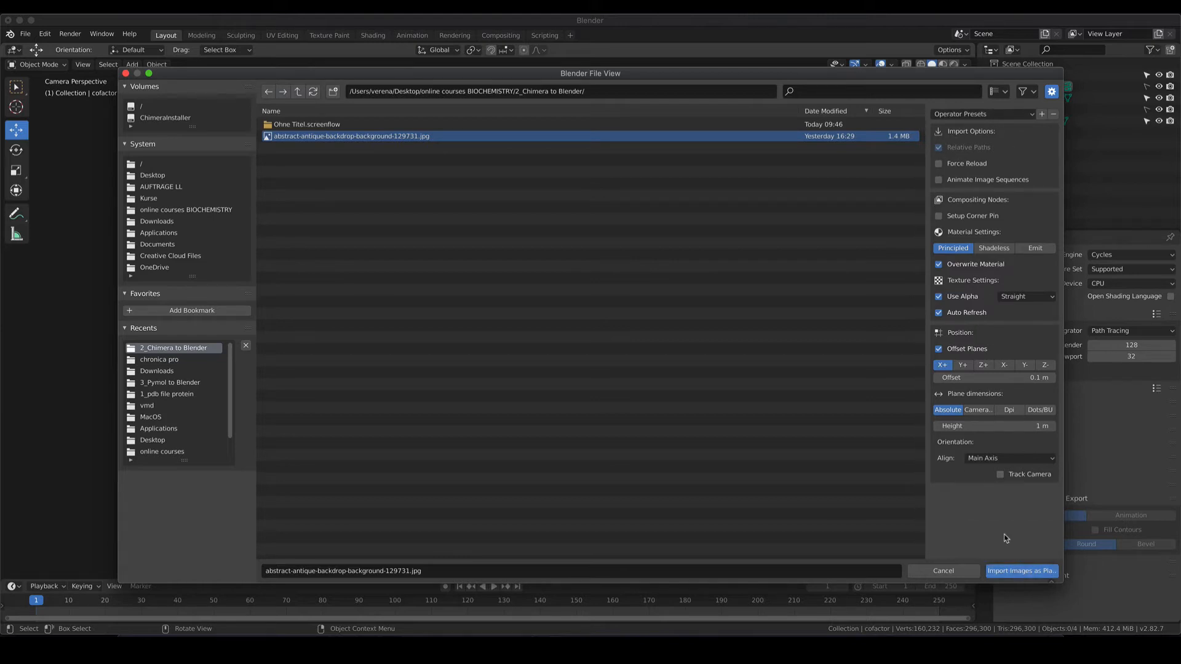
left_click(1012, 572)
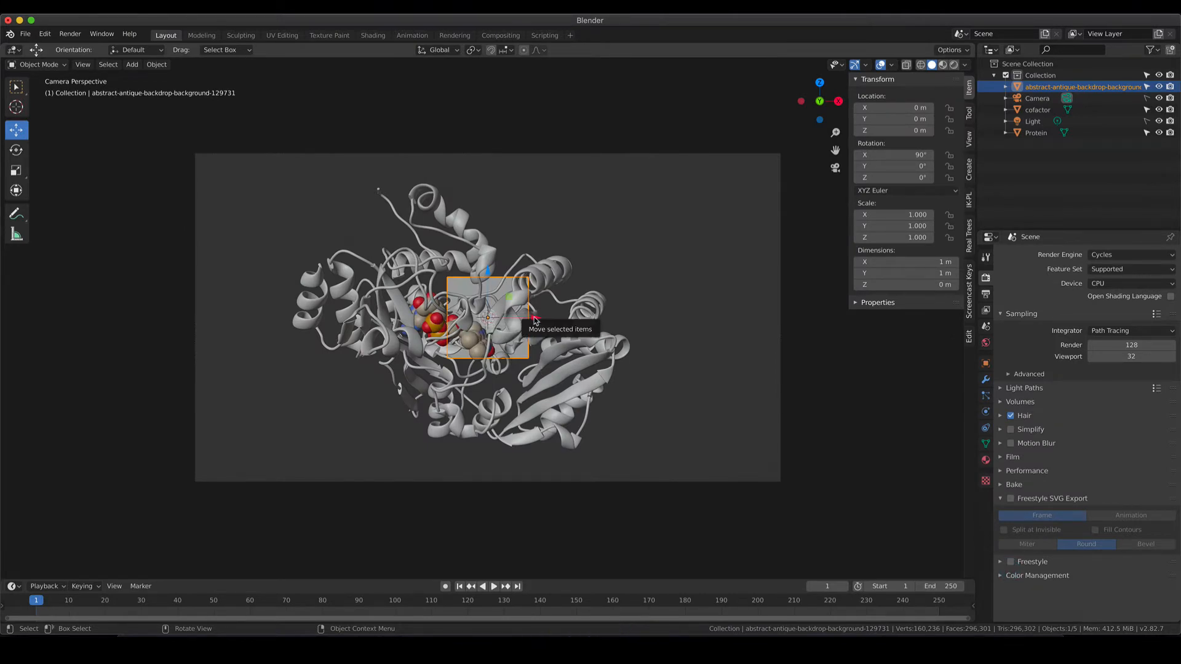
Rotate the wood image plane by 90° about the X axis so it lies flat.
left_click_drag(535, 317, 542, 316)
type("r90")
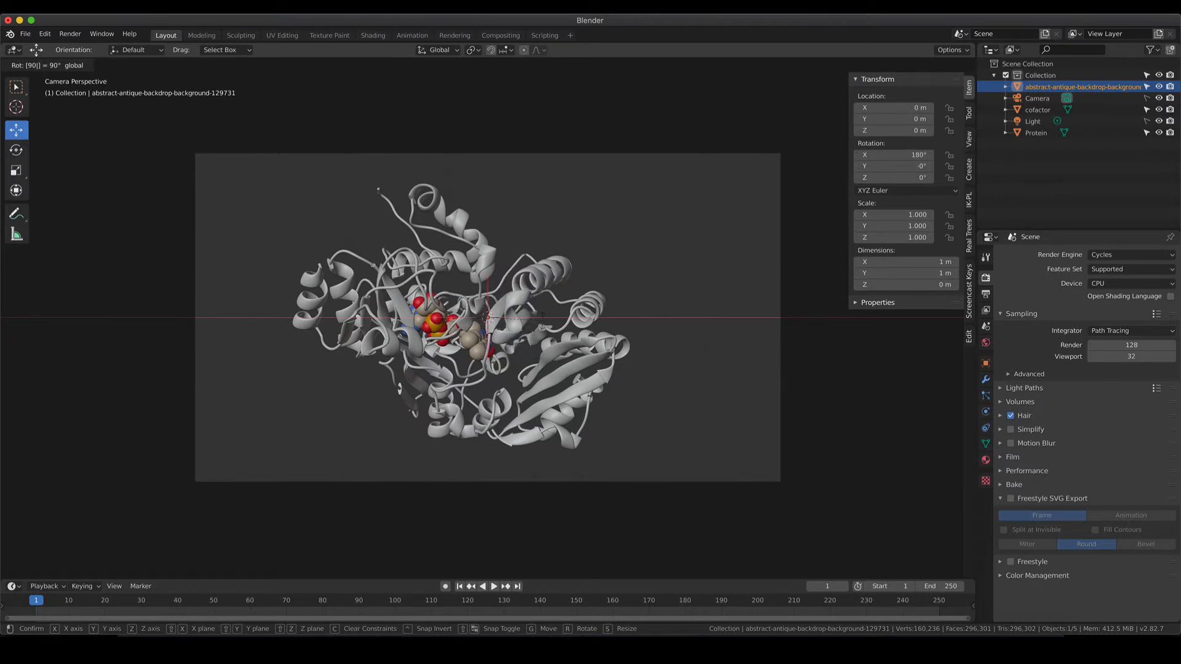
key("Return")
Lower the wood plane below the protein to a Z location of about -1.67 m and scale it up about 7.84 times.
left_click_drag(486, 270, 502, 423)
key("s")
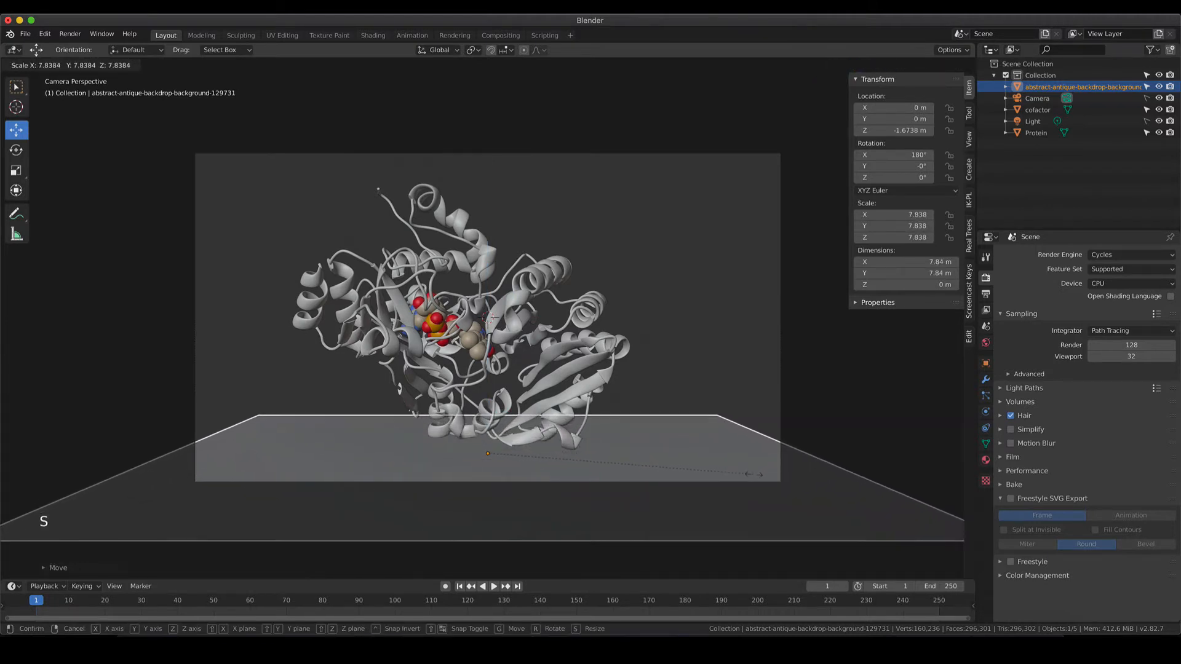
left_click(751, 473)
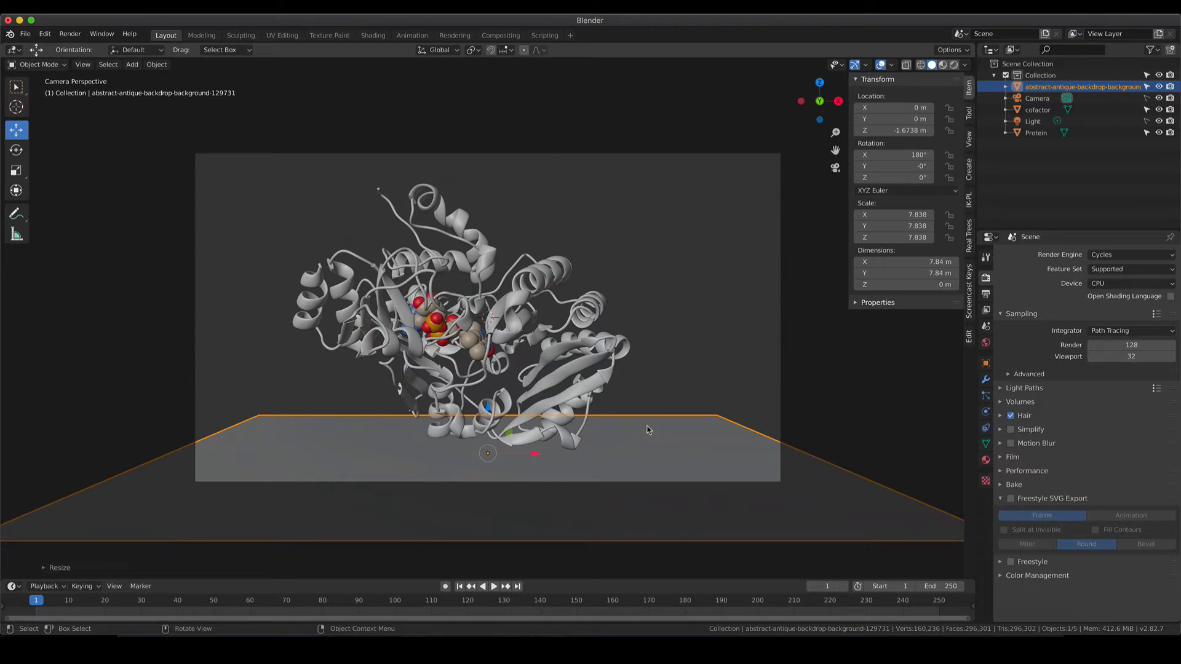
In Rendered shading, raise the wood plane to a Z location of about -1.26 m and check its placement from outside and through the camera.
key("z")
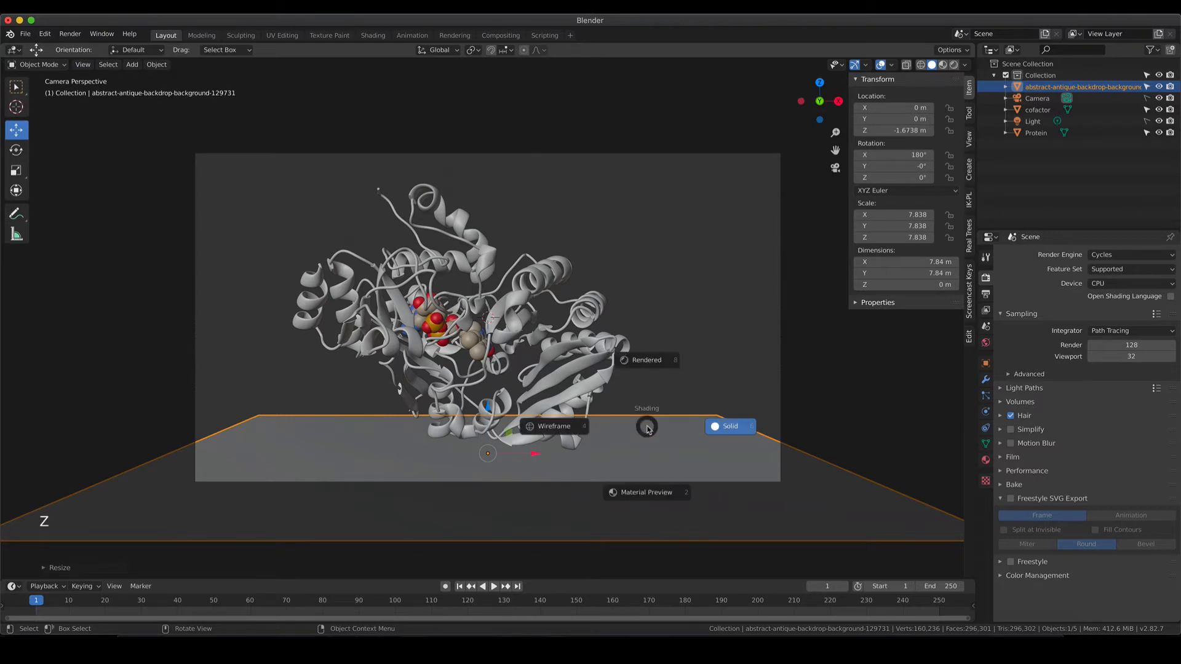
left_click(648, 365)
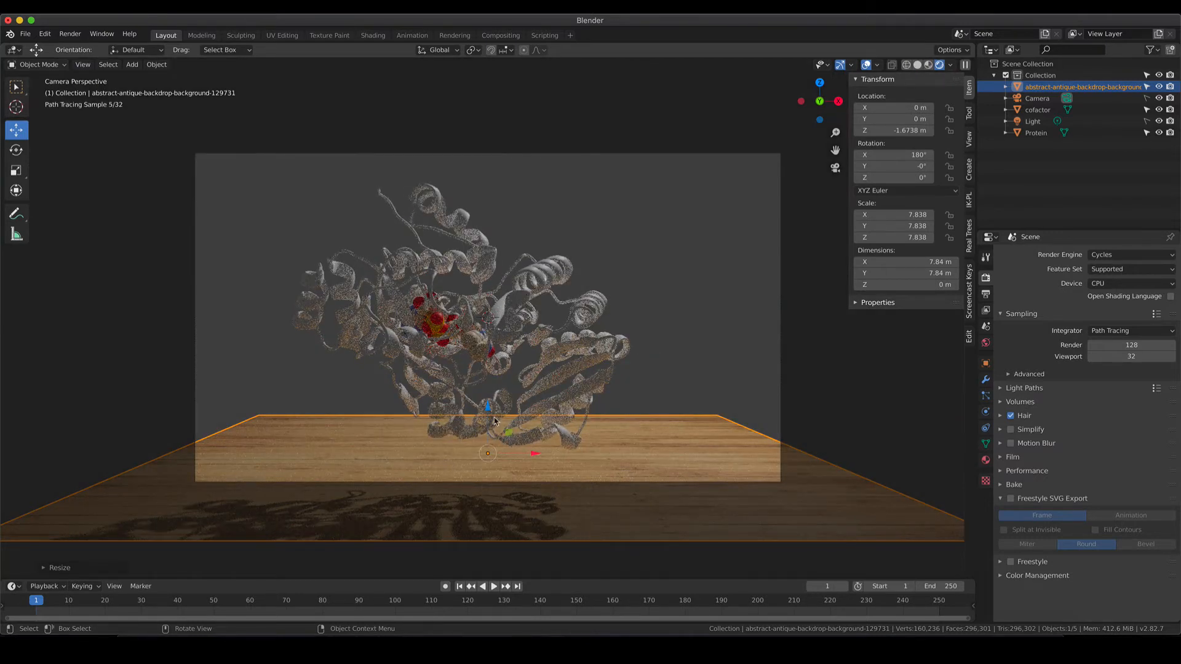
left_click_drag(487, 407, 504, 362)
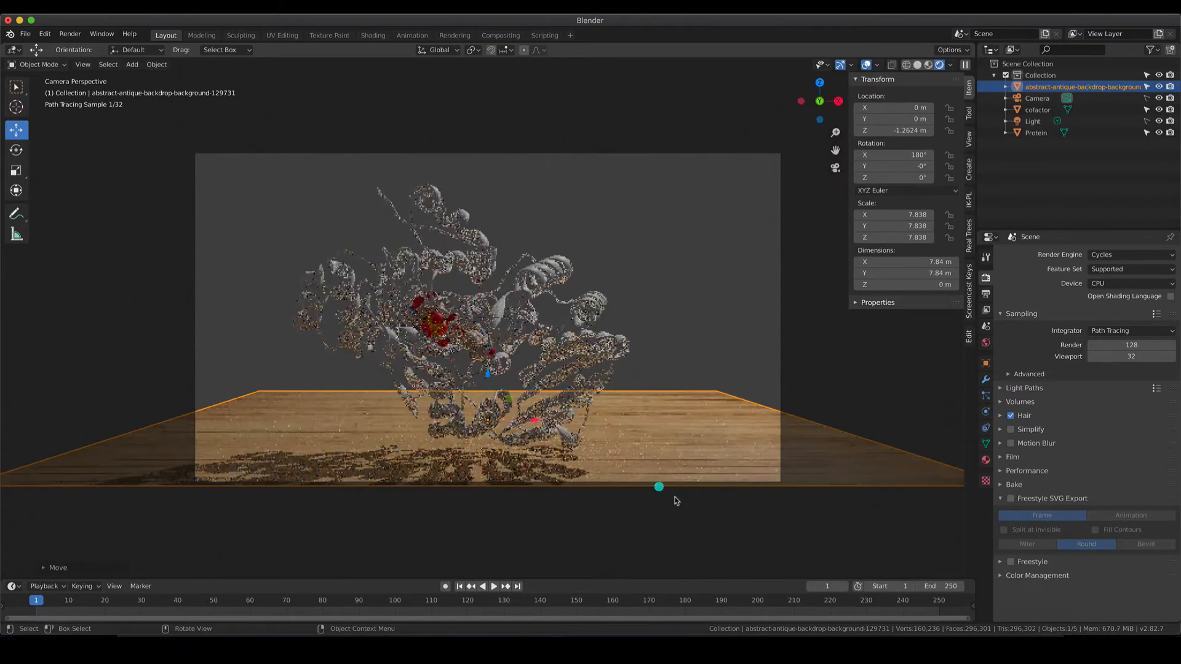
middle_click_drag(652, 477, 618, 459)
scroll(634, 492, "down", 2)
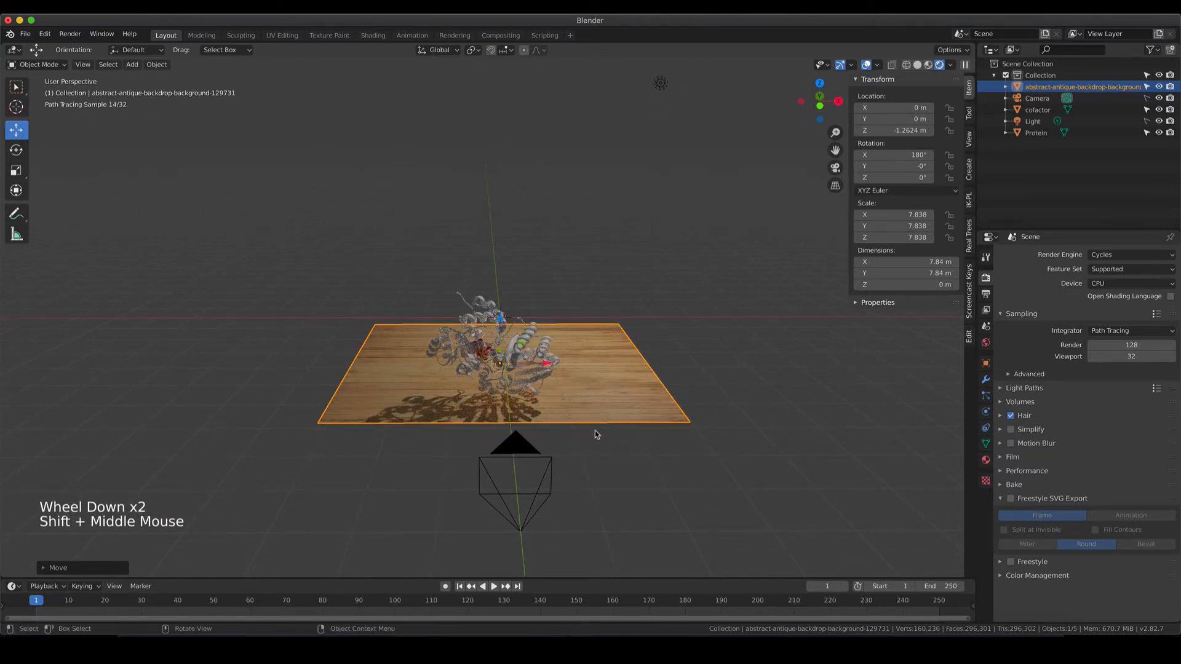
key("KP_0")
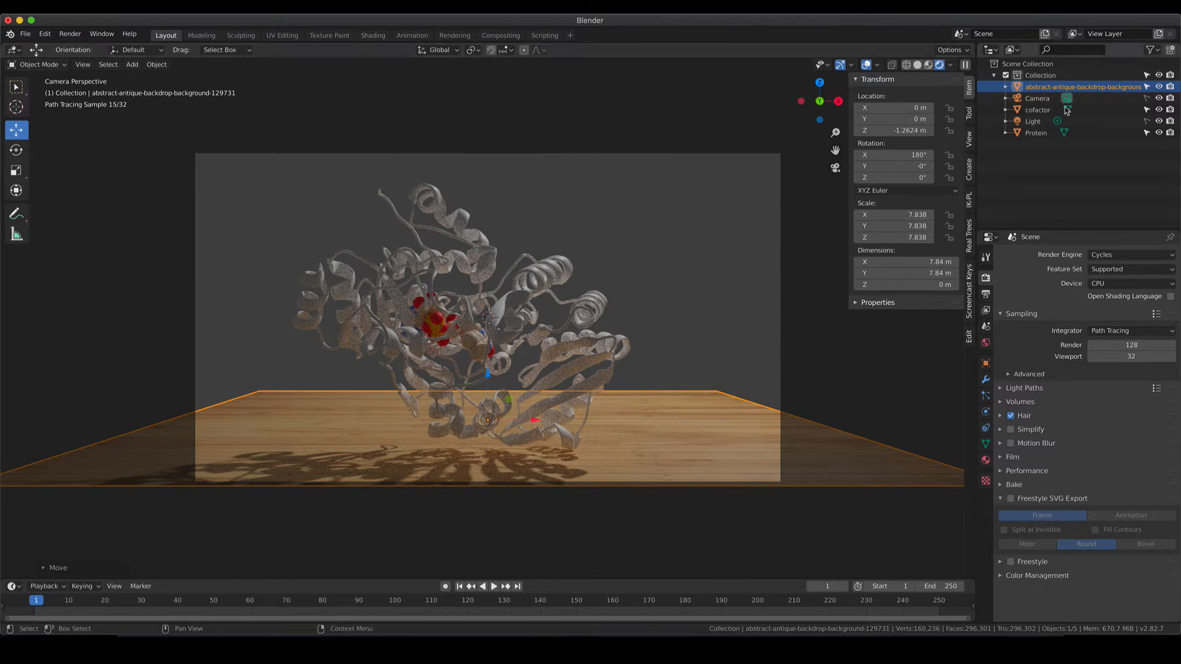
Raise the camera to a Z location of 1.3 m and tilt it downward about its X axis towards the model.
left_click(1036, 99)
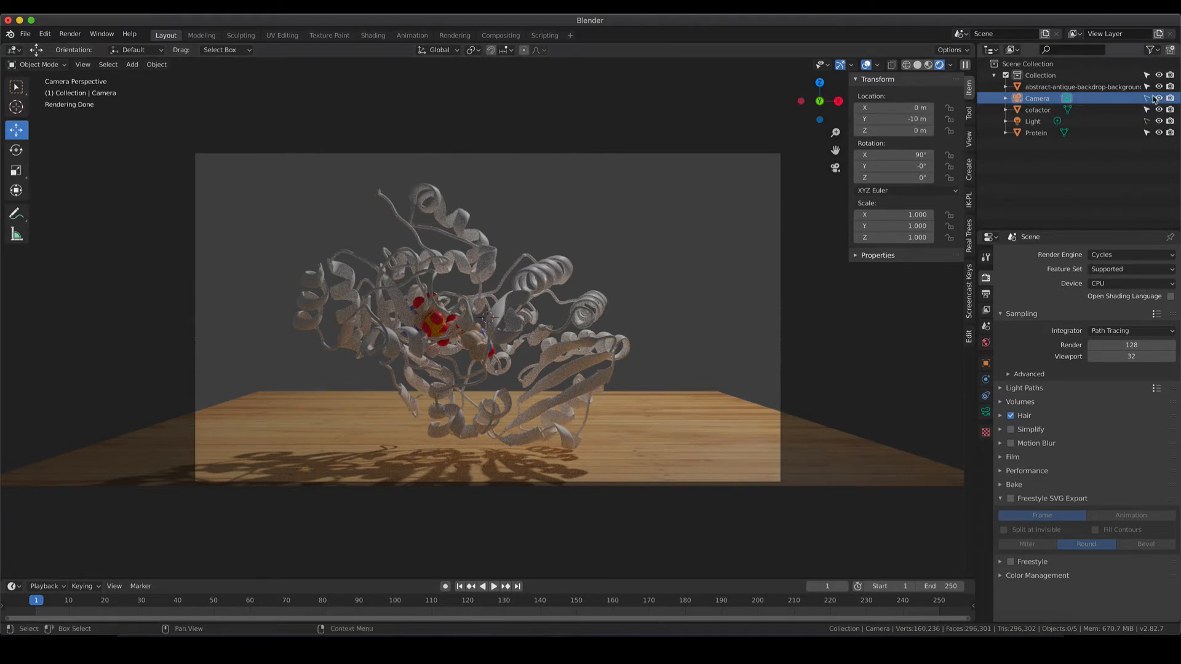
left_click(1028, 101)
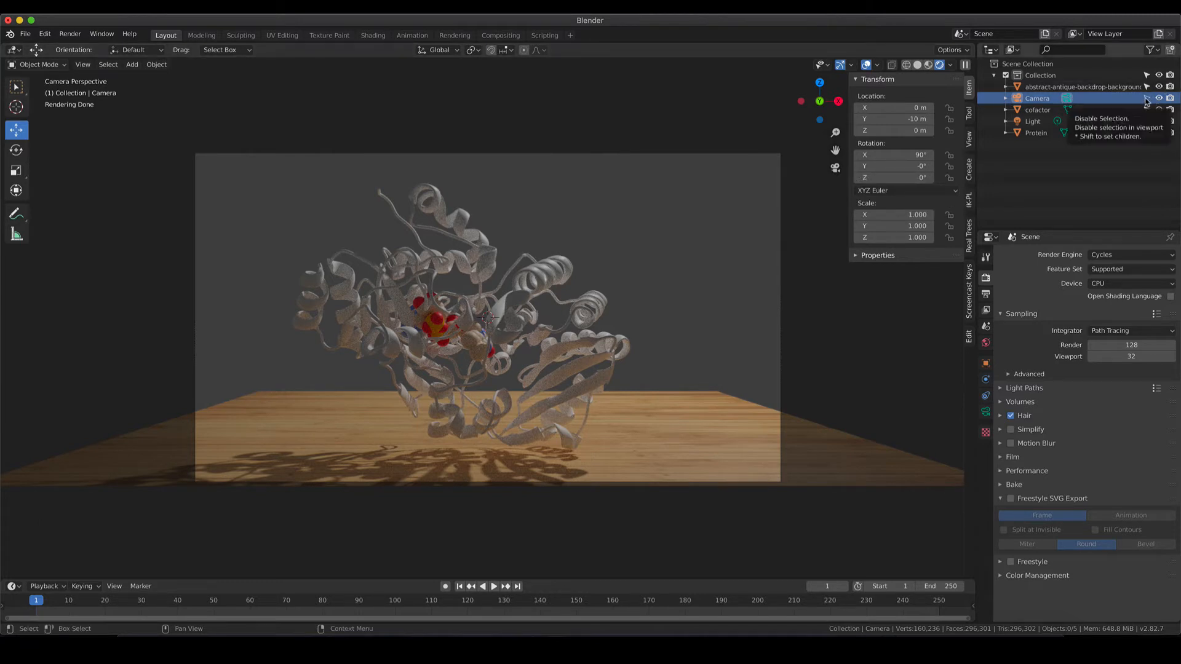
left_click(875, 120)
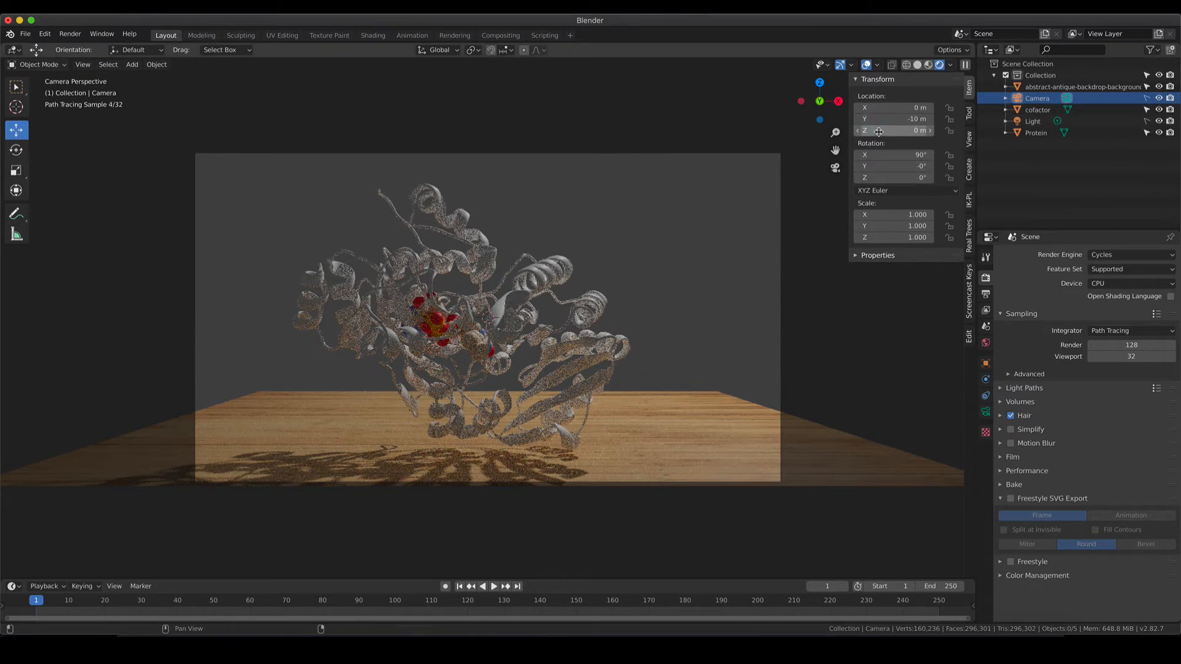
left_click_drag(879, 133, 918, 133)
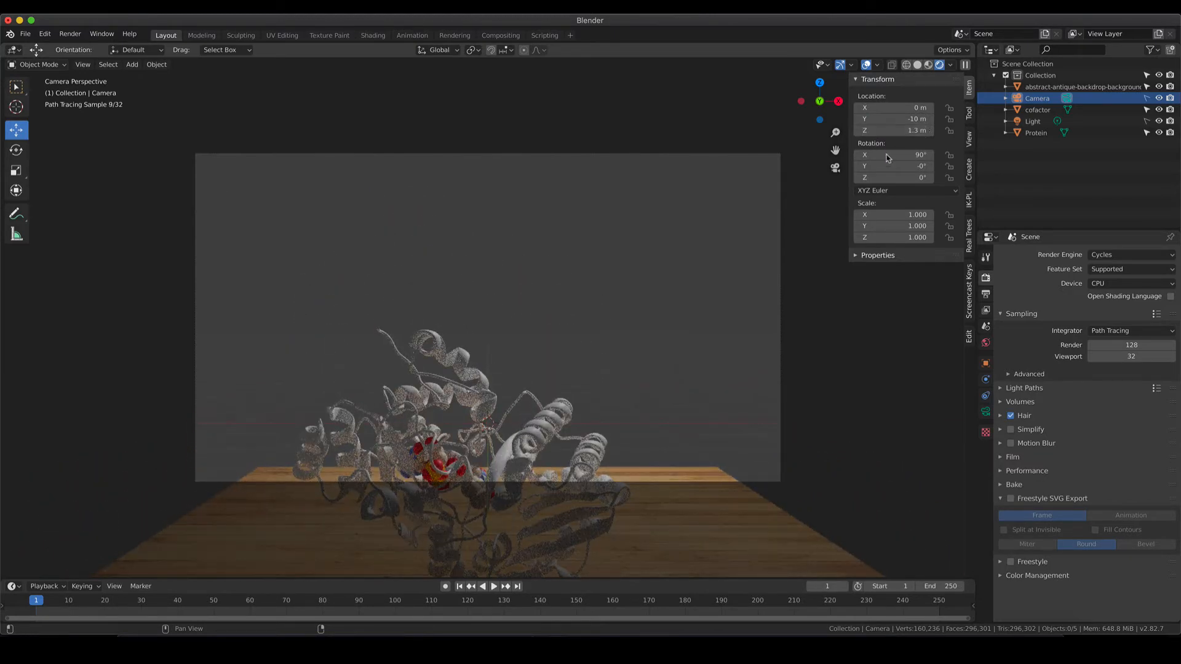
mouse_move(877, 155)
left_mouse_down()
mouse_move(856, 155)
mouse_move(890, 132)
mouse_move(857, 151)
mouse_move(877, 153)
left_mouse_up()
Scale the wood plane up to about 11.3 so it spans the width of the camera frame.
left_click(725, 322)
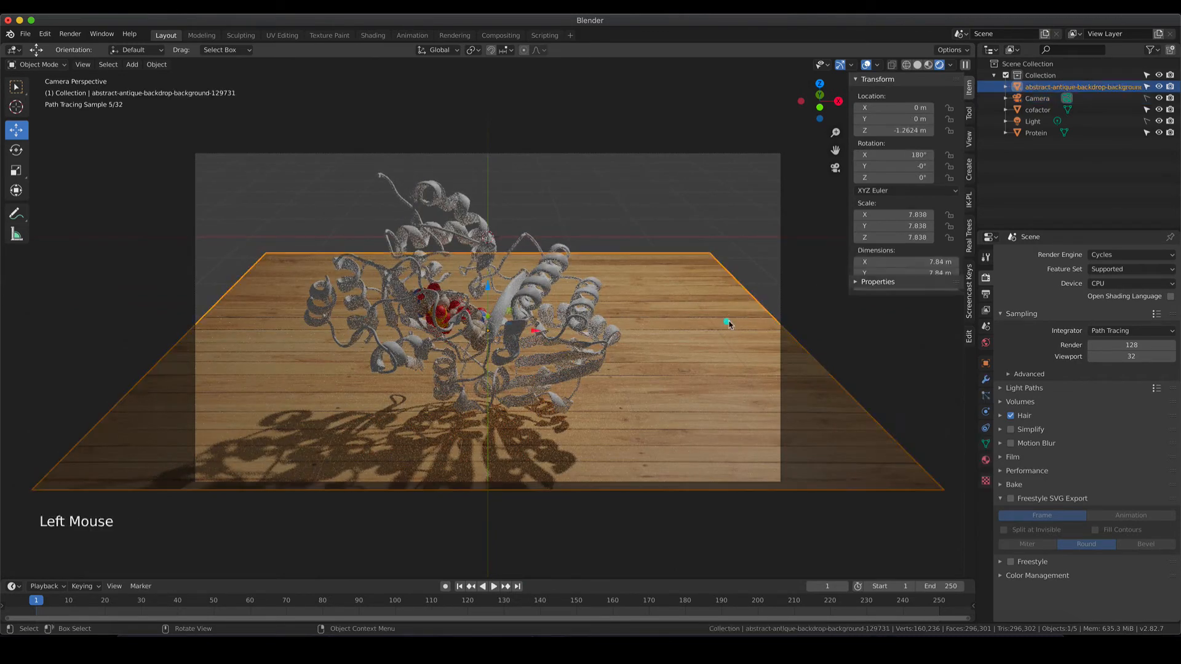
key("s")
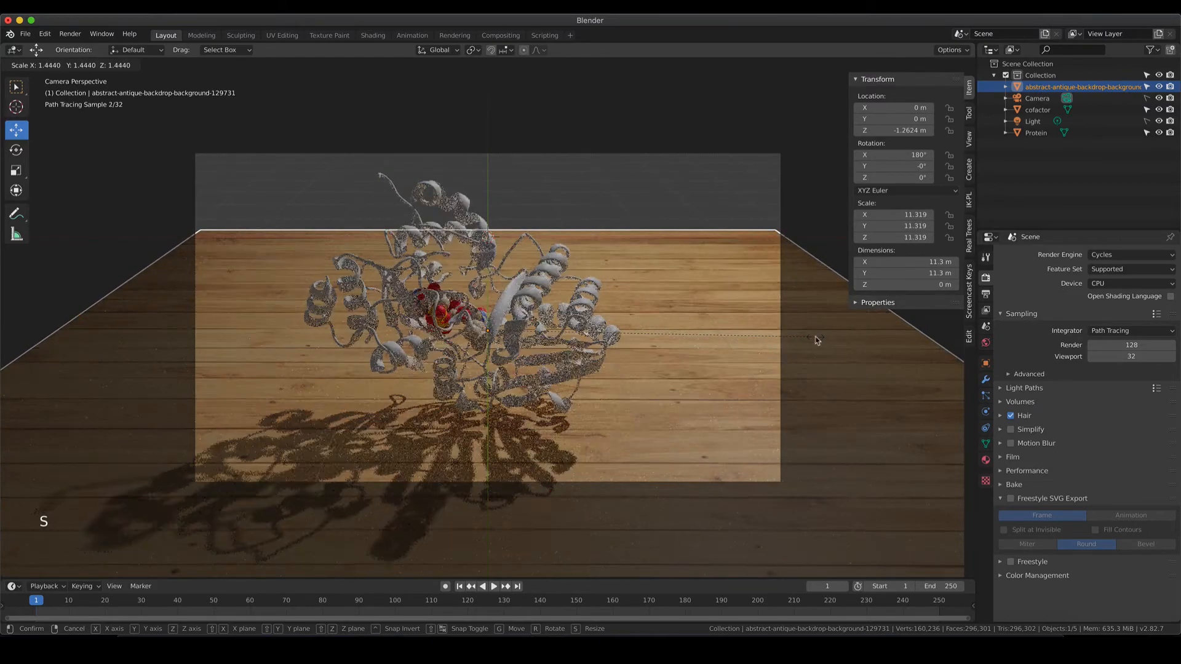
left_click(815, 337)
Shift the wood plane along Y to a location of about 1.78 m, checking its coverage through the camera.
key("KP_7")
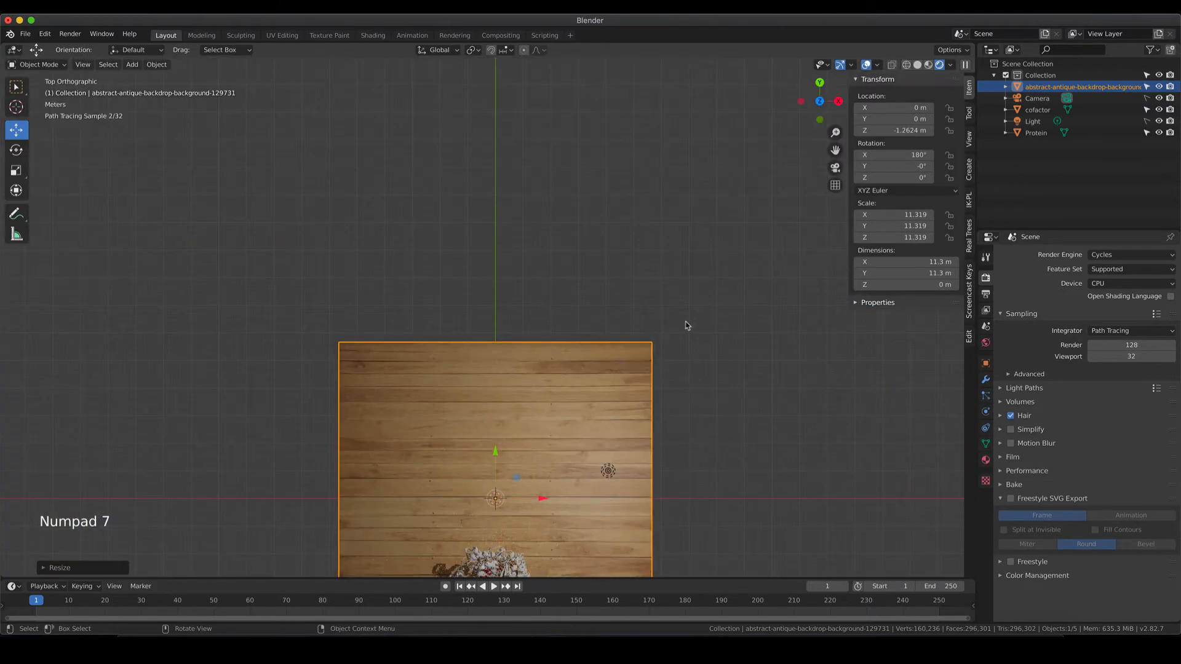
scroll(496, 385, "down", 3)
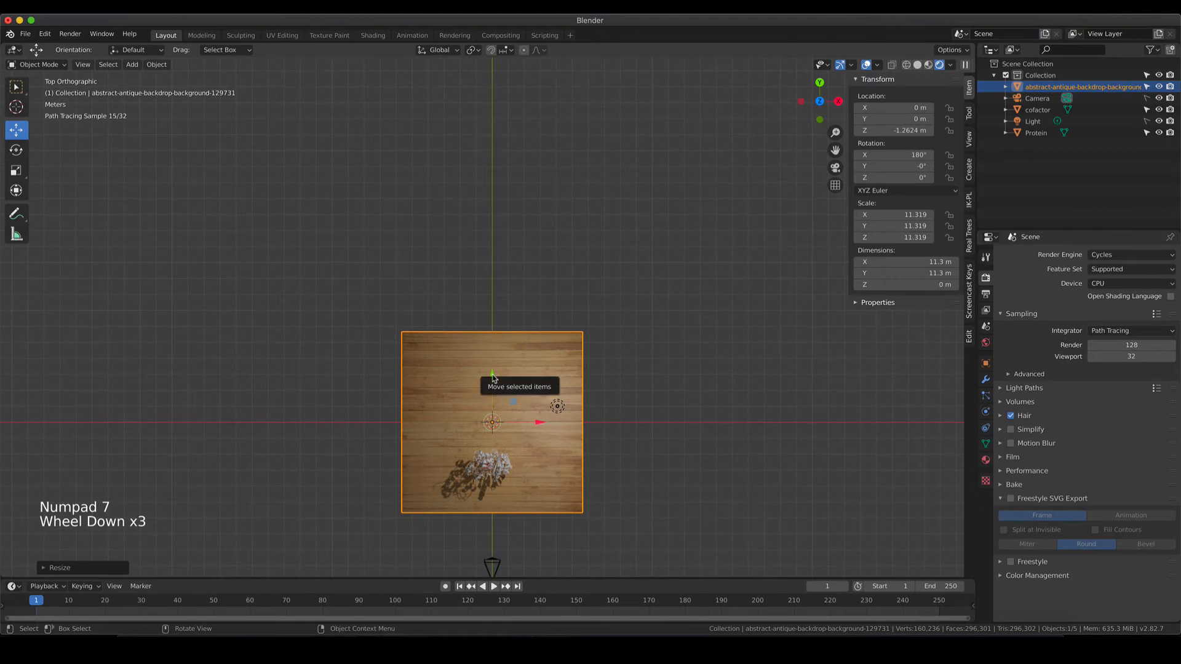
left_click_drag(492, 377, 493, 383)
key("KP_0")
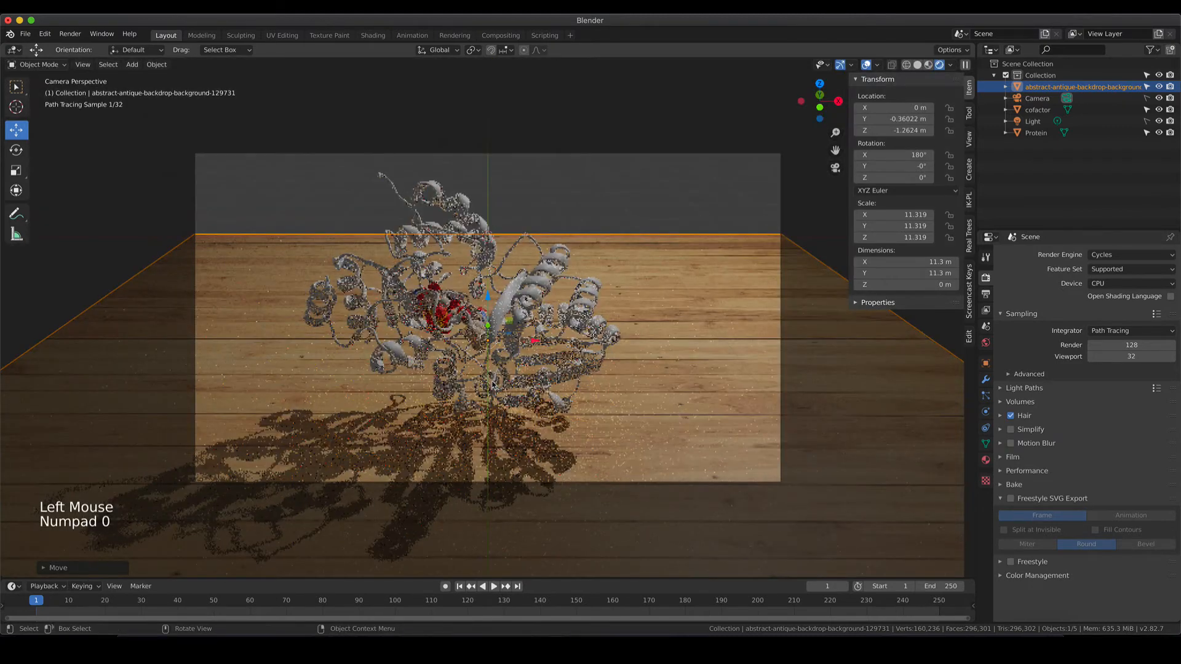
key("KP_7")
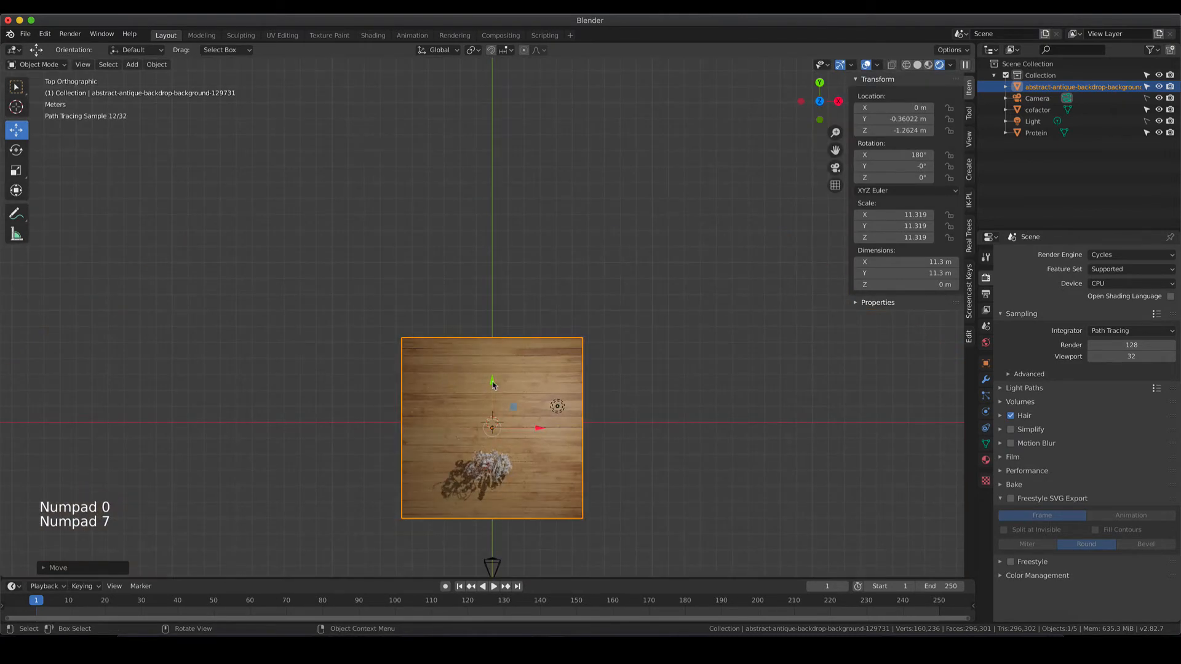
left_click_drag(492, 385, 494, 361)
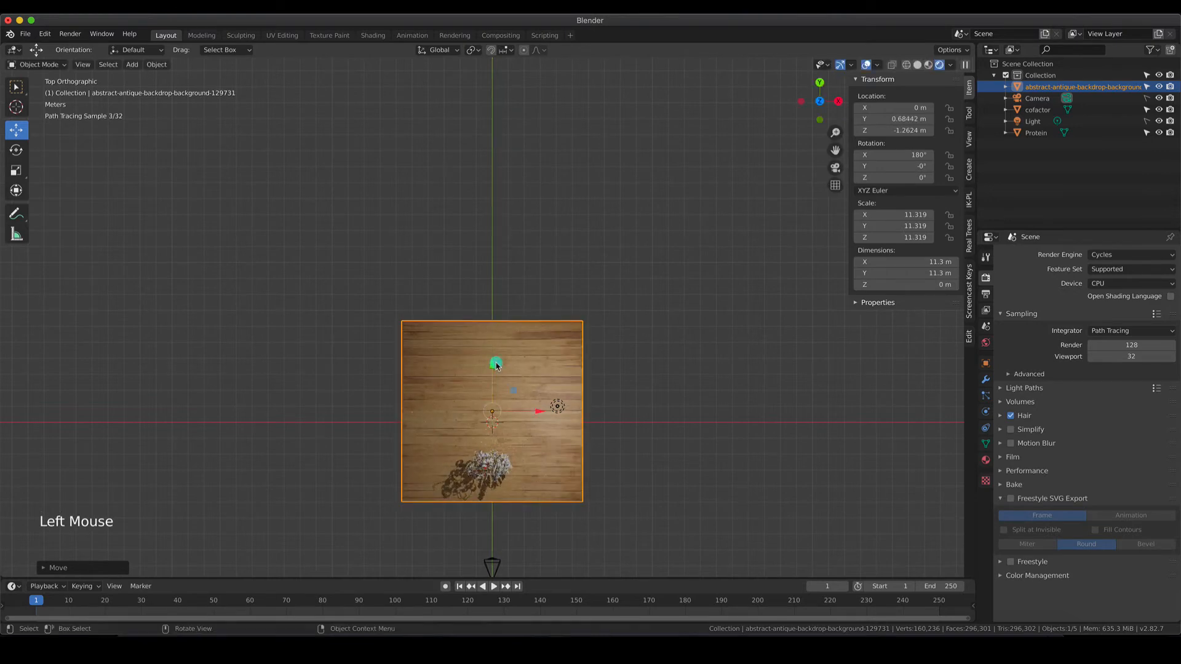
key("KP_0")
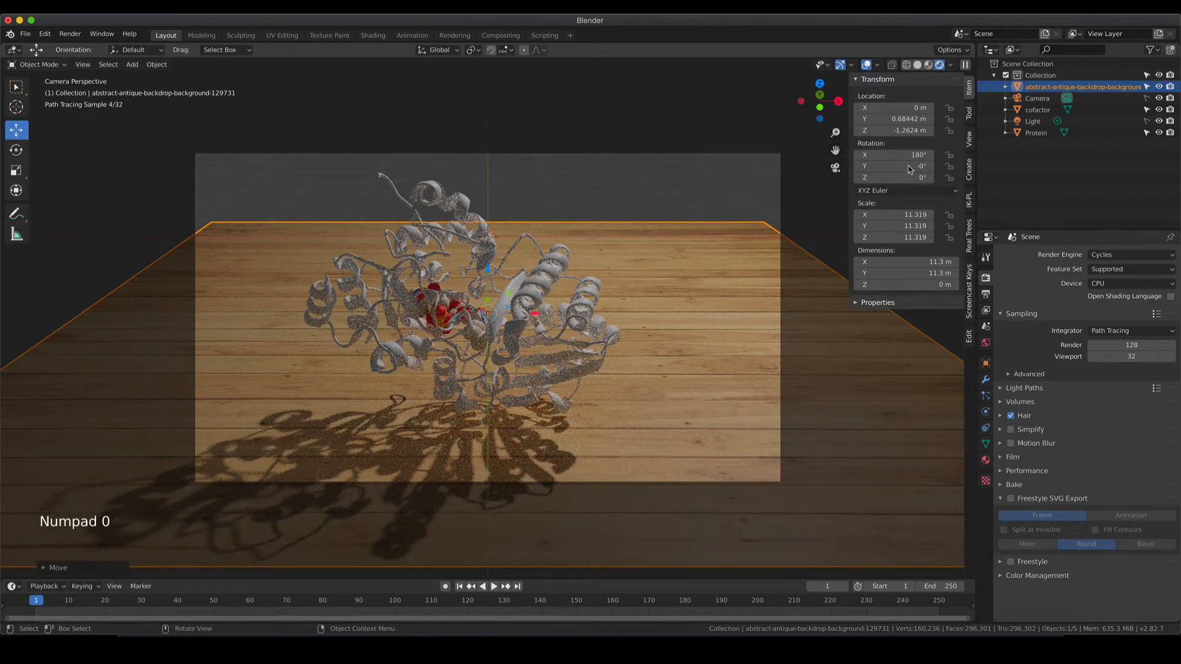
left_click_drag(898, 119, 959, 119)
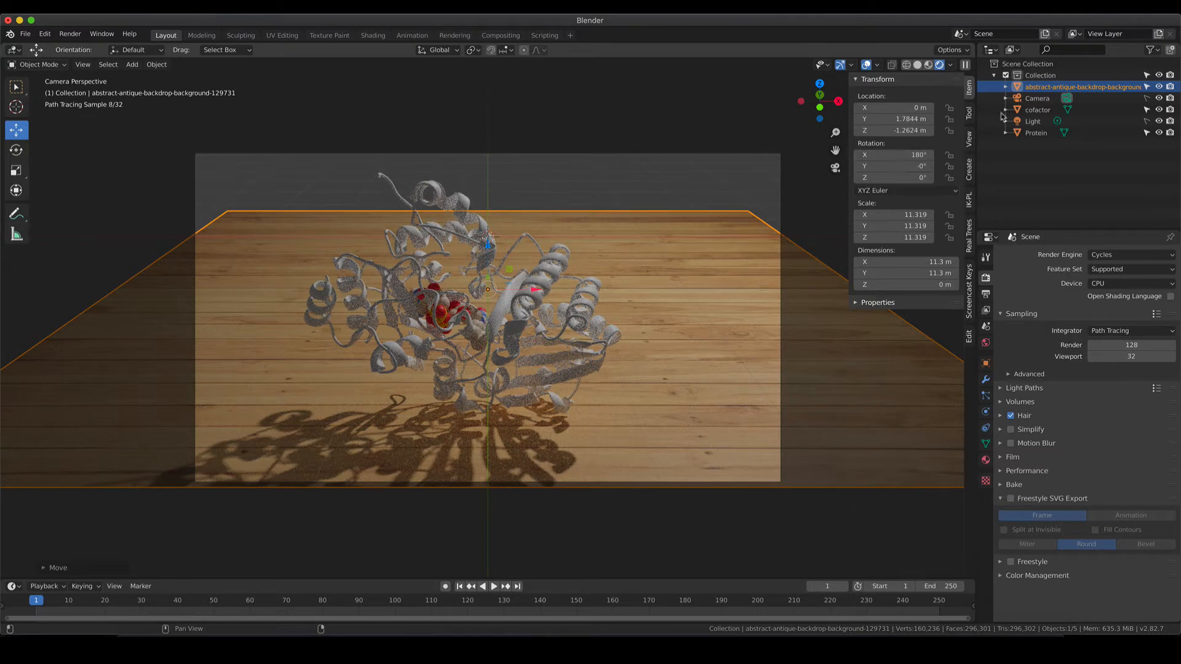
Raise the camera to a Z location of 3.88 m with a 62° X rotation, and widen the wood plane to an X scale of about 13.43.
left_click(1037, 98)
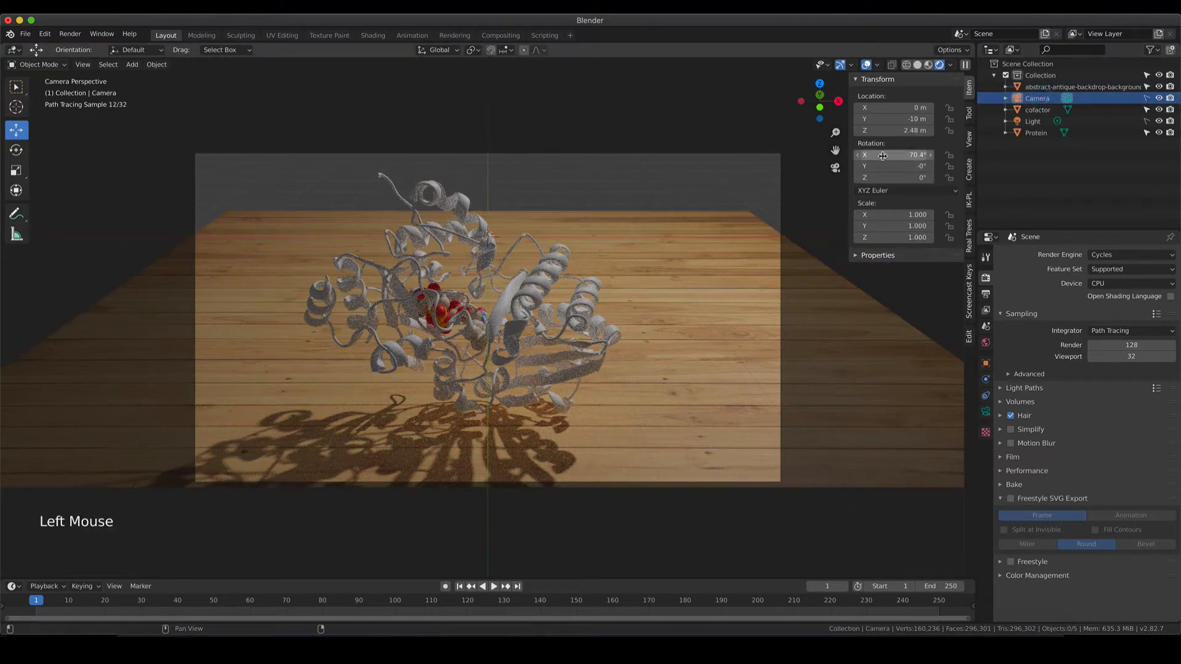
left_click_drag(895, 155, 925, 131)
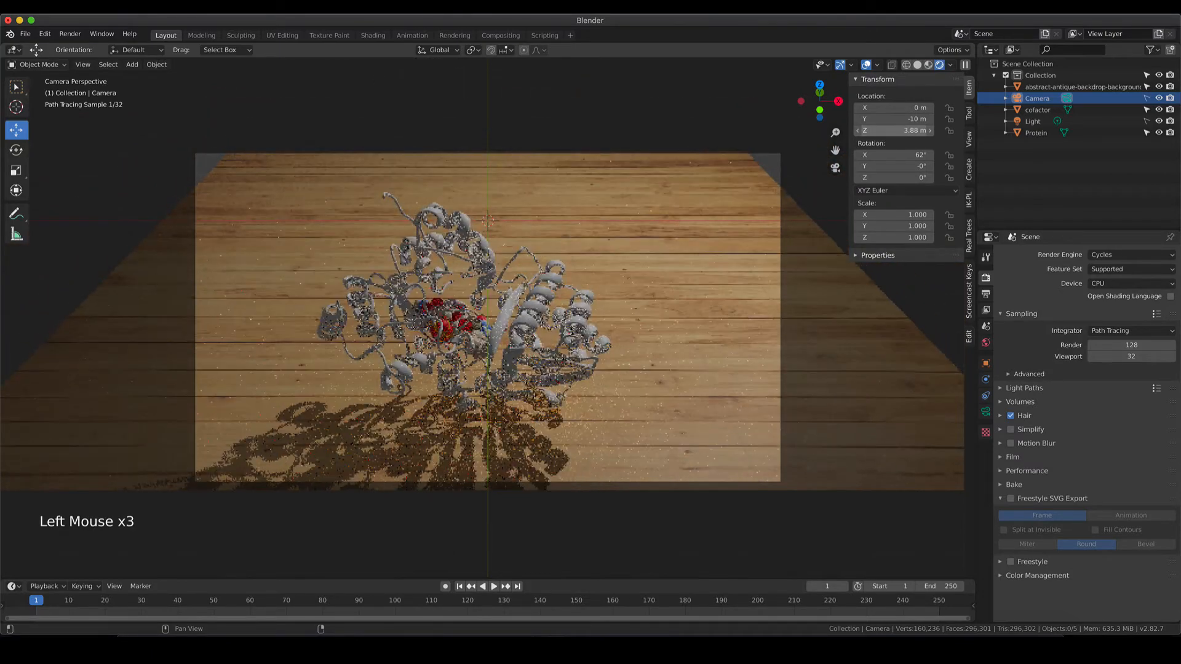
left_click(642, 297)
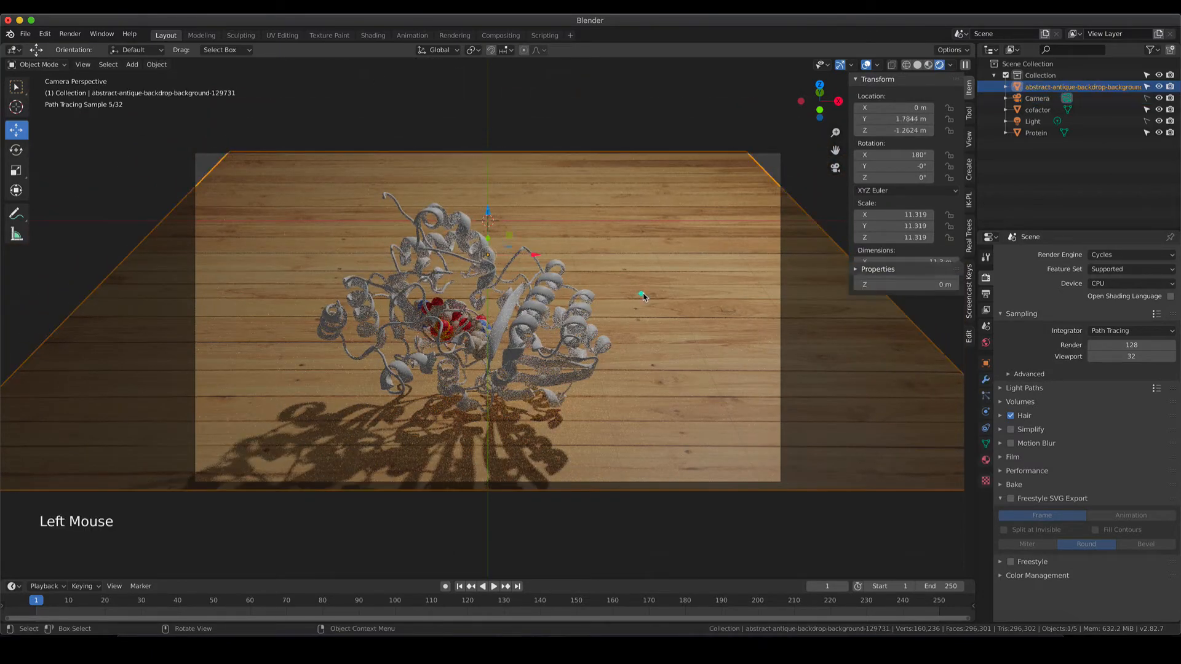
left_click_drag(534, 258, 546, 256)
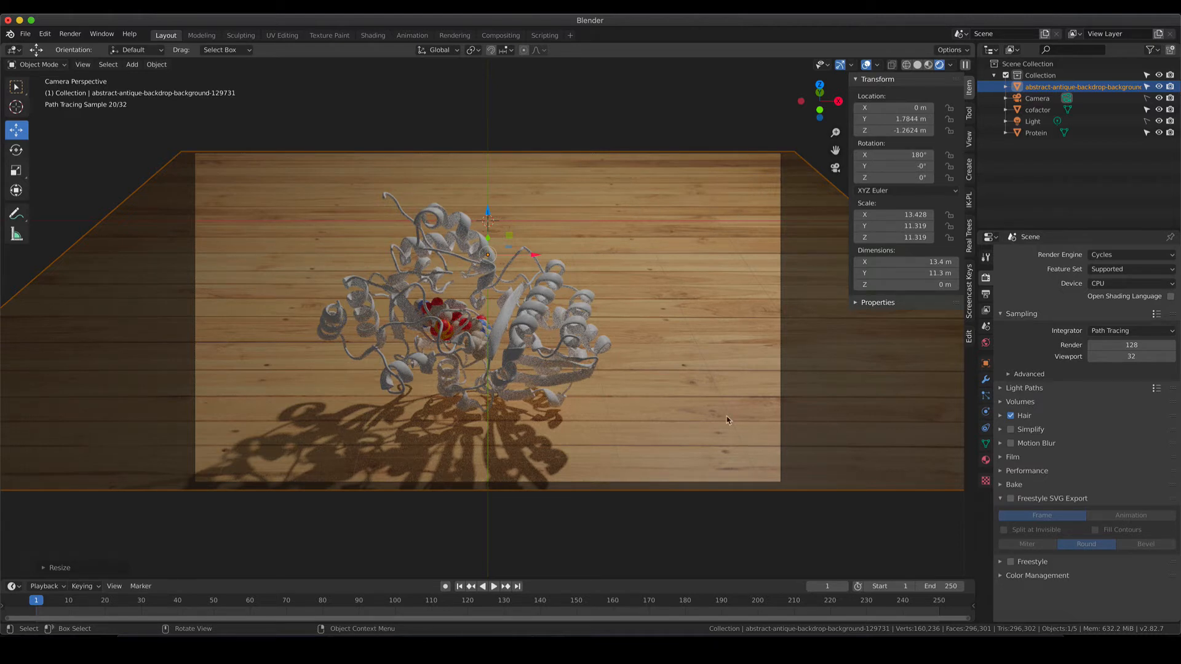
Scale the protein and cofactor together up about 1.22 times and move the protein to about X -0.59 m, Z 0.057 m.
left_click(485, 342)
left_click(477, 334, "shift")
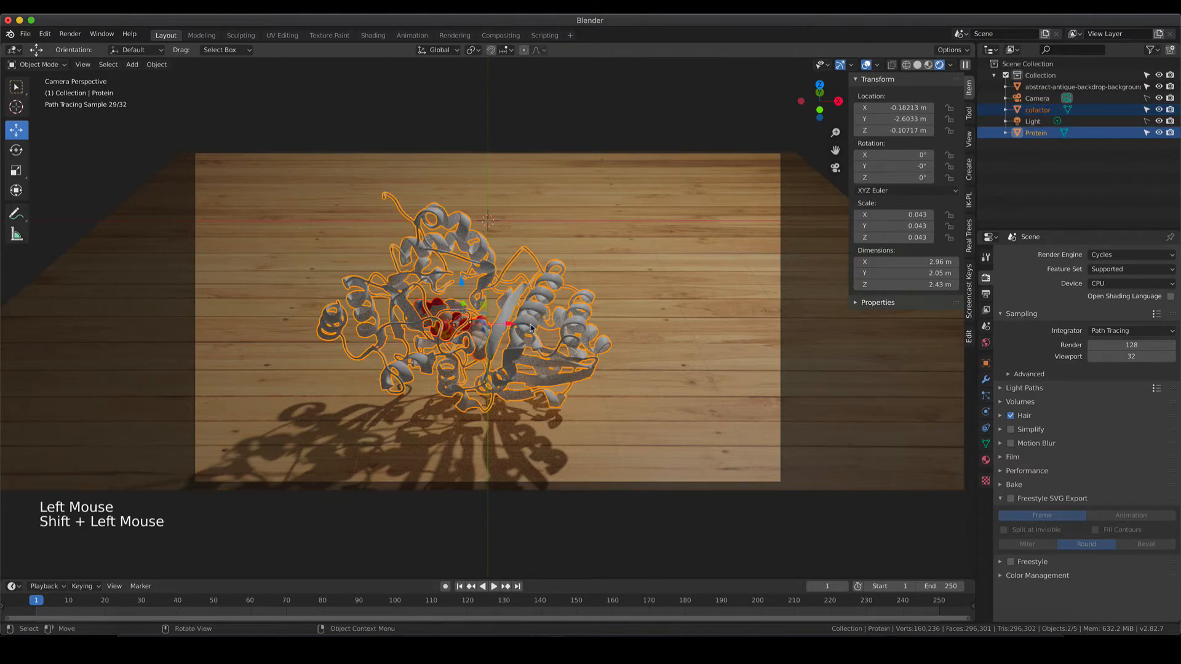
key("s")
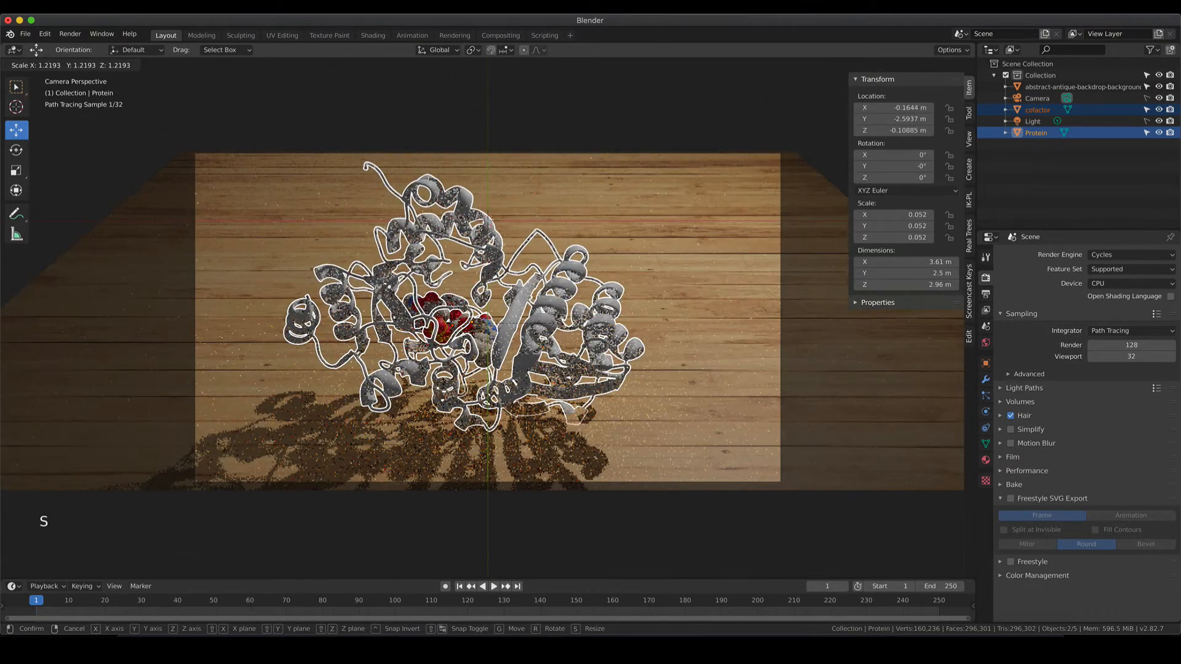
left_click(463, 283)
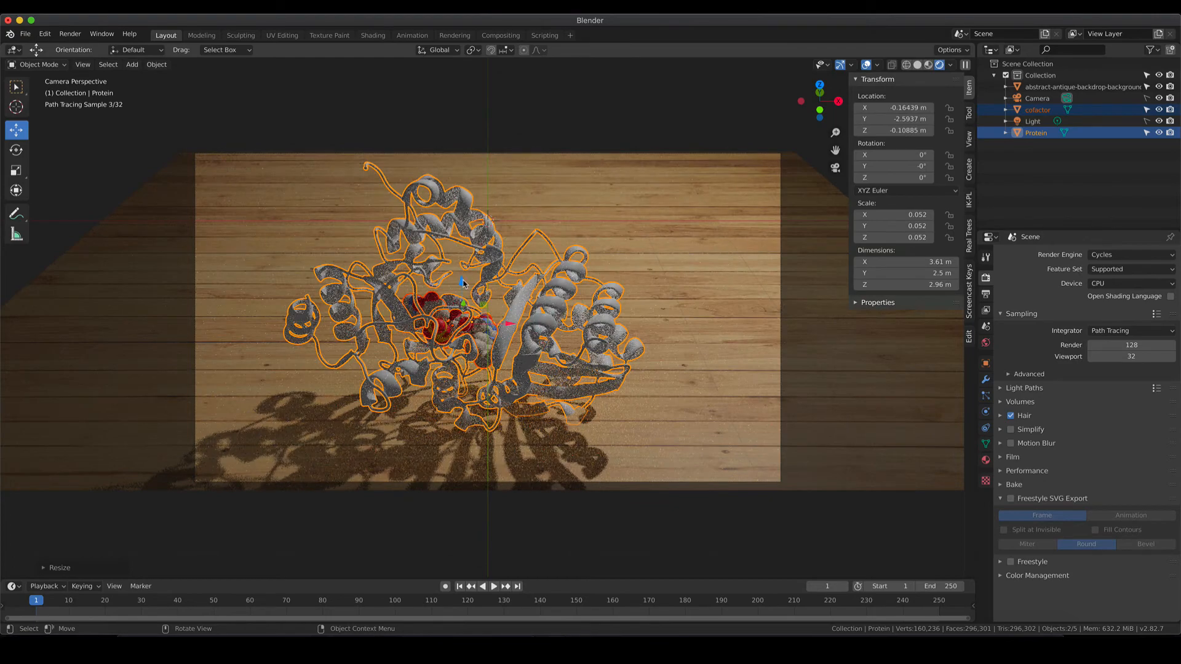
left_click_drag(463, 283, 469, 260)
left_click_drag(502, 312, 457, 312)
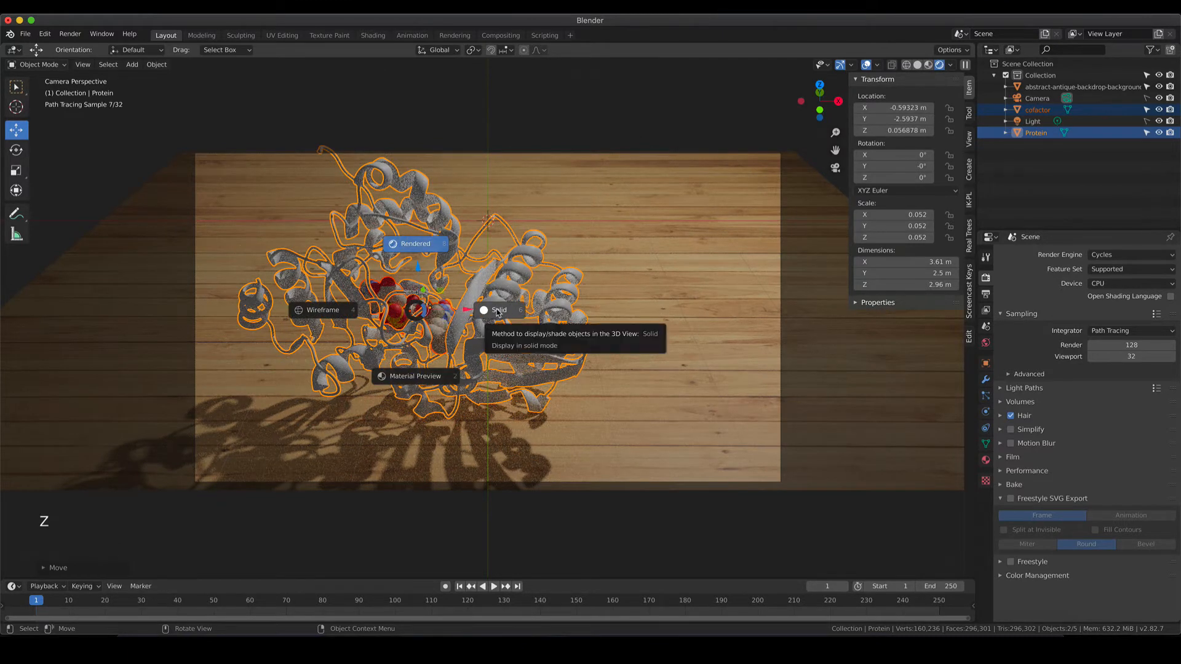
In Solid shading, rotate the protein and cofactor together until the protein's rotation is about X 34.6°, Y -4.36°, Z 366°.
left_click(498, 311)
mouse_move(418, 269)
left_mouse_down()
mouse_move(418, 259)
mouse_move(427, 283)
left_mouse_up()
key("r")
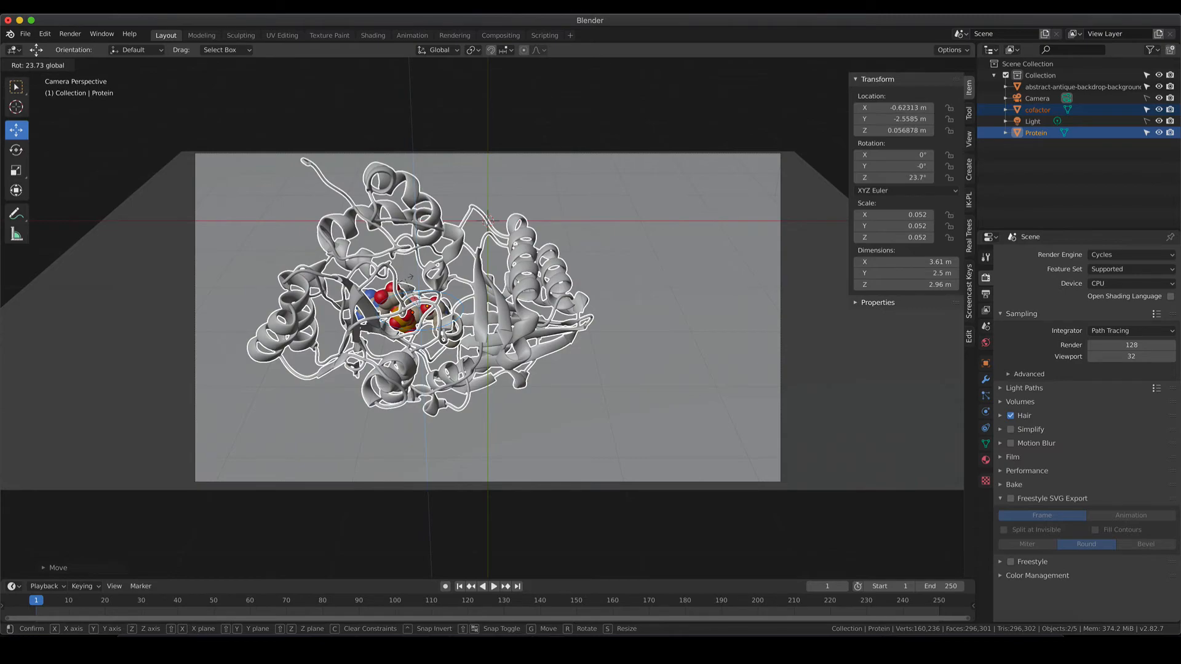
left_click_drag(406, 279, 468, 284)
double_click(468, 309)
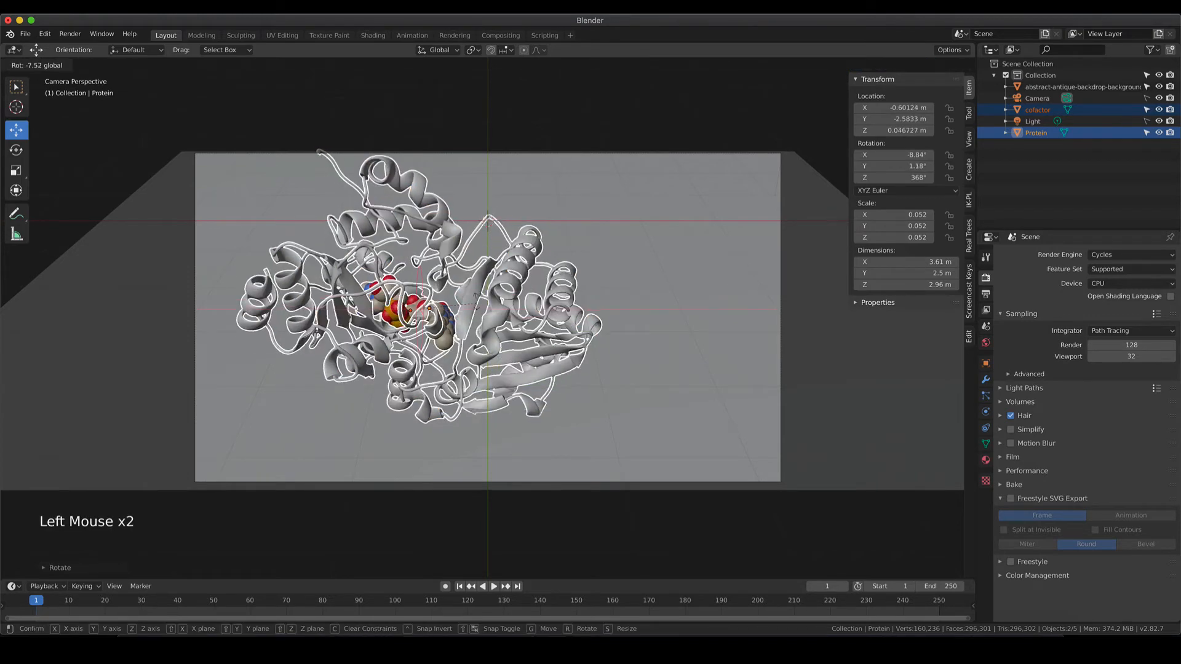
left_click_drag(478, 310, 475, 353)
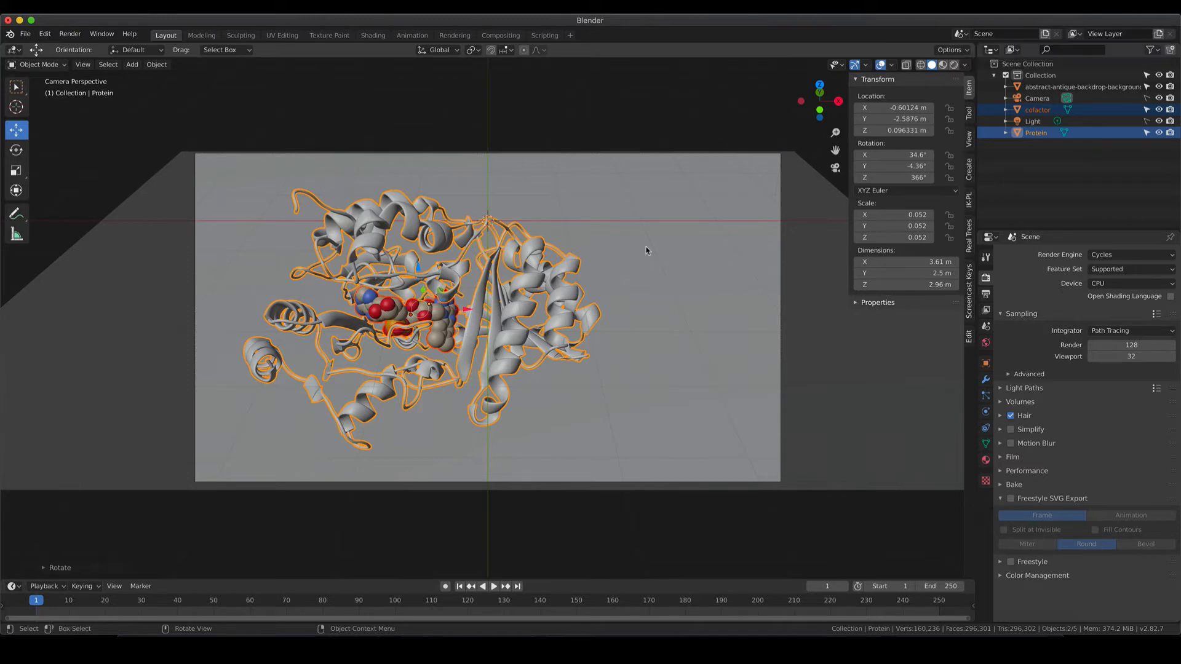
In front view, raise the wood plane to a Z location of about -1.04 m, just beneath the protein, and return to the camera view.
key("KP_1")
scroll(545, 309, "up", 4)
scroll(545, 310, "up", 3)
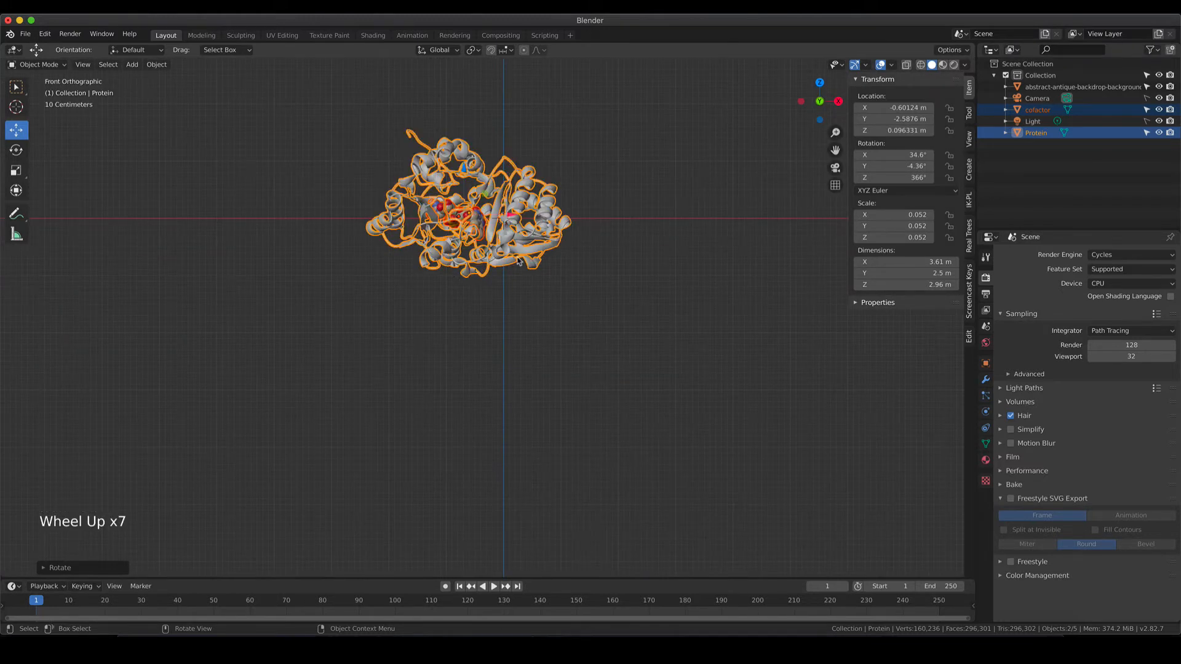
left_click(1046, 87)
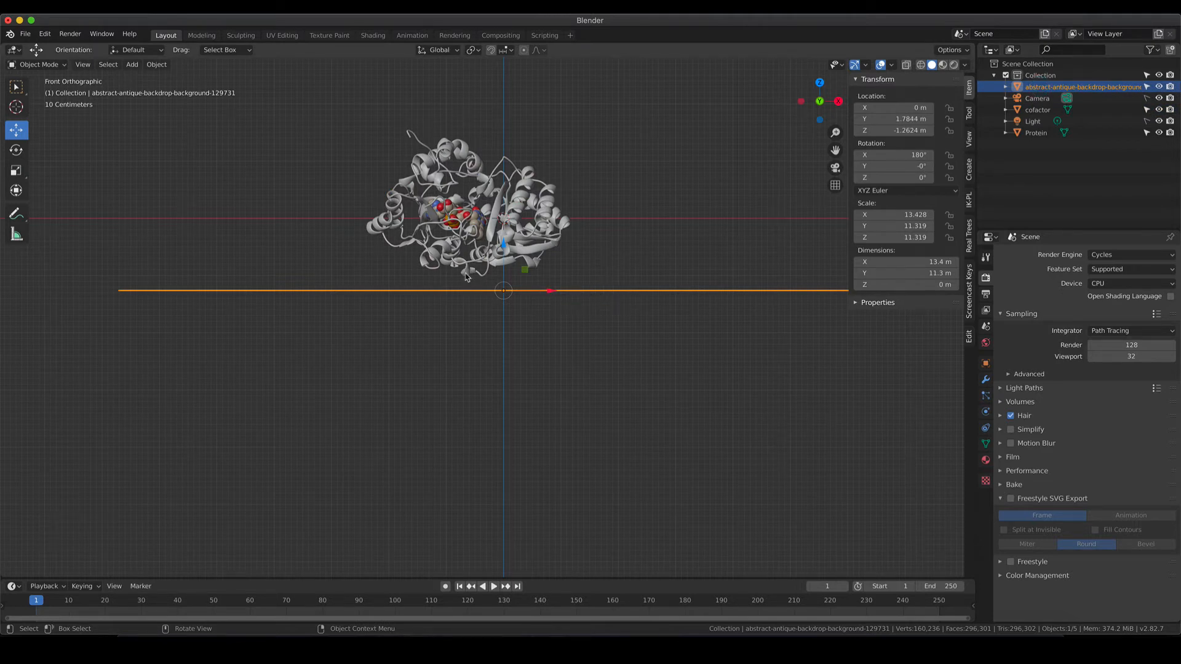
left_click_drag(502, 244, 511, 230)
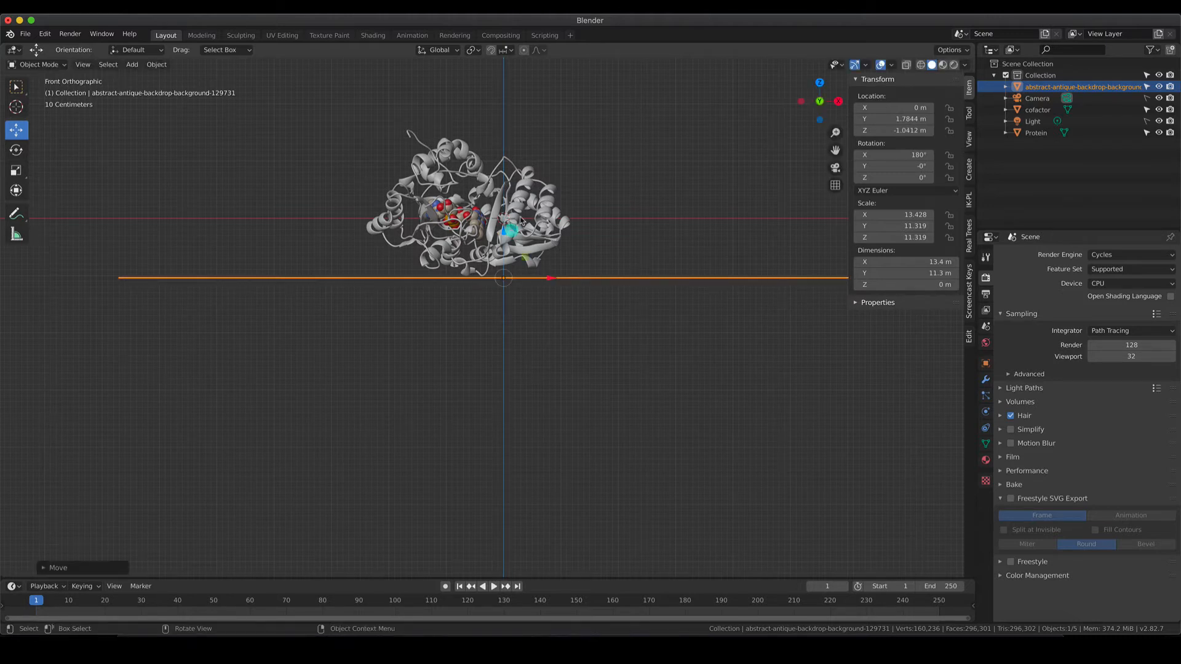
key("KP_0")
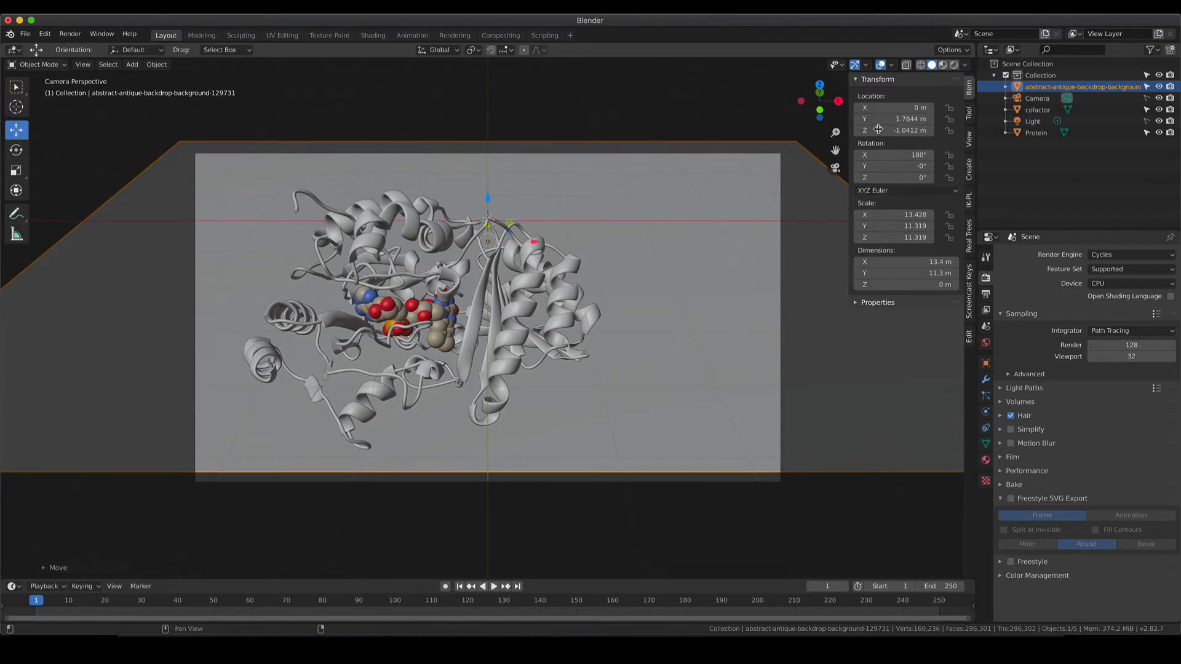
Set the wood plane's Y location to about 1.48 m and switch the viewport to Rendered shading.
left_click_drag(880, 120, 826, 130)
key("z")
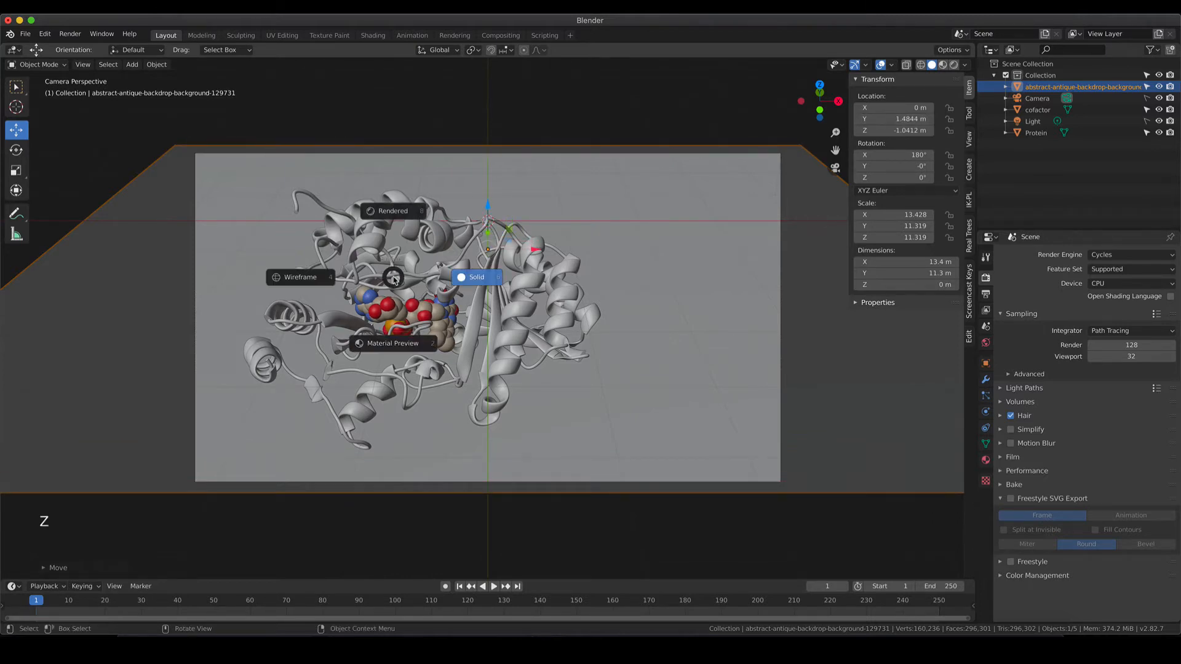
left_click(401, 219)
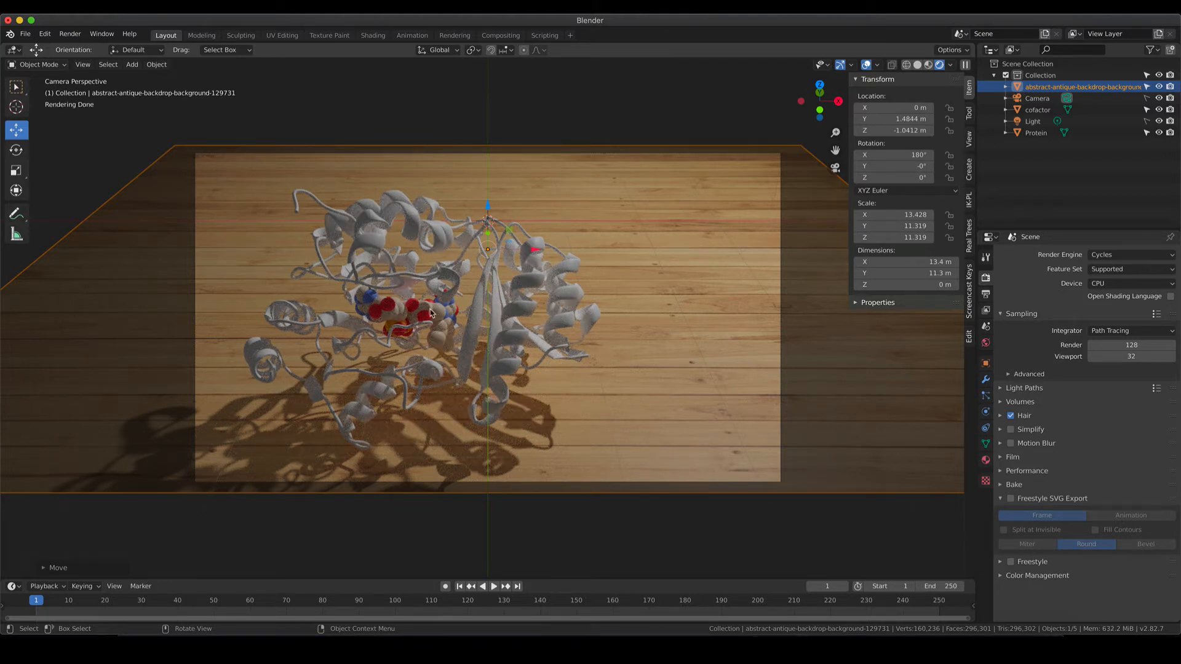
Select the cofactor and rename its beige material, material_3, to carbon.
scroll(400, 316, "up", 4)
middle_click_drag(399, 316, 568, 330, "shift")
scroll(577, 321, "up", 1)
scroll(577, 322, "up", 4)
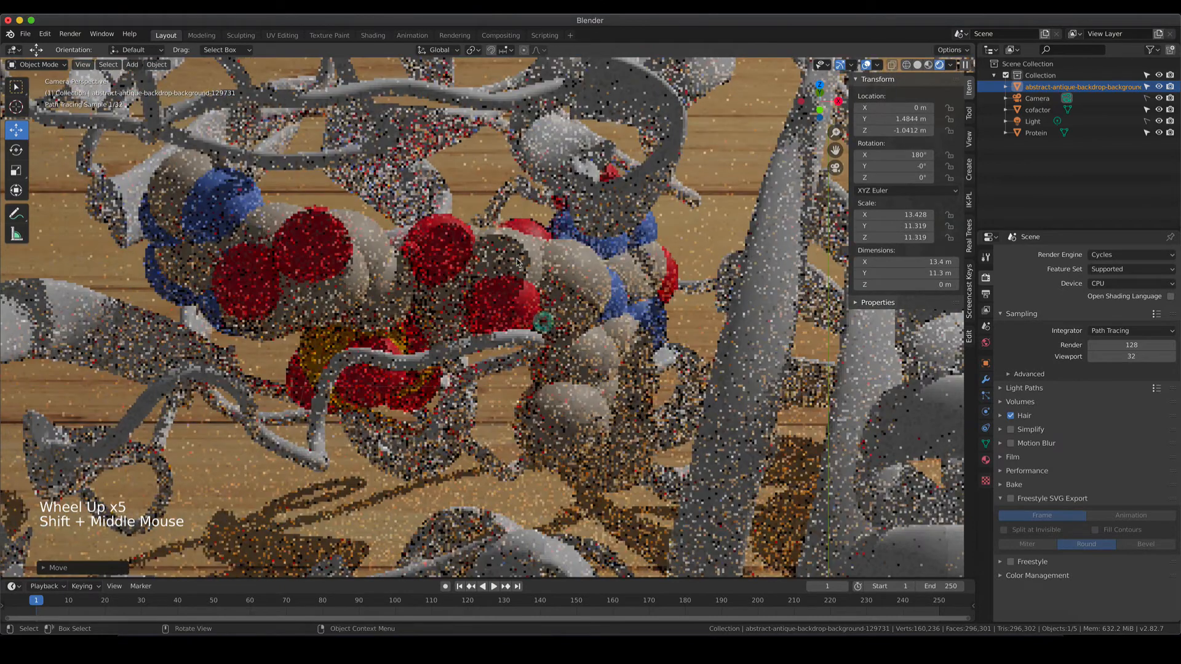
left_click(517, 262)
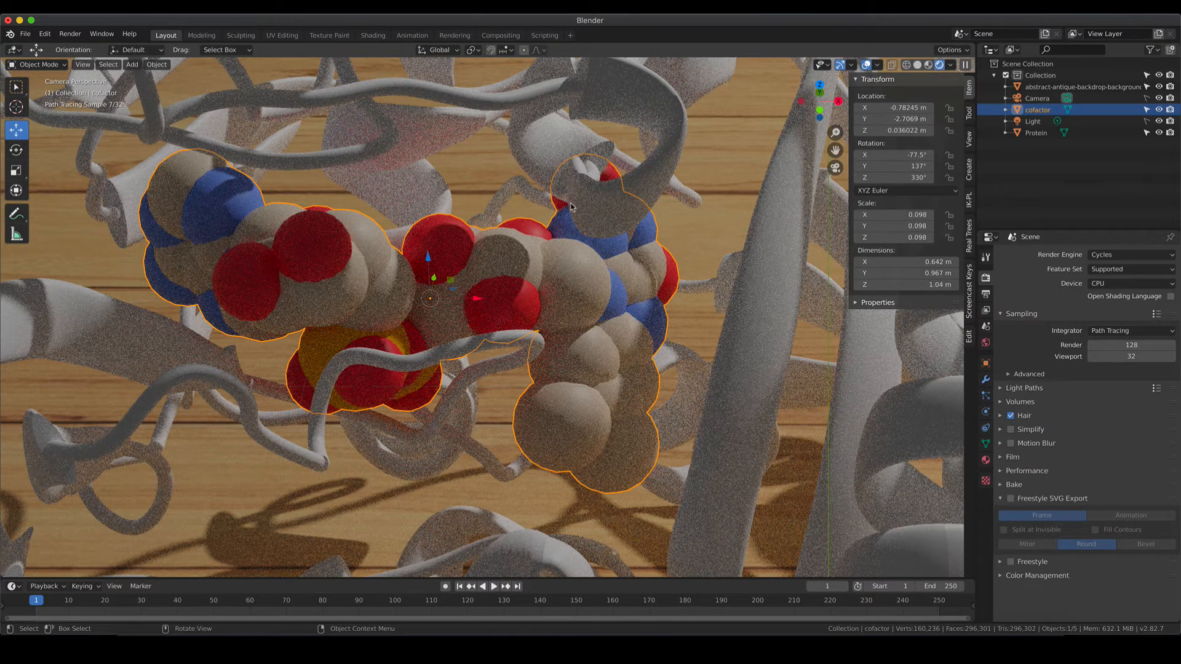
left_click(986, 461)
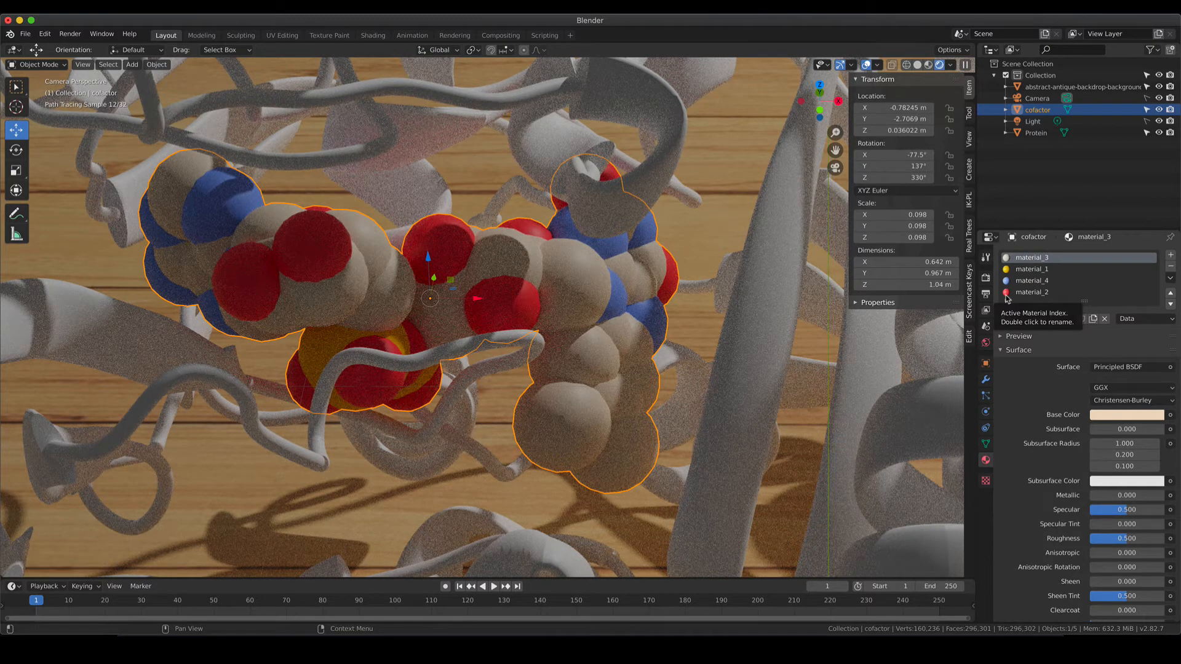
triple_click(1024, 261)
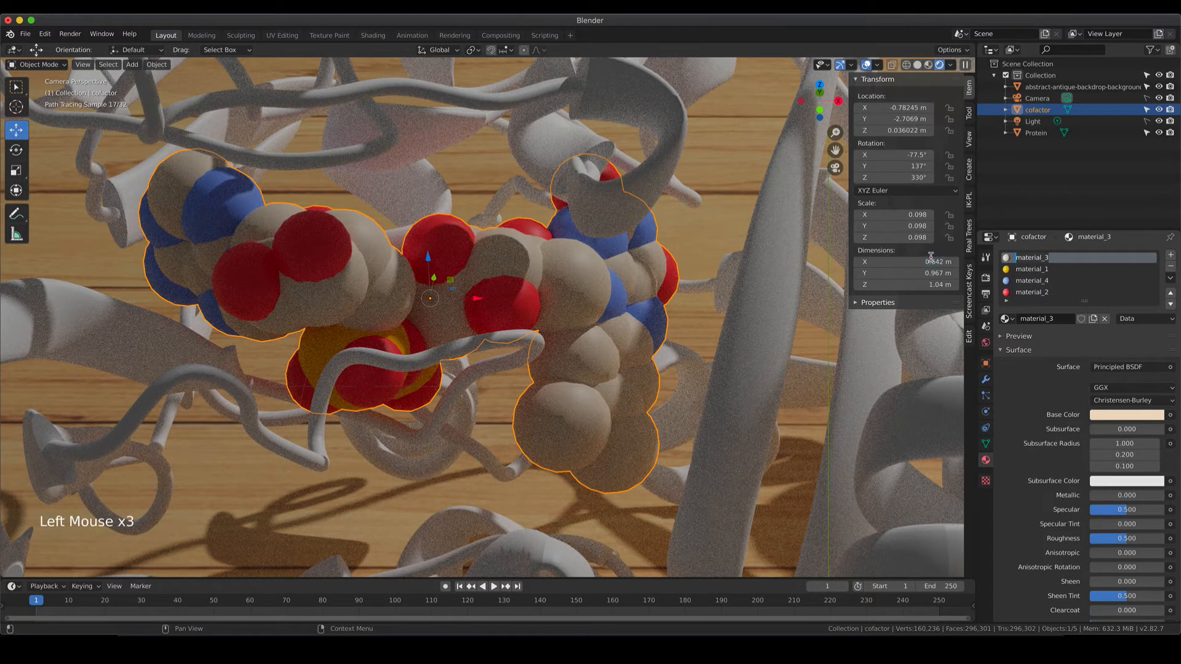
type("carbon")
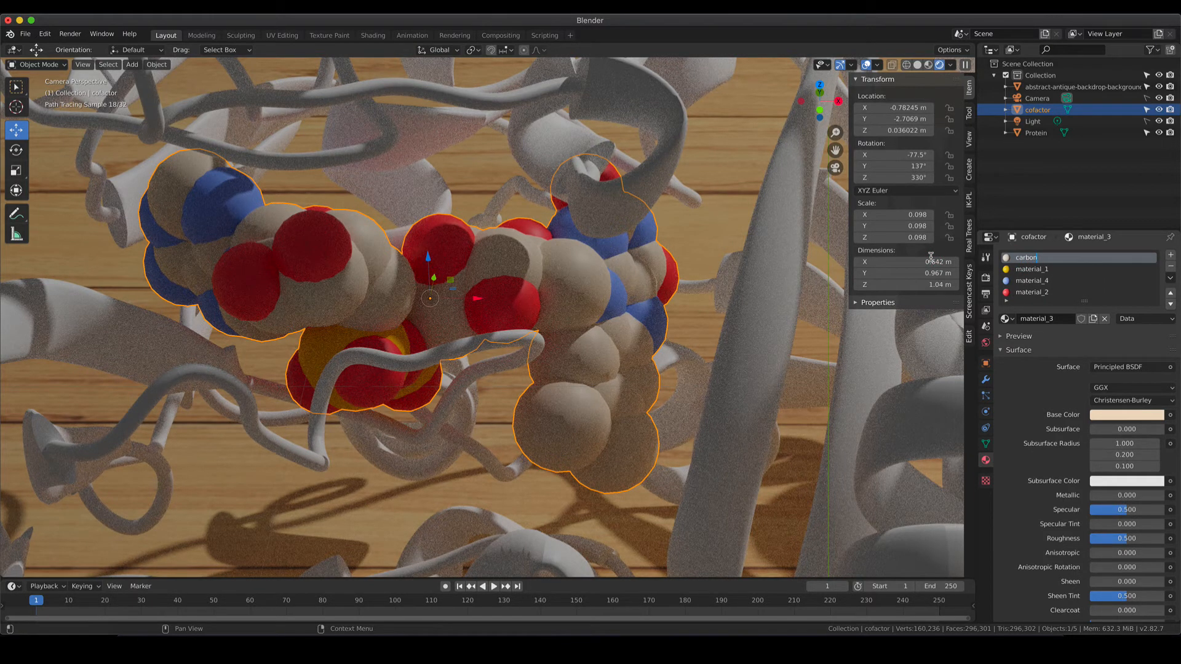
Rename the cofactor's yellow material, material_1, to phosphate.
left_click(1036, 271)
double_click(1039, 271)
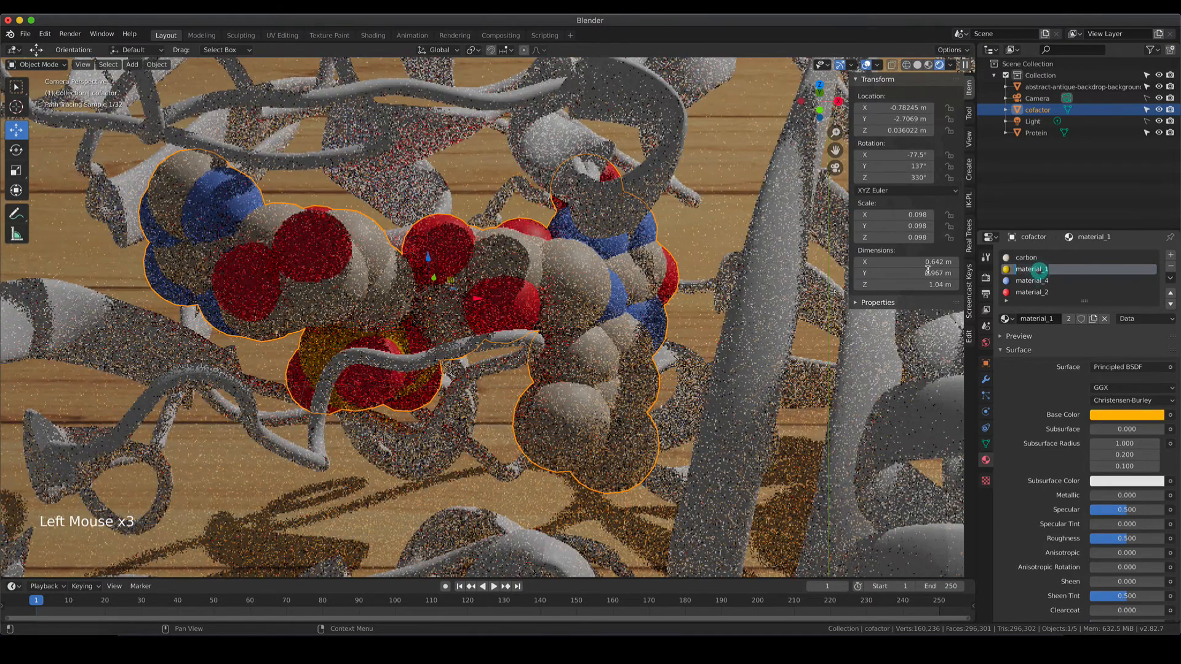
type("phos")
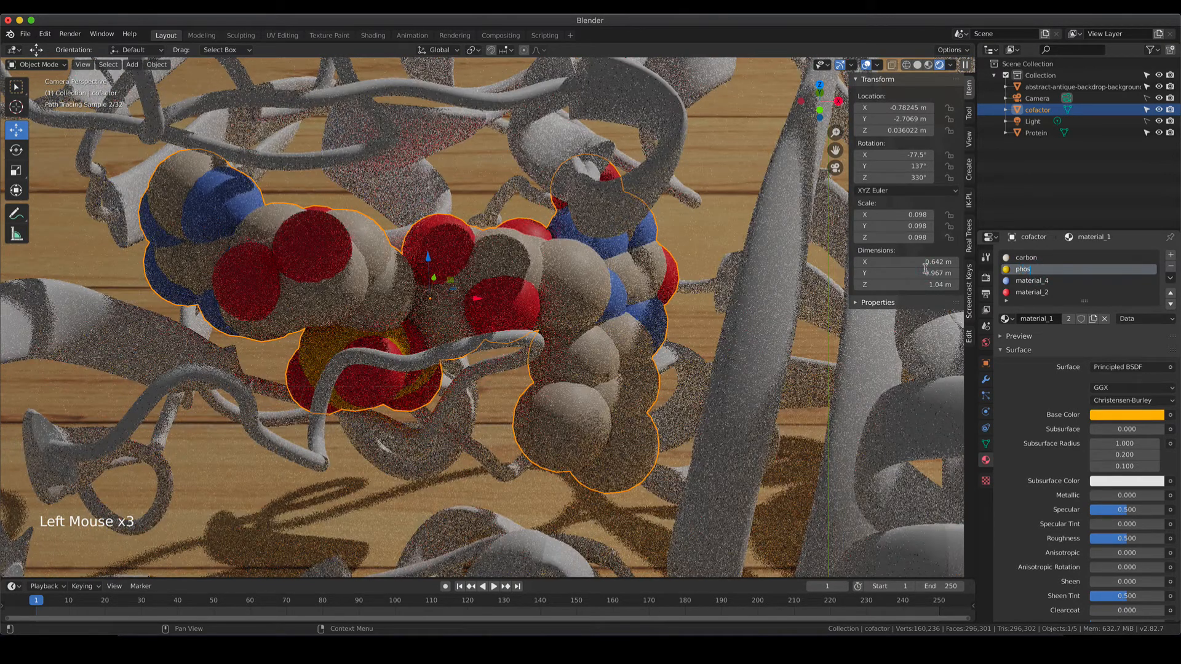
type("phate")
key("Return")
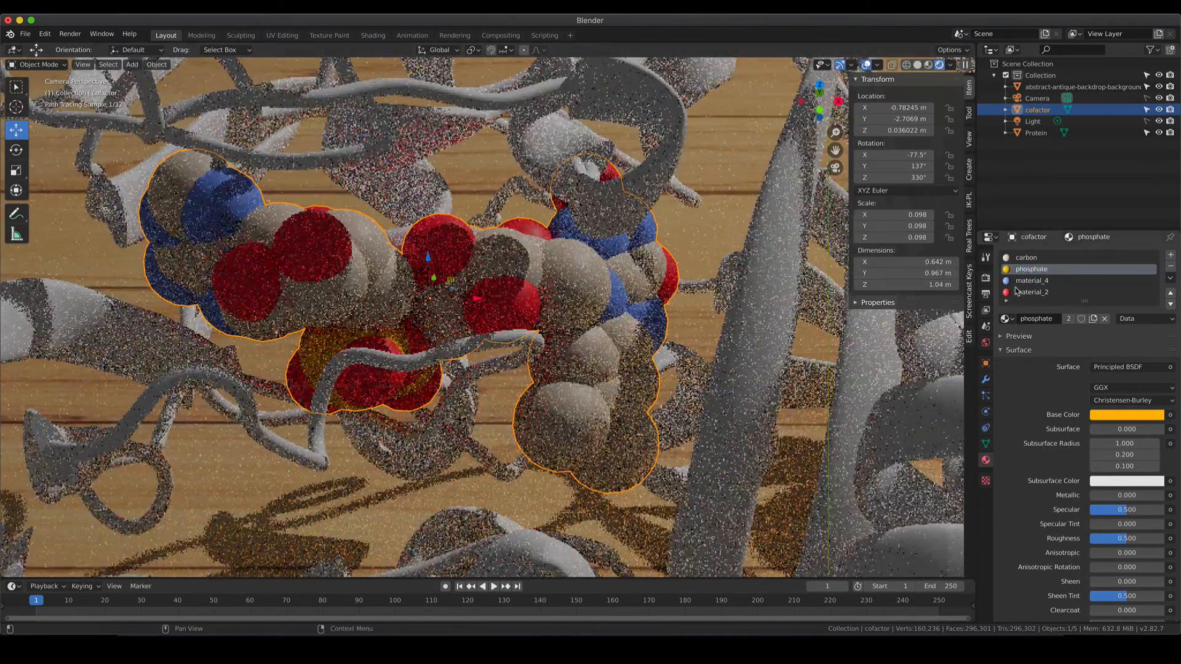
Rename the cofactor's blue material, material_4, to nitrogen.
left_click(1037, 280)
double_click(1037, 280)
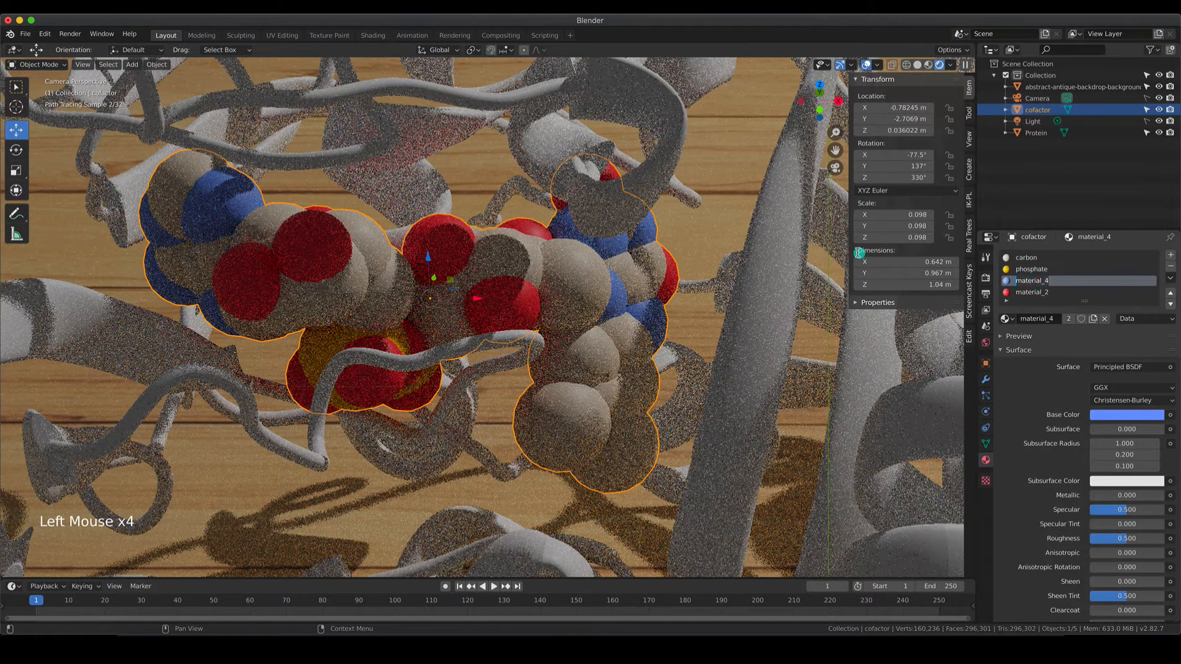
type("notrog")
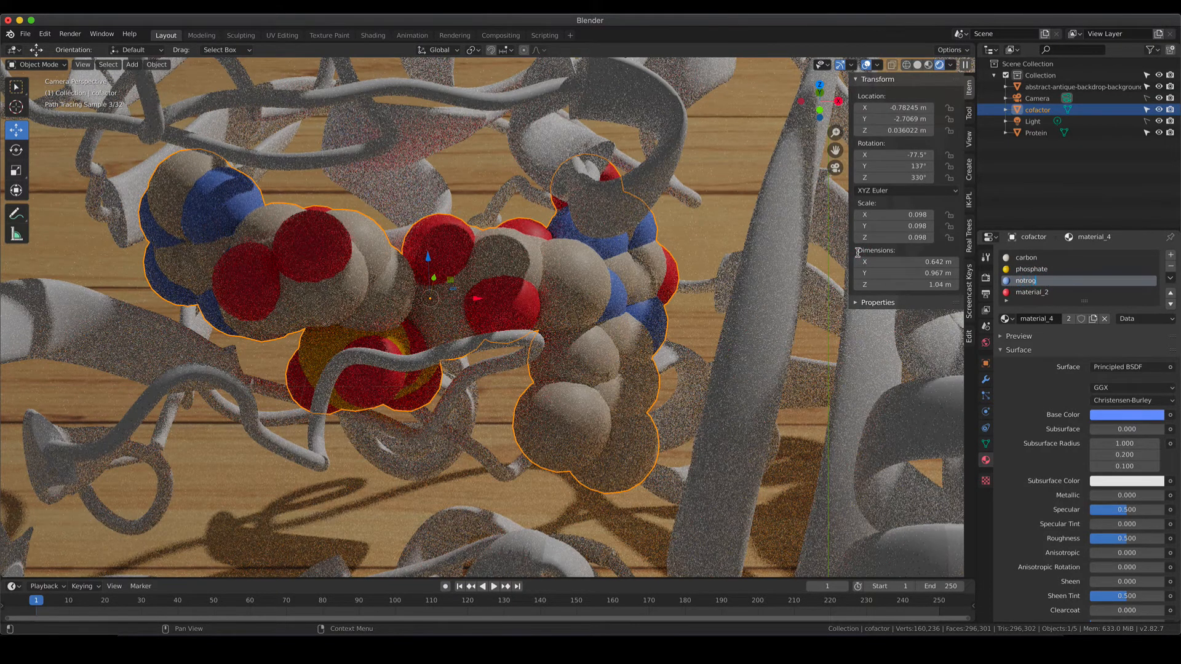
type("en")
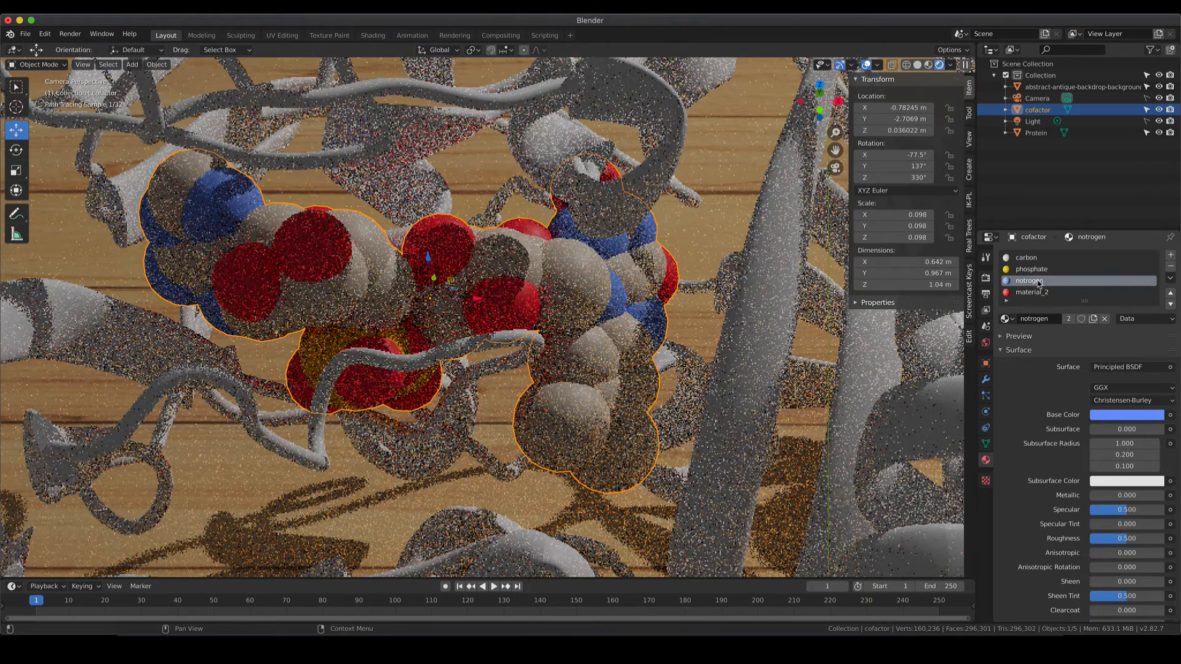
Rename the cofactor's red material, material_2, to oxygen.
triple_click(1023, 280)
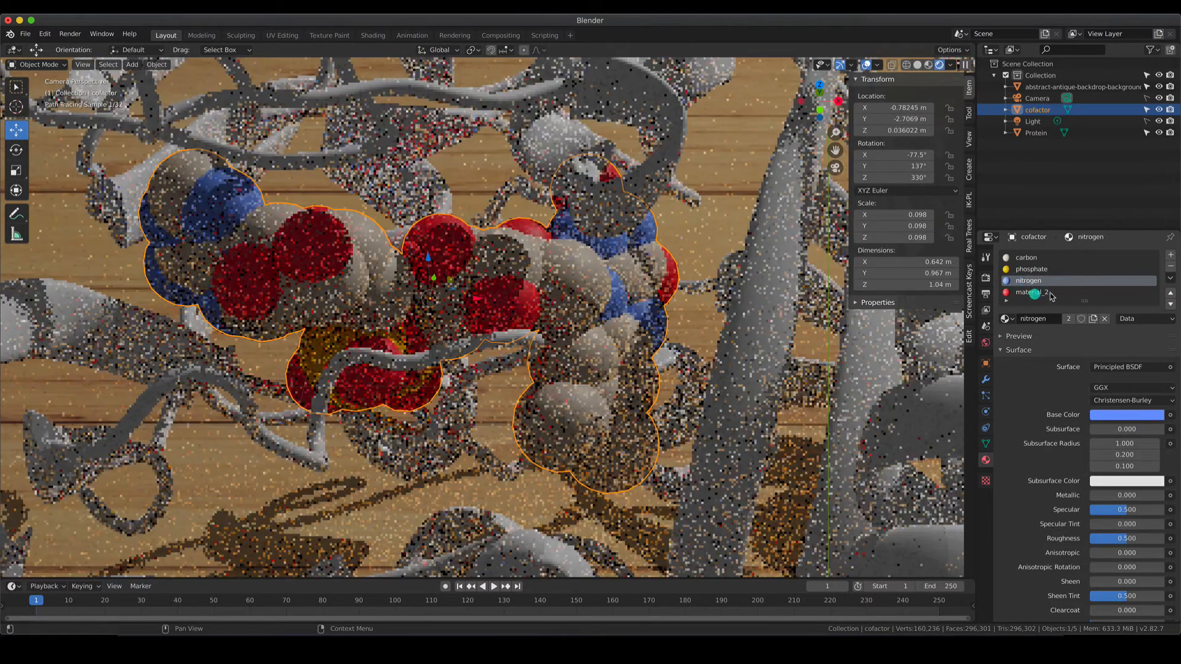
left_click(1040, 292)
type("o")
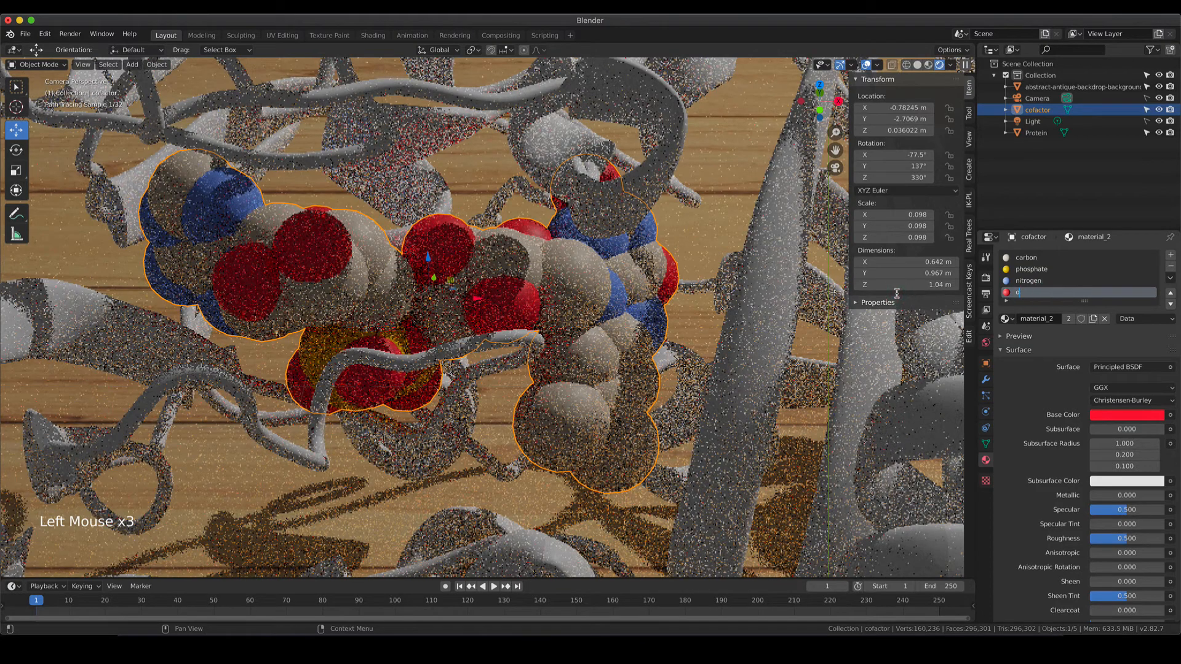
type("xygen")
key("Return")
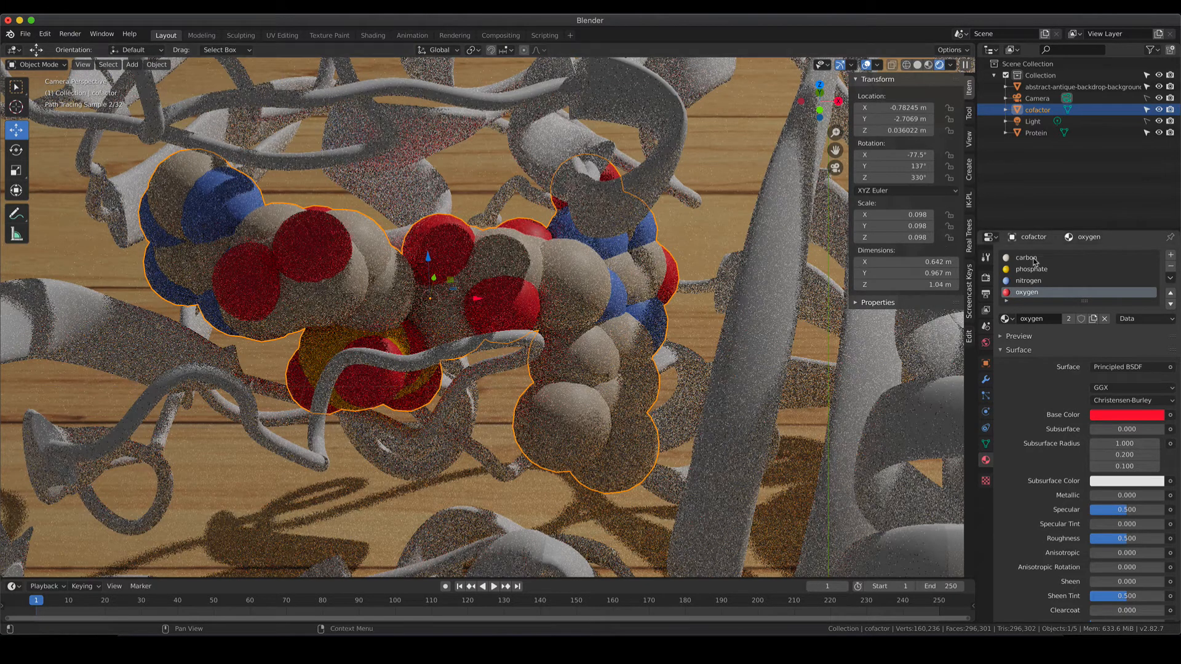
left_click(1027, 292)
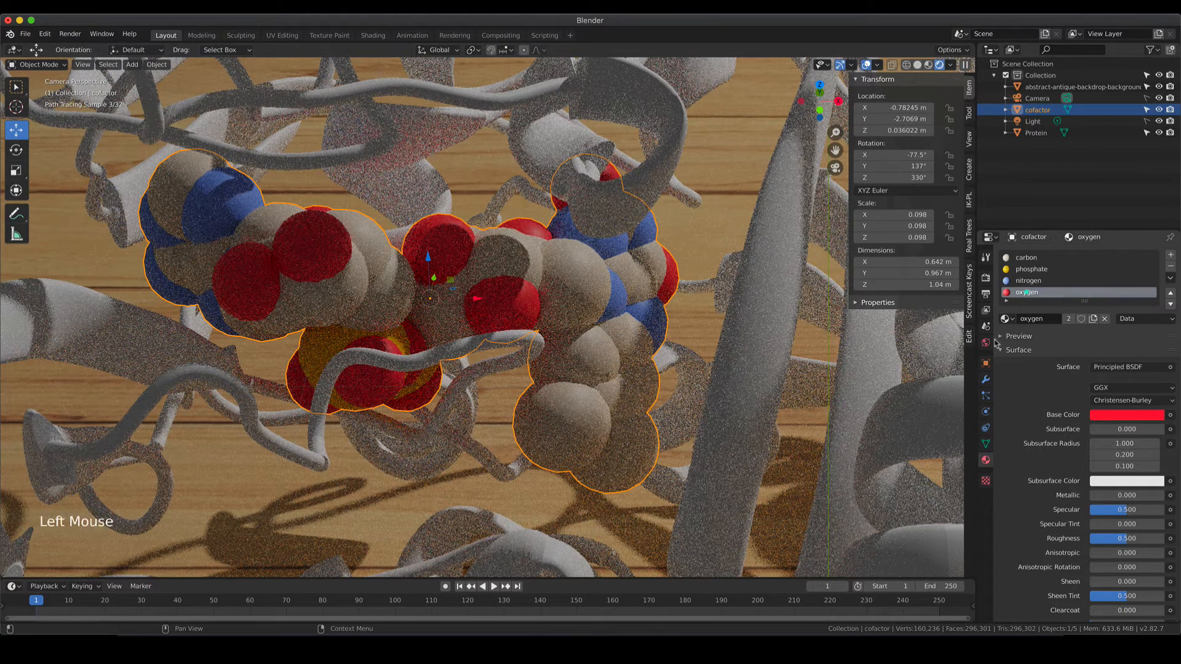
Show the oxygen material's preview, then set its roughness to 0 and base color to saturated red (R 1.000, G 0.000, B 0.033).
scroll(1033, 287, "down", 2)
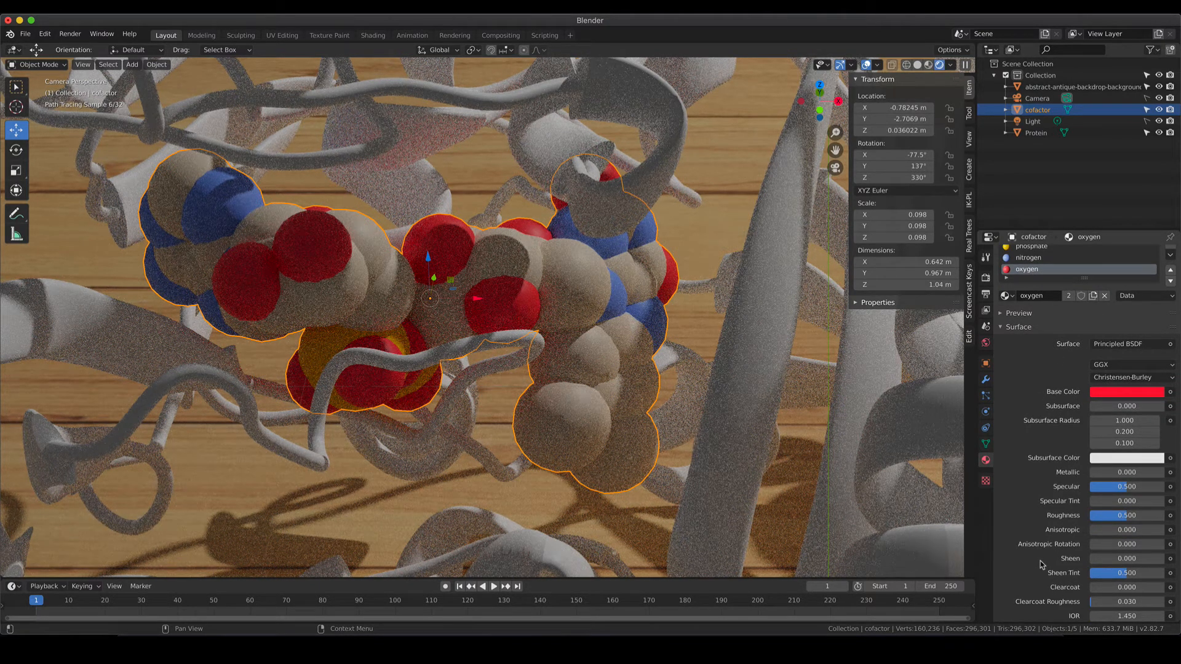
scroll(1042, 562, "down", 4)
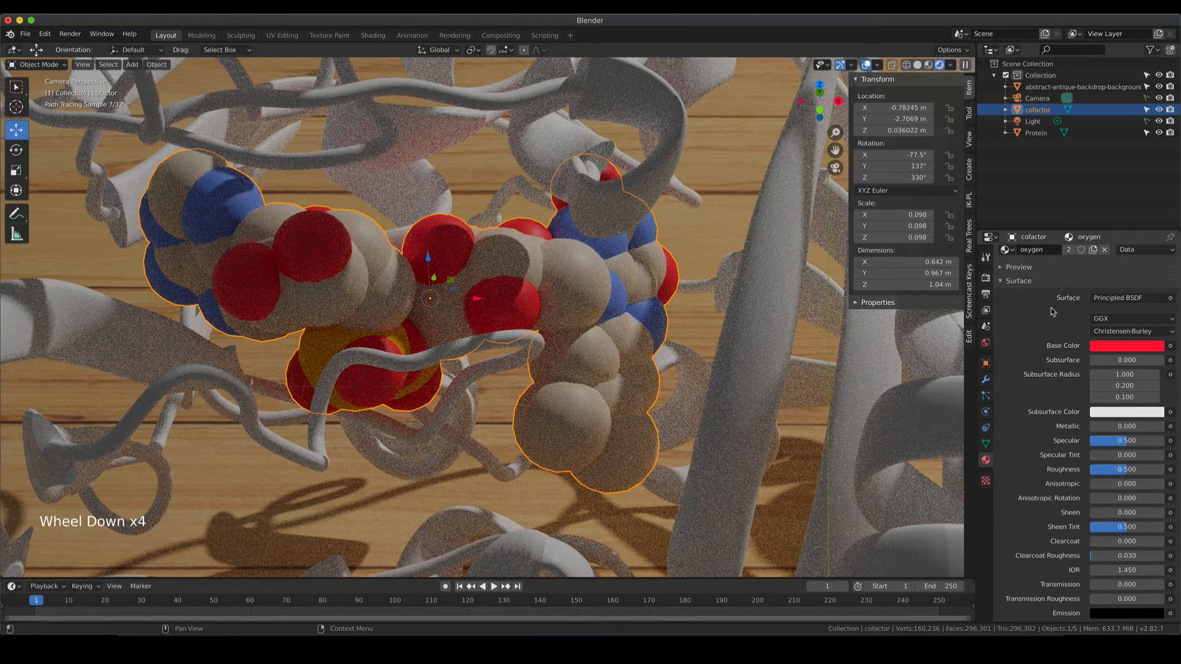
left_click(1003, 268)
scroll(1117, 543, "down", 2)
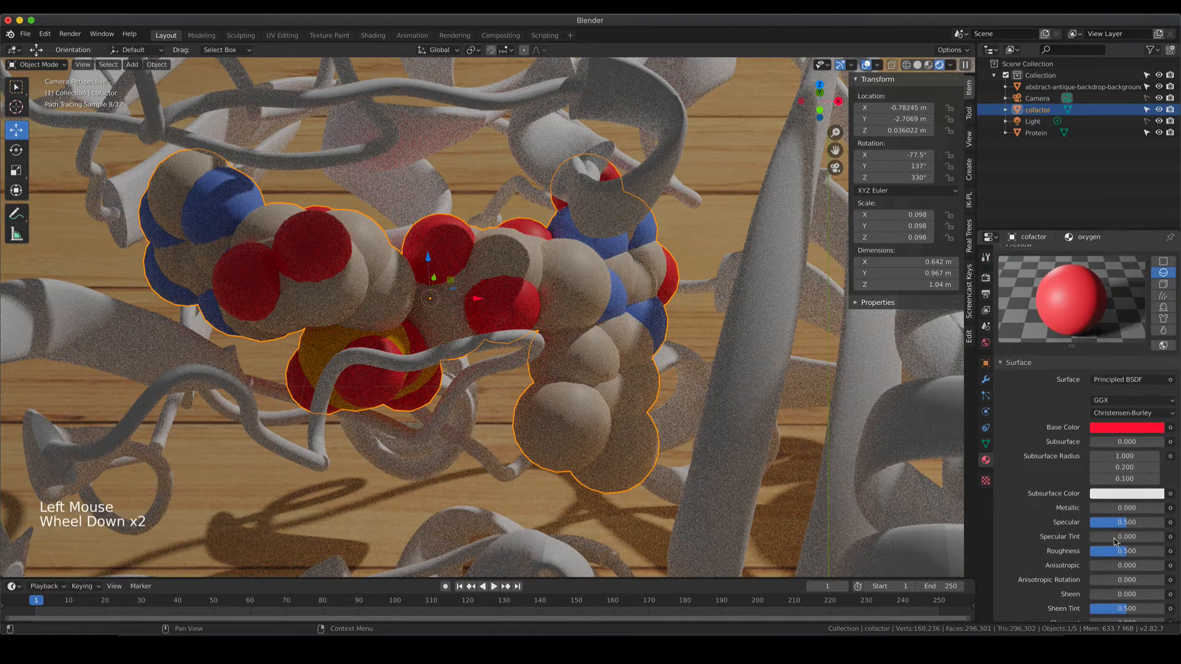
left_click_drag(1128, 553, 1076, 553)
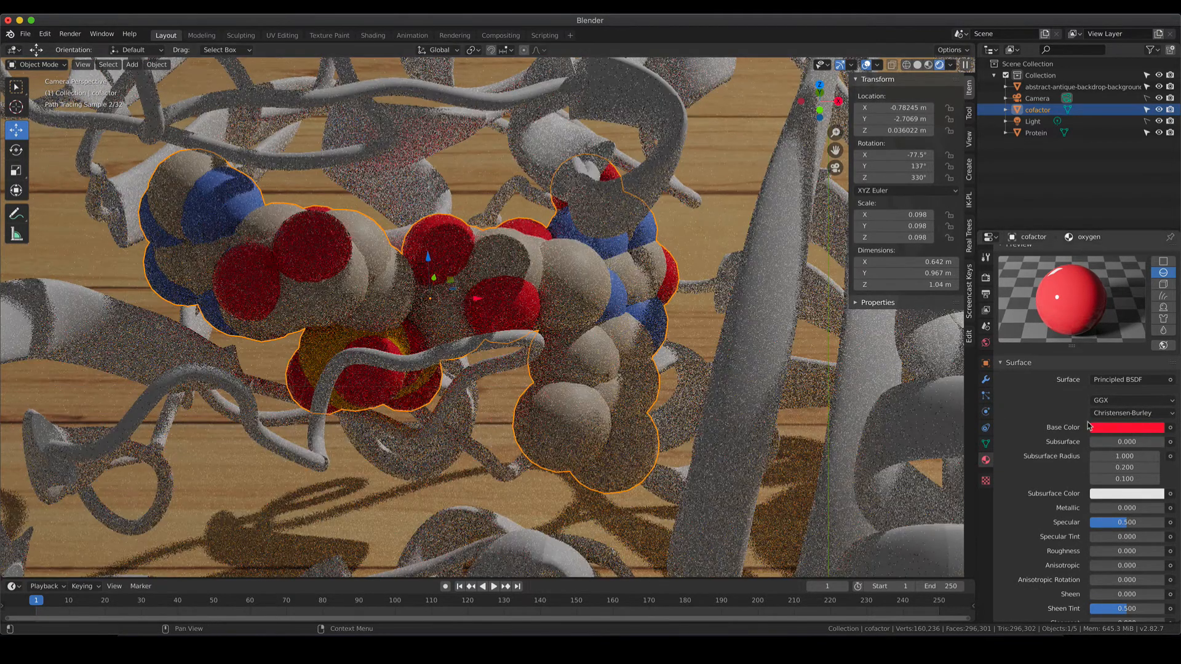
left_click(1116, 427)
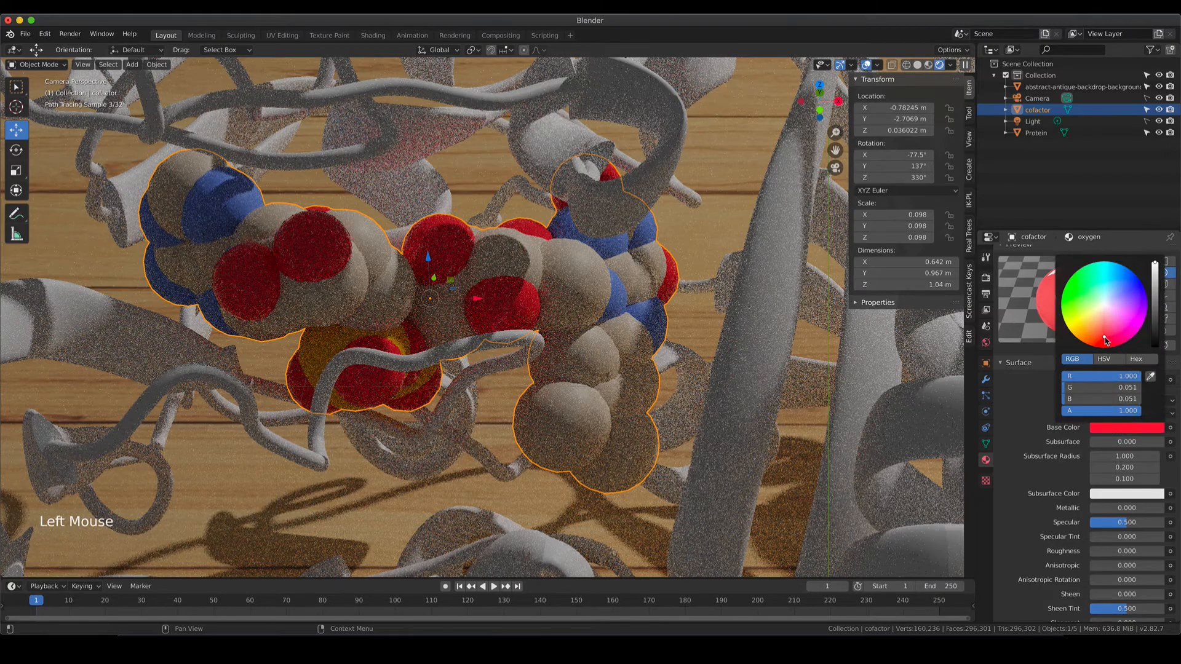
mouse_move(1103, 337)
left_mouse_down()
mouse_move(1098, 349)
mouse_move(1115, 345)
left_mouse_up()
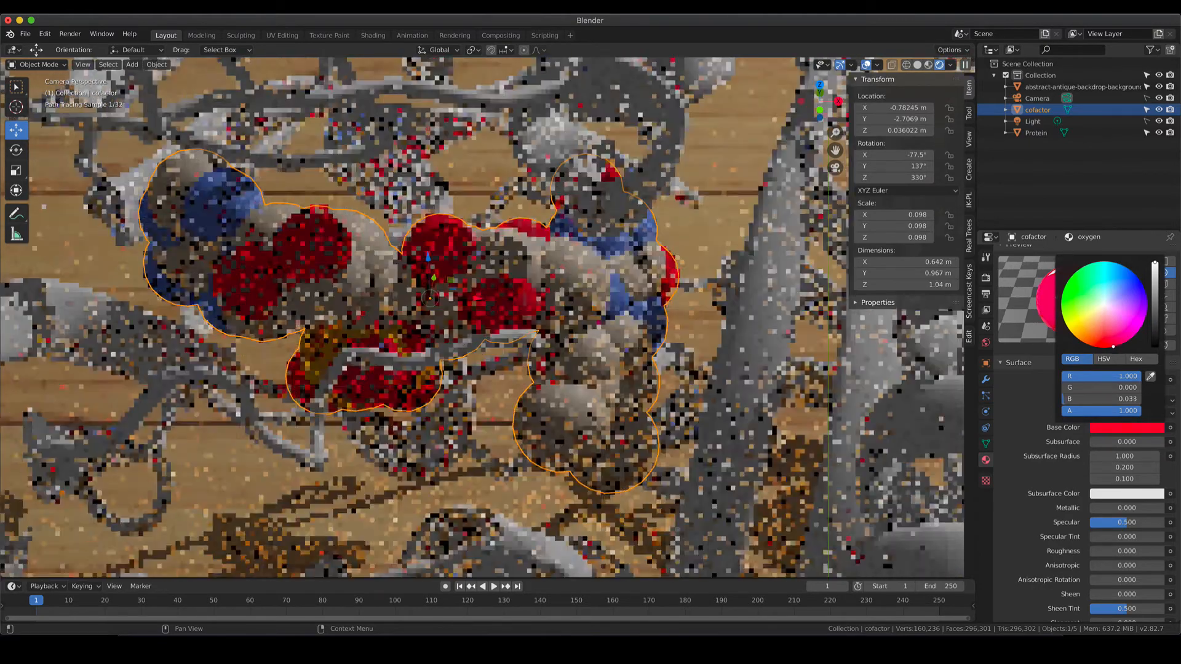
Set the nitrogen material's roughness to 0 and its base color to a saturated blue (about R 0.031, G 0.188, B 0.973).
scroll(1045, 275, "up", 8)
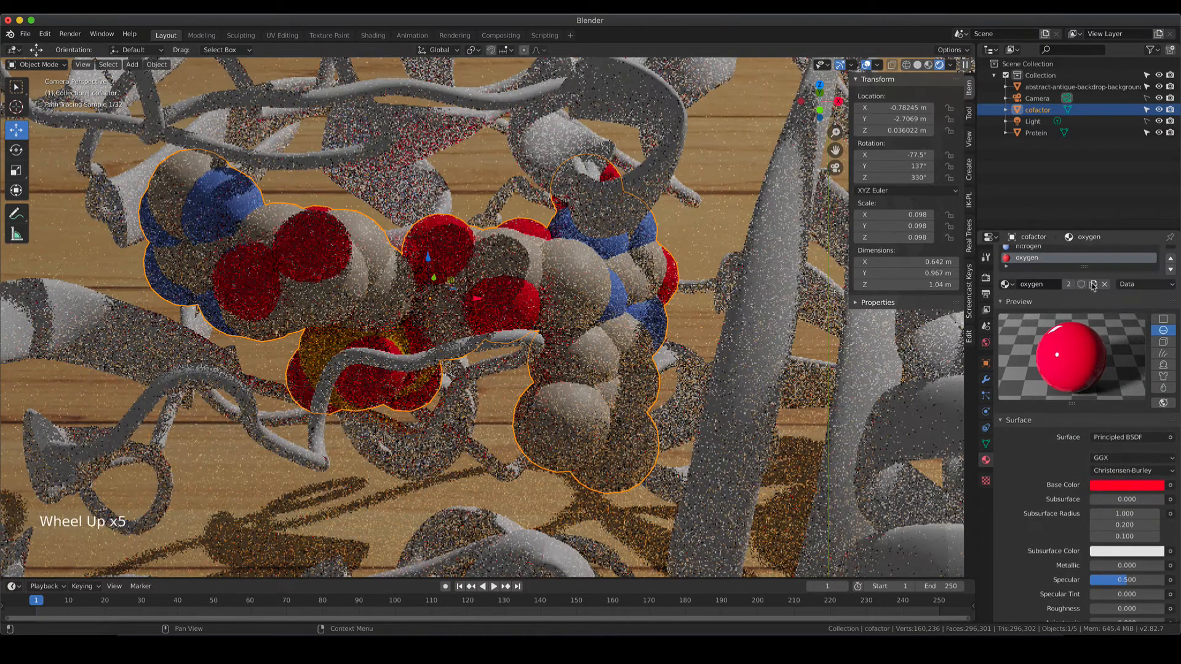
left_click(1028, 281)
scroll(1107, 492, "down", 4)
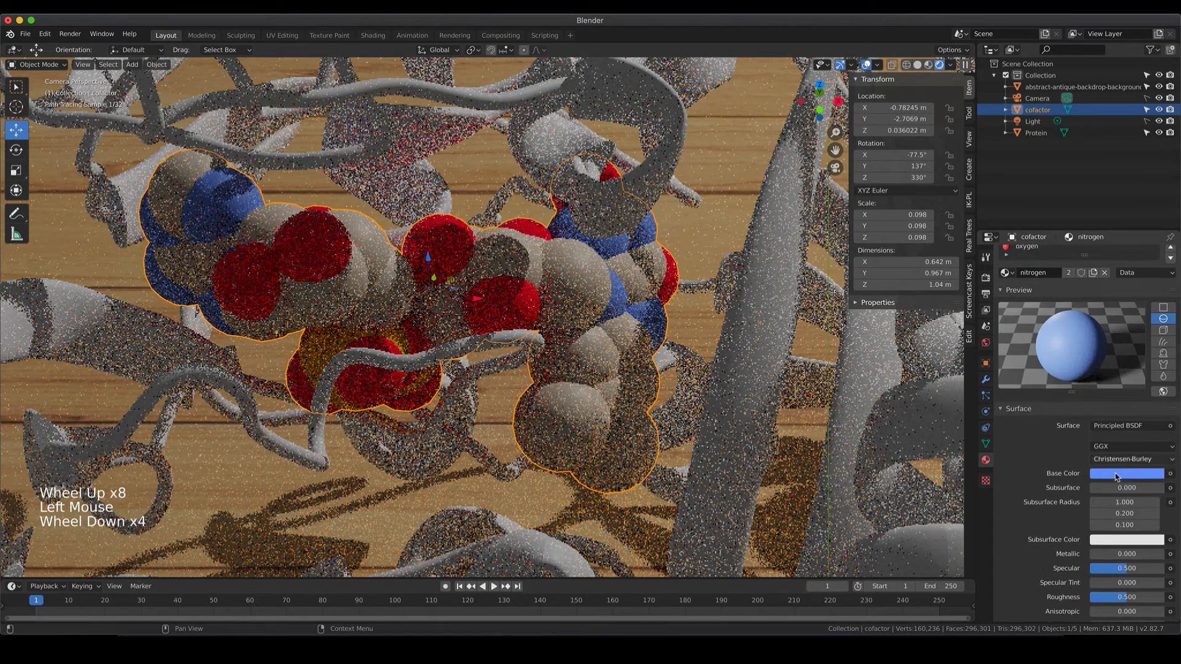
left_click_drag(1127, 595, 1092, 595)
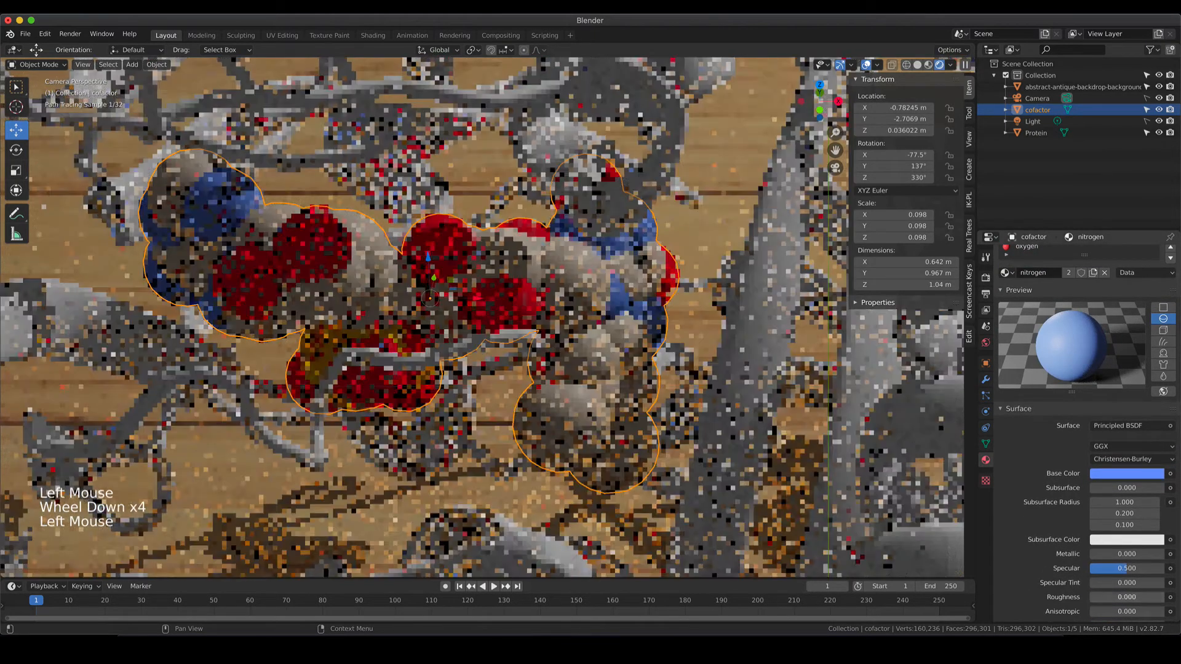
left_click(1141, 472)
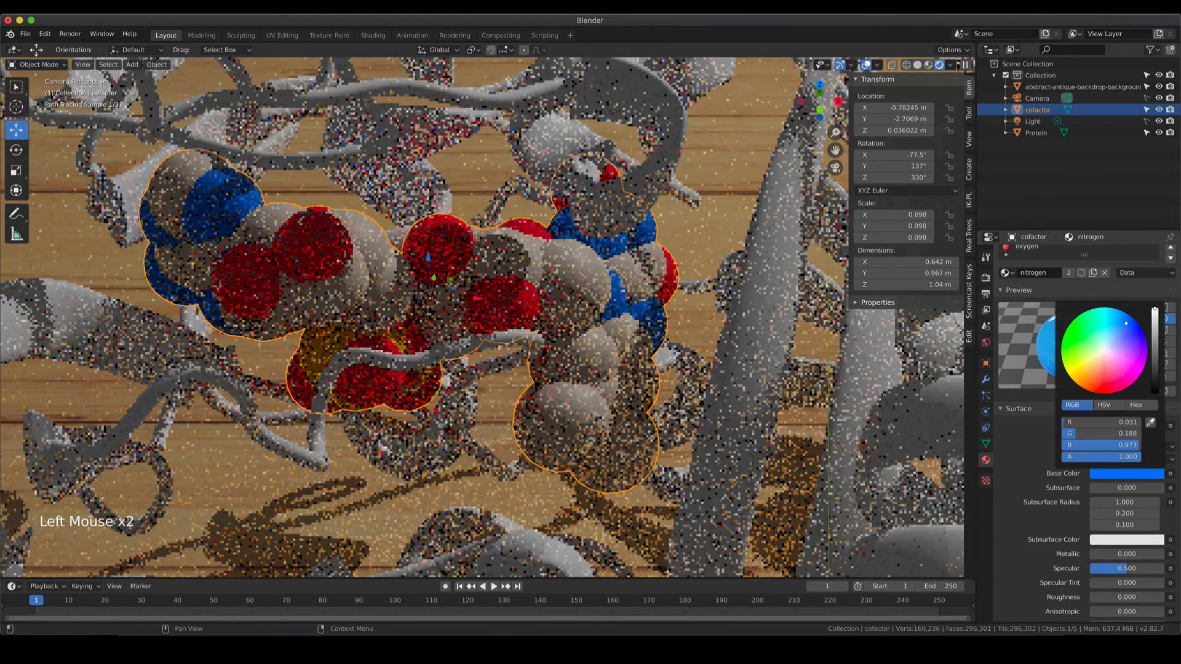
left_click_drag(1126, 323, 1128, 323)
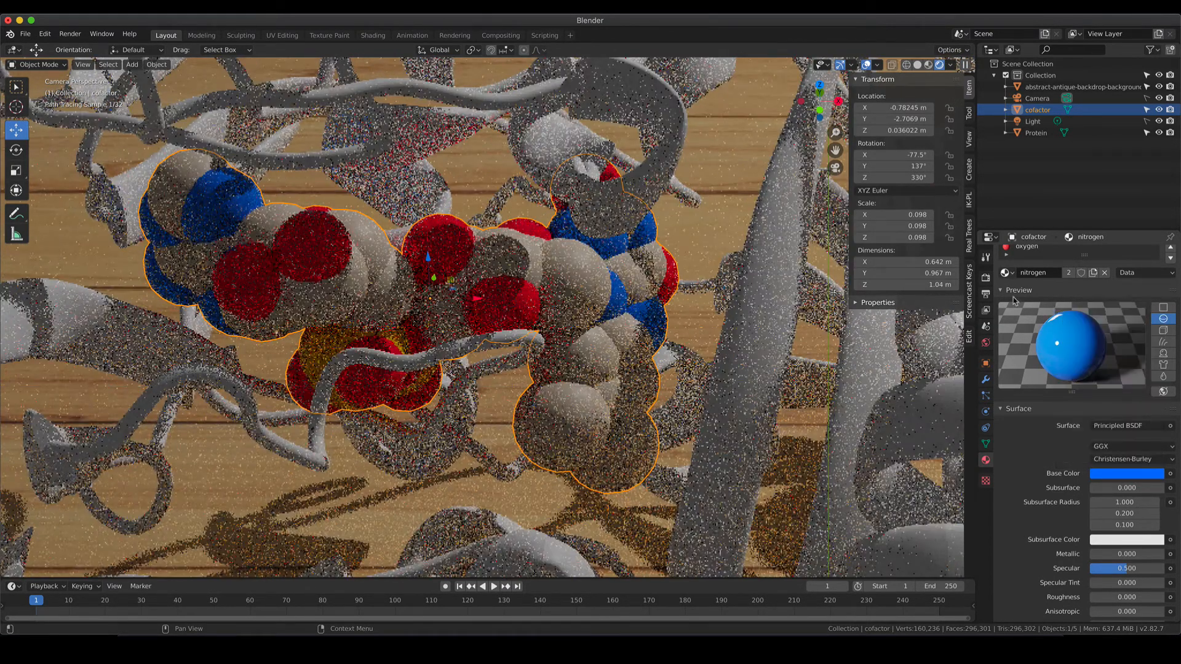
Set the yellow phosphate material's roughness to 0.
scroll(1087, 355, "up", 5)
left_click(1040, 268)
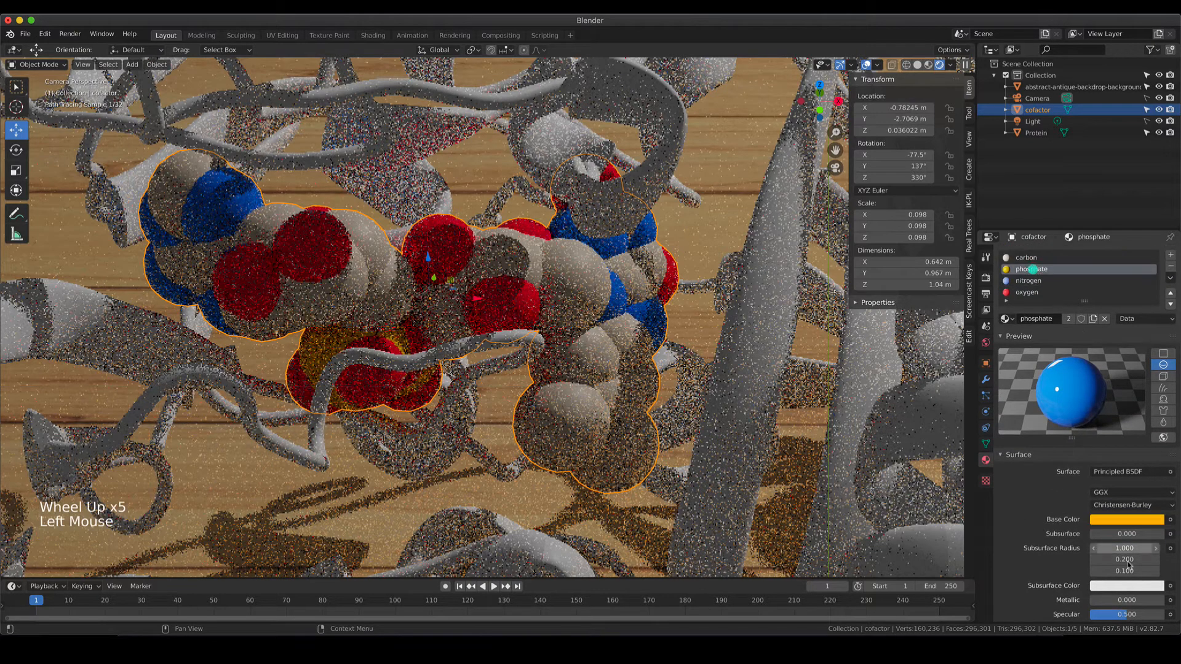
scroll(1125, 602, "down", 6)
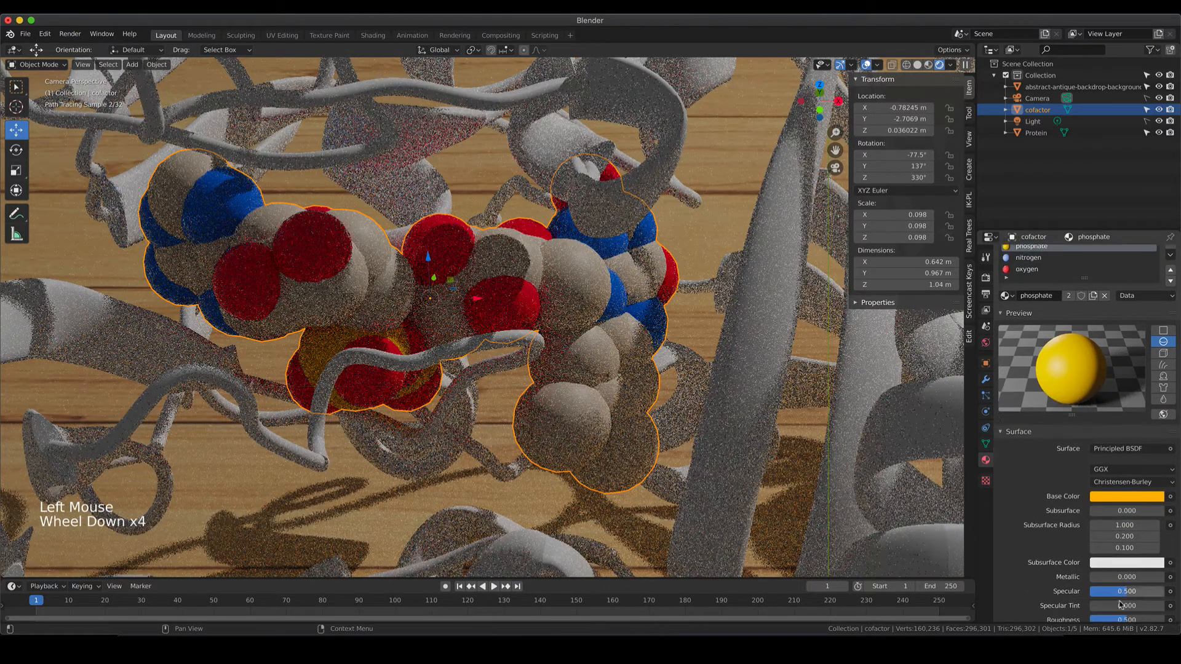
left_click_drag(1126, 598, 1089, 598)
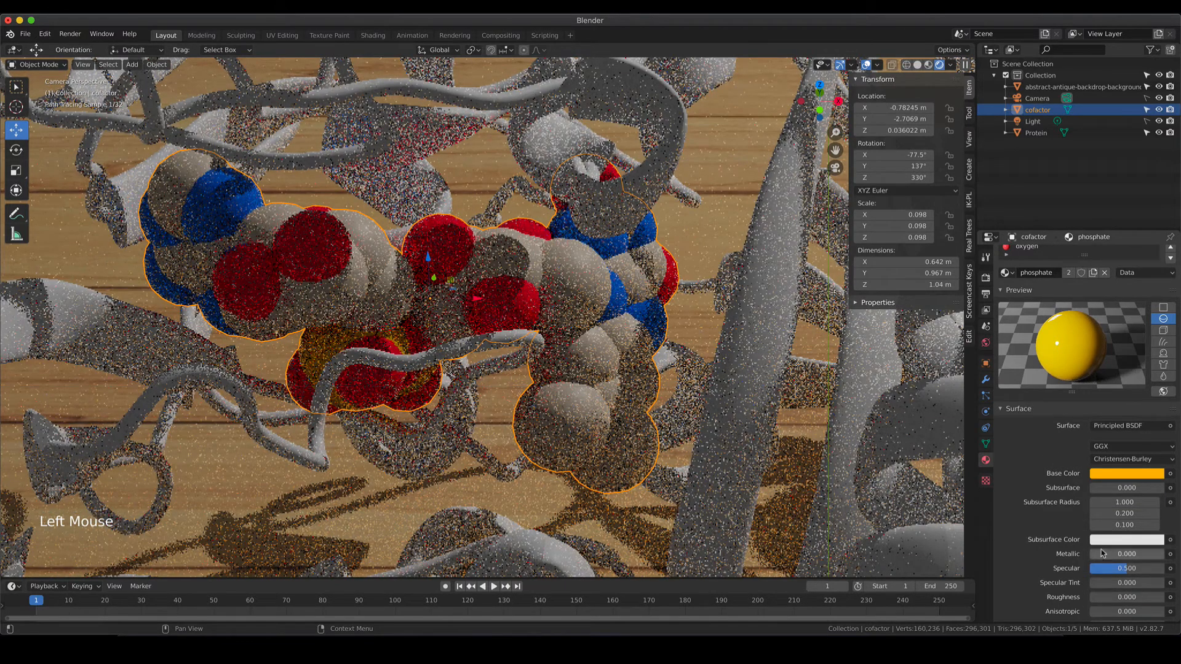
Change the carbon material's surface shader from Principled BSDF to Glass BSDF.
scroll(1069, 317, "up", 7)
left_click(1026, 258)
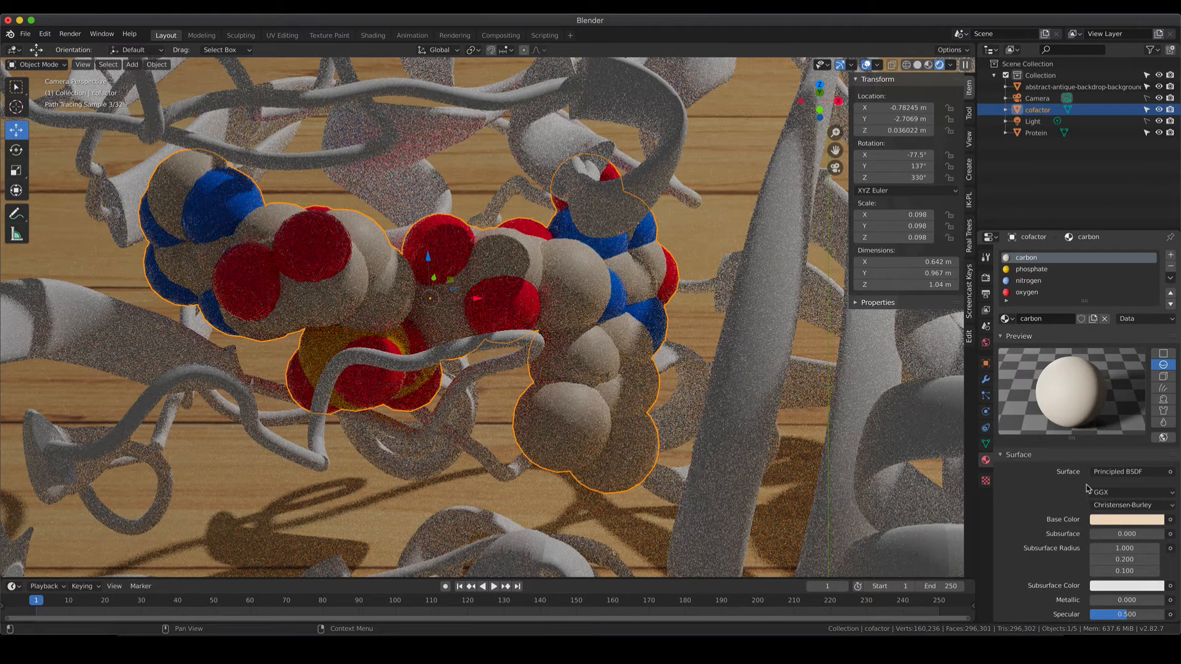
scroll(1087, 489, "down", 2)
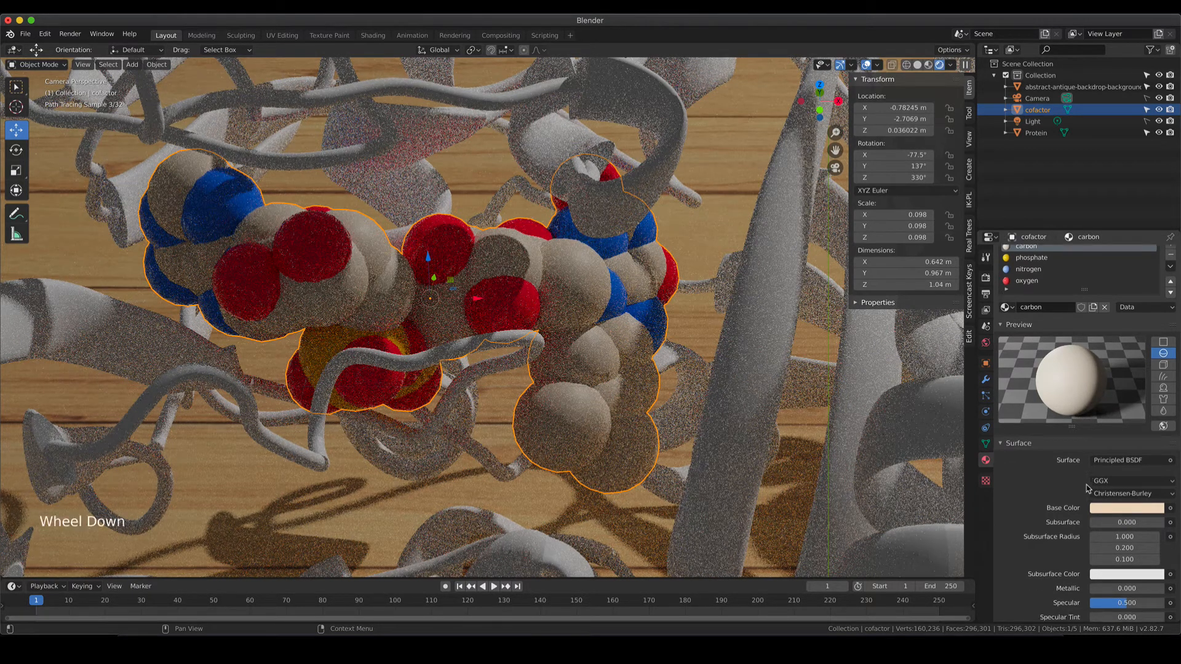
left_click(1132, 449)
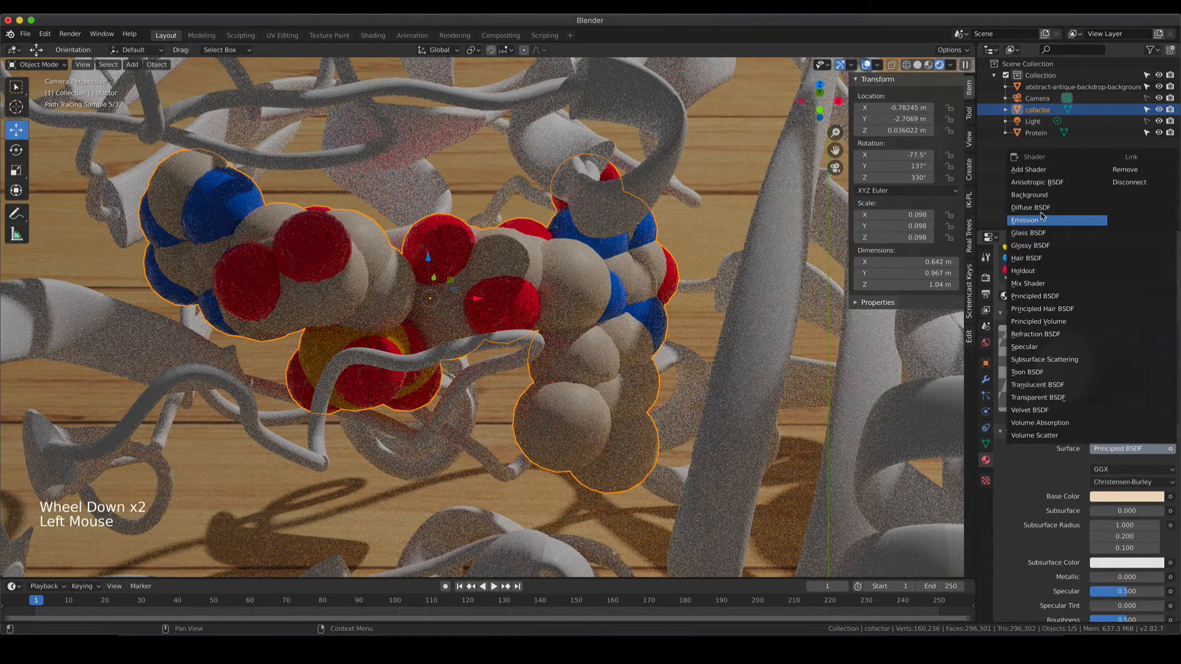
left_click(1042, 233)
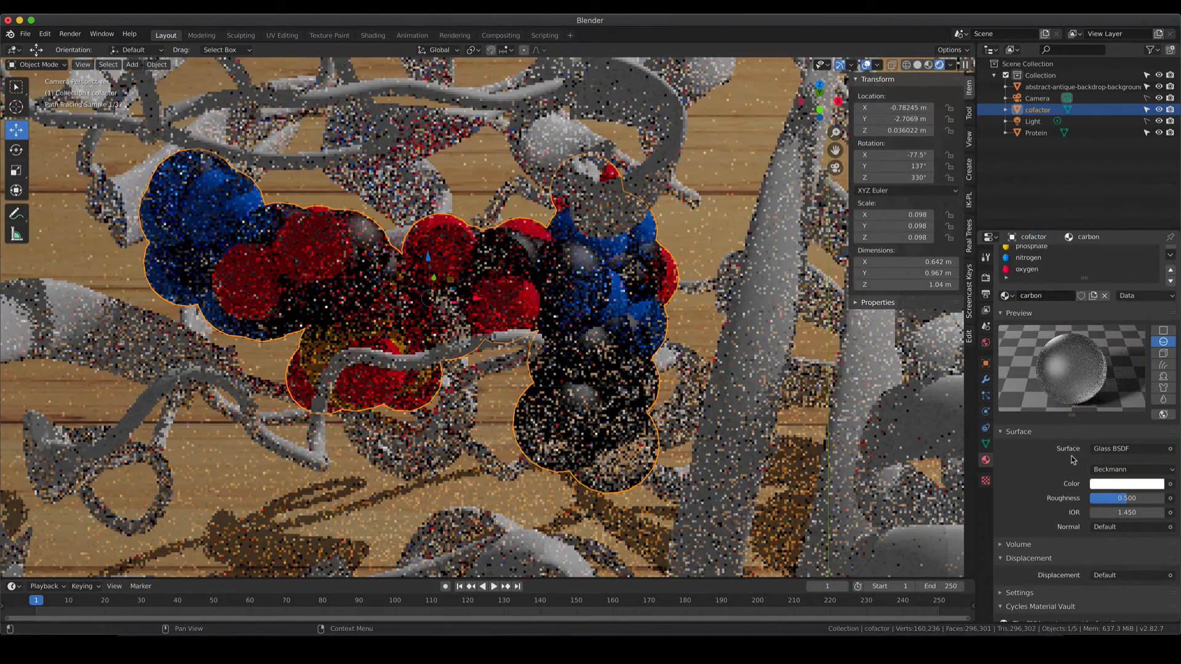
Assign an Emission shader to the carbon material's volume.
scroll(1083, 508, "down", 5)
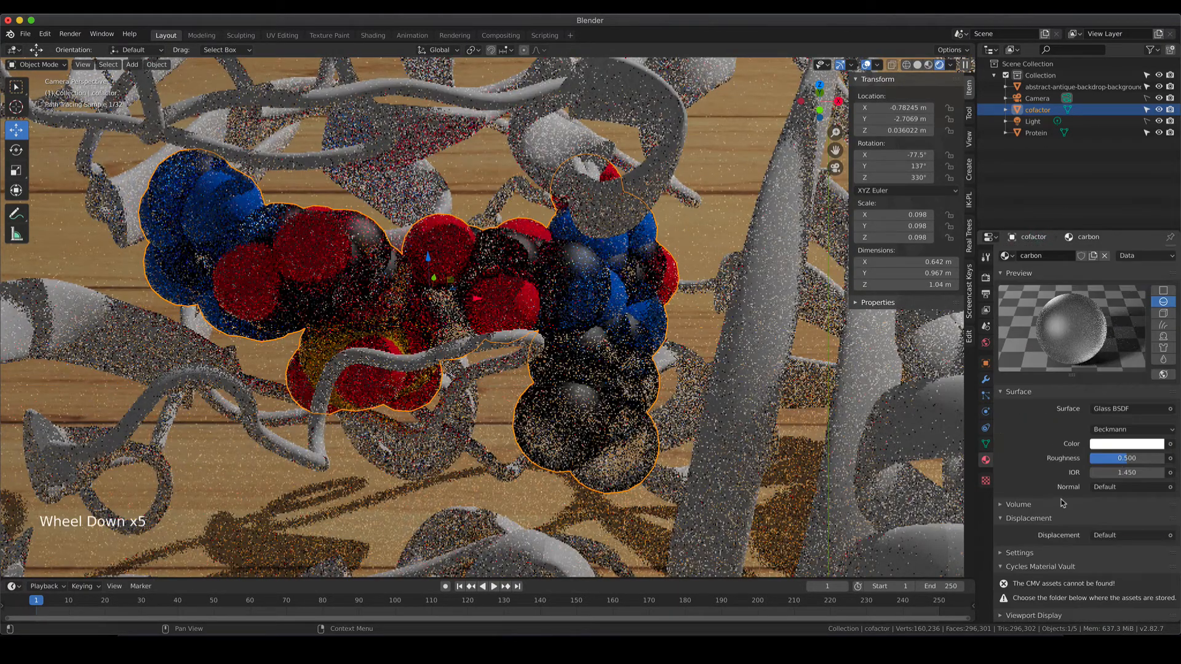
left_click(1018, 505)
left_click(1132, 522)
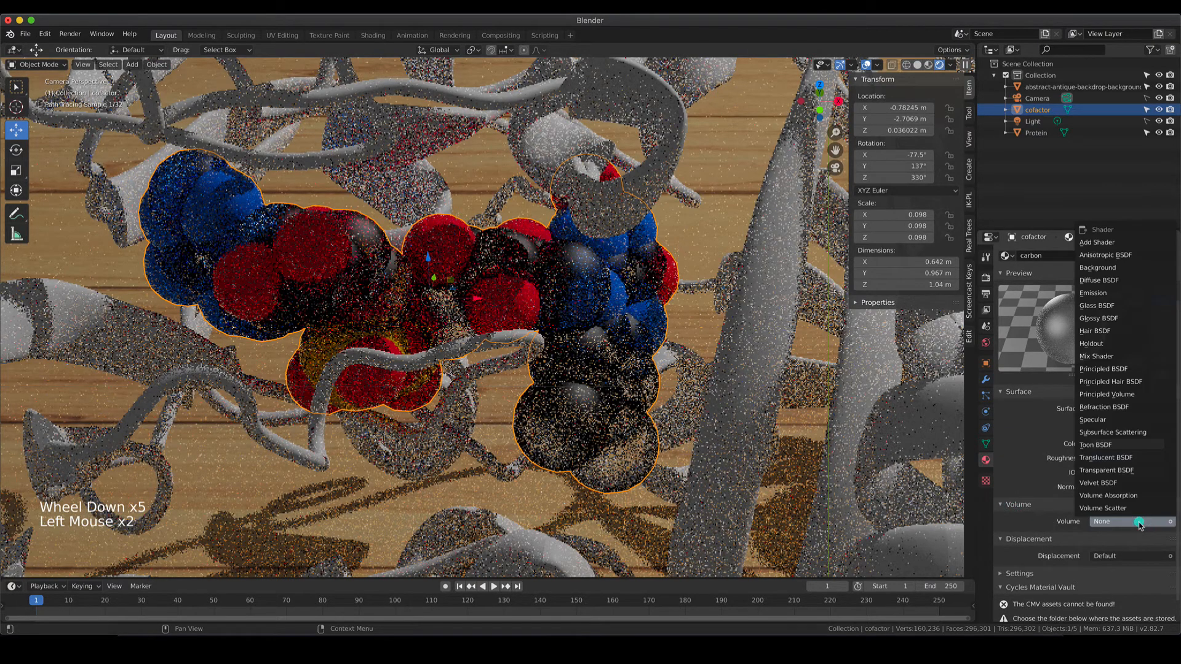
left_click(1124, 293)
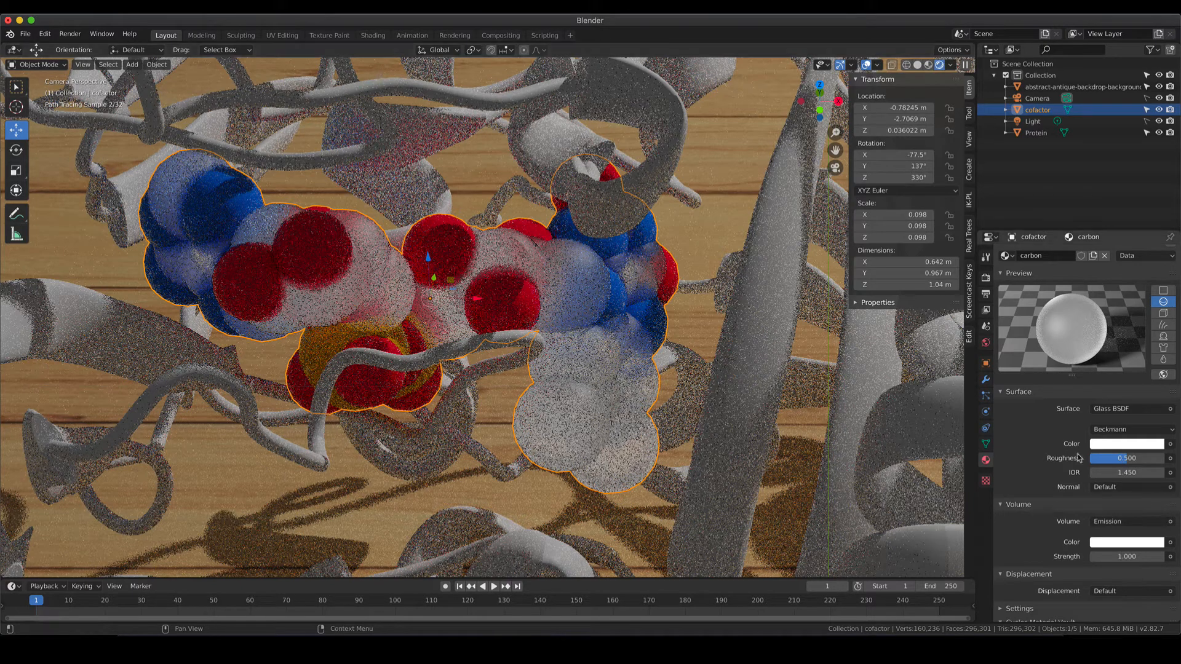
Set the volume emission strength of the cofactor's carbon material to 2 and deselect the cofactor.
left_click(1126, 556)
type("2")
key("Return")
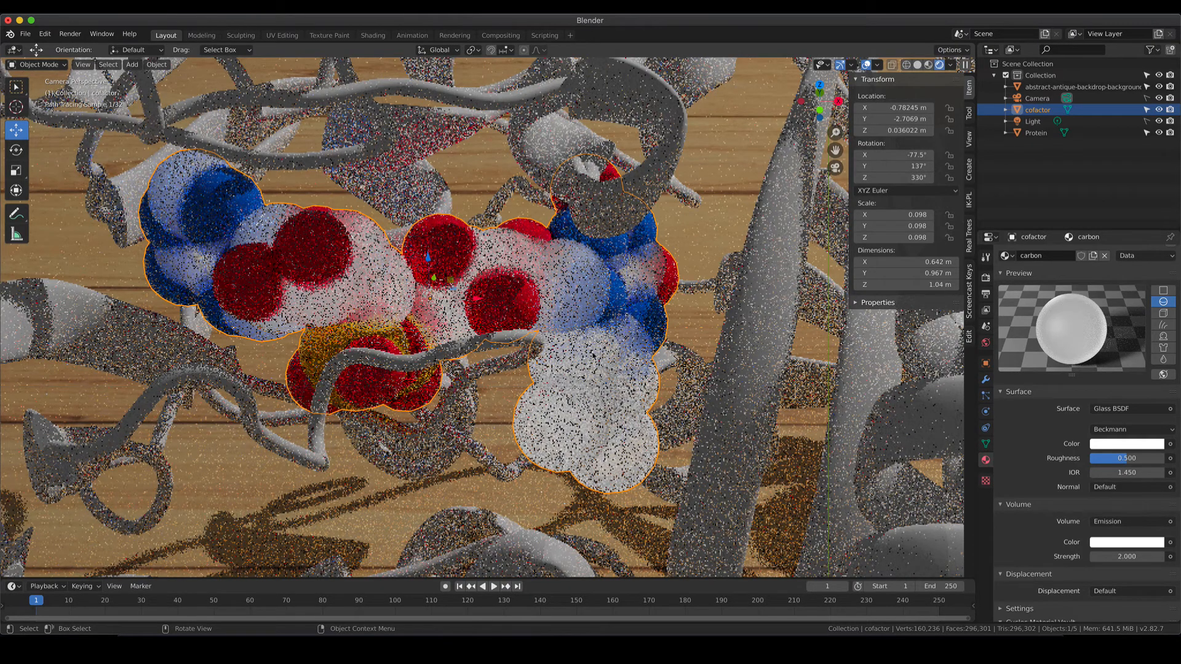
scroll(393, 277, "down", 8)
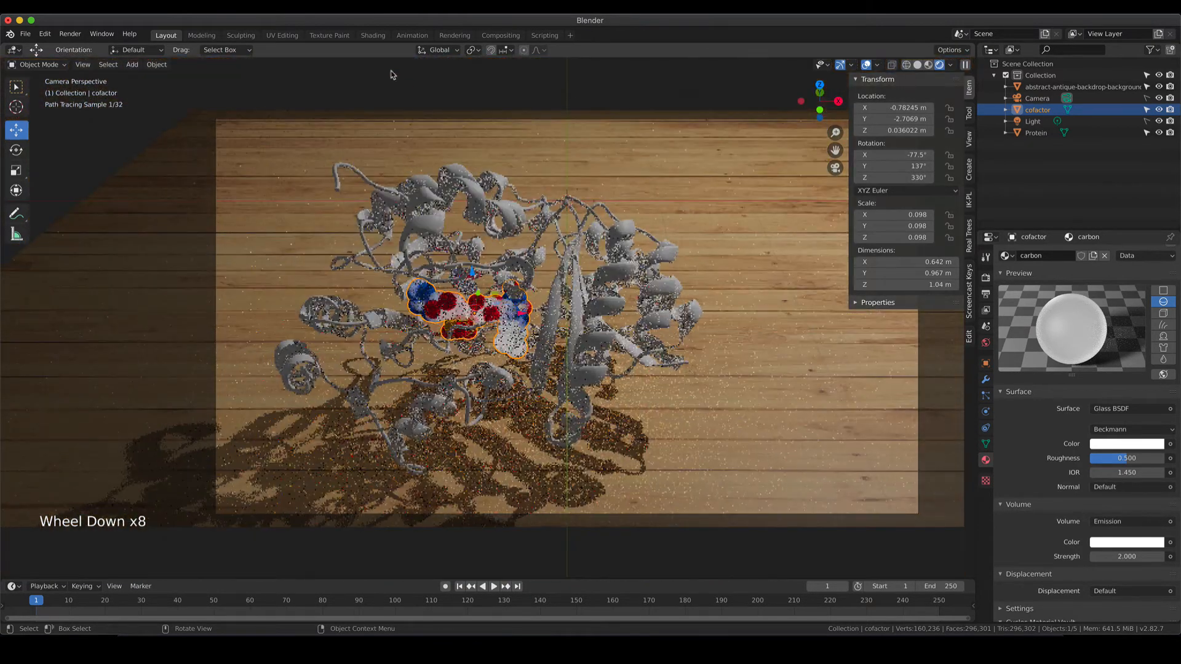
left_click(391, 74)
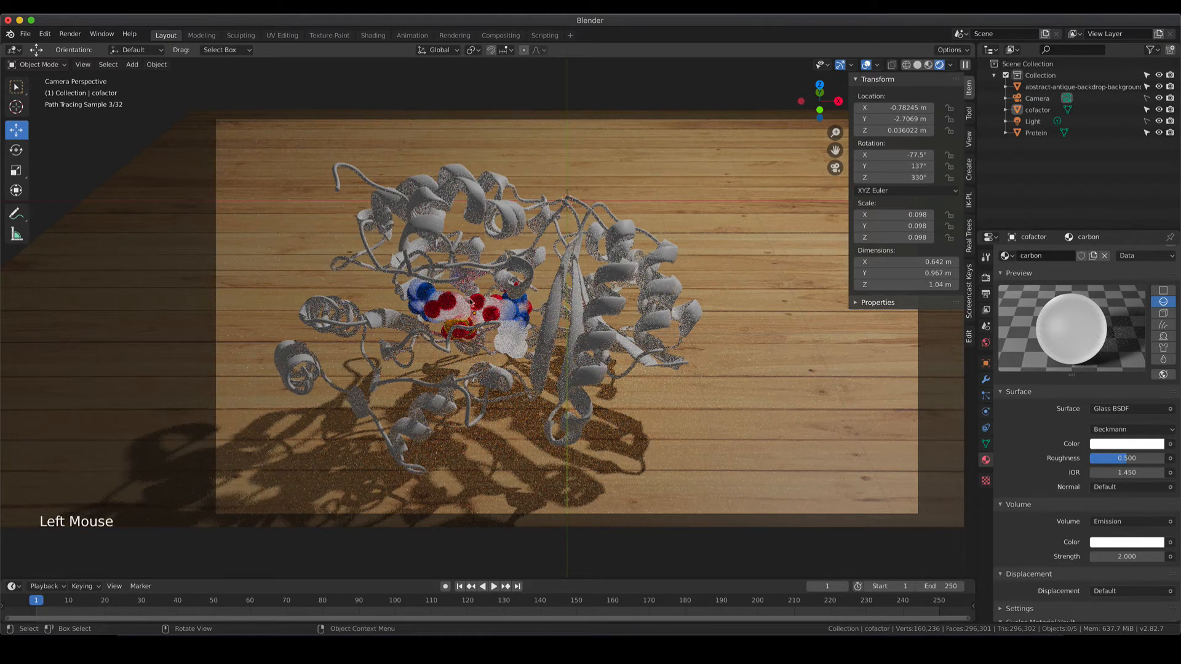
Review the cofactor's oxygen, nitrogen, phosphate and carbon materials one after another.
left_click(486, 317)
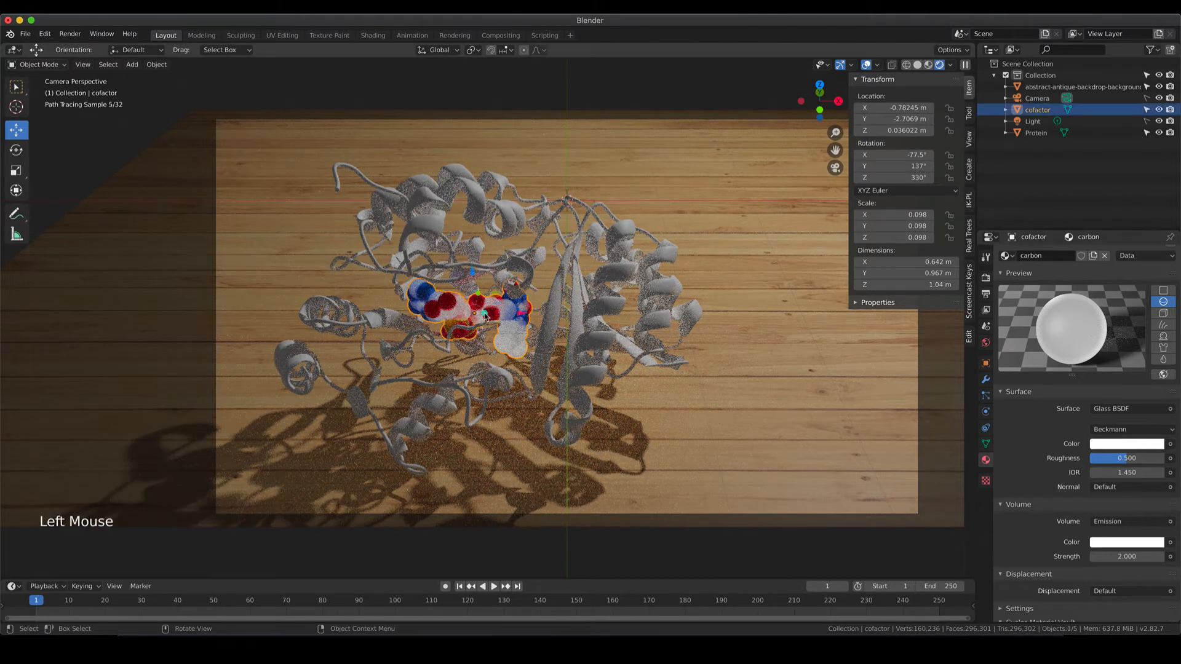
scroll(1082, 299, "up", 7)
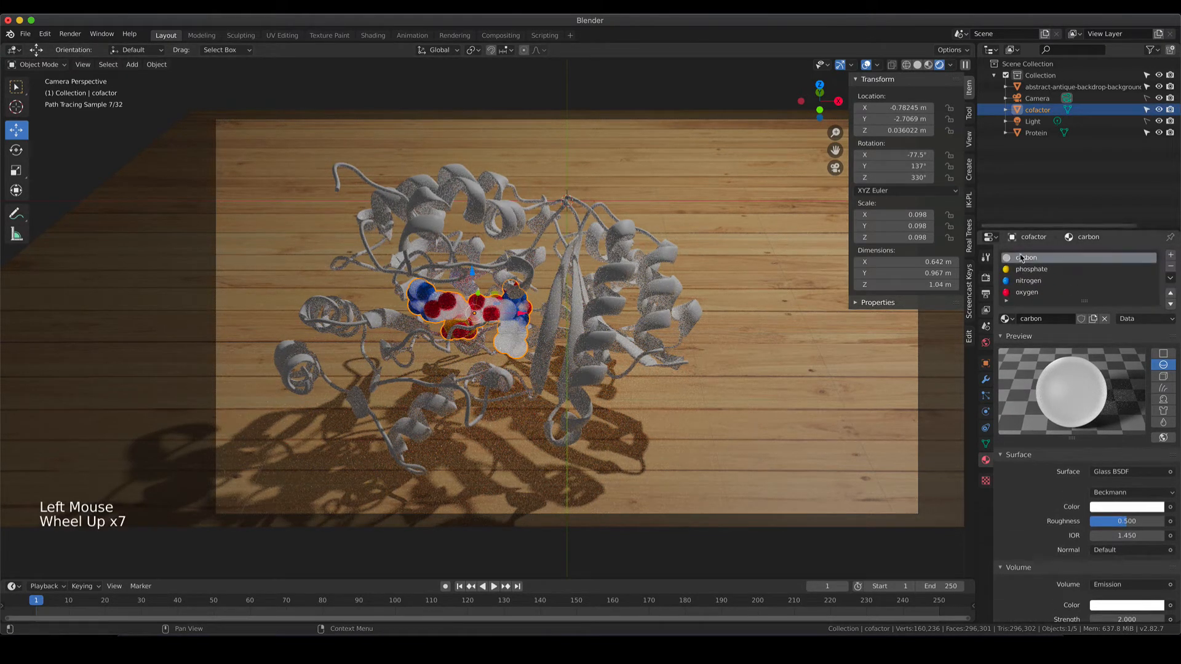
left_click(1022, 294)
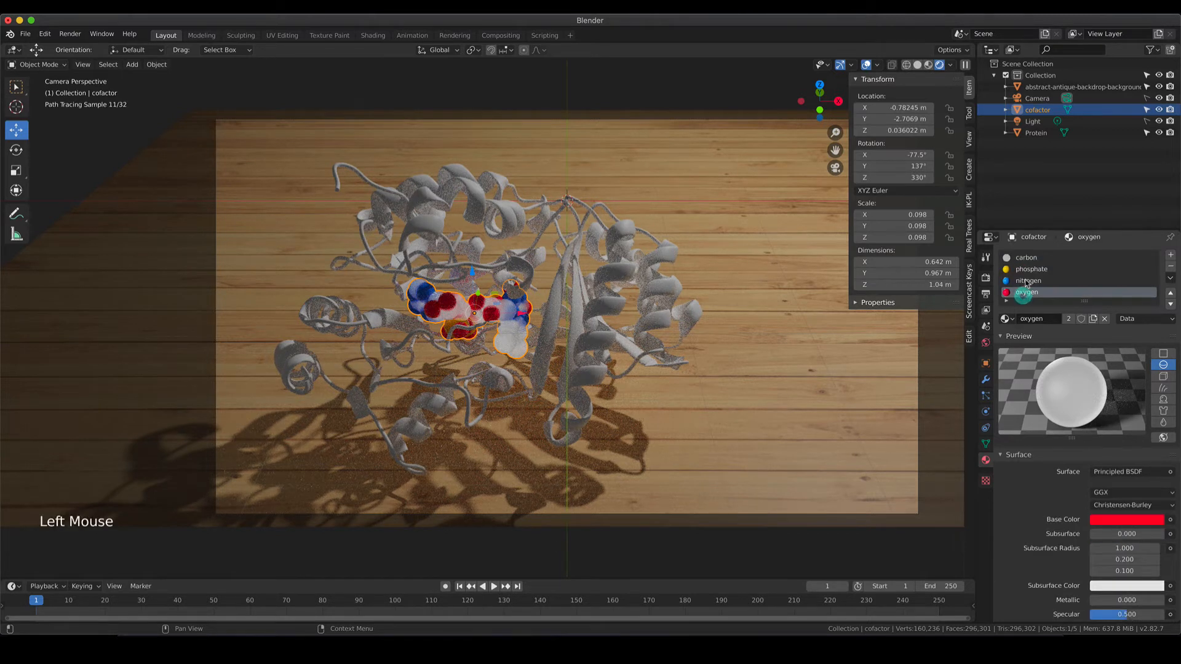
left_click(1026, 281)
left_click(1026, 269)
left_click(1026, 258)
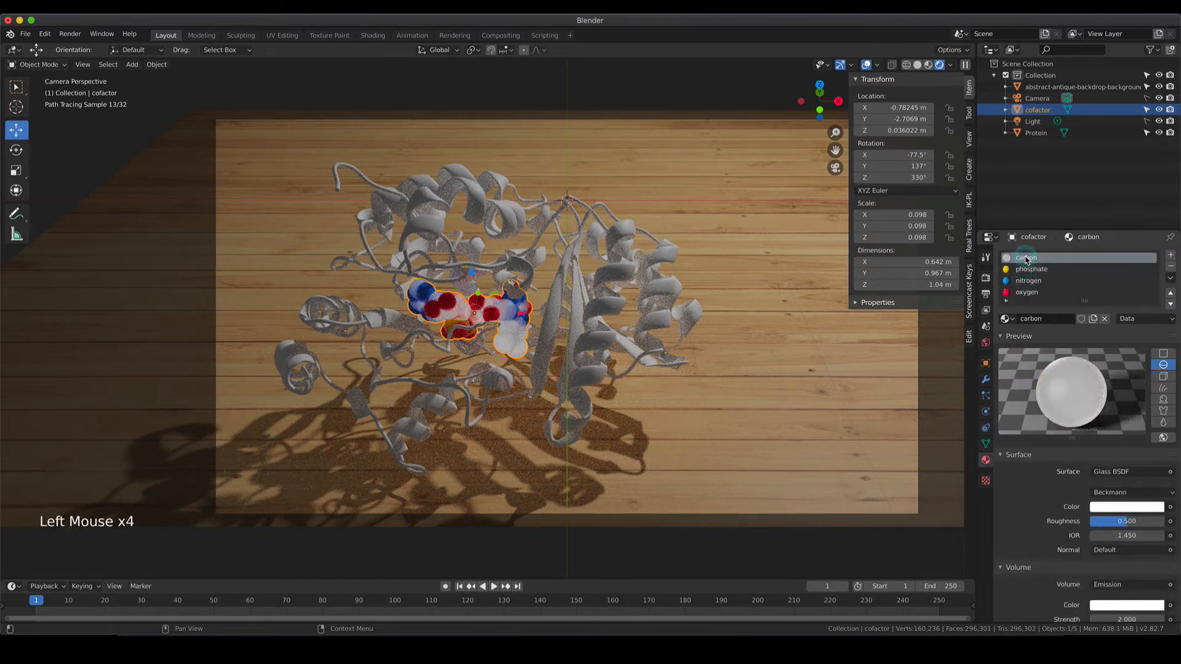
Reduce the roughness of the protein's material to 0.
left_click(601, 311)
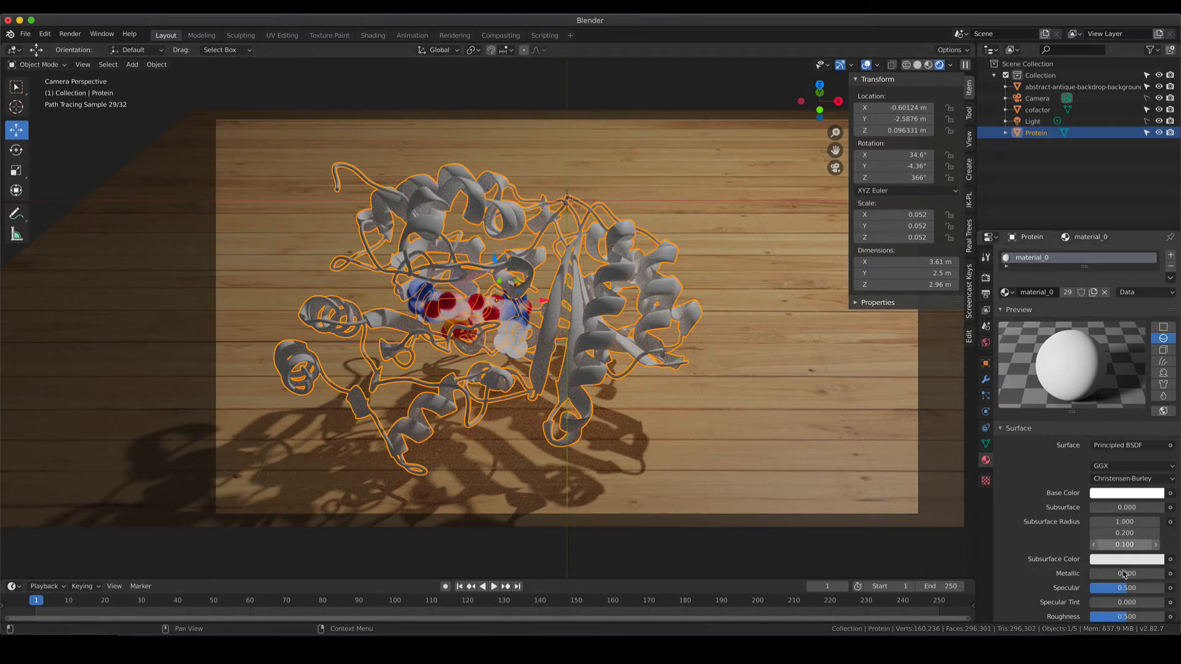
scroll(1127, 592, "down", 3)
left_click_drag(1127, 582, 1090, 586)
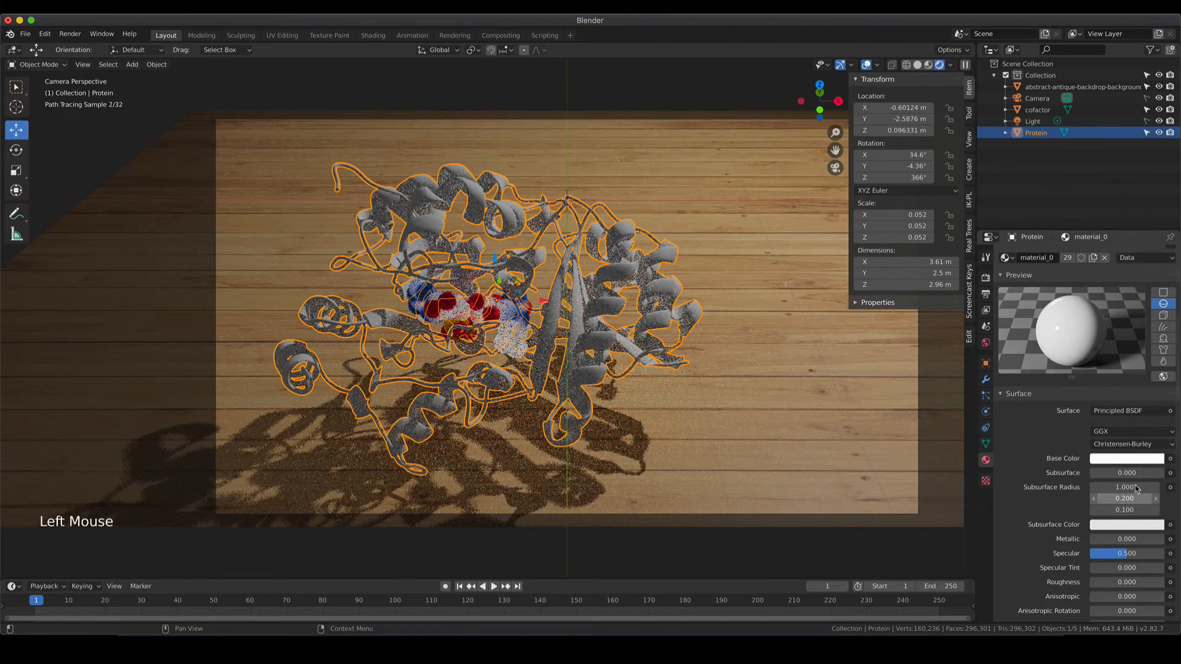
Darken the base color of the protein's material from white to a dark grey, leaving no object selected.
left_click(1131, 458)
left_click_drag(1155, 293, 1155, 347)
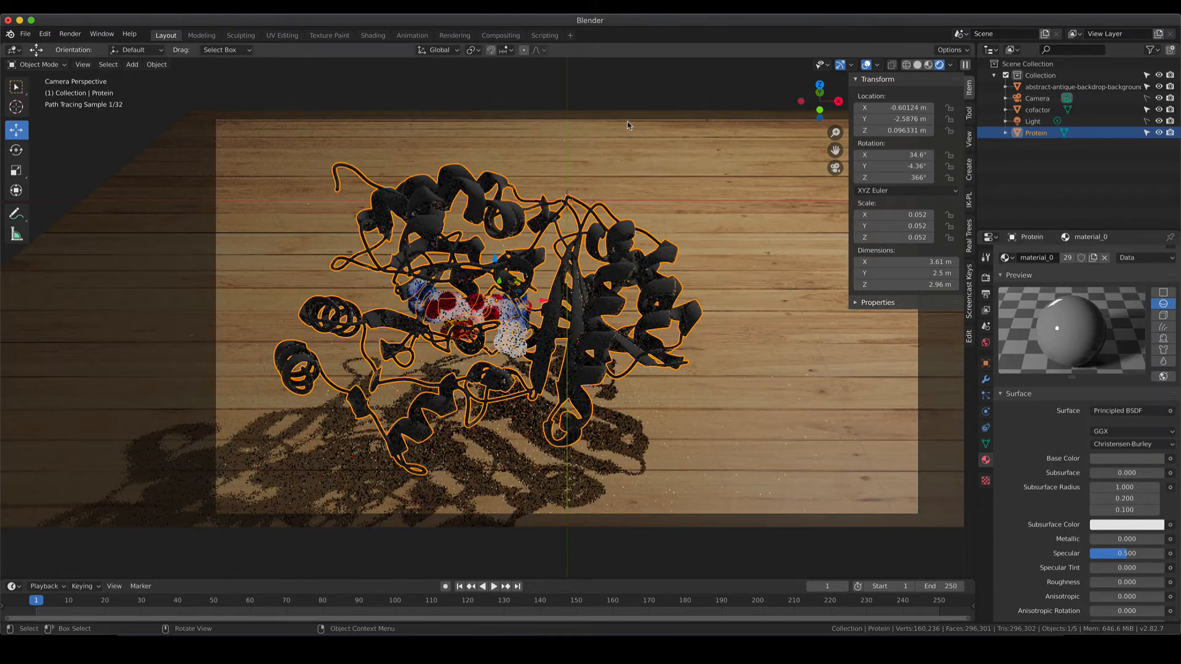
left_click(629, 119)
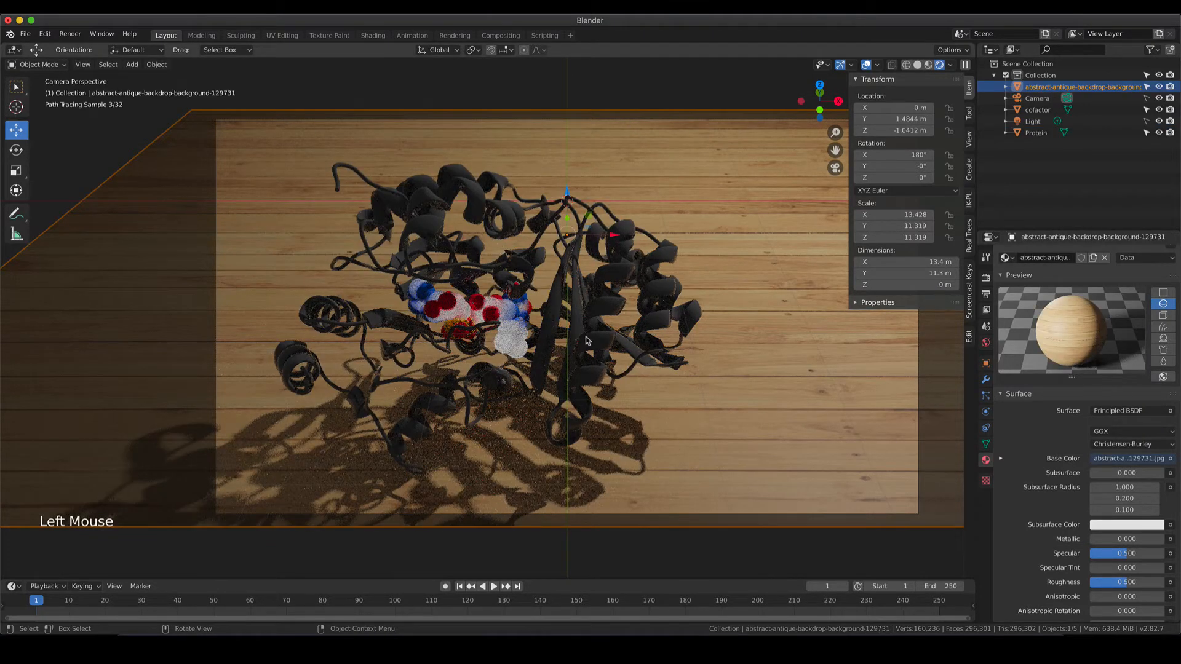
left_click(458, 78)
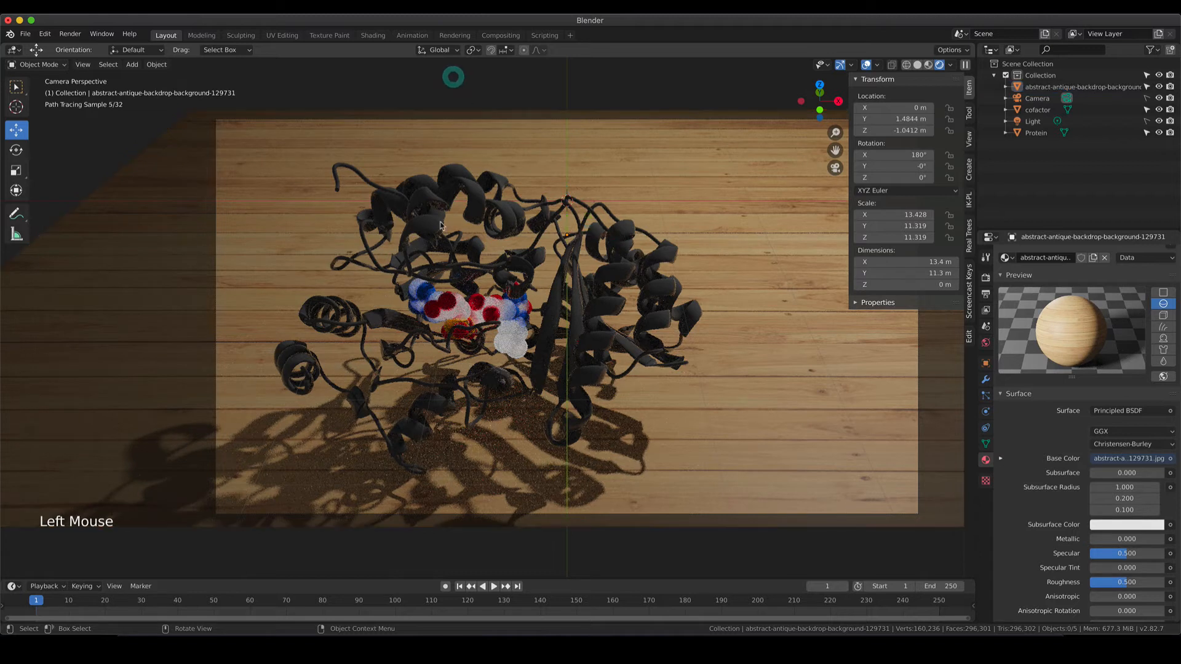
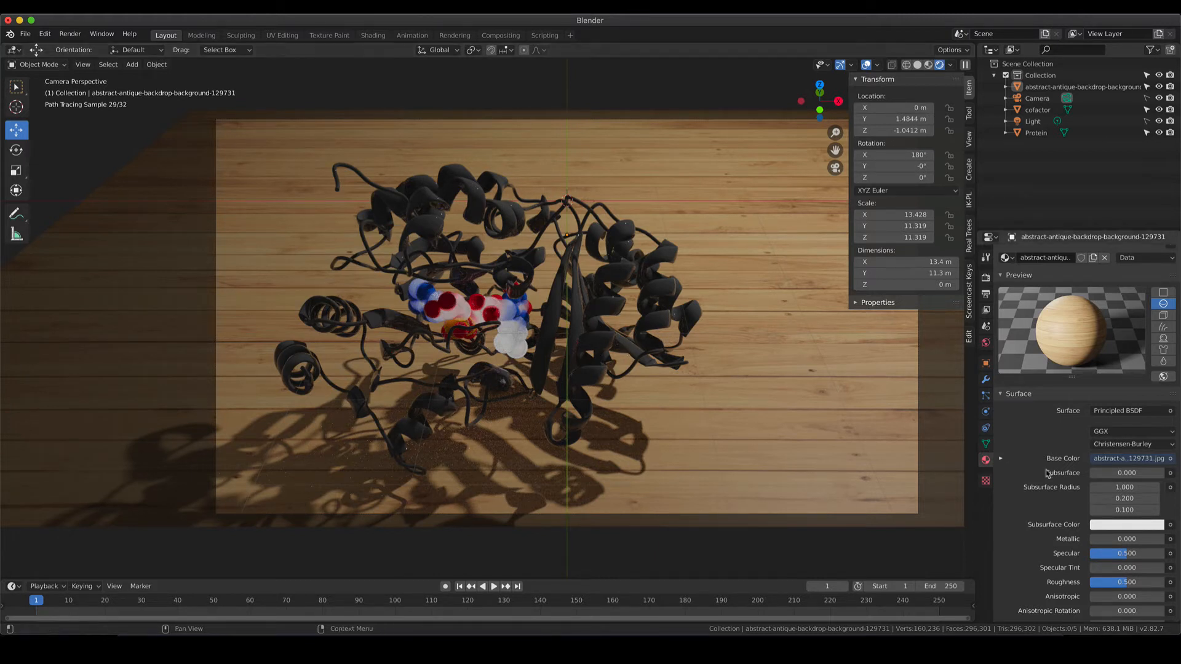
Raise the metallic value of the protein's material to 0.237 and deselect the protein.
left_click(665, 293)
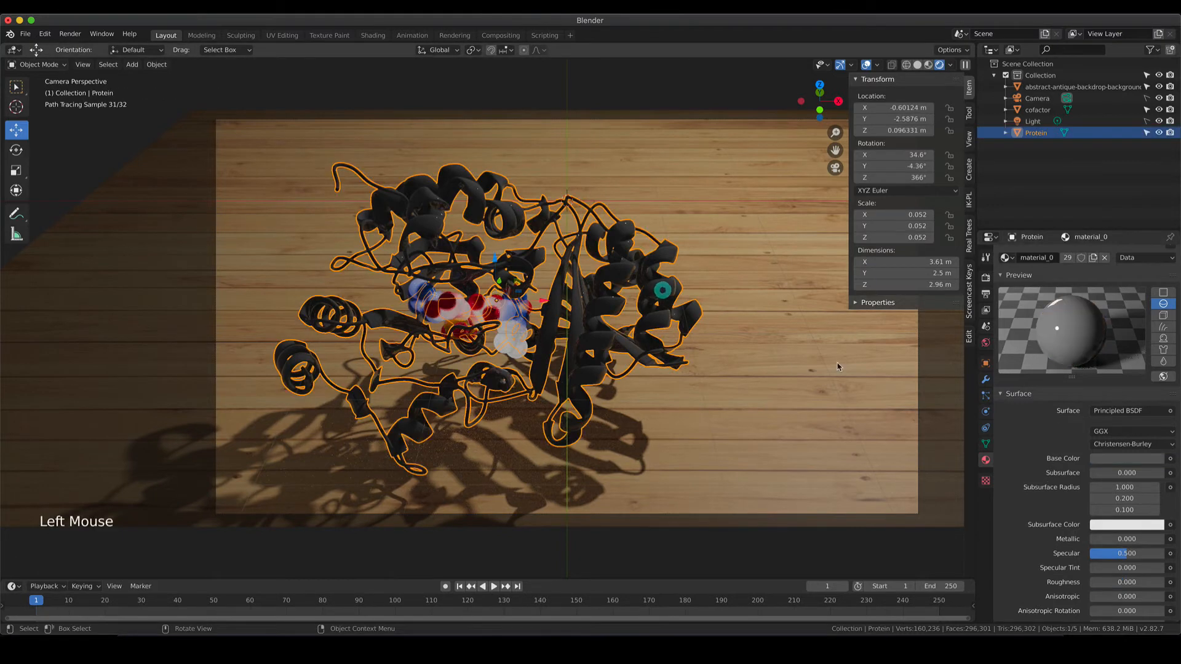
scroll(1033, 469, "down", 3)
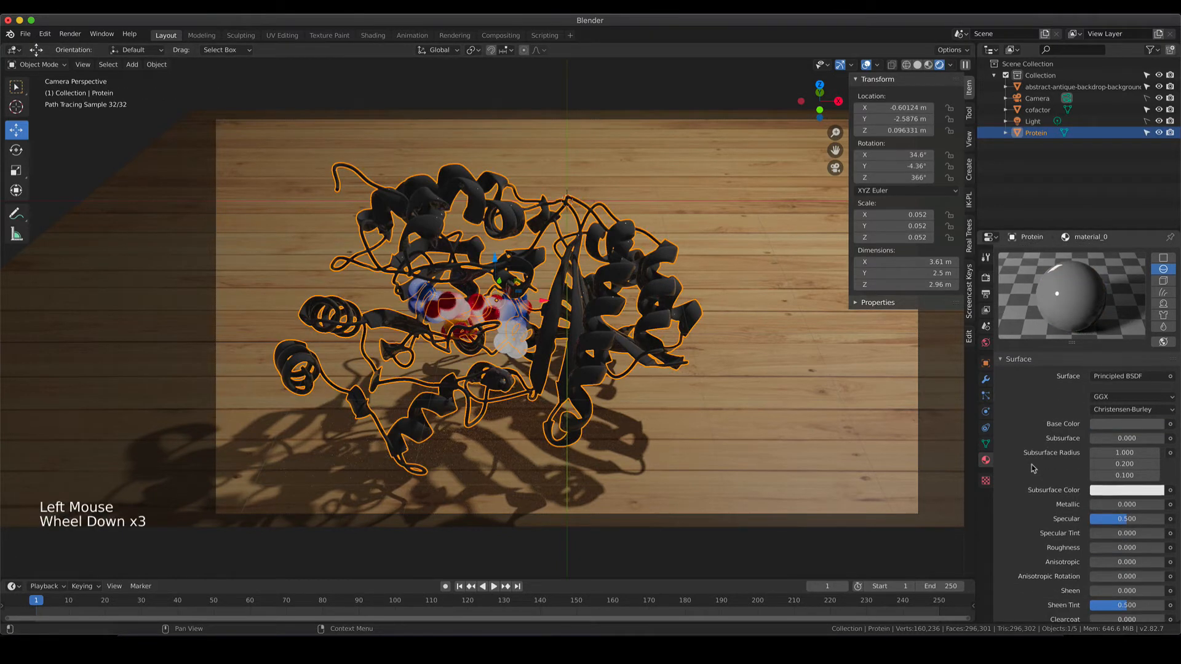
left_click(1094, 505)
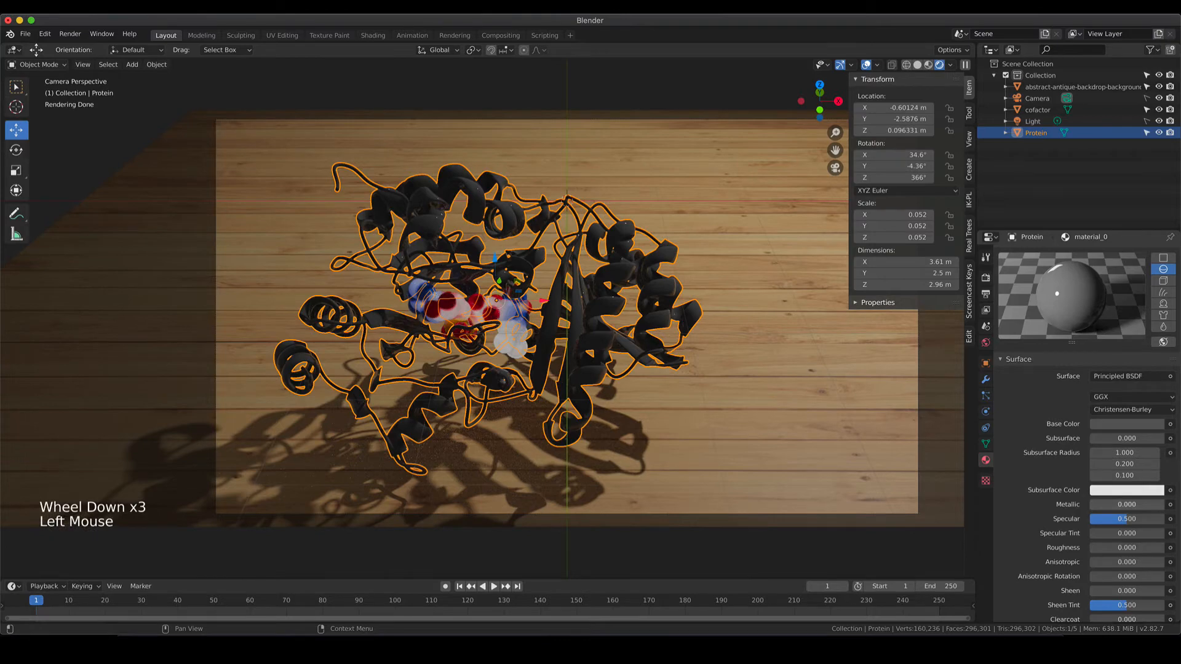
left_click_drag(1094, 505, 1107, 505)
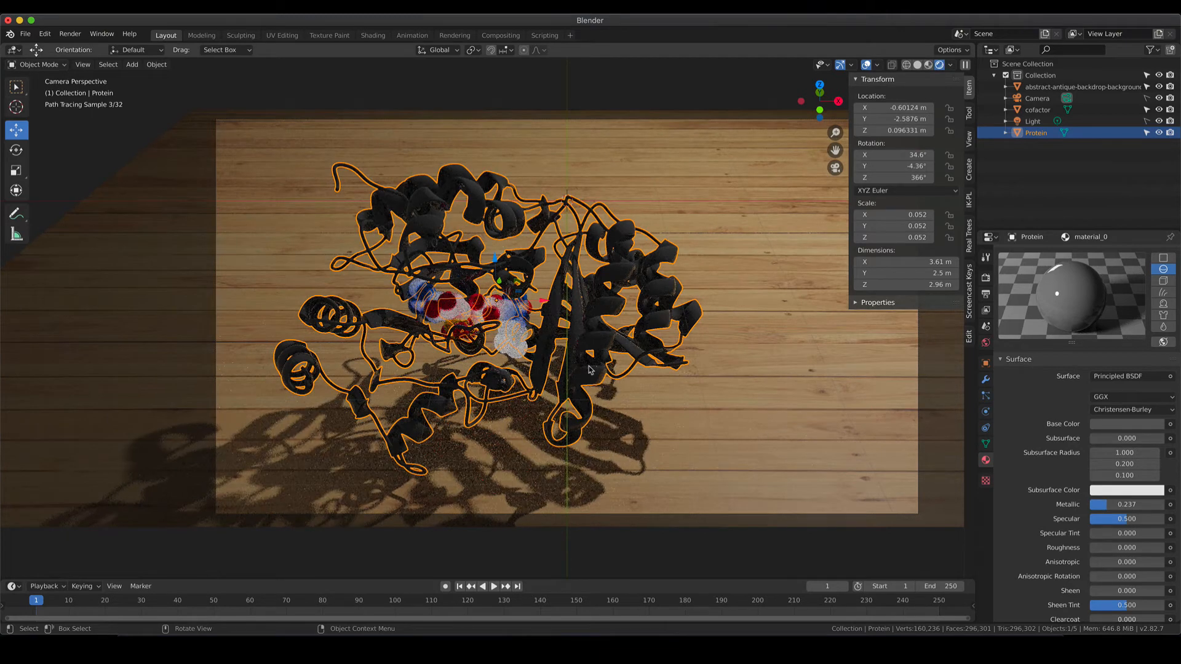
scroll(656, 411, "down", 2)
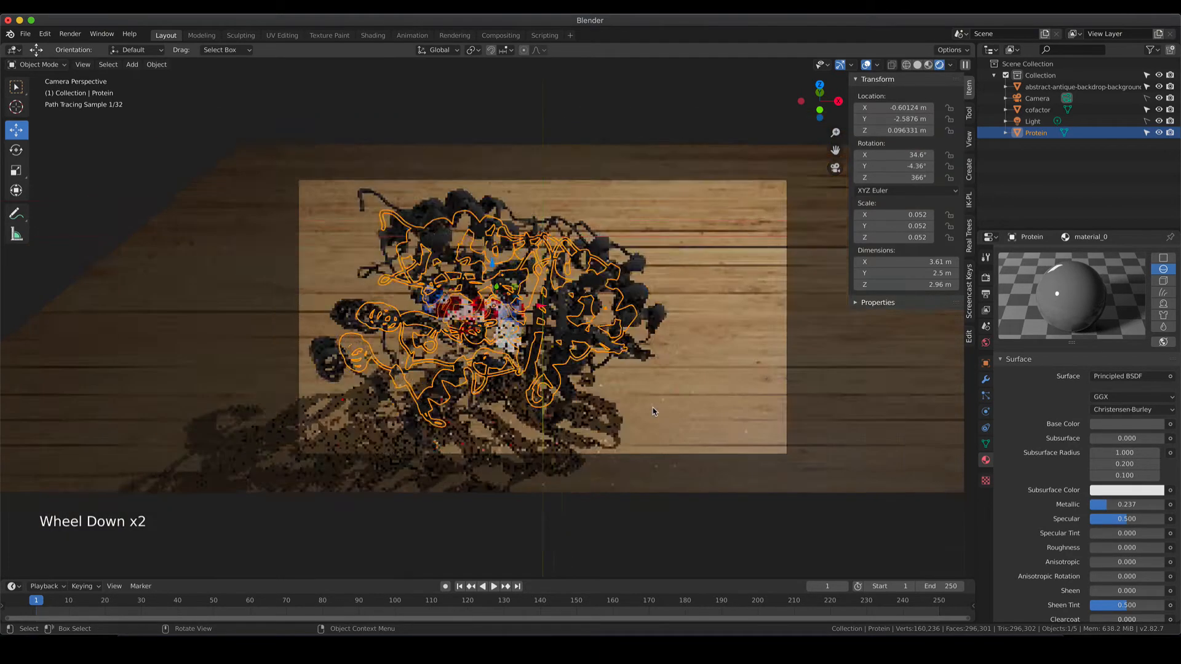
left_click(757, 482)
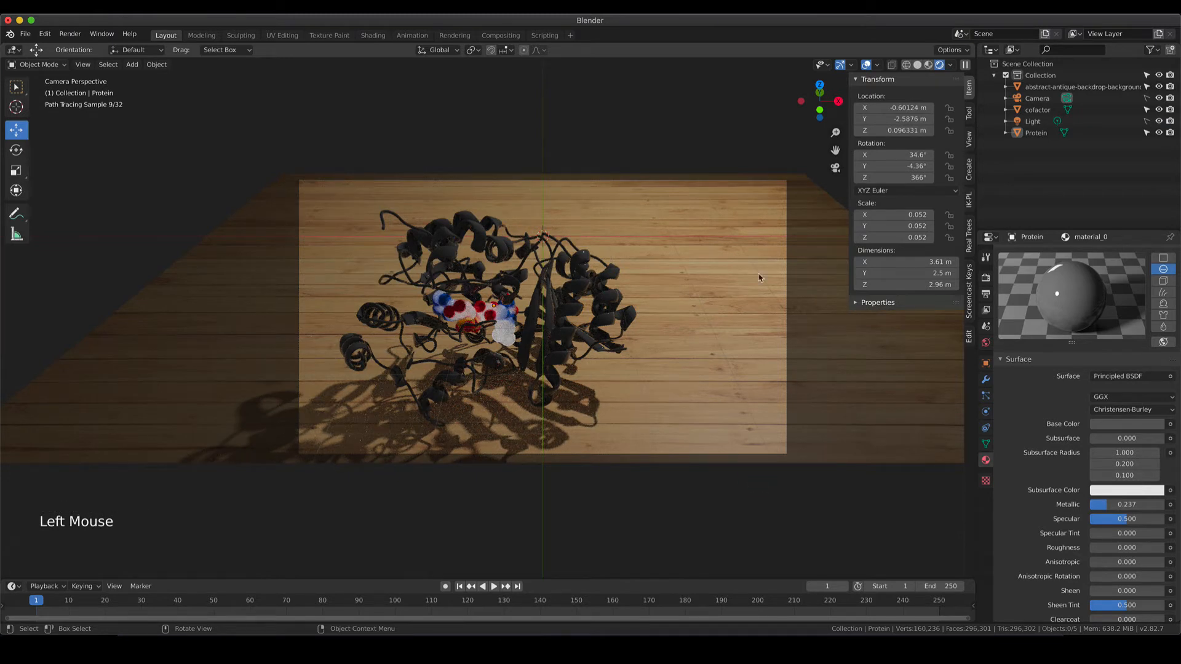
Change the scene's light to a Sun type with a strength of 1.
left_click(1033, 123)
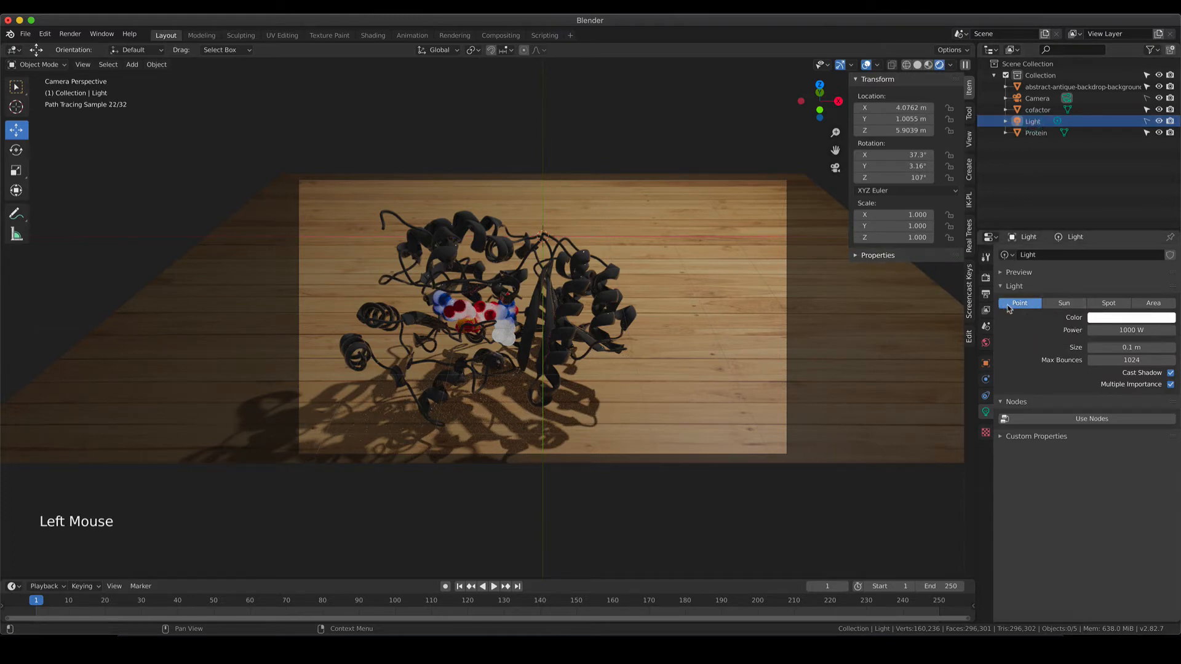
left_click(1061, 303)
double_click(1131, 331)
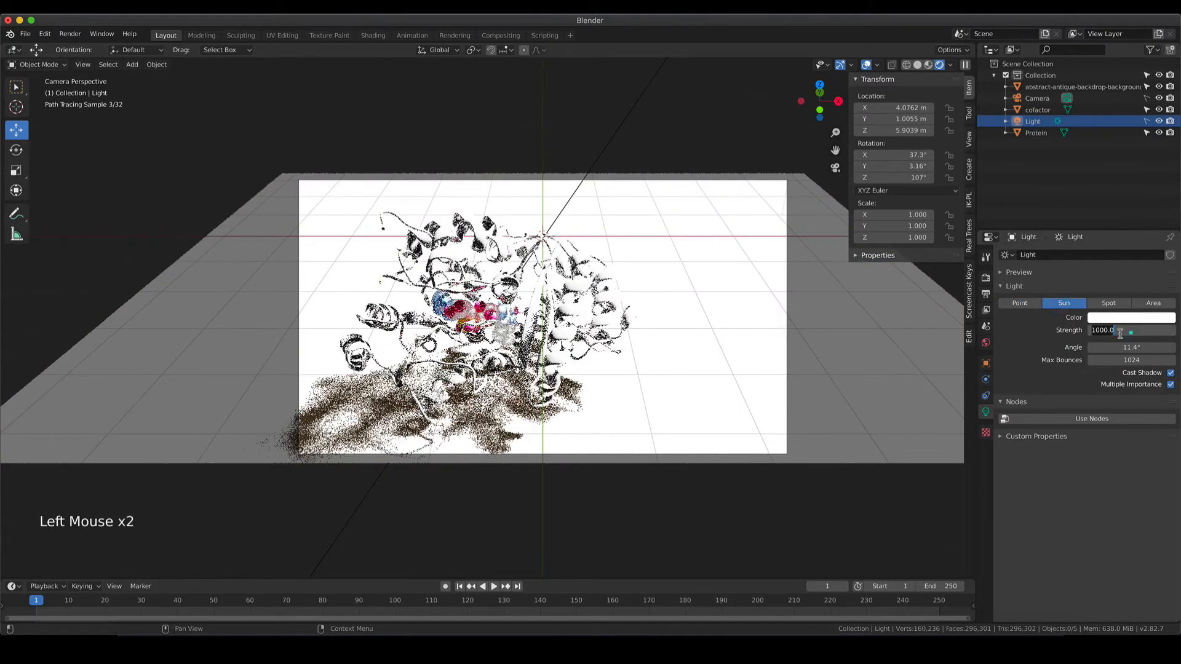
key("BackSpace")
key("BackSpace")
key("BackSpace")
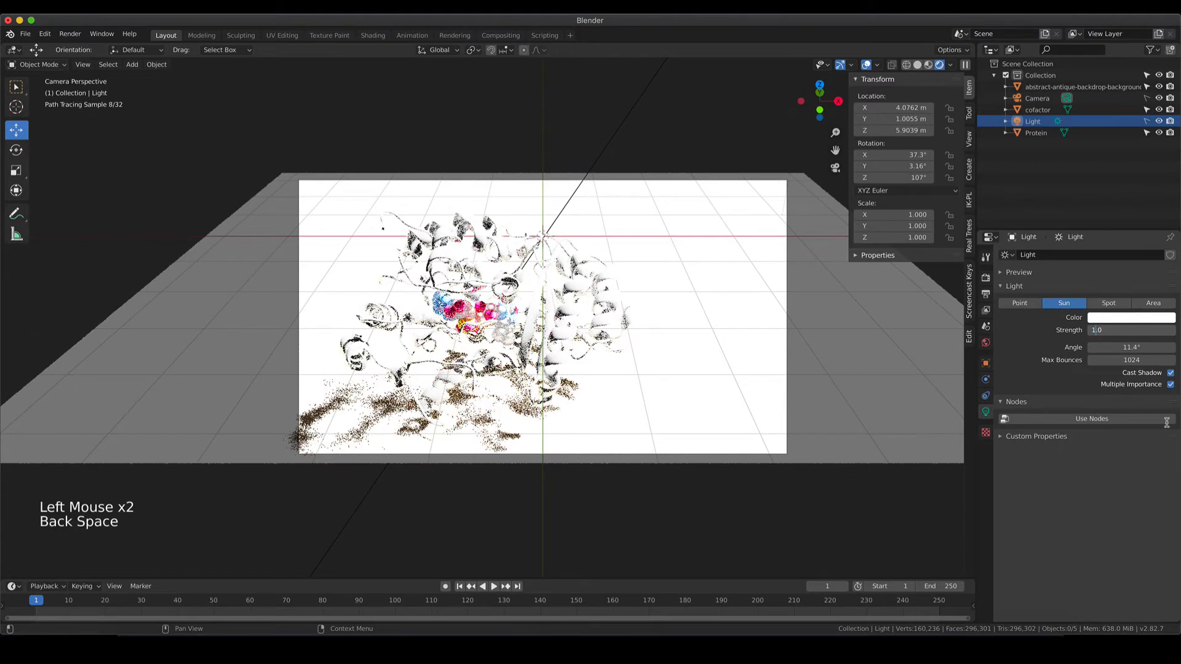
key("Return")
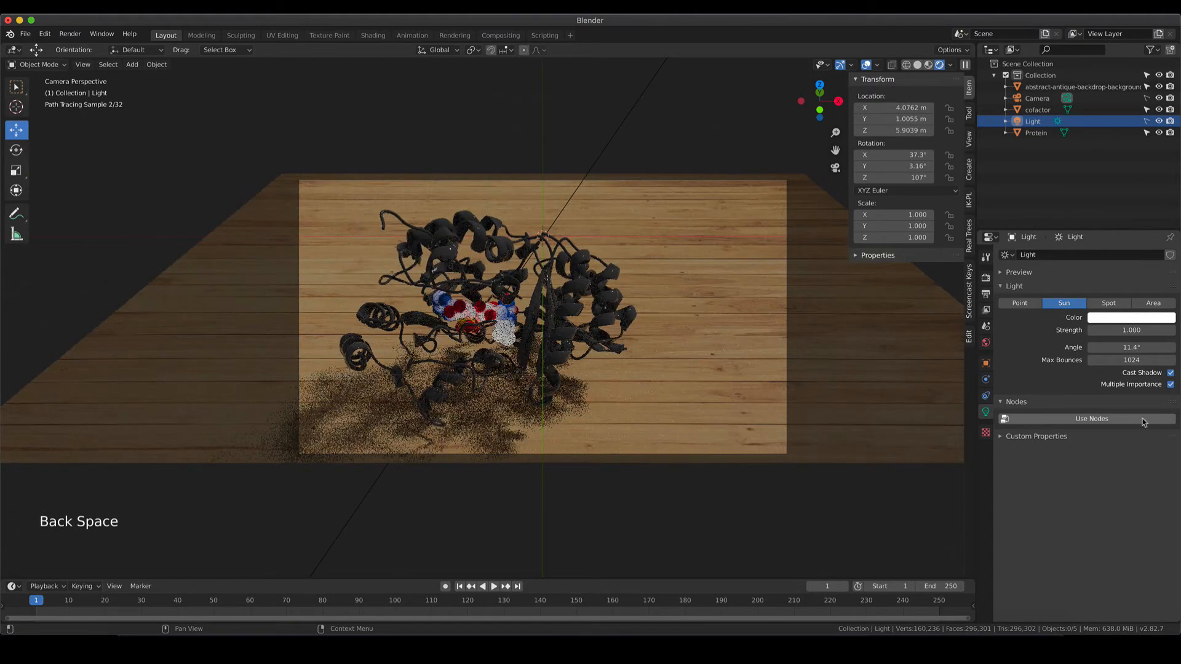
Set the sun light's angle to 2° to sharpen its shadows.
left_click(1141, 349)
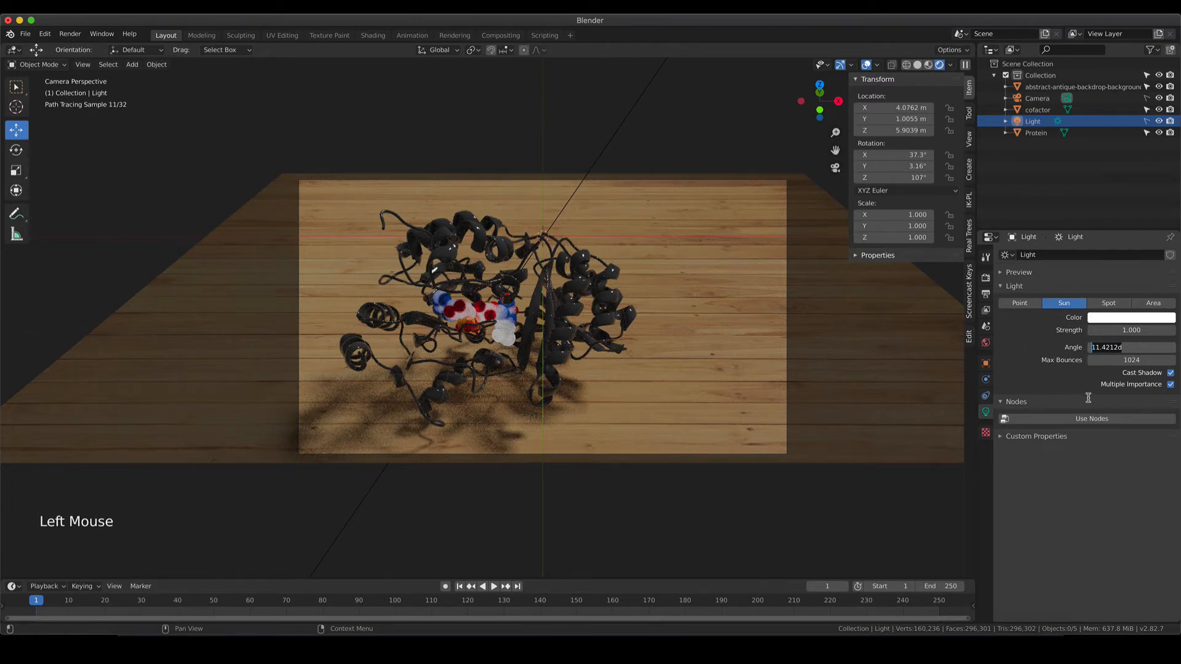
type("2")
key("Return")
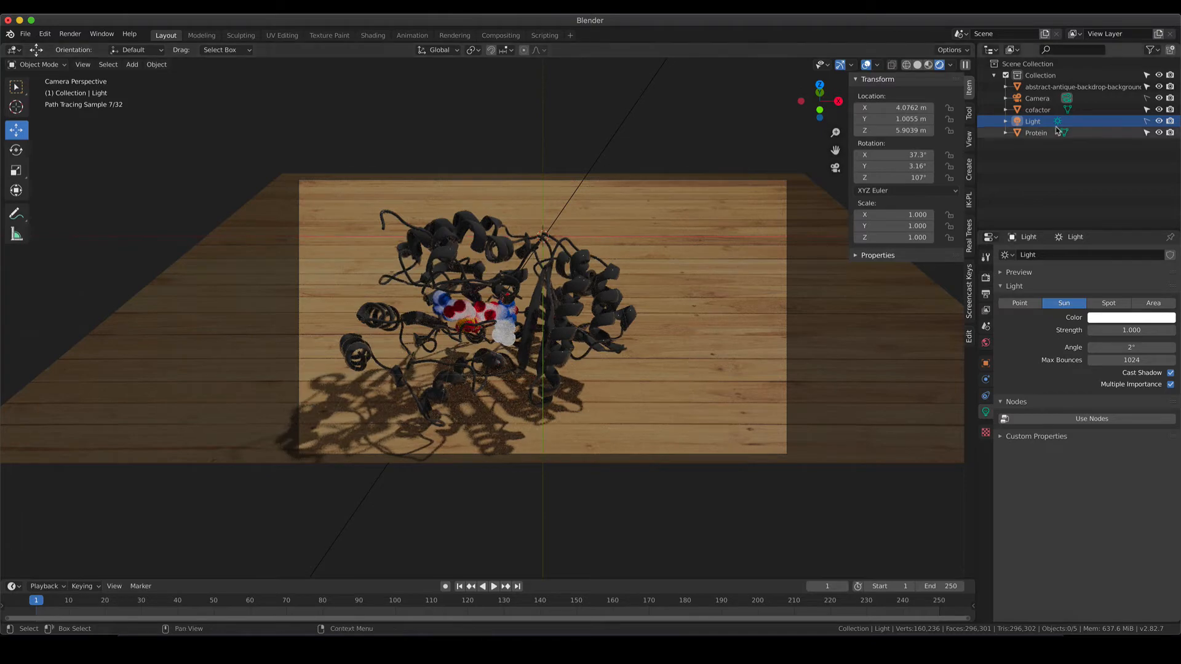
Examine the sun light's position and direction relative to the protein in perspective, front and top views.
scroll(646, 269, "down", 4)
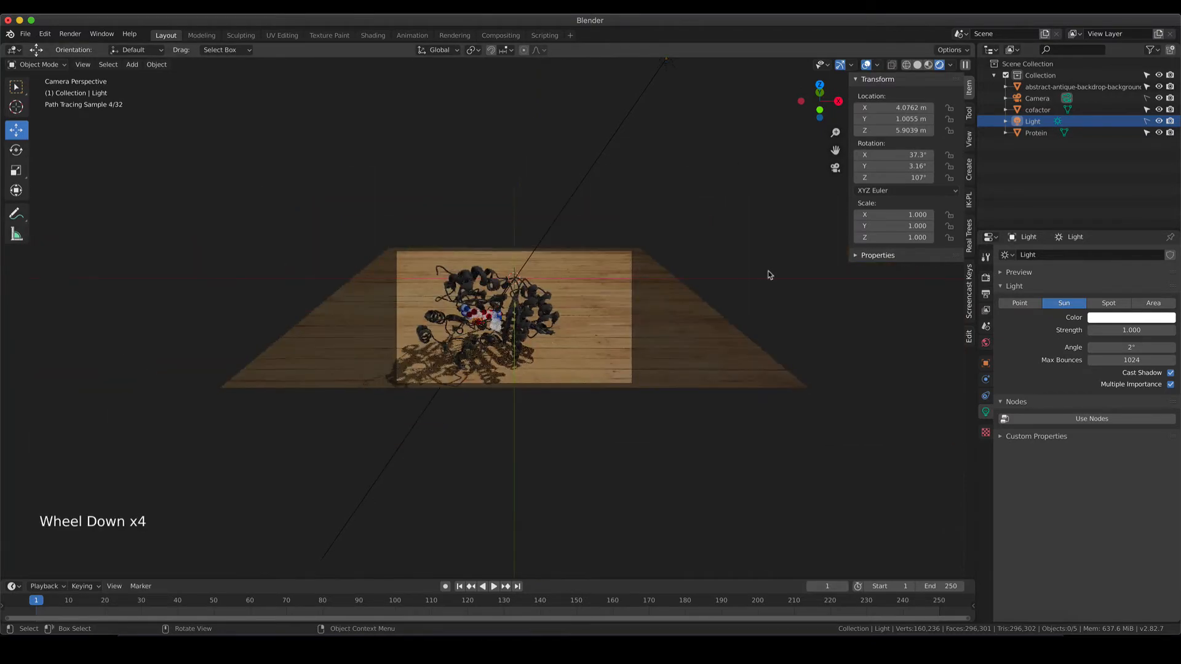
middle_click_drag(767, 272, 729, 285)
scroll(508, 207, "down", 3)
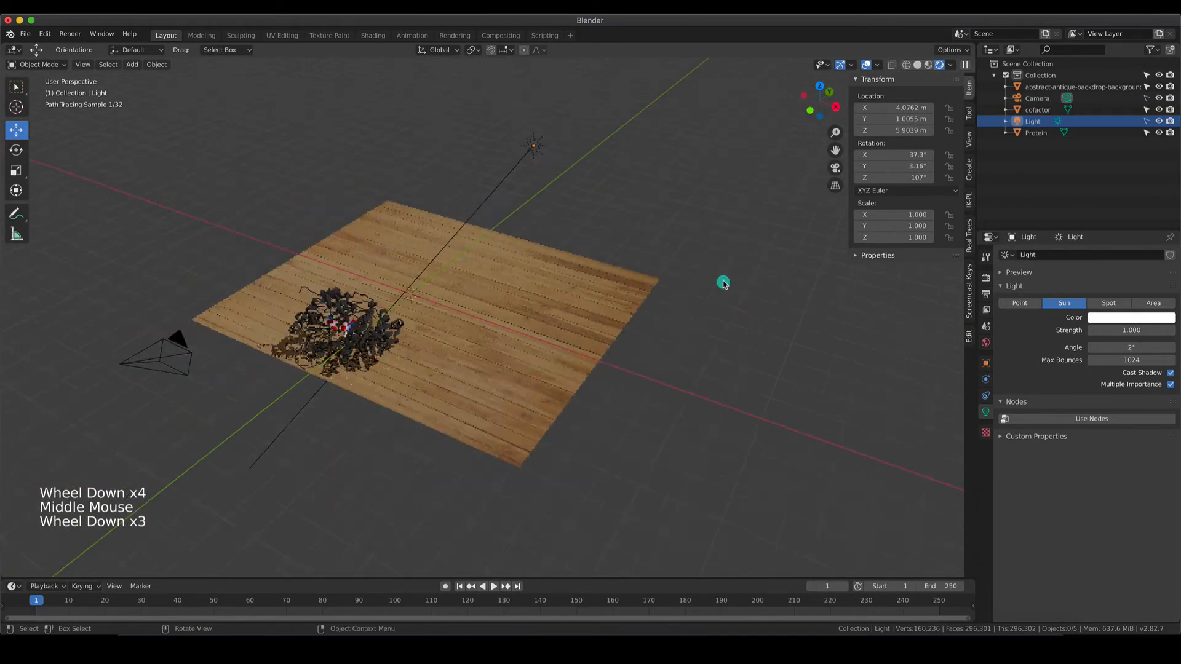
scroll(508, 206, "up", 1)
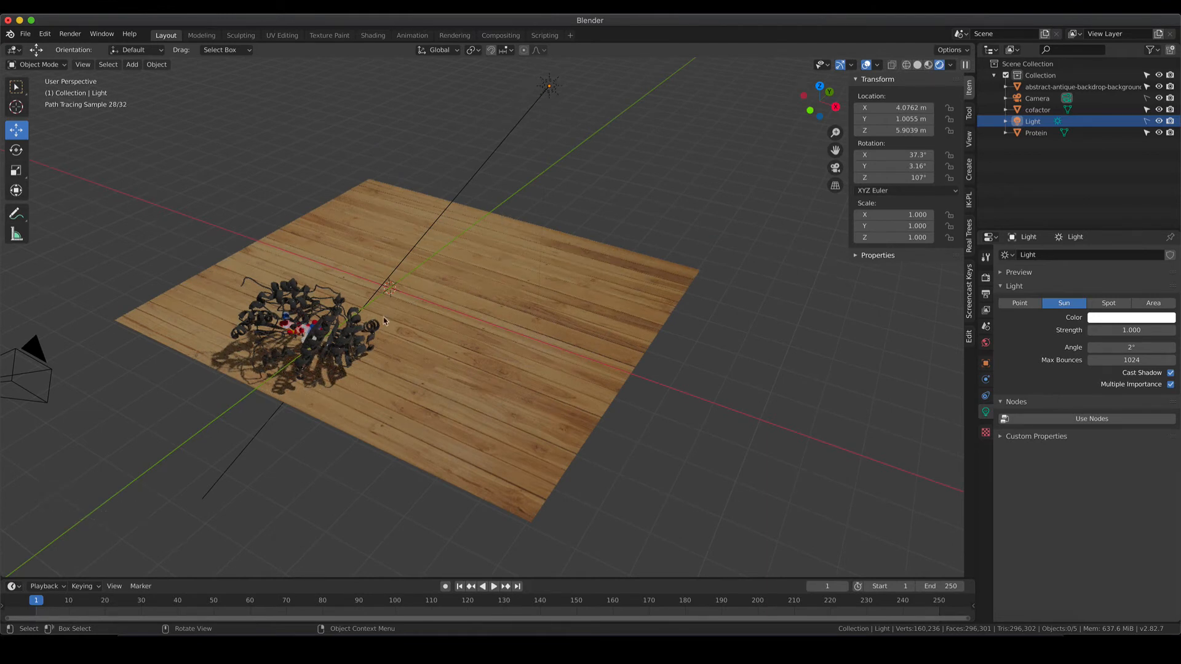
key("KP_1")
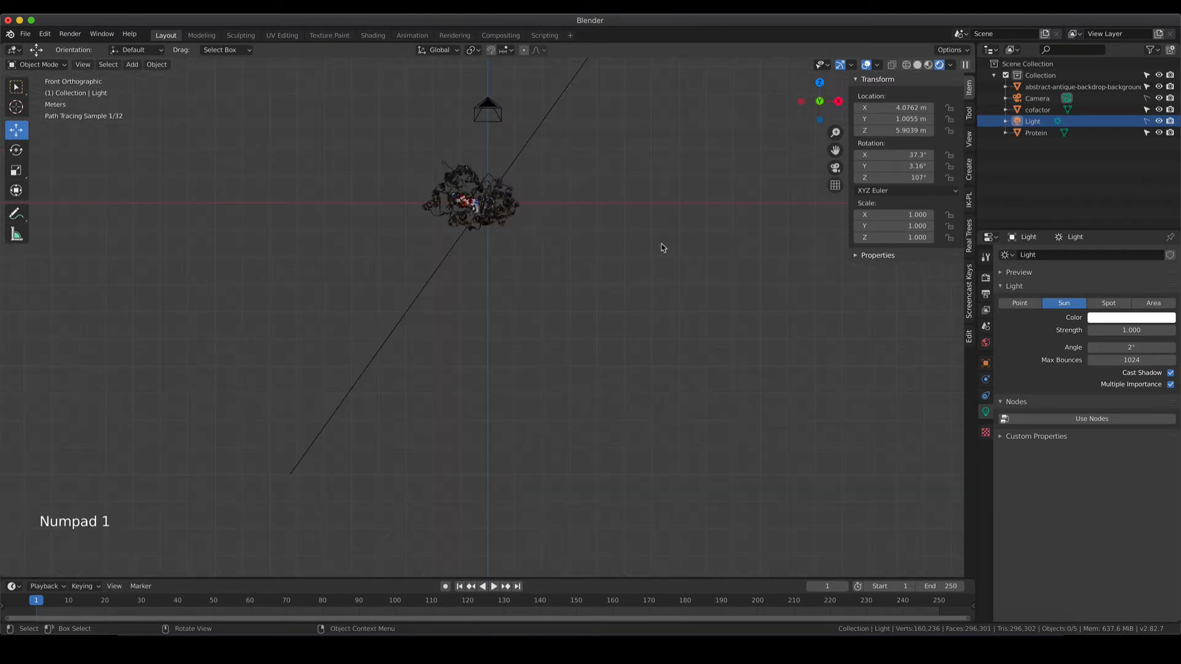
middle_click_drag(596, 215, 604, 332, "shift")
key("KP_7")
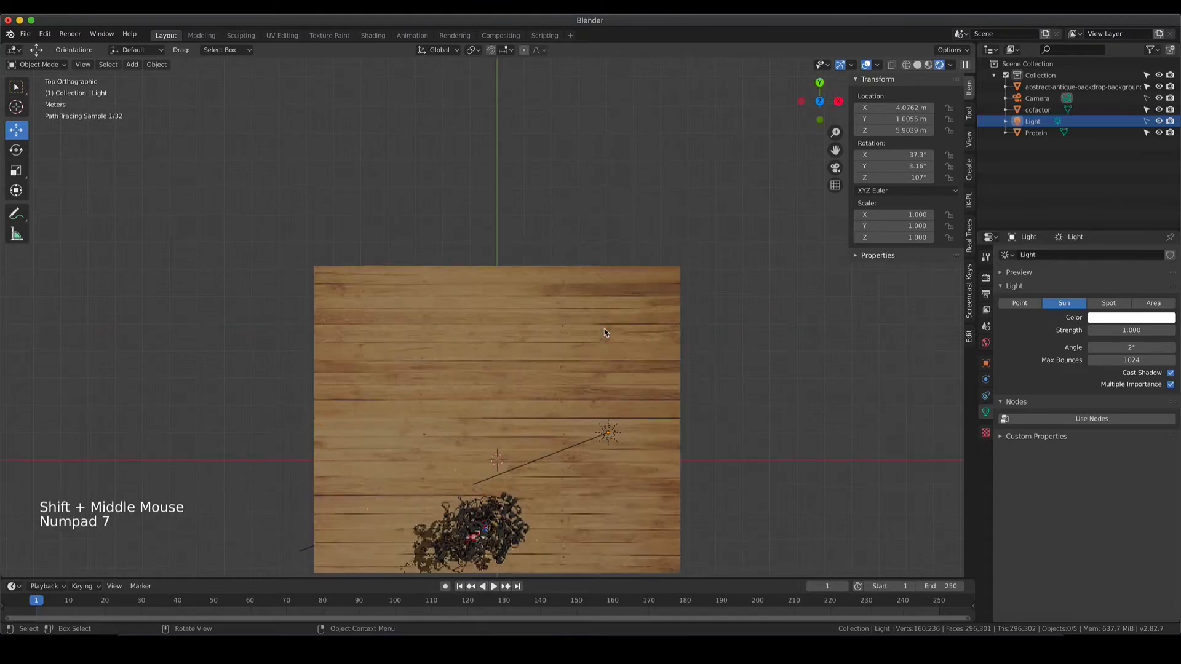
middle_click_drag(590, 265, 581, 184, "shift")
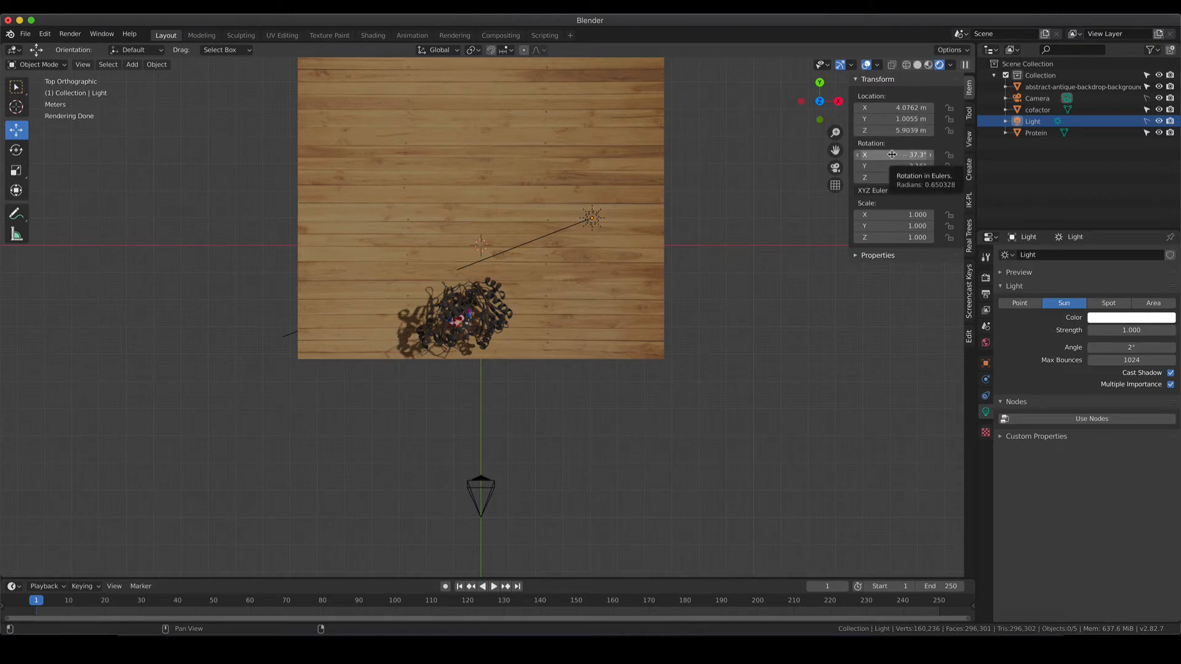
Reset the light's X, Y and Z rotation to 0°.
left_click(892, 155)
type("0")
key("Tab")
type("0")
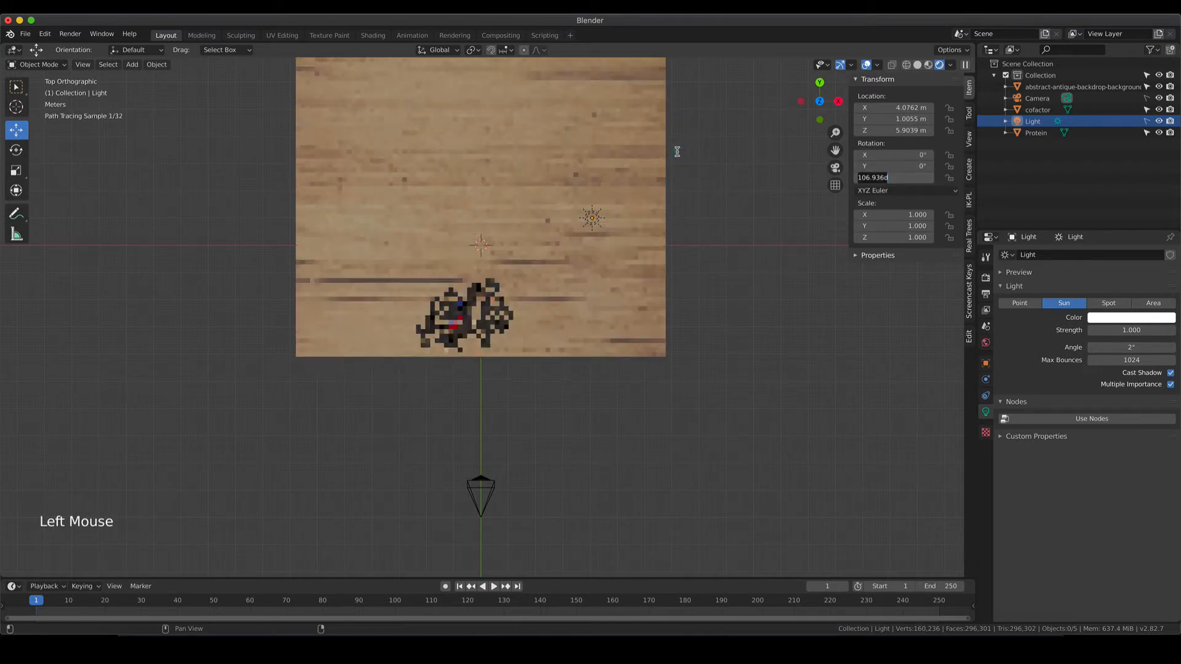
key("Tab")
type("0")
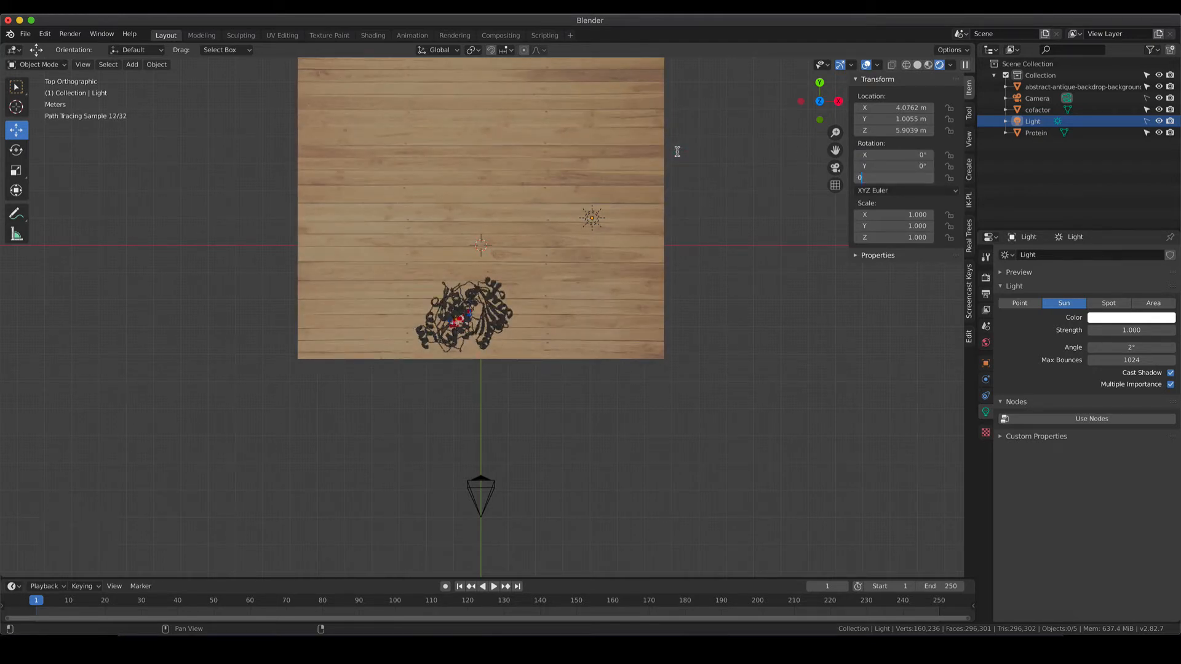
key("Return")
Reset the sun light's X, Y and Z location to 0 m.
left_click(898, 108)
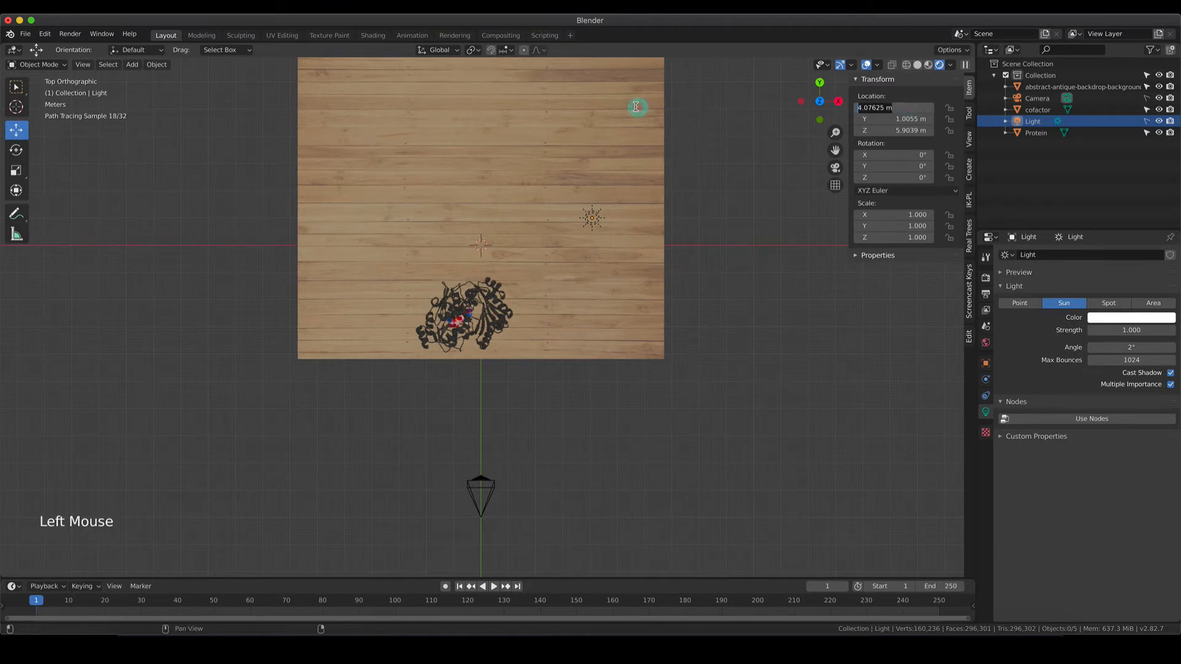
type("0")
key("Tab")
type("0")
key("Tab")
type("0")
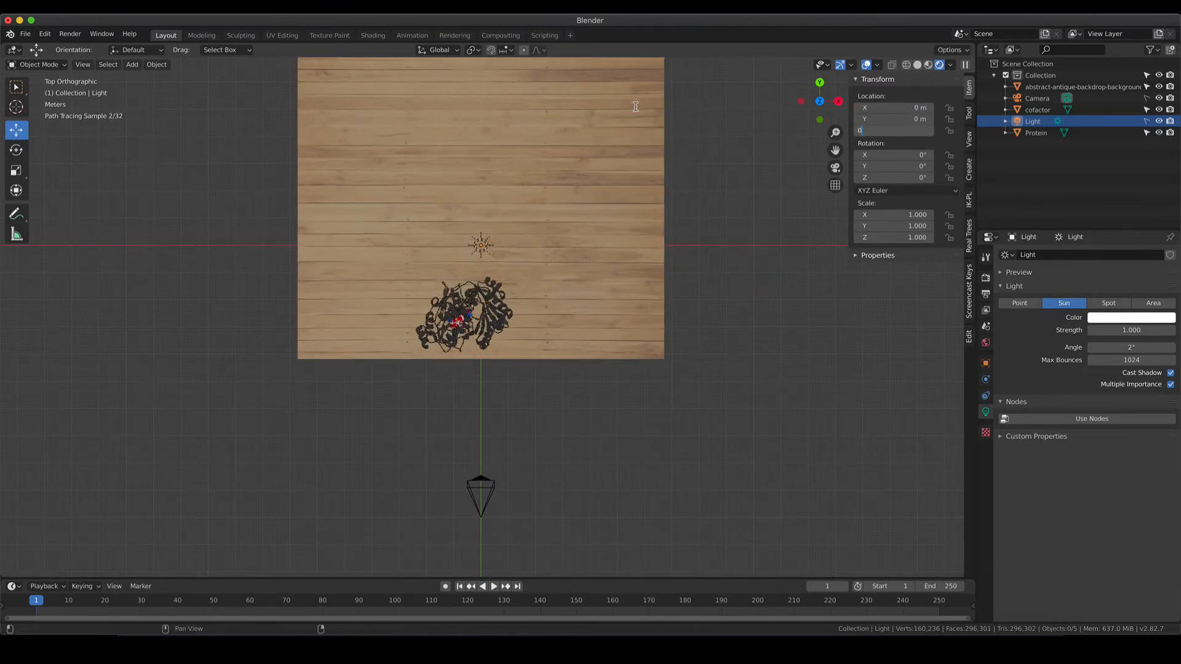
key("Return")
Raise the sun light above the wooden backdrop to a Z location of about 6.36 m.
middle_click_drag(755, 252, 604, 140)
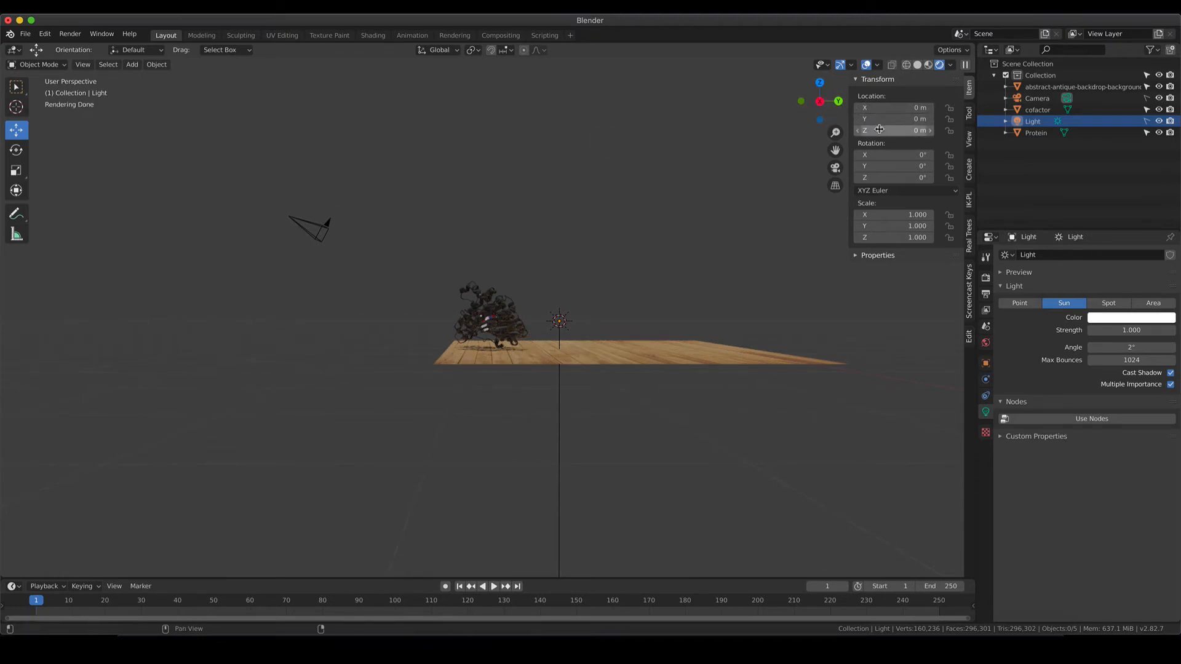
left_click_drag(880, 130, 981, 129)
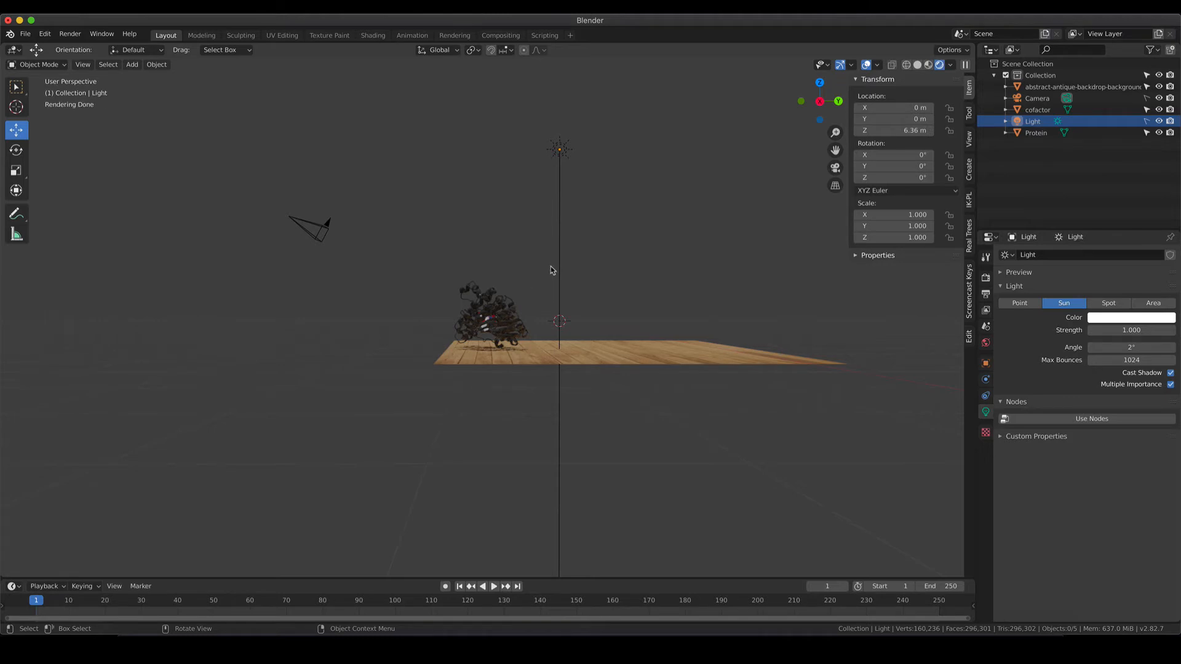
middle_click_drag(553, 248, 554, 343)
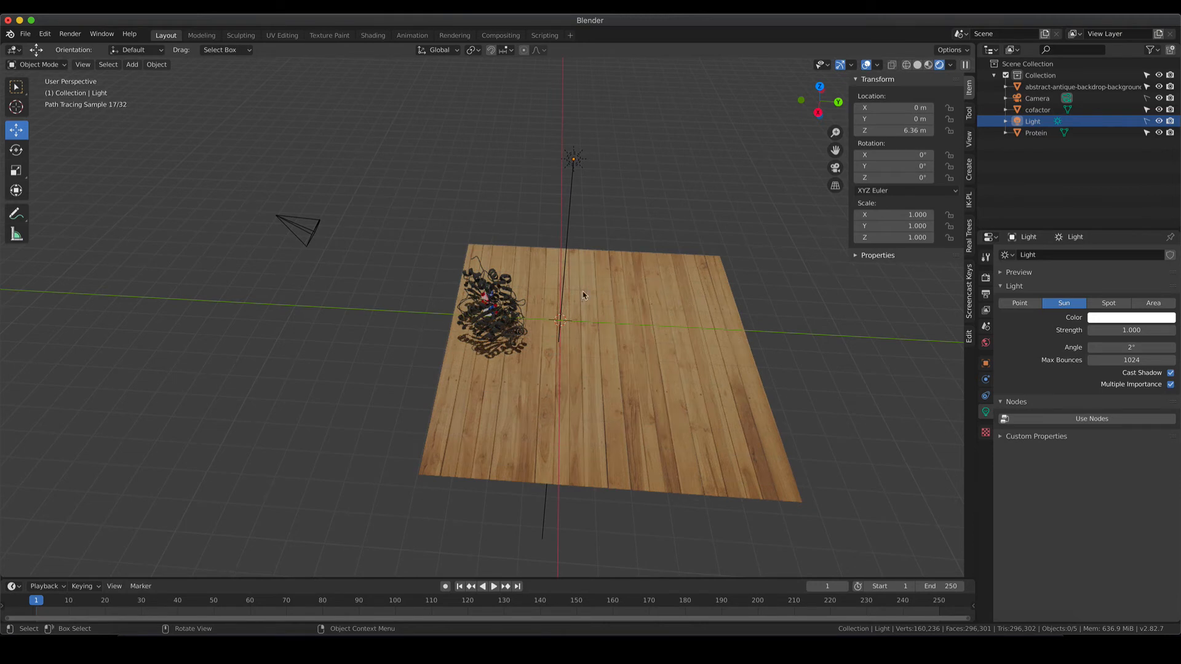
Make the sun light selectable in the viewport and move it along the Y axis to about 5.77 m.
left_click(575, 162)
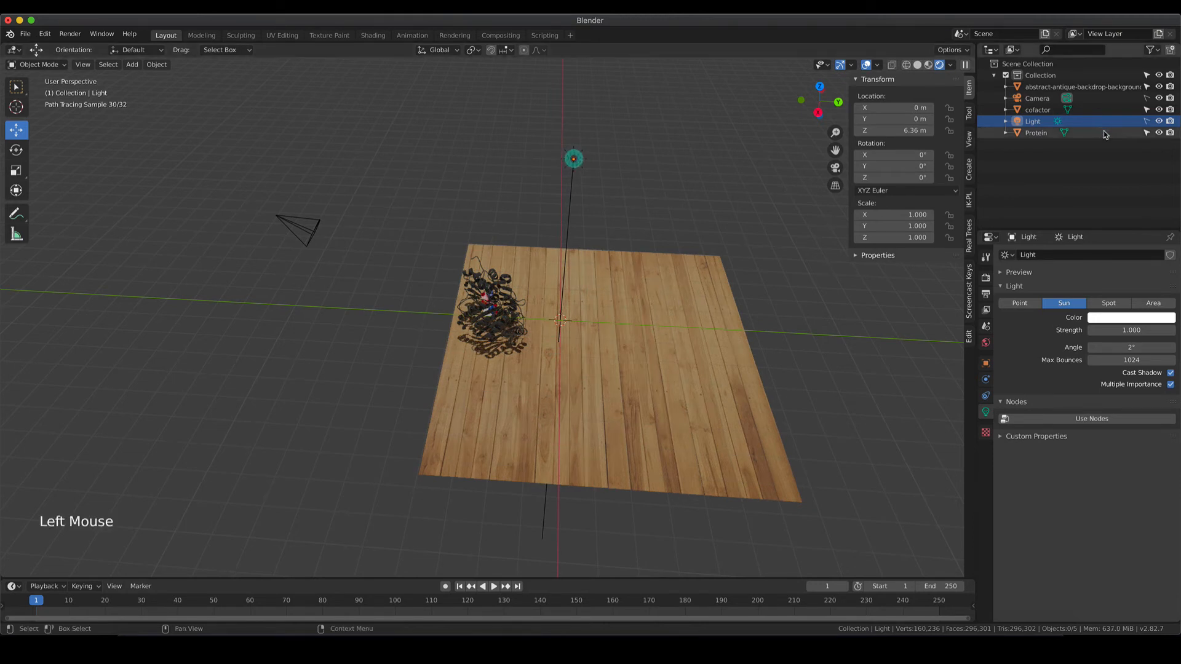
left_click(1148, 122)
left_click(573, 160)
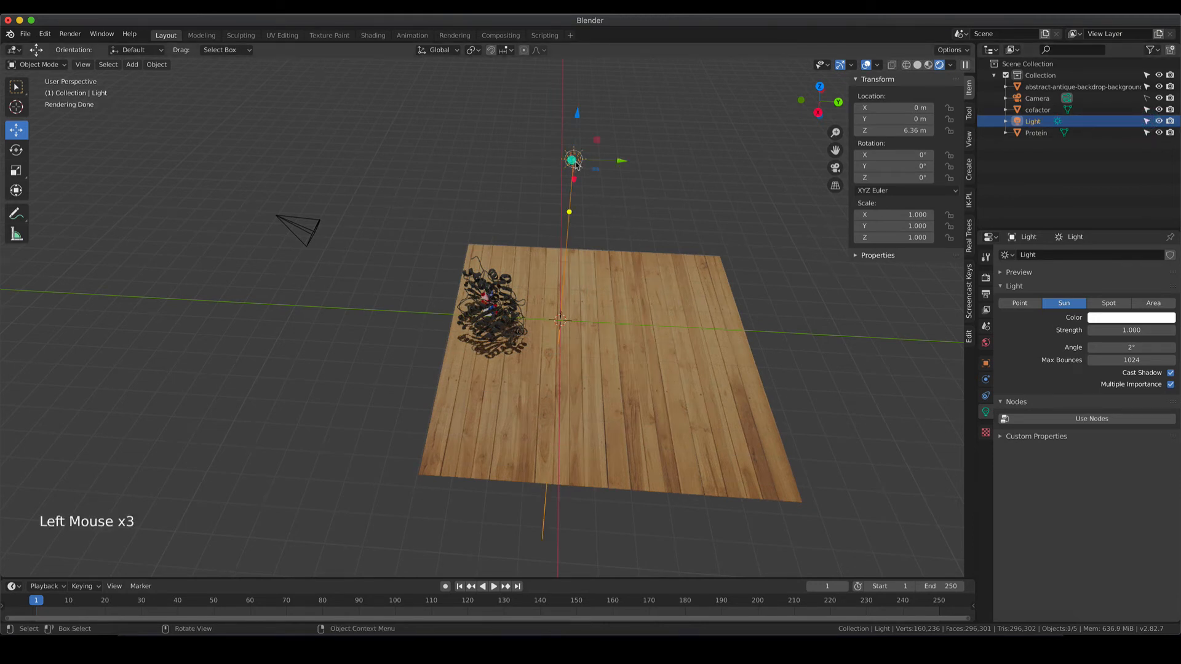
left_click_drag(635, 167, 814, 195)
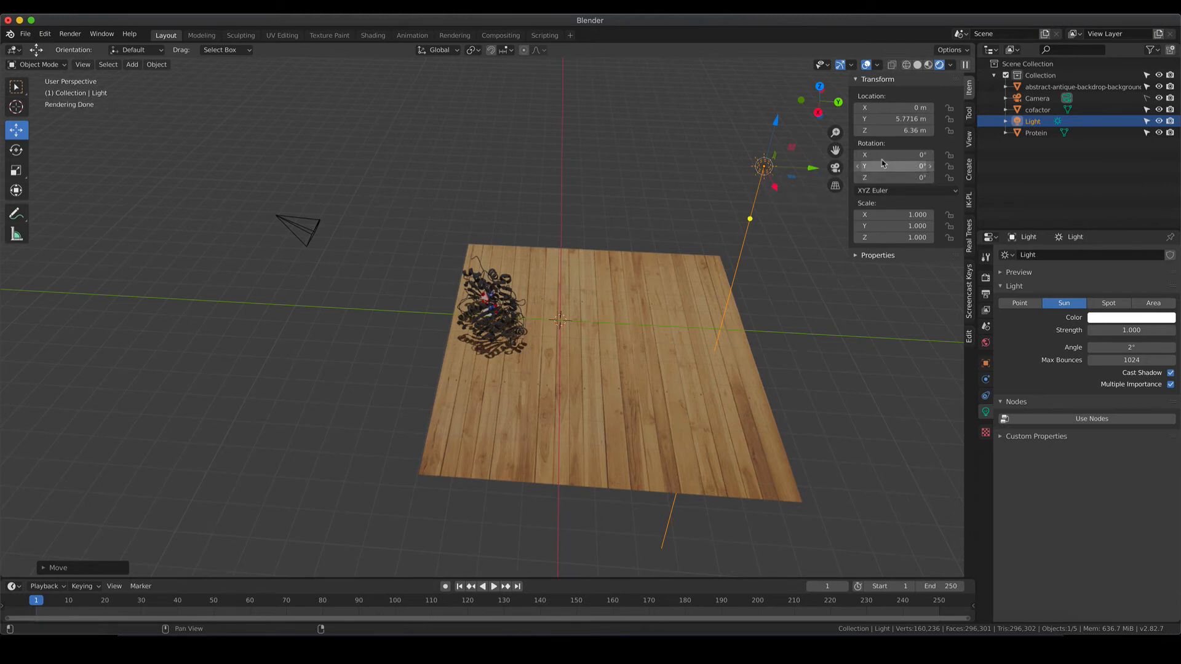
Rotate the sun light to about -49.4° on X and -14.8° on Z, judging the protein's shadows through the camera.
left_click_drag(880, 155, 769, 155)
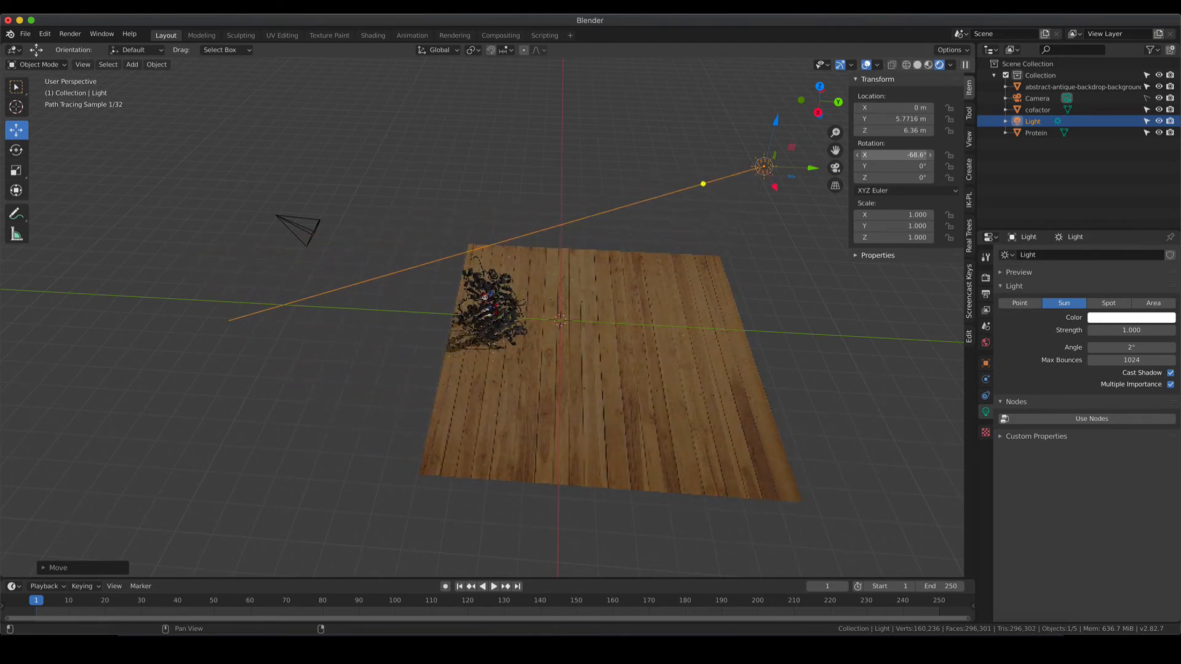
key("KP_0")
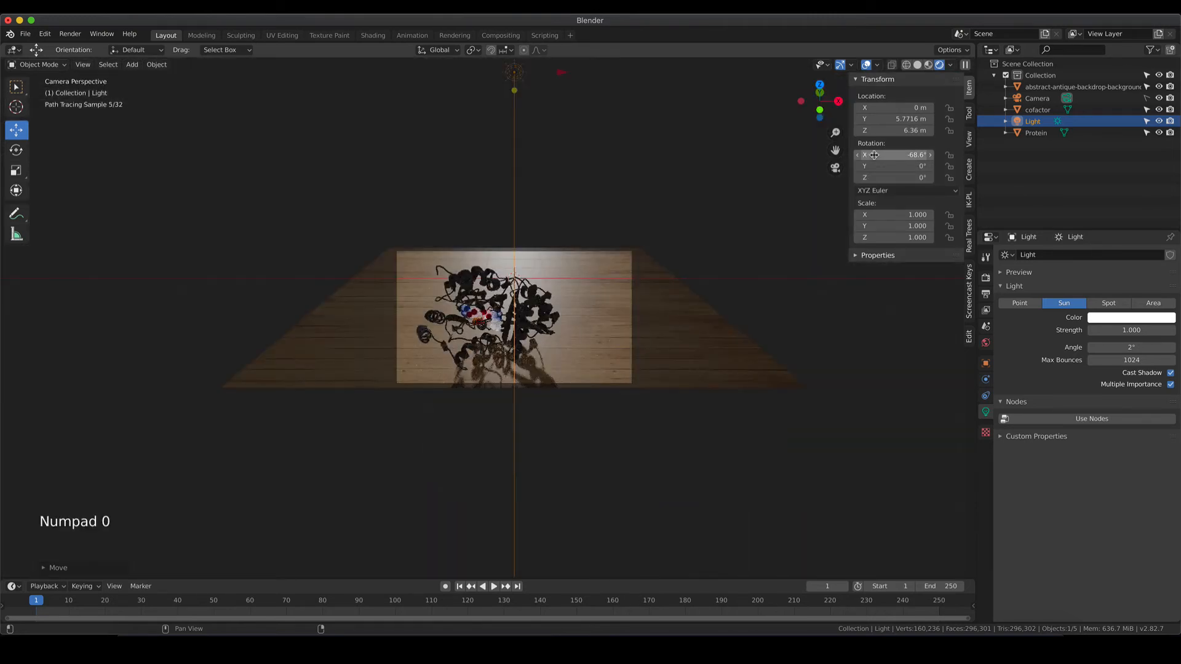
scroll(642, 346, "up", 4)
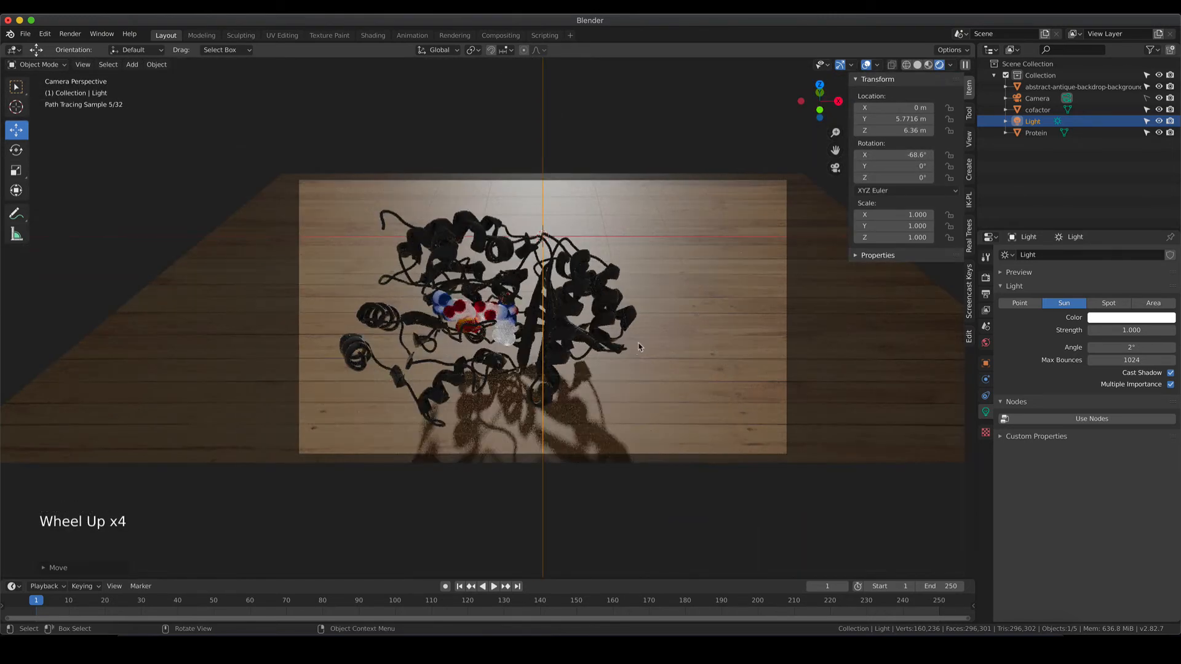
left_click_drag(895, 155, 930, 155)
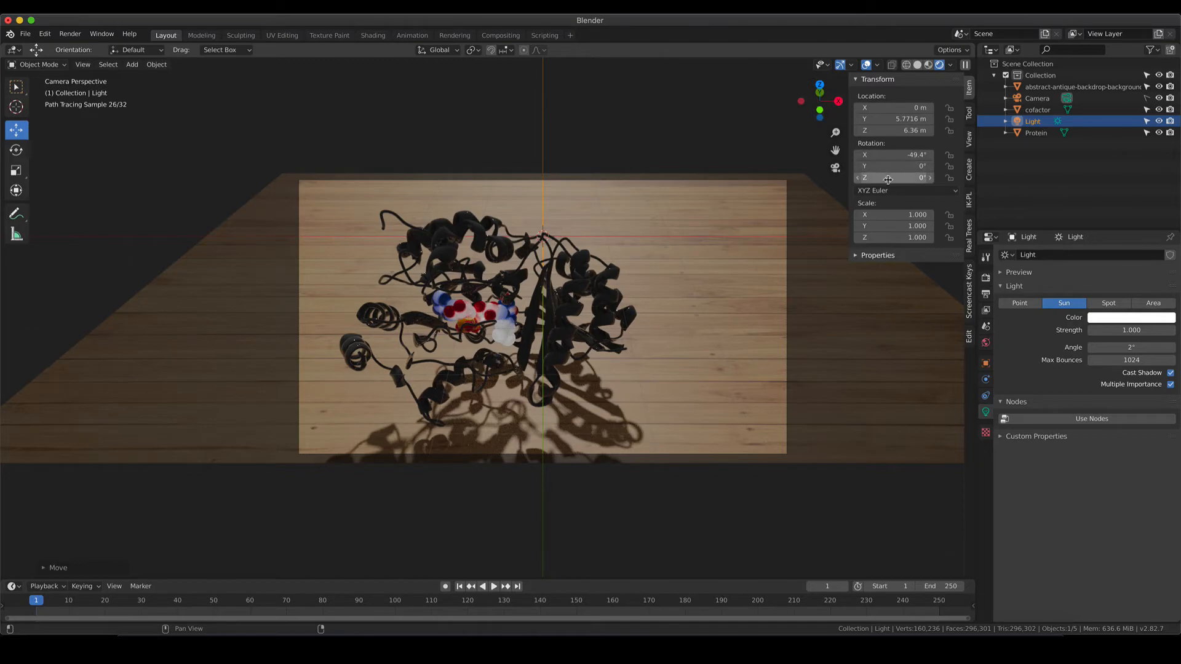
left_click_drag(882, 179, 847, 178)
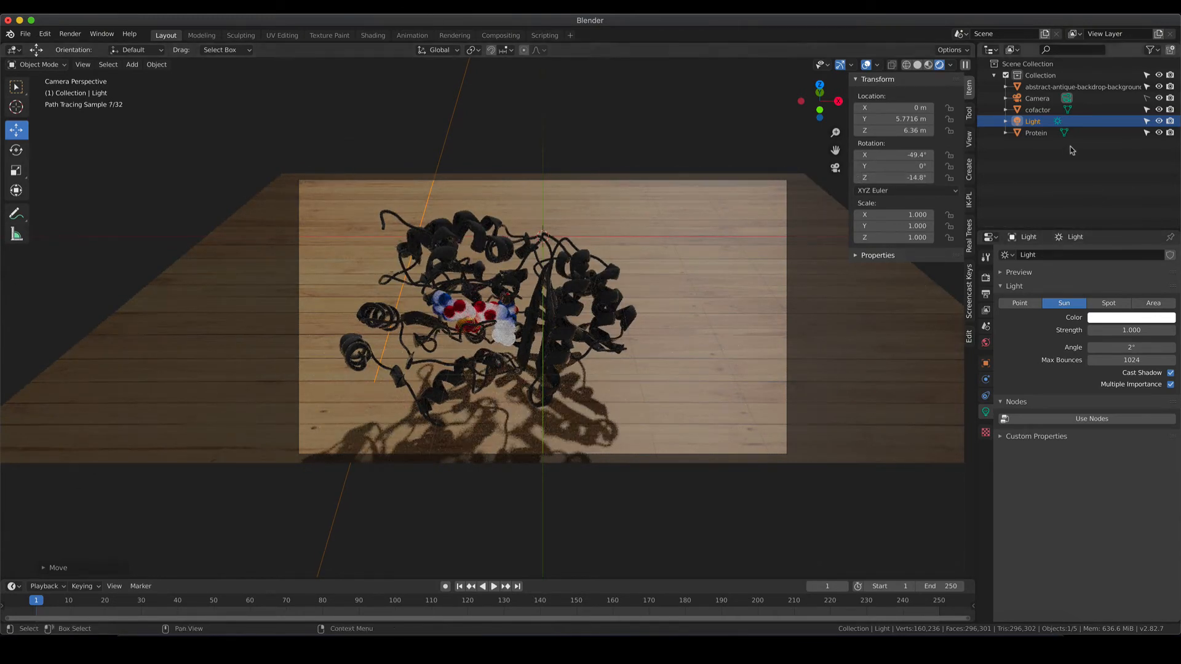
left_click(696, 349)
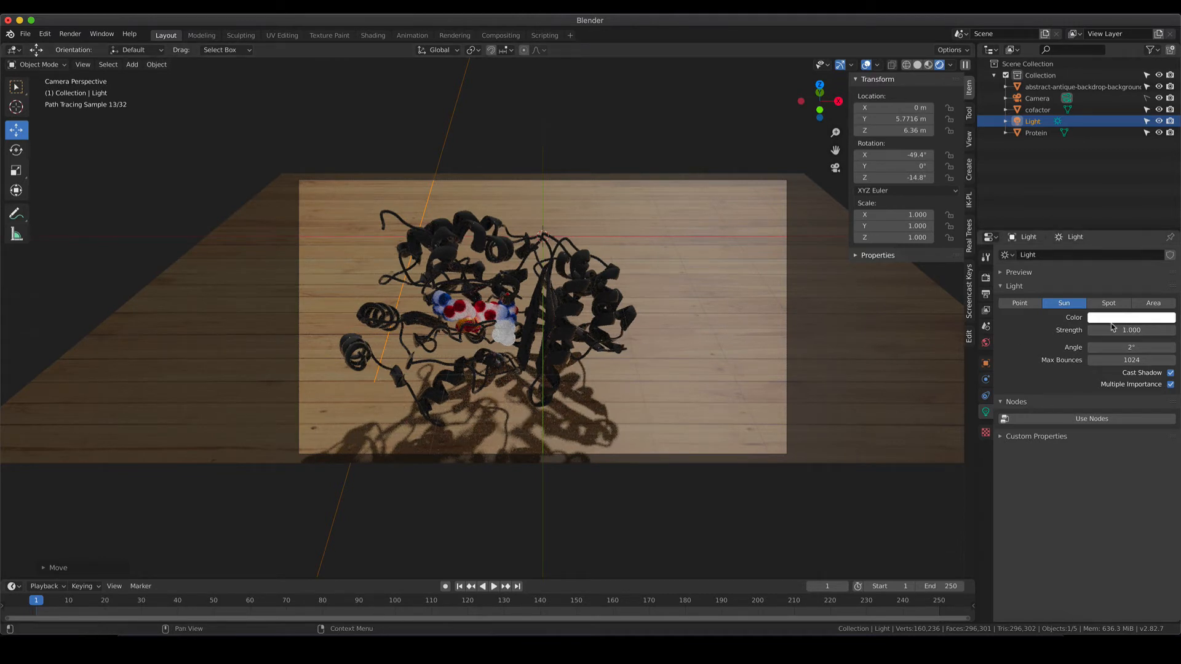
Brighten the world background color slightly to a lighter grey.
left_click(986, 345)
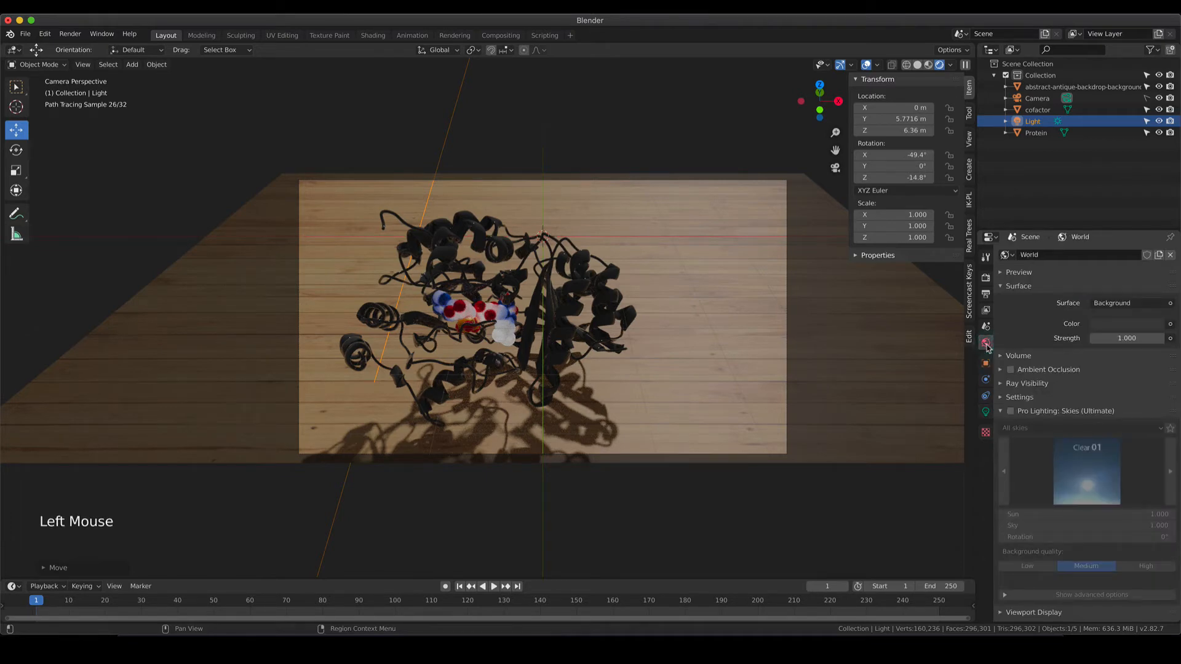
left_click(1137, 326)
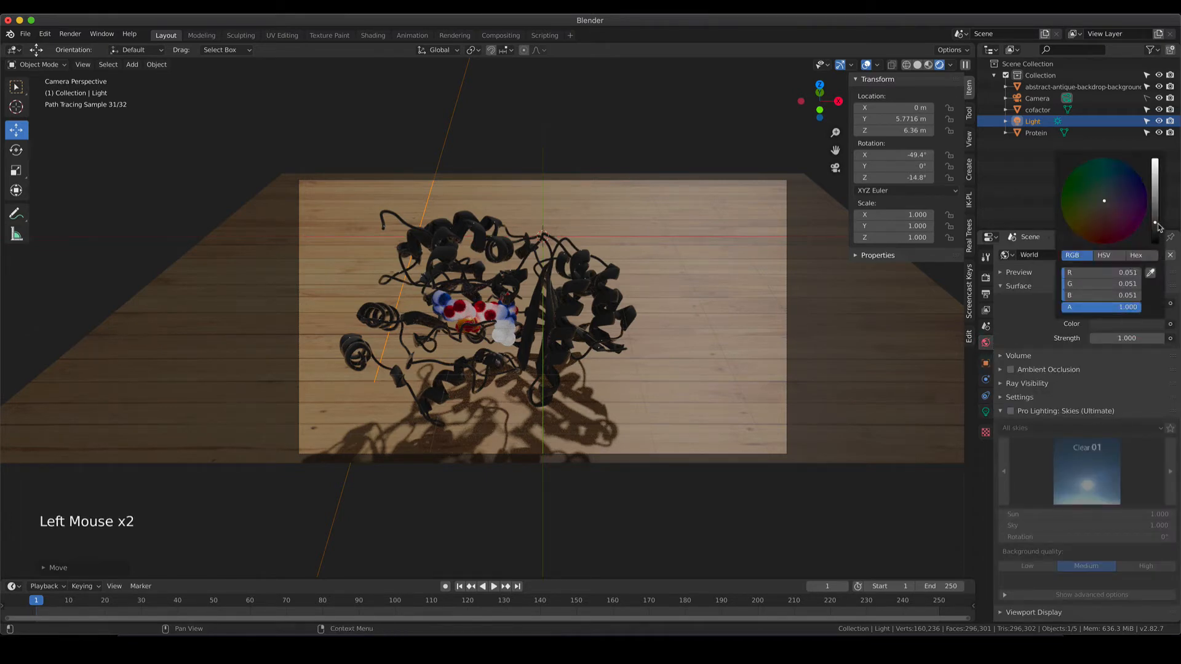
left_click_drag(1158, 226, 1155, 215)
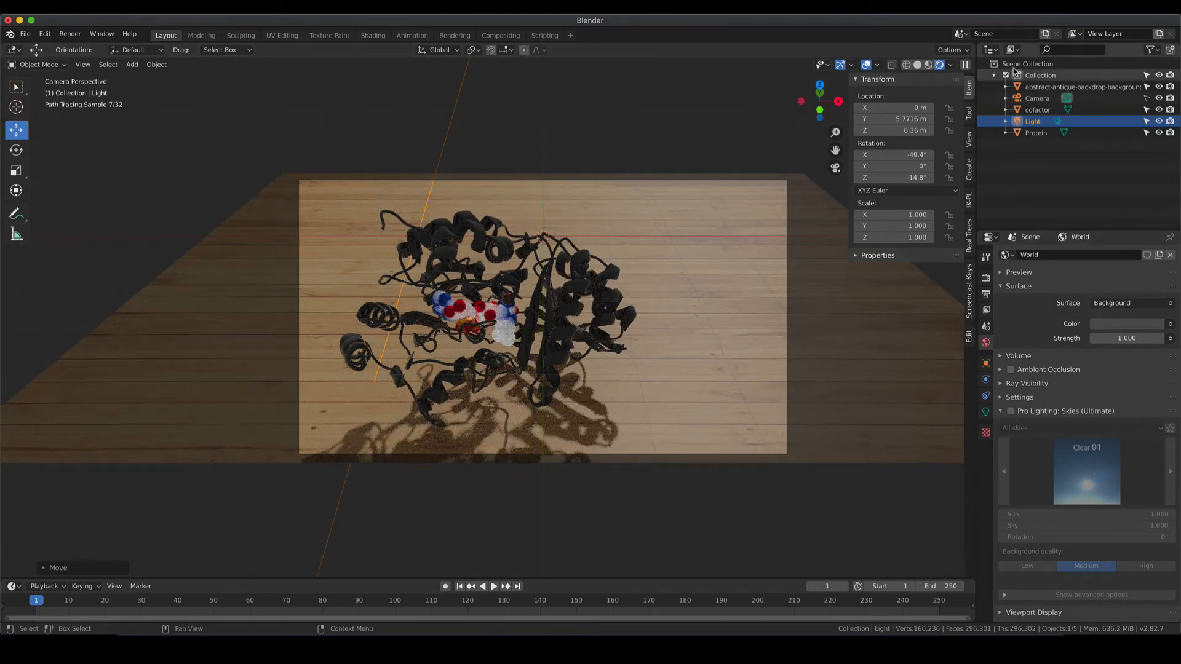
Tint the sun light's color to a pale warm orange.
left_click(1034, 122)
left_click(985, 411)
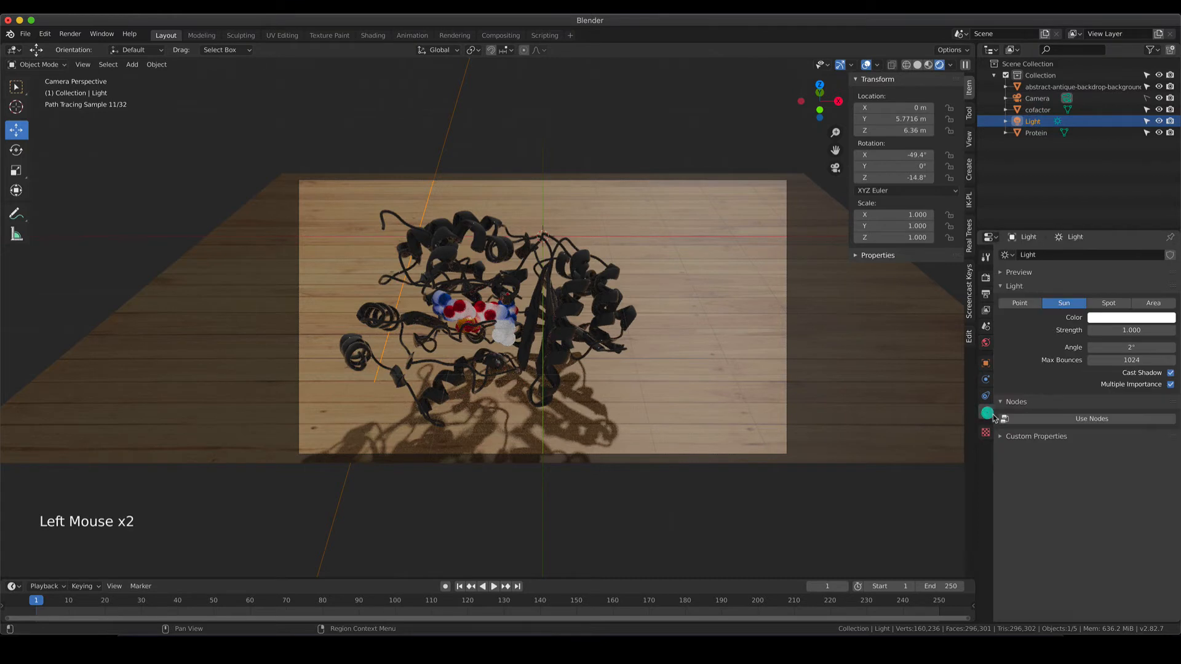
left_click(1119, 317)
left_click_drag(1126, 200, 1111, 211)
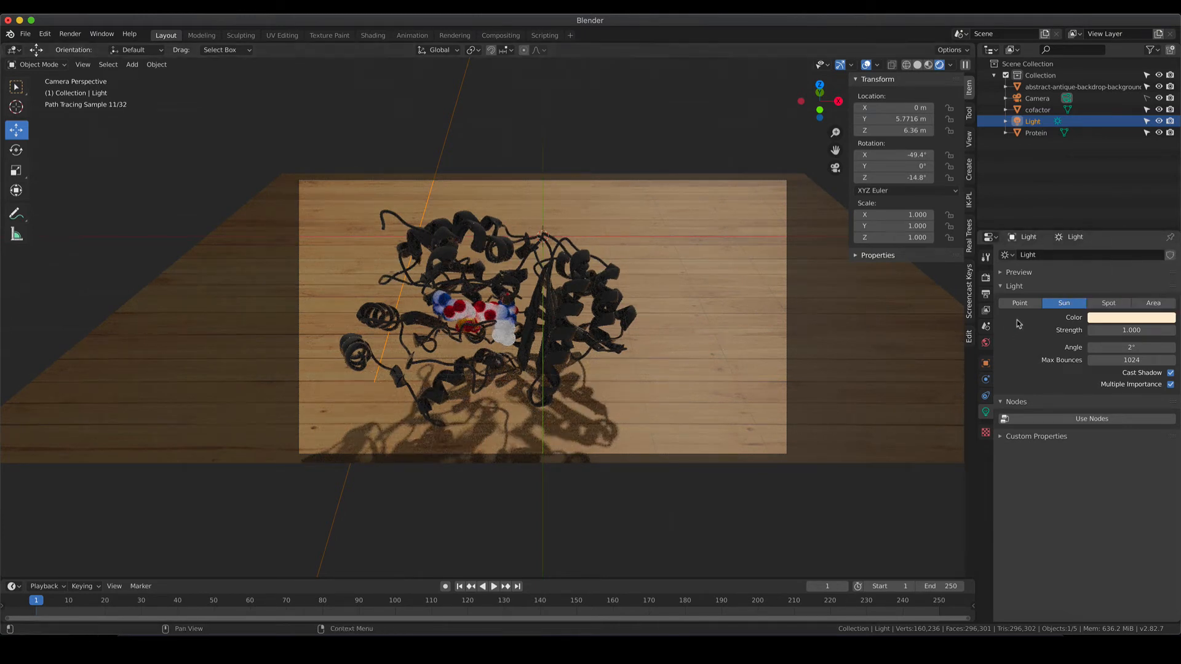
mouse_move(891, 154)
left_mouse_down()
mouse_move(906, 154)
mouse_move(880, 154)
mouse_move(890, 154)
left_mouse_up()
left_click(787, 495)
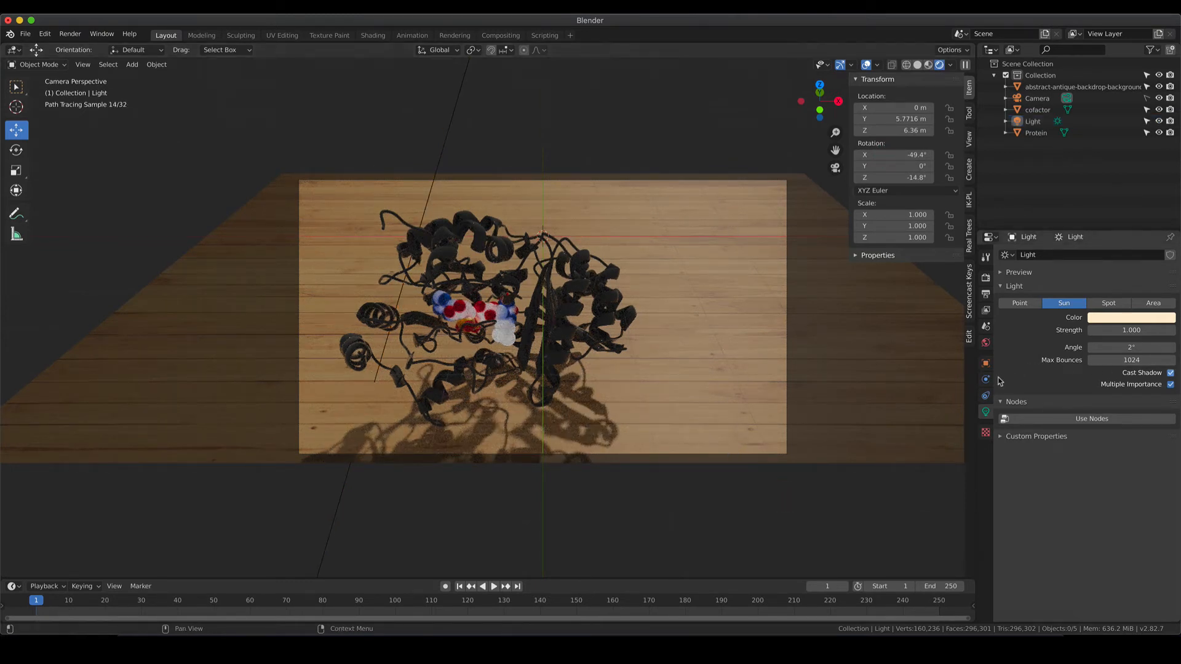
Set the wooden backdrop material's roughness to 0.
left_click(788, 344)
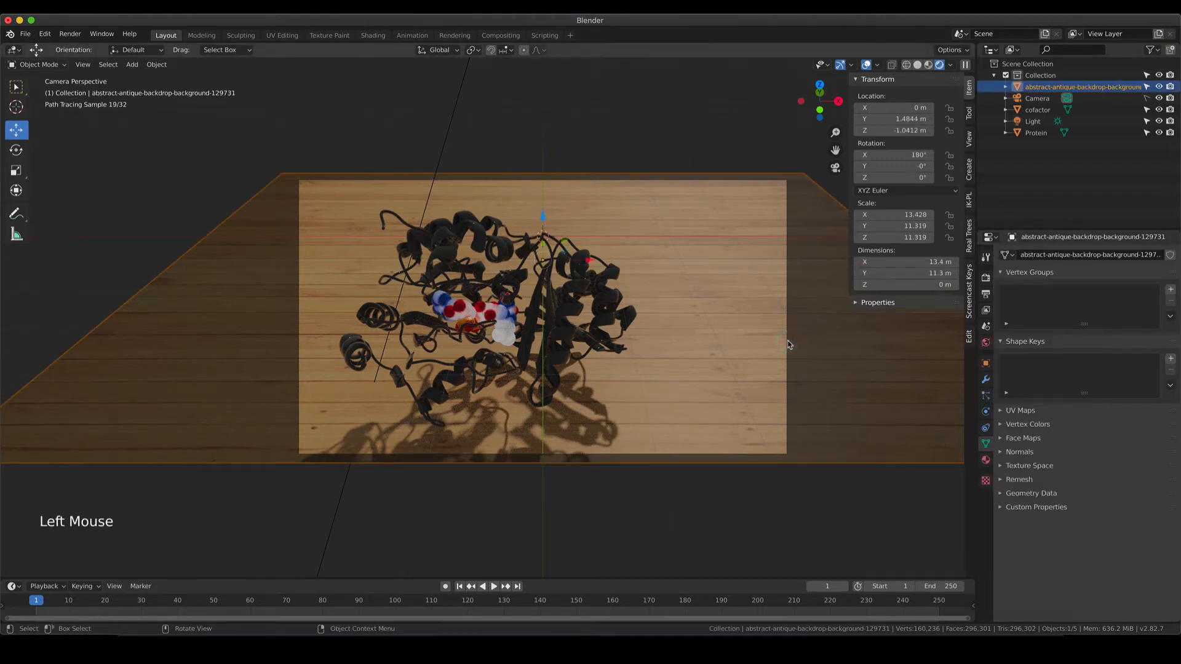
left_click(985, 460)
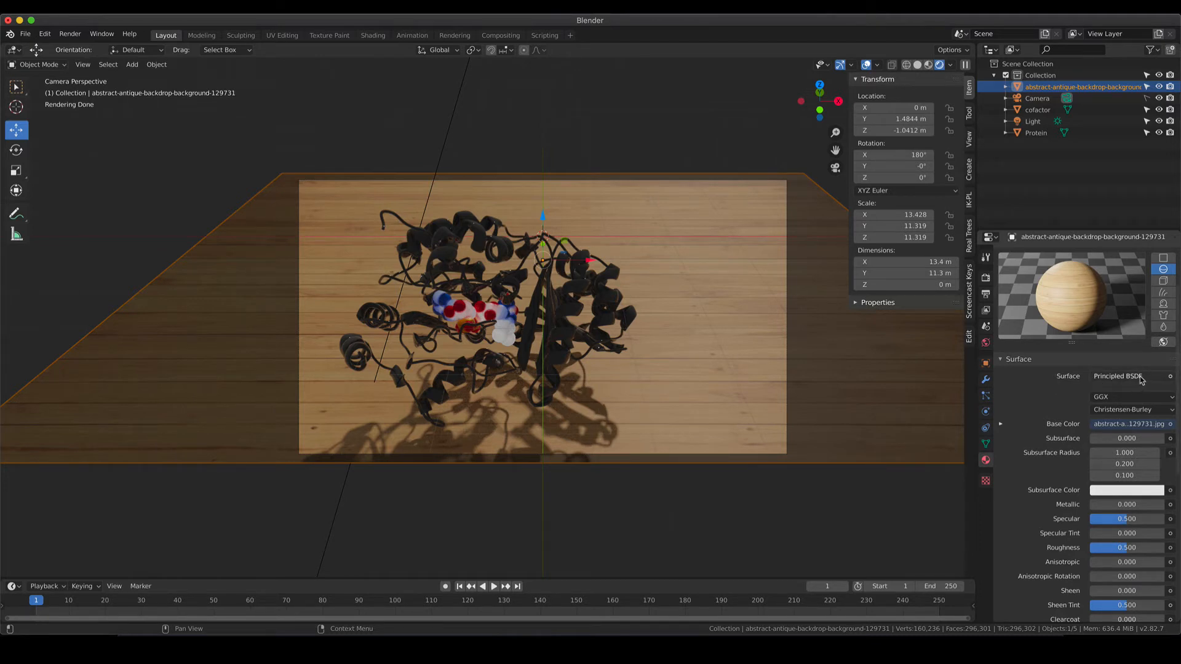
scroll(1021, 460, "down", 5)
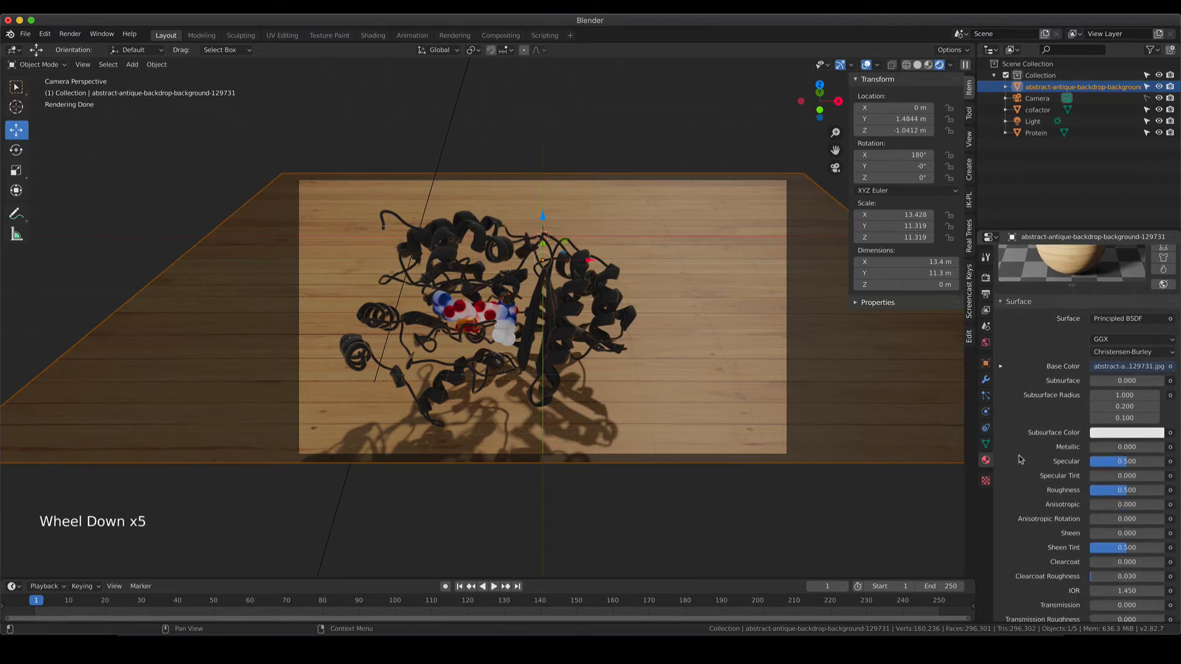
scroll(1021, 460, "up", 4)
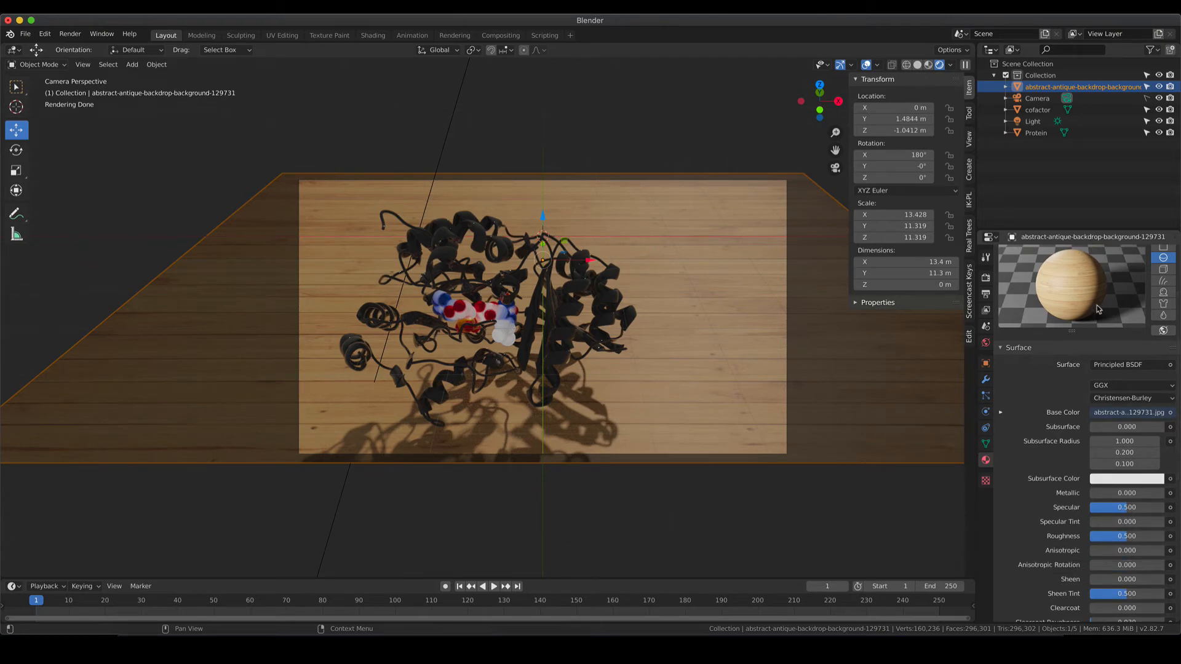
left_click_drag(1129, 540, 1091, 540)
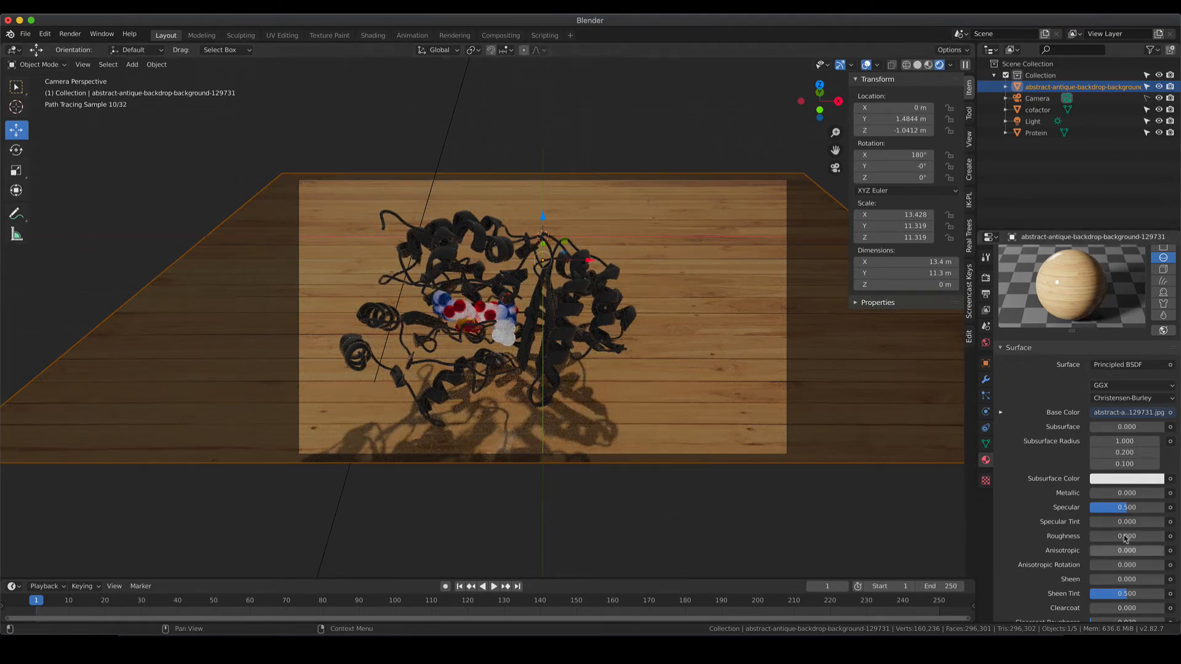
mouse_move(1093, 543)
left_mouse_down()
mouse_move(1121, 540)
mouse_move(1090, 540)
left_mouse_up()
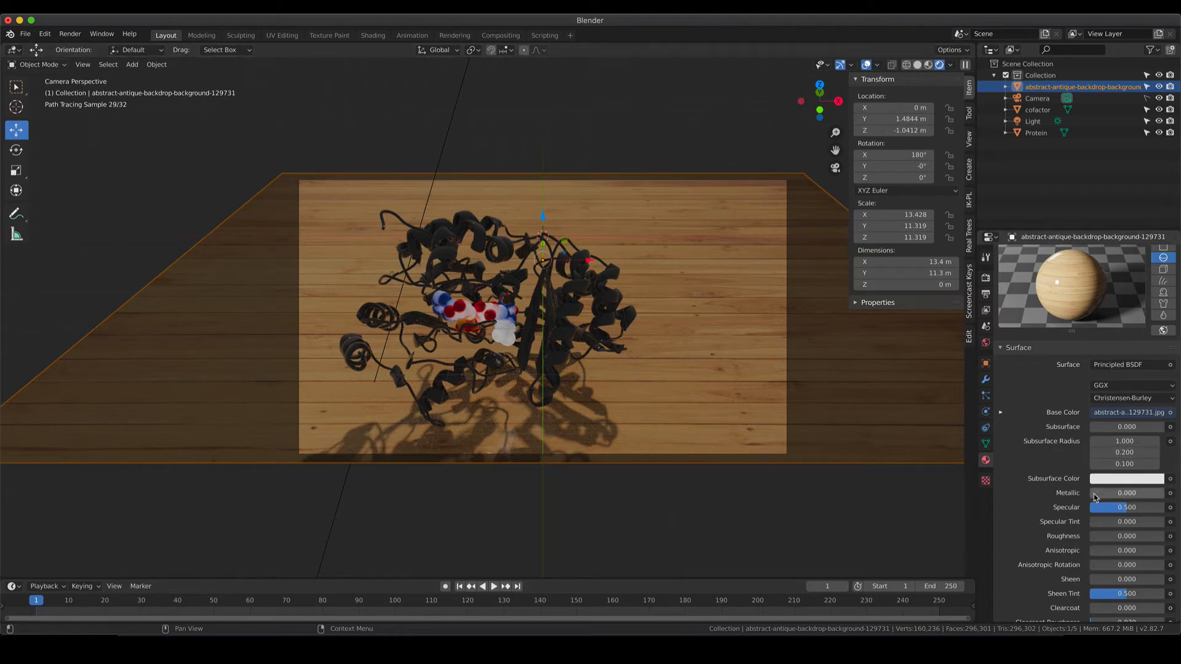
Try a metallic value of 0.5 on the wooden backdrop's material, and return it to 0.
left_click_drag(1095, 497, 1127, 497)
left_click(1127, 496)
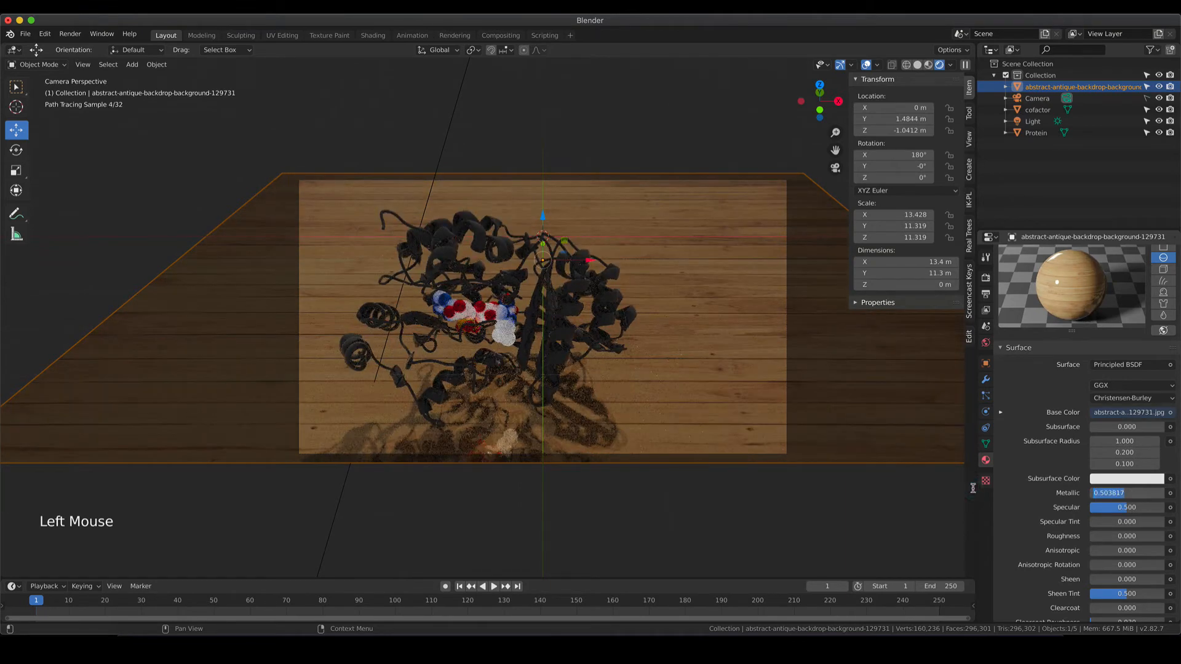
type("0.5")
key("Return")
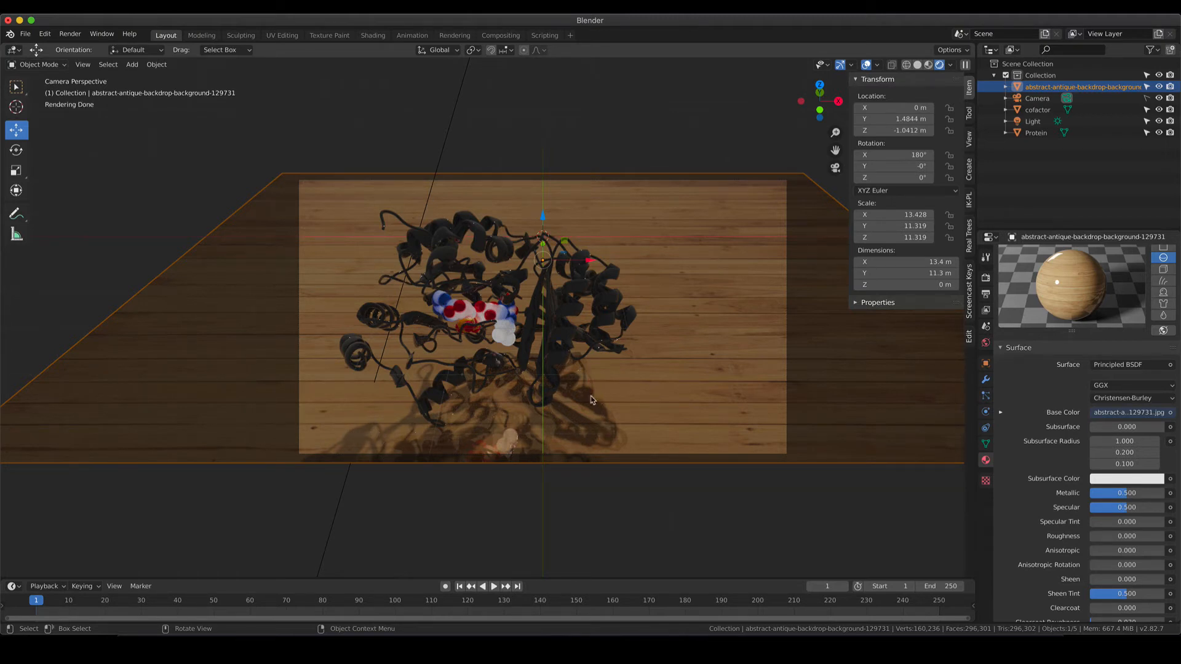
left_click_drag(1131, 492, 716, 492)
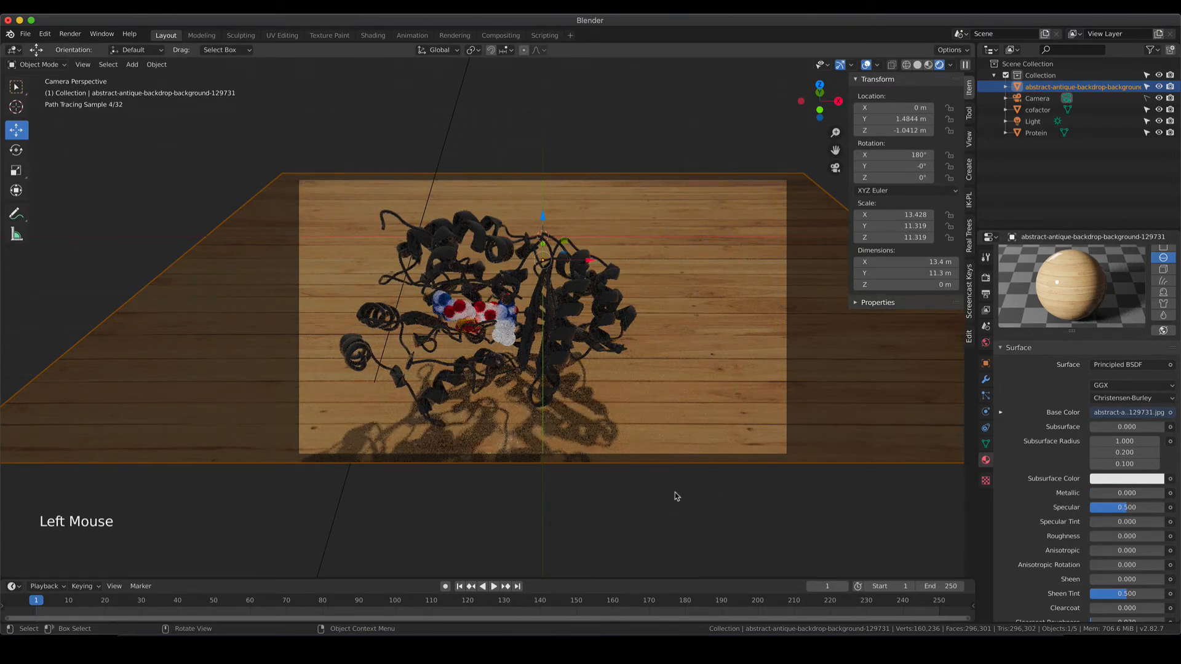
left_click(659, 521)
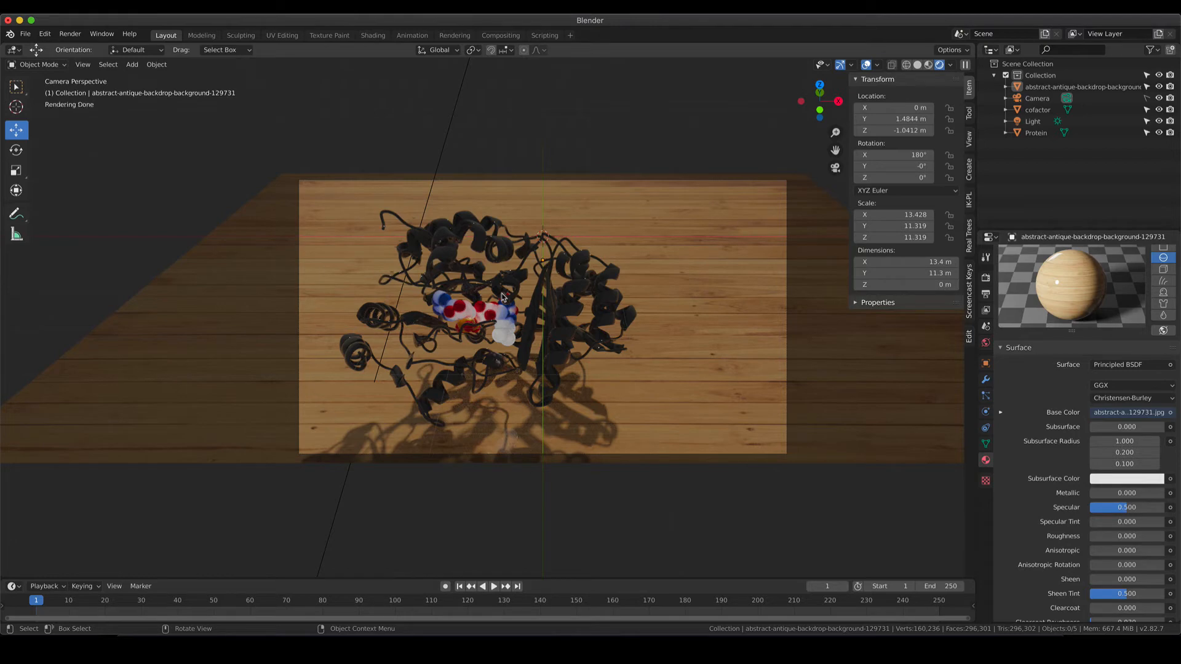
Move the cofactor and protein together in the negative X direction, placing the protein at about X -0.93 m.
left_click(504, 329)
left_click(559, 323, "shift")
left_click_drag(534, 312, 499, 318)
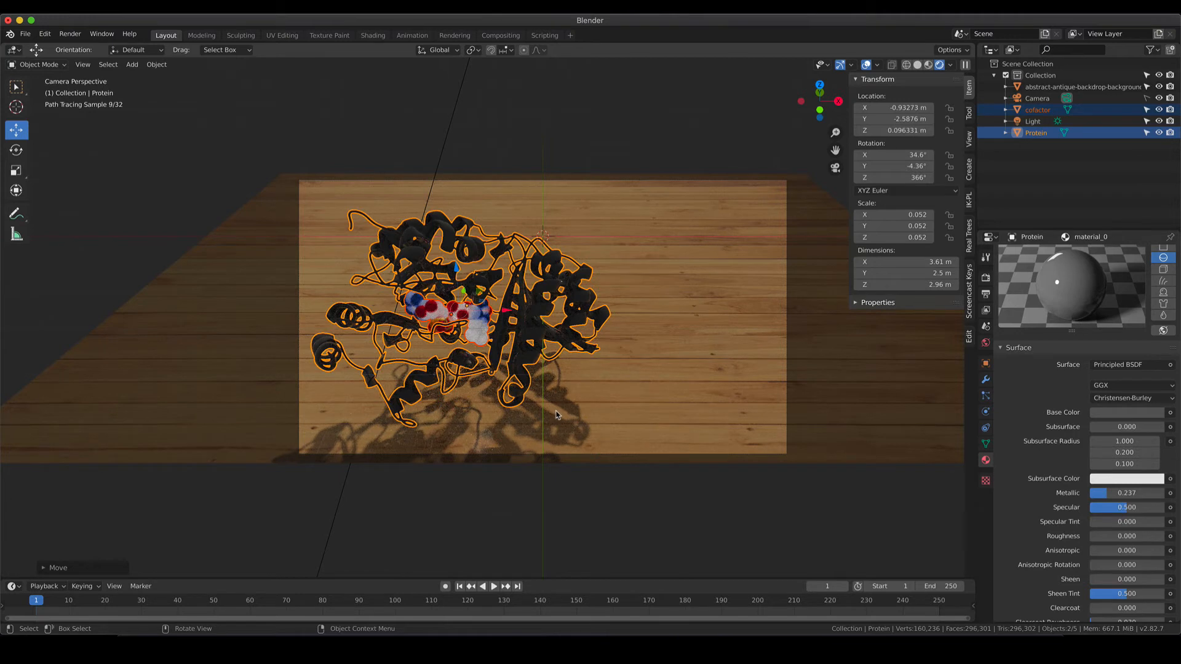
left_click(612, 514)
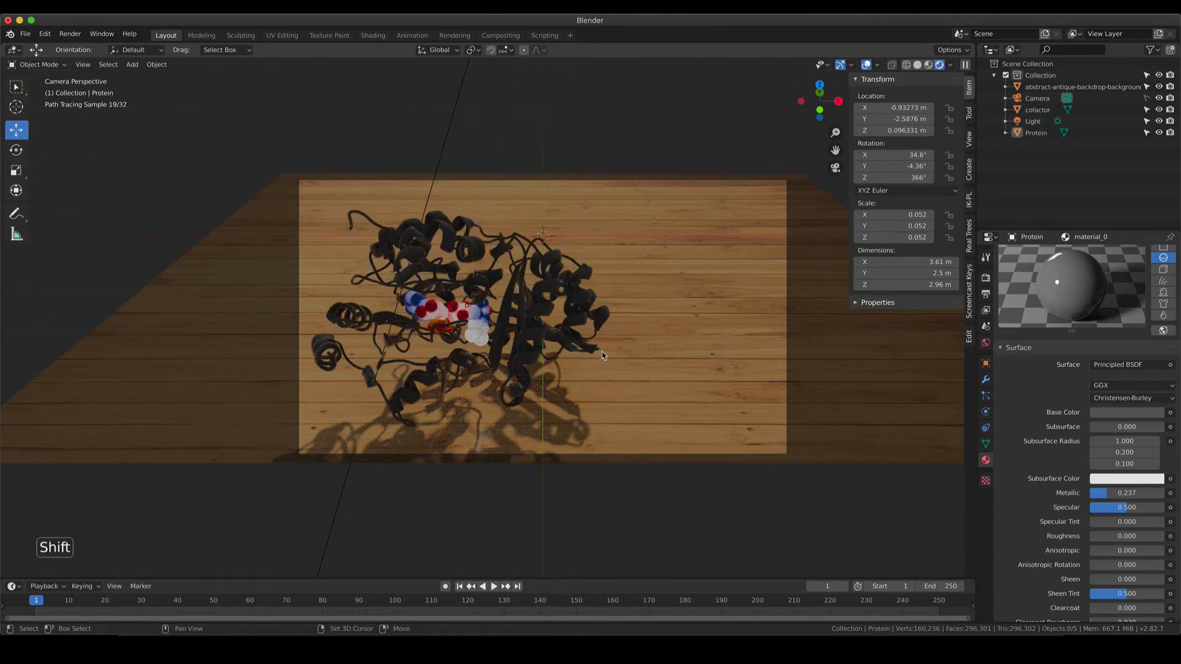
Add a text object at the world origin and replace its default content with BEE.
key("shift+a")
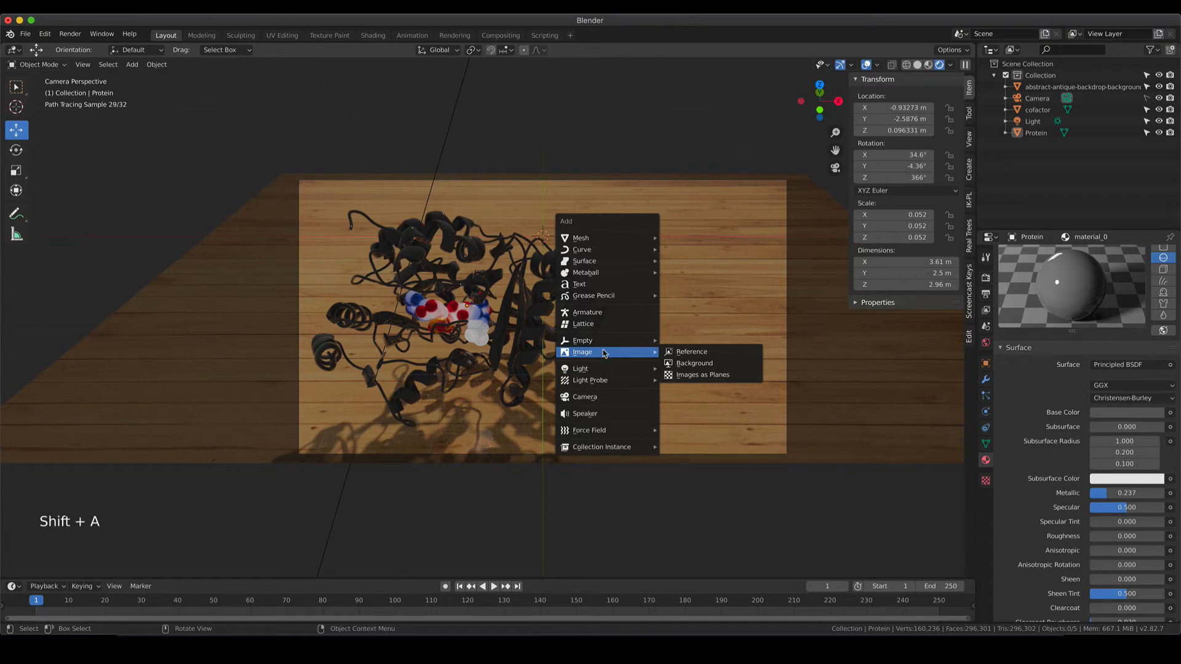
left_click(598, 285)
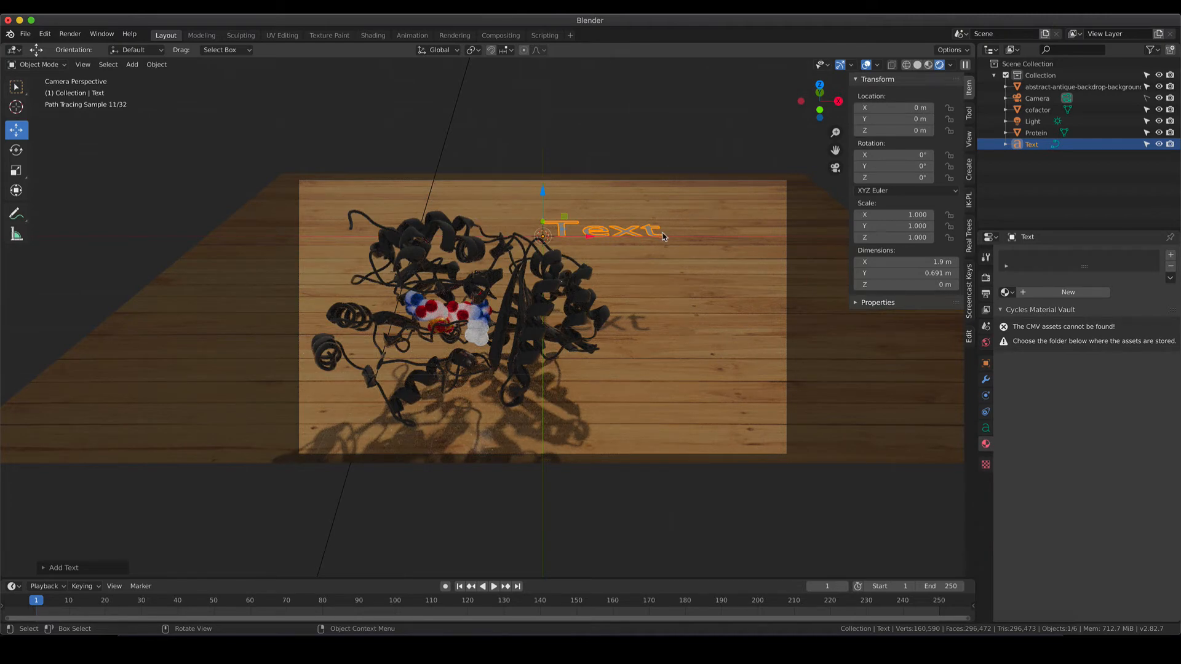
key("Tab")
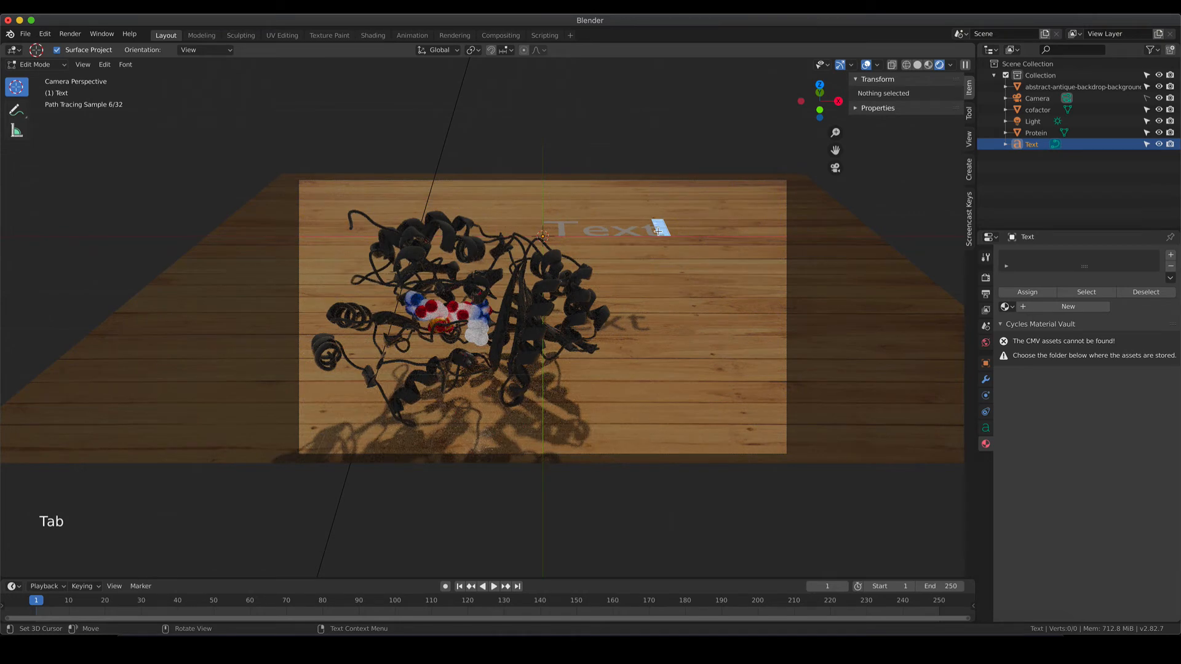
key("BackSpace")
key("BackSpace")
key("BackSpace")
key("BackSpace")
key("BackSpace")
key("BackSpace")
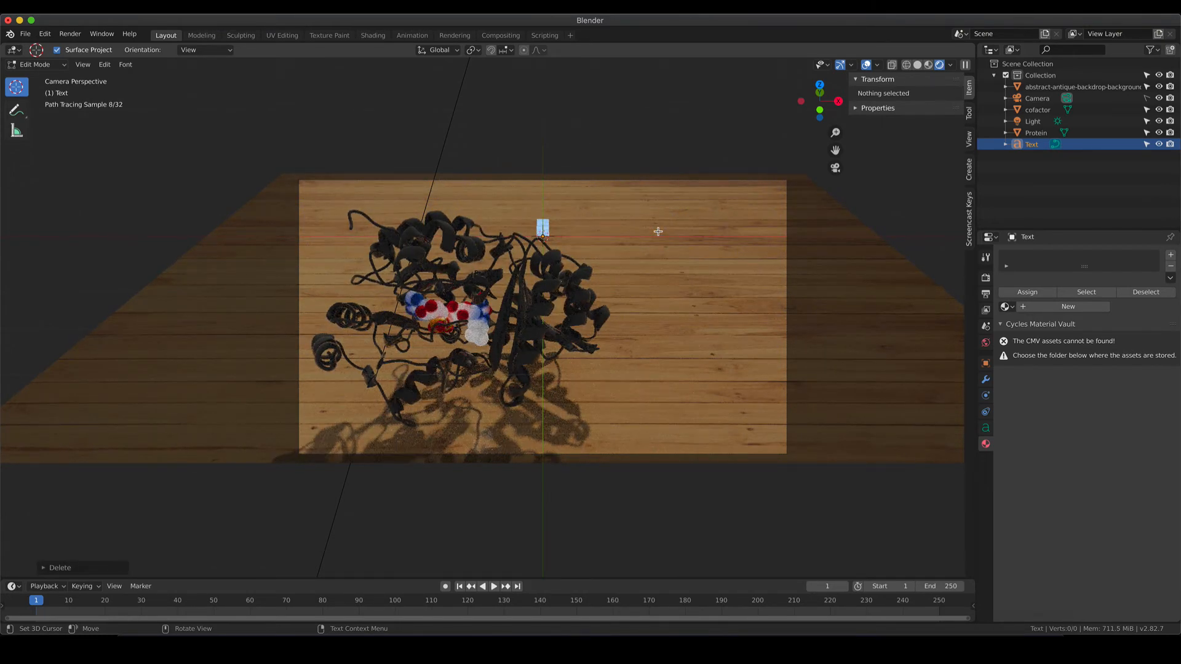
type("BEEE")
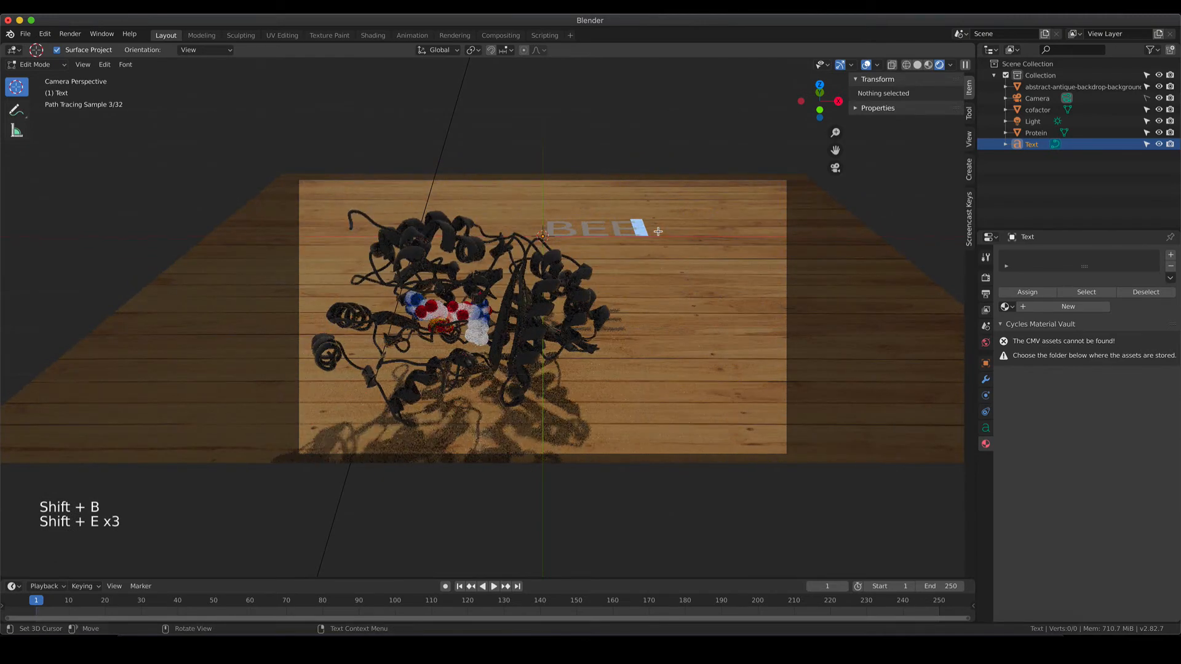
key("Tab")
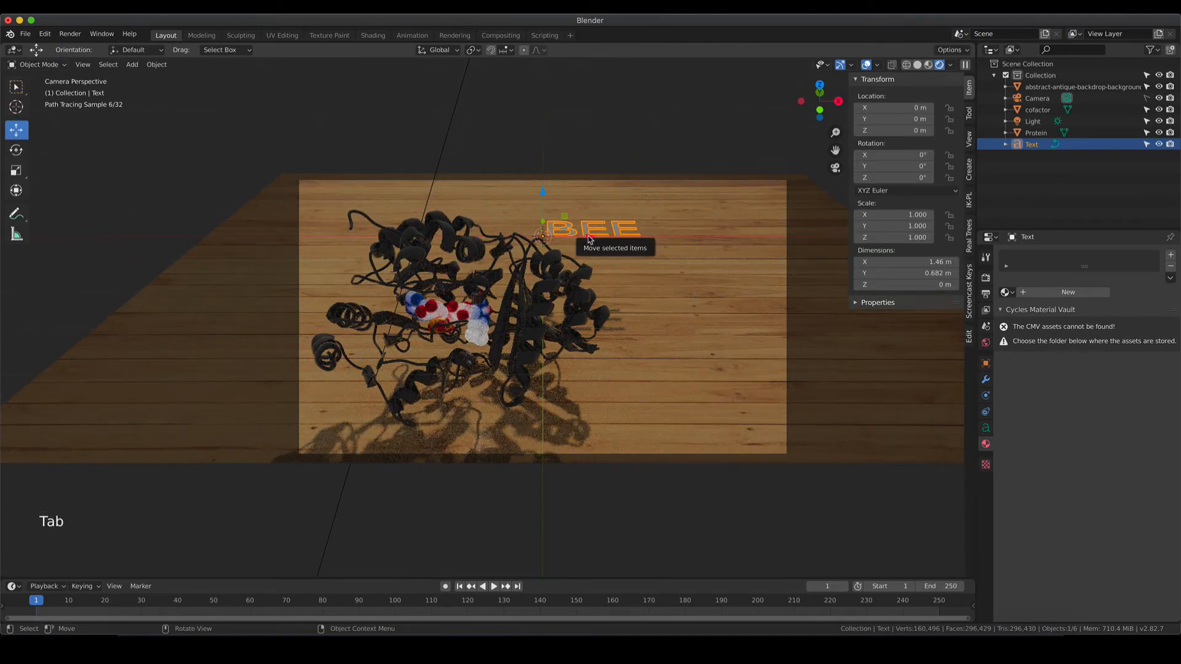
Rotate the BEE text 90° about the X axis so it stands upright.
left_click_drag(589, 238, 604, 244)
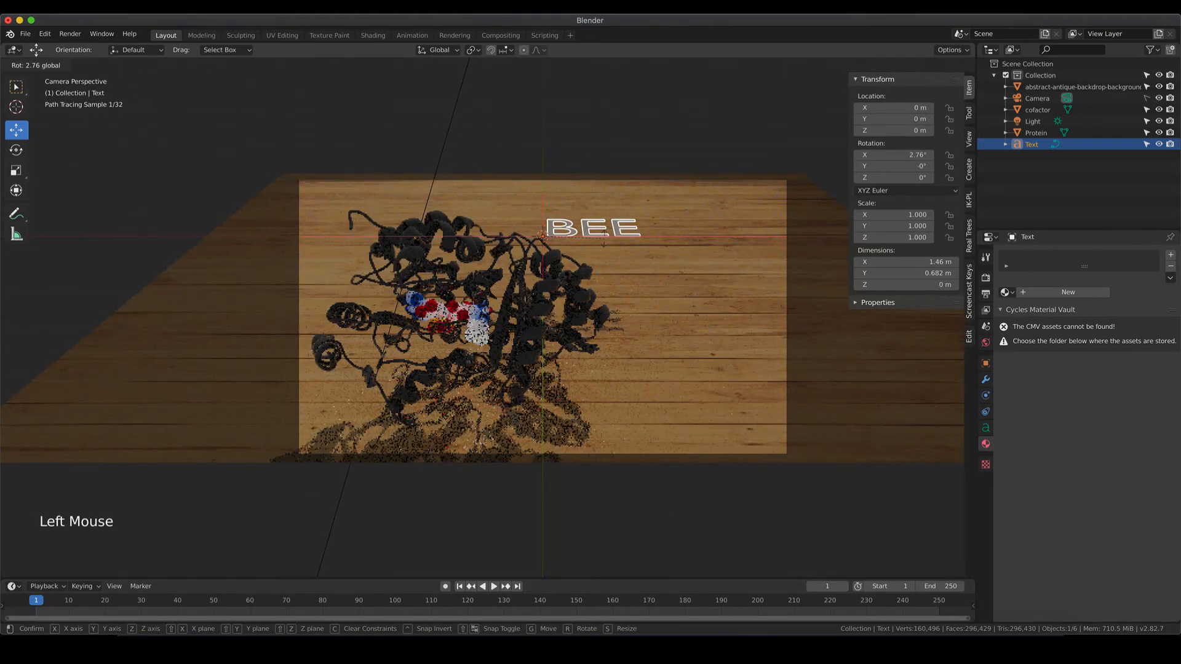
type("90")
key("Return")
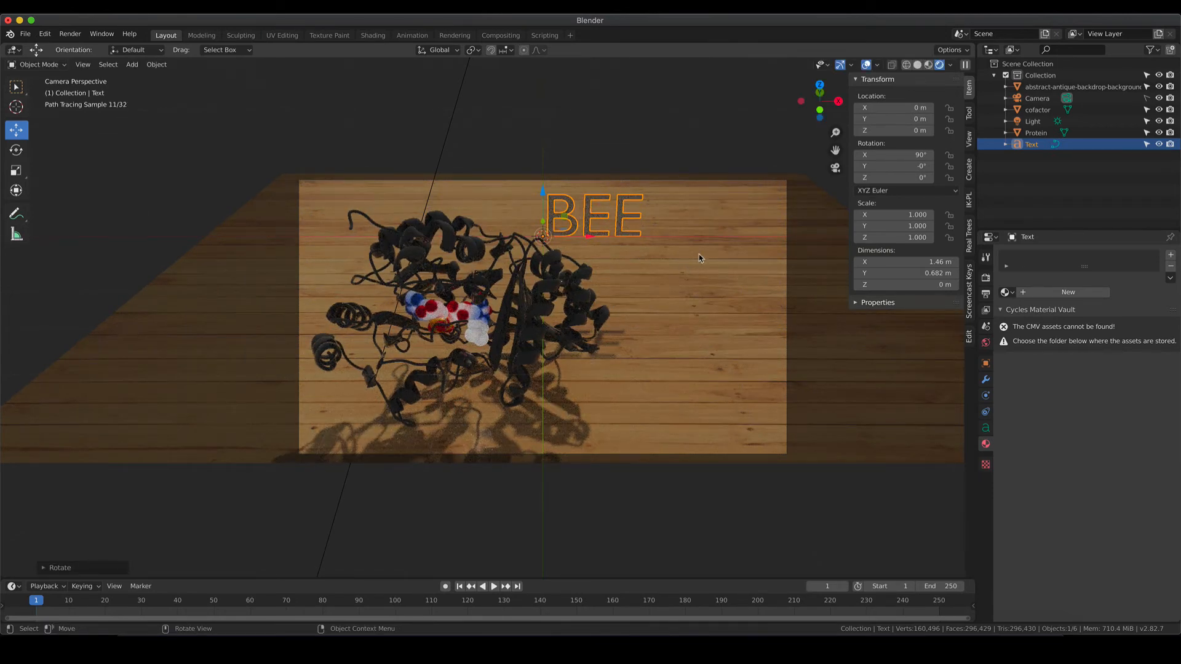
Move the BEE text along the Y axis toward the camera, to about Y -3.68 m.
key("KP_7")
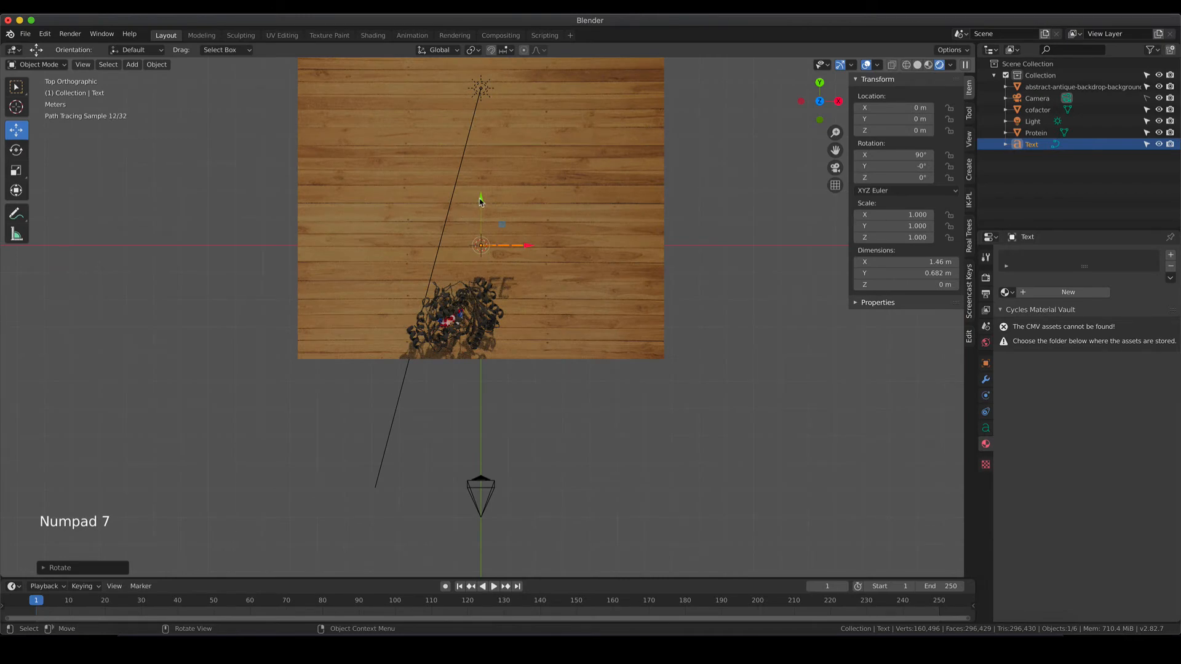
left_click_drag(481, 200, 496, 303)
key("KP_0")
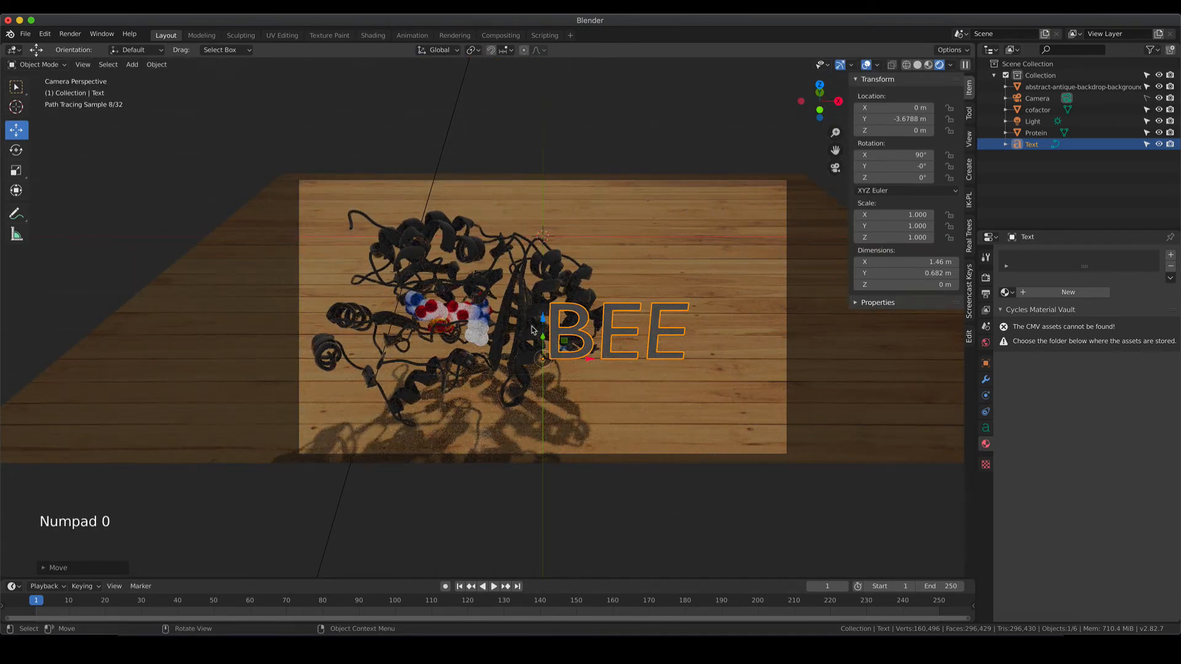
Lower the BEE text along Z to rest just above the wooden backdrop, at about Z -1.035 m.
key("KP_1")
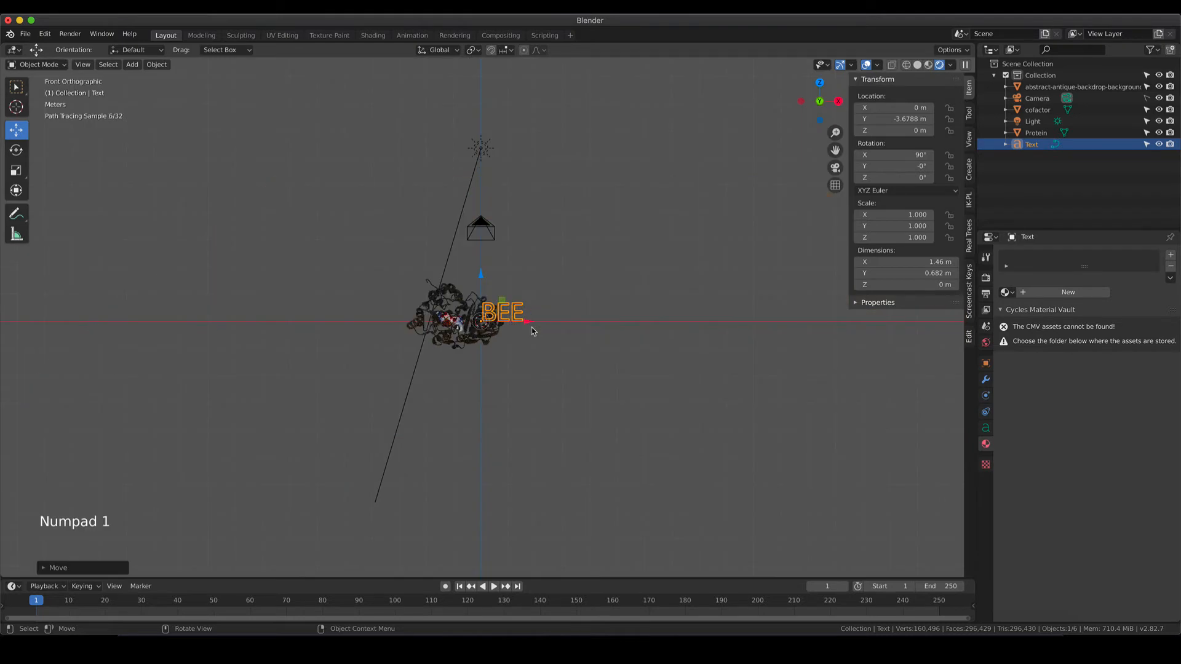
scroll(528, 351, "up", 6)
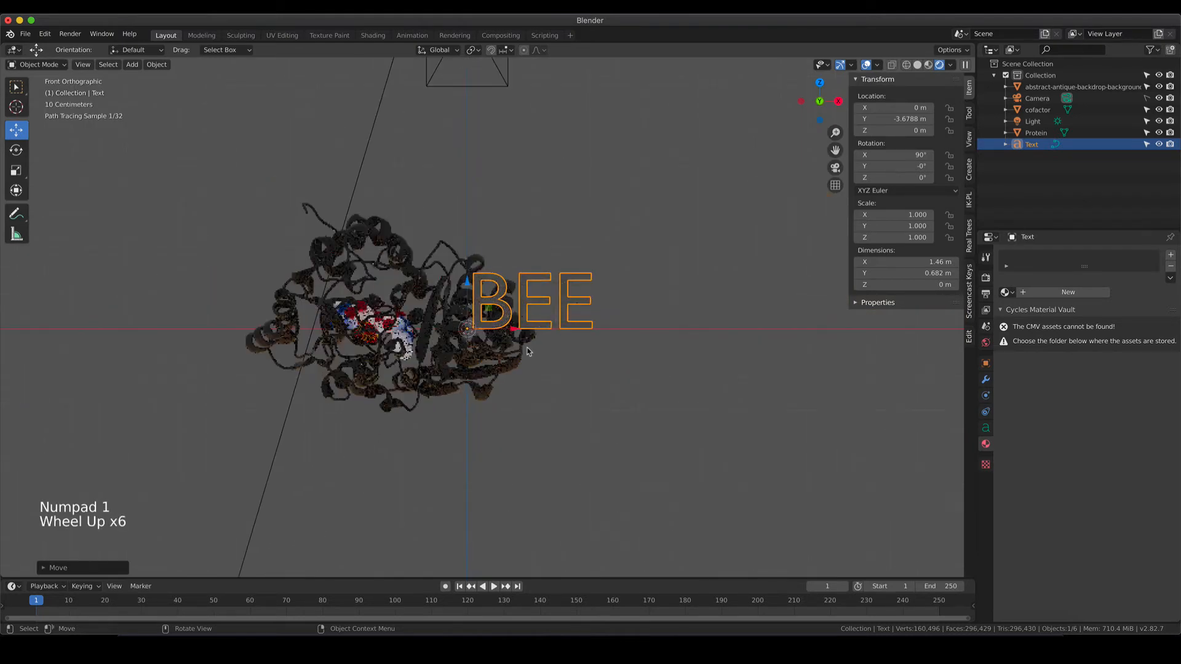
left_click(1039, 87)
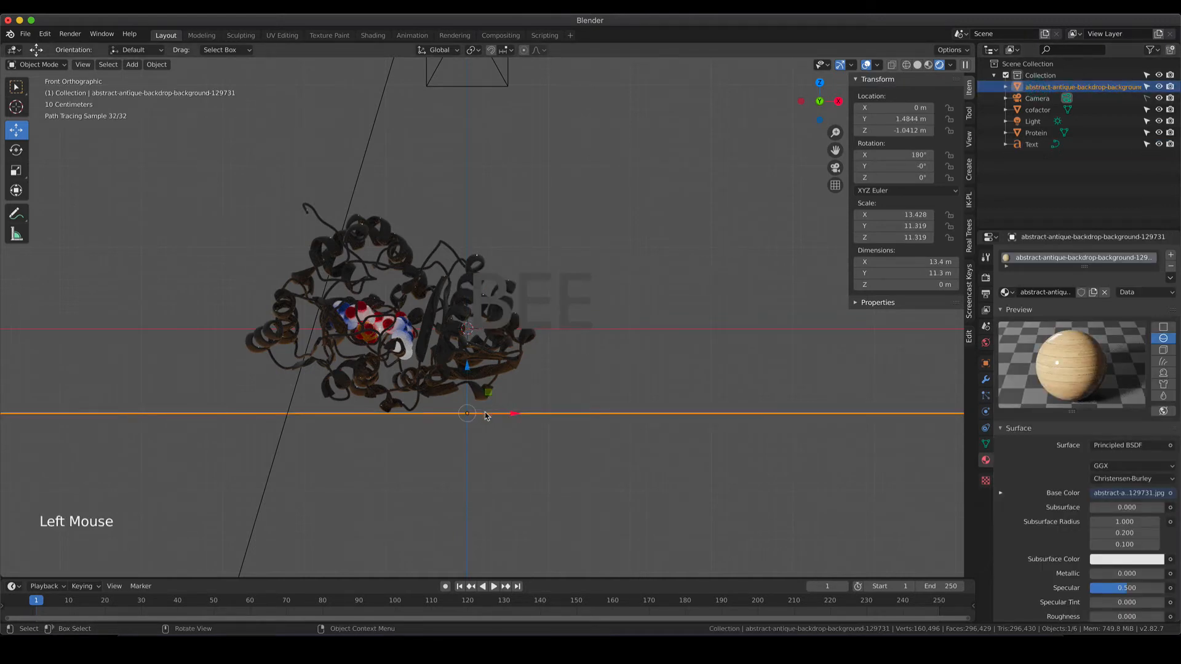
left_click(494, 329)
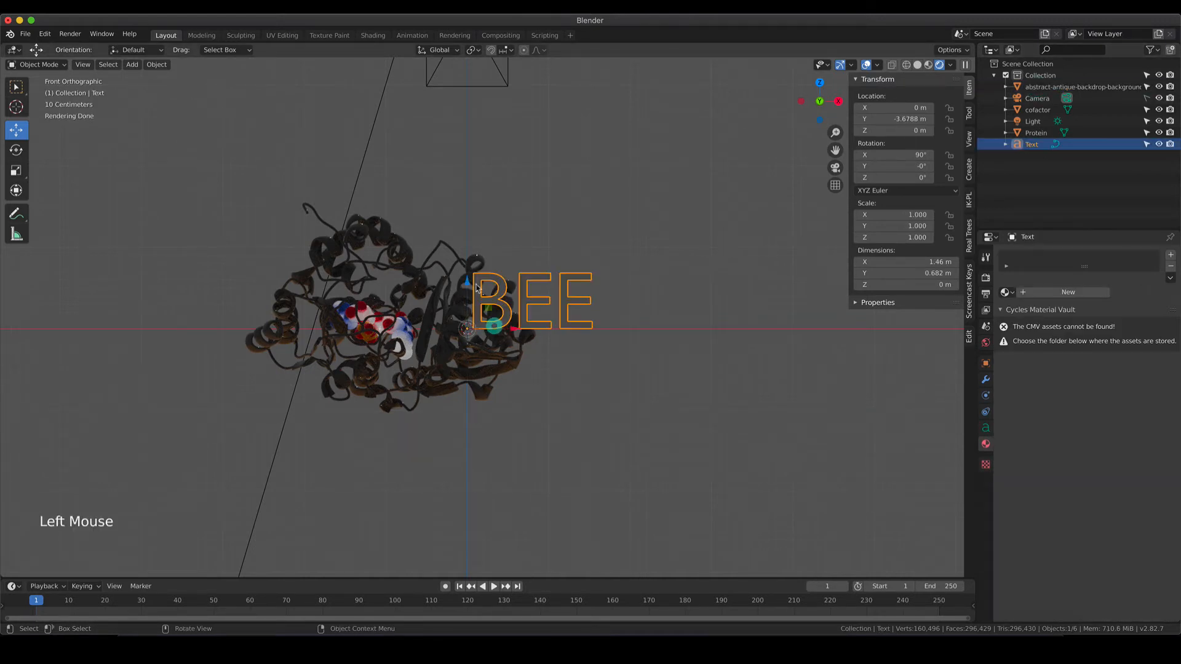
left_click_drag(473, 288, 474, 365)
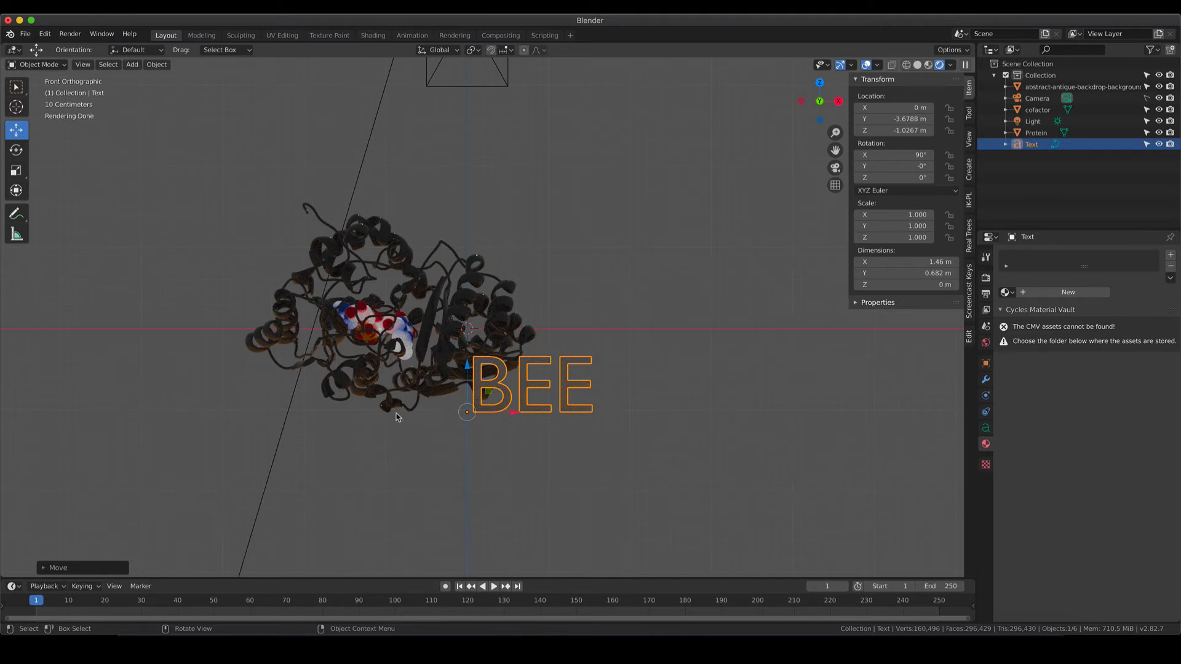
left_click(1039, 89)
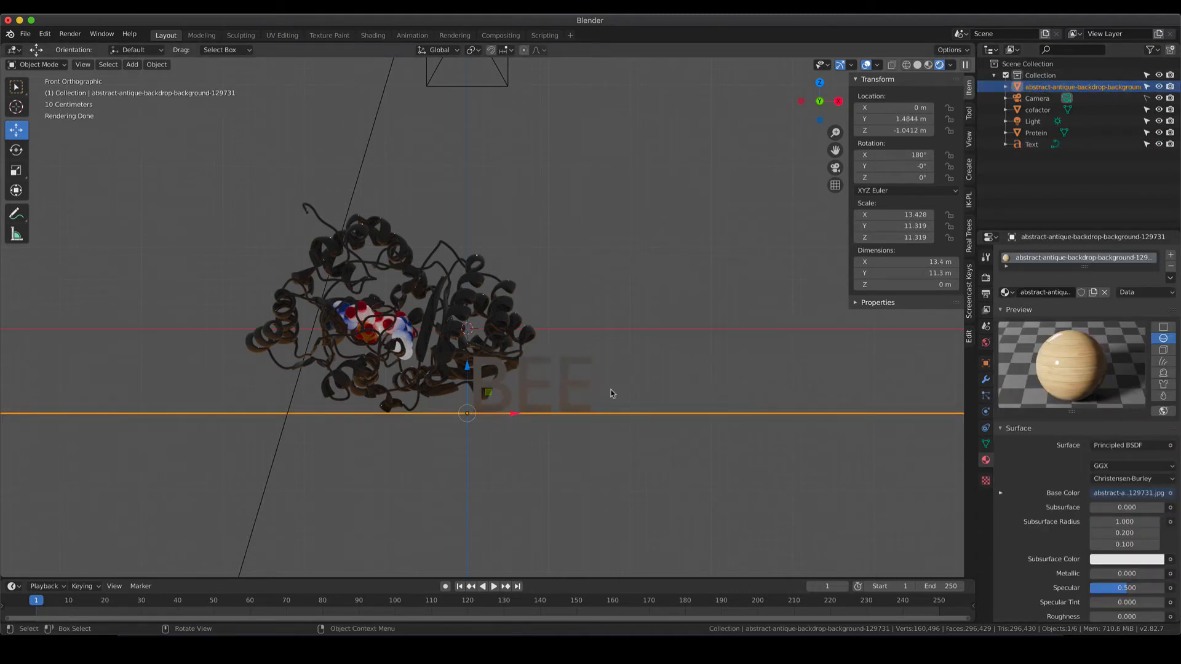
key("KP_0")
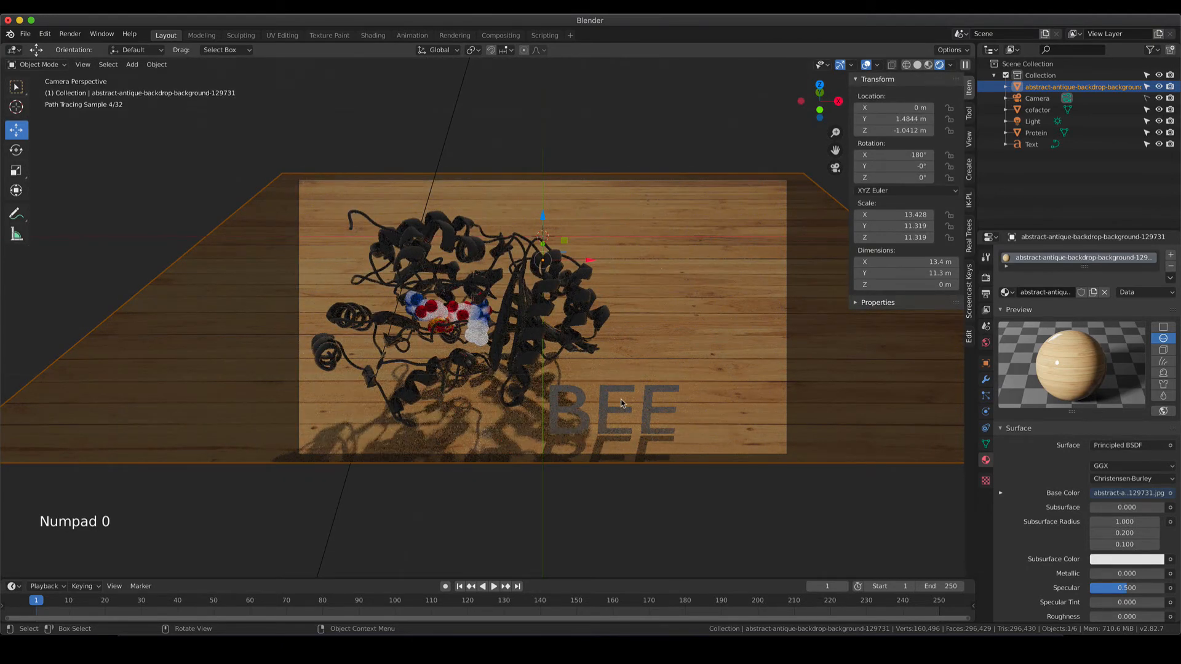
left_click(616, 420)
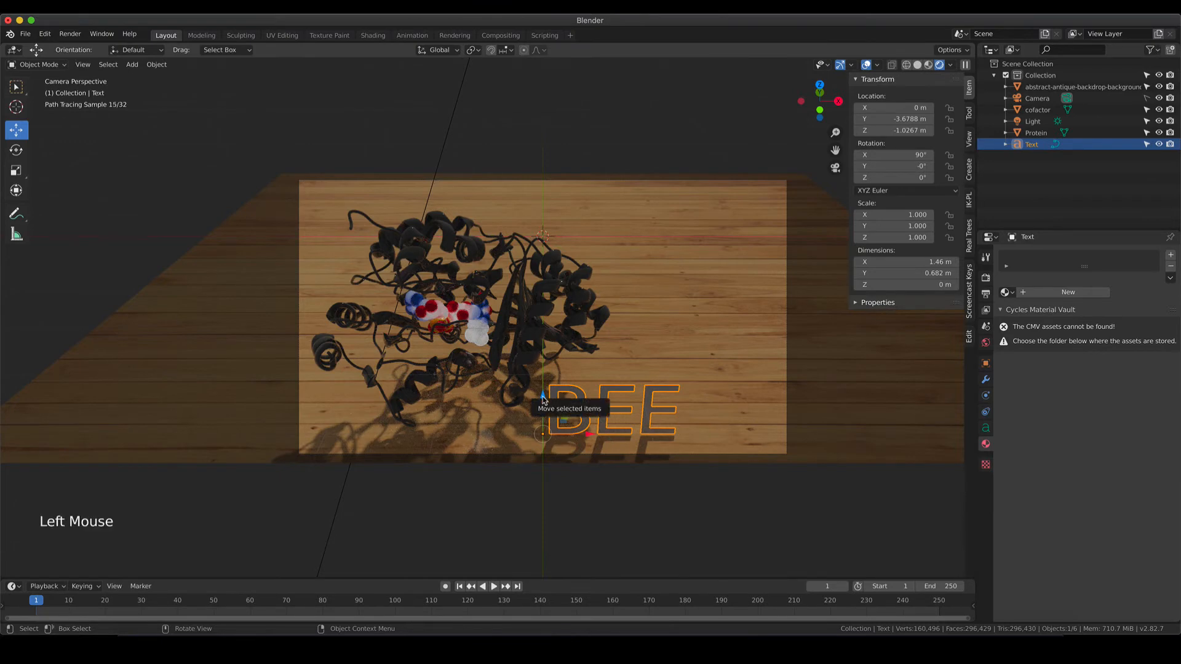
left_click_drag(543, 400, 544, 401)
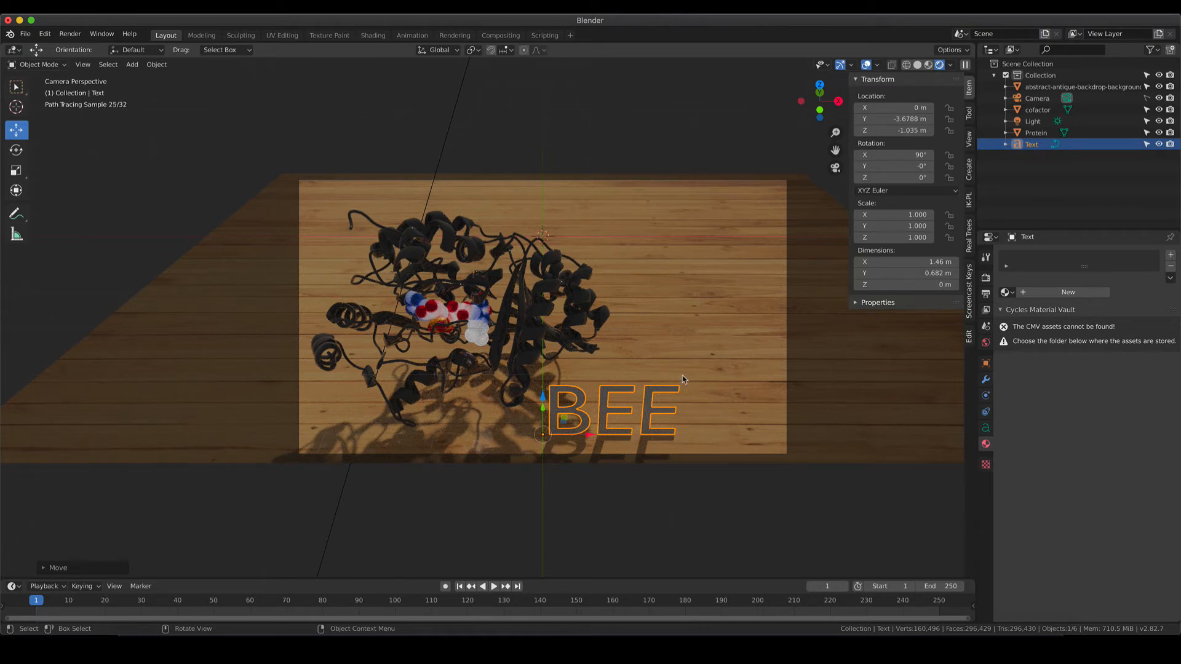
Load ChronicaPro-Bold.otf from the chronica pro folder inside the desktop's software und fonts folder as the BEE text's regular font.
left_click(985, 428)
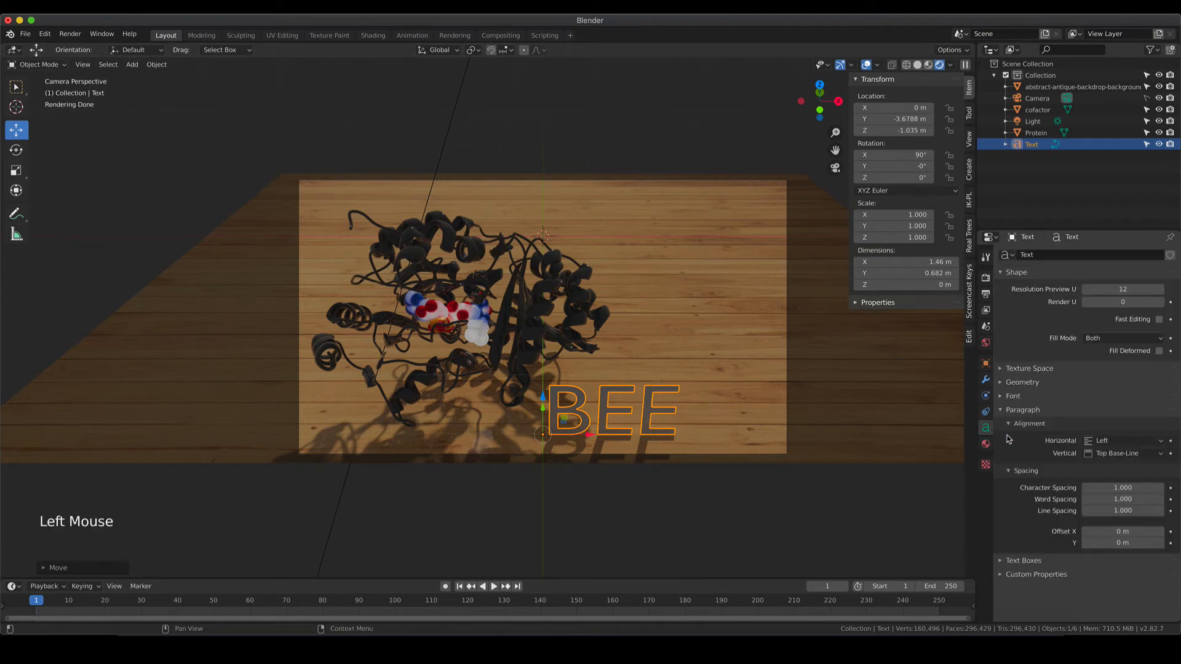
left_click(1000, 399)
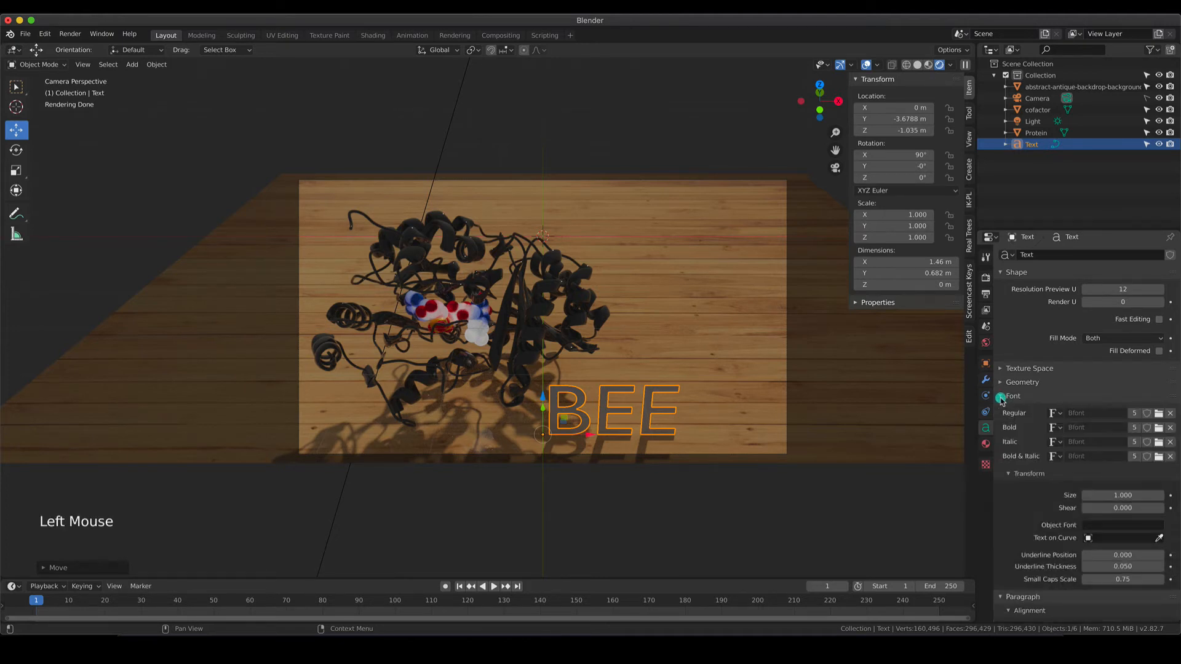
left_click(1159, 413)
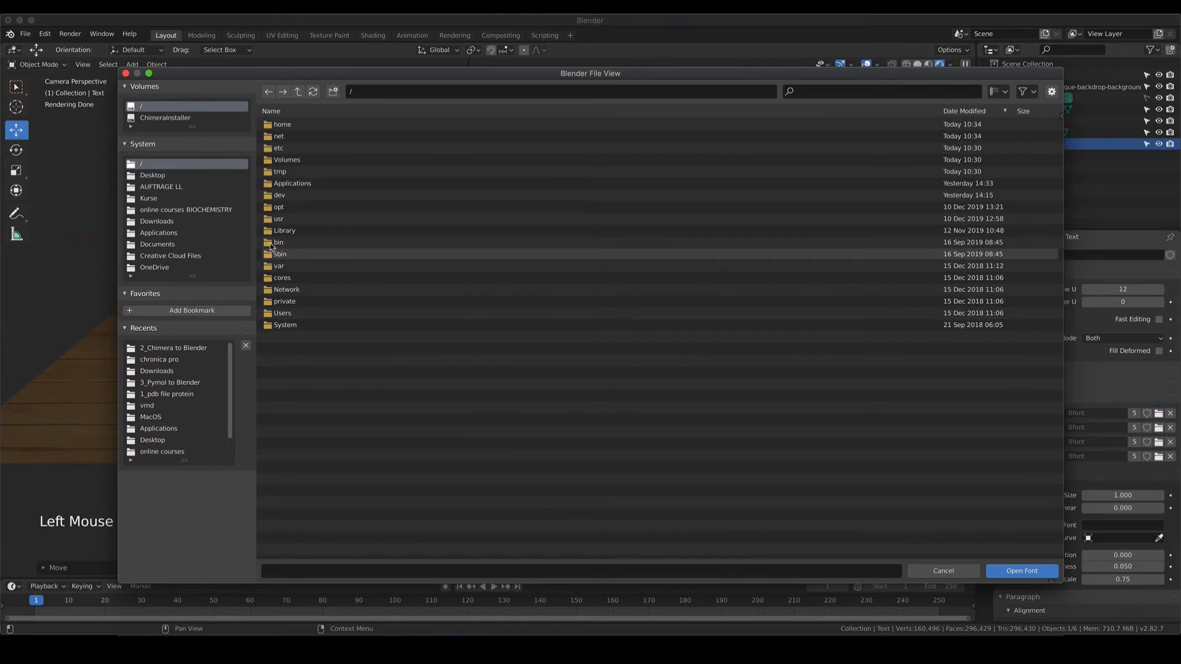
left_click(153, 175)
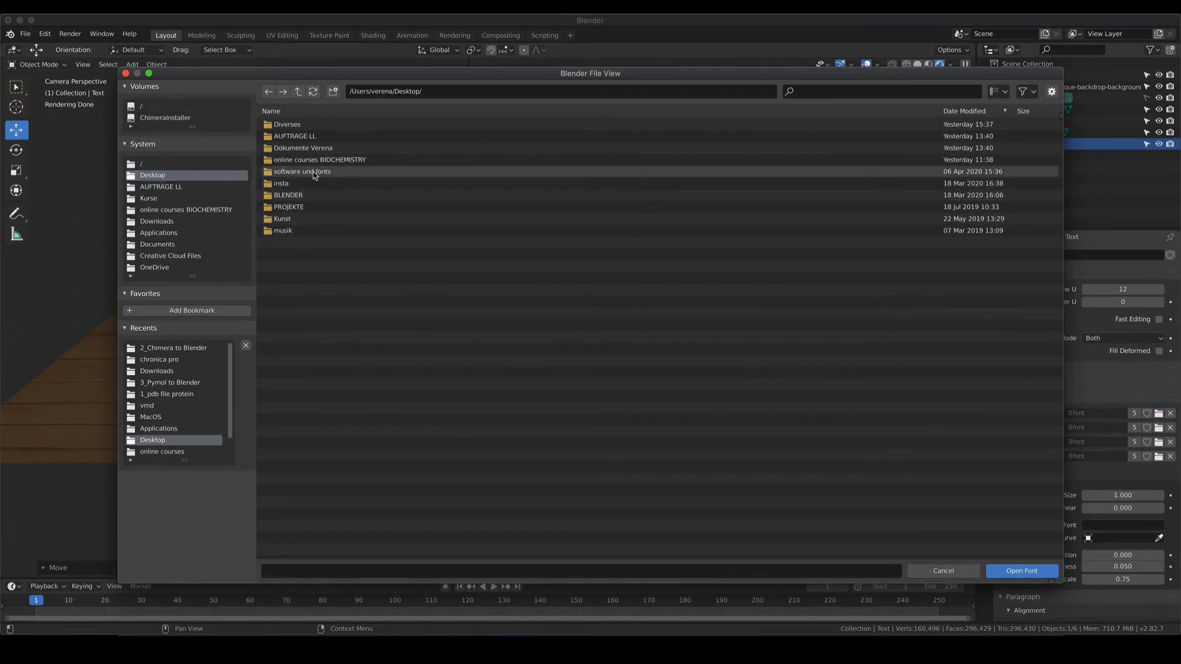
double_click(313, 171)
double_click(297, 159)
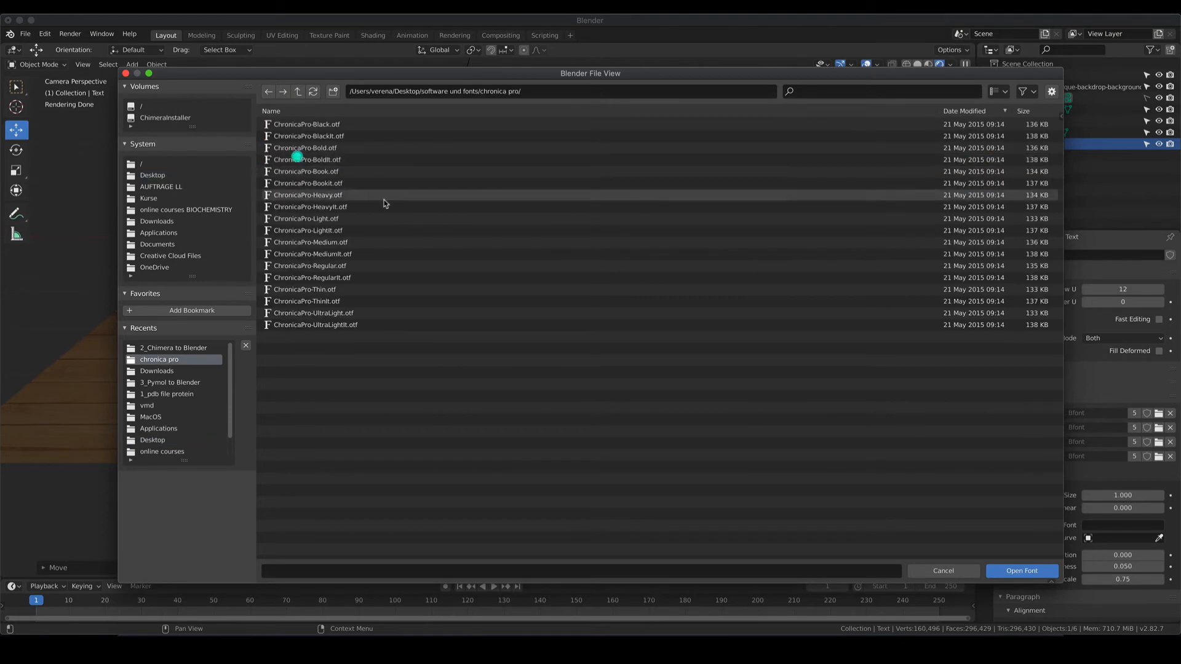
left_click(356, 146)
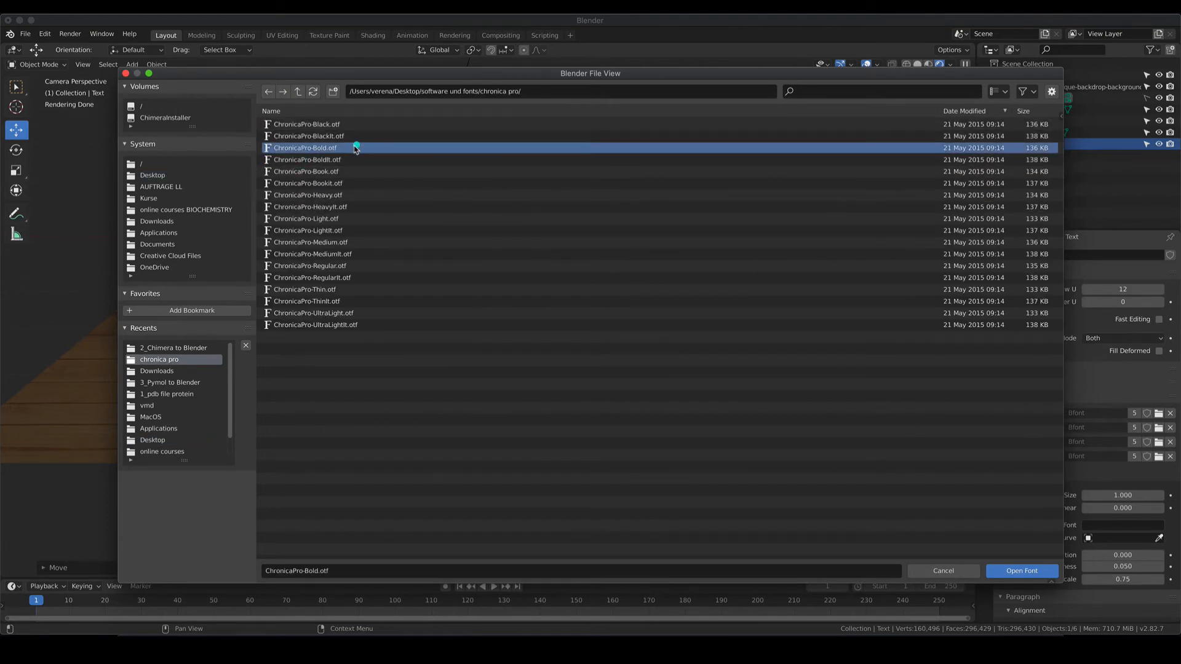
left_click(1023, 572)
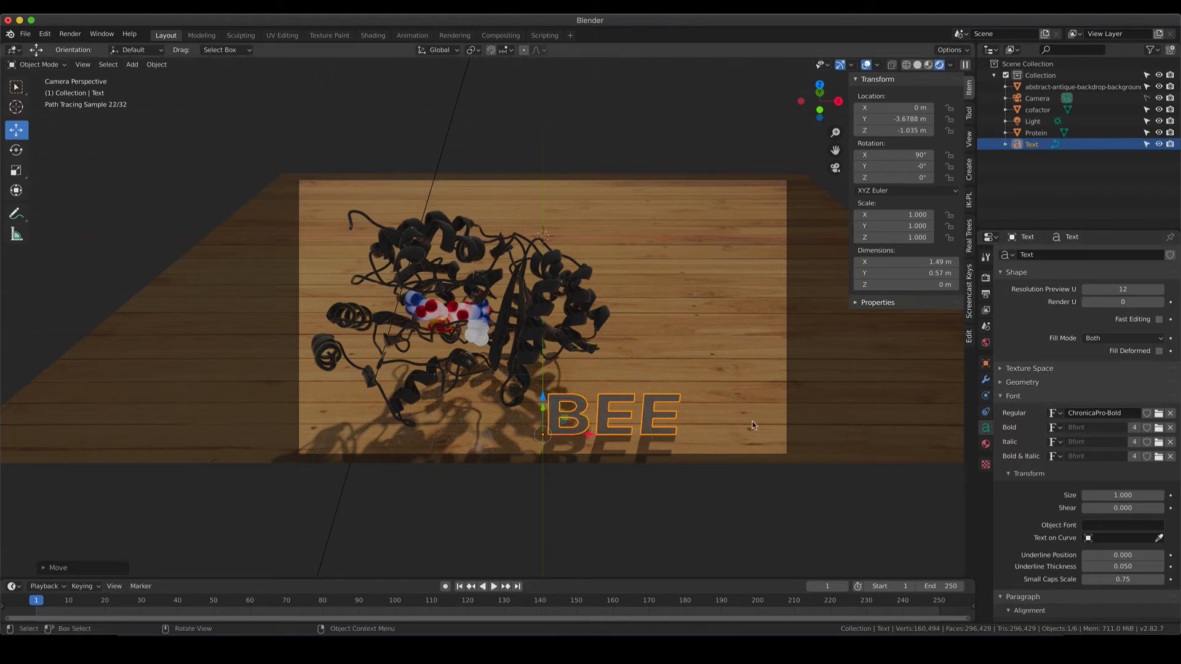
Give the BEE text depth by setting its geometry extrusion to 0.08 m.
left_click(1000, 382)
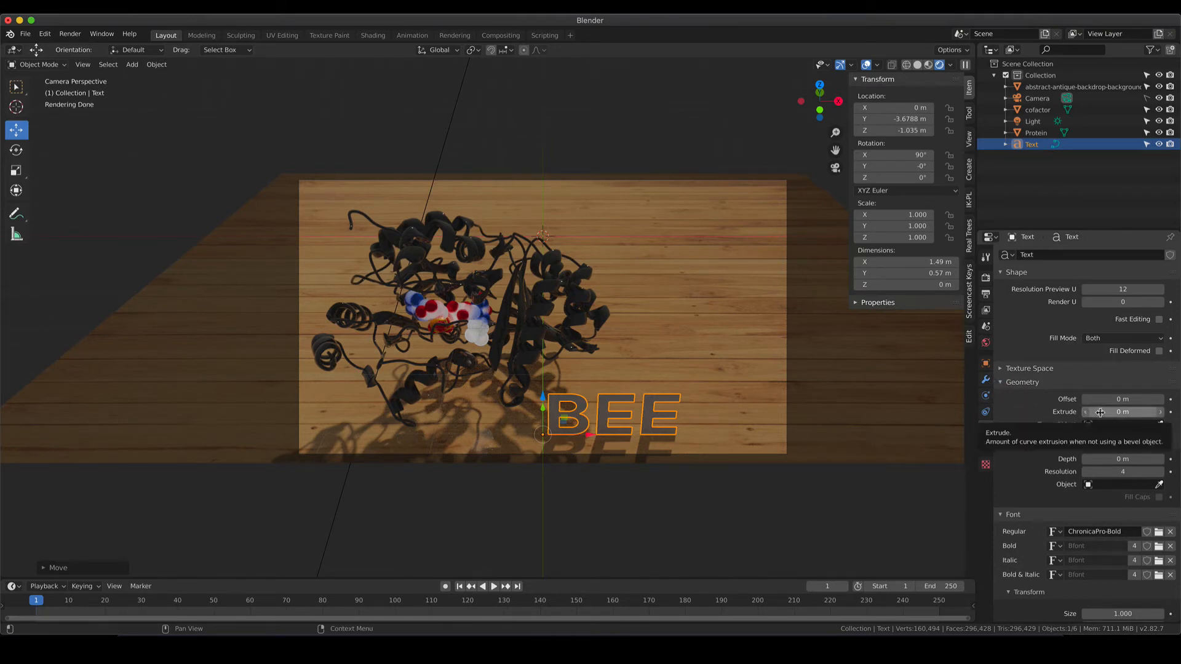
left_click_drag(1065, 411, 1109, 411)
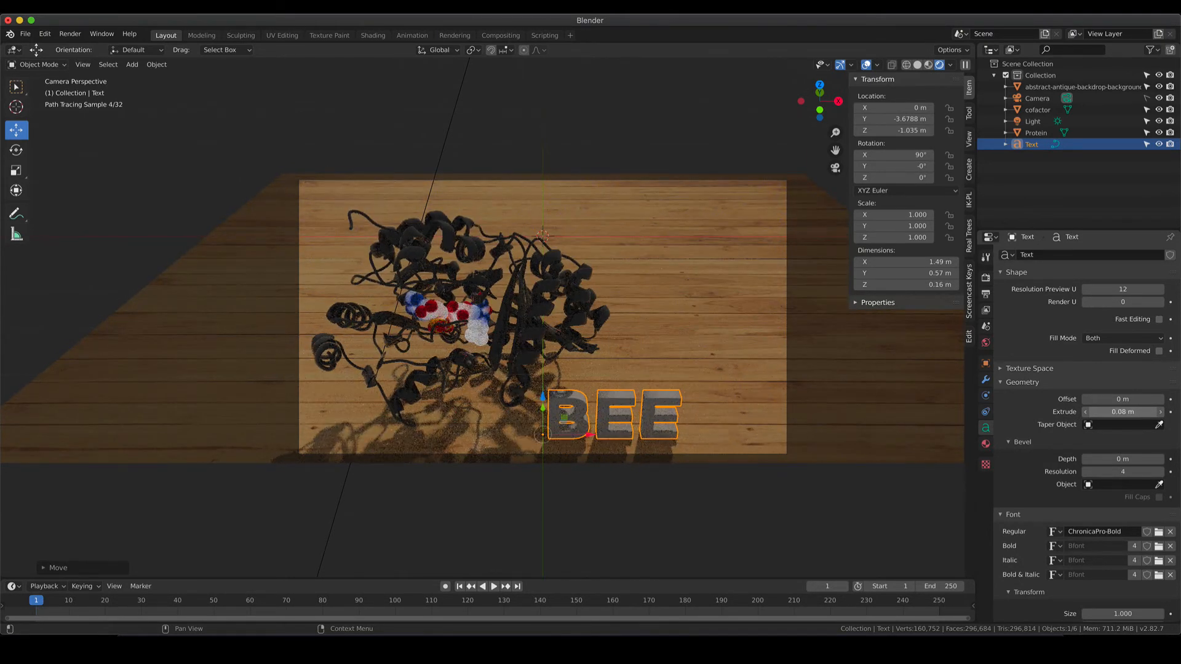
left_click(1085, 412)
left_click(1086, 412)
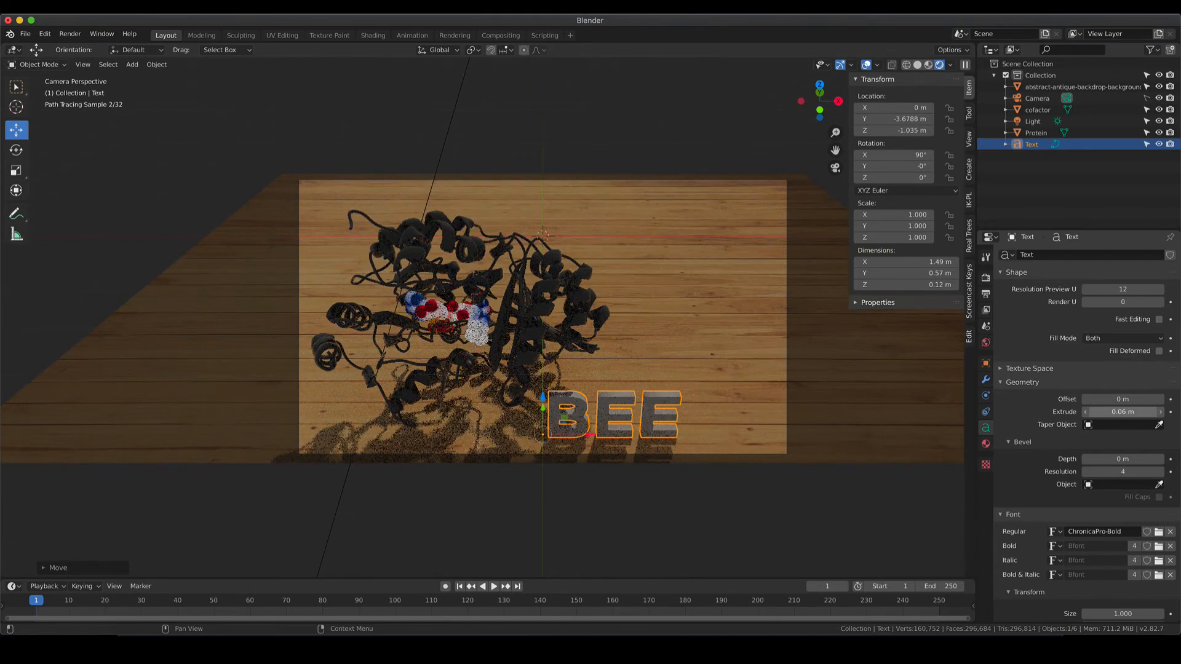
left_click_drag(1110, 412, 1121, 412)
left_click(625, 533)
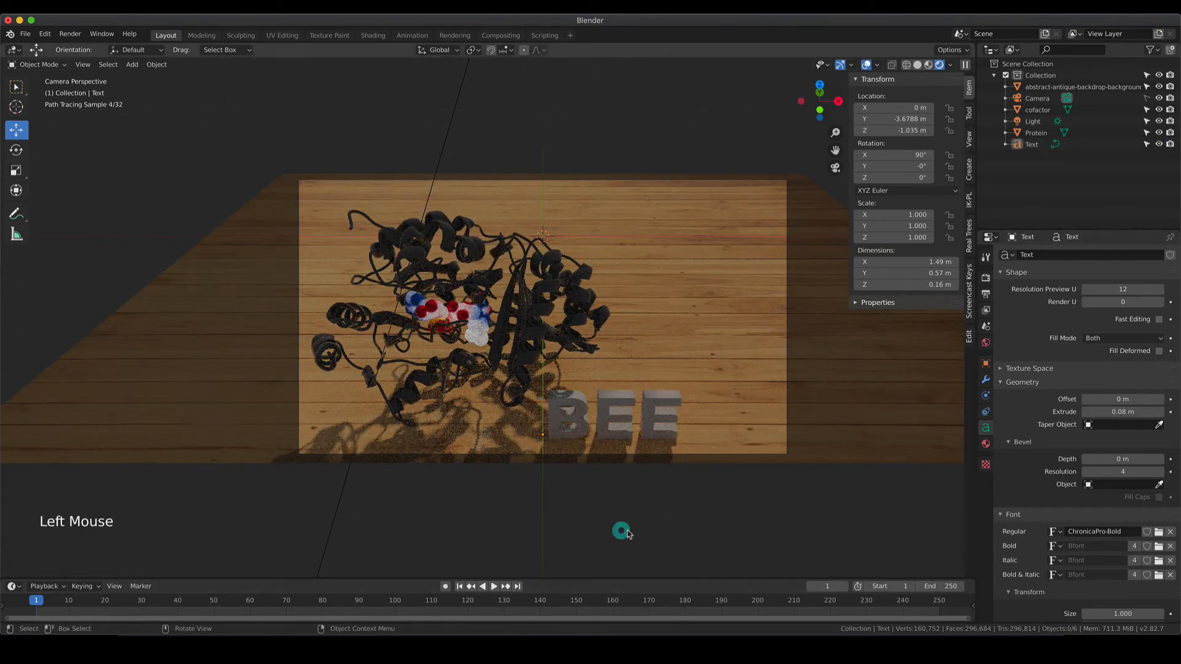
Assign the existing carbon material to the BEE text.
left_click(628, 422)
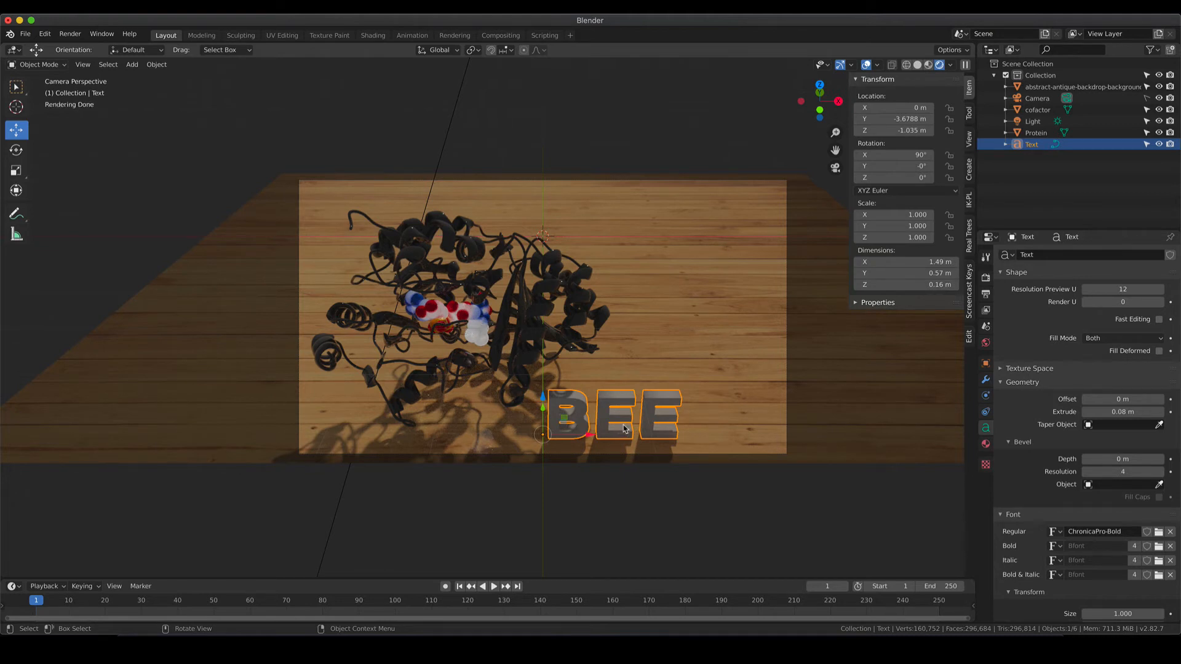
left_click(986, 444)
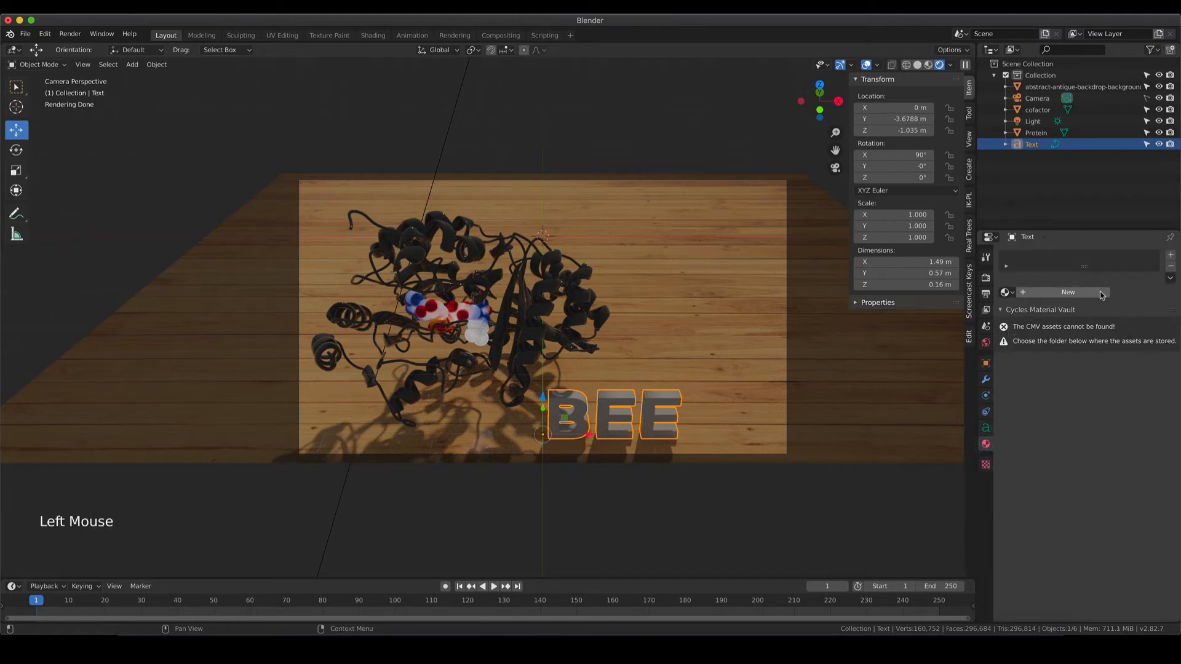
left_click(1012, 293)
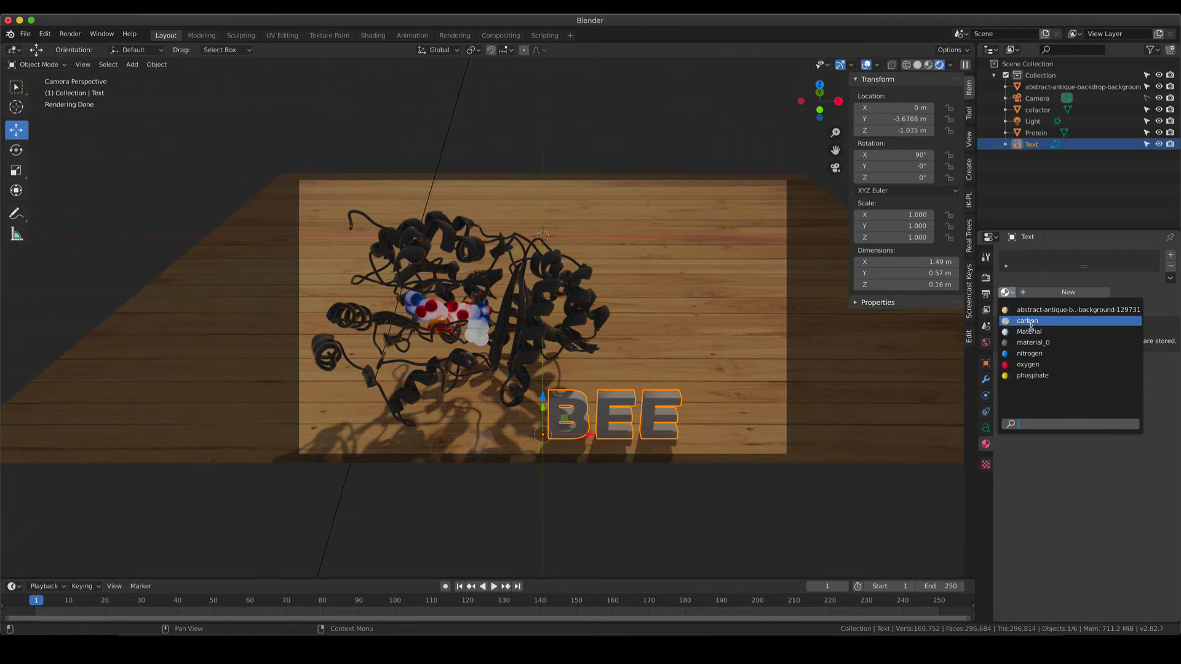
left_click(1032, 321)
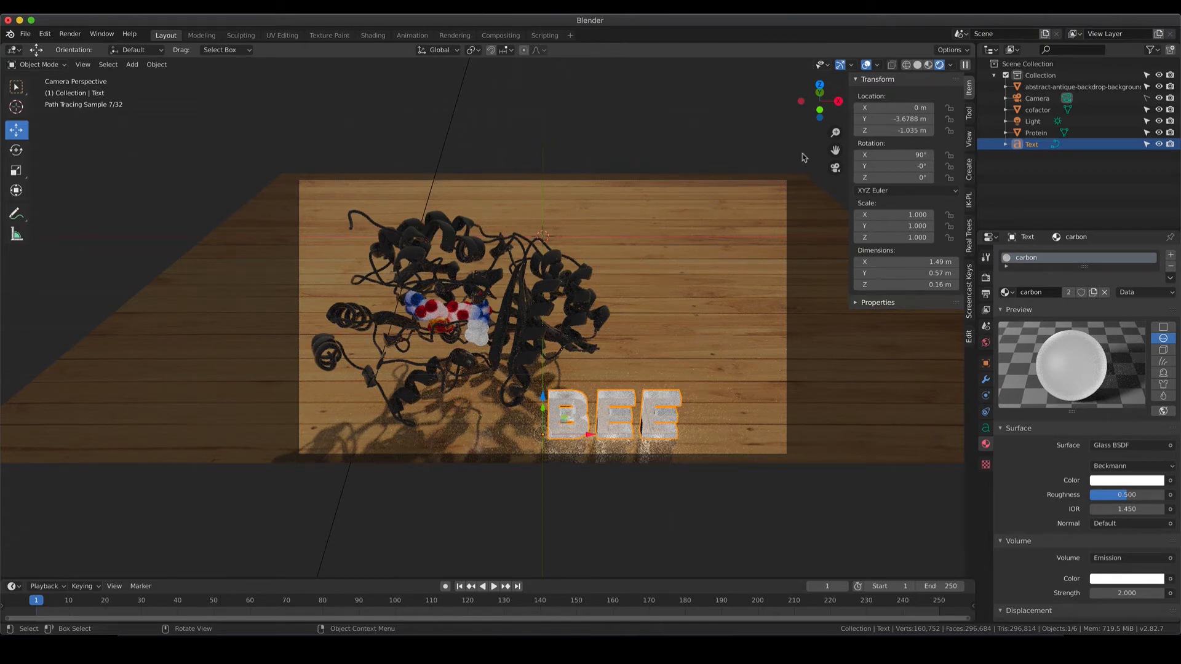
Move the BEE text to about X -0.19 m and Y -2.70 m, further back beside the protein.
left_click_drag(888, 120, 945, 120)
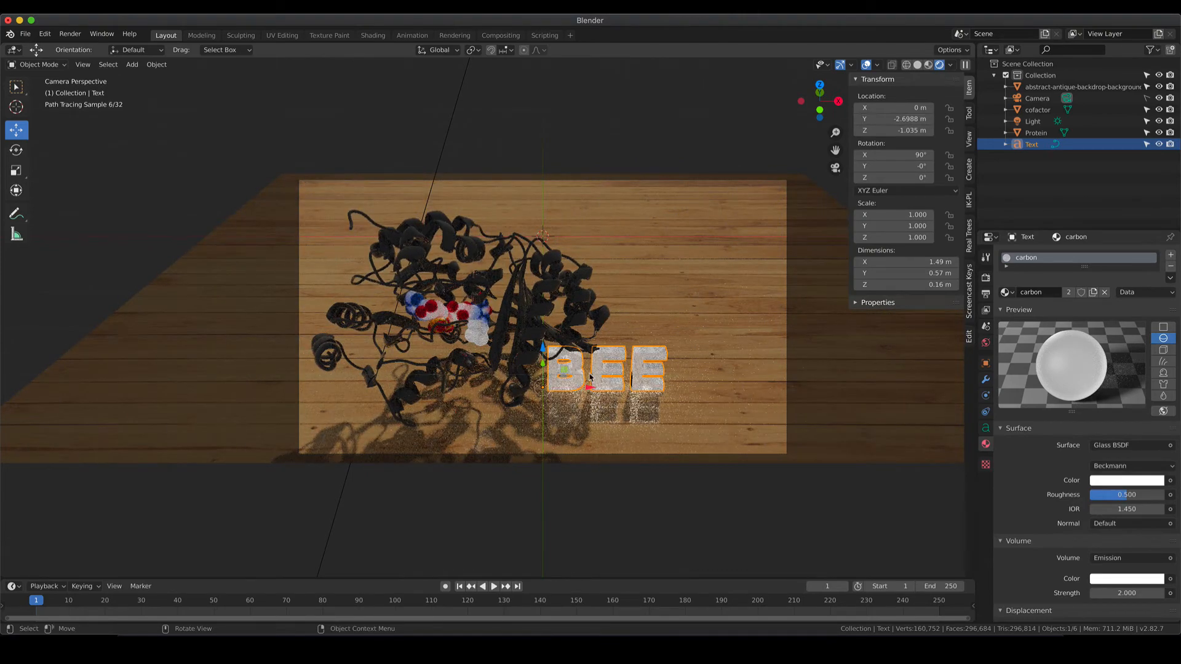
left_click_drag(588, 388, 574, 387)
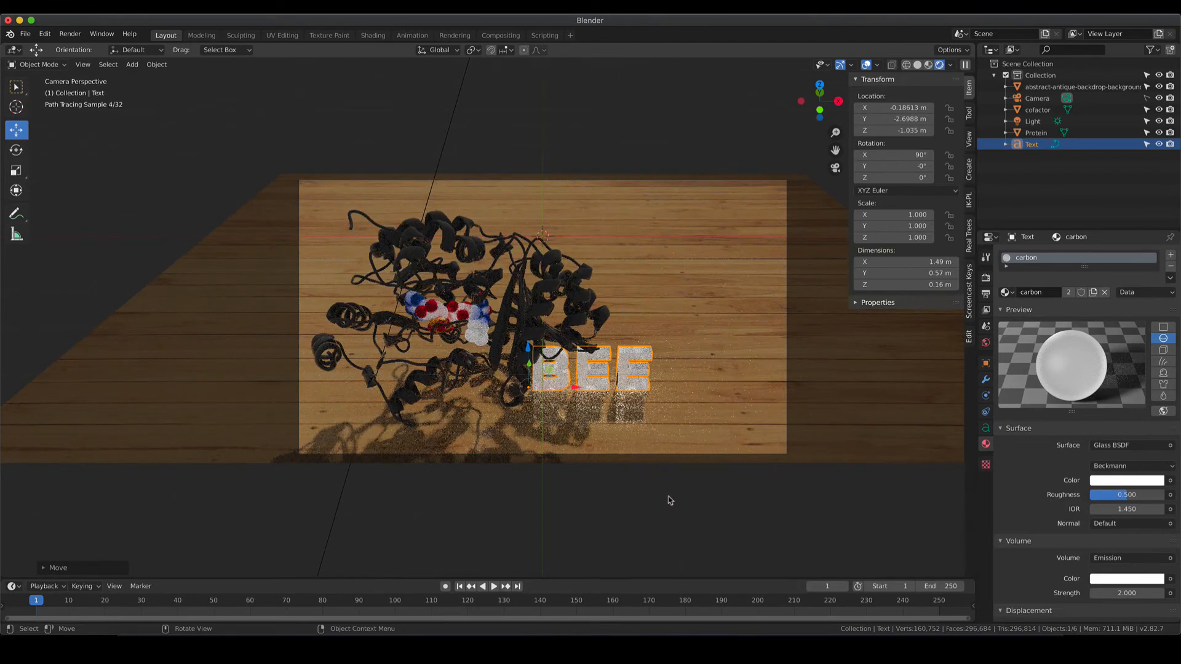
left_click(670, 497)
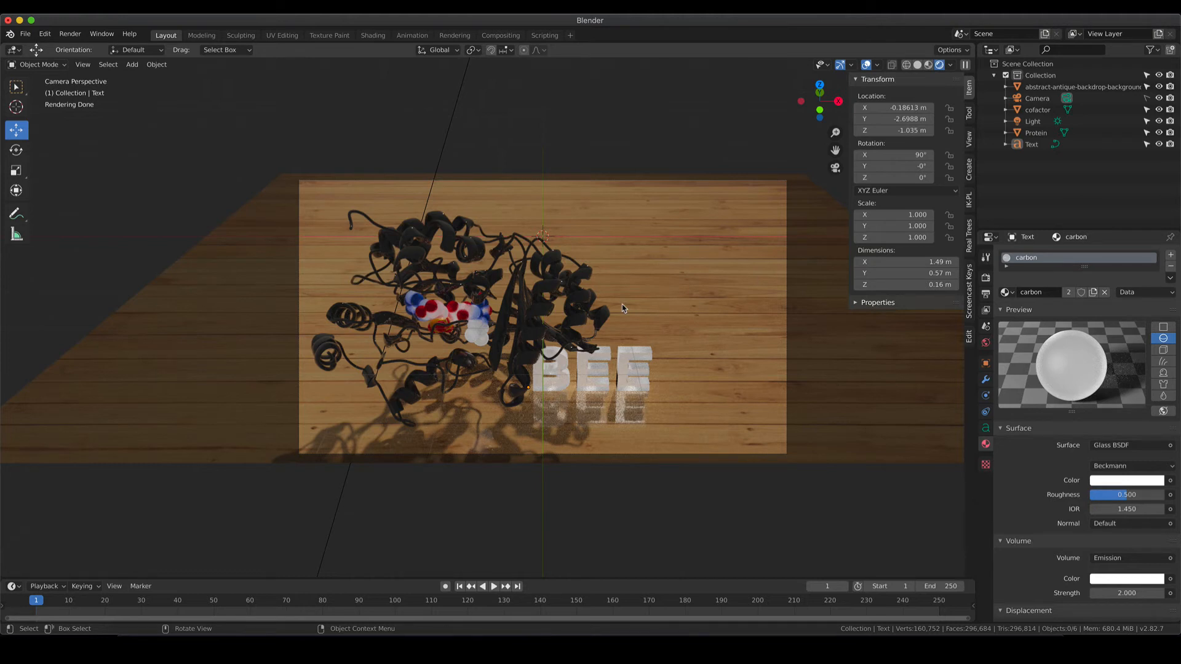
Switch the viewport to solid shading and add a mesh plane at the world origin.
key("z")
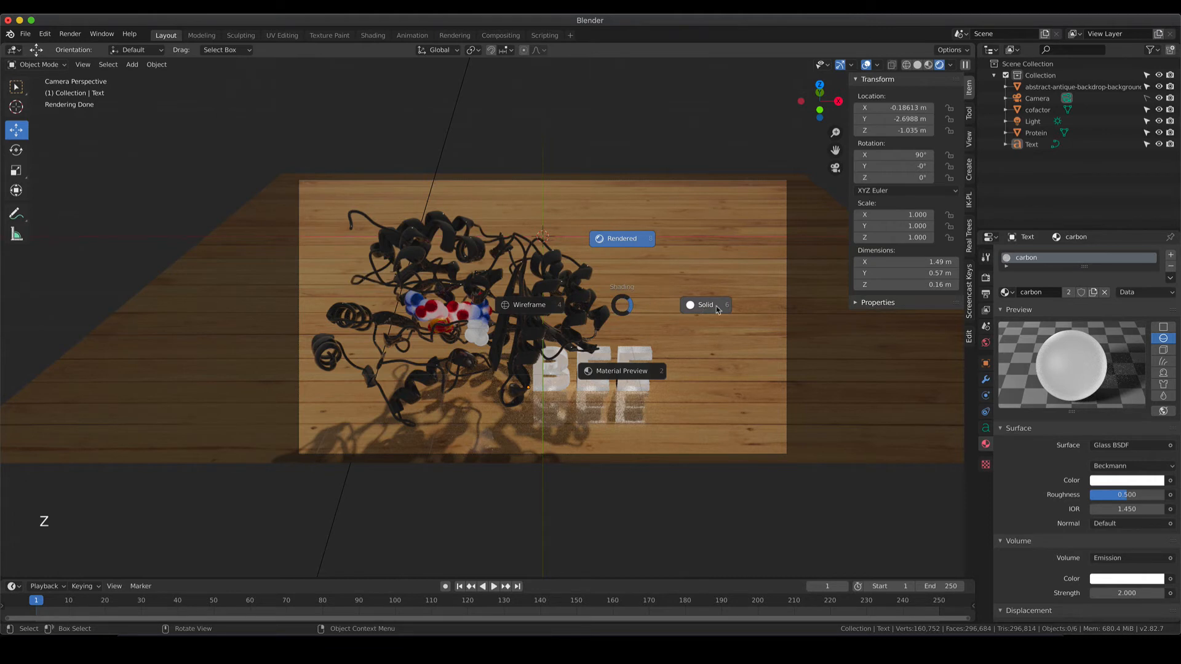
left_click(716, 308)
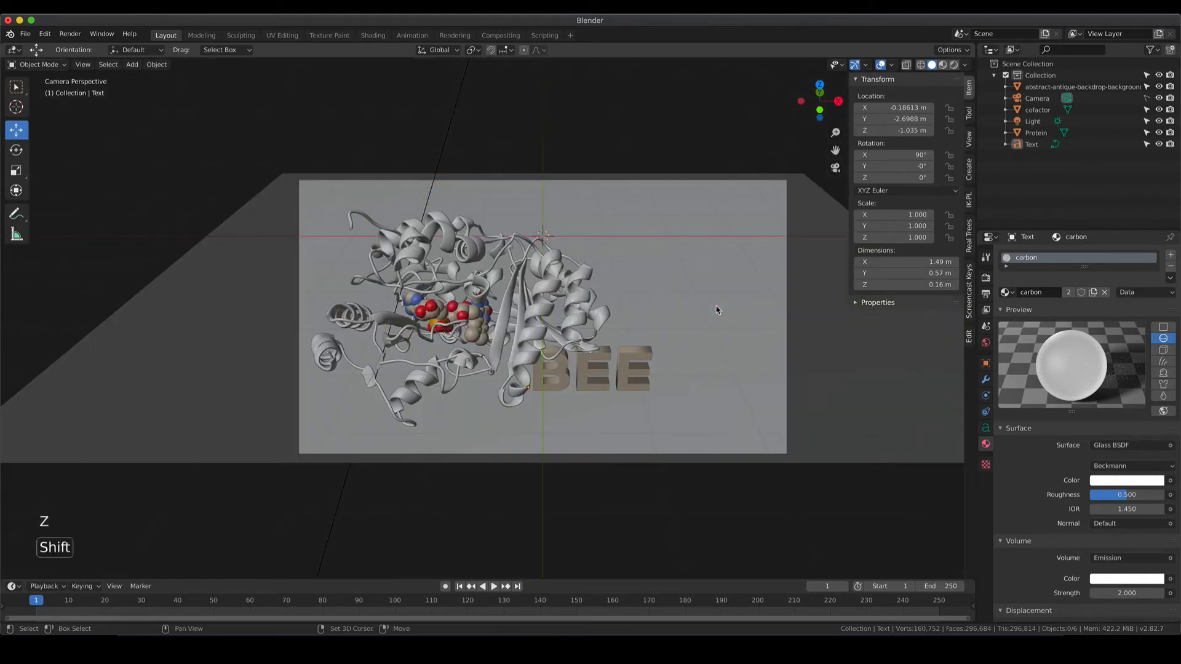
key("shift+a")
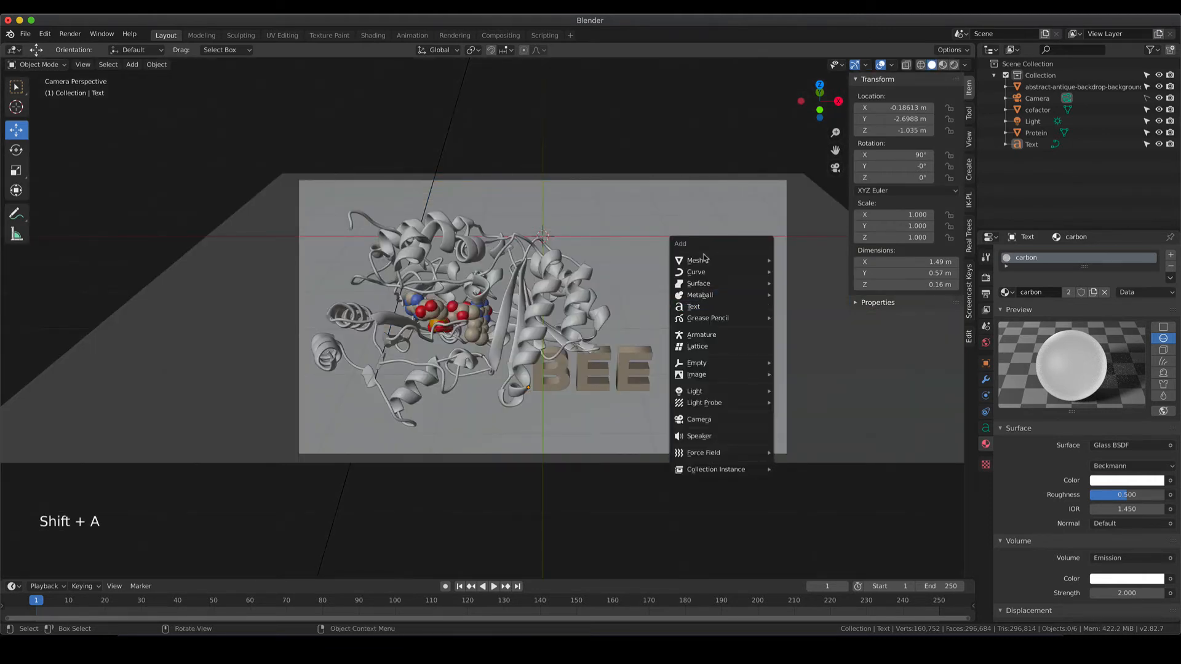
mouse_move(709, 261)
left_click(812, 261)
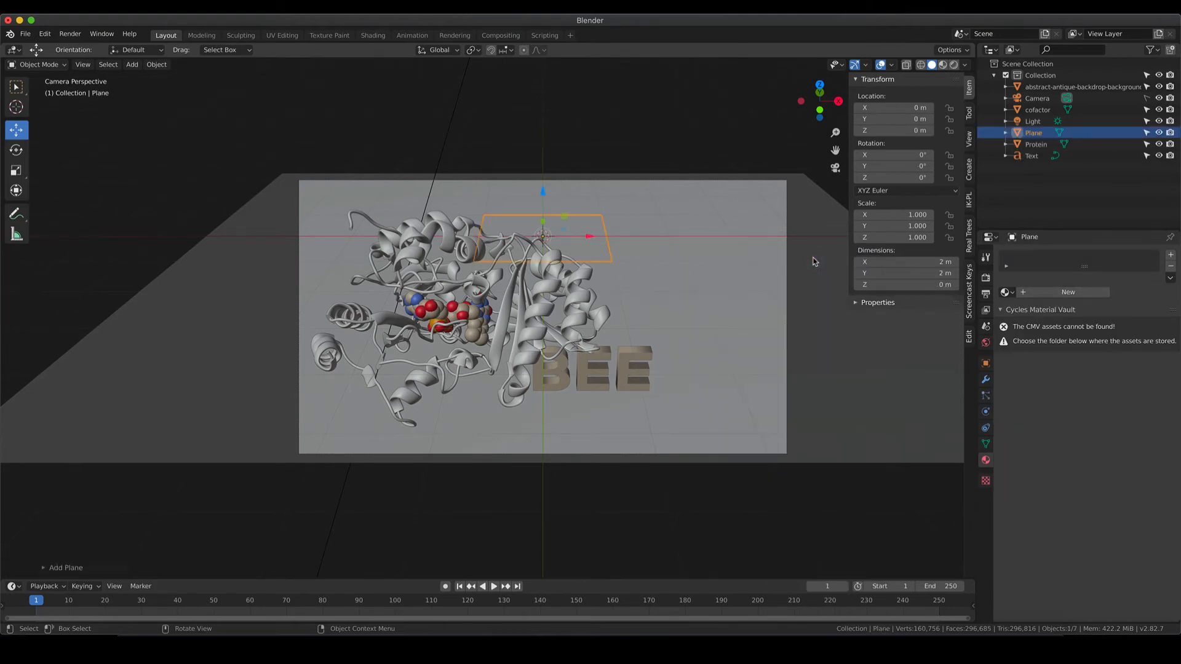
Show the scene from the top and hide the wooden backdrop in the viewport.
key("KP_7")
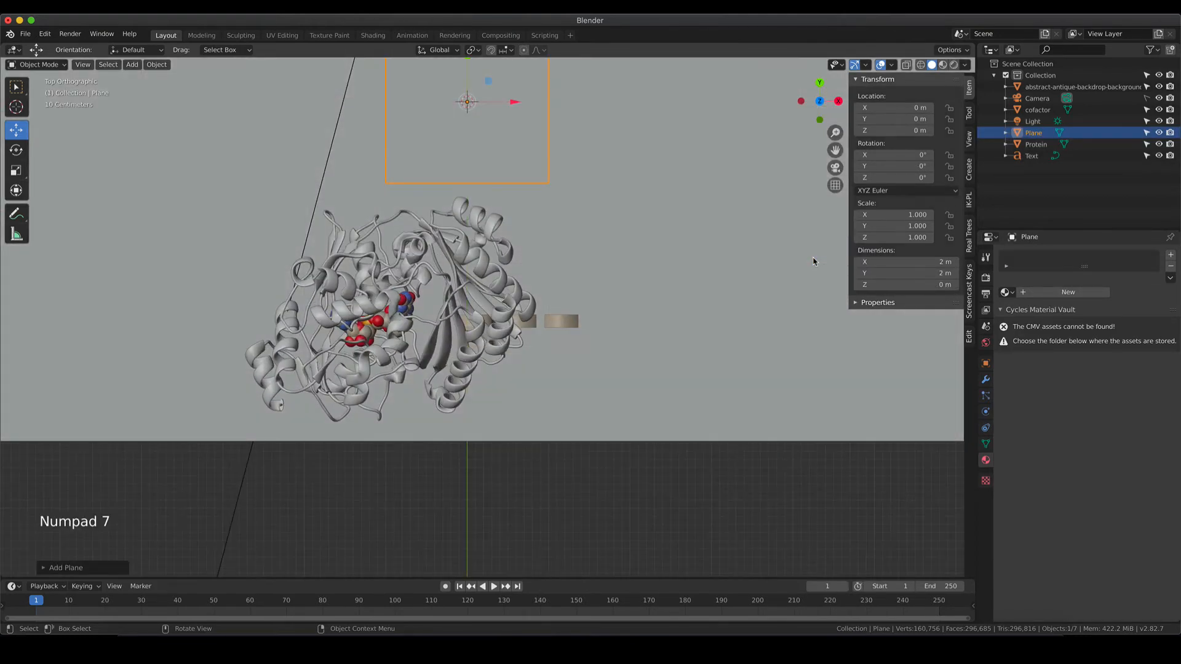
middle_click_drag(606, 249, 617, 372, "shift")
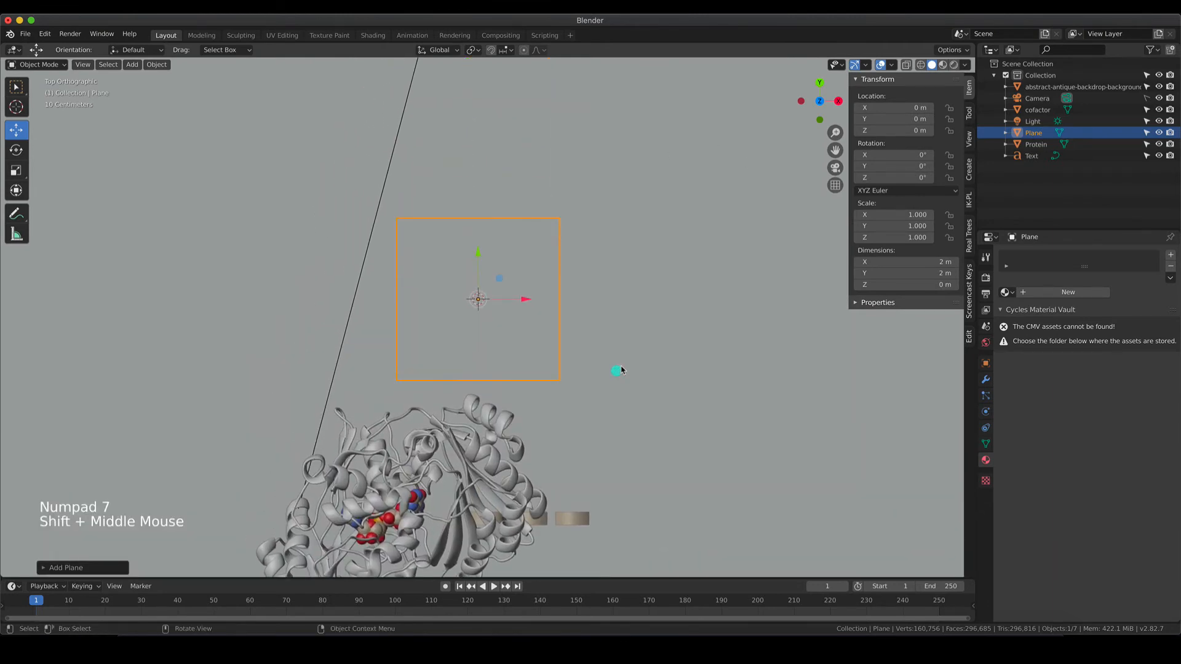
scroll(617, 371, "down", 5)
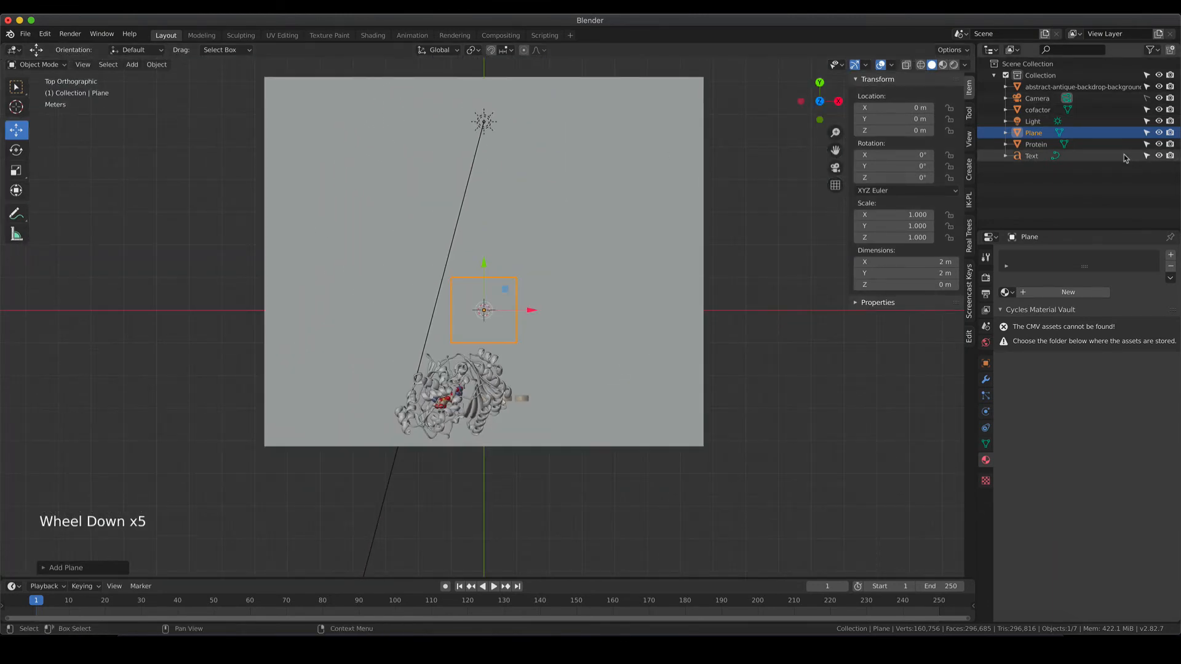
left_click(1159, 87)
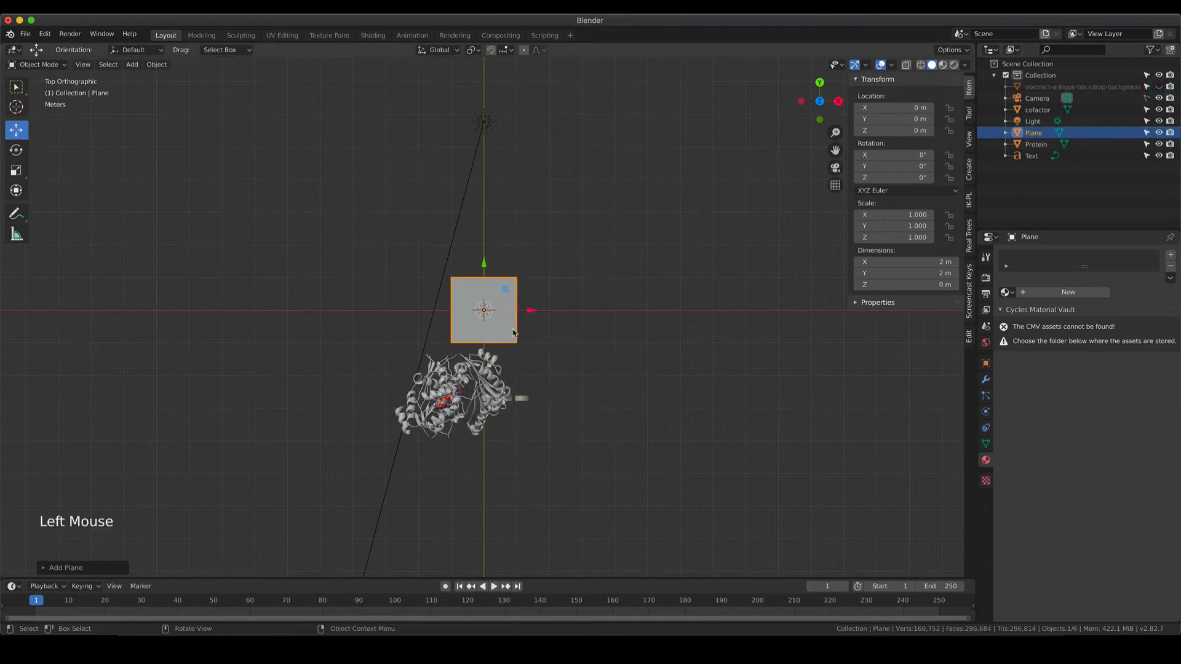
scroll(515, 333, "up", 1)
scroll(515, 332, "up", 3)
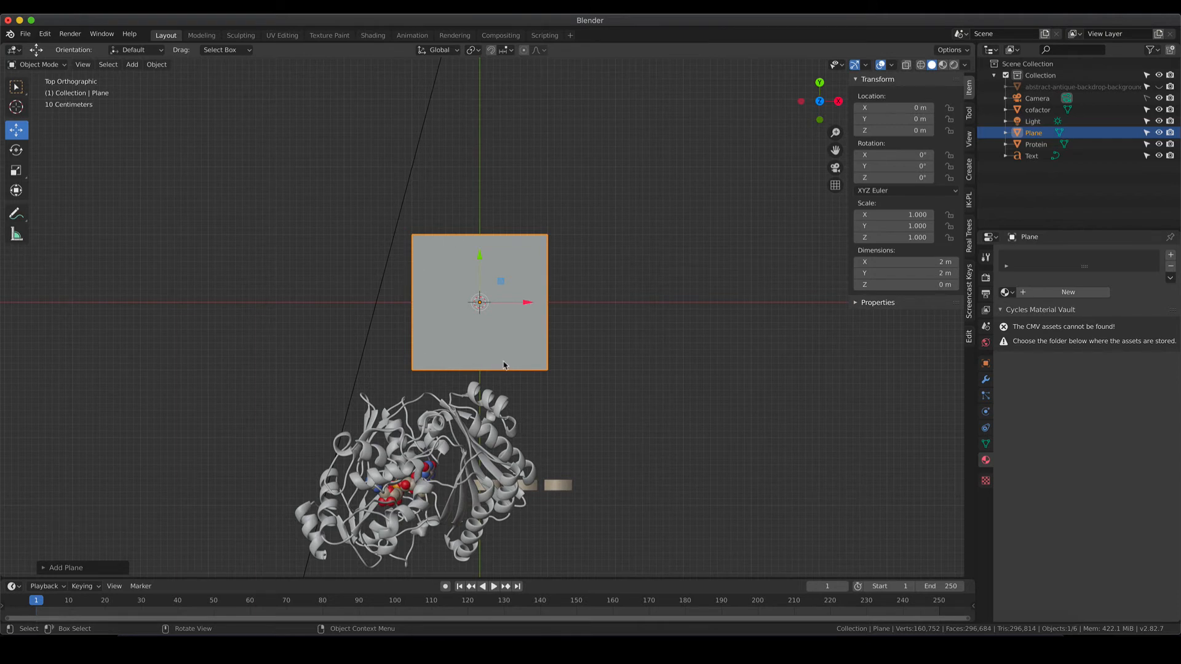
Duplicate the plane and place the copy beside it along X, at about X 2.08 m.
key("shift")
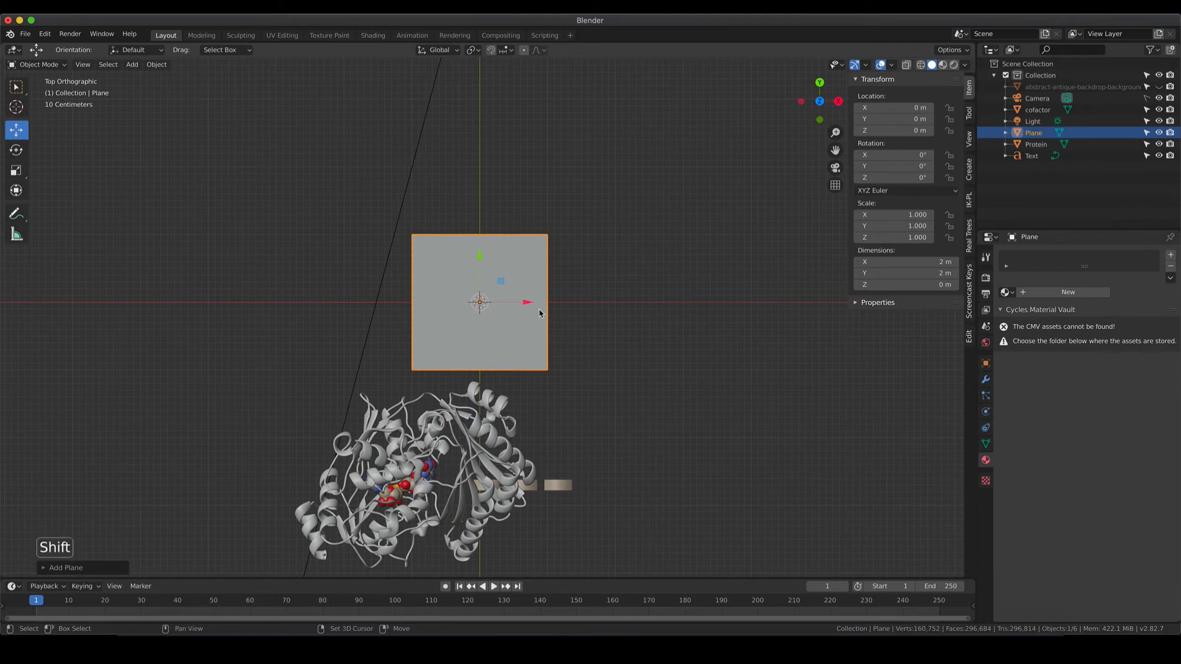
key("shift+d")
right_click(535, 307)
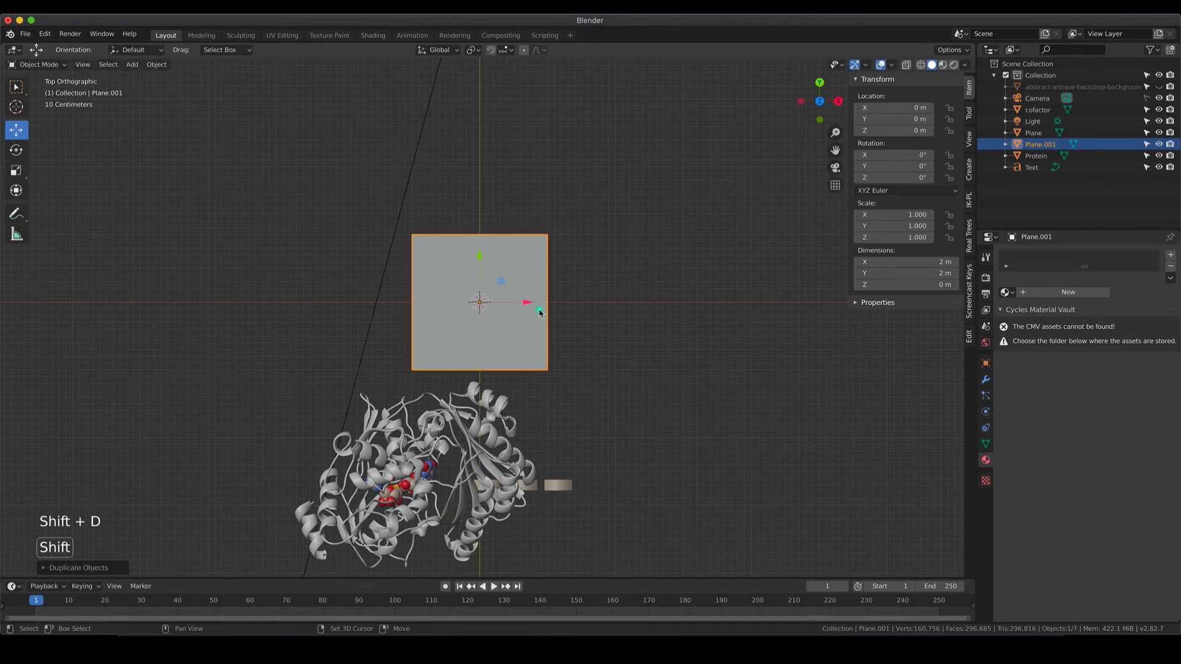
left_click_drag(527, 306, 670, 313)
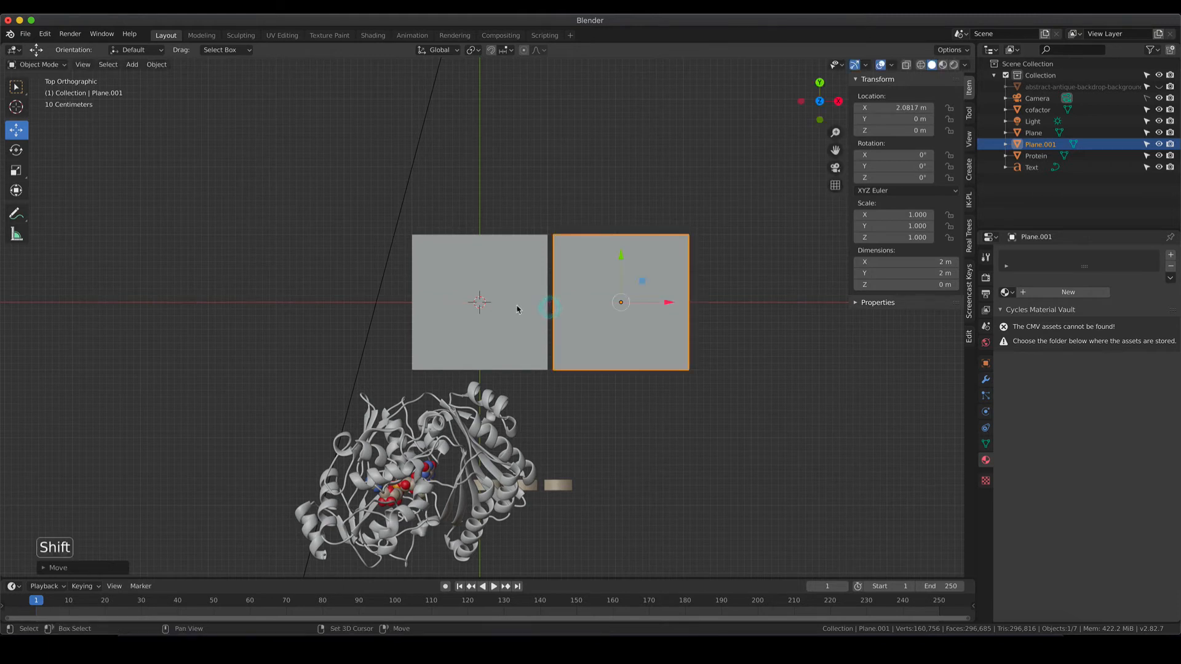
Duplicate both planes together and move the copies along Y by about 2.16 m to form a two-by-two grid.
left_click(517, 307, "shift")
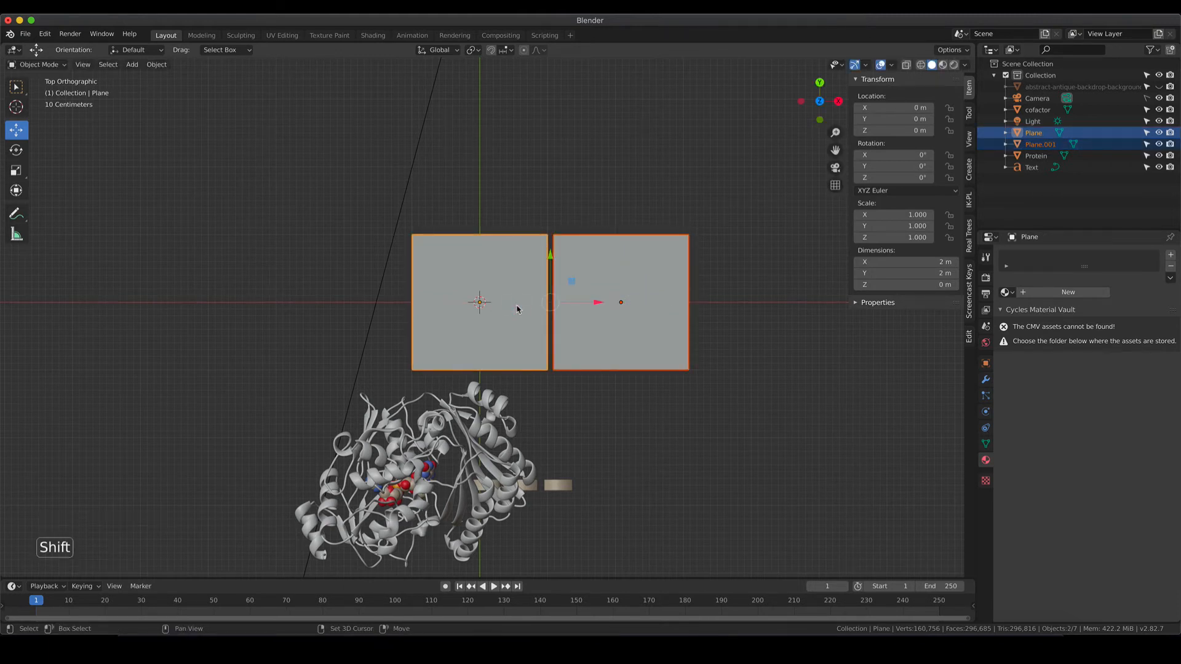
key("shift+d")
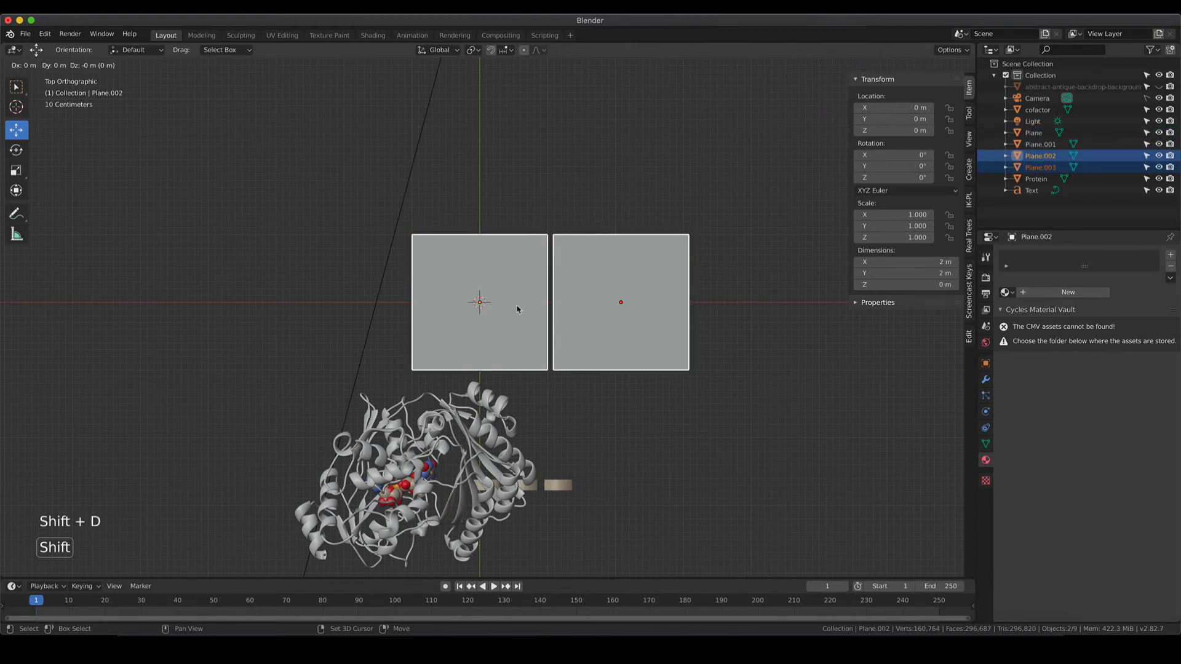
left_click(516, 306)
left_click_drag(551, 255, 603, 107)
Widen the gap between the columns by moving the two planes on the +X side to about X 2.18 m.
left_click(640, 168)
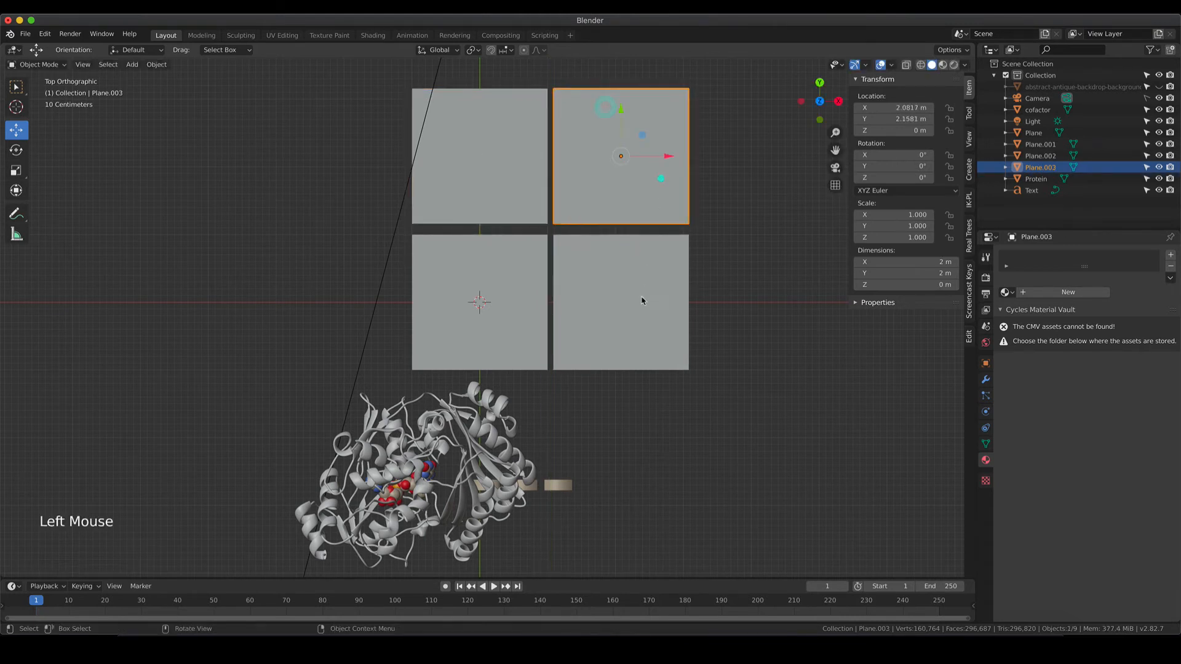
left_click(638, 300, "shift")
left_click_drag(670, 230, 677, 230)
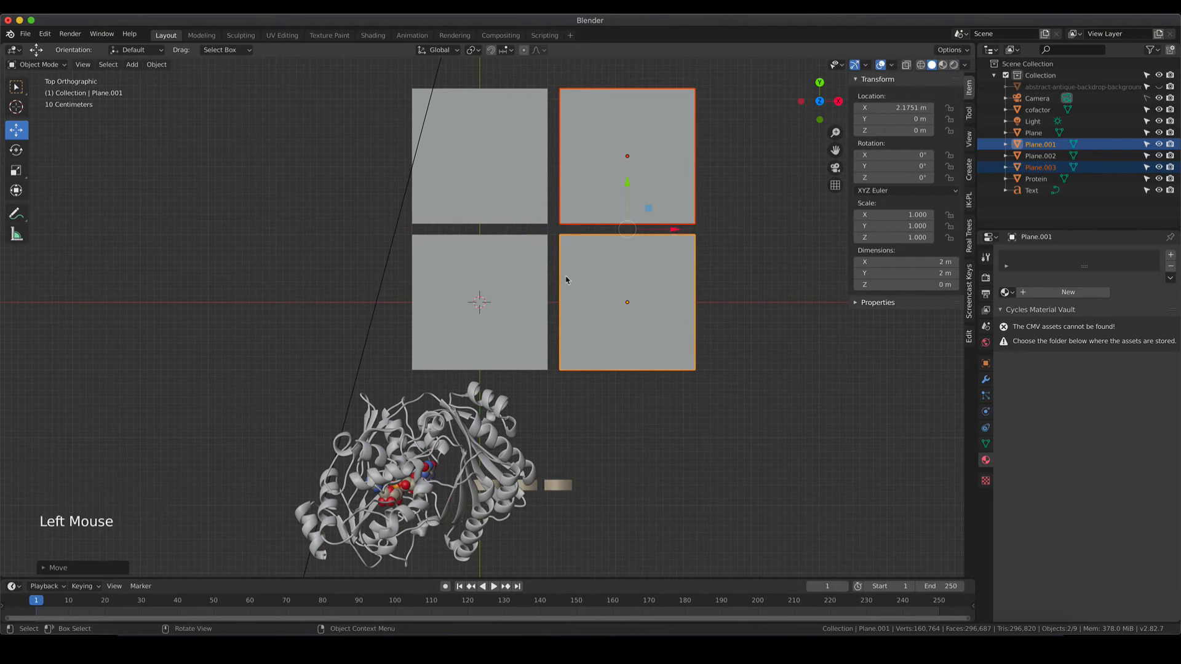
Join the four planes into one object and set its origin to its geometry.
left_click(484, 197)
left_click(458, 359, "shift")
left_click(625, 347, "shift")
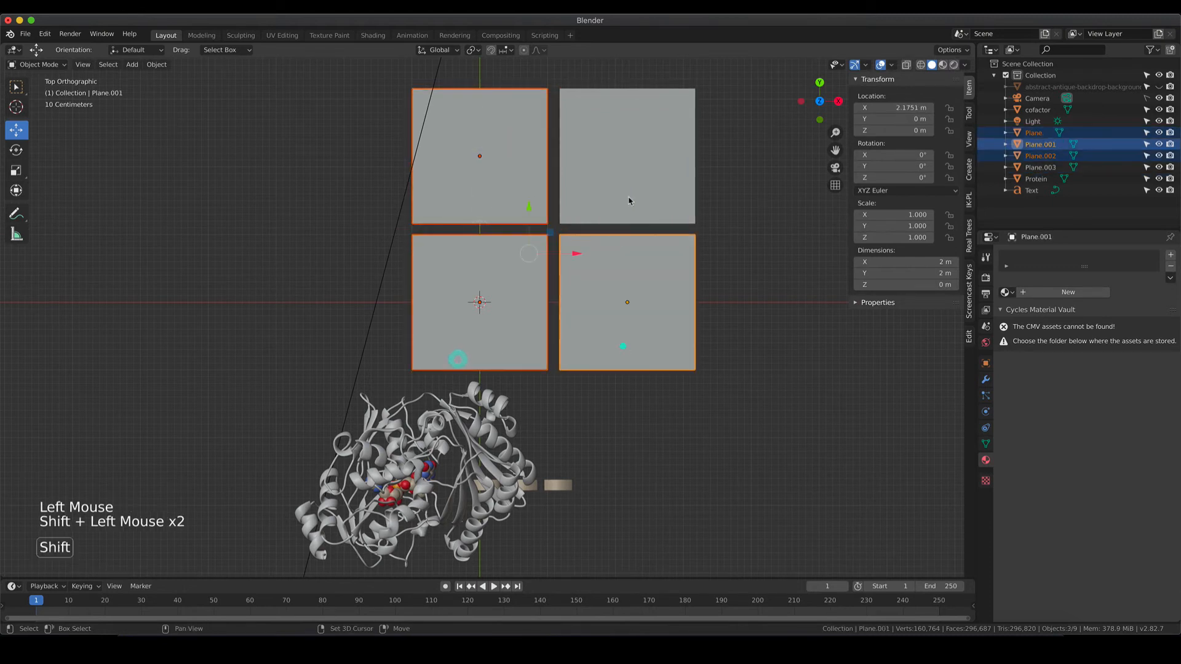
left_click(628, 198, "shift")
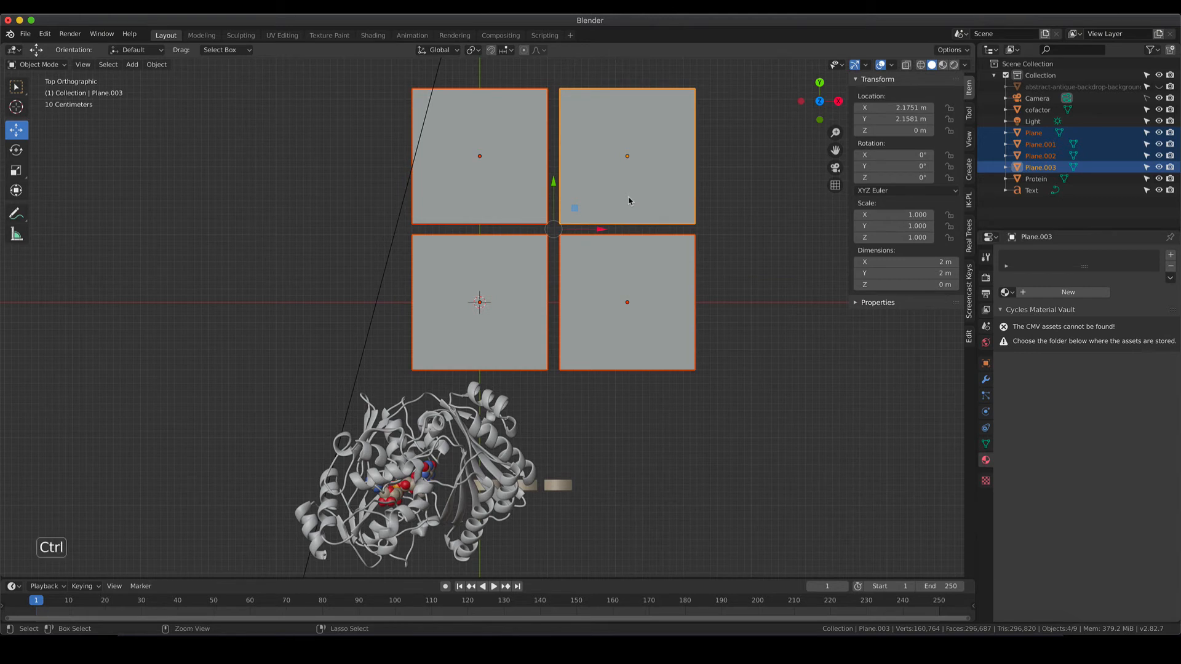
key("ctrl+j")
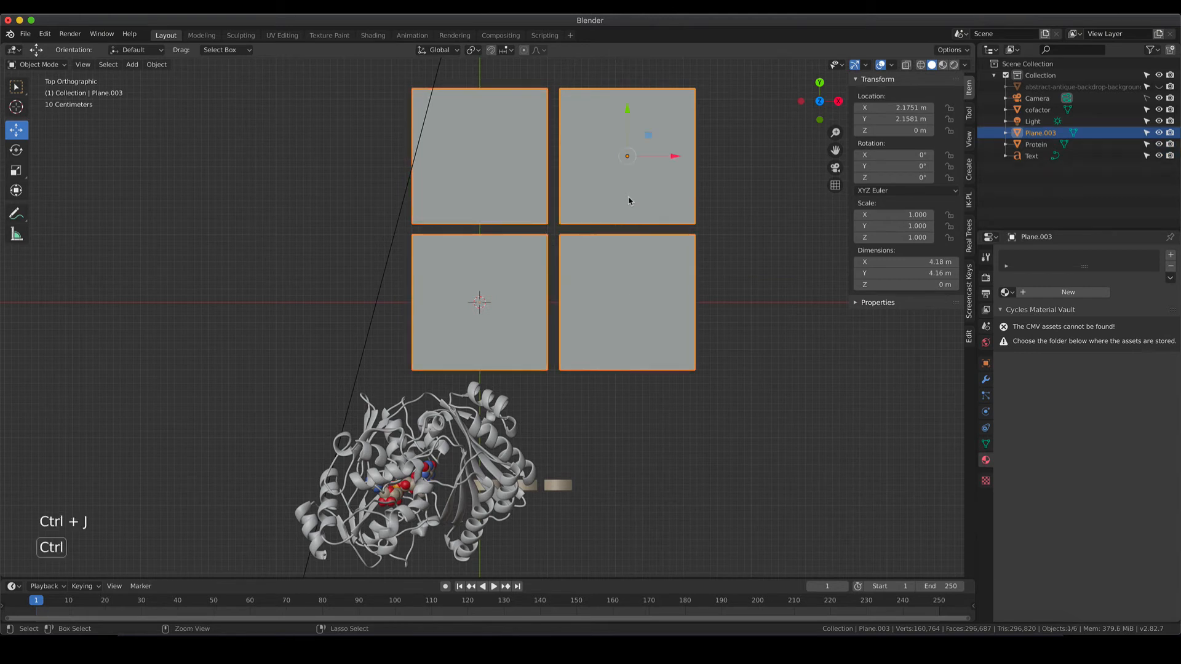
left_click(156, 64)
mouse_move(178, 89)
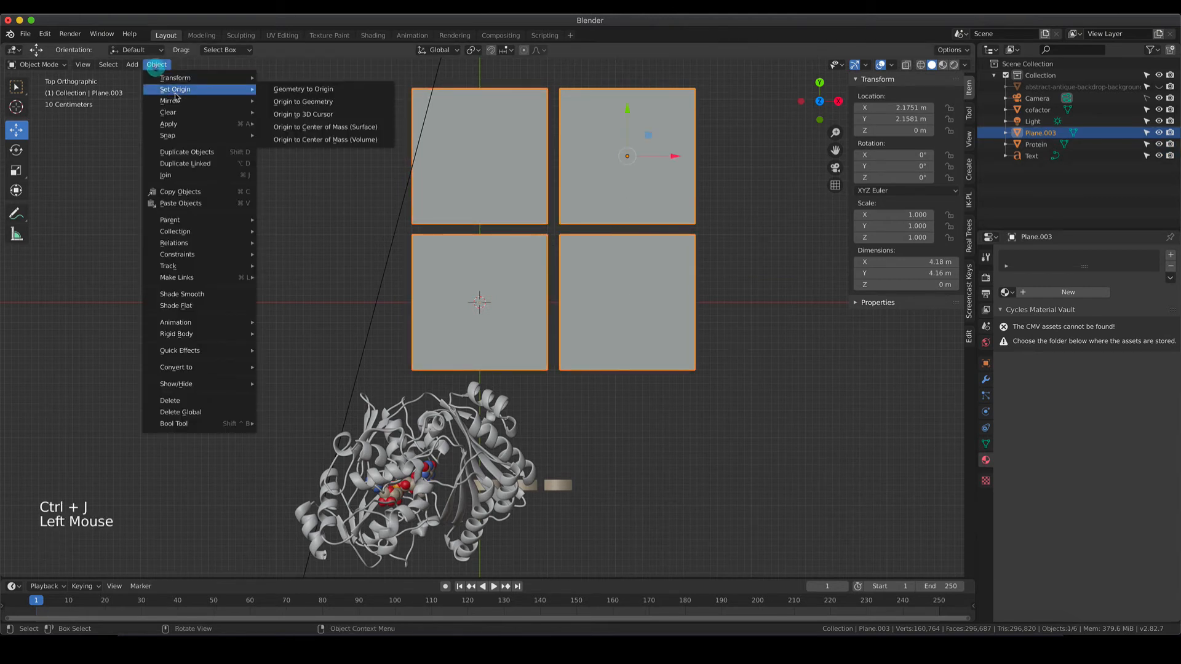
left_click(296, 102)
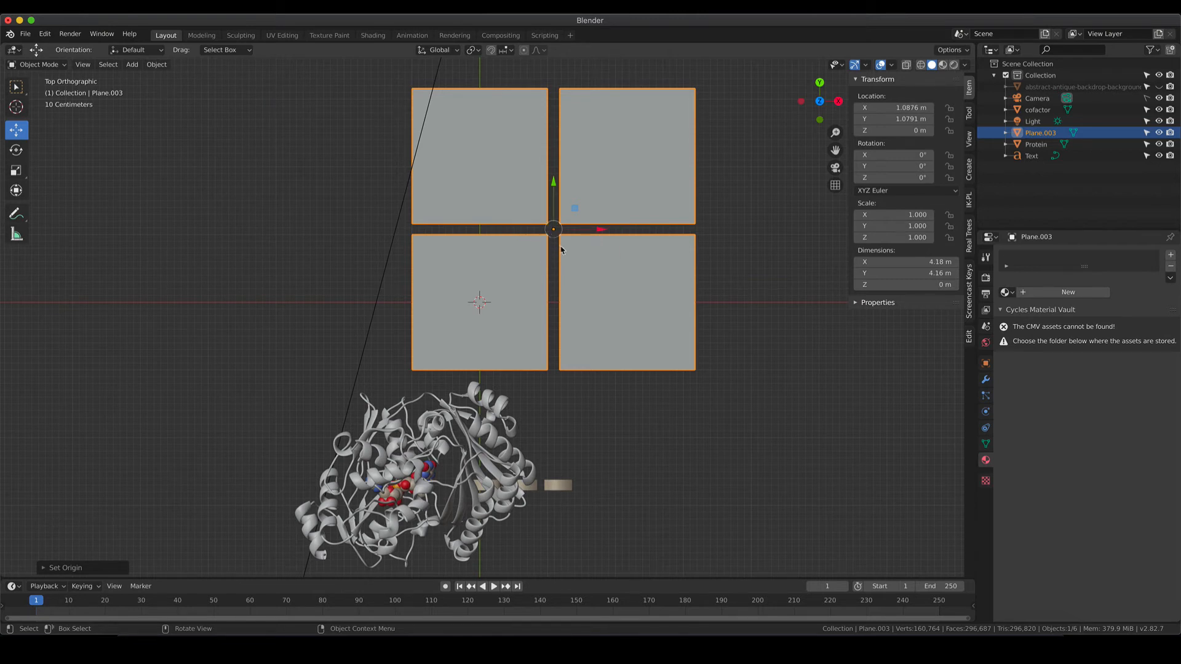
Create a new material on the joined window-shaped planes and change its surface shader to Emission.
left_click(1041, 297)
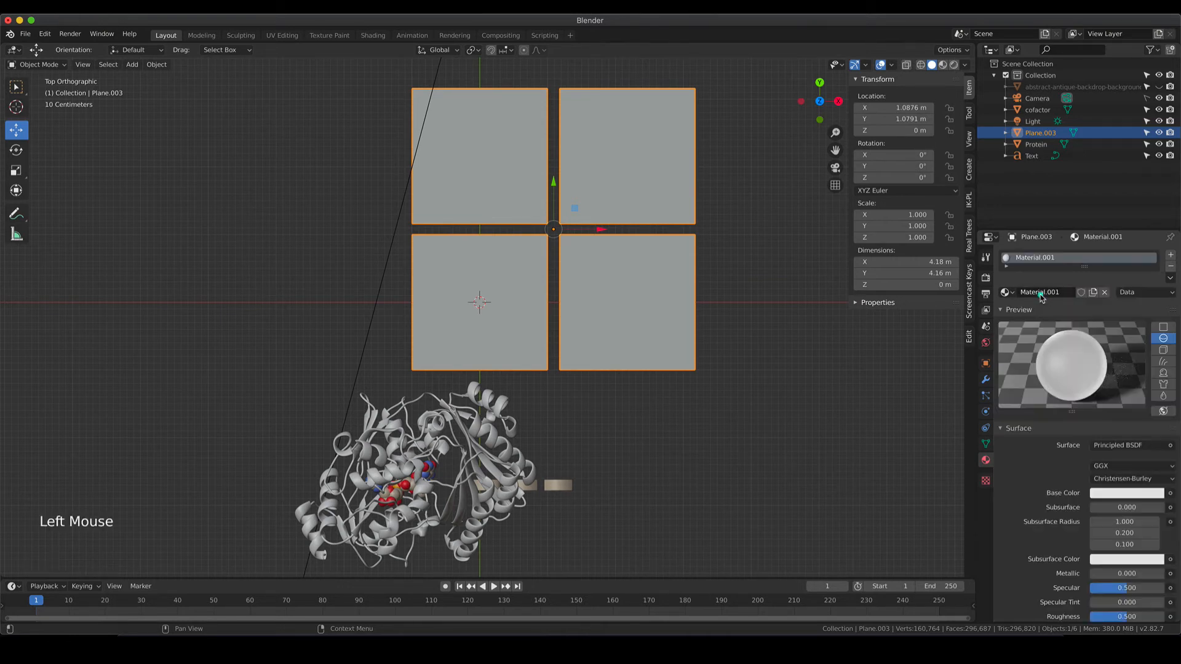
left_click(1129, 446)
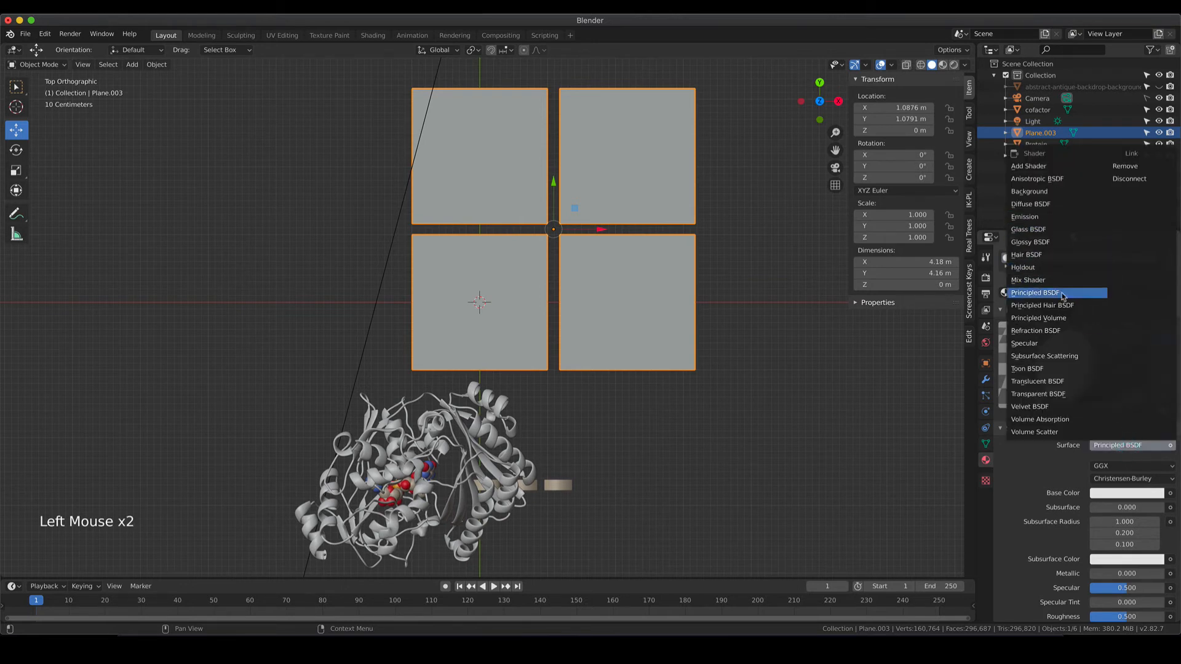
left_click(1044, 218)
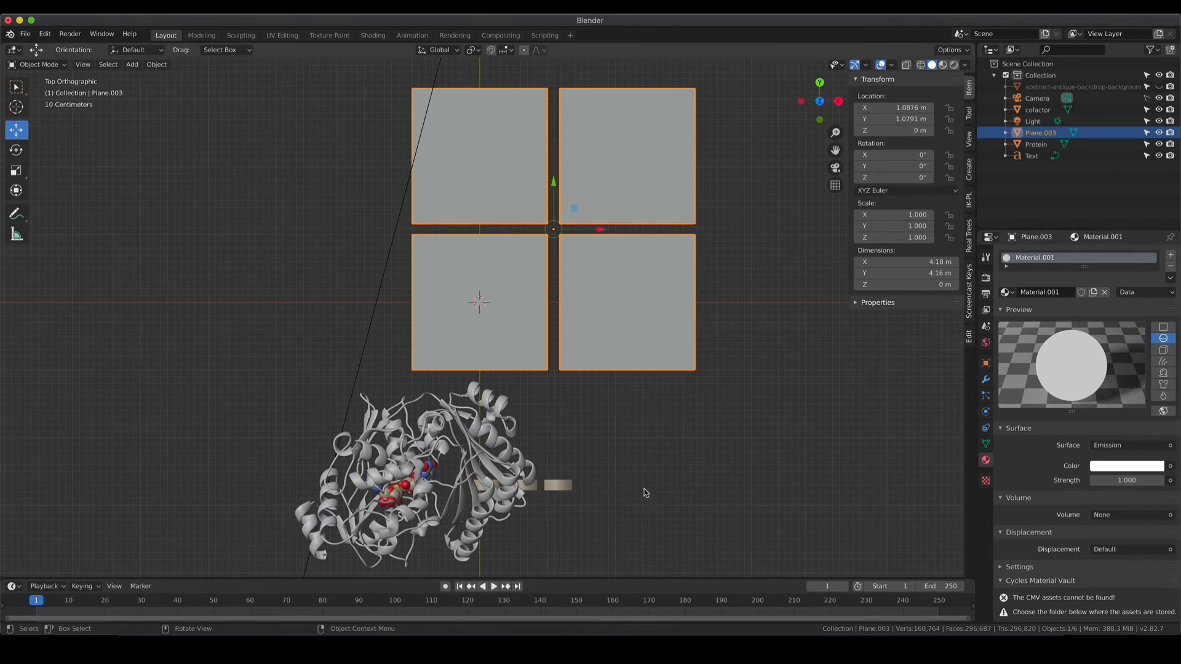
Move the emissive planes above and beside the protein, to about X 4.46 m, Y -1.52 m and Z 4.40 m.
scroll(646, 487, "down", 3)
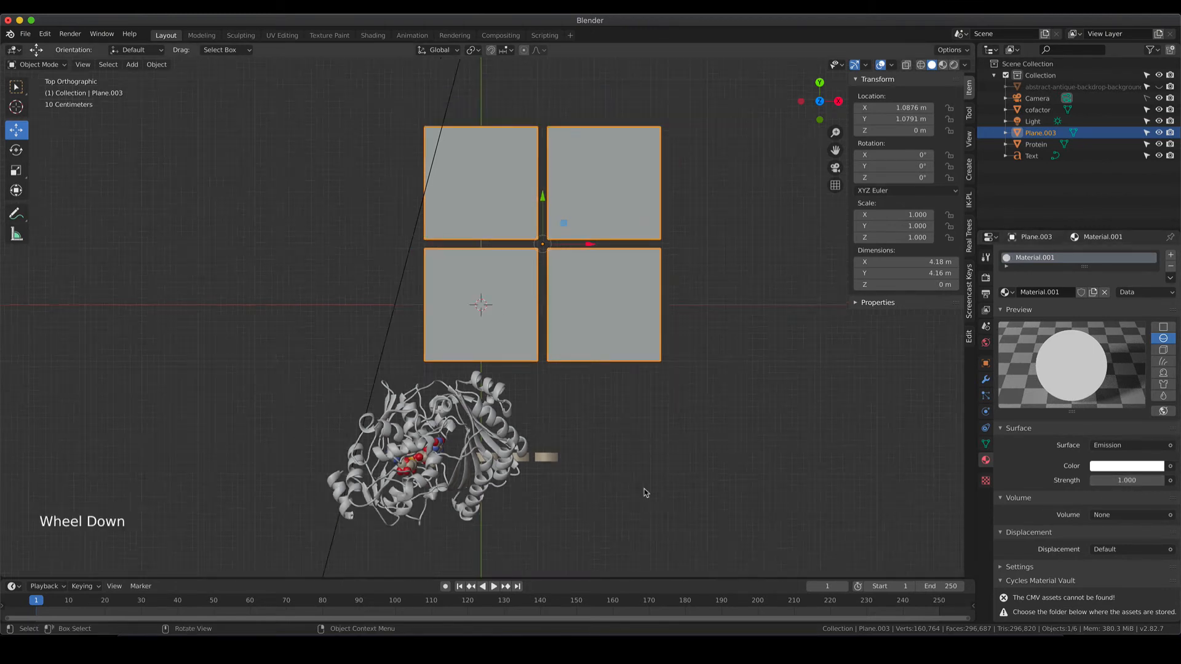
middle_click_drag(598, 430, 587, 320)
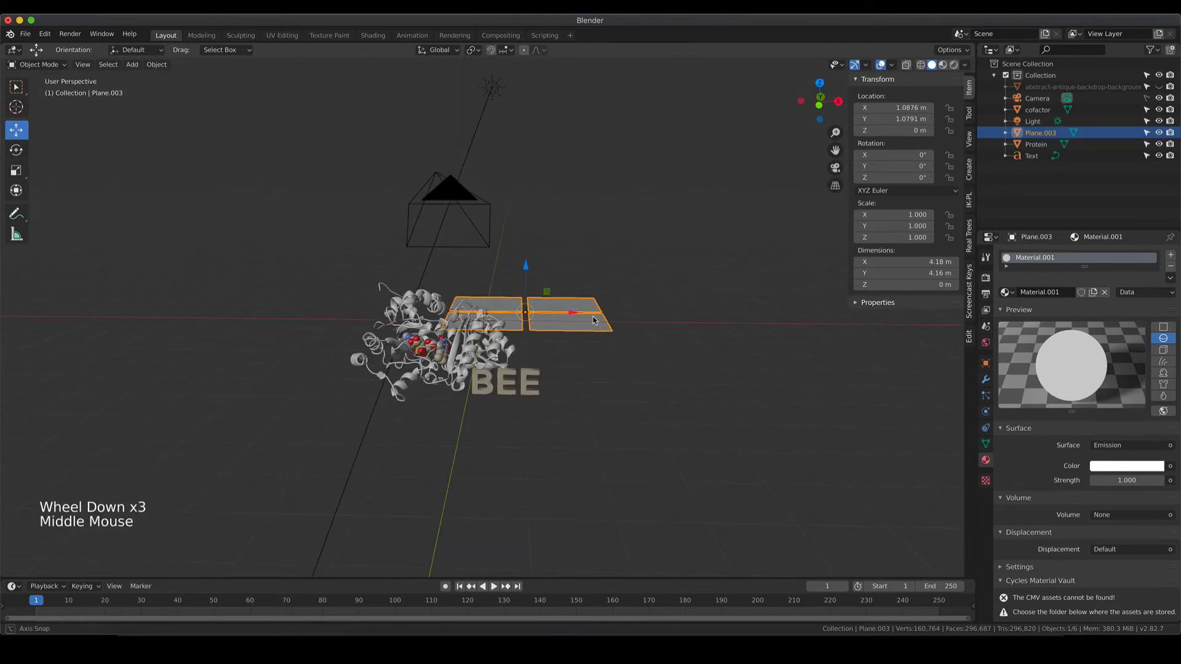
left_click_drag(527, 264, 583, 88)
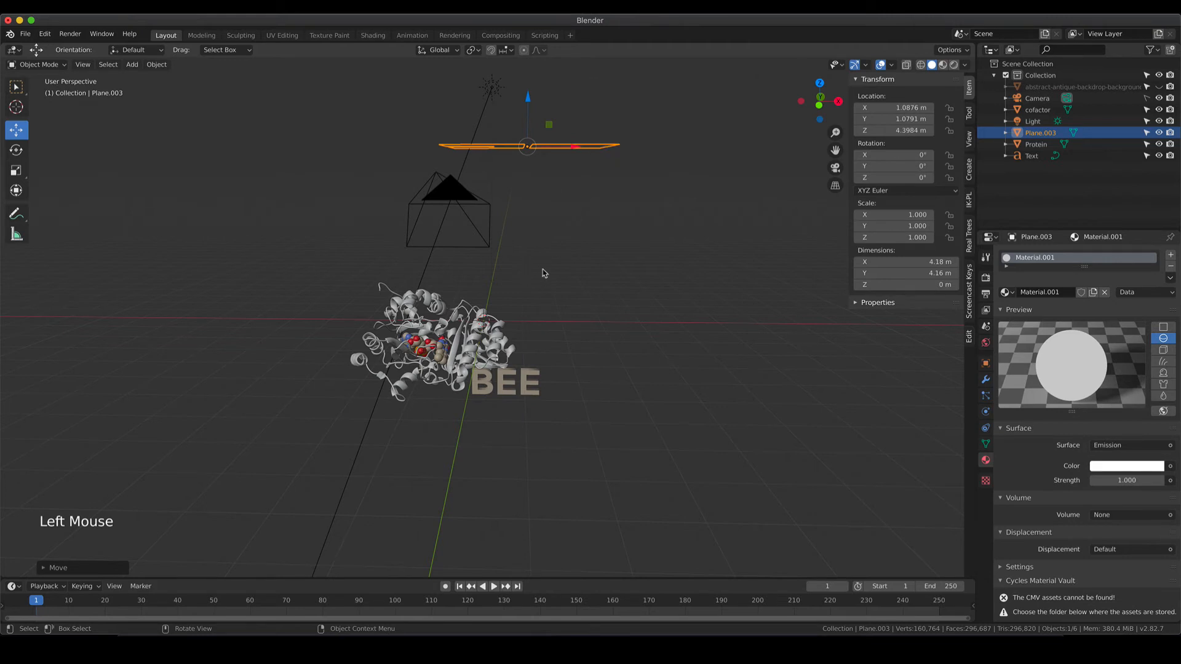
middle_click_drag(620, 289, 441, 127)
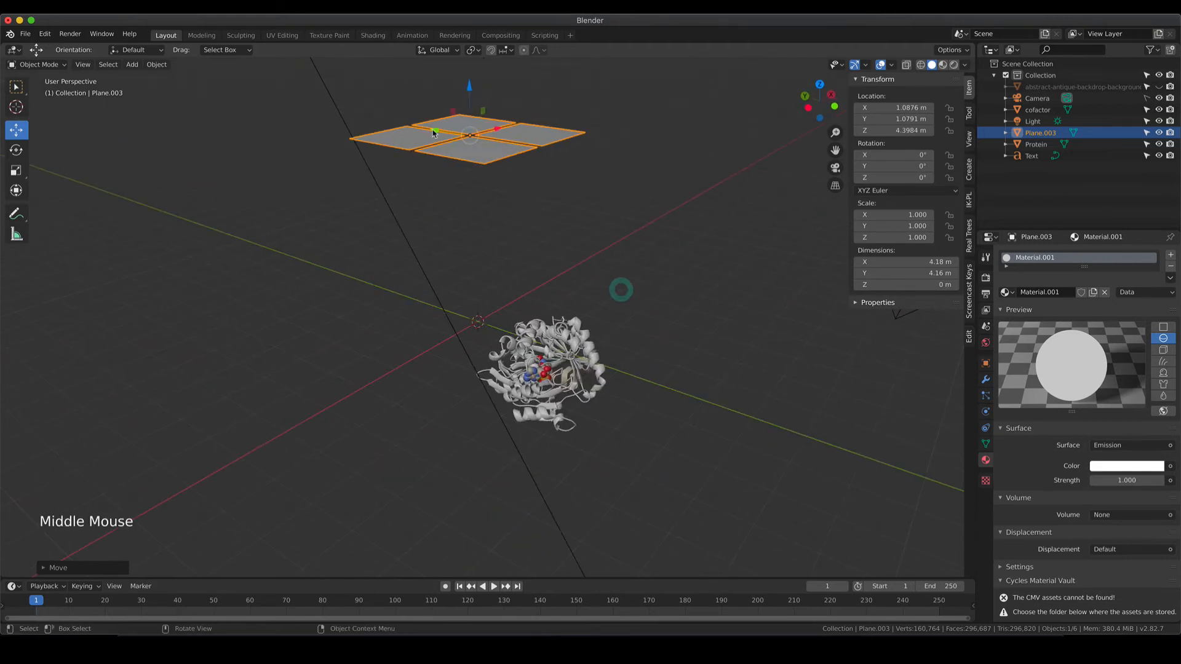
left_click_drag(438, 123, 722, 217)
middle_click_drag(721, 217, 680, 227)
key("KP_7")
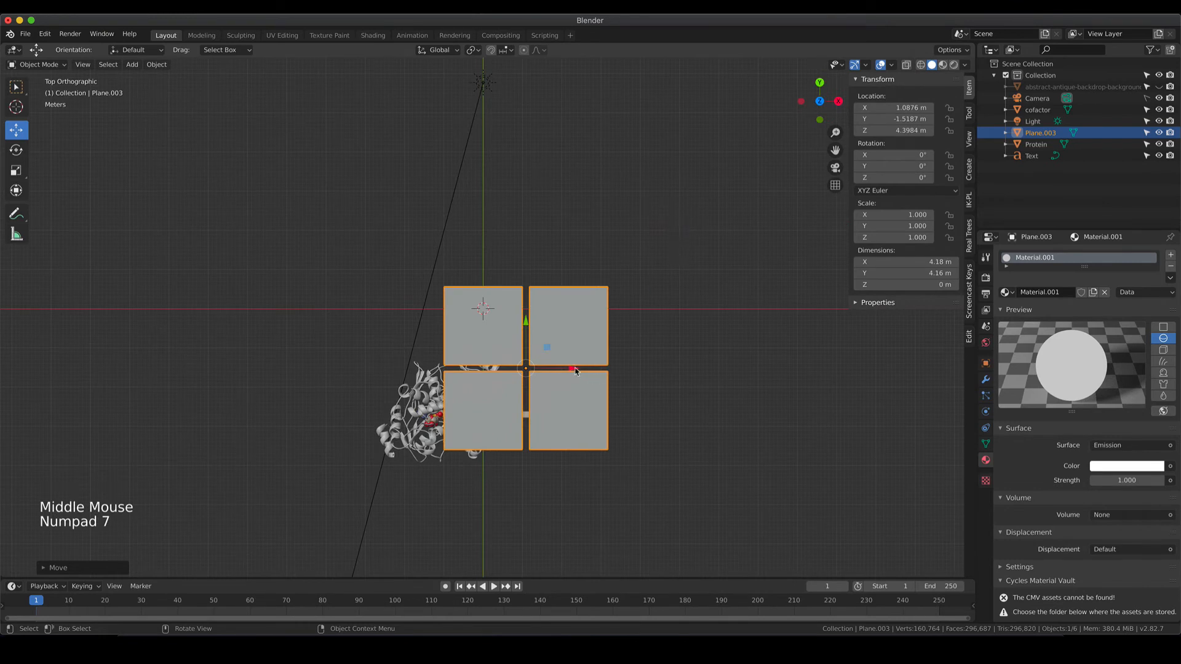
left_click_drag(575, 371, 707, 371)
left_click_drag(662, 316, 663, 306)
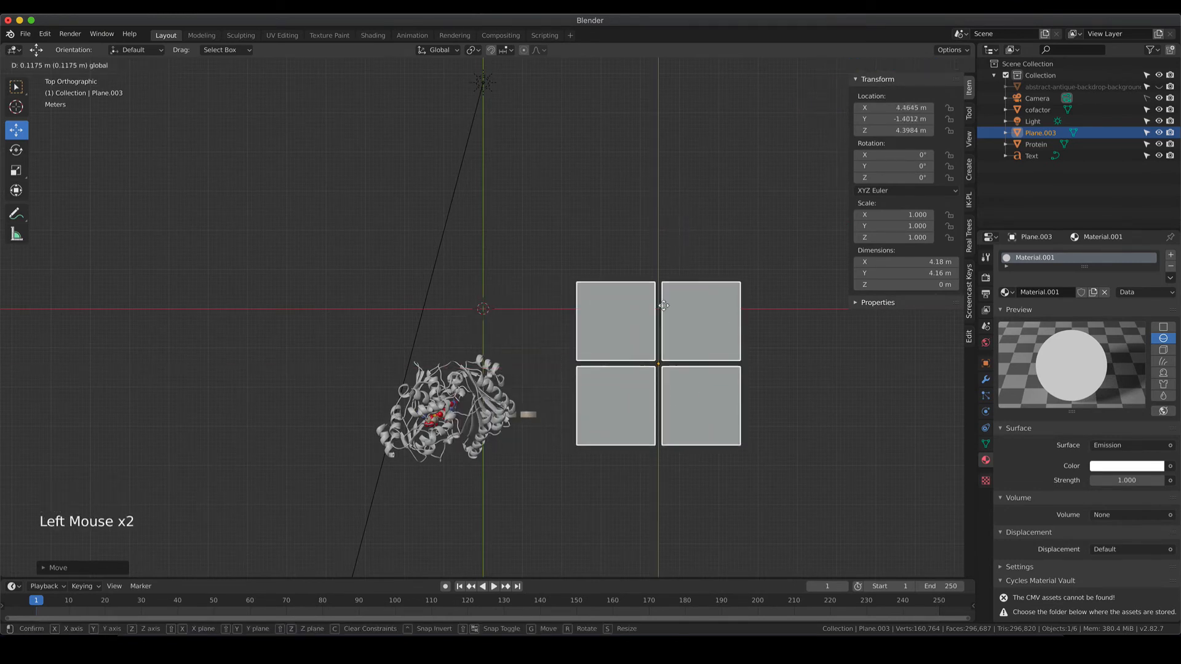
Rotate the emissive planes about 54.1° around the global Y axis and view the arrangement through the camera.
key("r")
key("y")
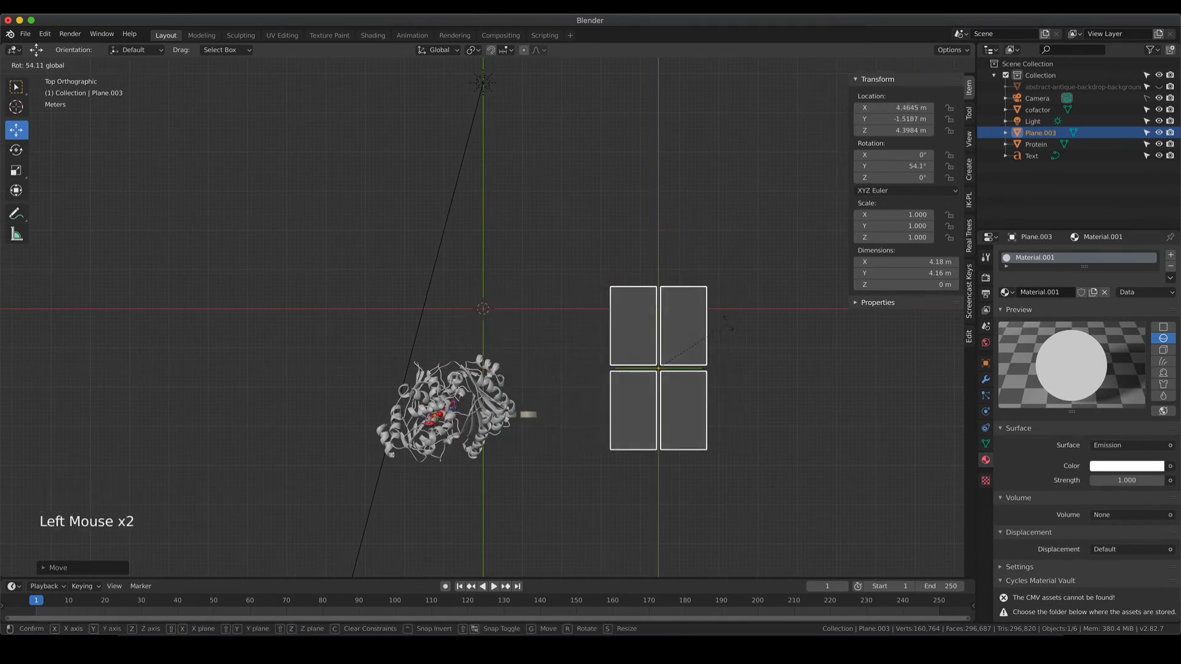
left_click(726, 324)
key("KP_0")
scroll(718, 330, "down", 7)
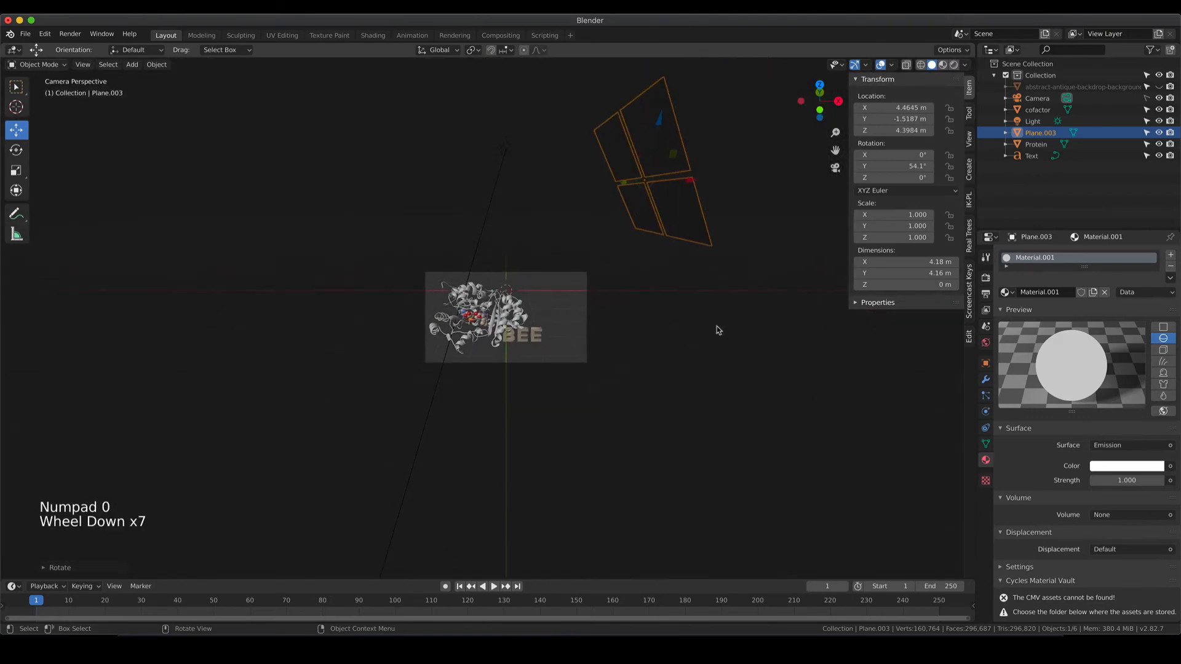
Switch the camera view to rendered shading and unhide the wooden backdrop plane.
scroll(719, 331, "down", 1)
scroll(554, 282, "up", 9)
key("z")
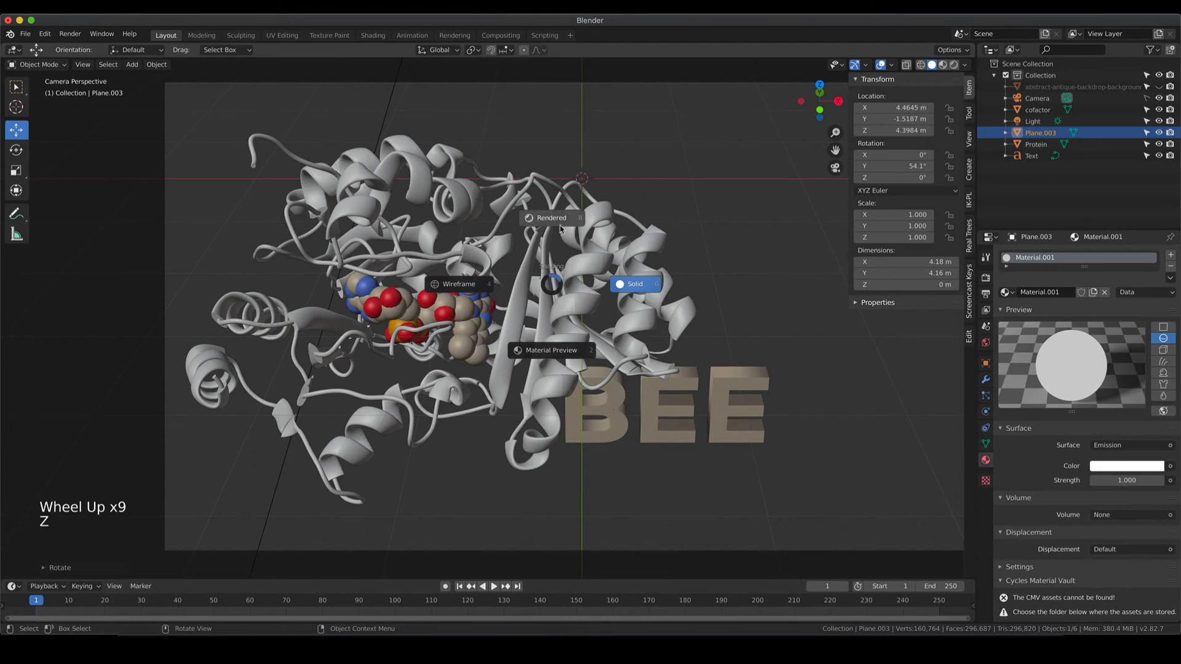
left_click(558, 223)
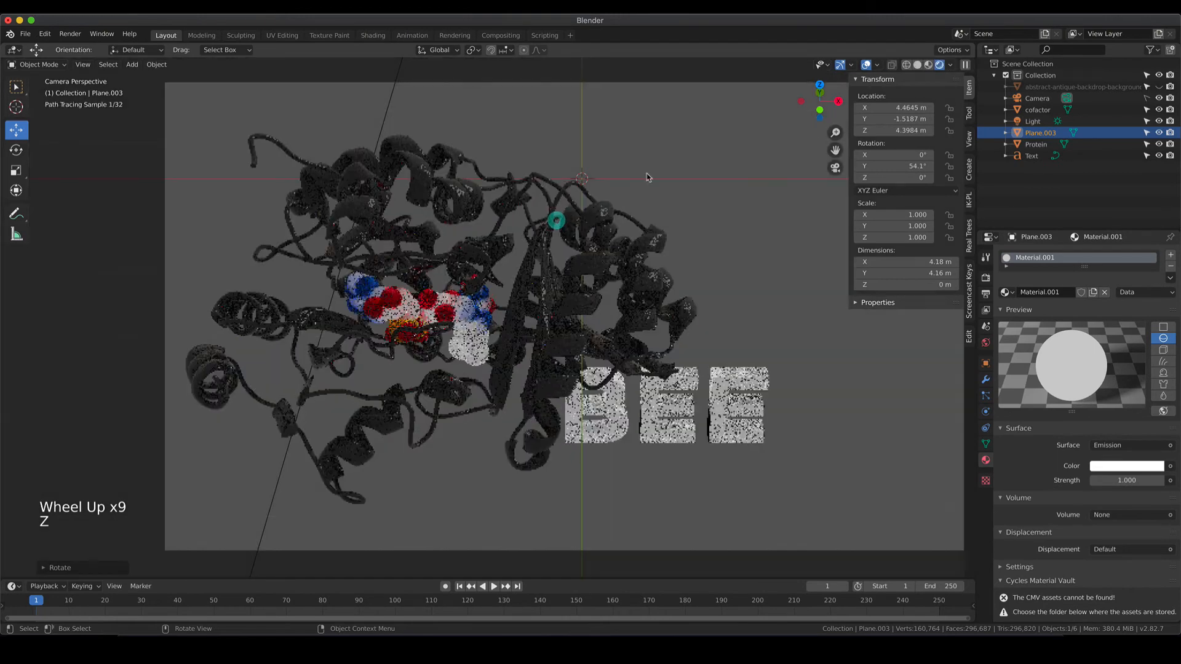
left_click(1159, 86)
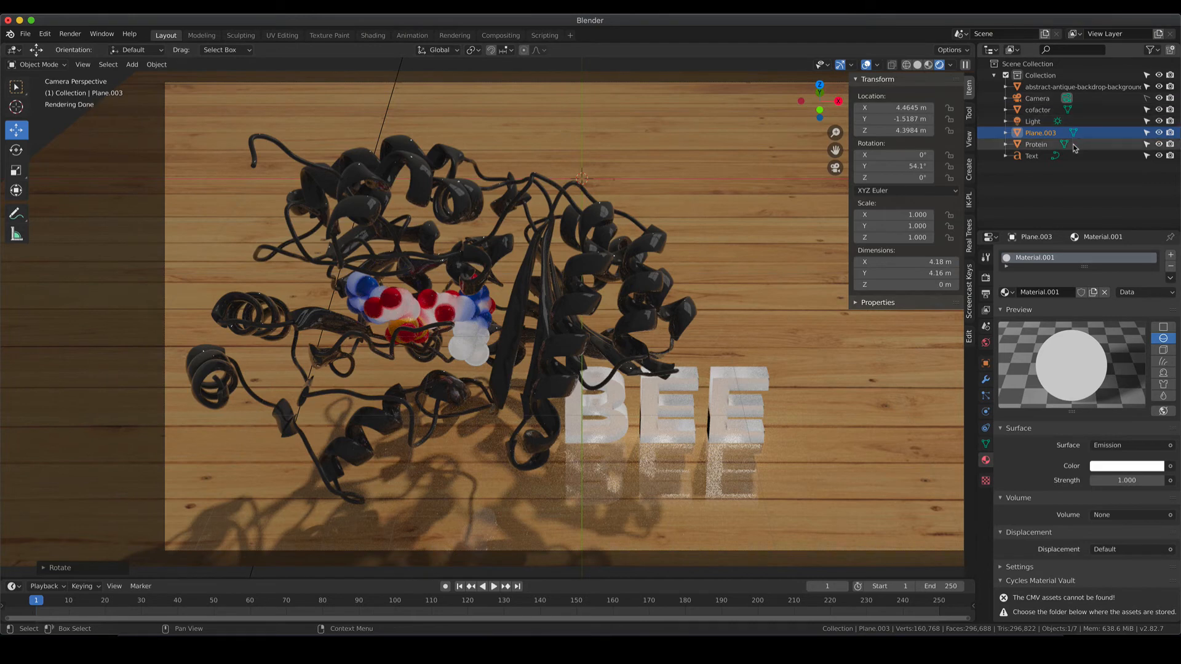
Compare the rendered preview with the emissive window planes hidden and shown.
left_click(1159, 133)
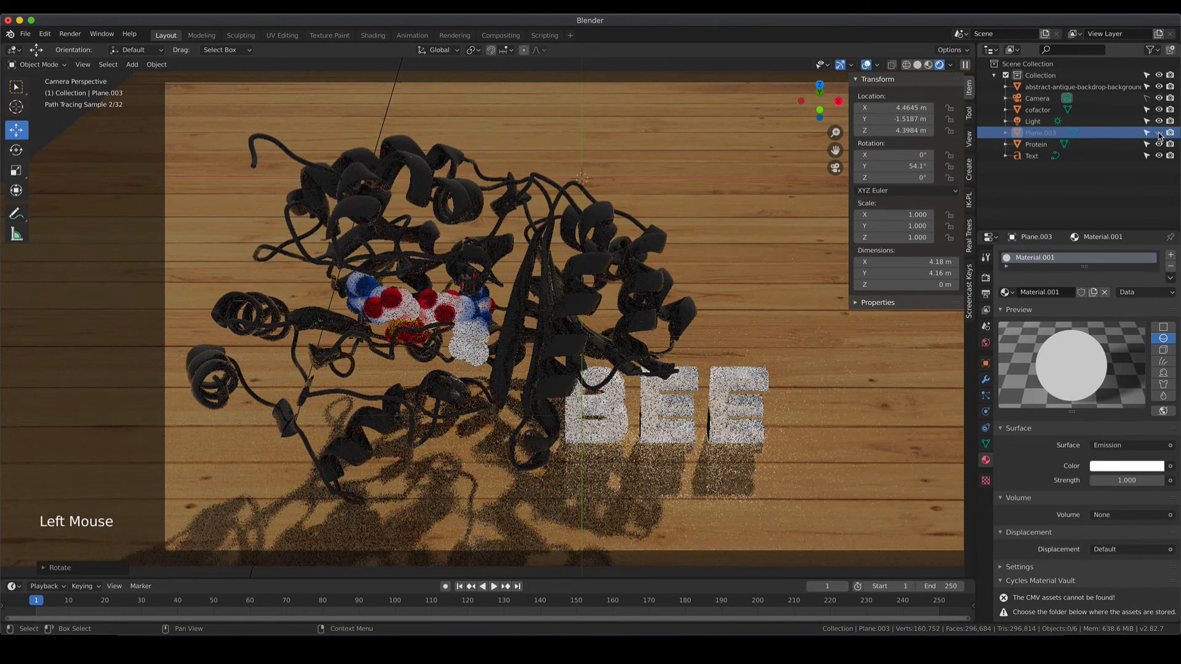
left_click(1159, 133)
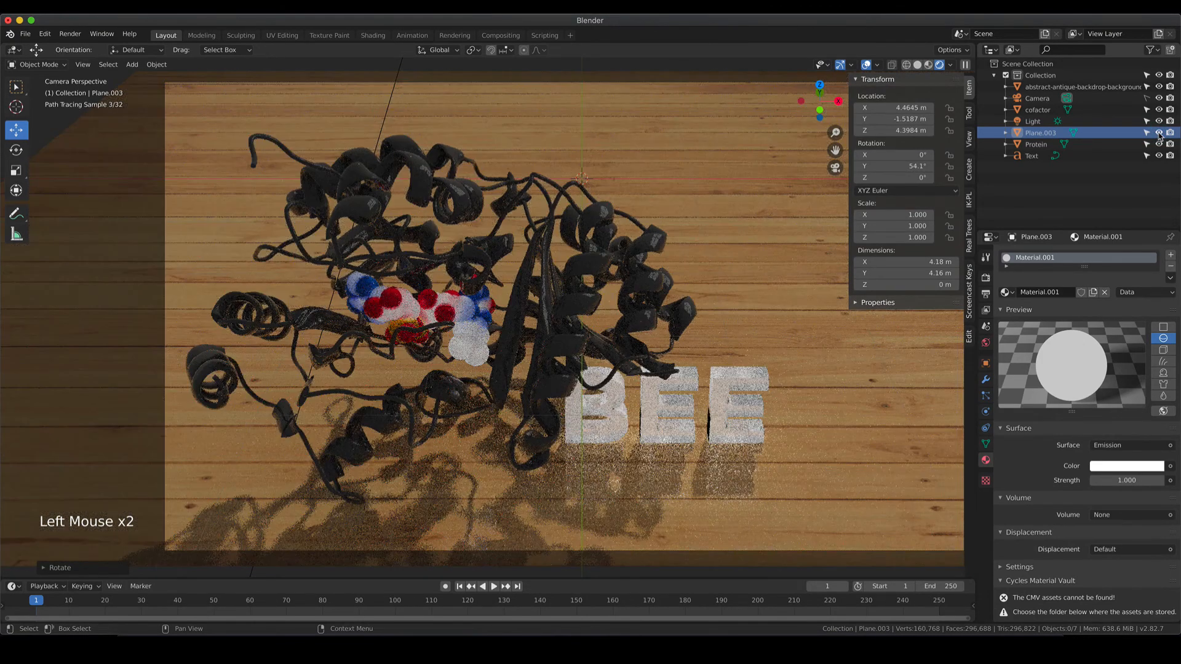
left_click(1158, 133)
left_click(1159, 132)
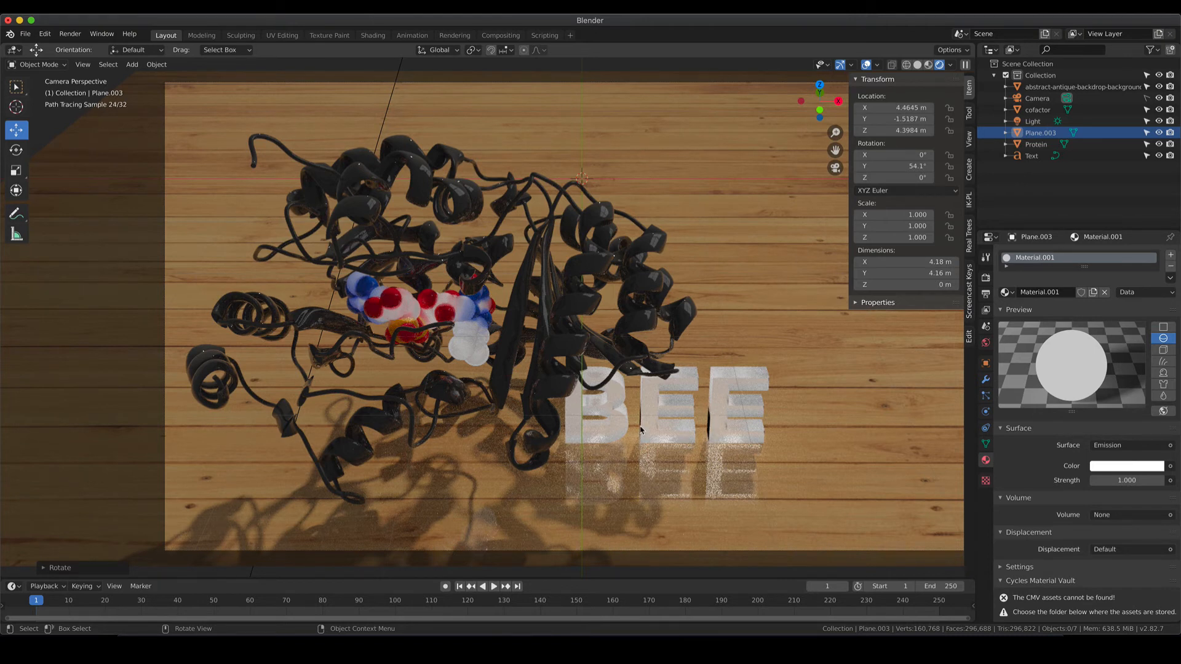
Add an Edge Split modifier to the BEE text.
left_click(736, 438)
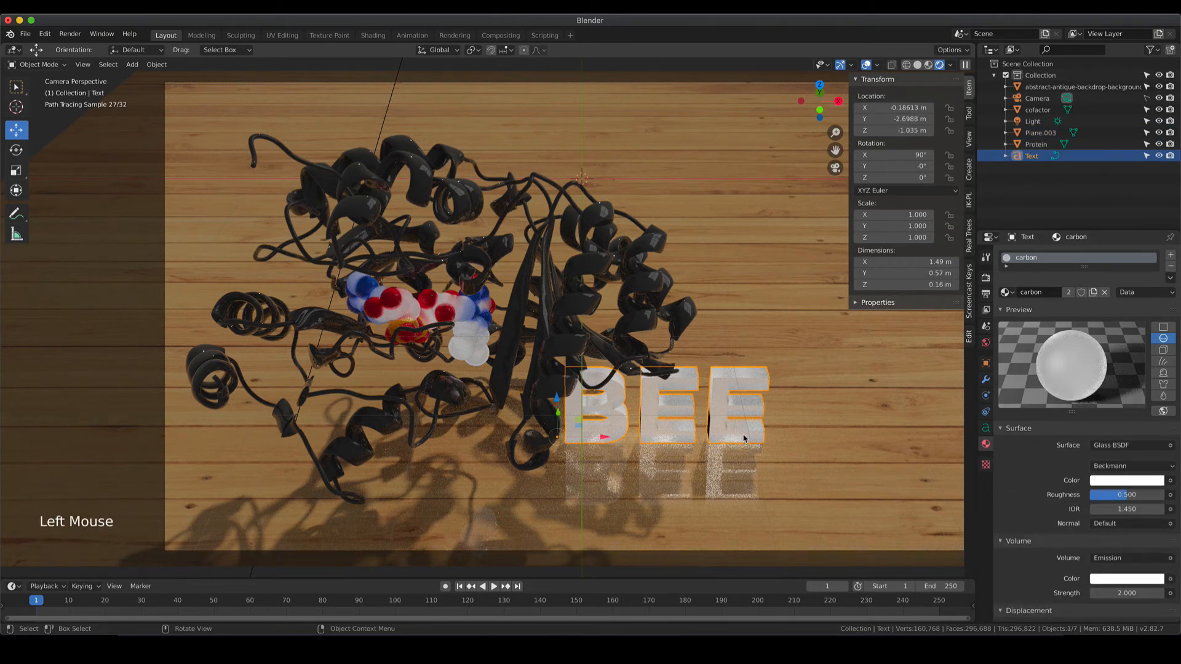
left_click(986, 380)
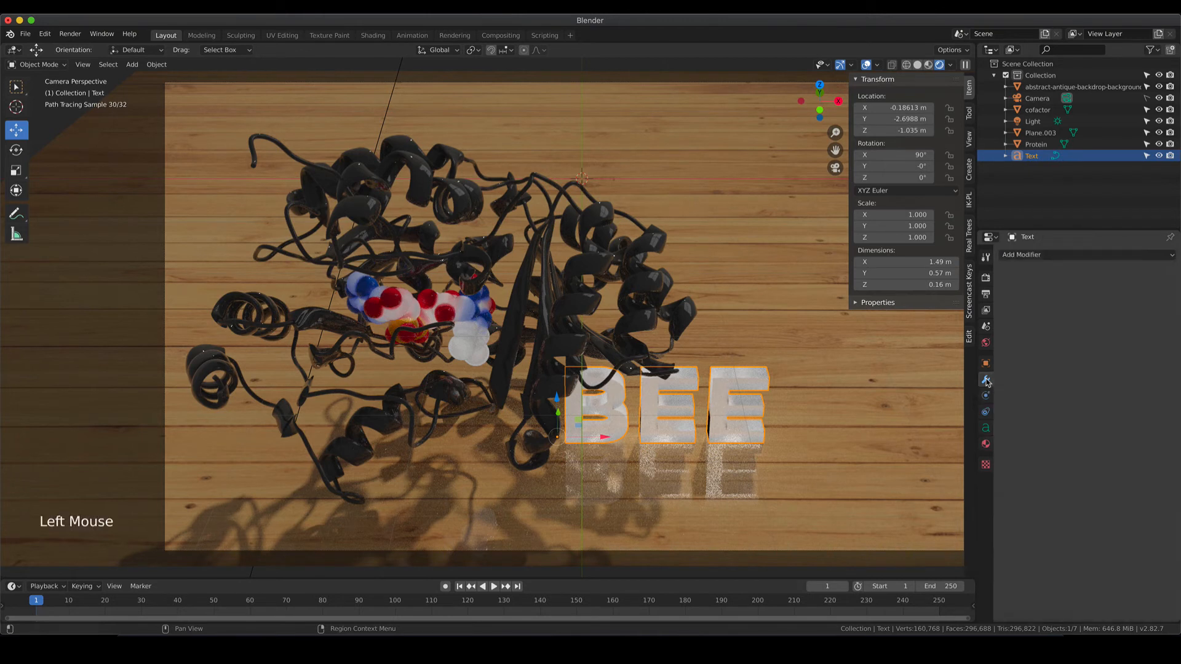
left_click(1069, 257)
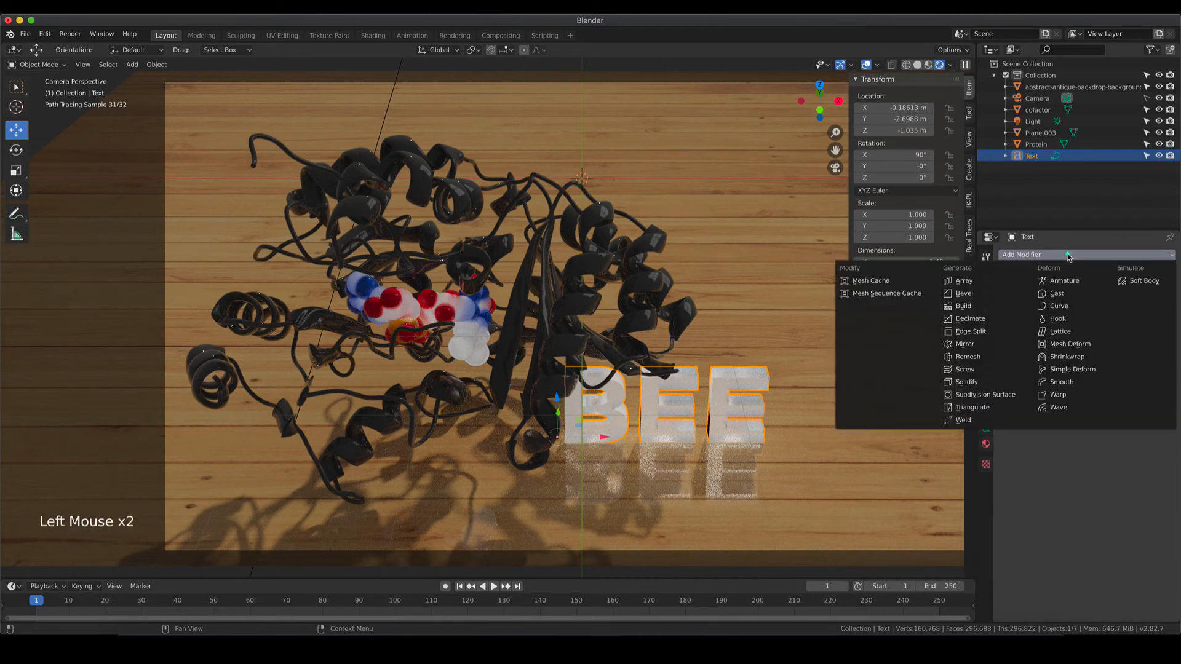
left_click(993, 337)
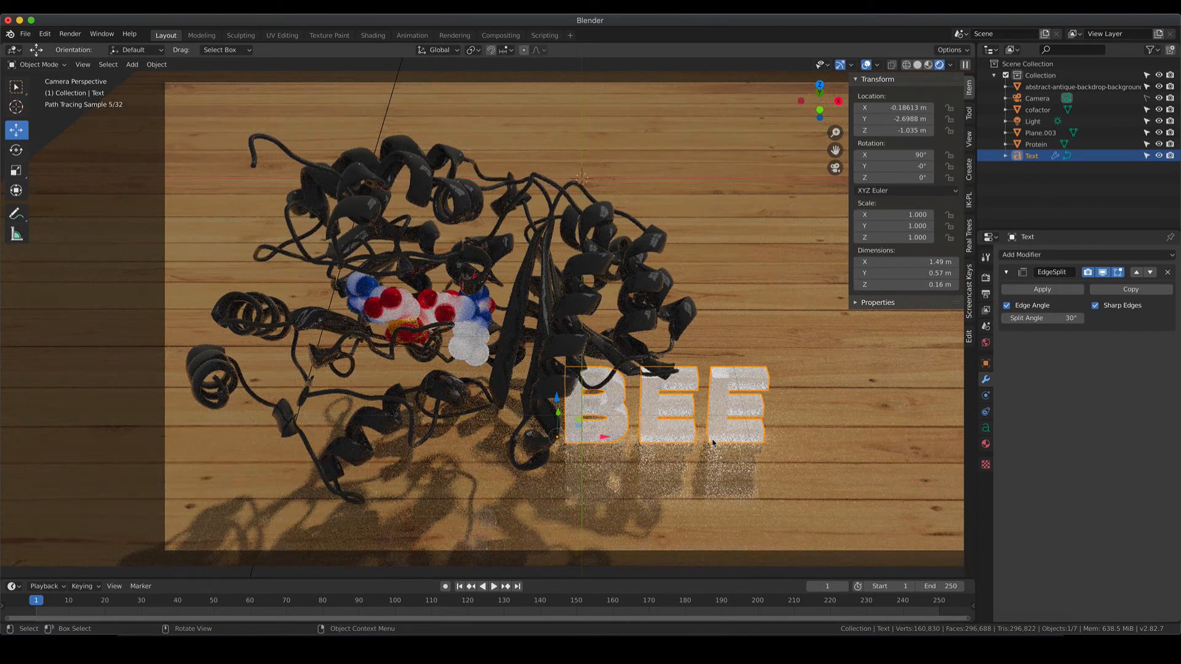
Switch to solid shading and add a Subdivision Surface modifier to the cofactor with 3 render and 1 viewport subdivisions.
middle_click_drag(712, 441, 824, 441, "shift")
scroll(544, 328, "up", 8)
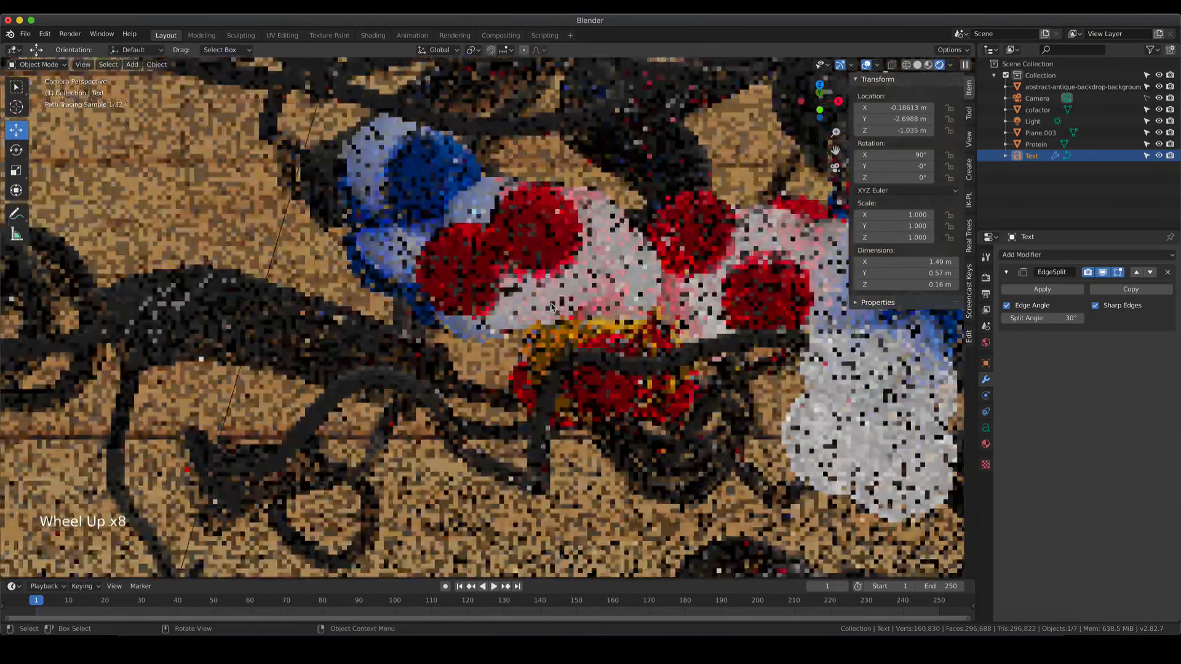
scroll(552, 307, "up", 2)
middle_click_drag(551, 307, 578, 341, "shift")
key("z")
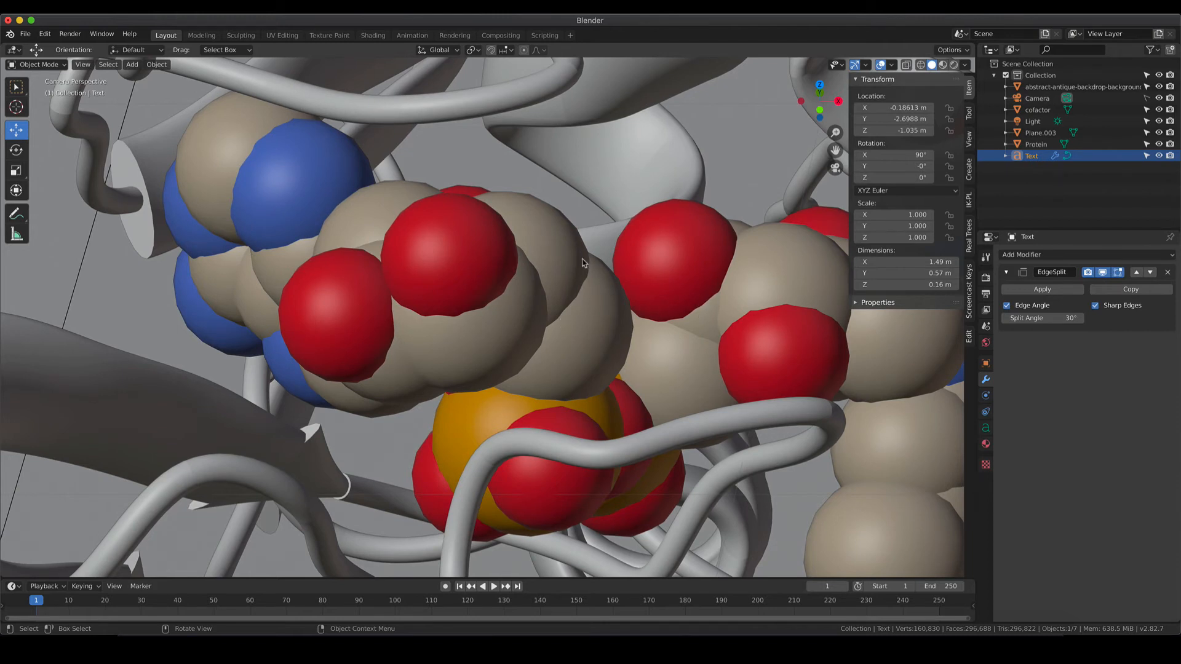
left_click(544, 318)
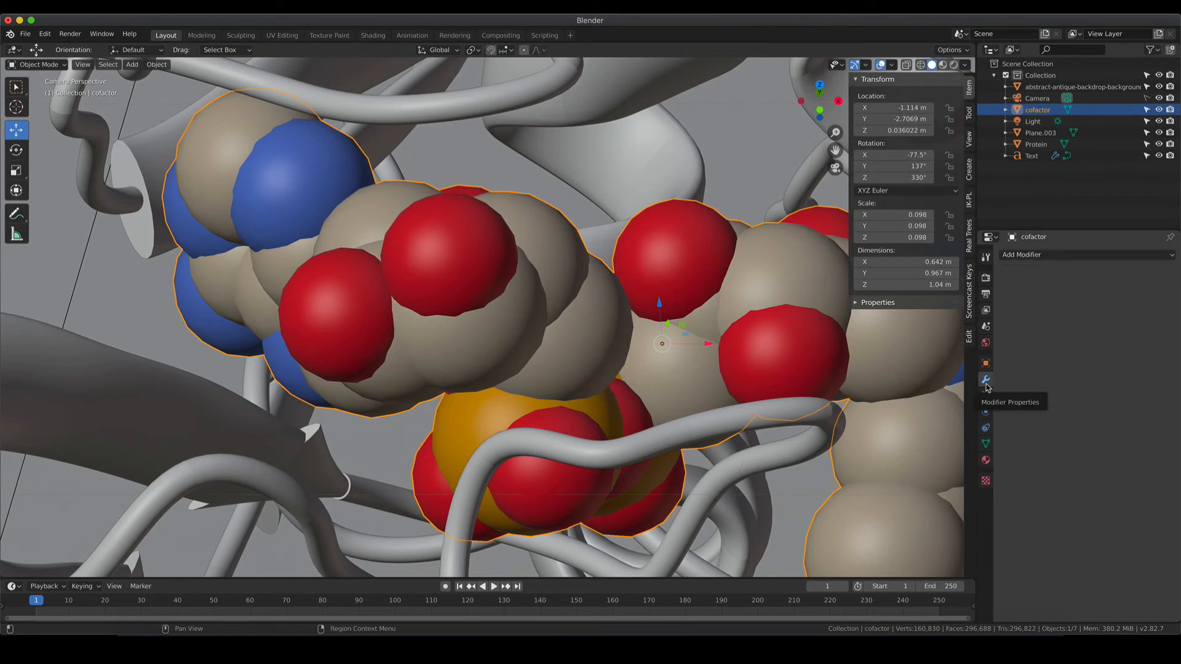
left_click(1050, 254)
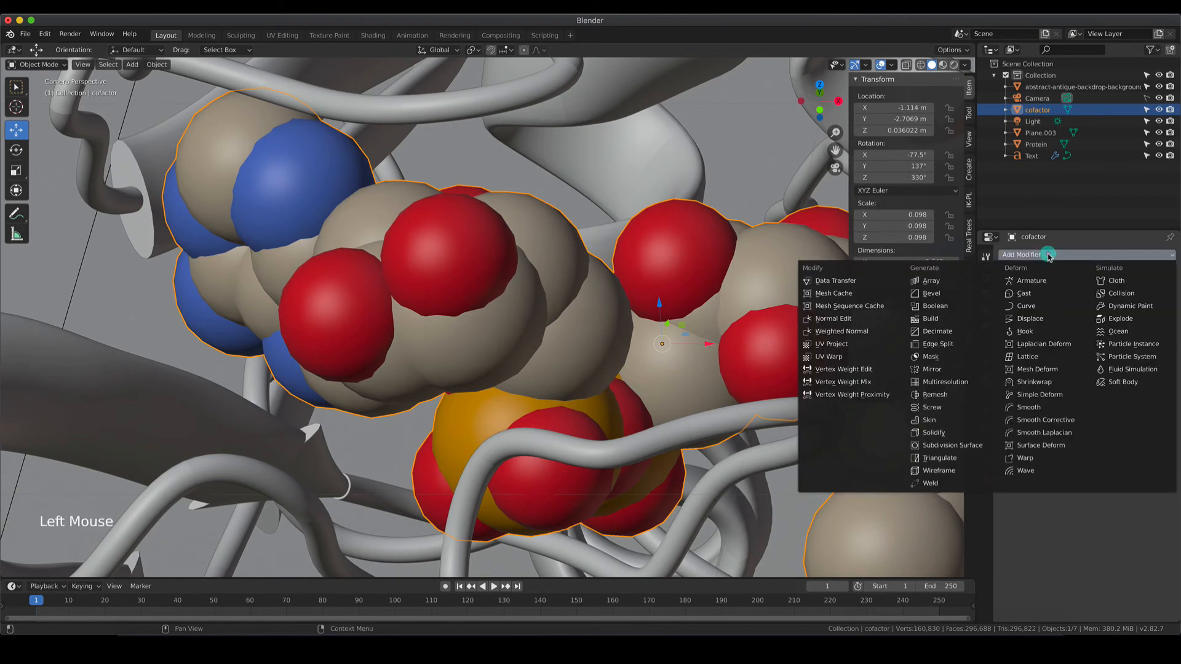
left_click(970, 448)
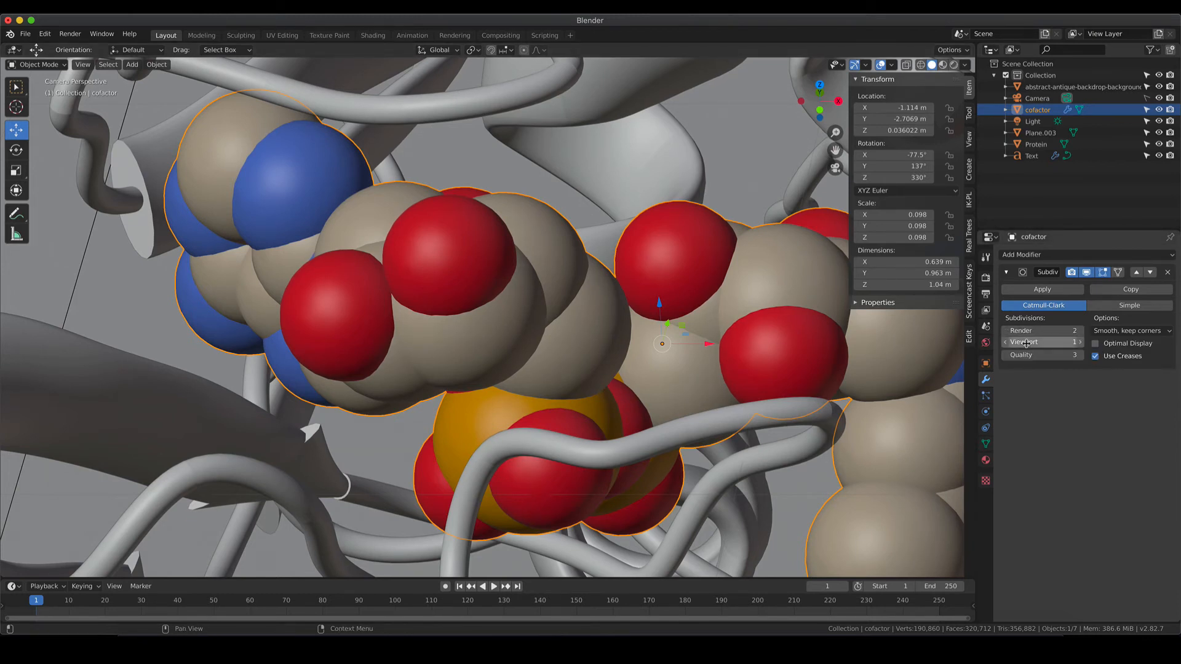
left_click(1080, 343)
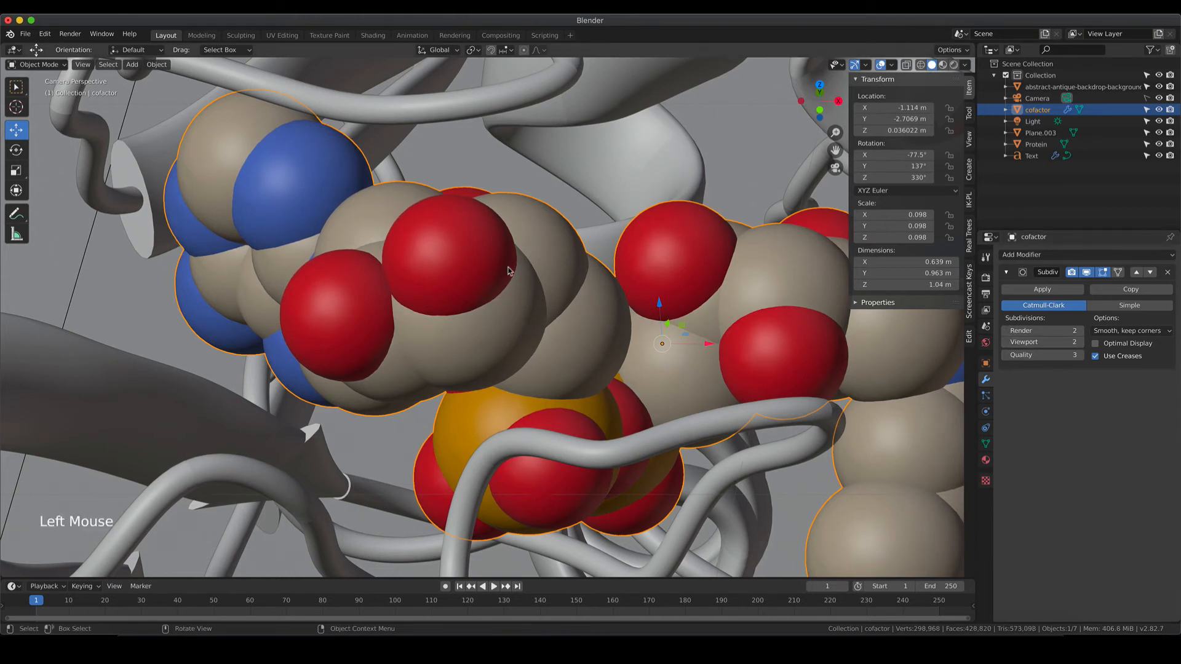
left_click(1007, 344)
Bring the whole scene back into view and switch the viewport to rendered shading.
scroll(568, 305, "down", 5)
scroll(569, 306, "down", 5)
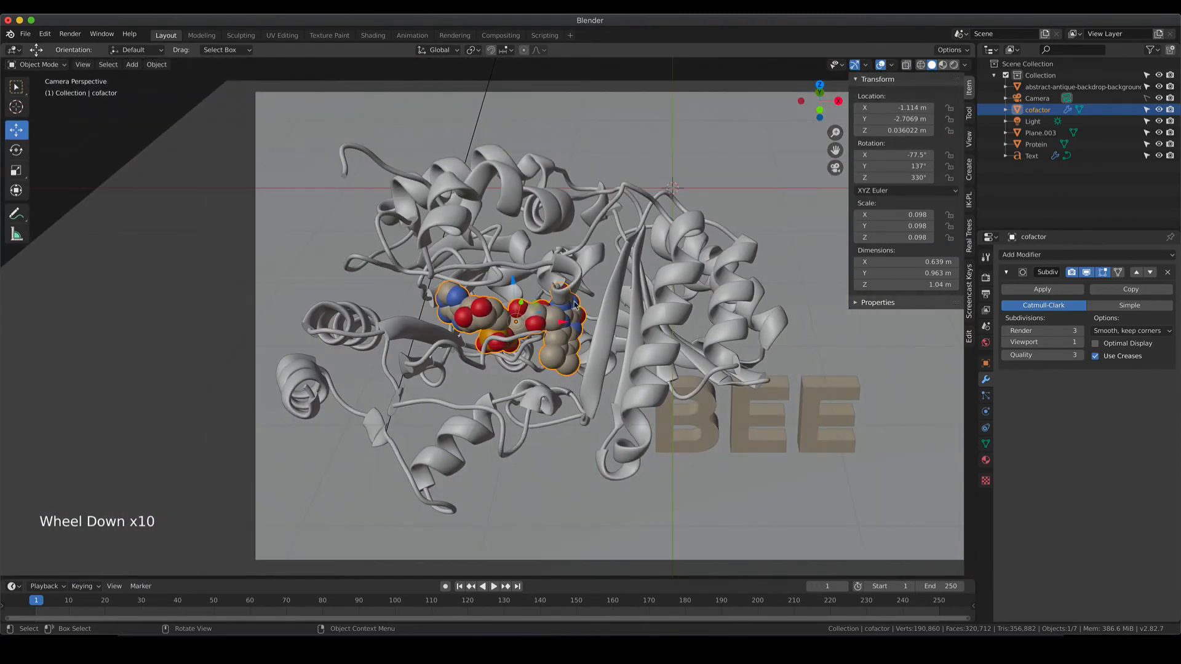
middle_click_drag(600, 304, 349, 147, "shift")
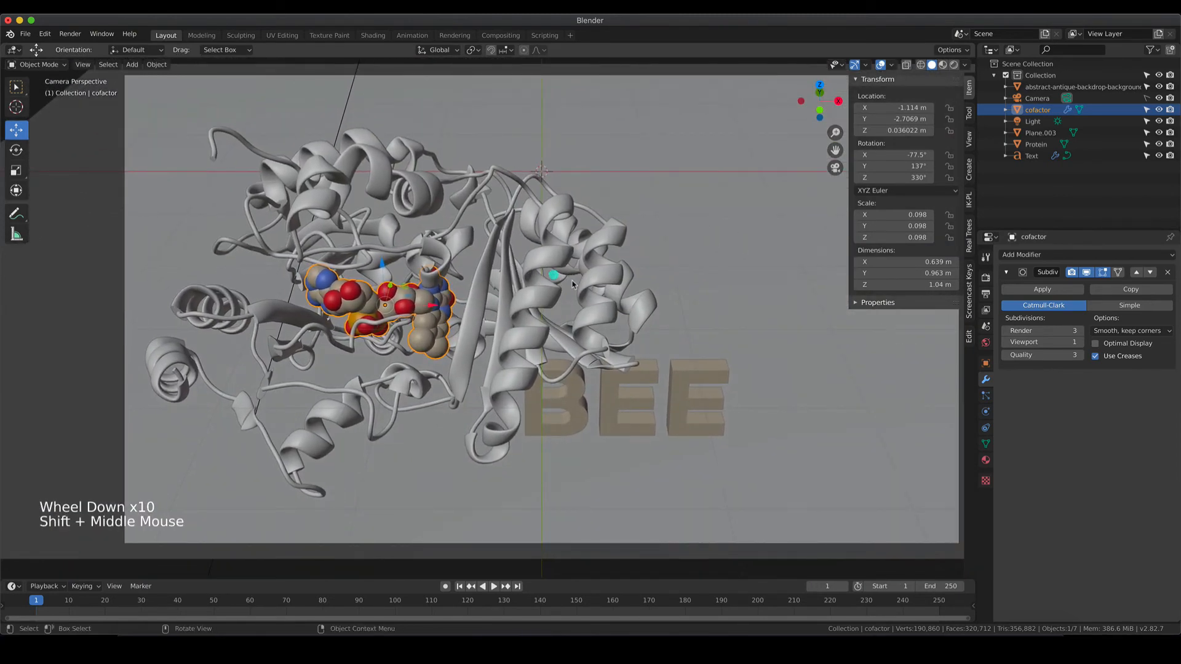
key("z")
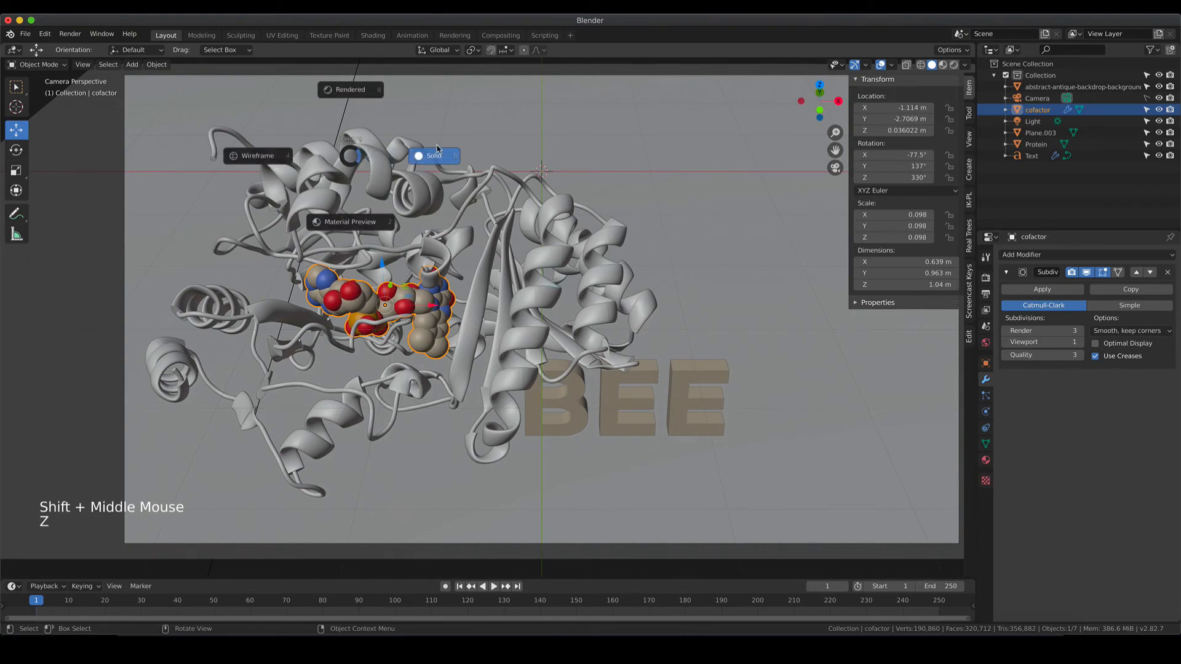
left_click(352, 94)
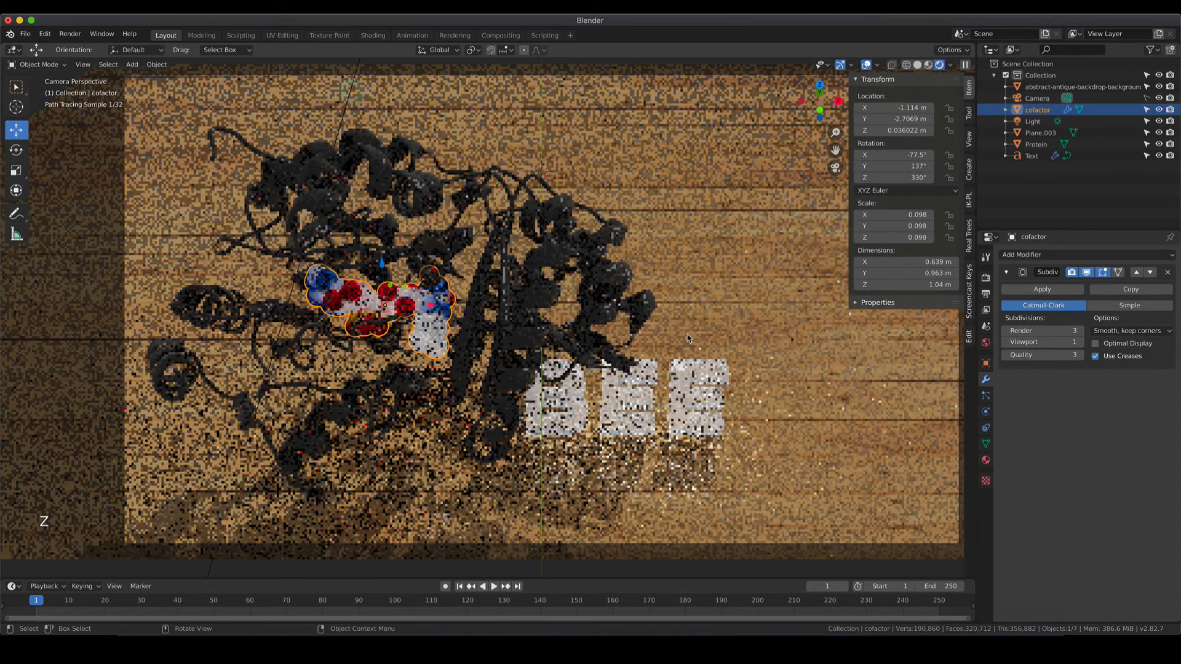
middle_click_drag(685, 338, 606, 340, "shift")
scroll(606, 340, "down", 3)
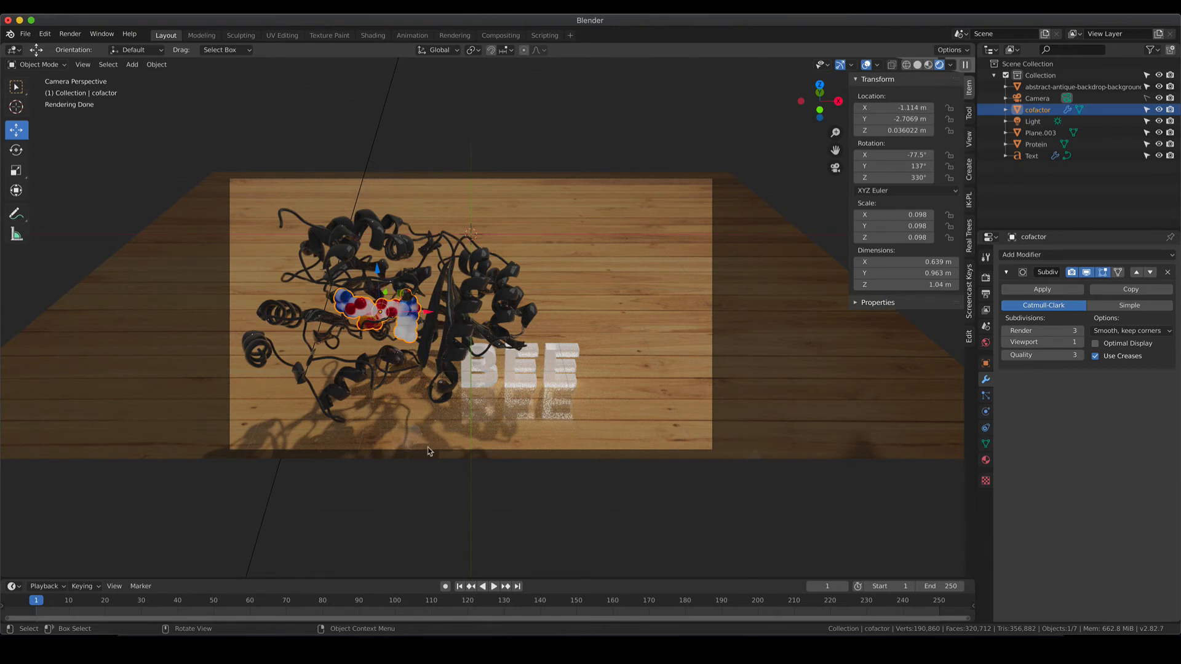
Move the cofactor, protein and BEE text together in the negative X direction, with the text at about X -0.76 m.
left_click(428, 315, "shift")
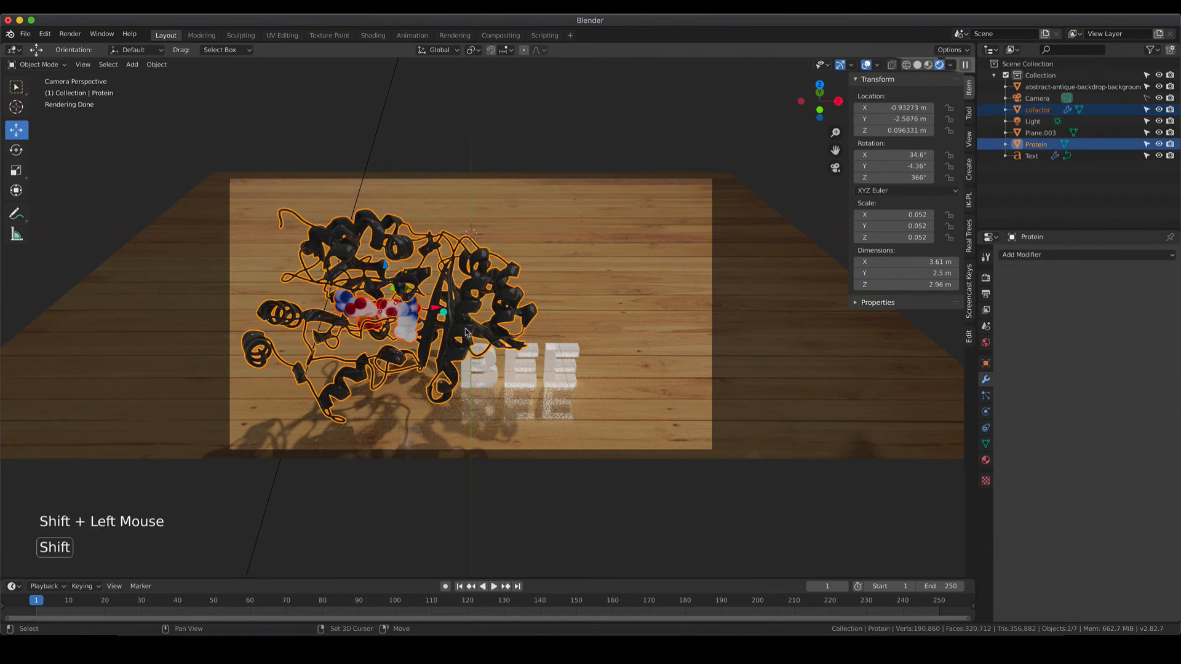
left_click(461, 334, "shift")
left_click_drag(461, 334, 410, 350)
left_click(432, 126)
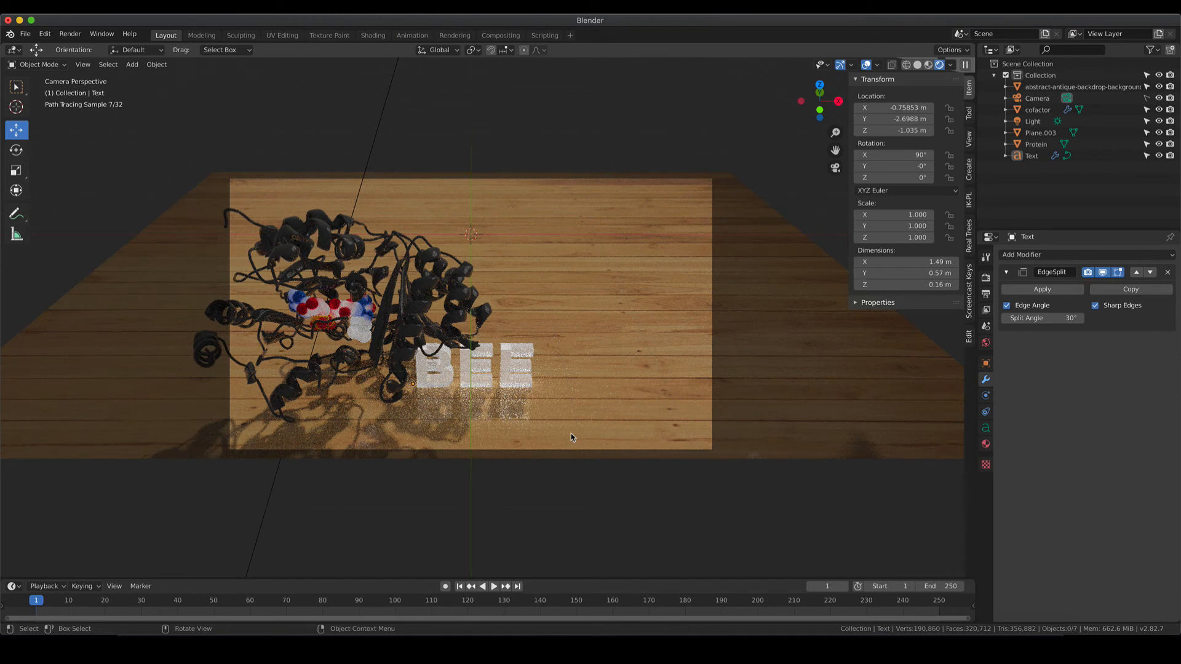
Move the text, protein and cofactor together in the positive X direction until the cofactor is at about X -0.90 m, and deselect them.
left_click(475, 371)
left_click(423, 324, "shift")
left_click(383, 323, "shift")
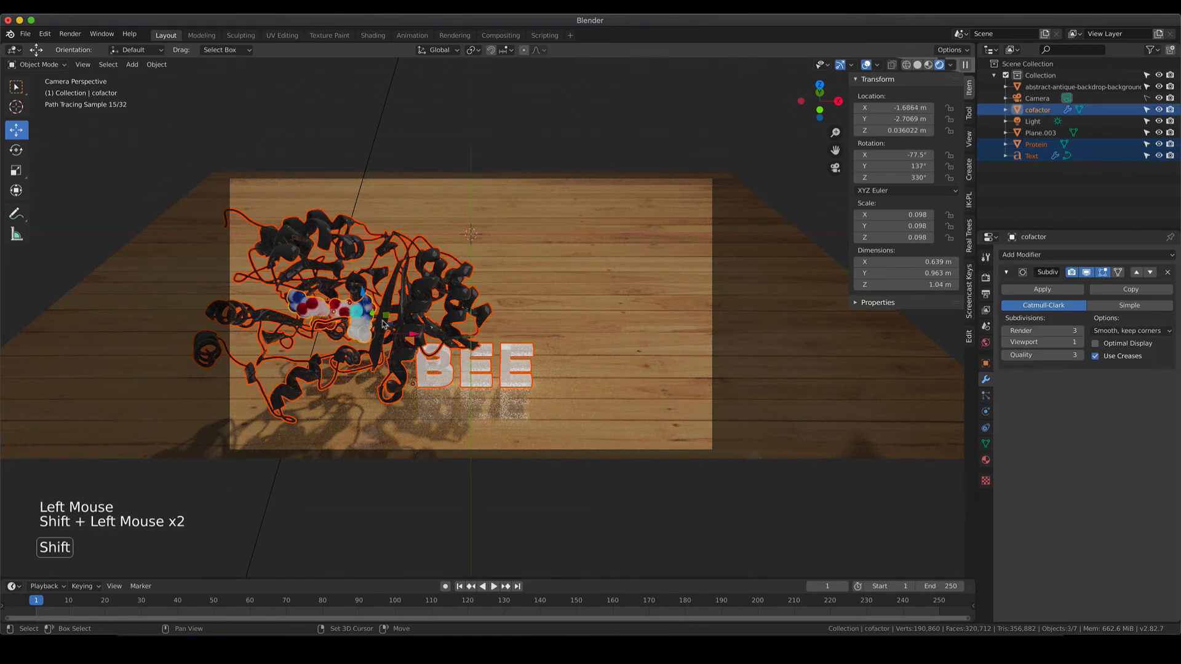
left_click_drag(383, 323, 447, 324)
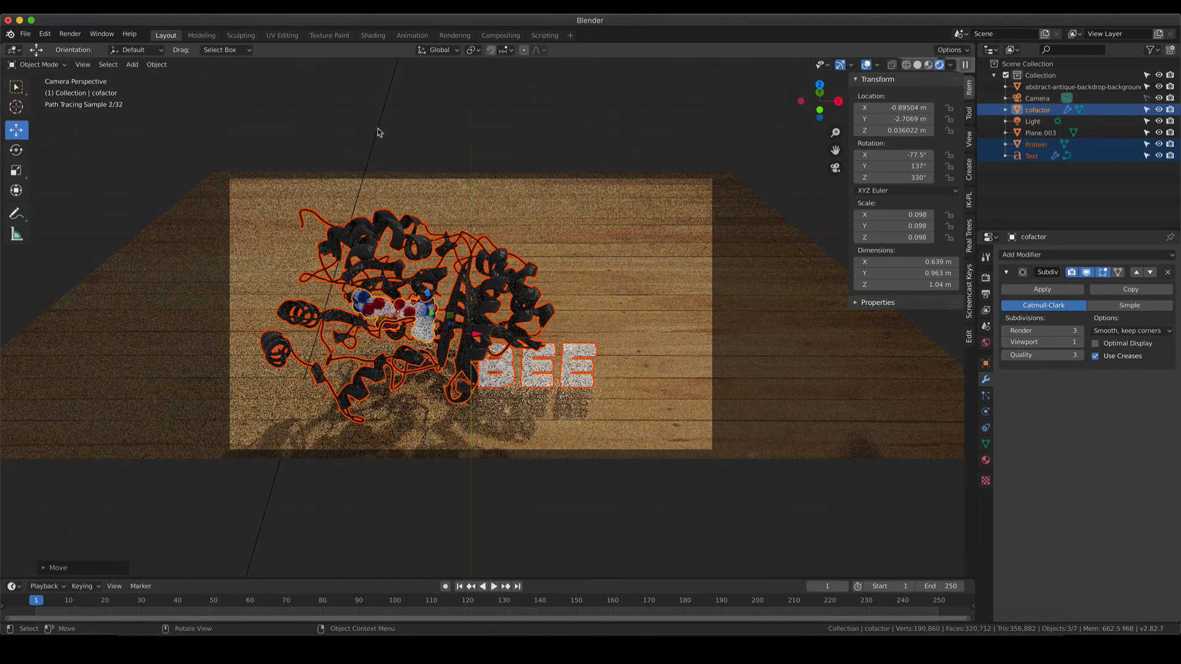
left_click(429, 104)
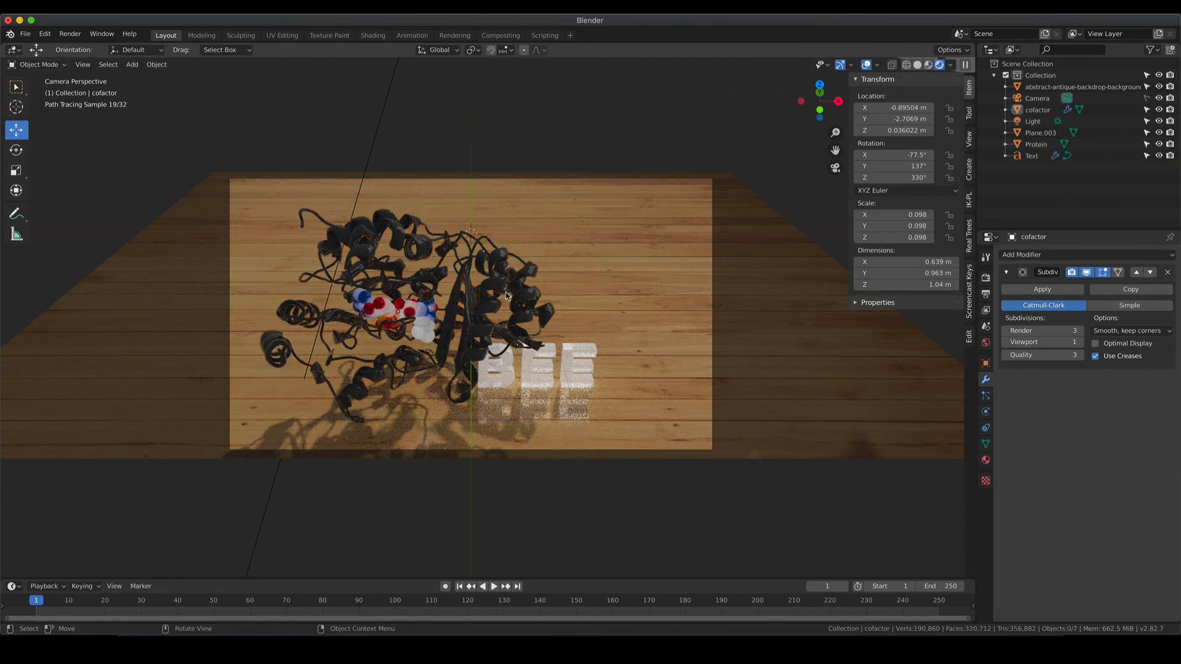
left_click(355, 126)
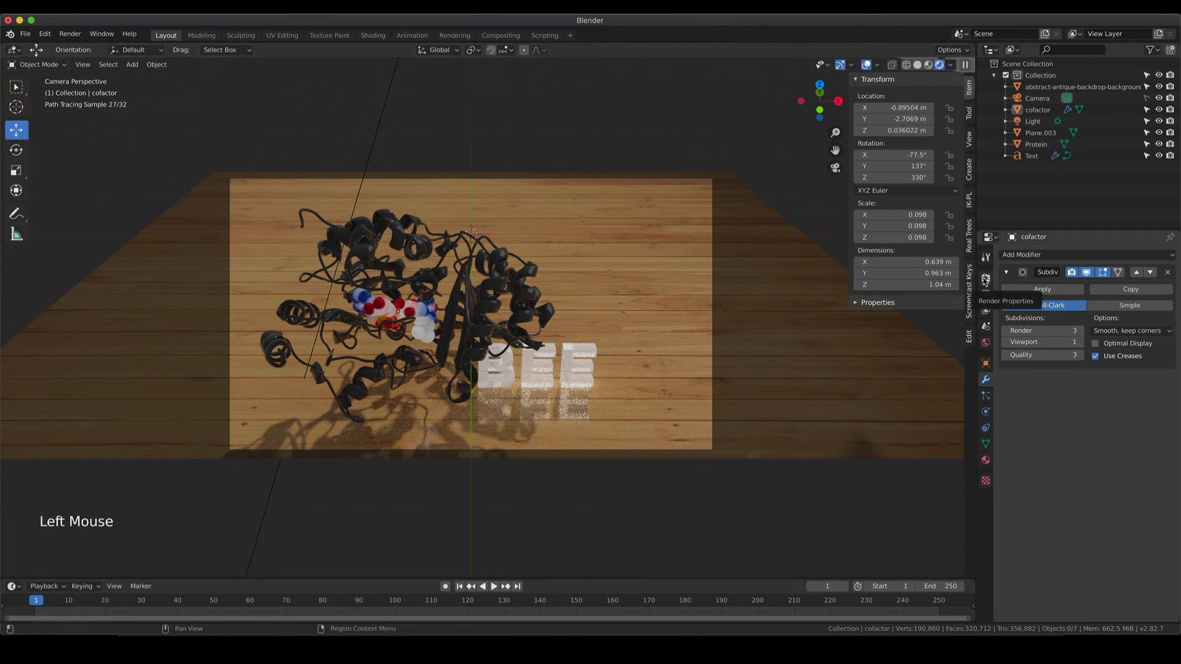
Review the render and output settings and enable Denoising for the view layer.
double_click(985, 279)
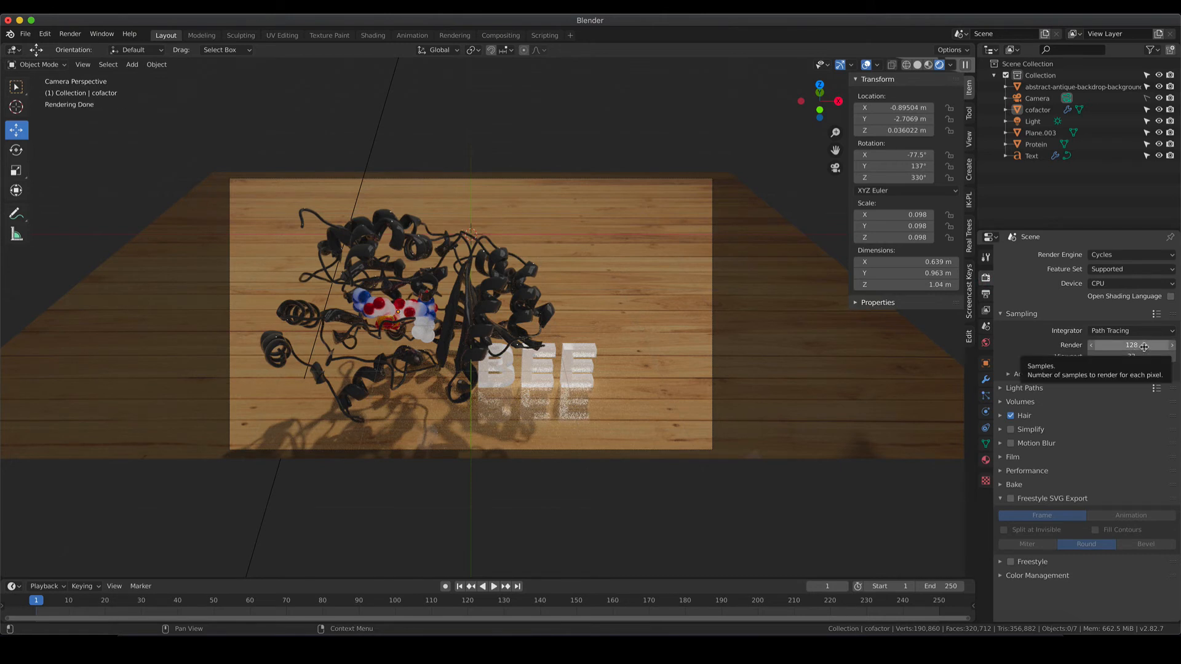
left_click(986, 310)
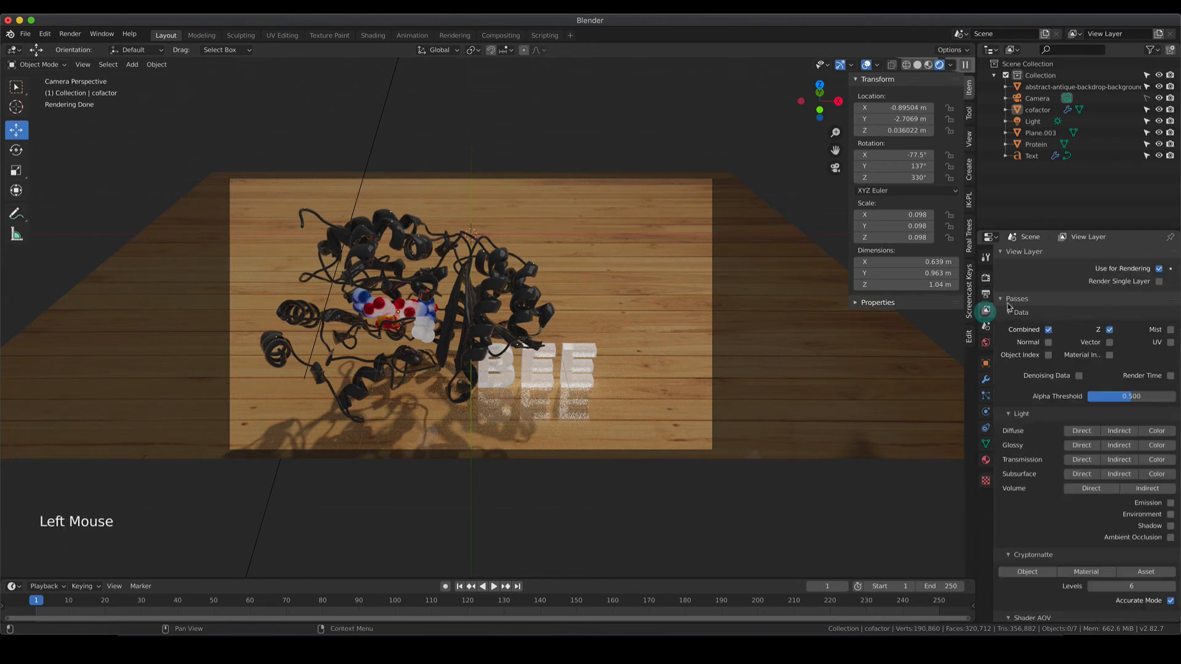
double_click(985, 294)
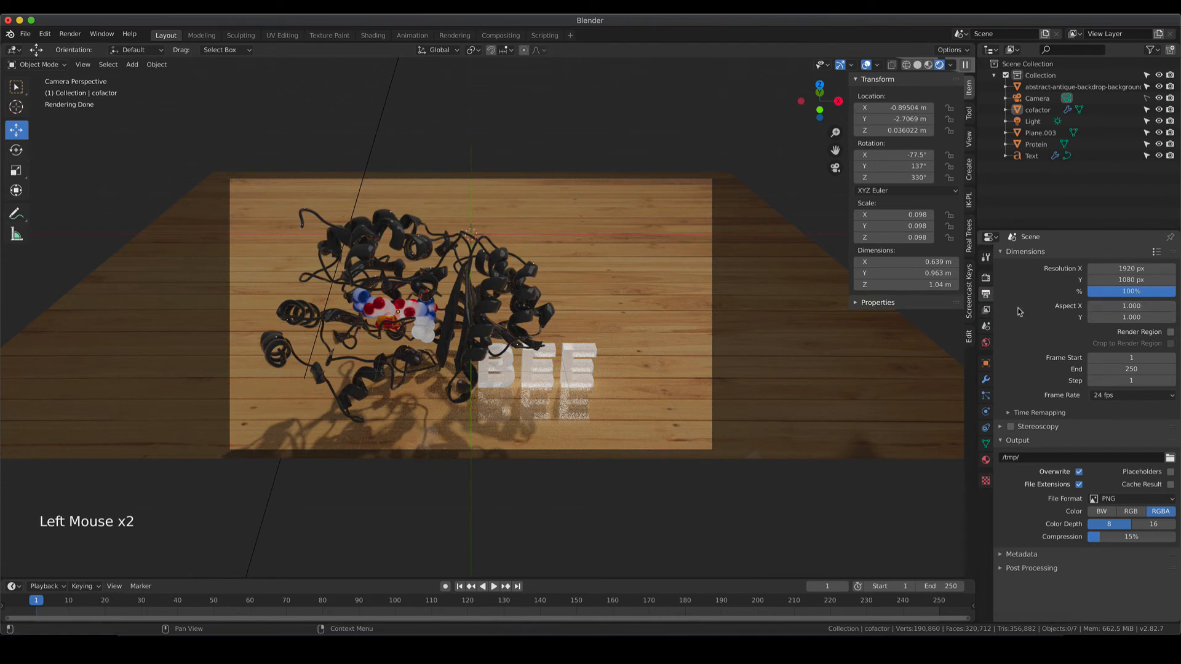
left_click(986, 310)
scroll(1040, 454, "down", 3)
scroll(1040, 454, "down", 14)
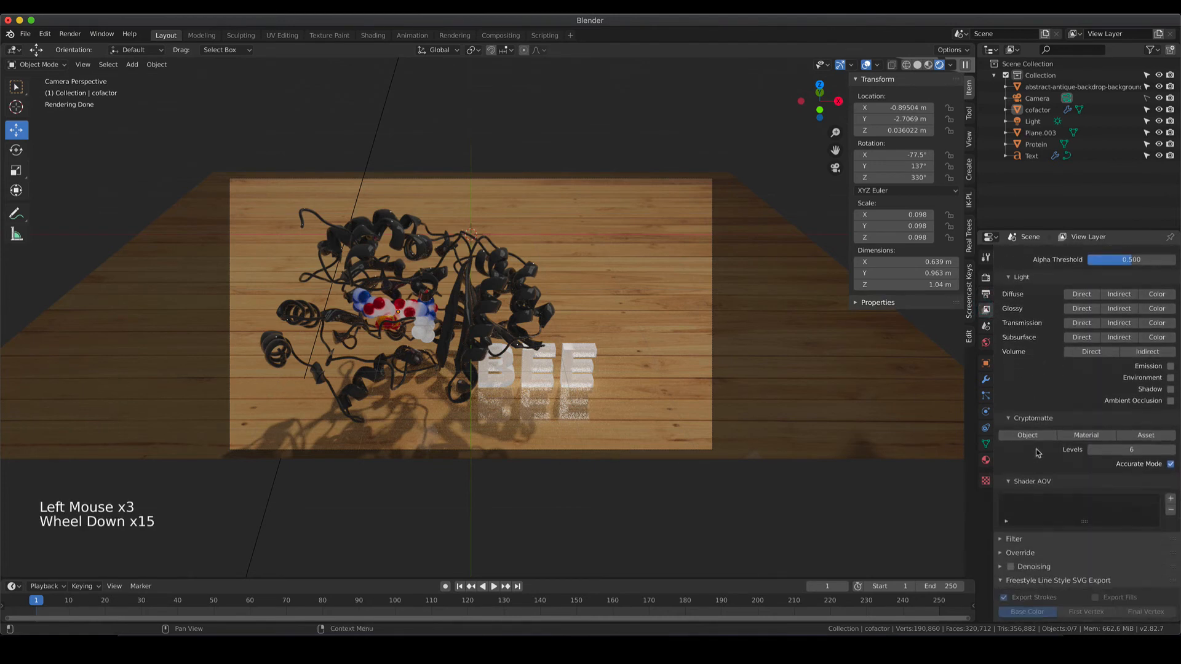
left_click(1010, 567)
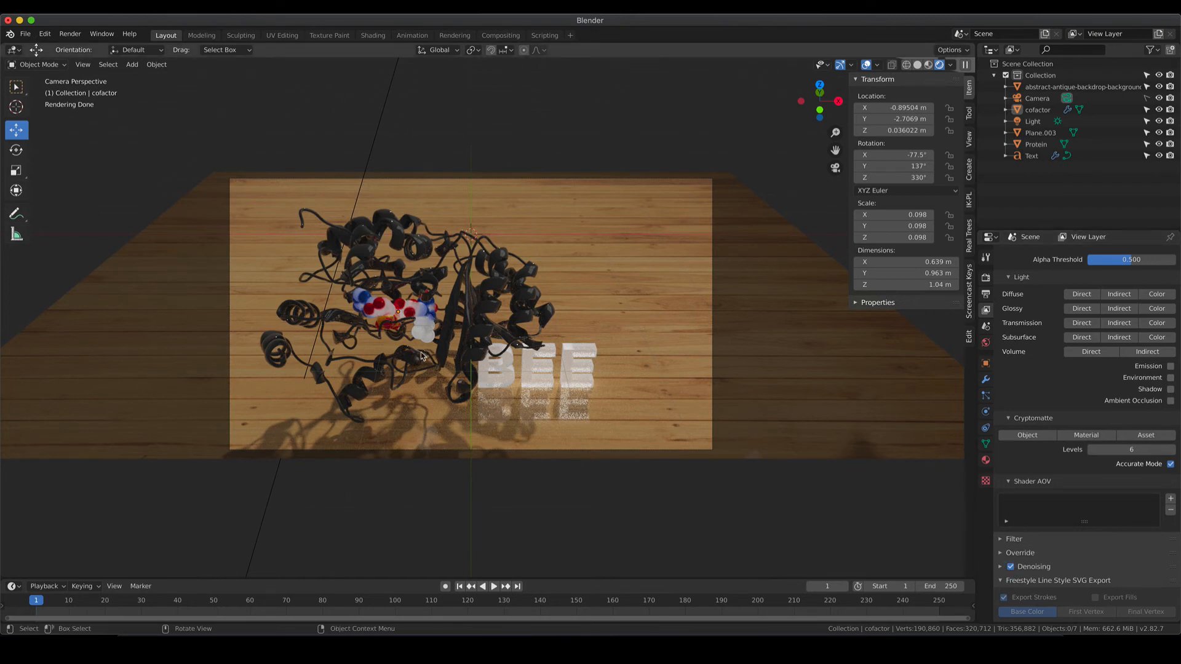
Render the current frame and prepare to save the rendered image, choosing JPEG as the file format.
left_click(80, 35)
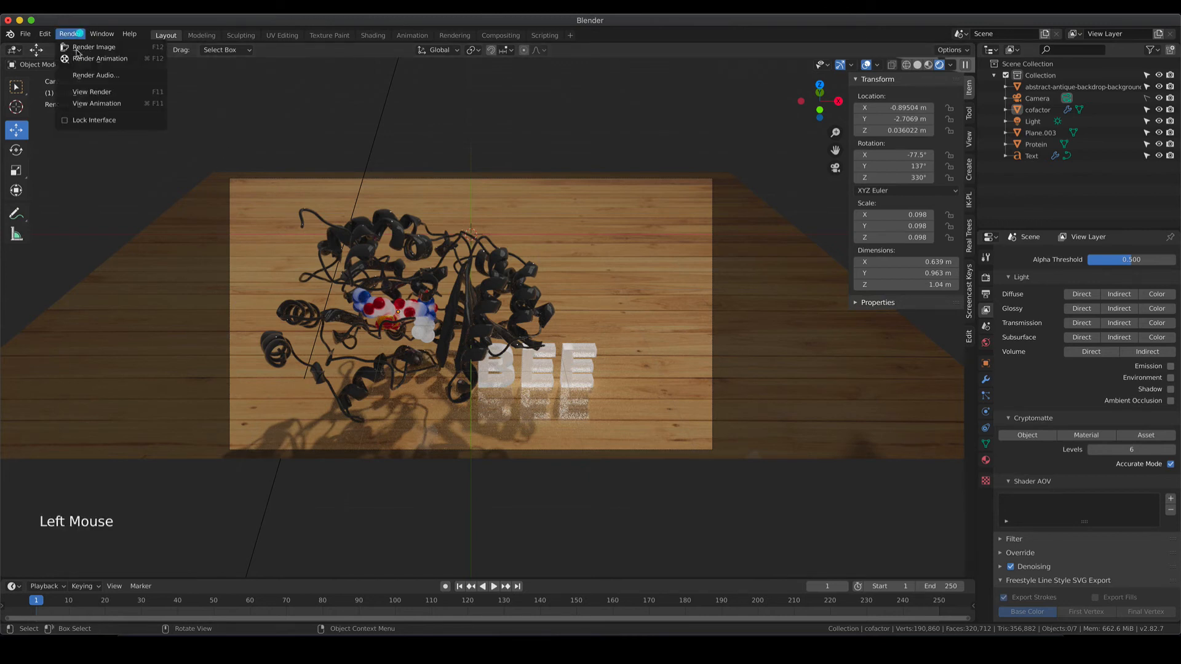
left_click(84, 46)
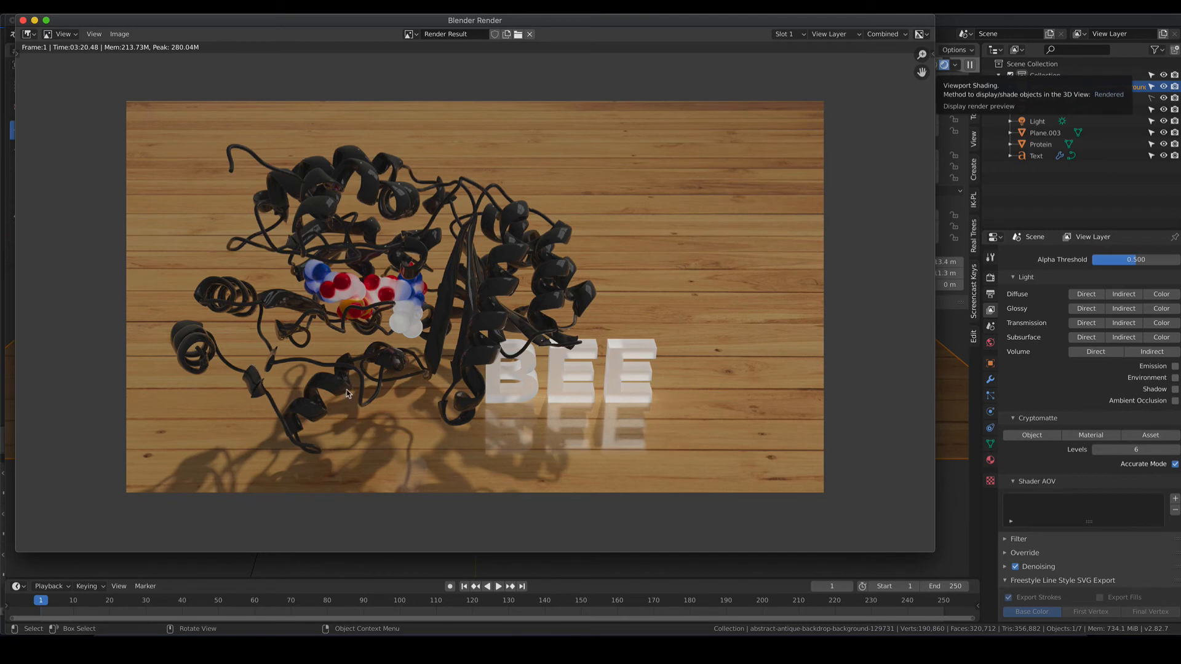
left_click(119, 35)
left_click(126, 114)
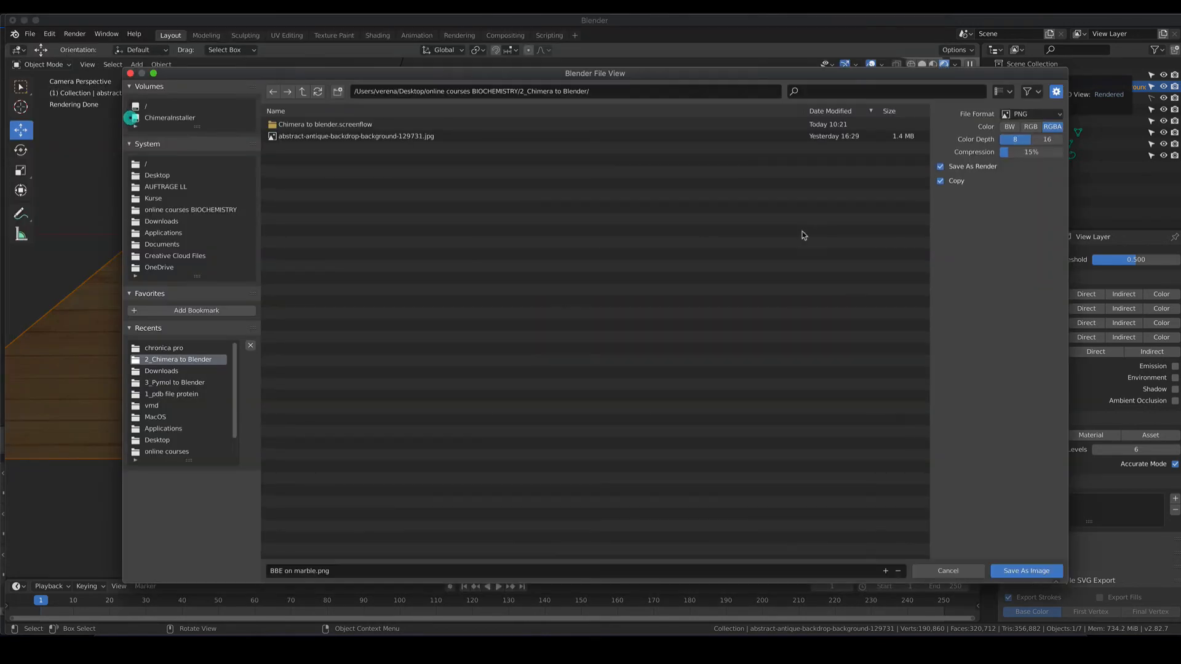
left_click(1032, 113)
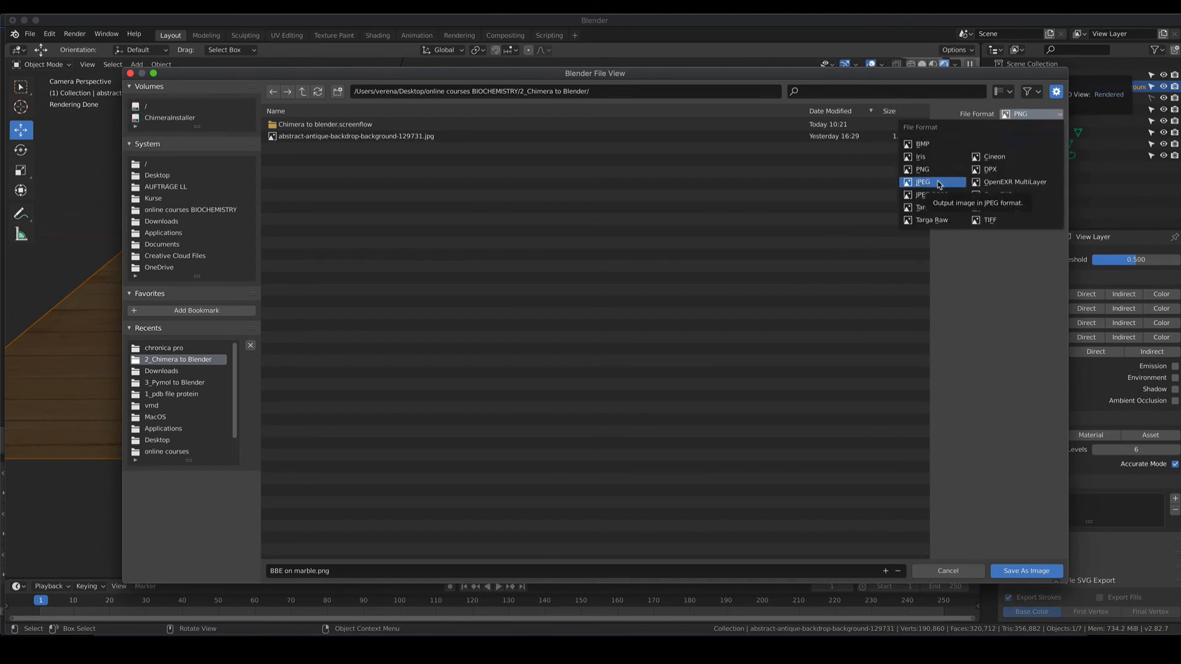
left_click(938, 183)
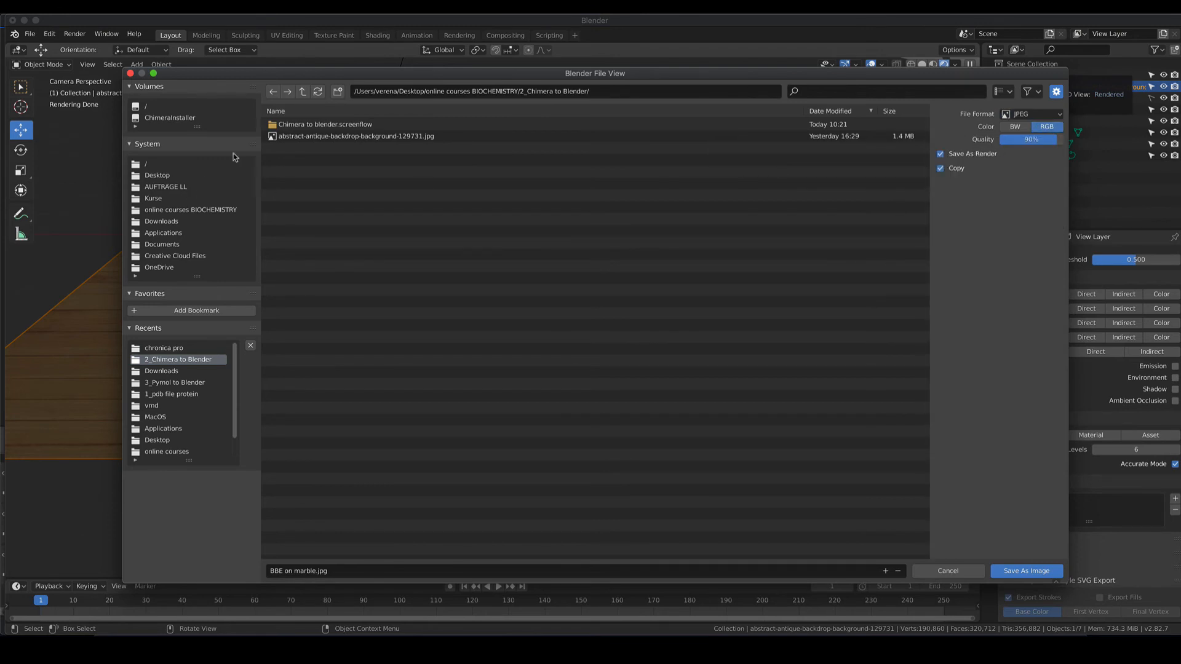
Save the rendered image as "BBE on table.jpg" in the 2_Chimera to Blender folder and close the render window.
left_click(297, 575)
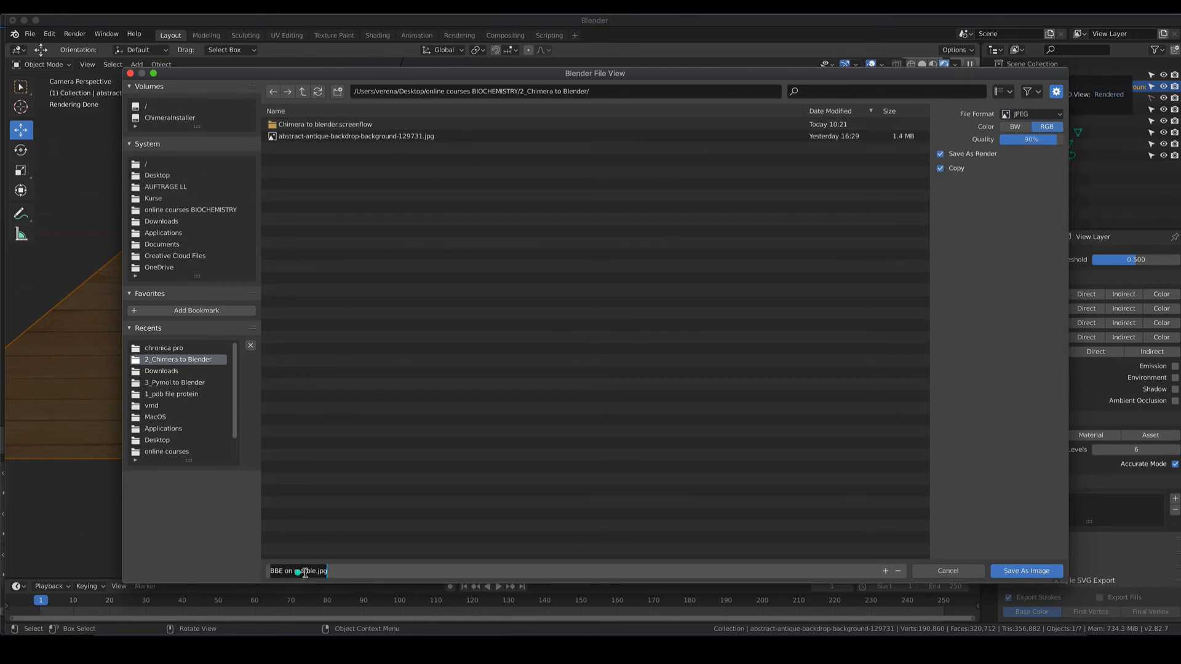
double_click(289, 572)
key("BackSpace")
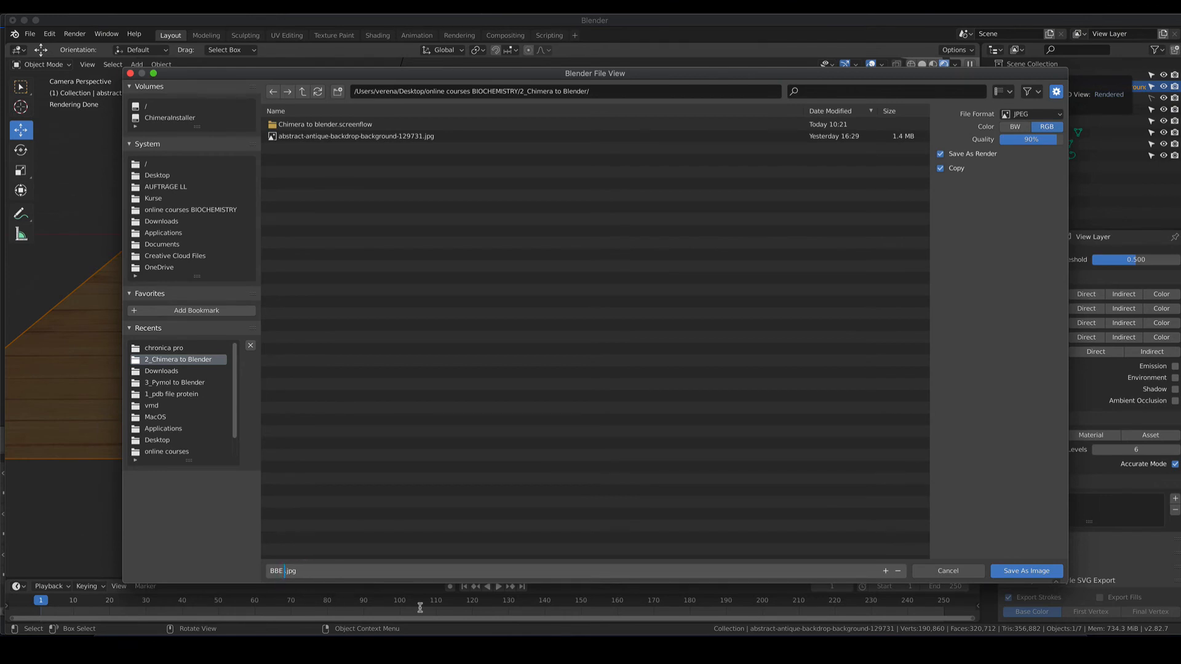
type("on table")
left_click(1016, 571)
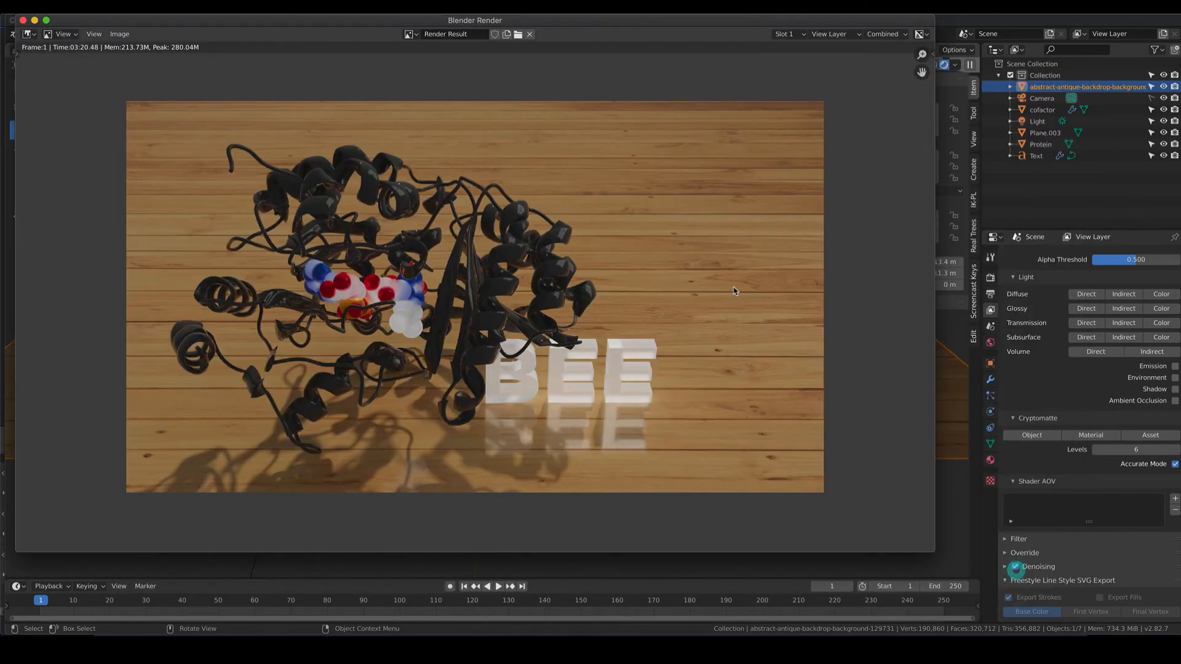
left_click(23, 21)
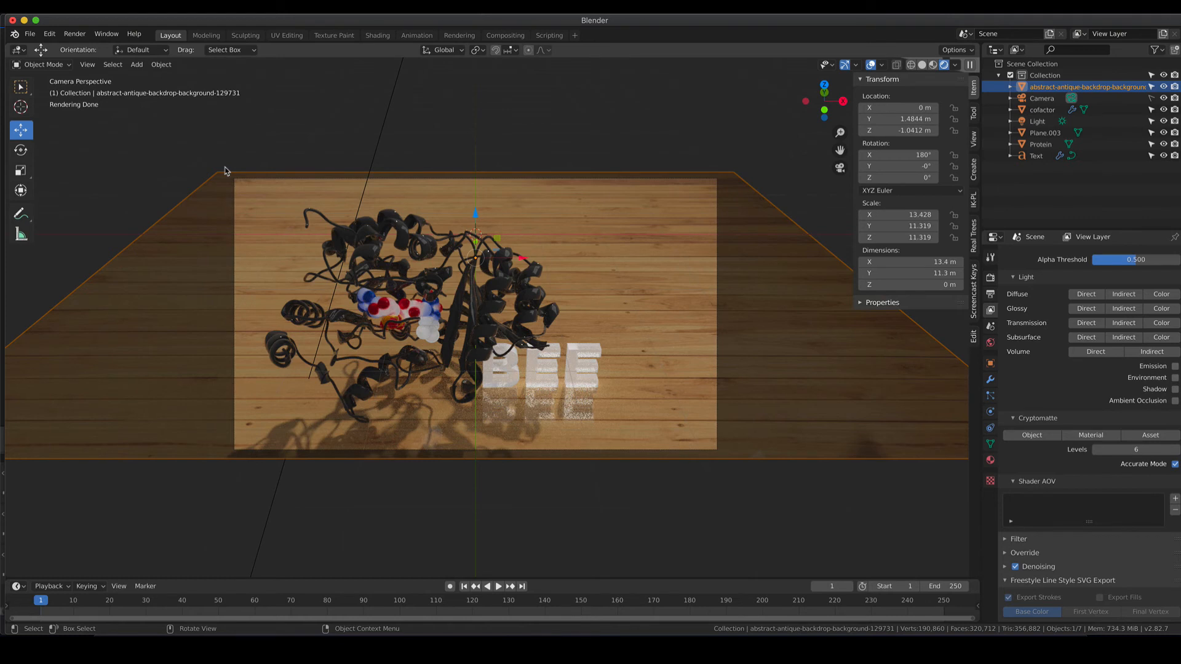
Switch the viewport to solid shading and deselect the wooden backdrop.
key("z")
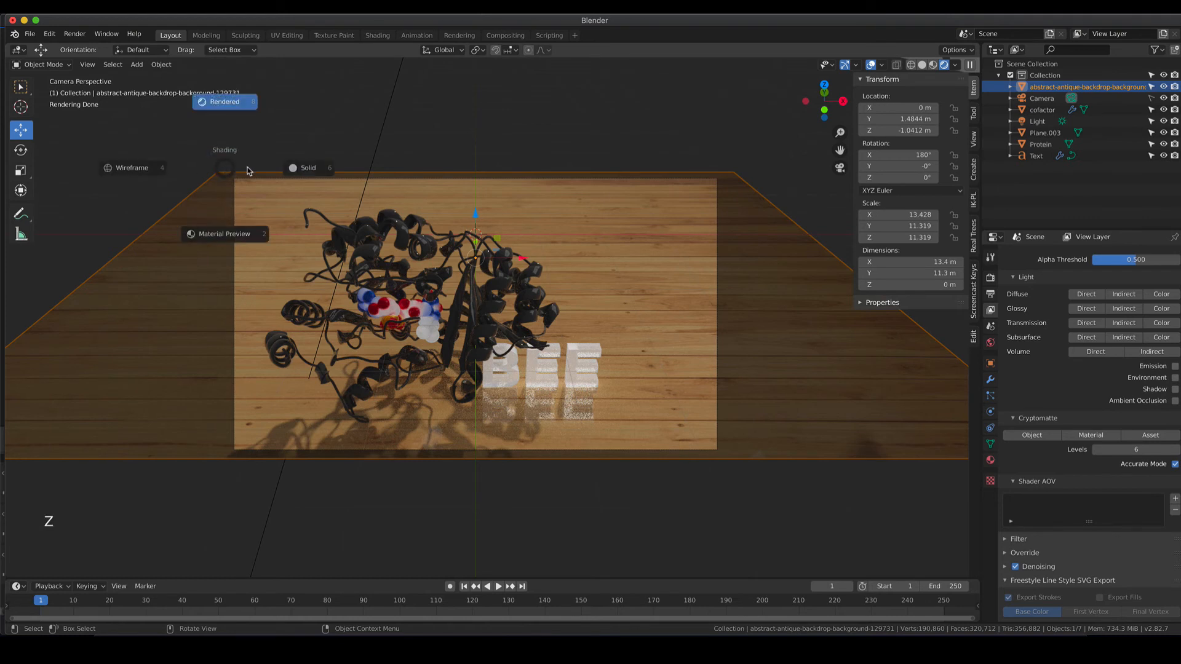
left_click(305, 168)
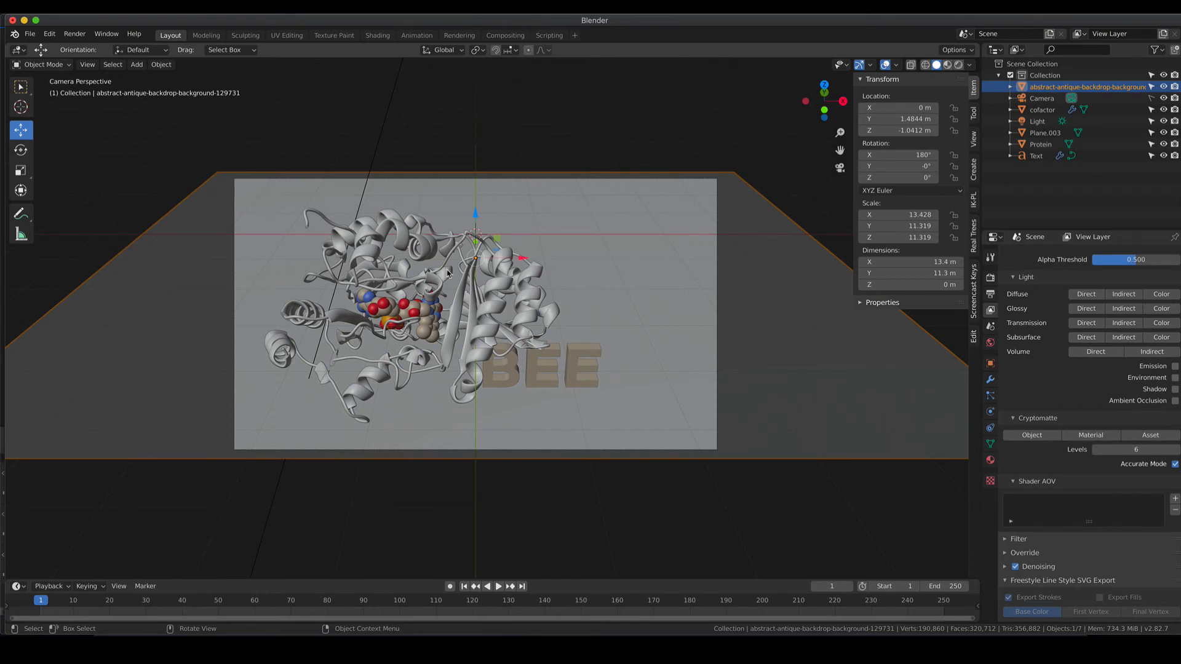
left_click(618, 241)
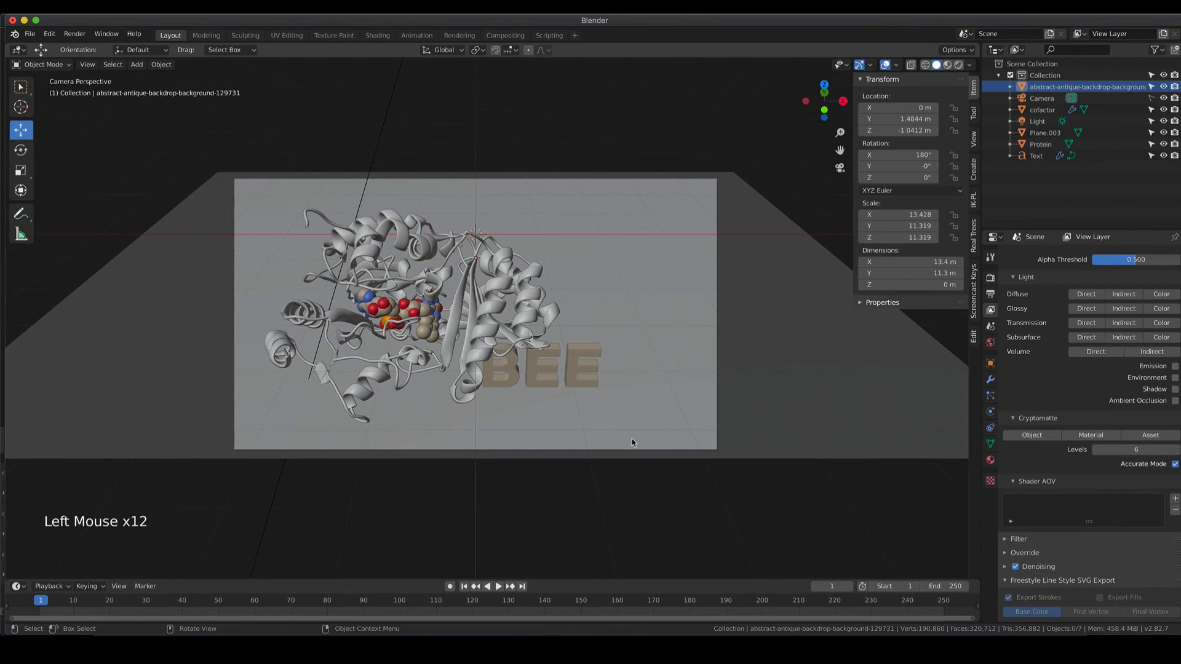
Hide the backdrop, cofactor, Plane.003, Protein and Text objects in the viewport, keeping the camera and light, and make the light unselectable.
left_click(1163, 87)
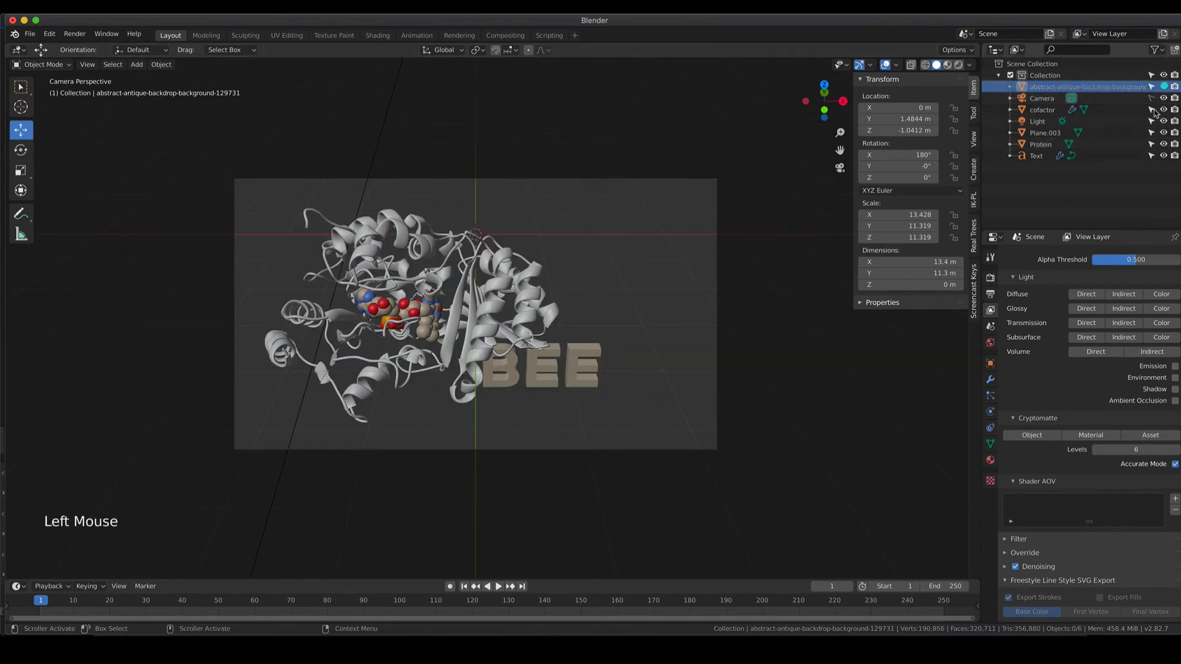
left_click(1162, 110)
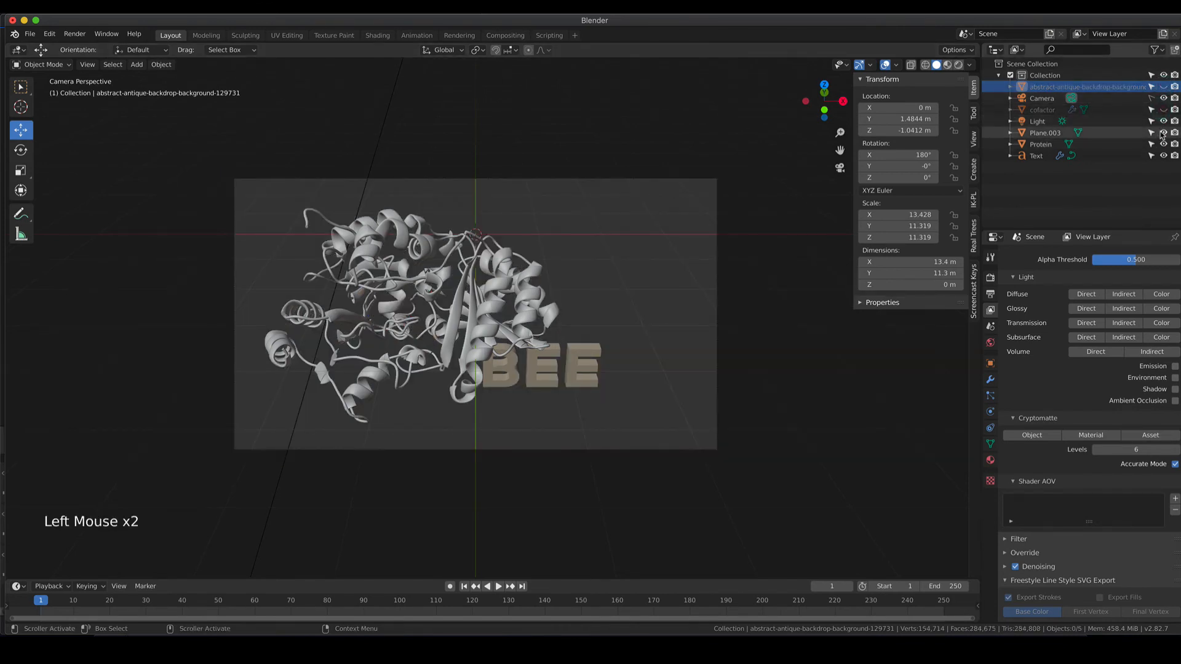
left_click(1163, 132)
left_click(1163, 144)
left_click(1163, 155)
left_click(1036, 121)
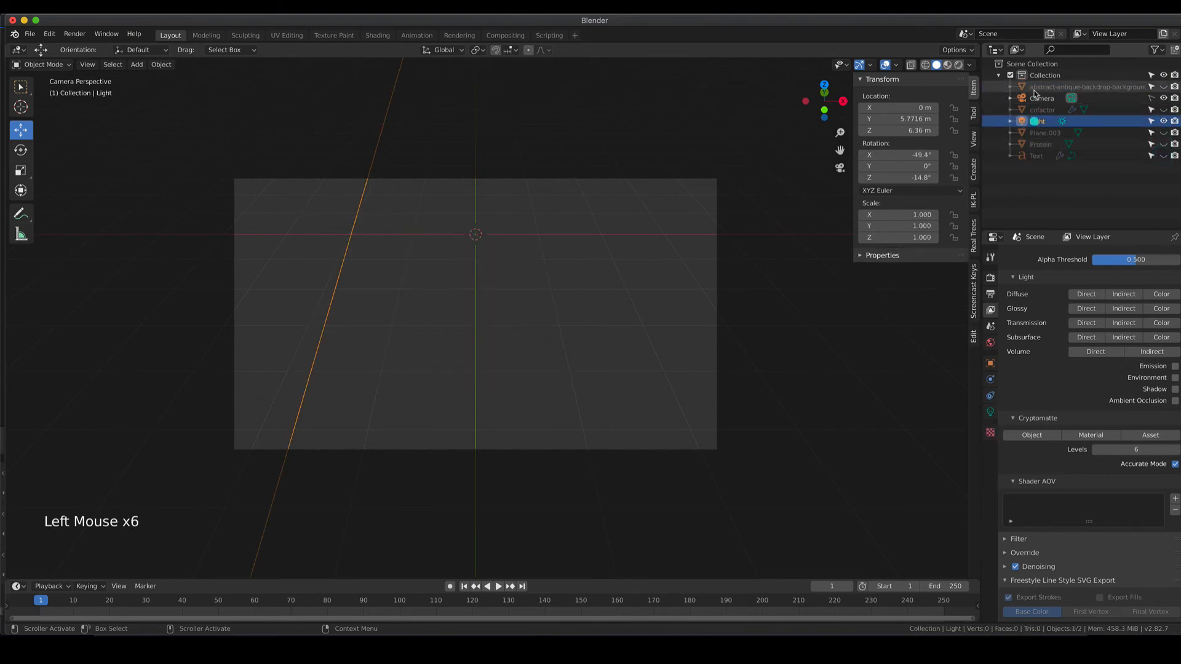
left_click(1041, 98)
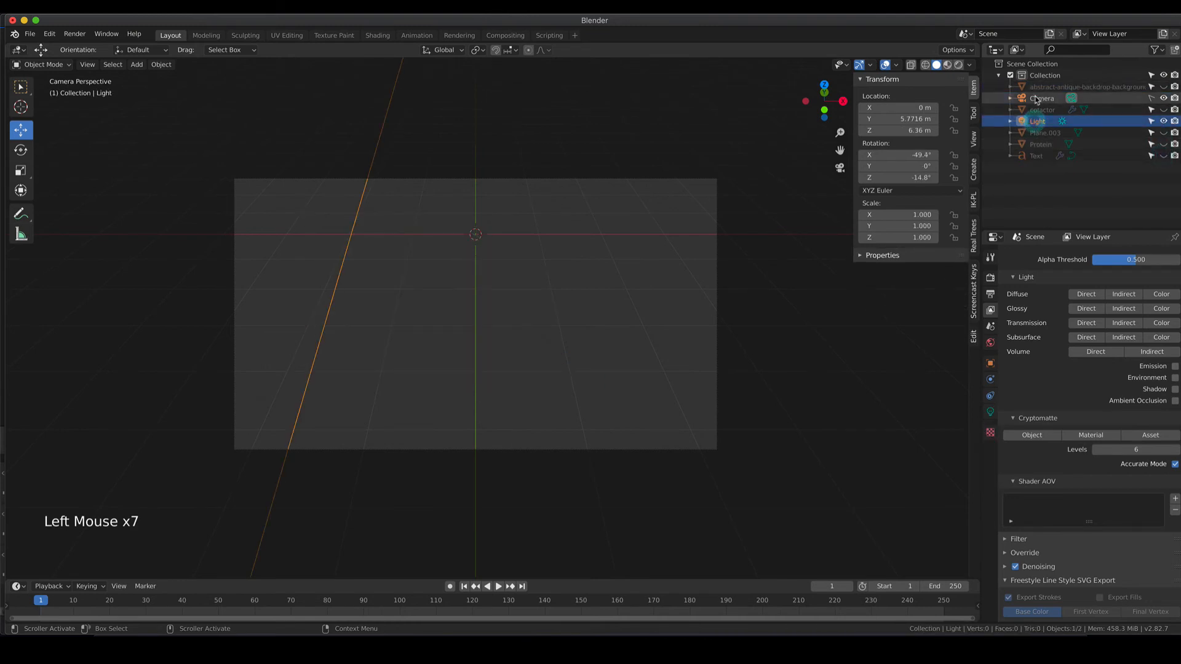
left_click(1152, 121)
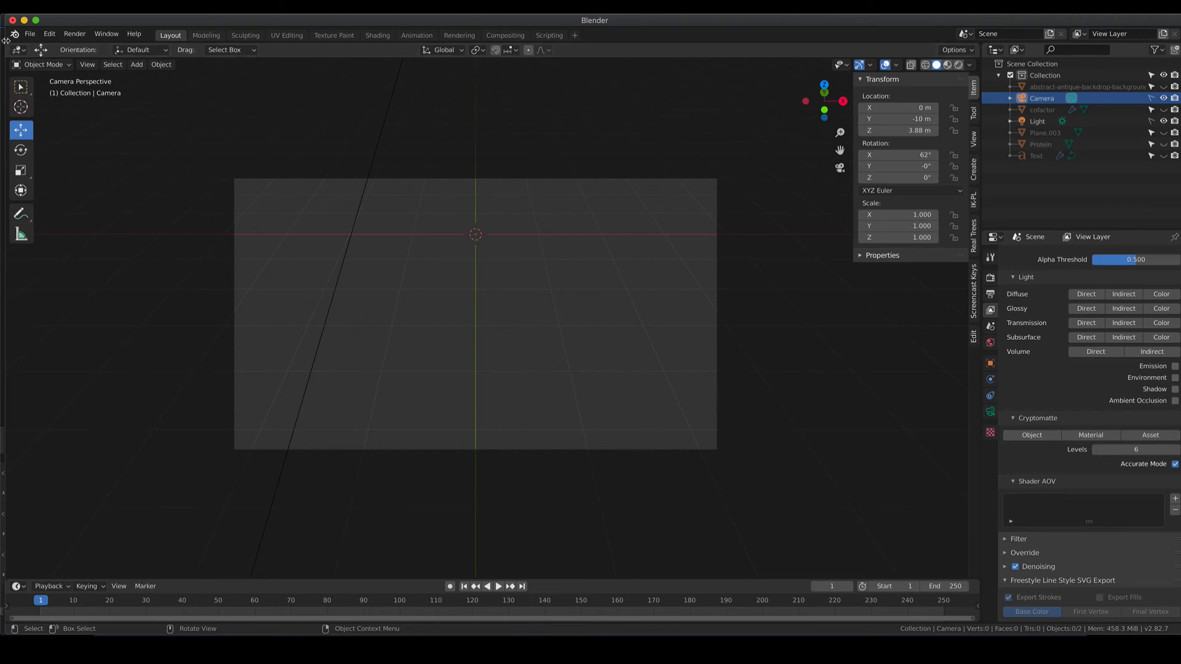
Import the STL file BBE.stl from the 2_Chimera to Blender folder with the default import settings.
left_click(30, 34)
mouse_move(68, 189)
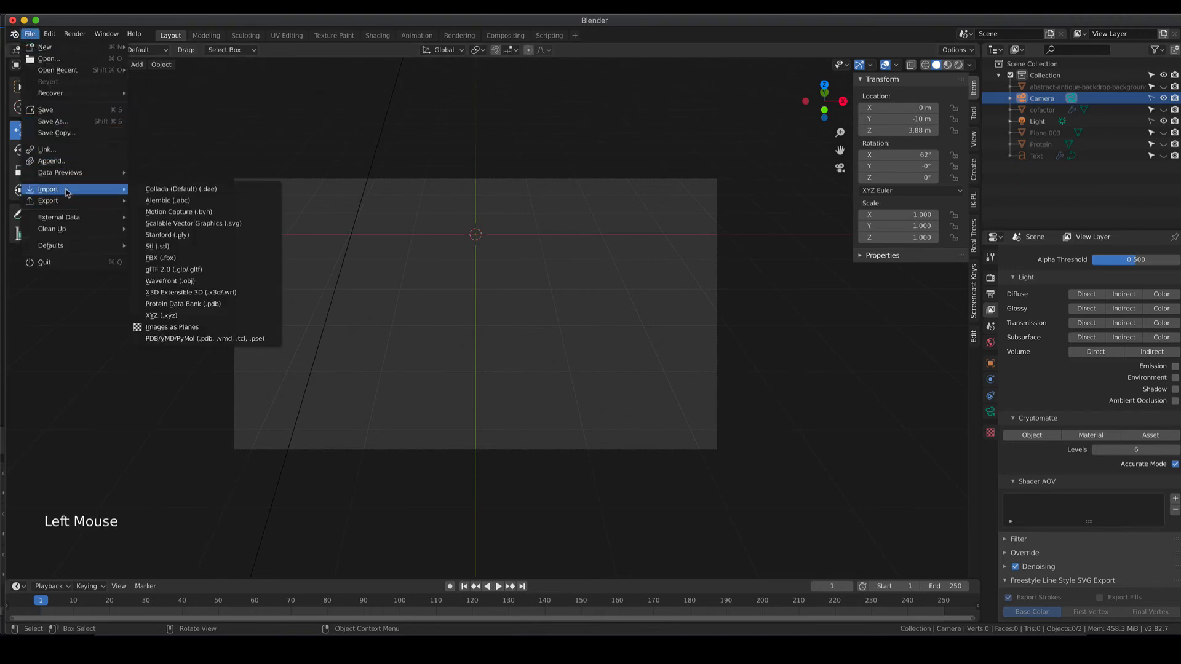
left_click(239, 248)
left_click(192, 210)
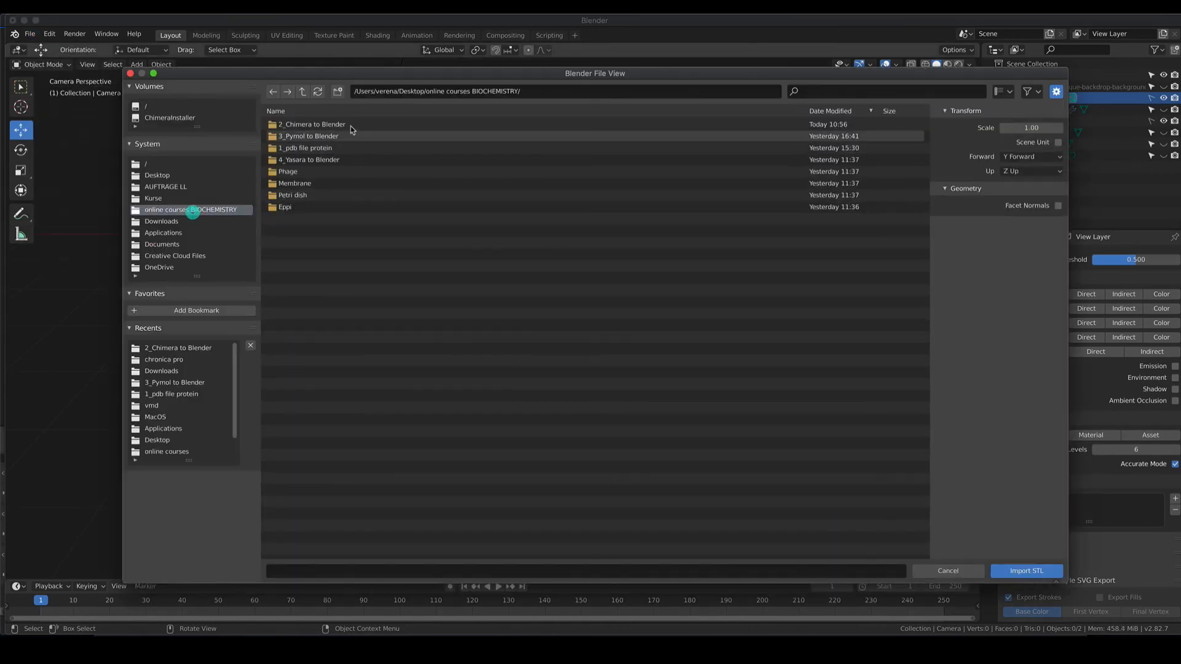
left_click(345, 124)
left_click(326, 137)
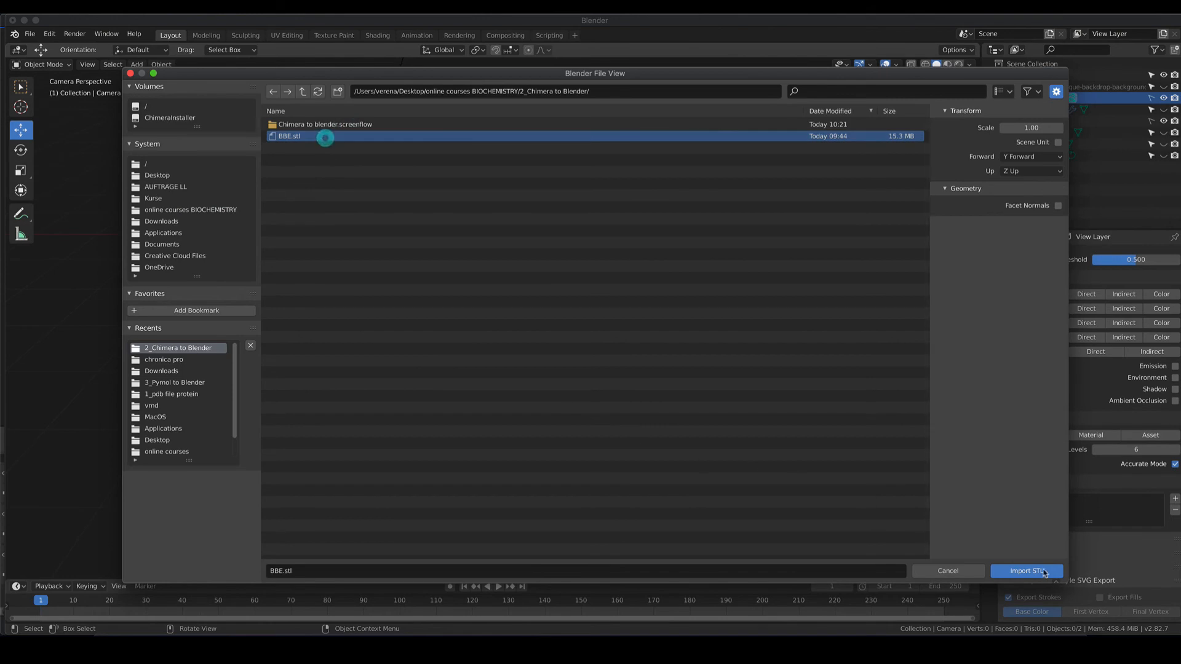
left_click(1044, 571)
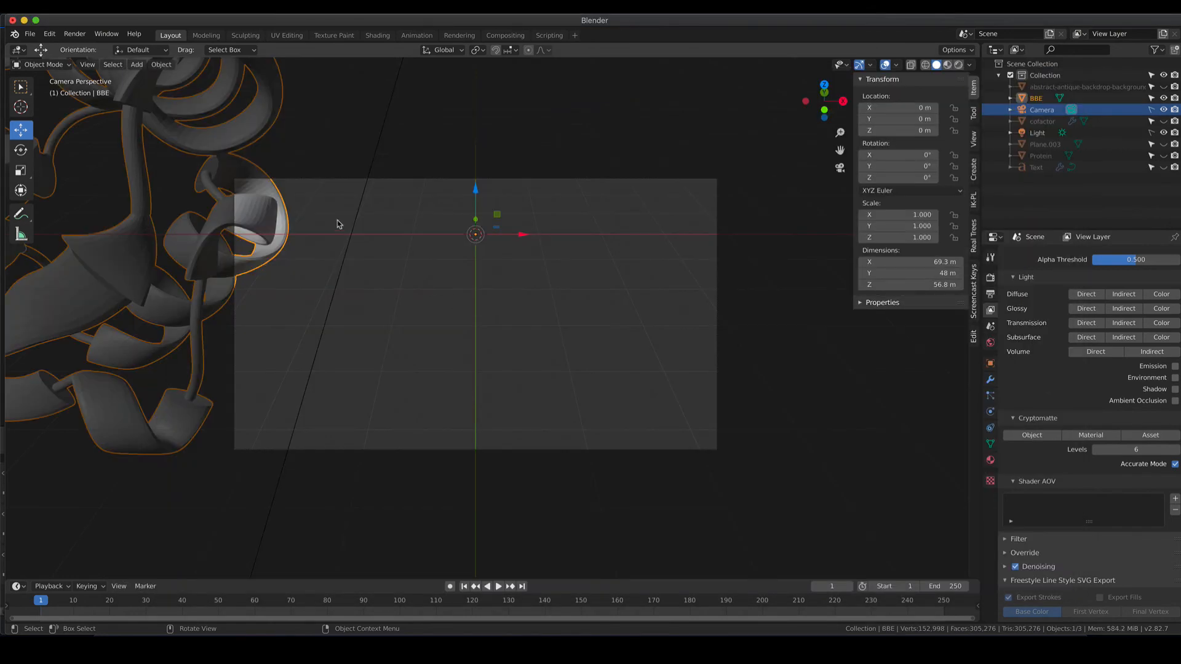
Select the imported BBE mesh and examine its ribbons and cofactor spheres up close in rendered and solid shading.
middle_click_drag(338, 224, 499, 259)
scroll(395, 234, "down", 12)
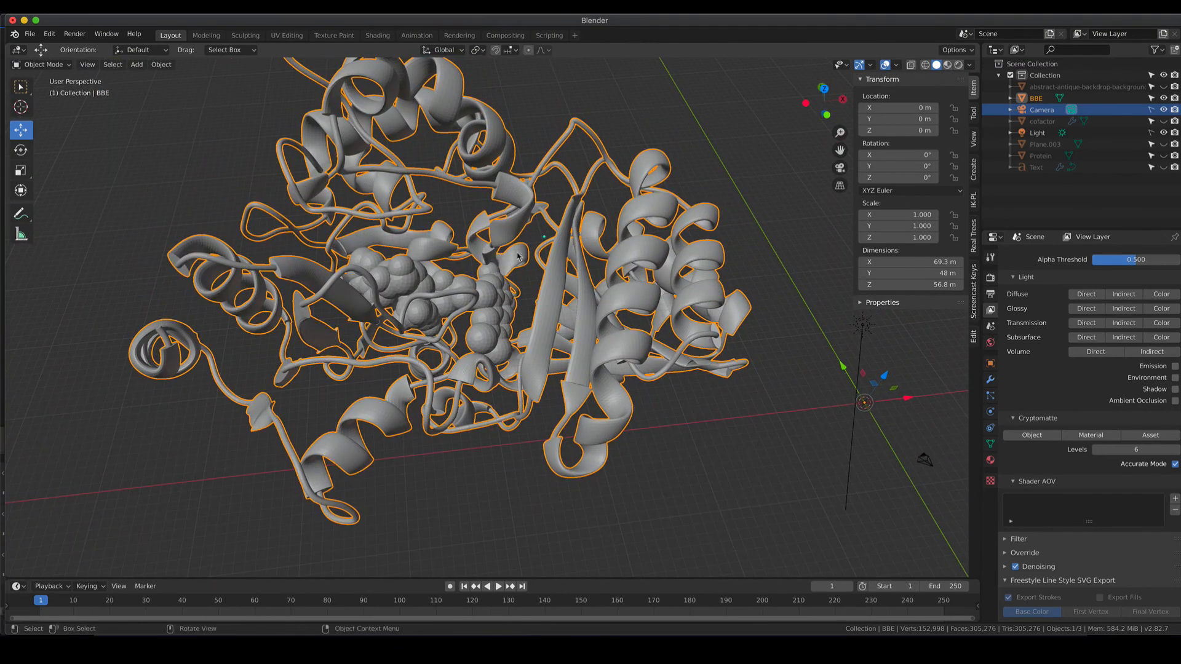
left_click(545, 236)
left_click(640, 246)
left_click(661, 106)
left_click(641, 229)
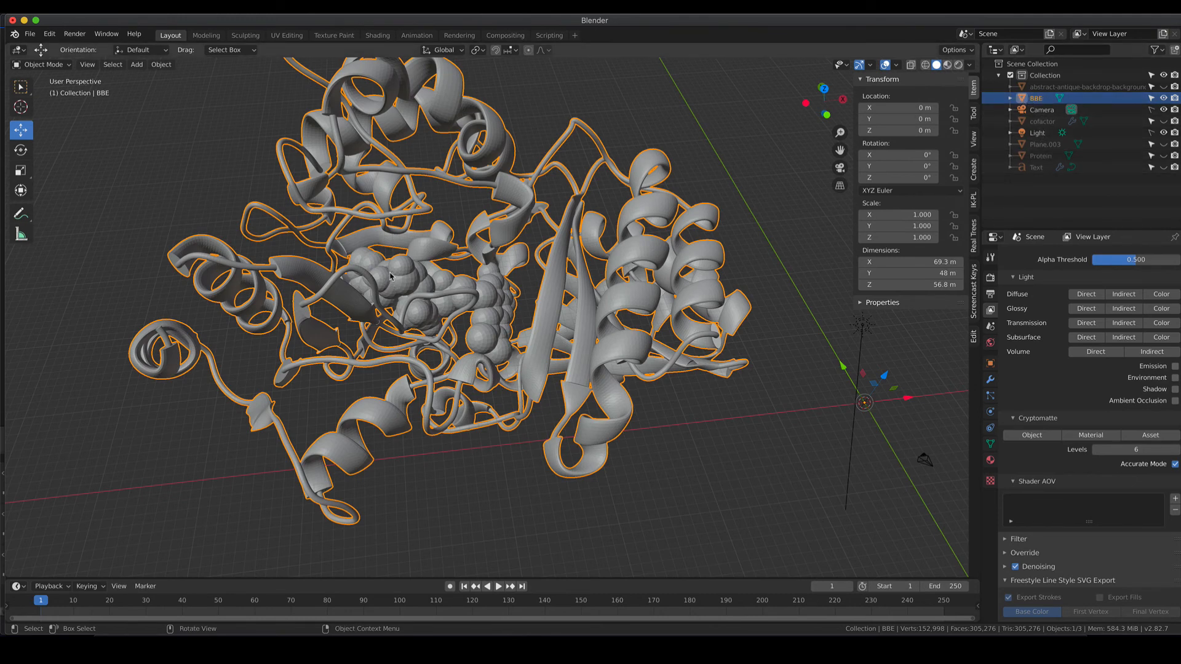
scroll(485, 337, "up", 4)
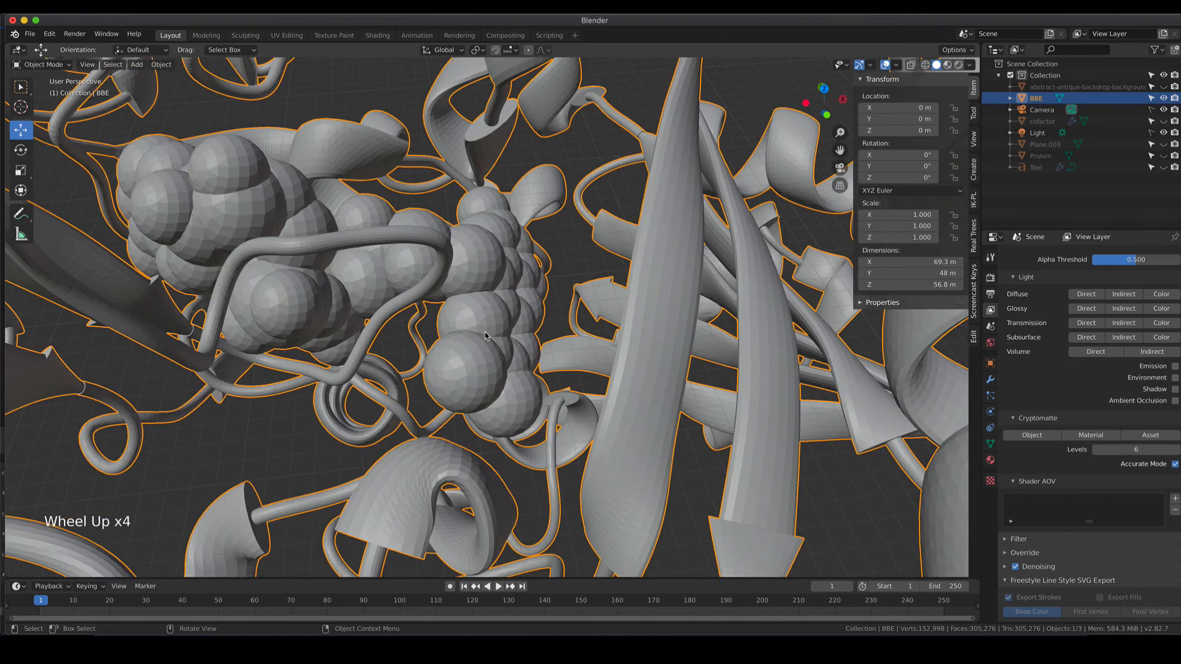
key("z")
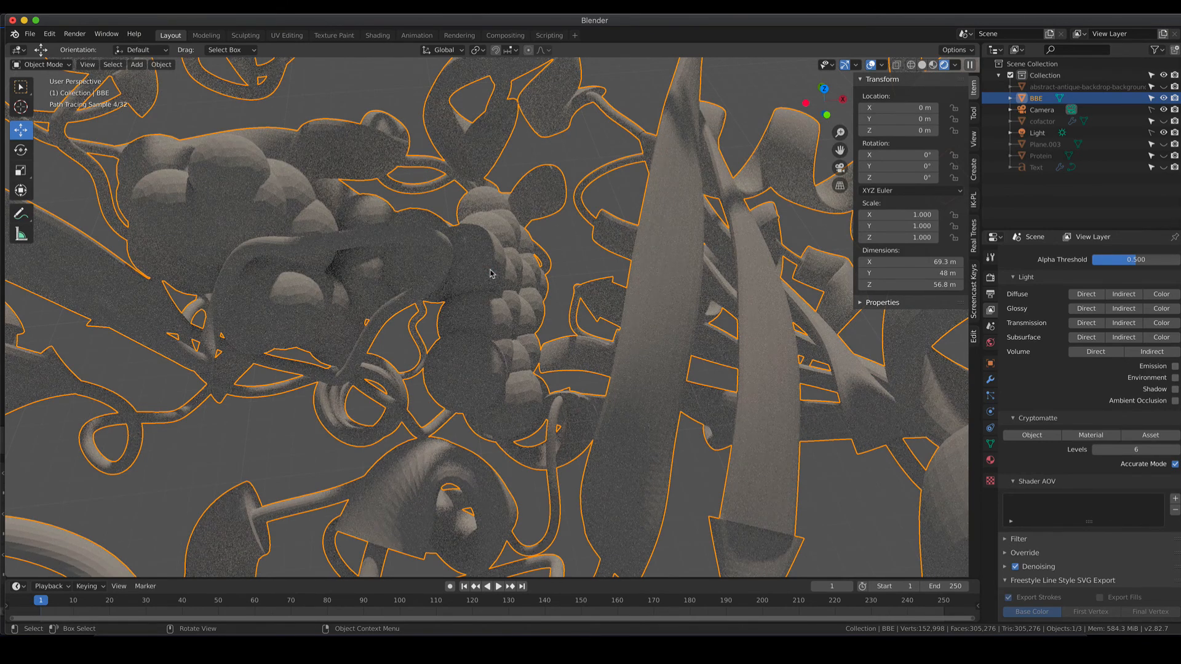
key("z")
left_click(565, 269)
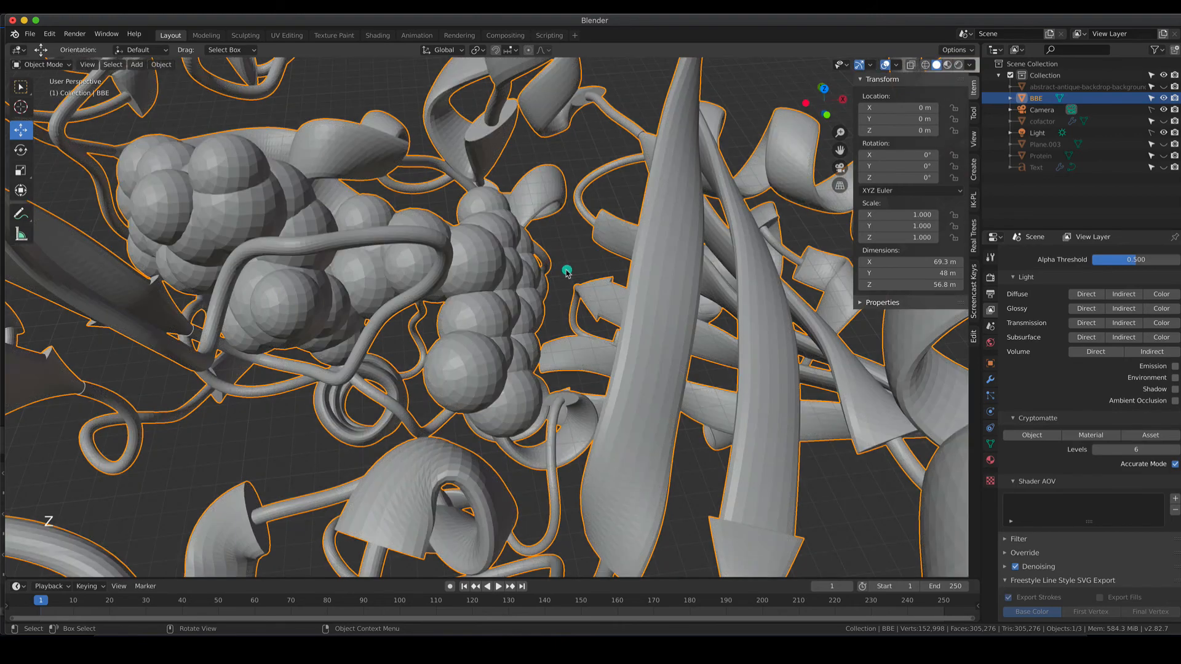
scroll(467, 308, "down", 2)
scroll(466, 308, "down", 3)
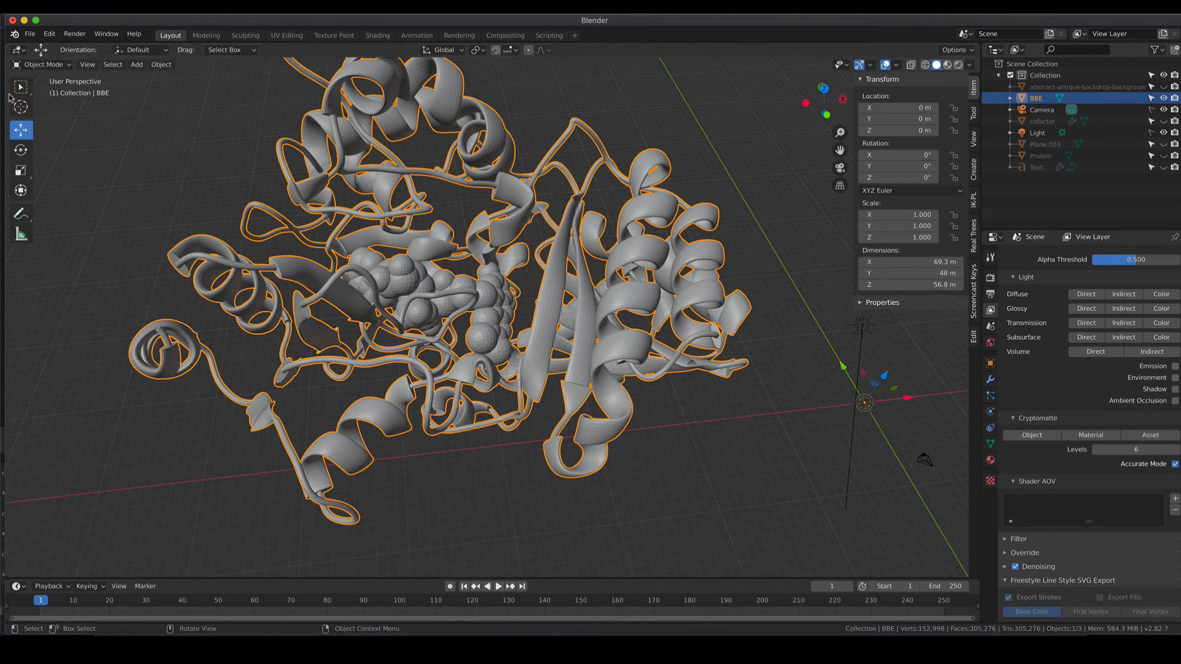
Separate the whole BBE mesh by loose parts in Edit Mode and return to Object Mode.
left_click(42, 65)
left_click(42, 92)
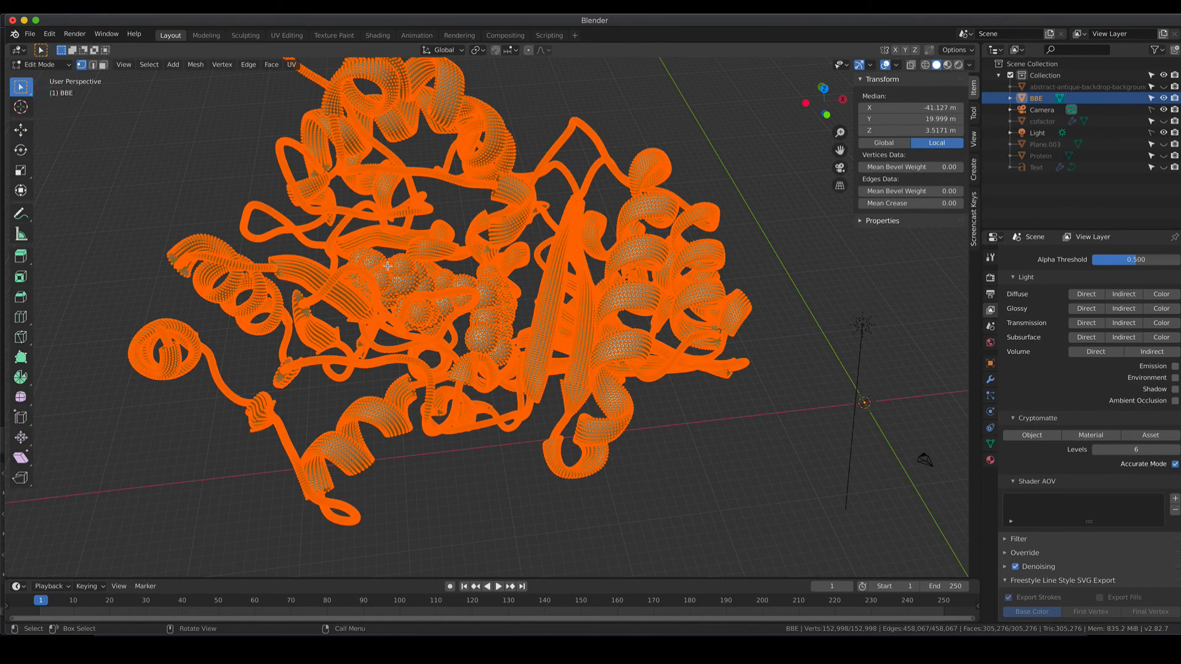
key("p")
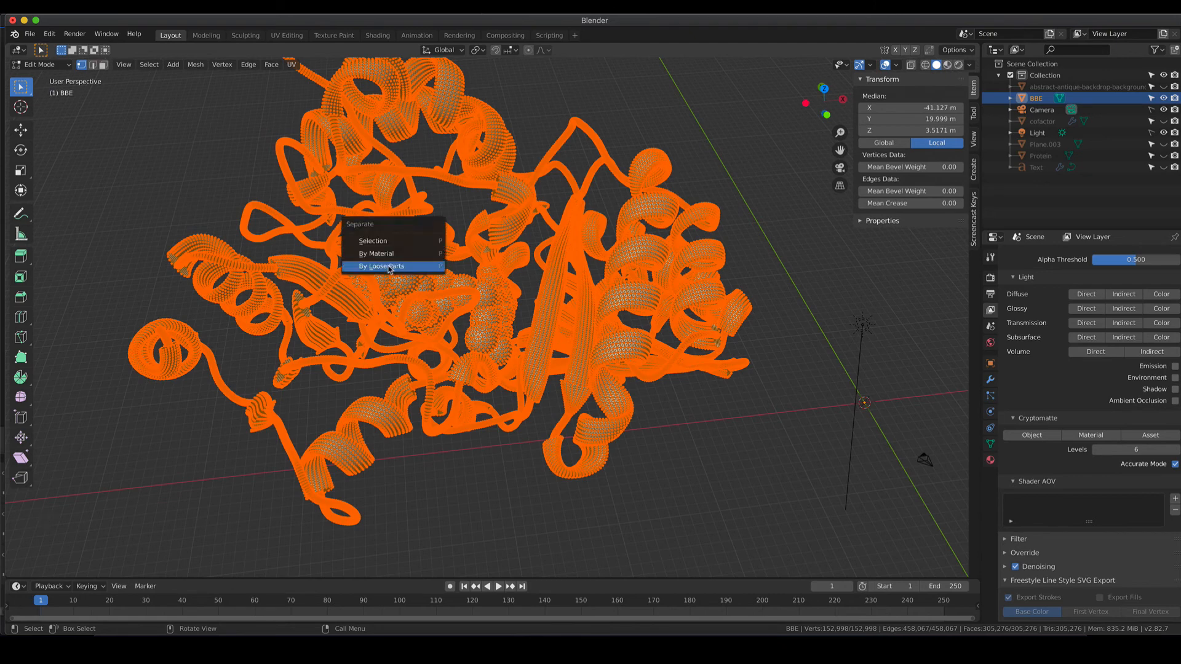
left_click(388, 268)
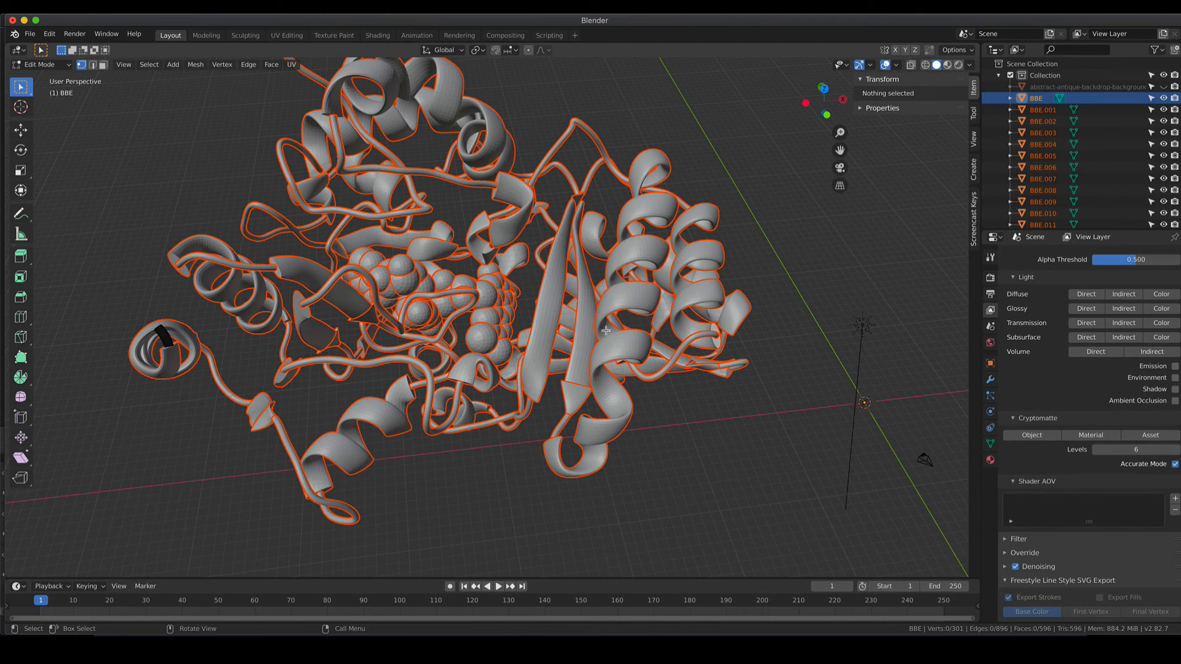
left_click(26, 88)
left_click(171, 165)
left_click(40, 65)
left_click(40, 69)
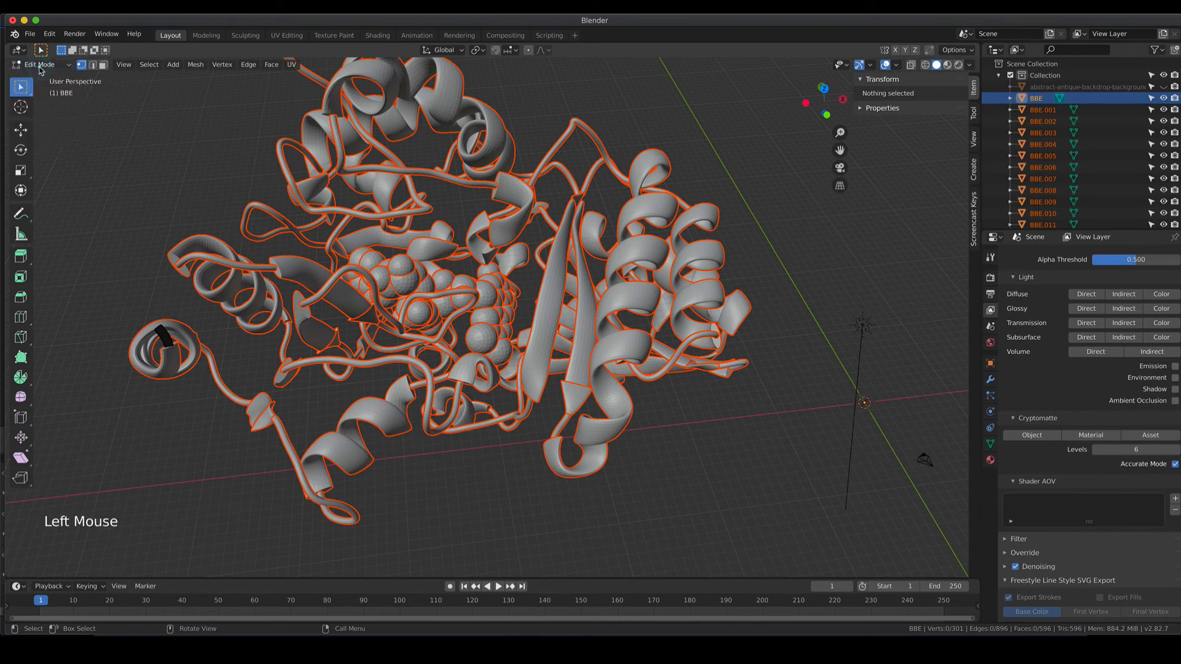
key("Tab")
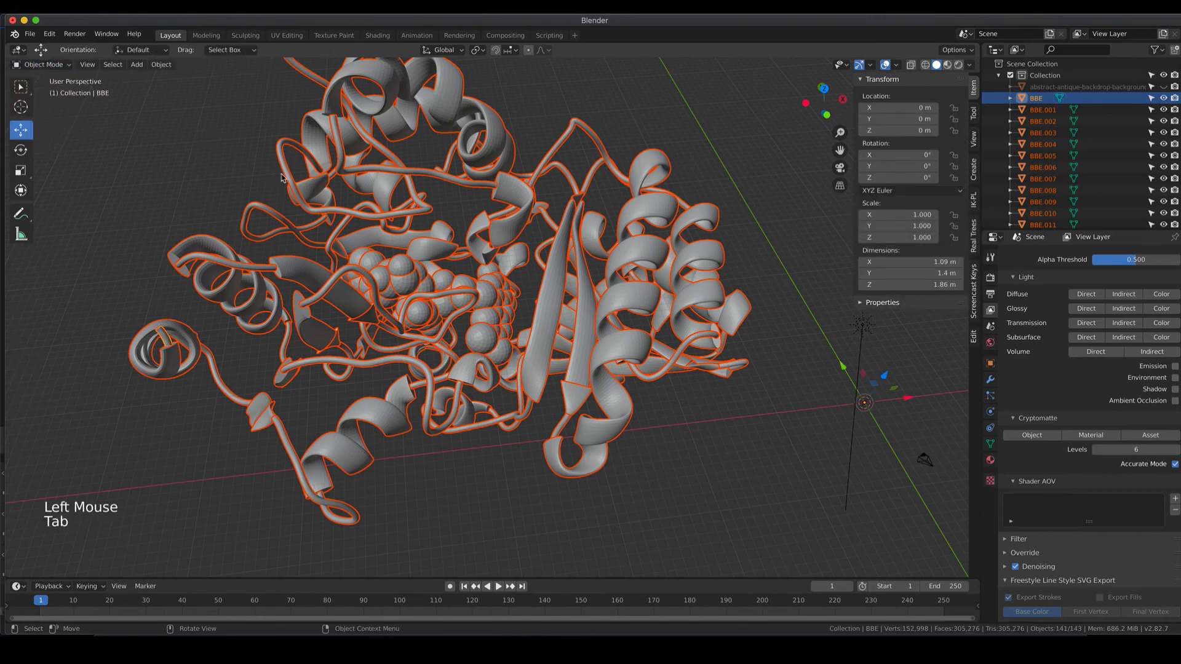
Select several cofactor spheres and a protein ribbon one at a time to check that they are separate objects.
left_click(538, 288)
left_click(533, 288)
left_click(470, 281)
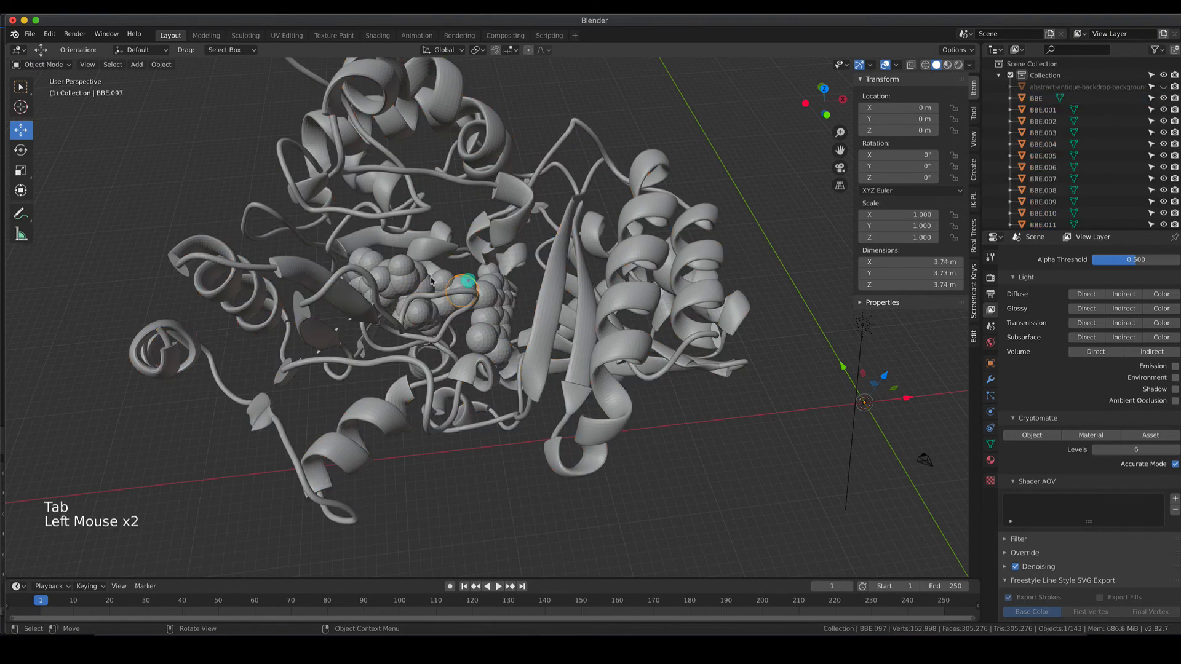
left_click(394, 268)
left_click(378, 273)
left_click(368, 265)
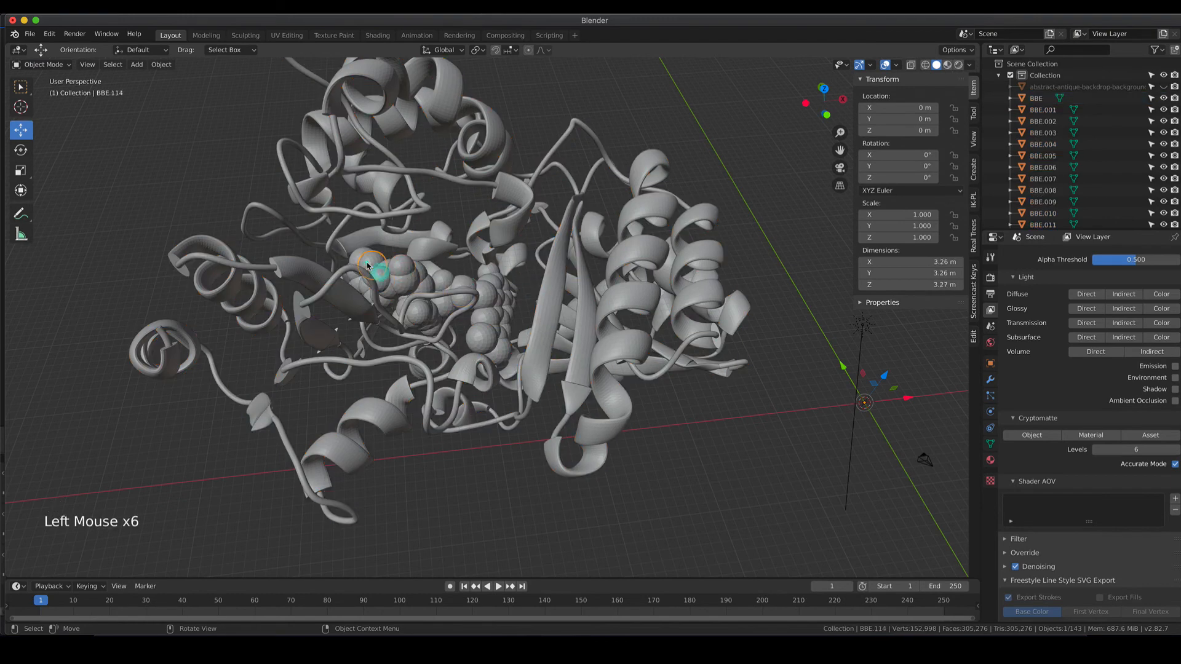
left_click(284, 274)
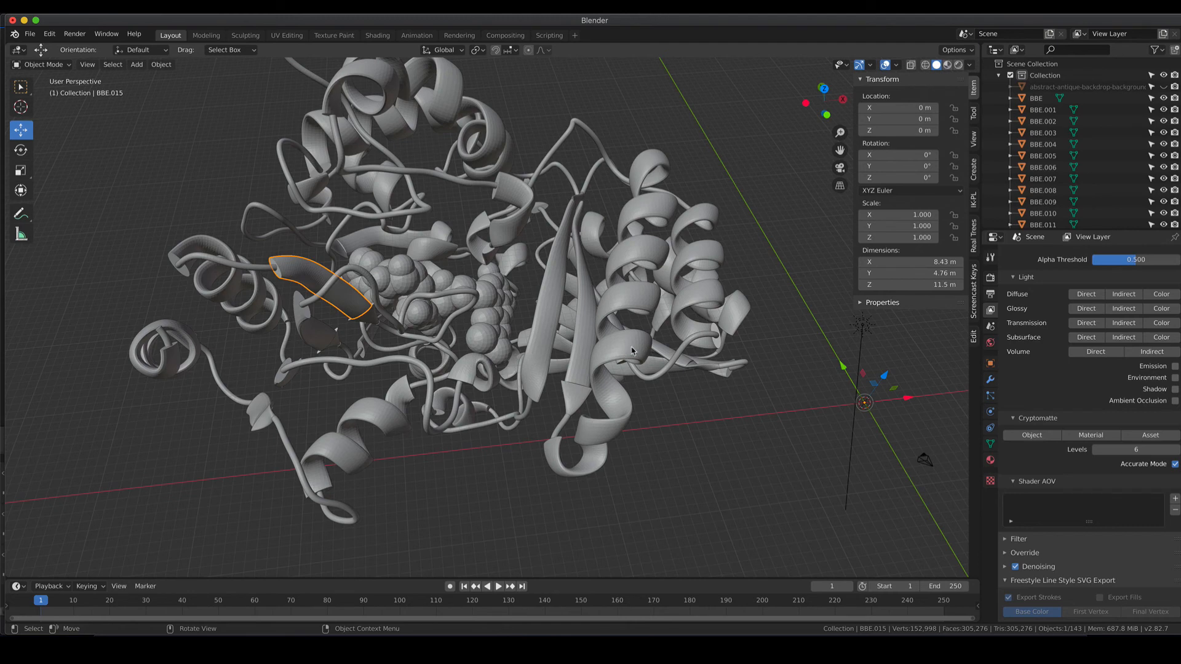
Apply smooth shading to the large helix ribbon beside the cofactor spheres.
scroll(632, 352, "up", 4)
middle_click_drag(633, 351, 521, 311, "shift")
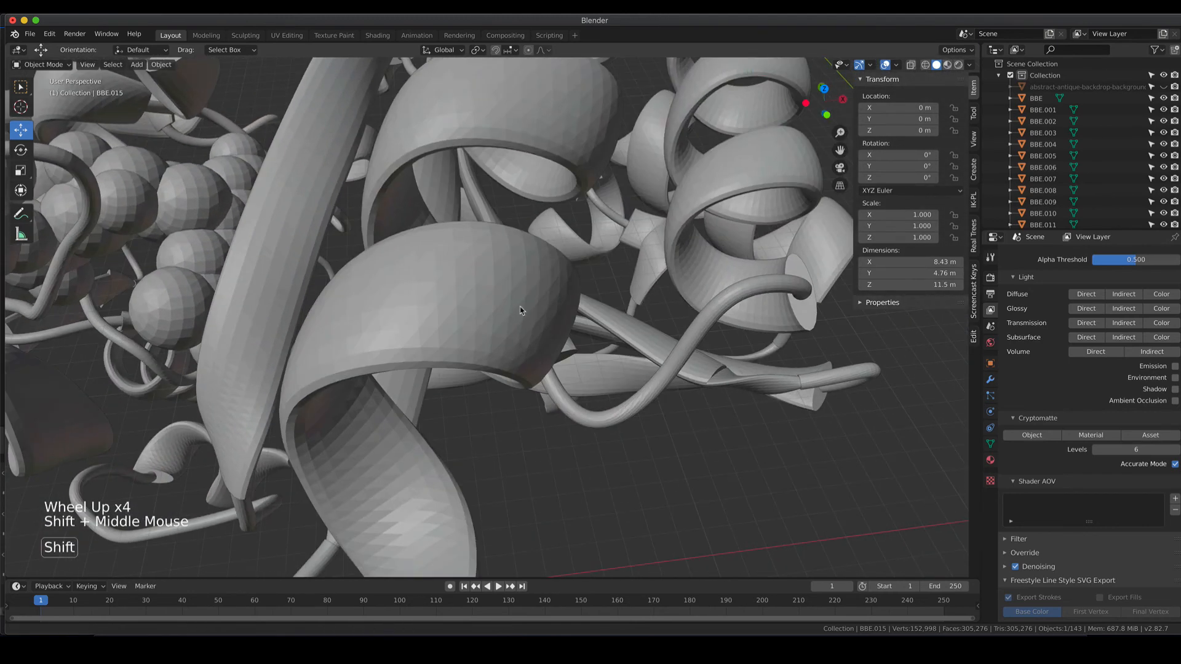
left_click(520, 310)
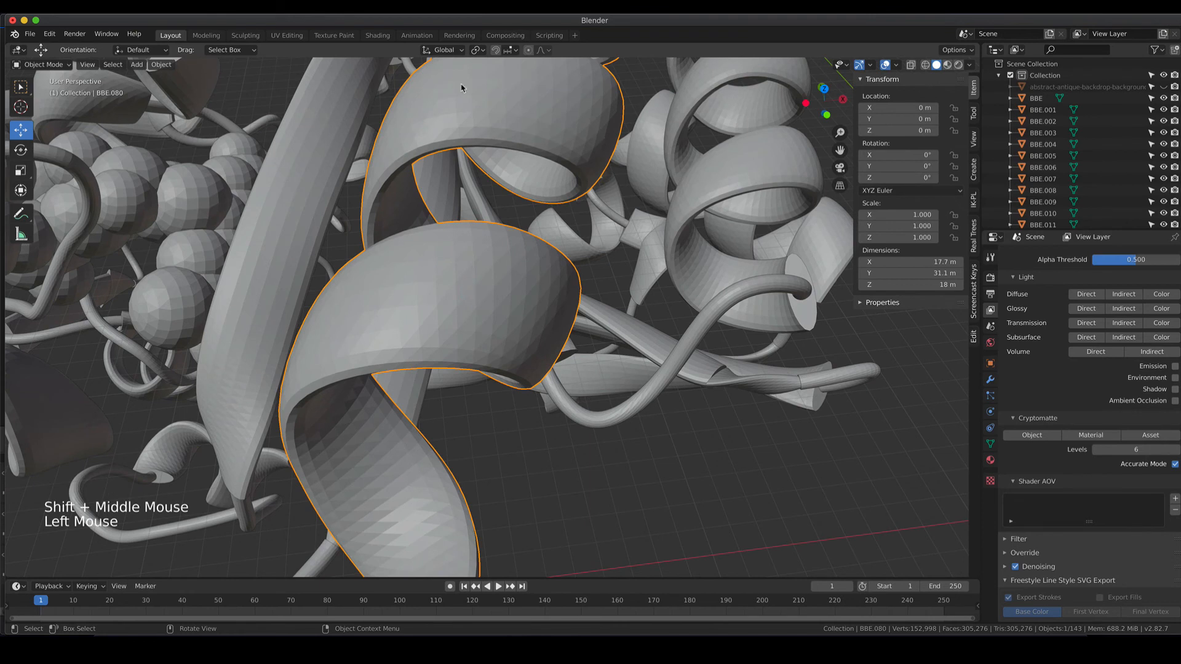
right_click(486, 307)
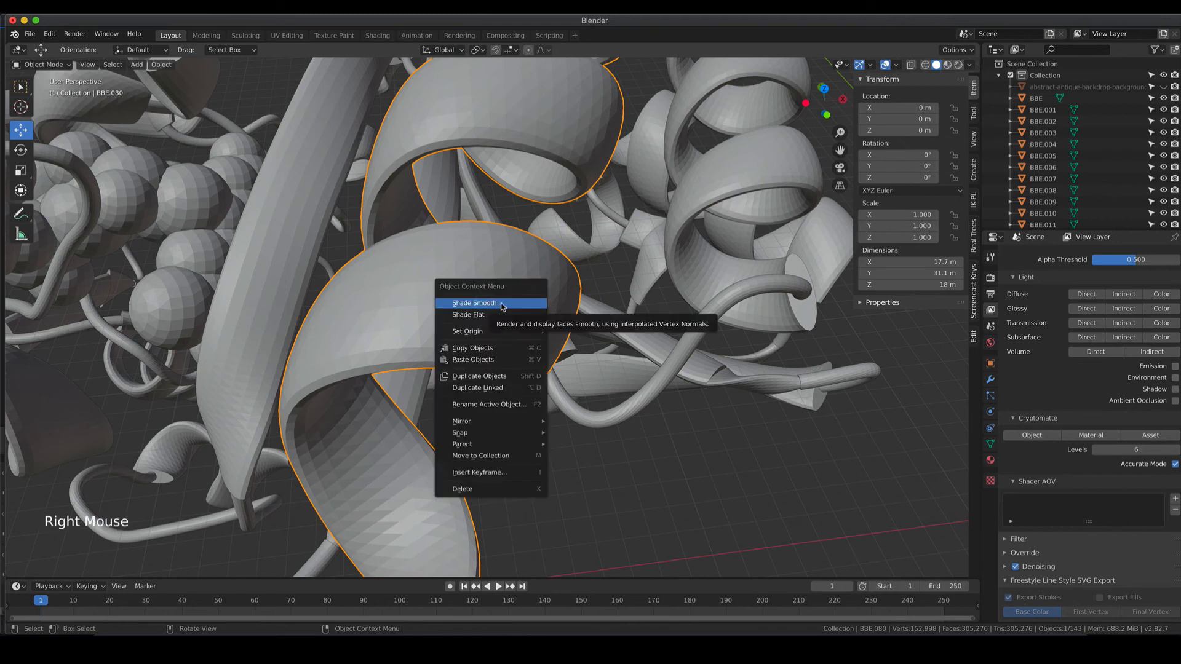
left_click(502, 304)
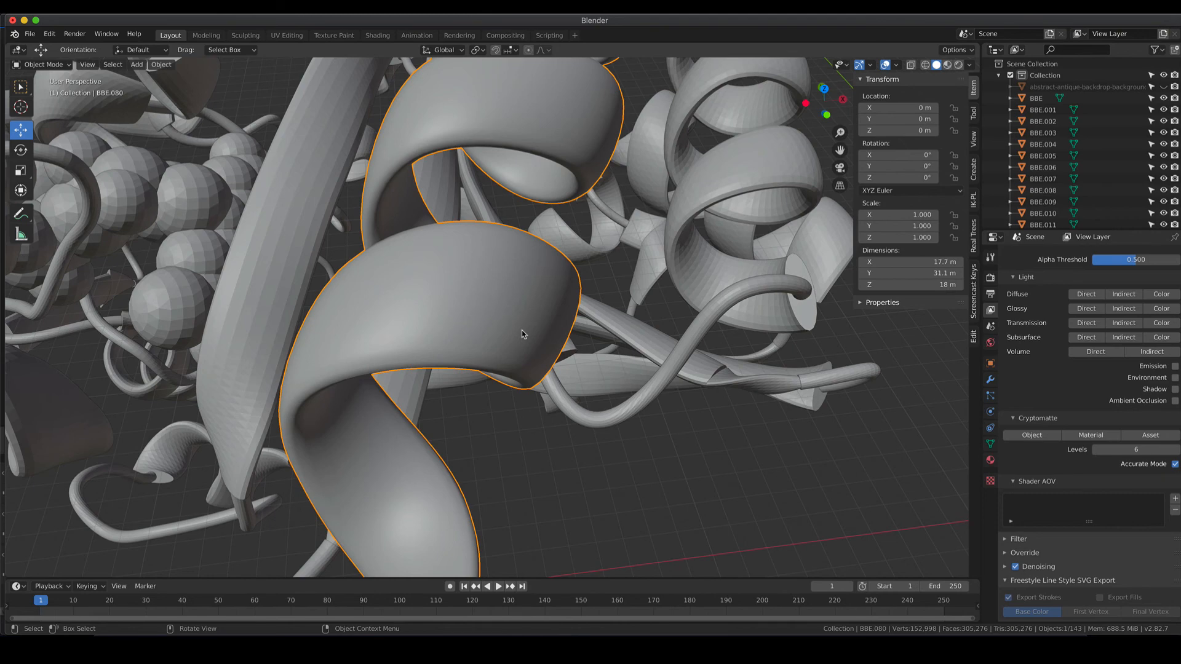
Examine the smooth-shaded helix alongside the rest of the protein and its cofactor from several distances and angles.
scroll(522, 334, "down", 5)
scroll(524, 334, "up", 1)
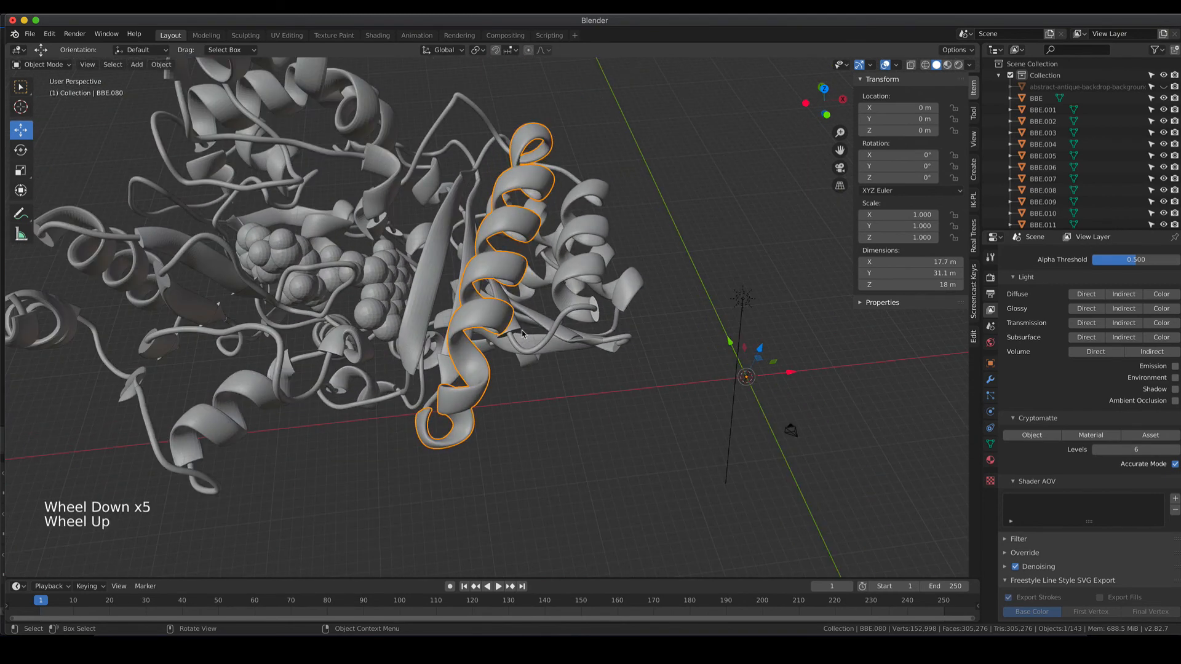
middle_click_drag(521, 334, 697, 352, "shift")
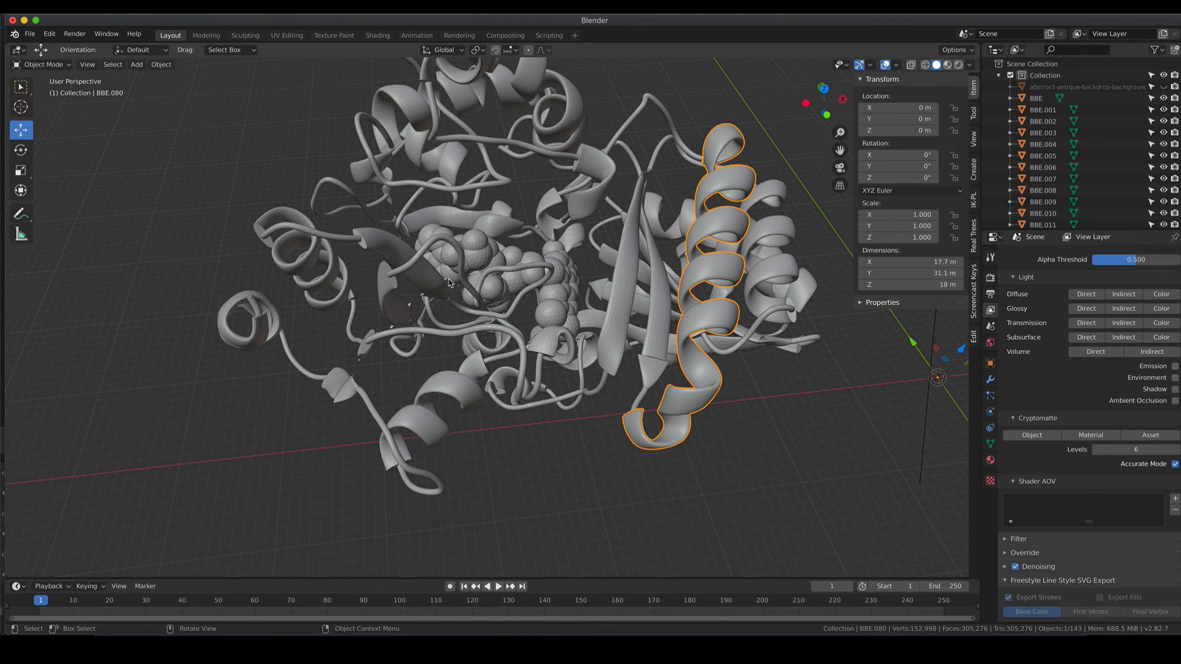
scroll(448, 283, "down", 3)
middle_click_drag(600, 289, 508, 291, "shift")
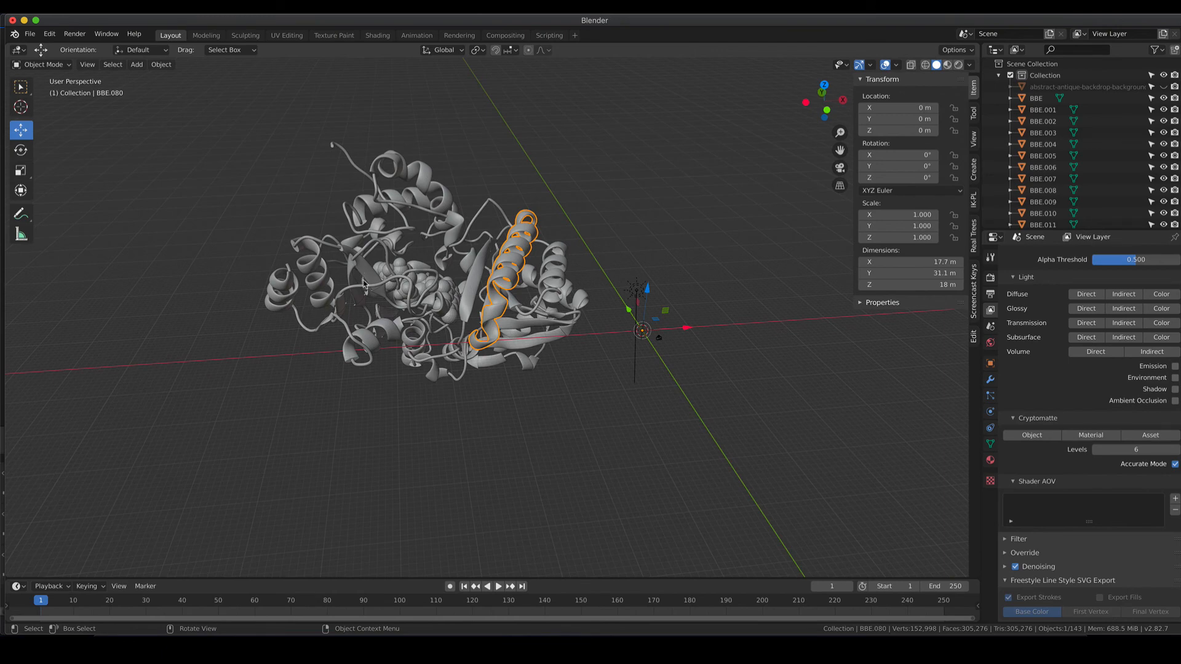
scroll(483, 298, "up", 4)
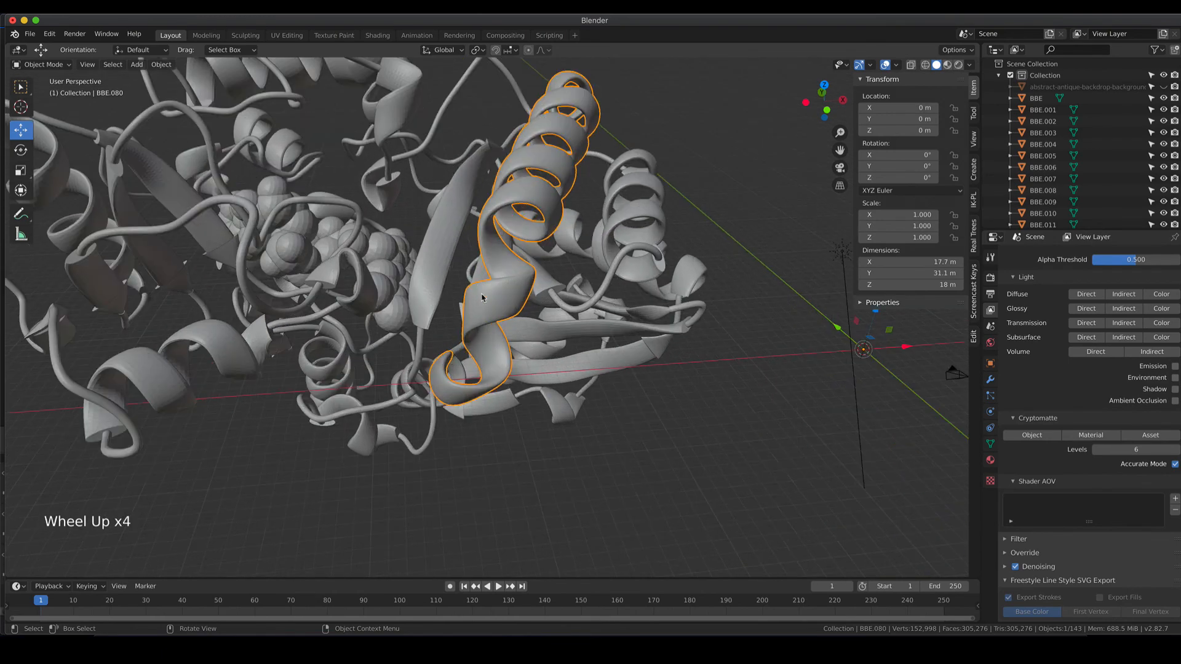
middle_click_drag(484, 297, 646, 341, "shift")
scroll(646, 341, "down", 2, "shift")
scroll(646, 341, "down", 1)
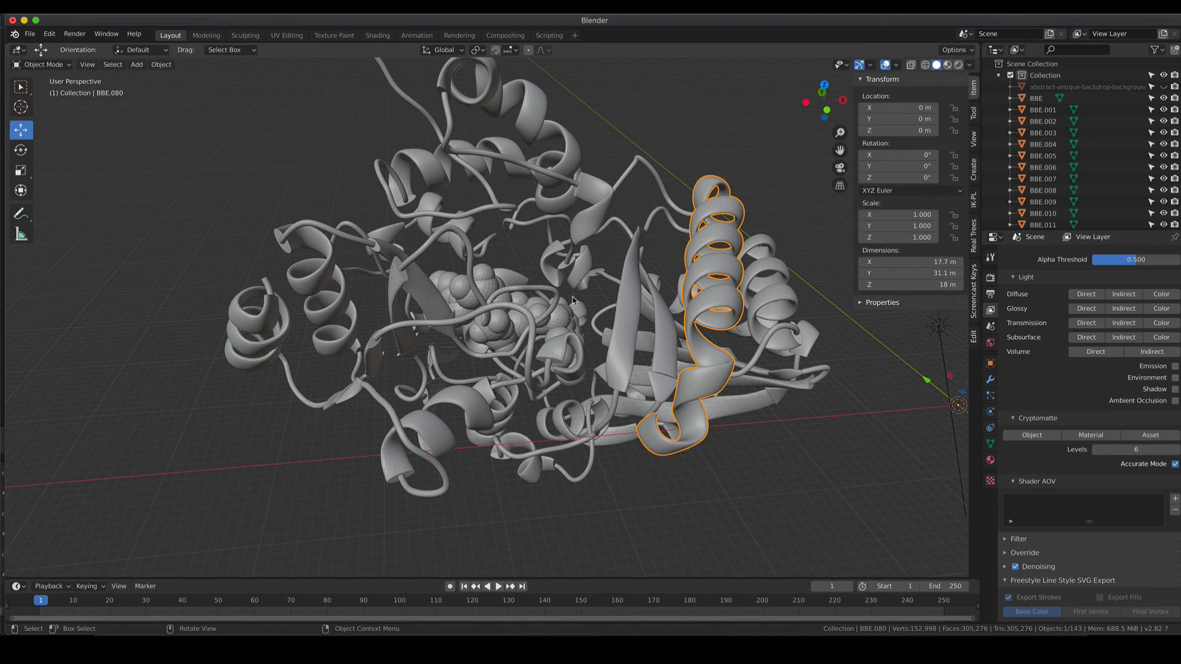
Undo the smooth shading, the part selections and the loose-parts separation of the BBE mesh.
key("super")
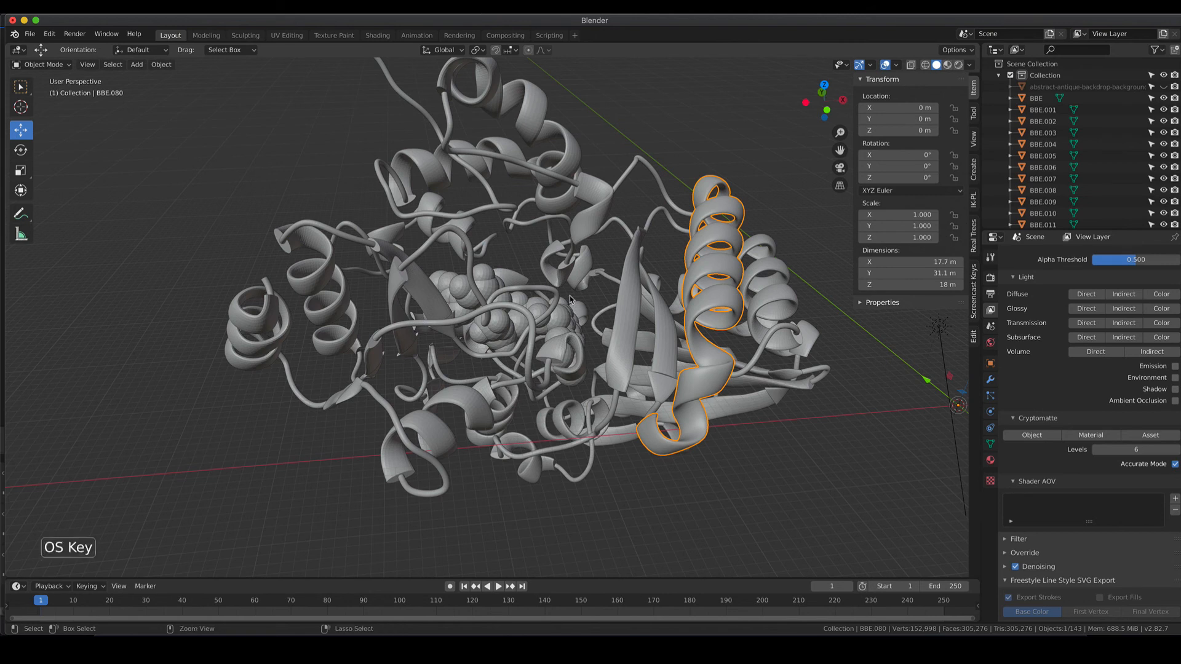
key("super+z")
key("ctrl+z")
key("ctrl+z")
key("ctrl+z")
key("ctrl+z")
key("ctrl+z")
key("ctrl+z")
Delete the whole BBE protein mesh from the scene.
key("x")
left_click(570, 297)
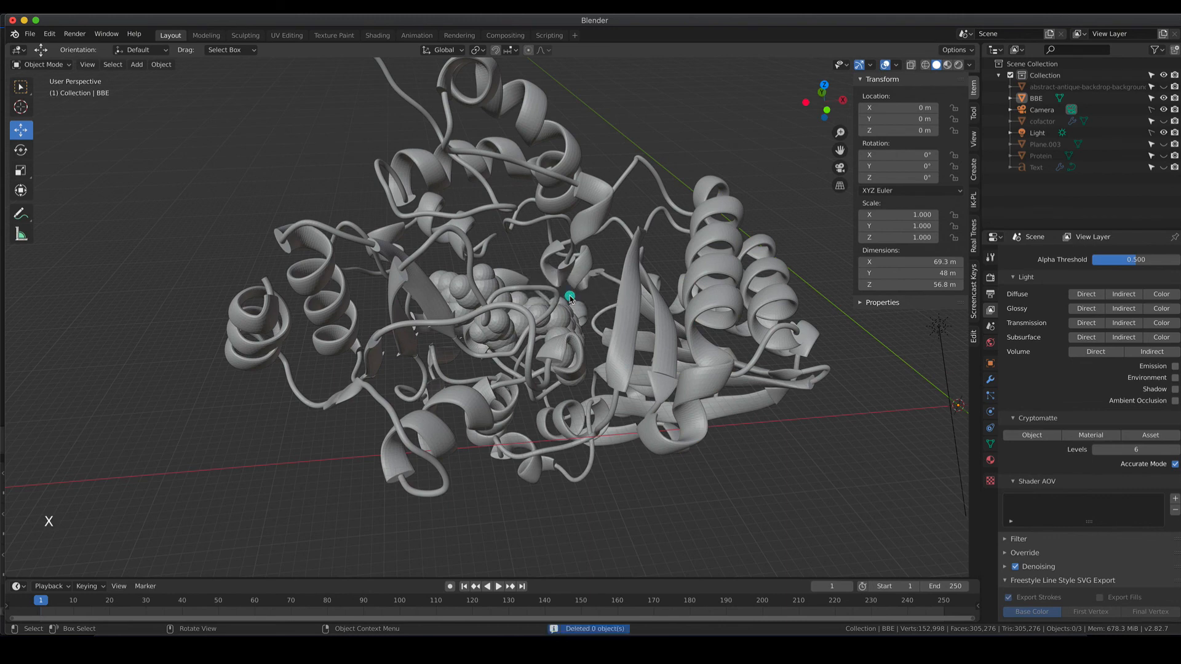
left_click(563, 294)
key("x")
left_click(509, 322)
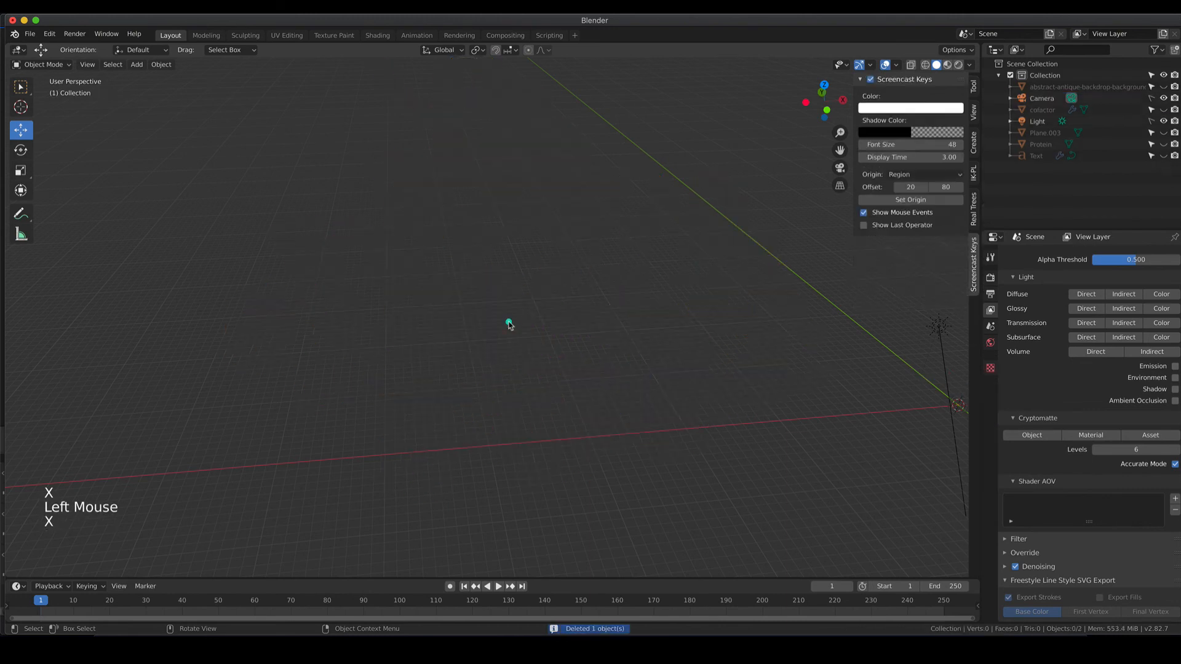
Import the Wavefront file BBE.obj from the 2_Chimera to Blender folder with the default import settings.
left_click(32, 34)
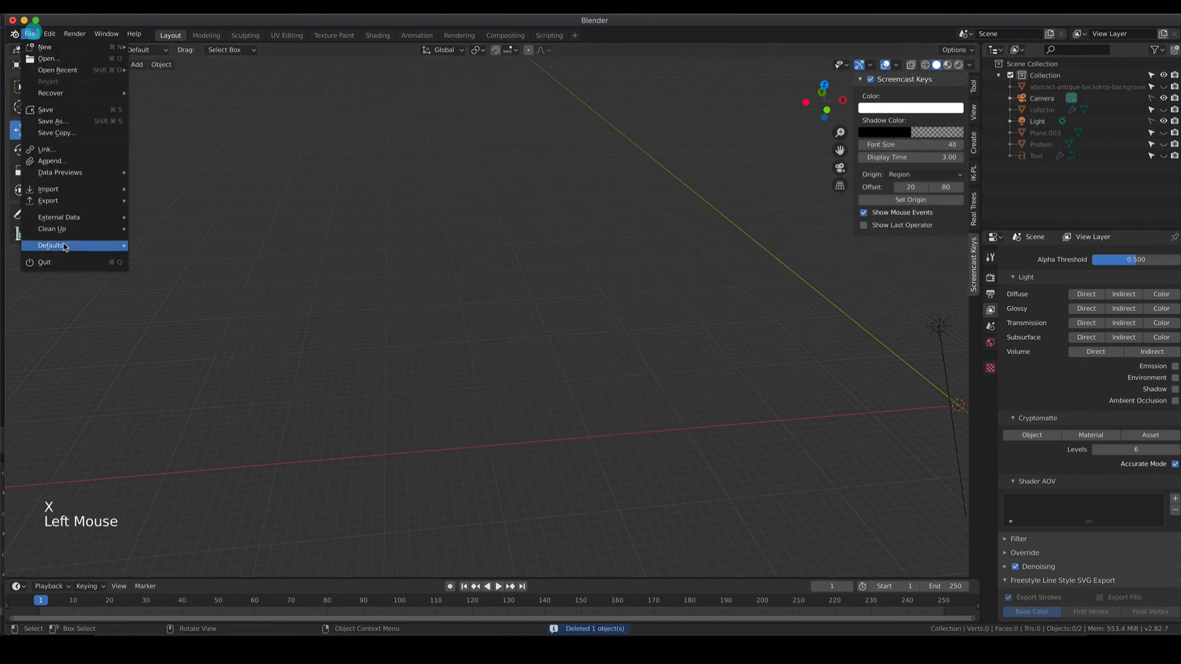
mouse_move(55, 189)
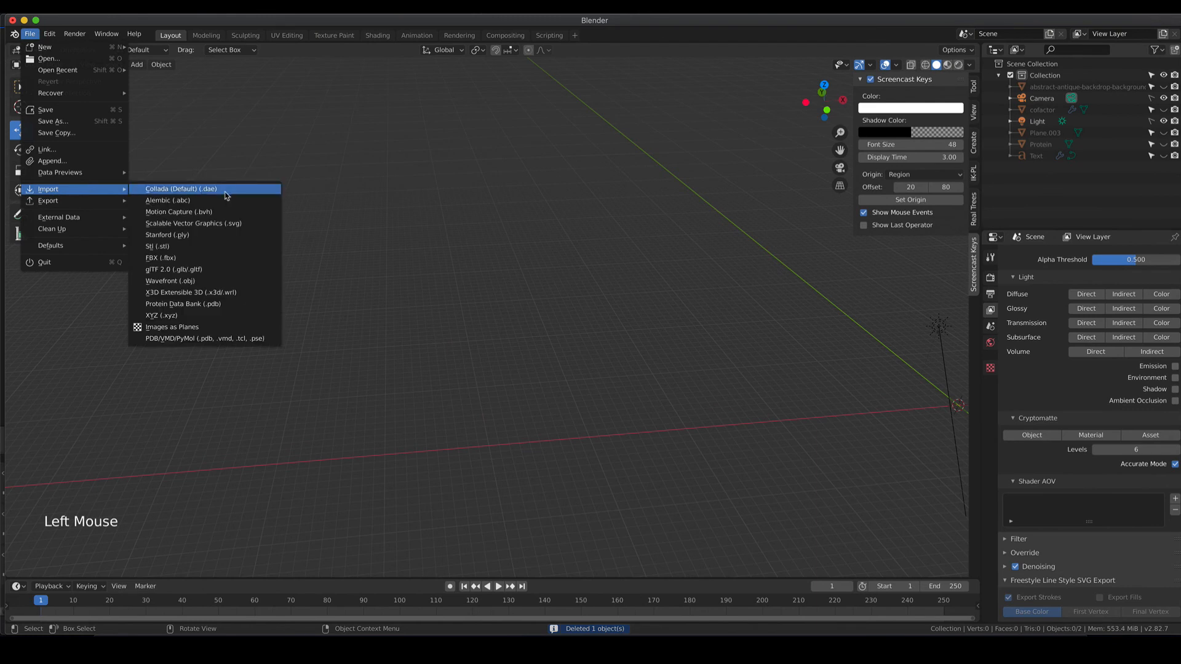
left_click(156, 281)
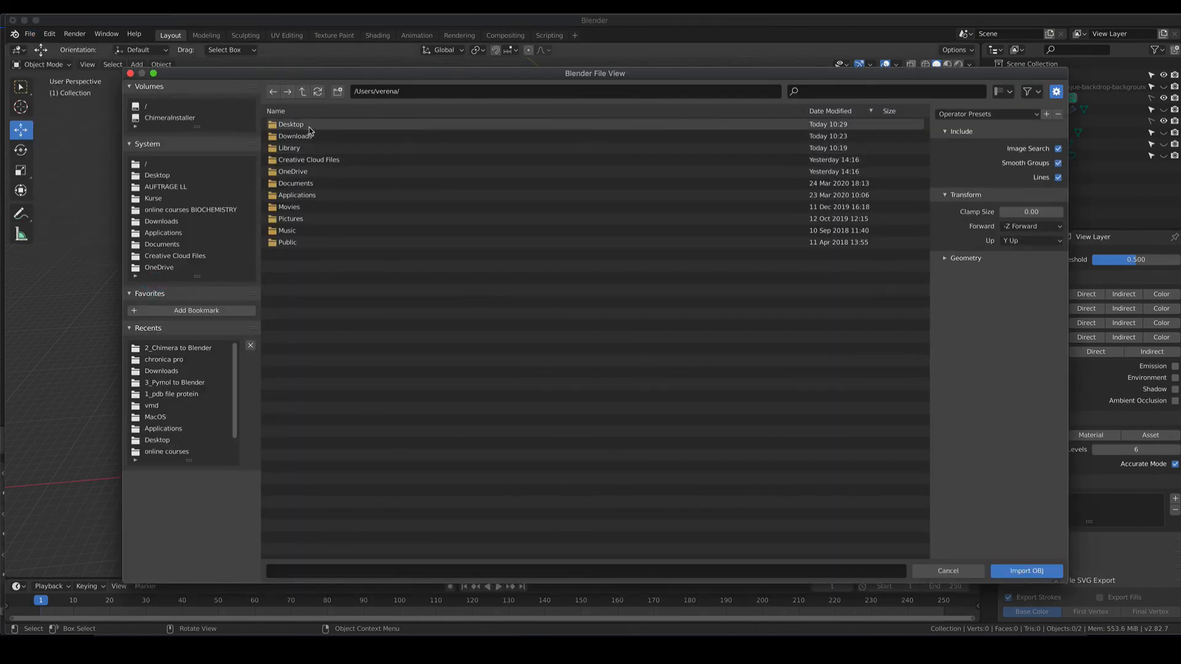
left_click(198, 210)
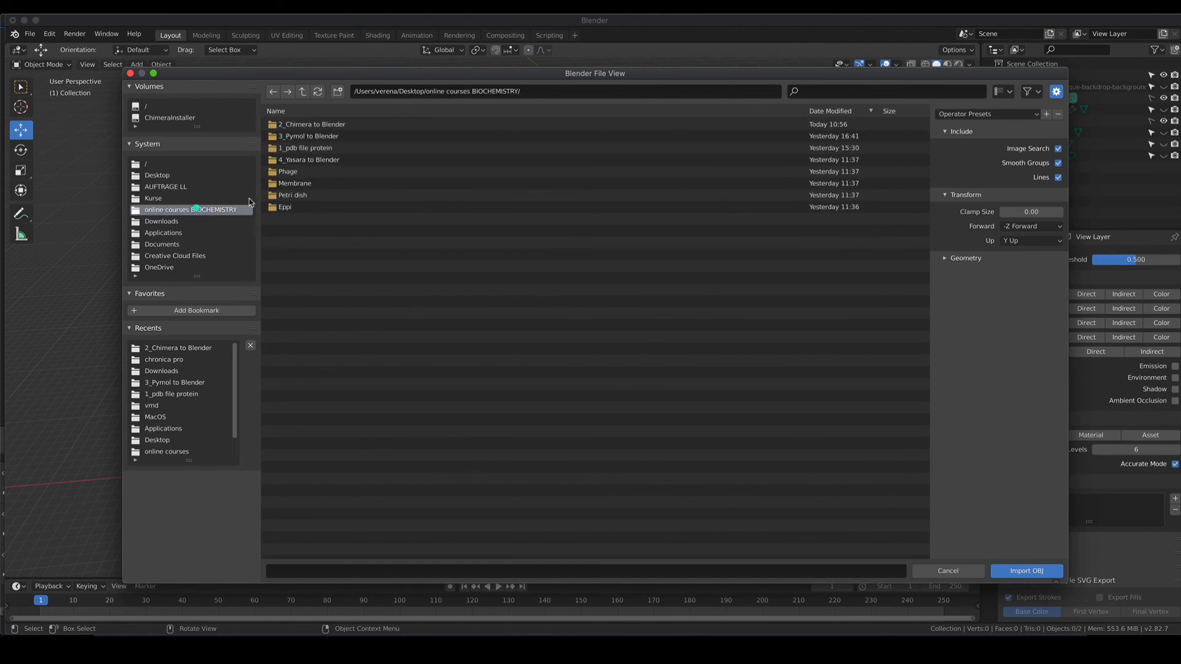
double_click(373, 124)
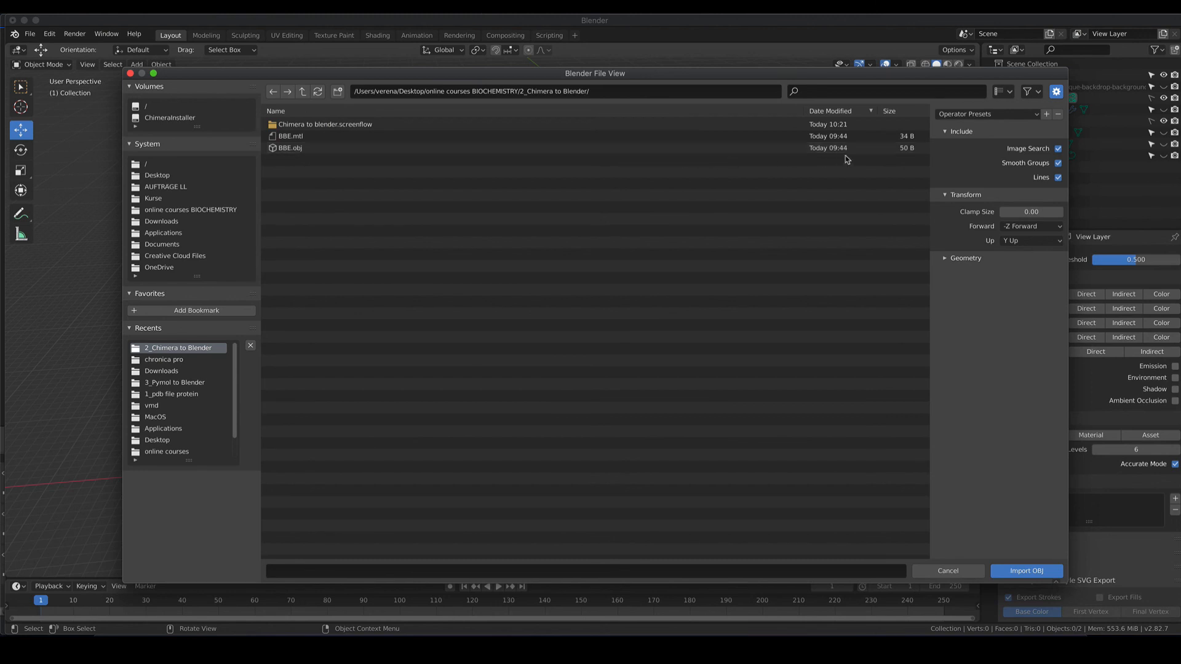
left_click(295, 150)
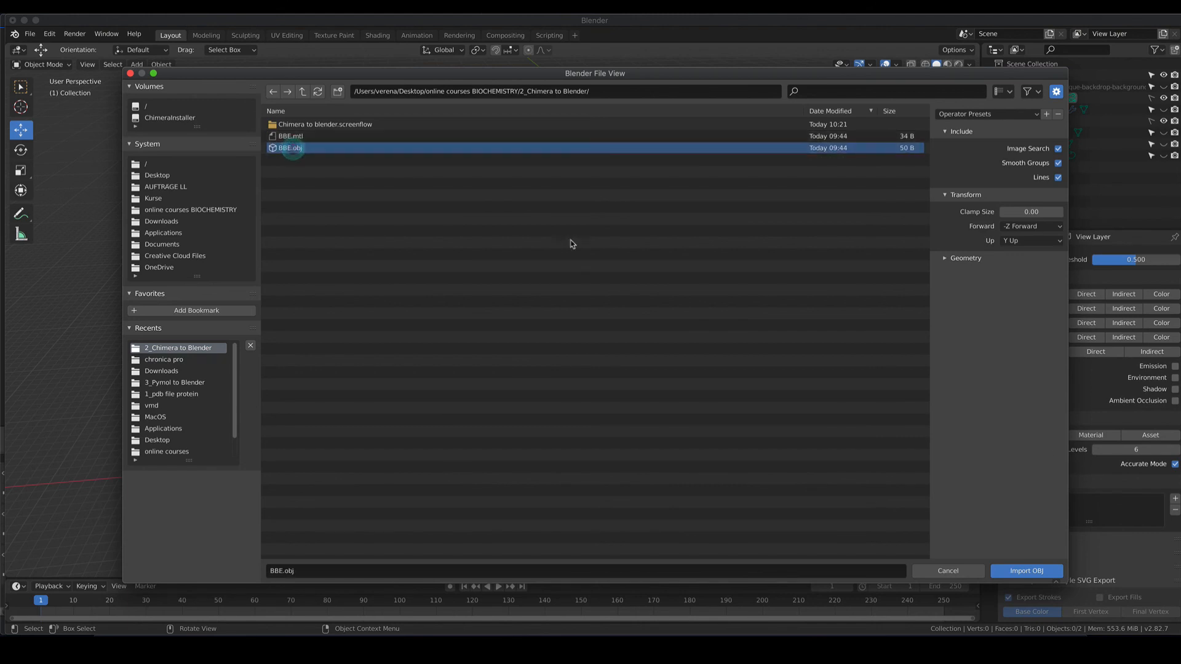
left_click(1026, 571)
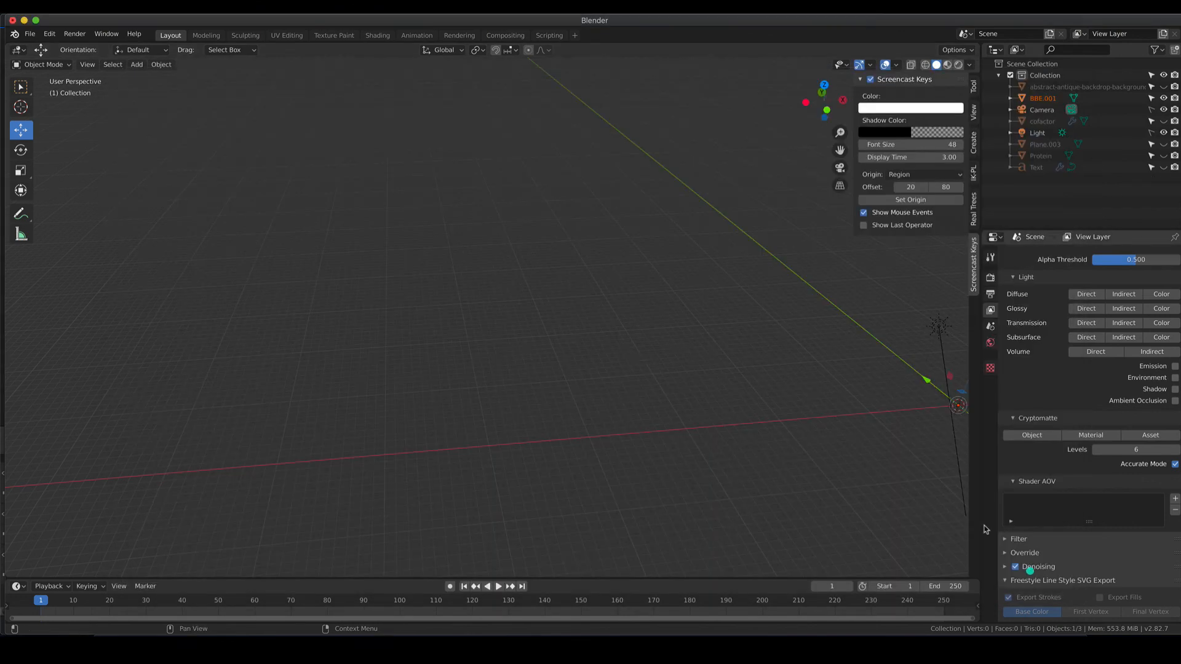
Select the imported BBE.001 object and search the scene around its origin for any visible geometry.
scroll(644, 344, "down", 3)
scroll(665, 346, "down", 1)
middle_click_drag(701, 356, 677, 404)
left_click(675, 402)
left_click(589, 415)
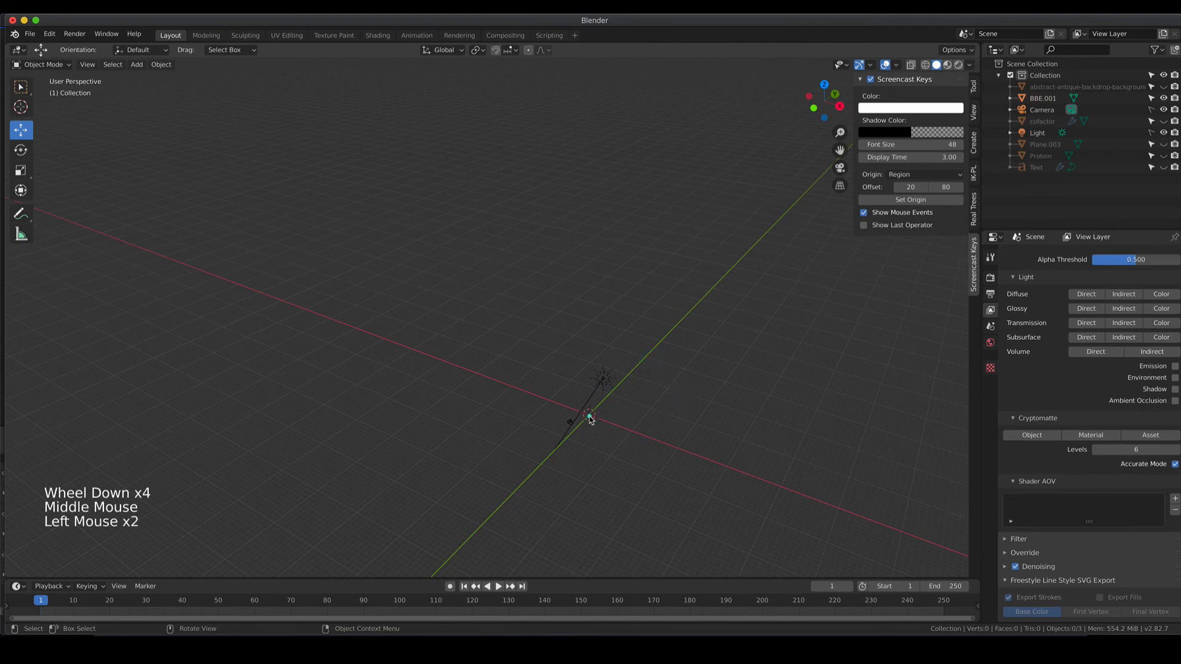
left_click(1043, 99)
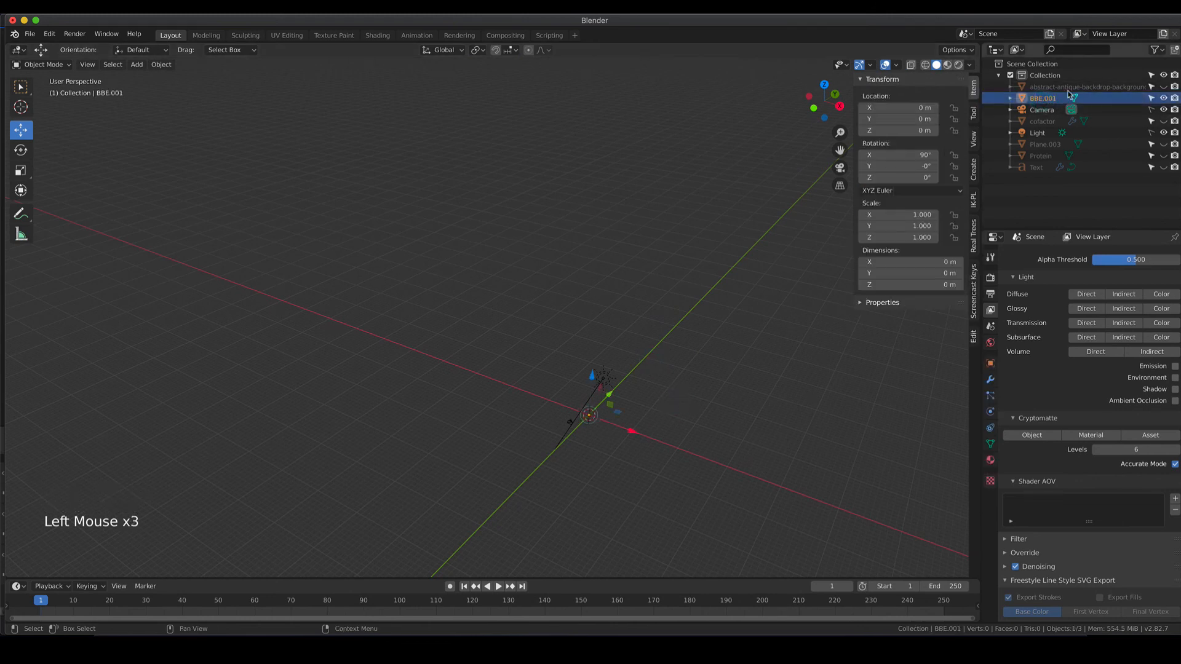
scroll(677, 289, "down", 9)
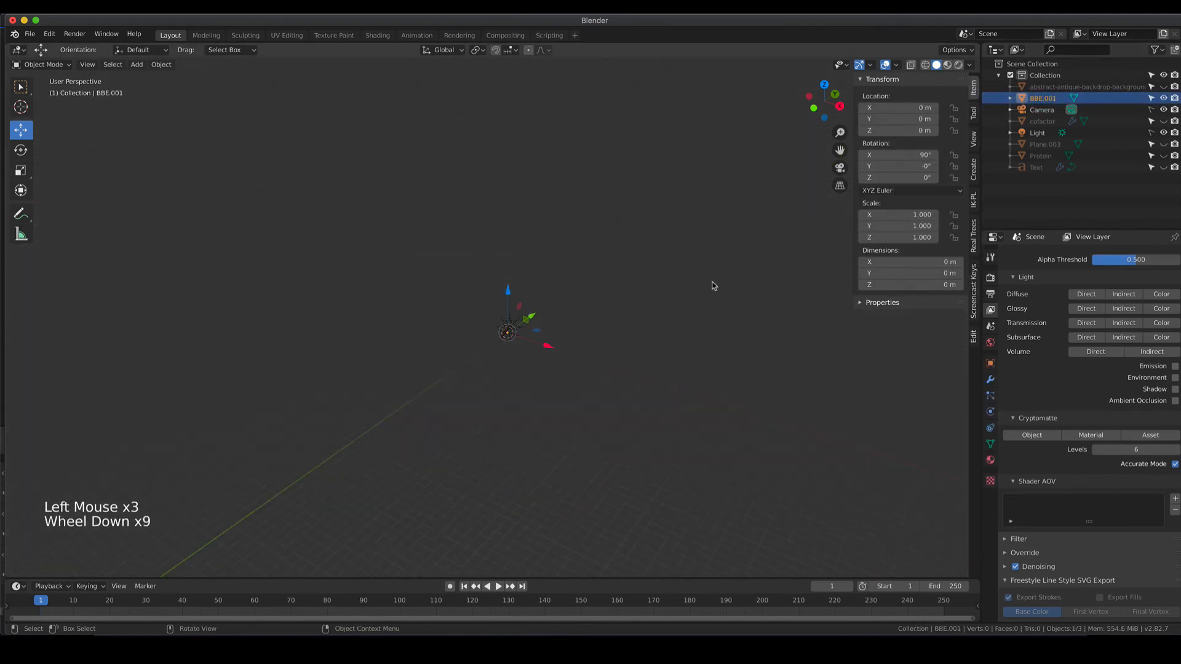
middle_click_drag(712, 284, 500, 210)
scroll(513, 350, "up", 5)
scroll(512, 350, "up", 3)
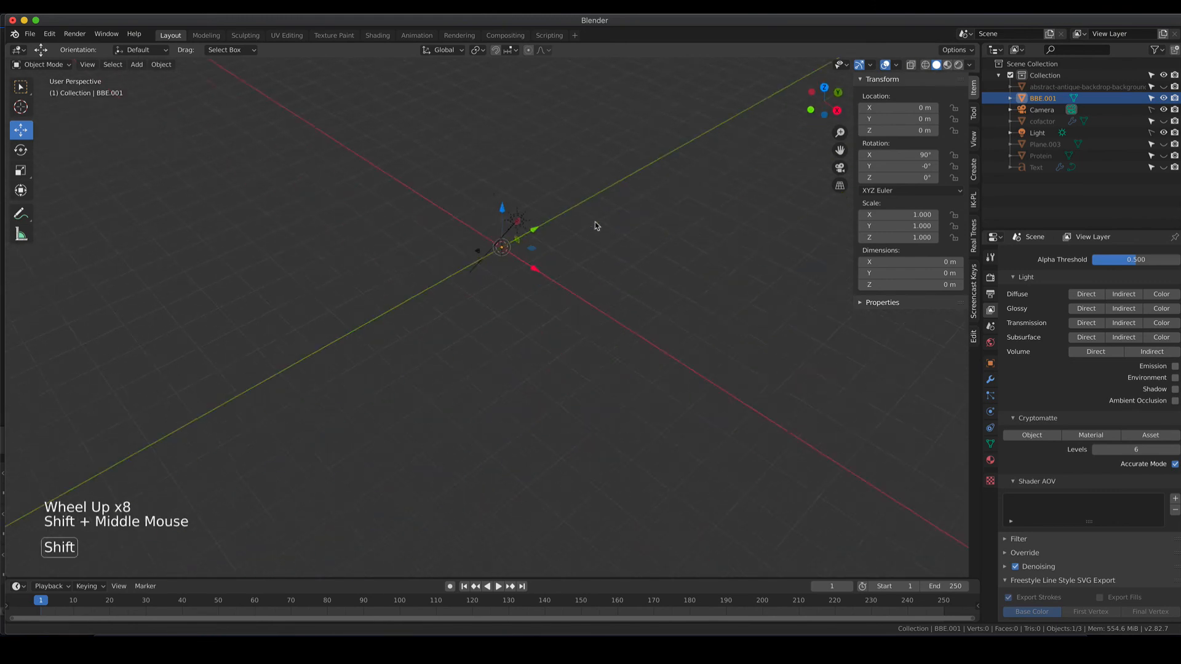
scroll(574, 279, "up", 4)
middle_click_drag(550, 158, 641, 305, "shift")
scroll(570, 323, "up", 5)
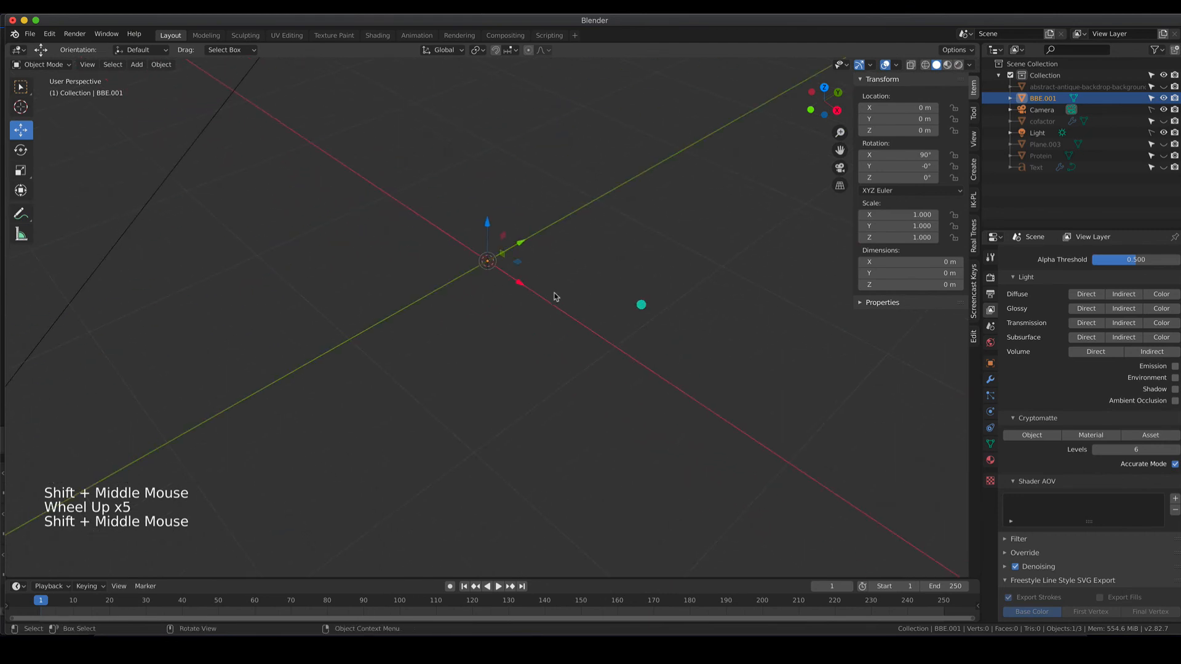
Delete the imported BBE.001 object from the scene.
right_click(1041, 98)
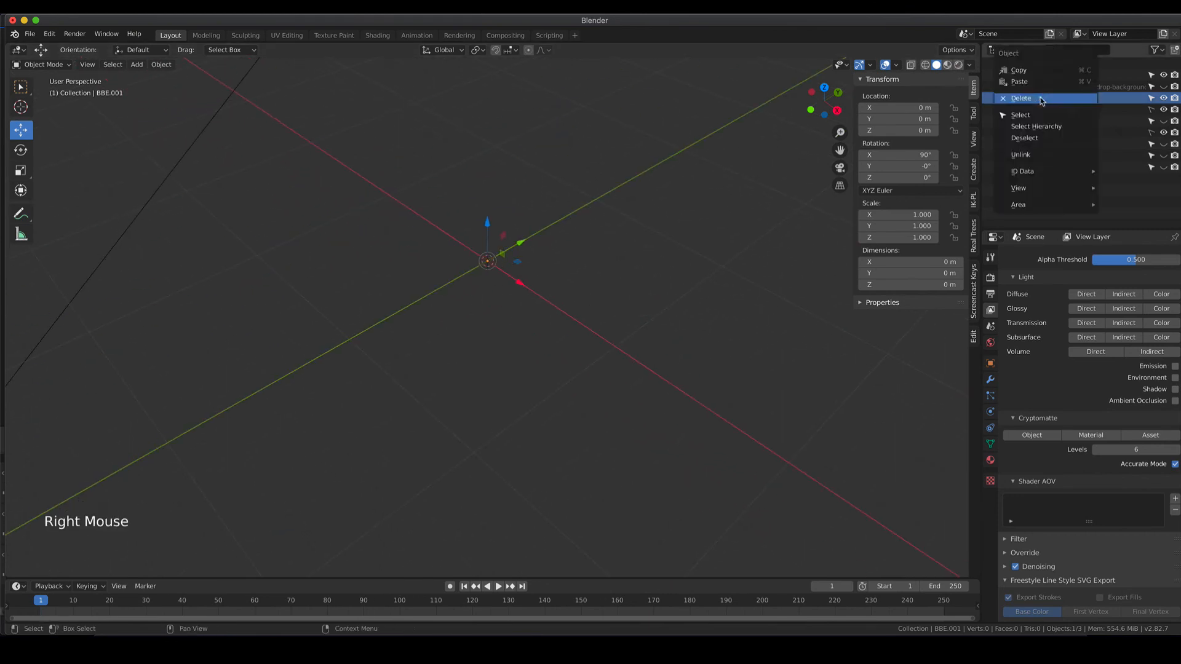
left_click(1042, 98)
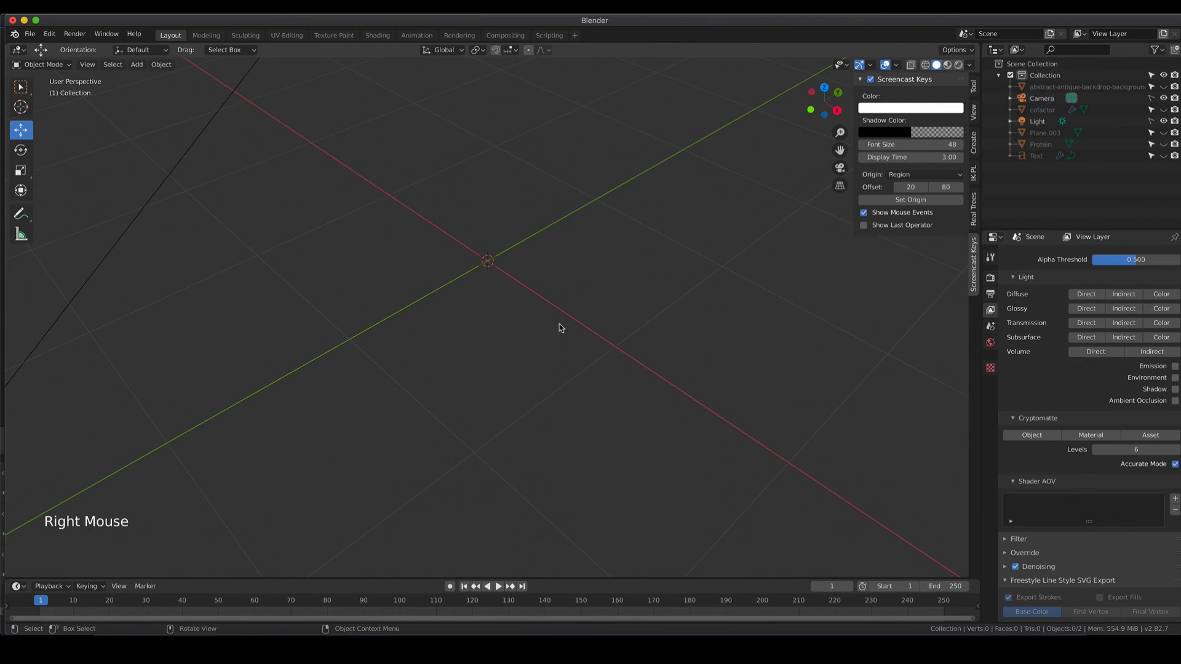
scroll(559, 325, "down", 6)
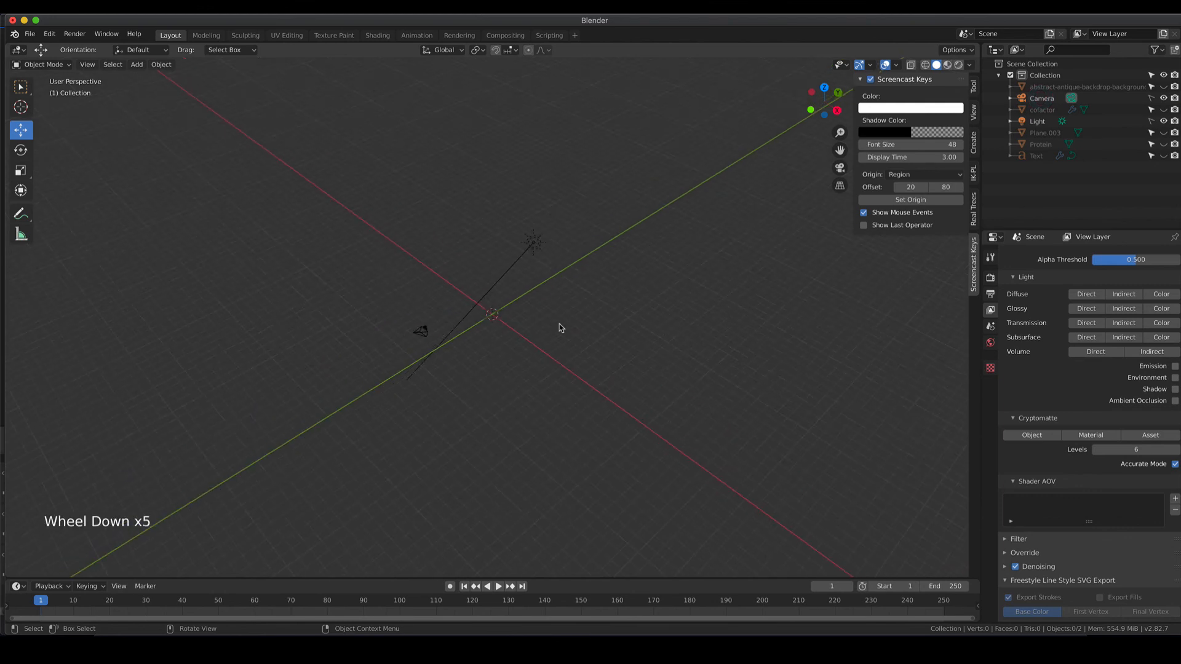
middle_click_drag(476, 347, 558, 334)
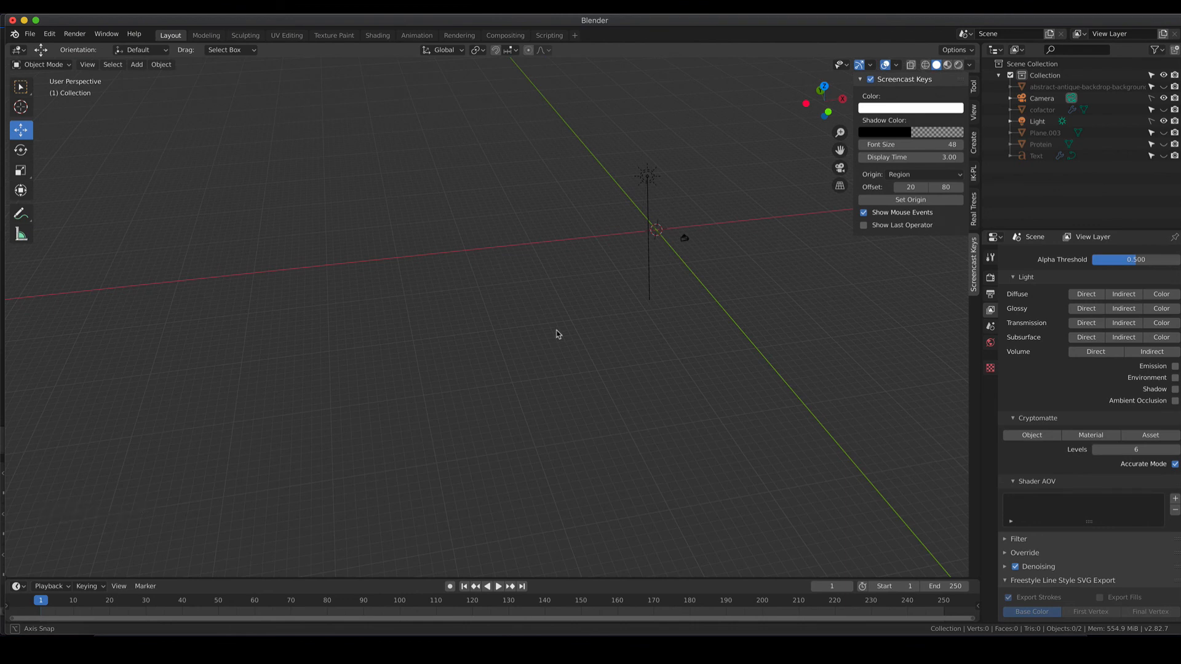
middle_click_drag(557, 334, 515, 340)
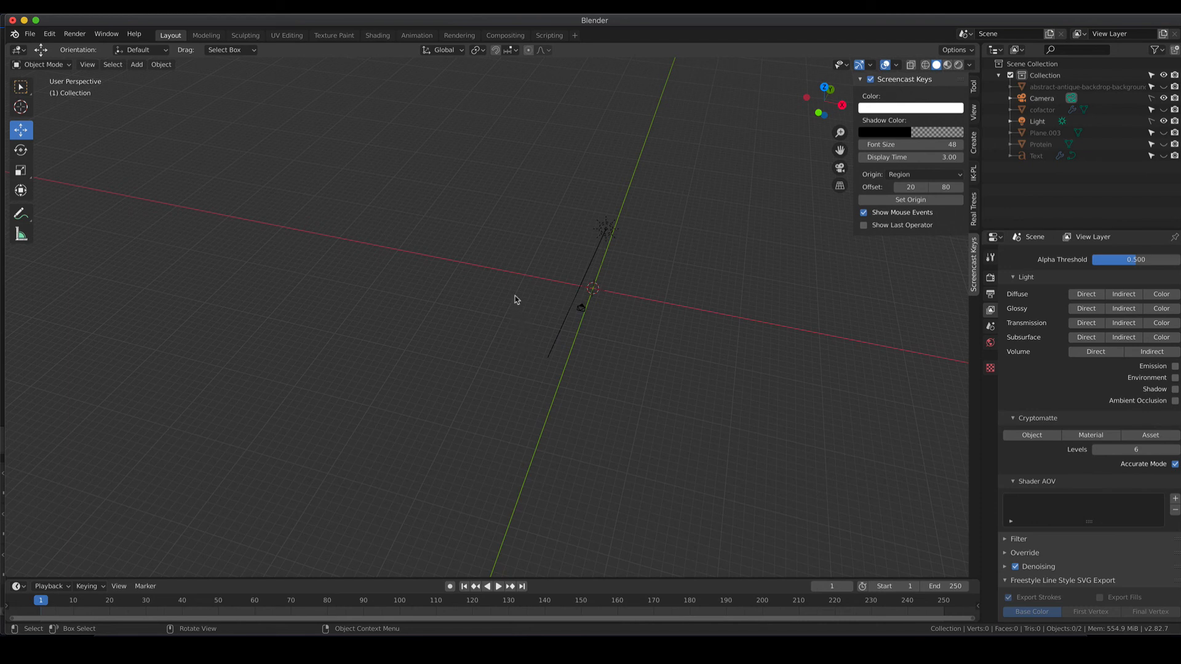
middle_click_drag(531, 308, 616, 345)
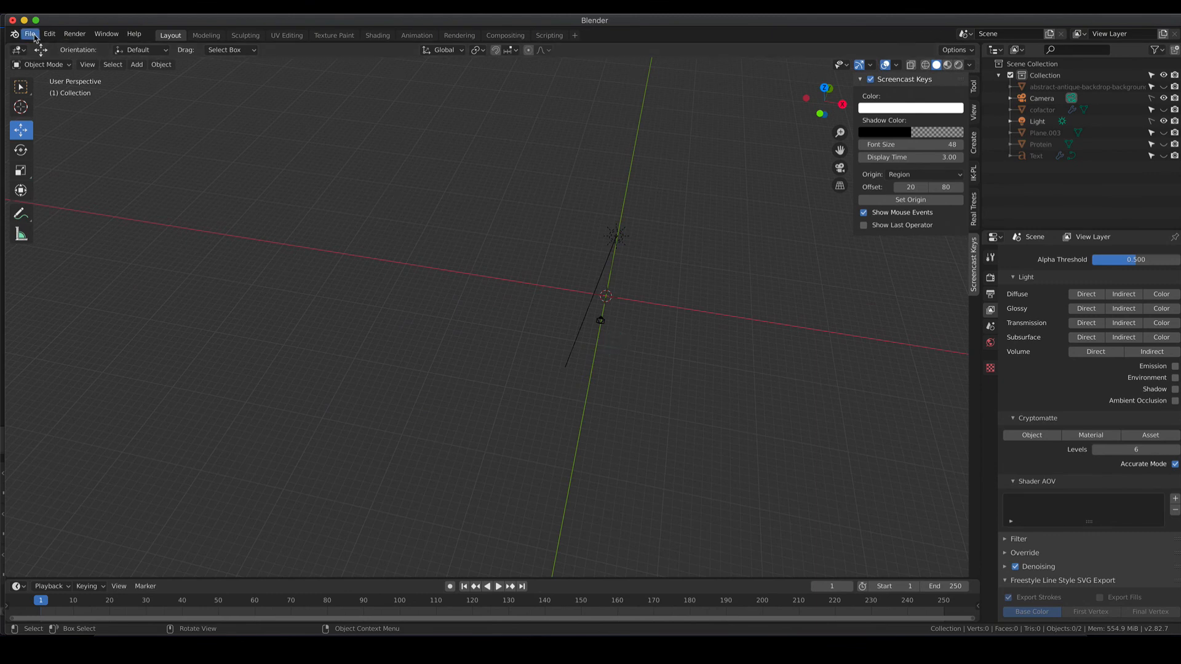
Import BBE.x3d from the 2_Chimera to Blender folder with the default X3D import settings.
key("KP_0")
key("KP_0")
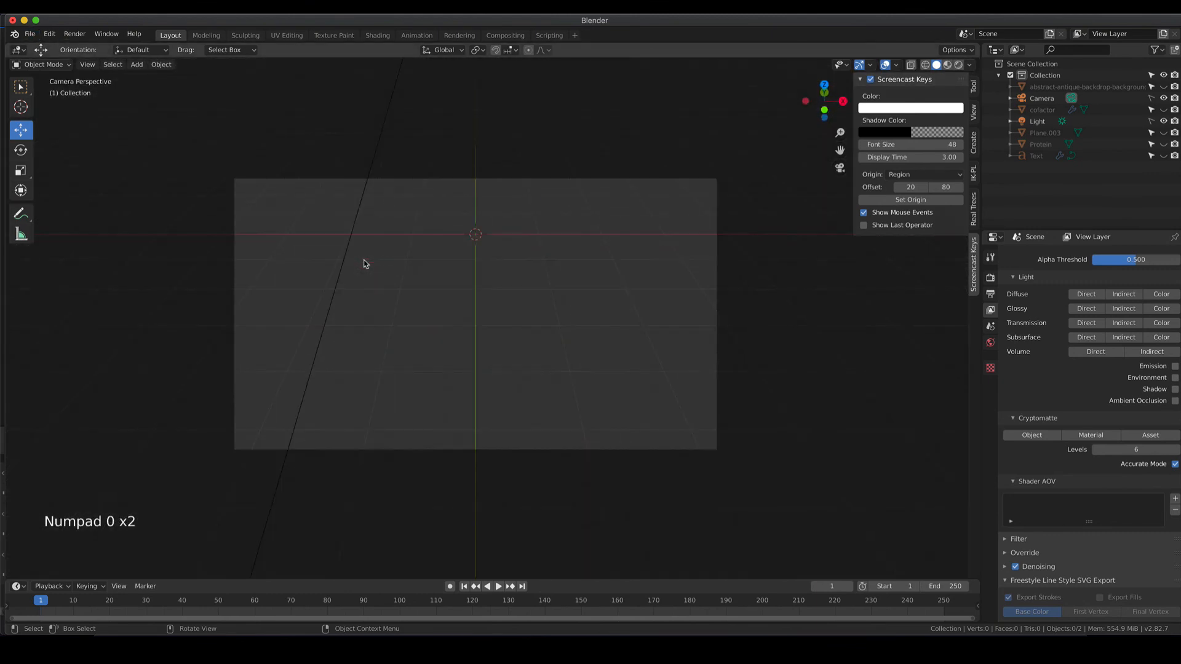
left_click(29, 34)
mouse_move(69, 189)
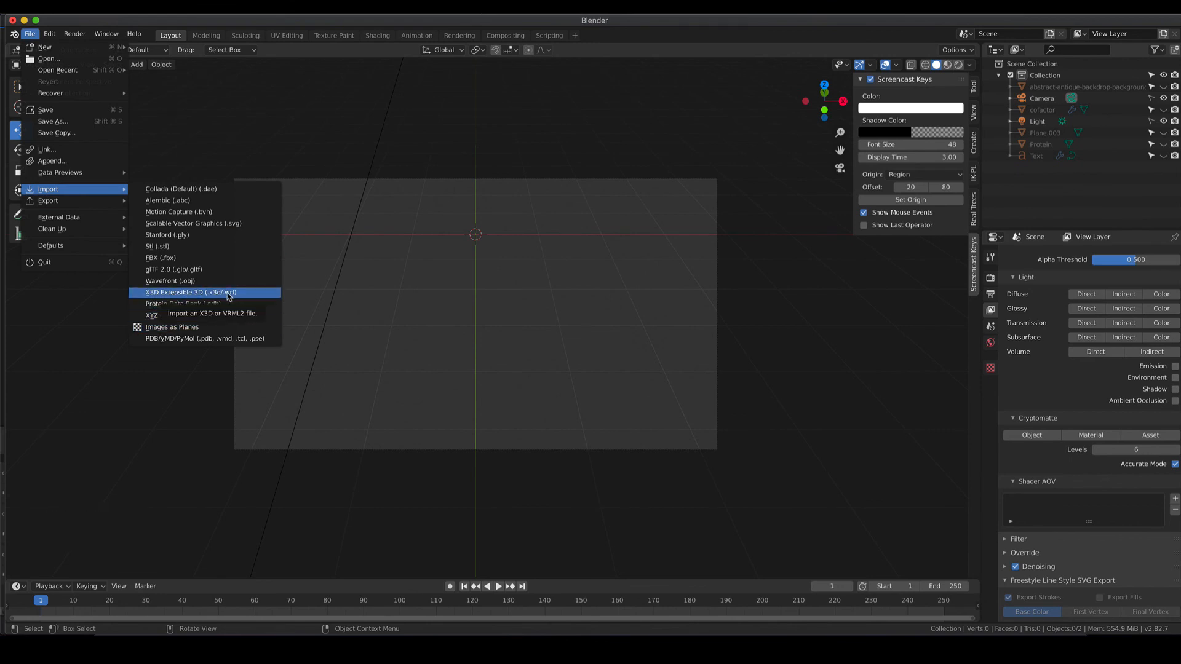
left_click(182, 294)
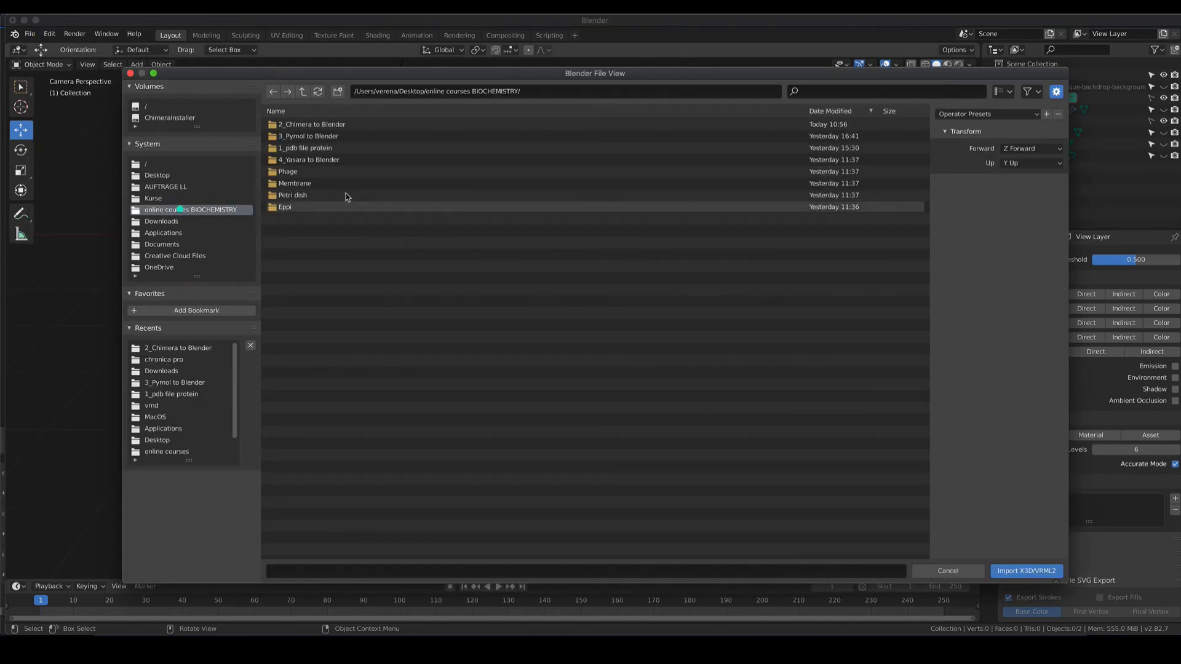
double_click(320, 124)
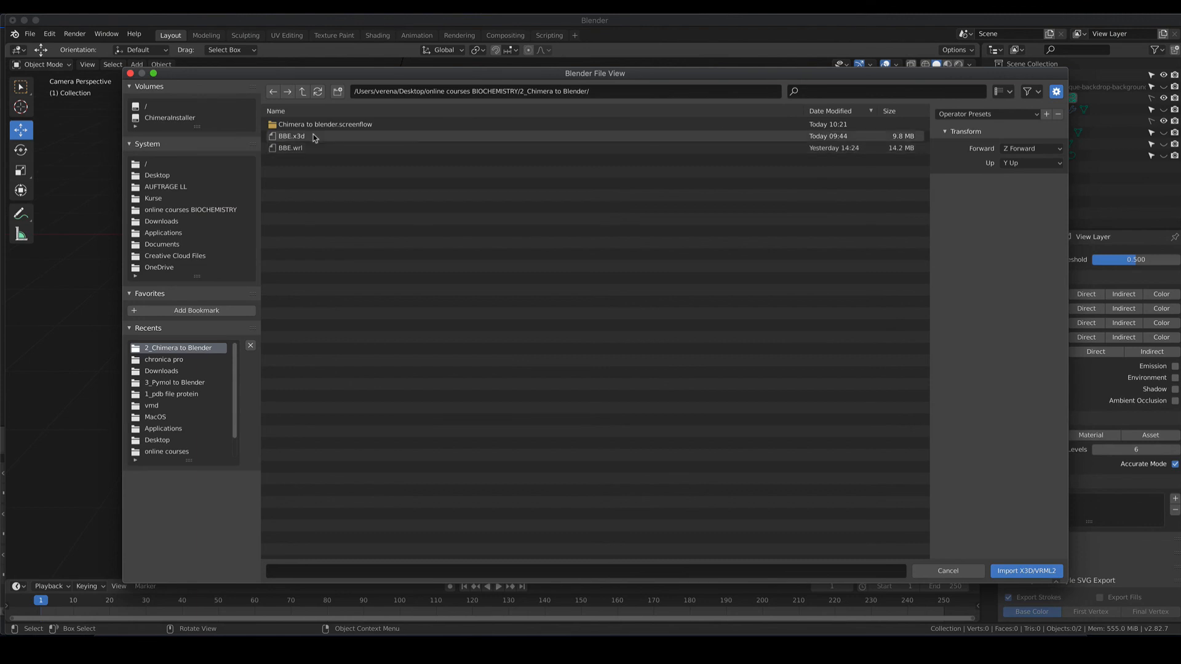
left_click(314, 136)
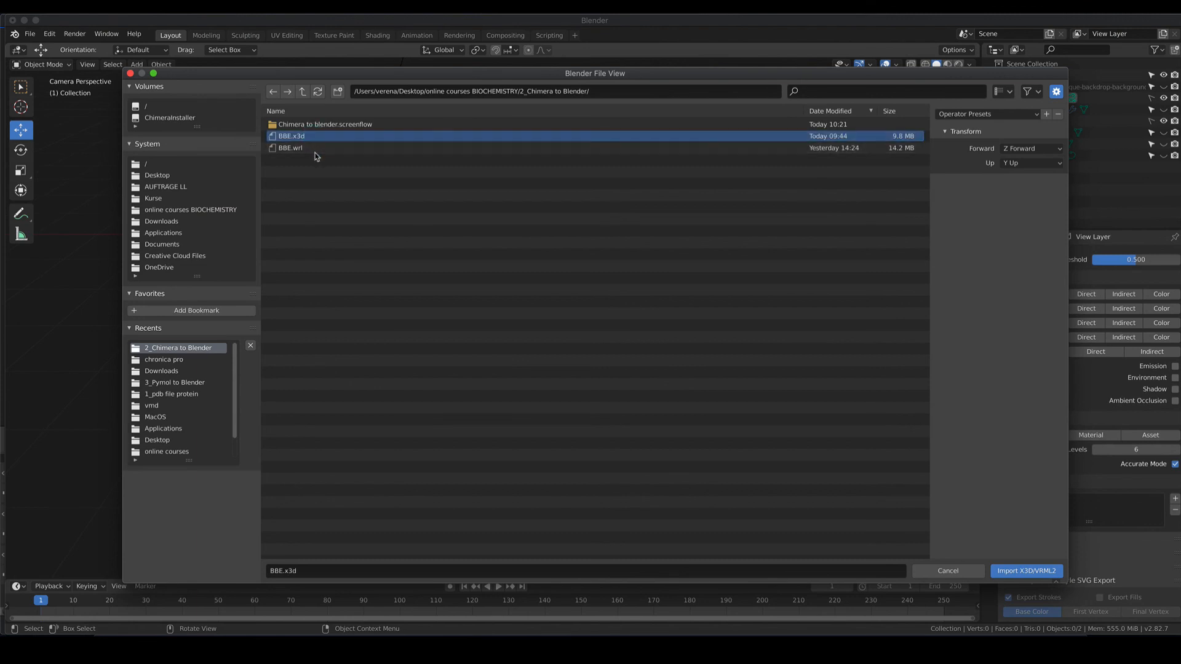
left_click(1024, 571)
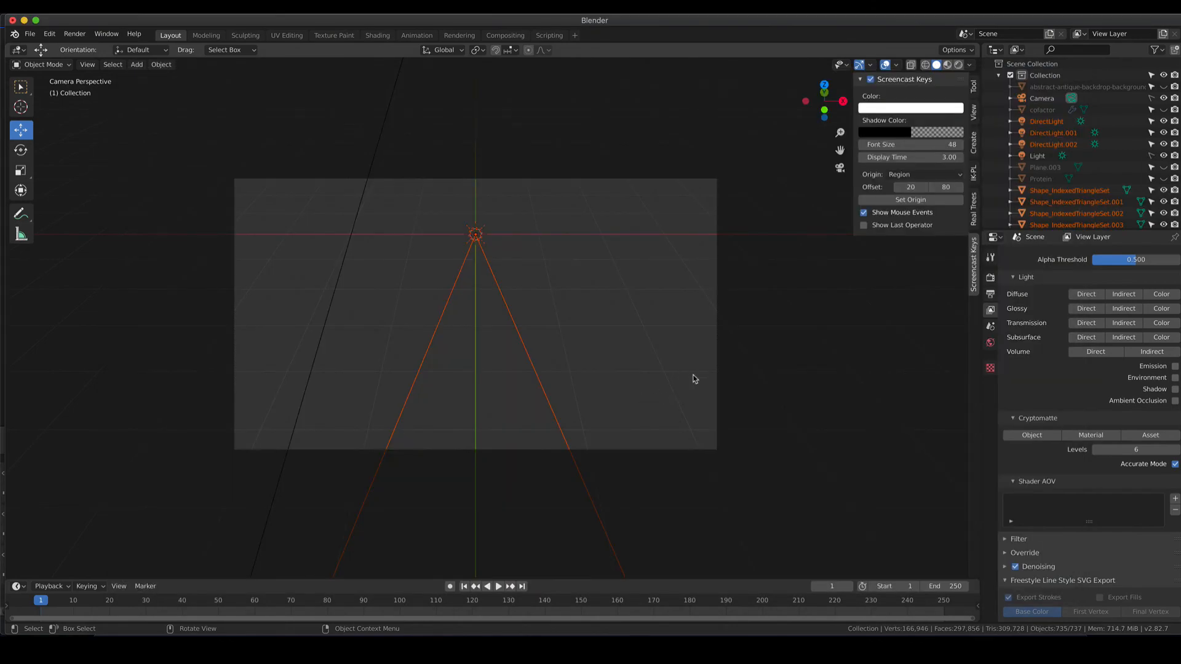
Delete the three imported lights DirectLight, DirectLight.001 and DirectLight.002 from the scene.
middle_click_drag(694, 377, 625, 377)
scroll(625, 374, "down", 6)
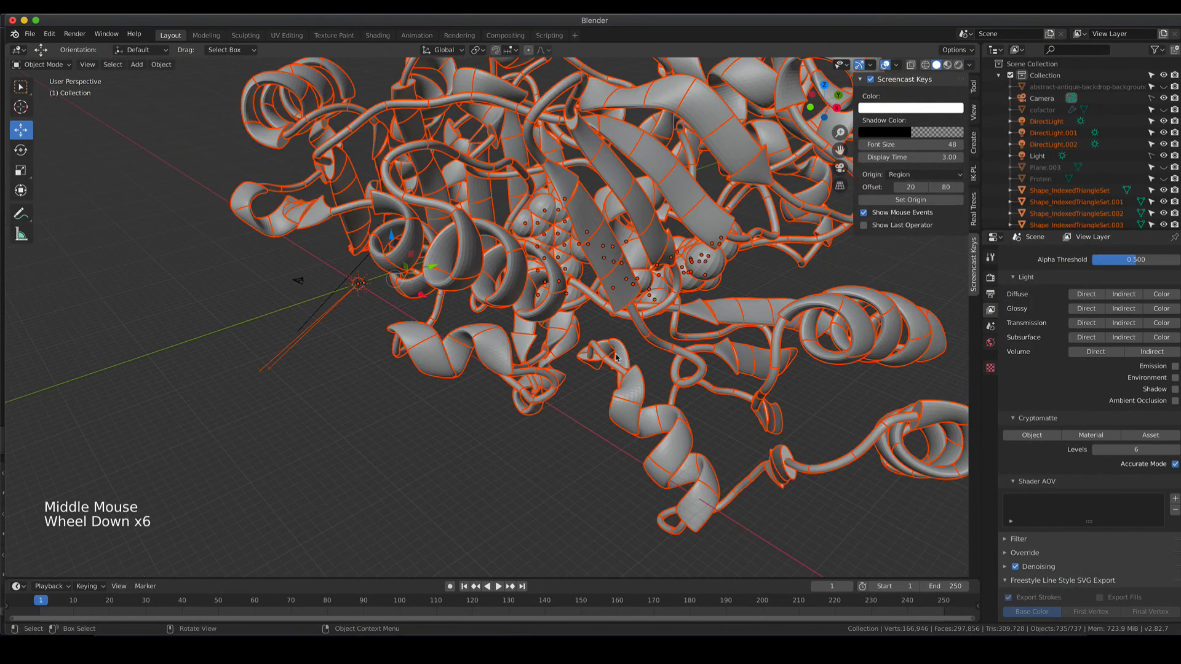
middle_click_drag(598, 332, 522, 473, "shift")
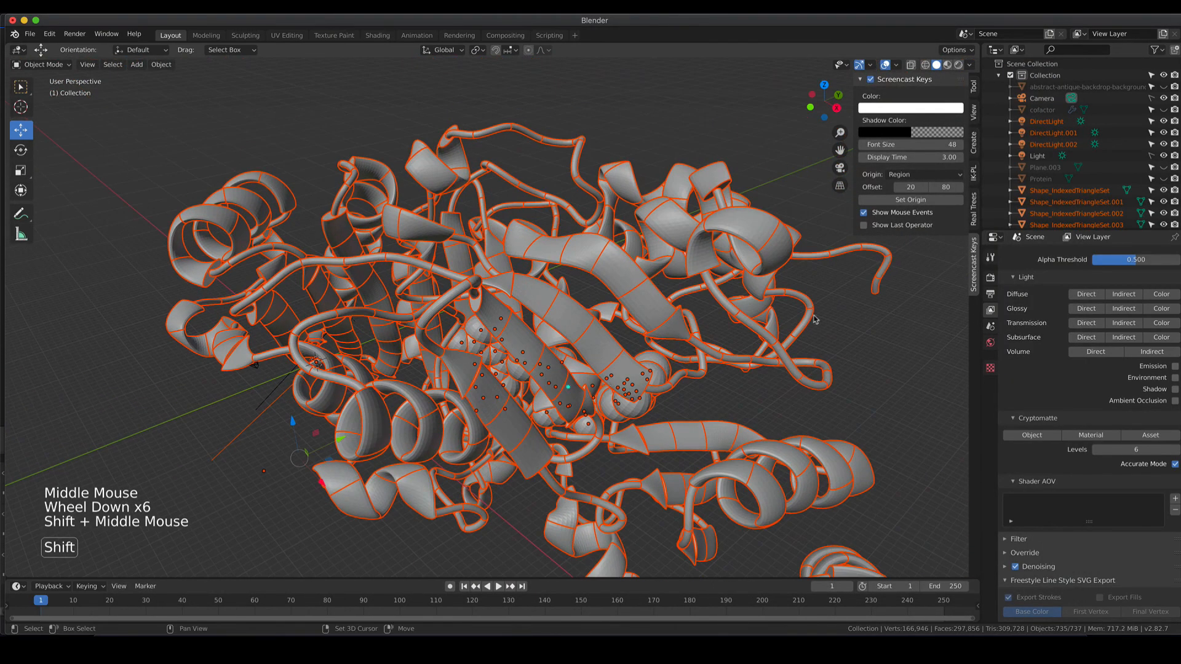
left_click(1056, 144, "shift")
left_click(1049, 121, "shift")
right_click(1046, 118)
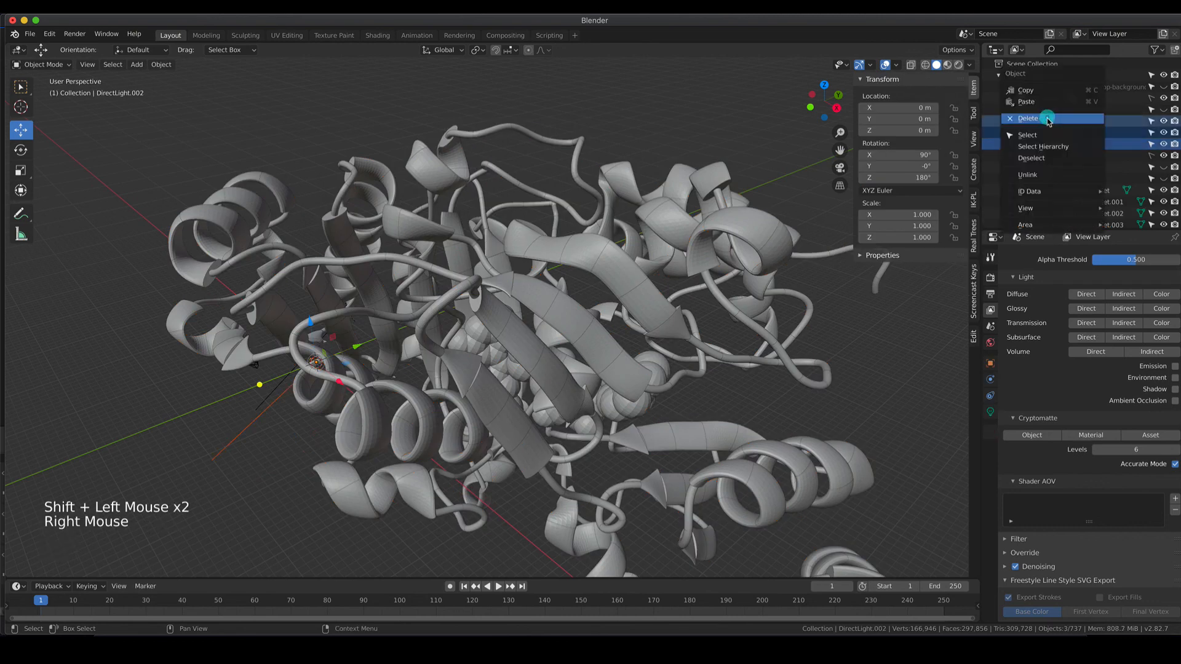
left_click(1046, 120)
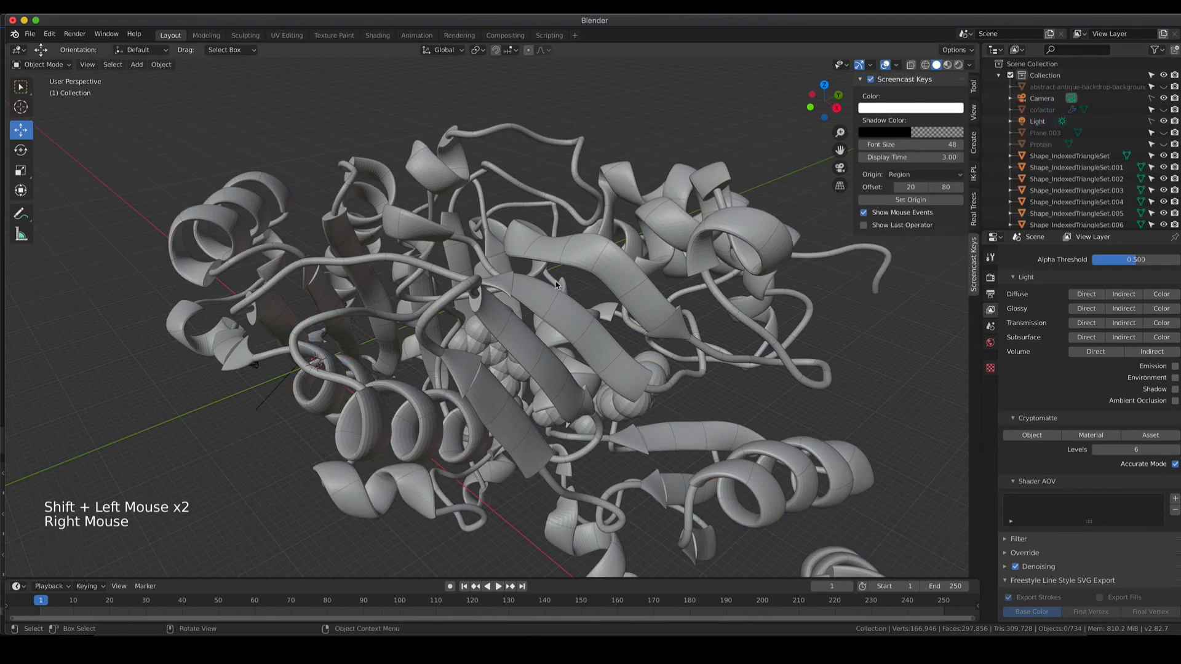
Select individual segments along several beta-strand ribbons to examine how the imported protein is divided into objects.
mouse_move(557, 285)
middle_mouse_down("shift")
mouse_move(535, 273)
mouse_move(458, 291)
middle_mouse_up("shift")
left_click(426, 253)
left_click(445, 268)
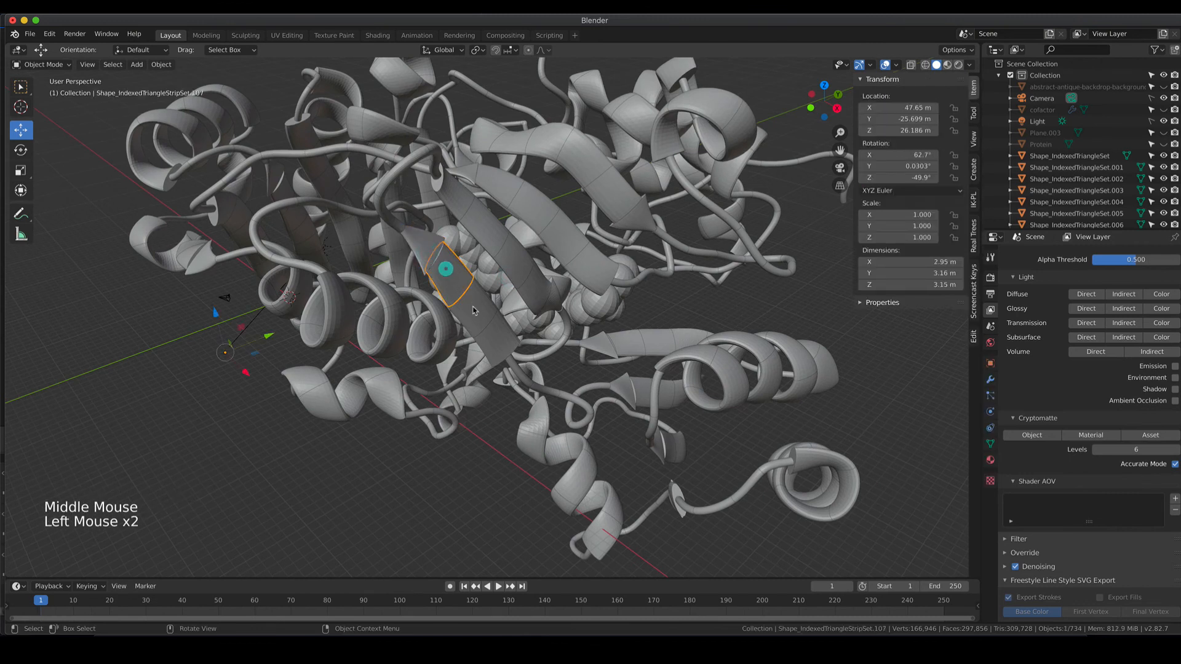
left_click(474, 310)
left_click(495, 332)
left_click(536, 296)
left_click(534, 293)
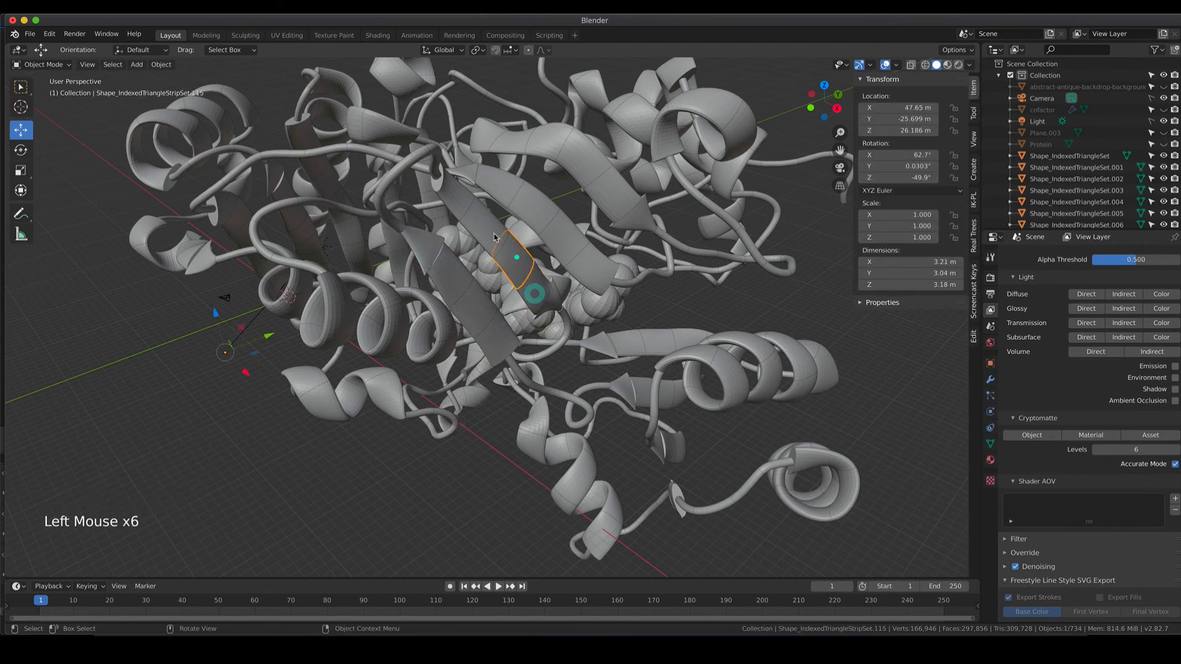
left_click(490, 234)
left_click(449, 198)
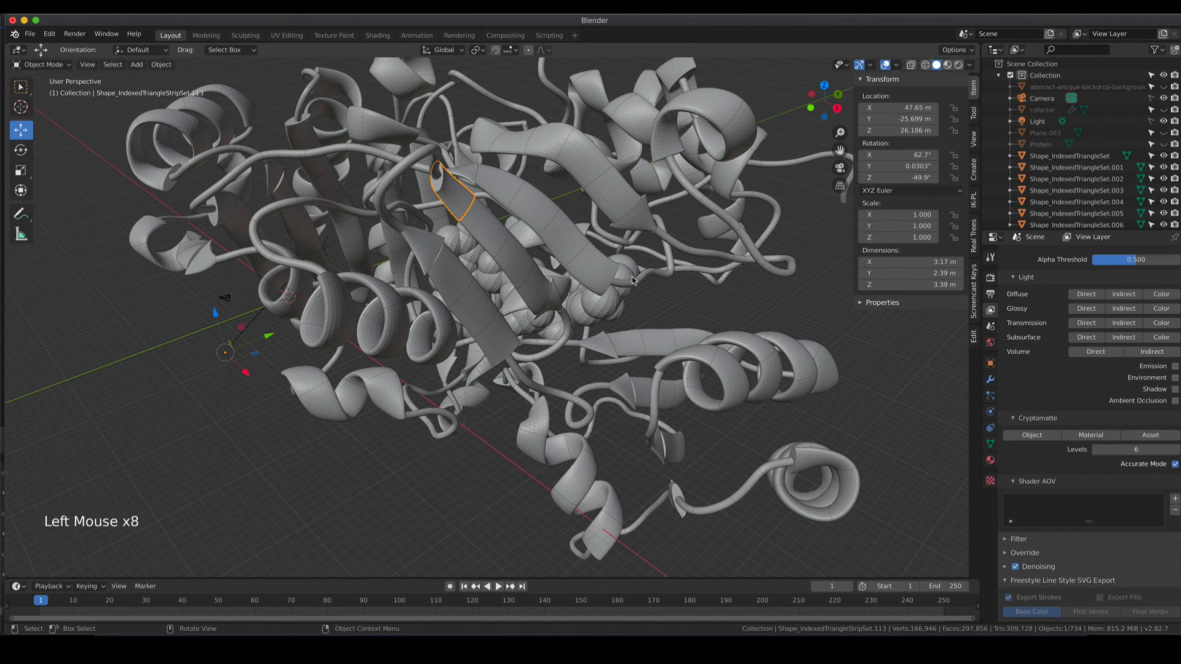
left_click(477, 136)
left_click(478, 135)
left_click(510, 143)
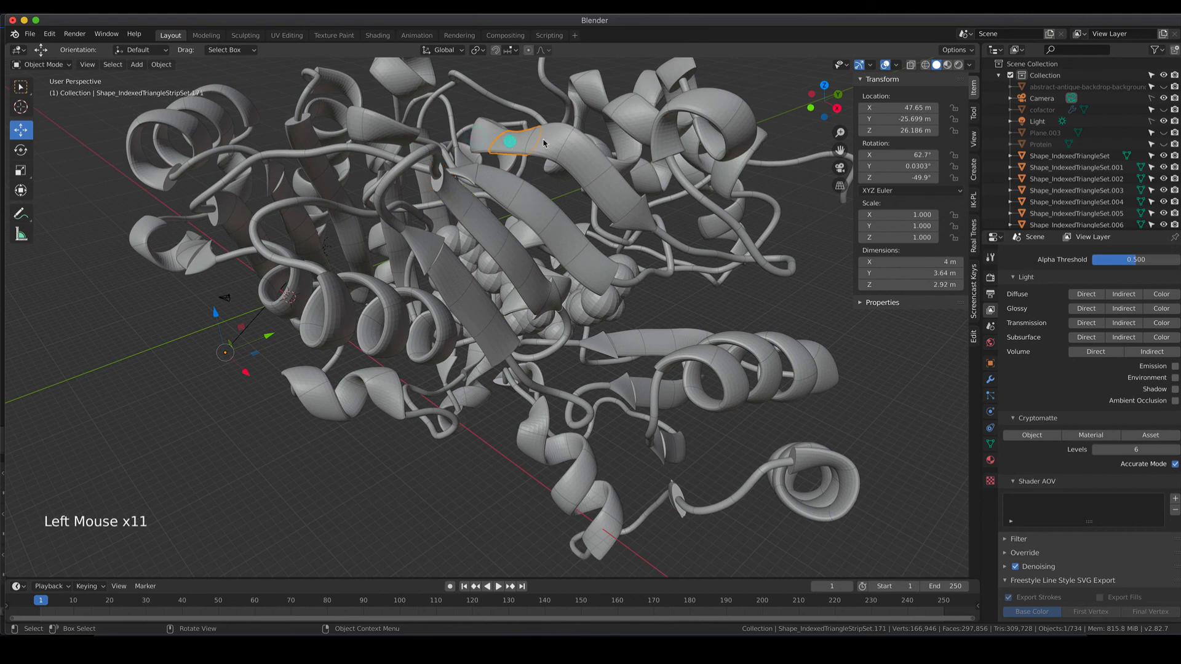
left_click(542, 137)
left_click(585, 155)
left_click(625, 206)
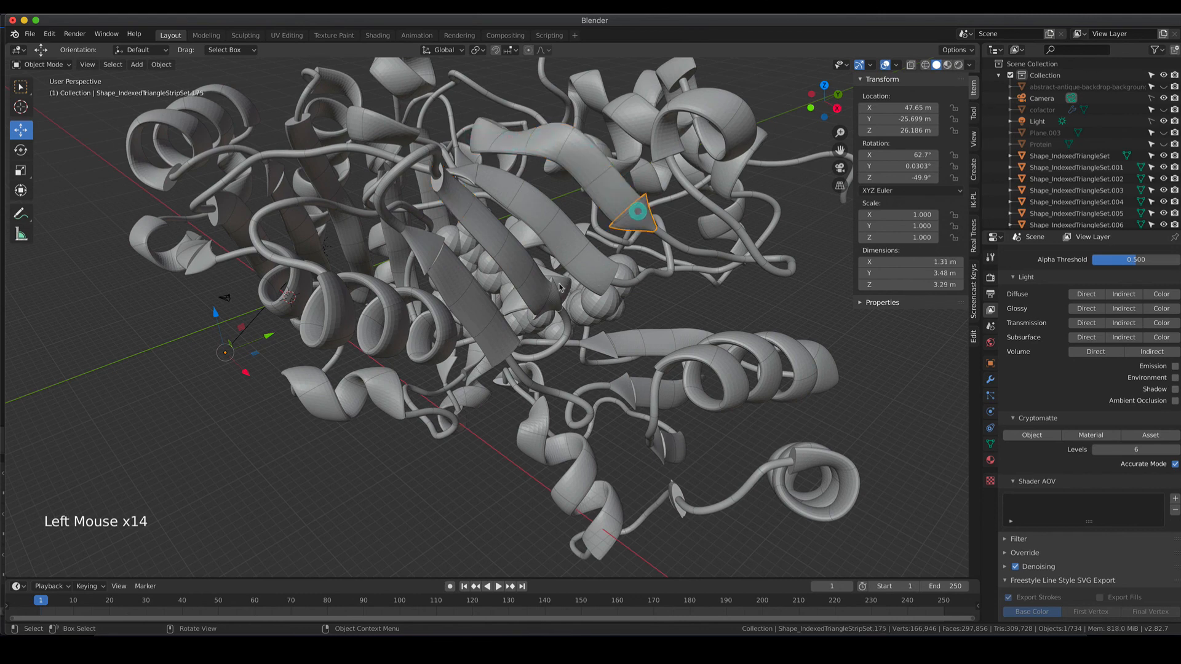
Select two neighbouring atom spheres of the cofactor to examine whether they are separate objects.
middle_click_drag(536, 296, 565, 245)
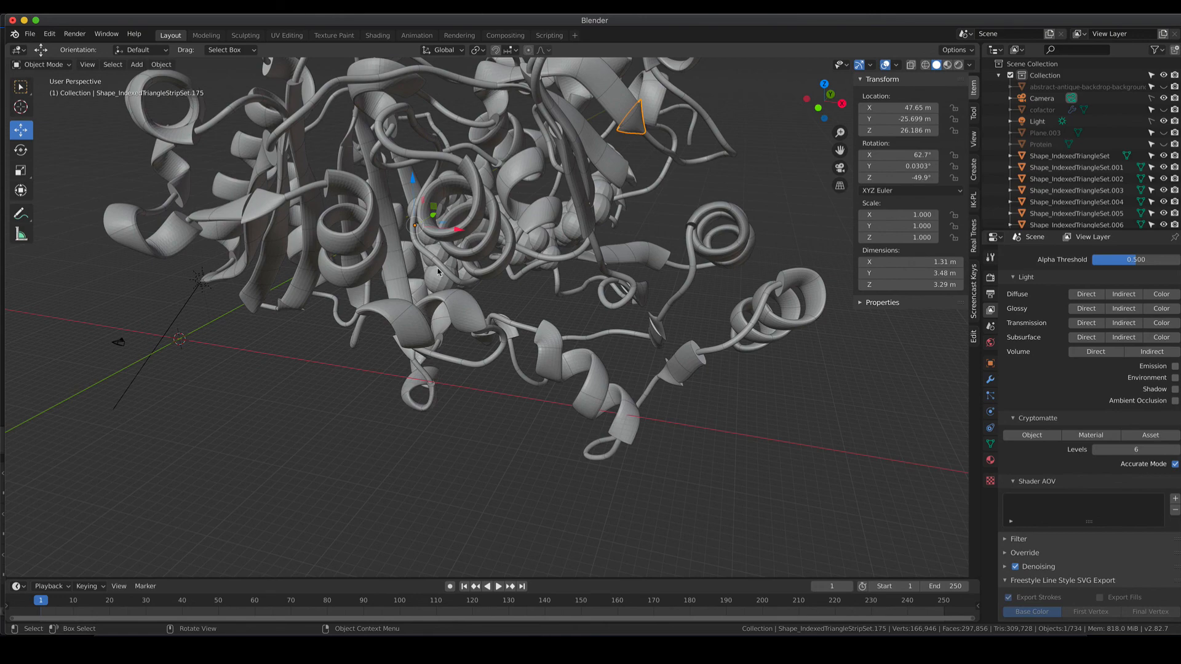
middle_click_drag(585, 208, 469, 264)
scroll(551, 249, "up", 4)
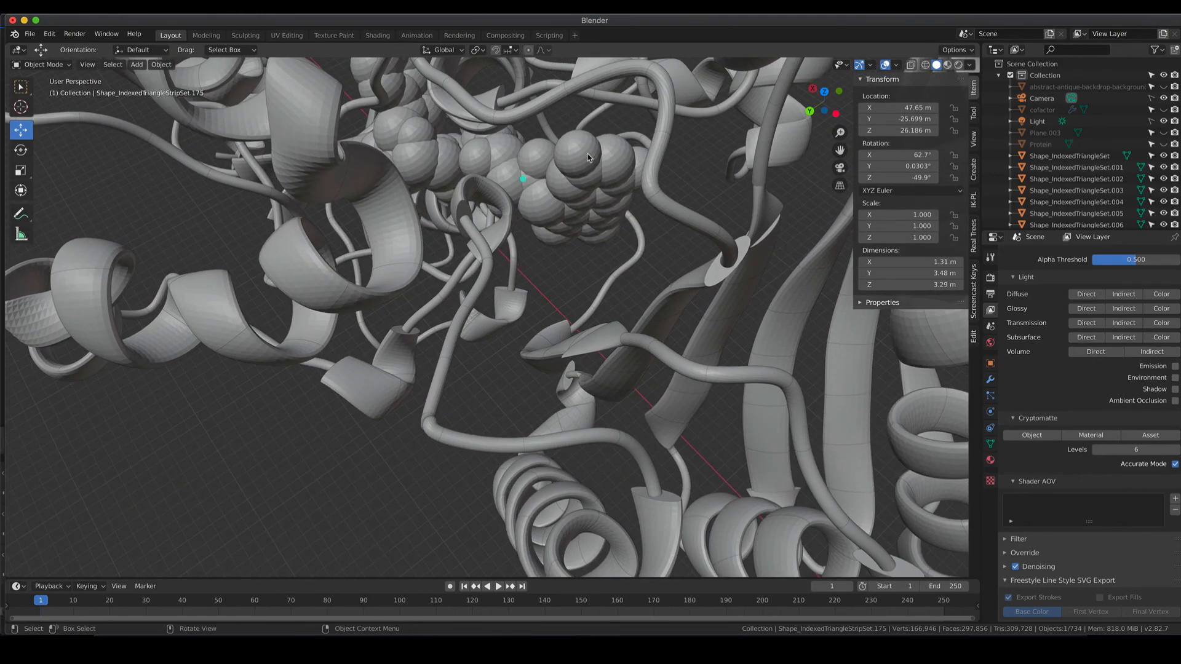
left_click(587, 157)
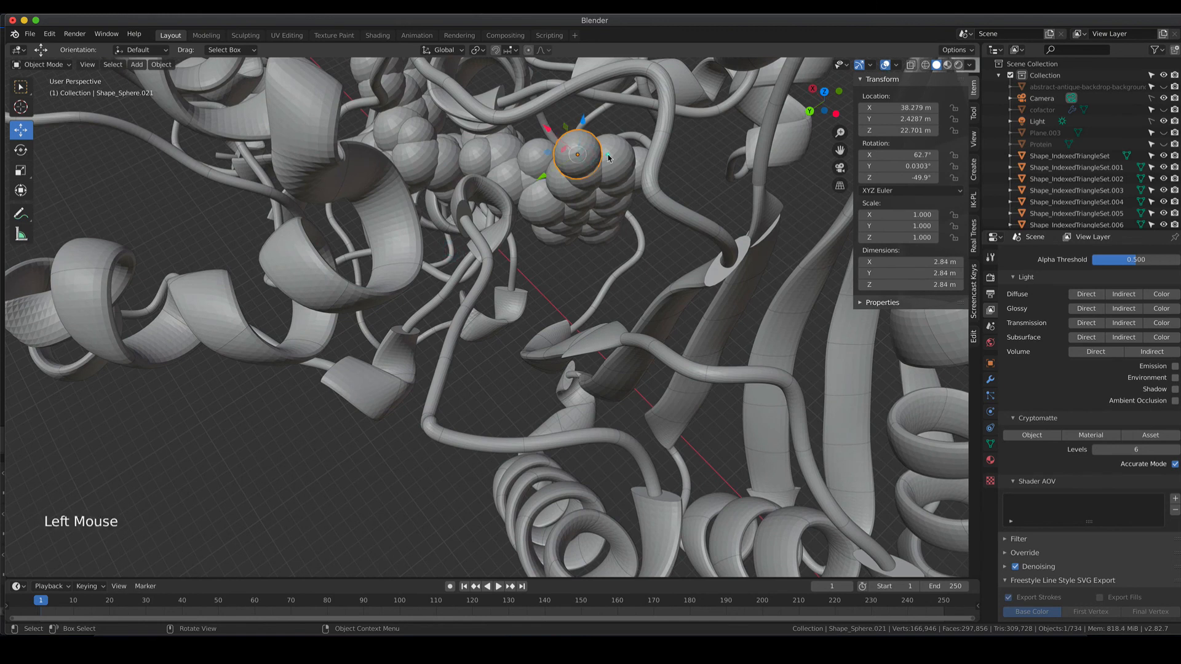
left_click(608, 158)
Inspect the whole imported protein in rendered shading and return the viewport to solid shading.
key("z")
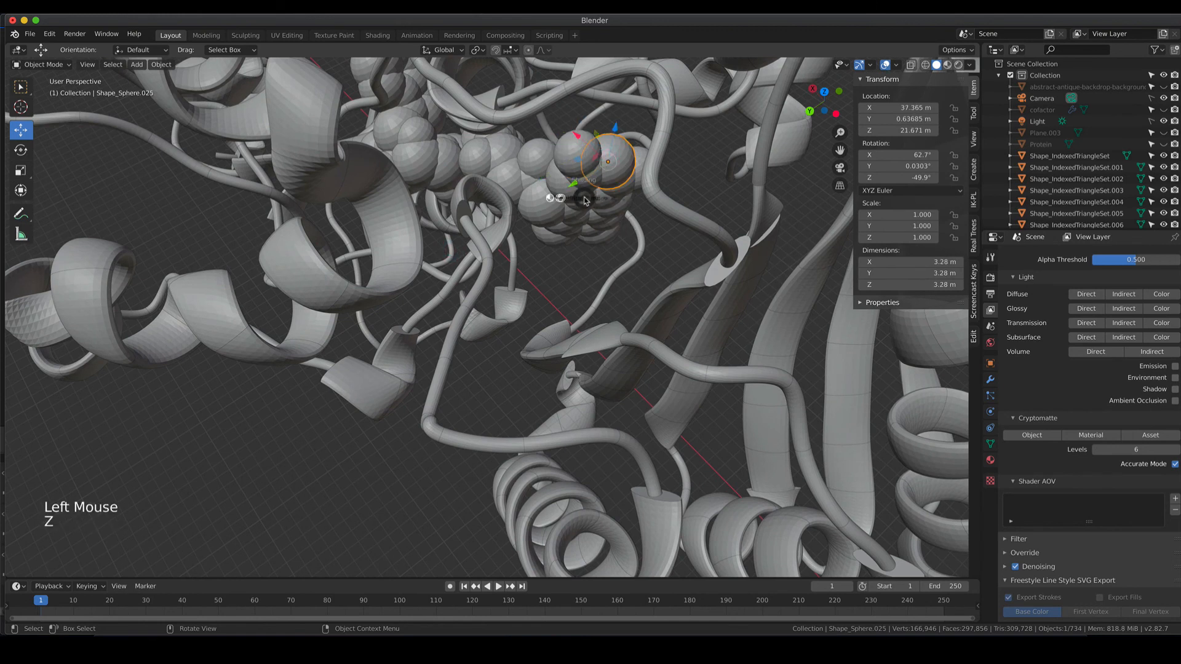
scroll(567, 275, "down", 4)
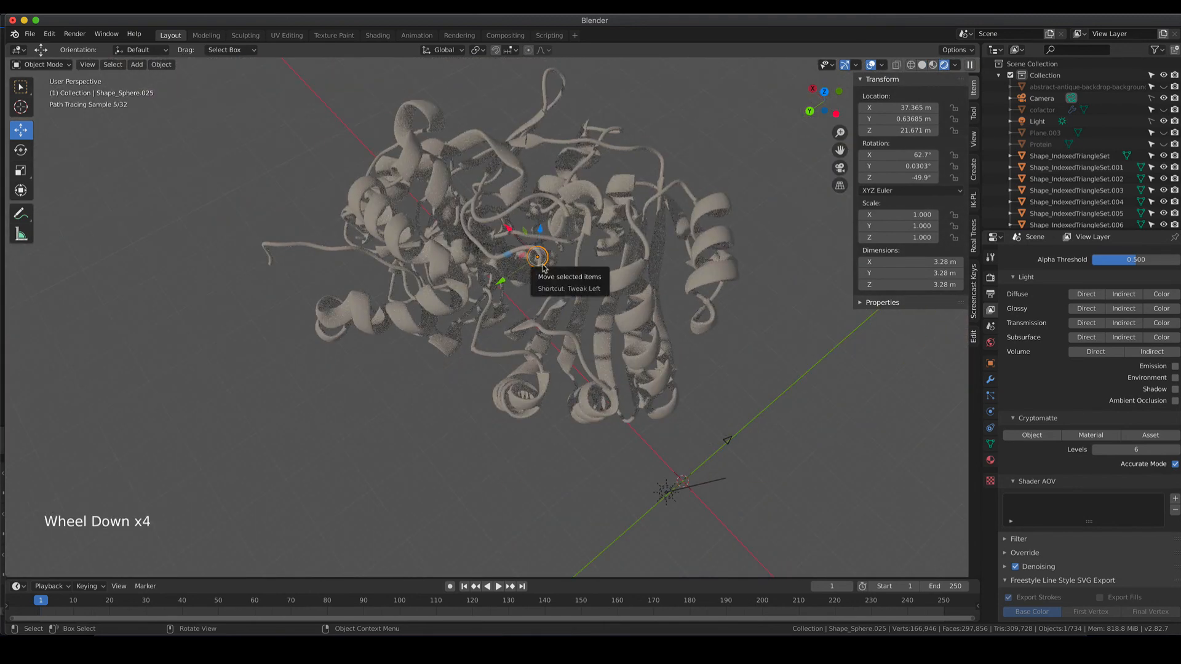
middle_click_drag(552, 370, 571, 217)
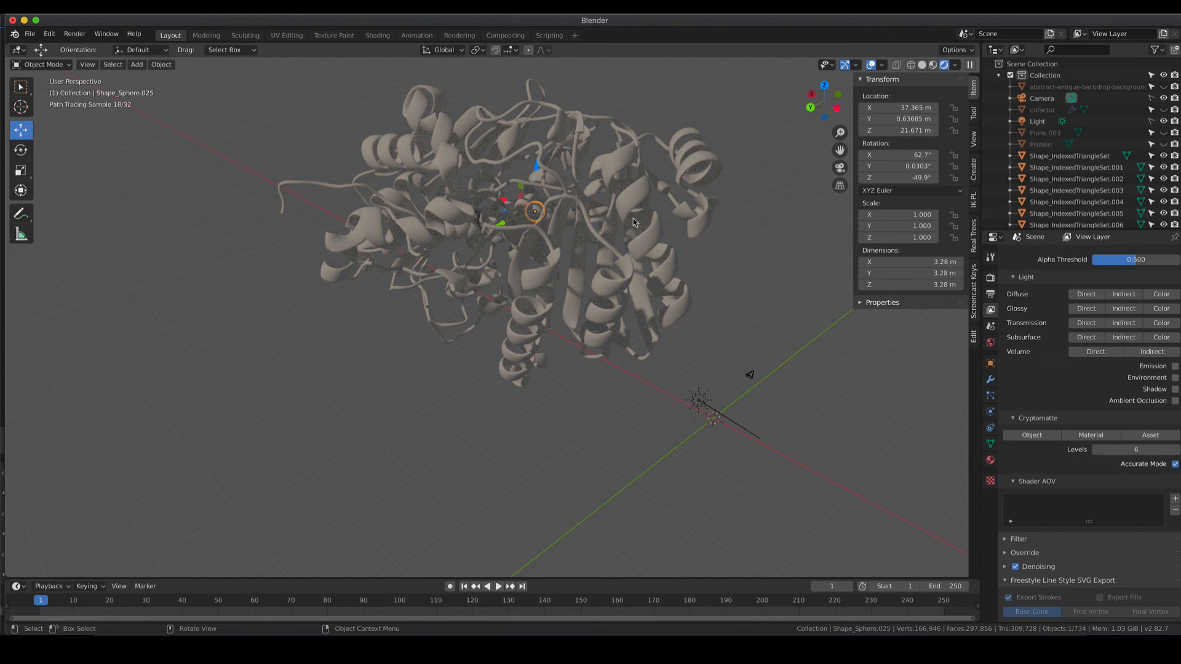
key("z")
Box-select the imported protein and cofactor shapes and delete them from the scene.
key("b")
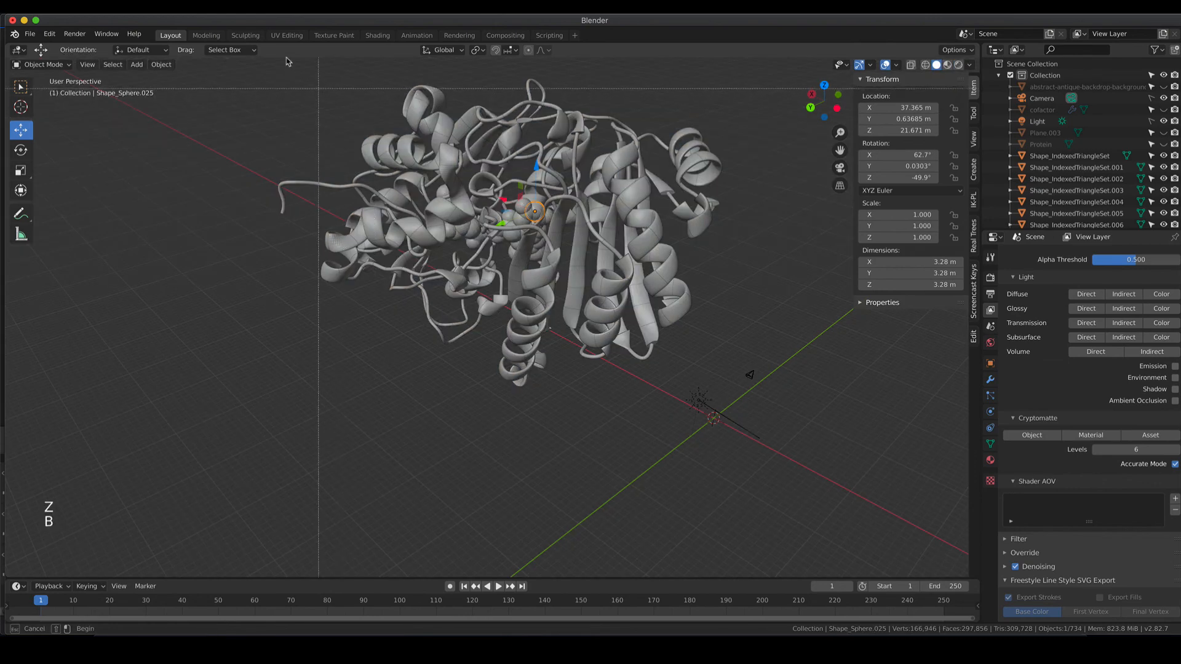
left_click_drag(284, 58, 714, 370)
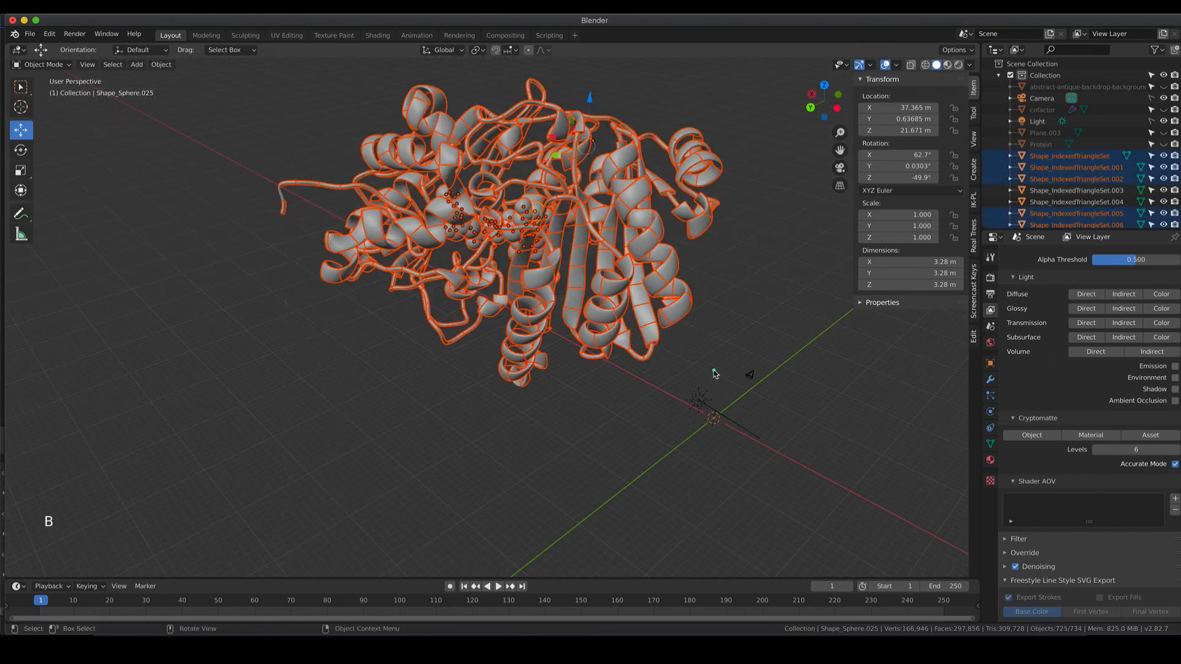
key("x")
left_click(646, 342)
Unhide the backdrop, cofactor, Plane.003, Protein and Text objects and show the camera view in rendered shading.
key("KP_0")
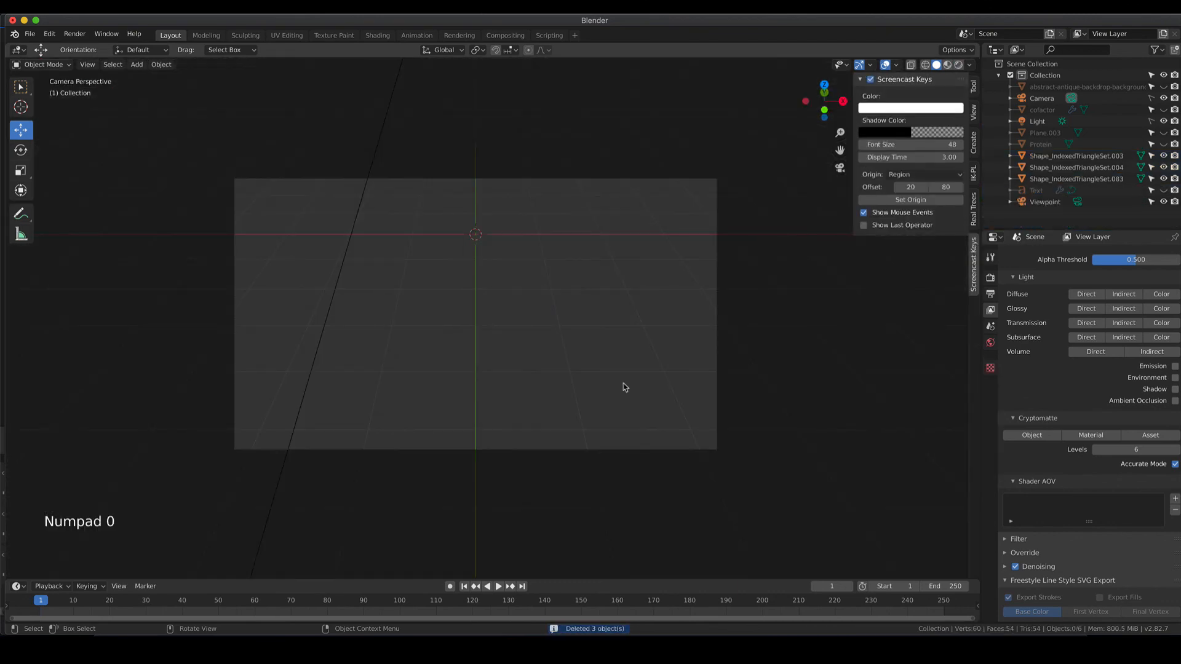
left_click(1163, 87)
left_click(1163, 87)
left_click(1163, 109)
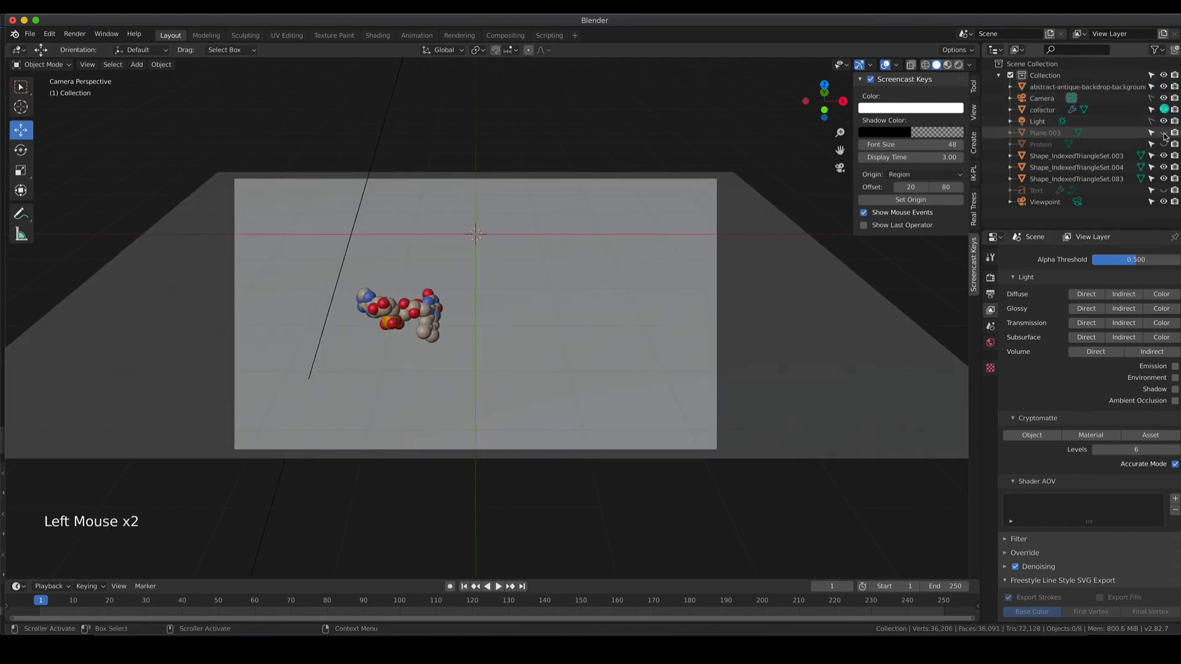
left_click(1163, 133)
left_click(1163, 144)
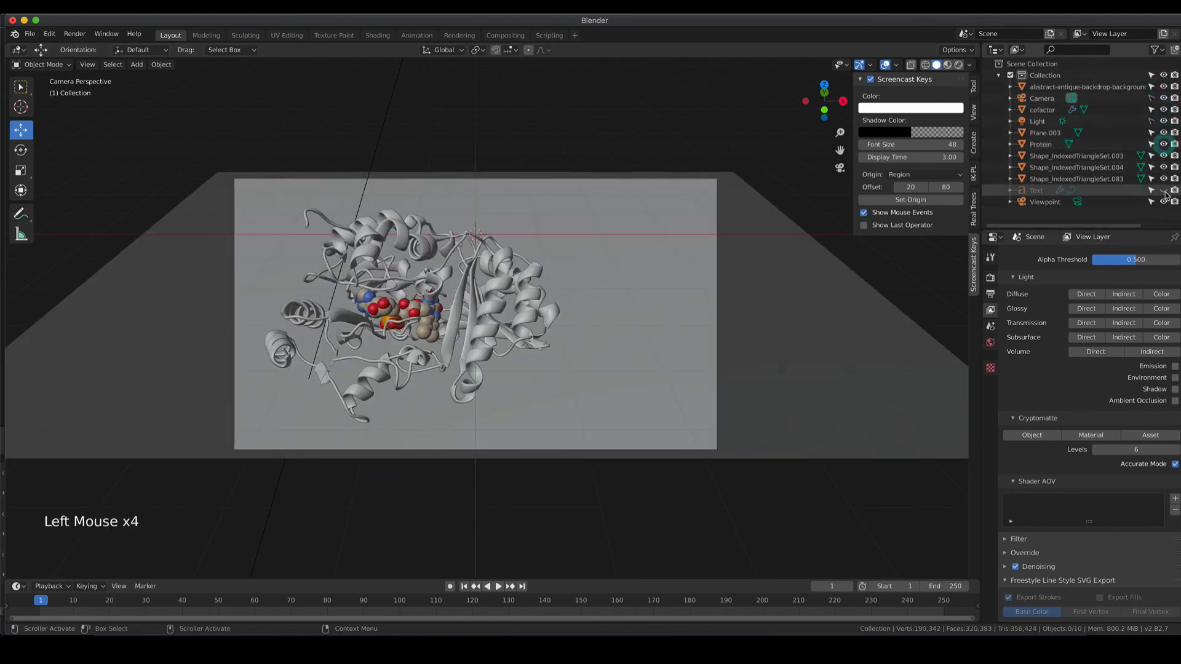
left_click(1163, 190)
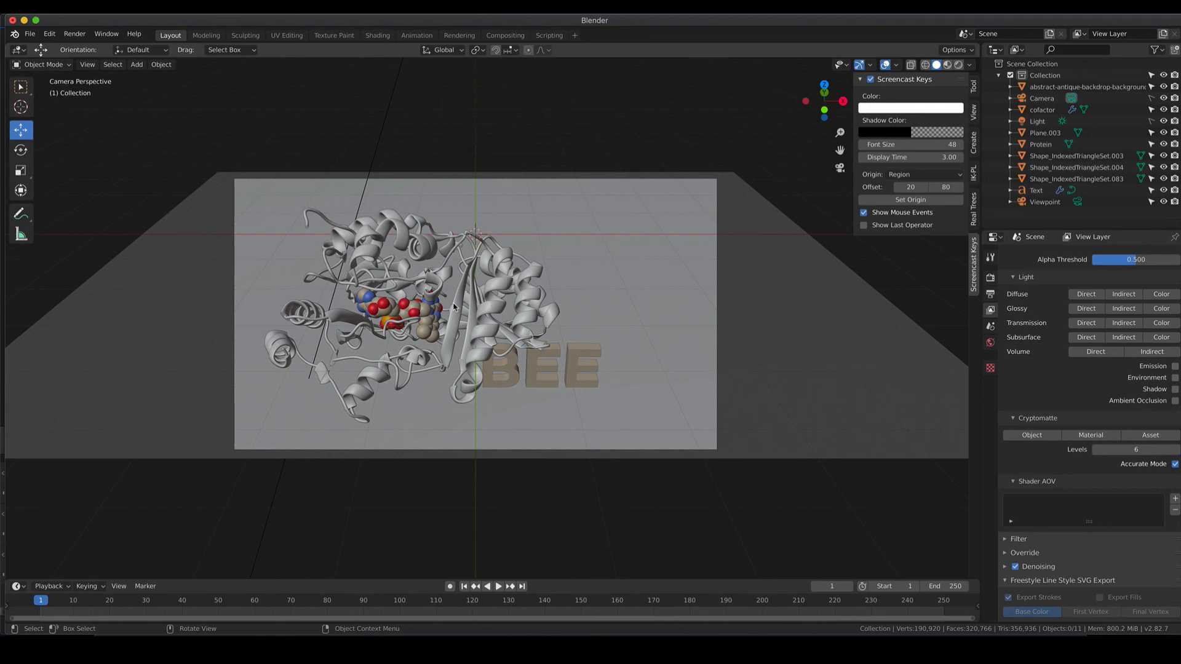
key("z")
left_click(541, 306)
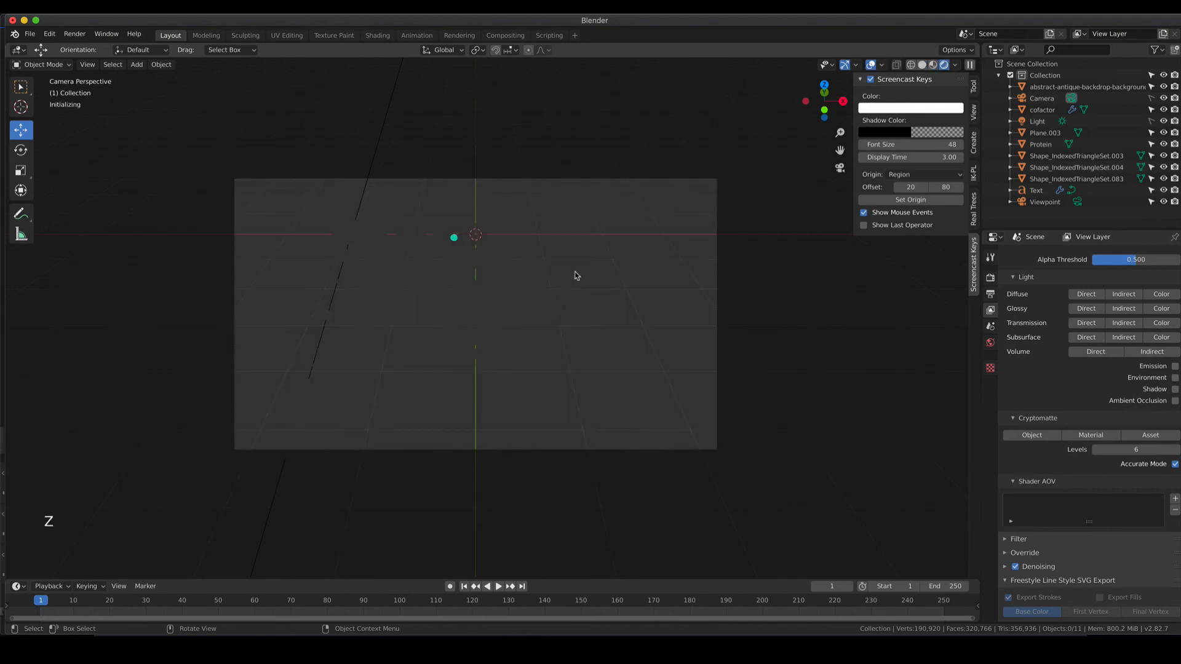